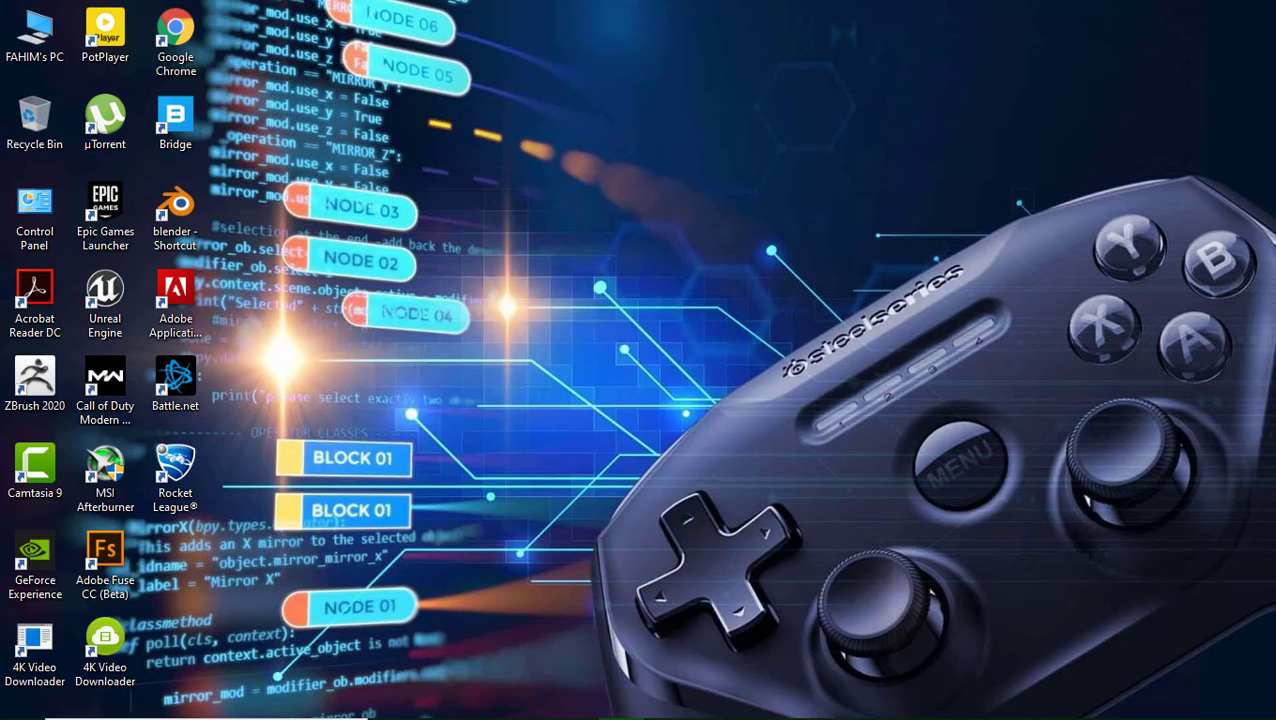
Refresh the Windows desktop, showing and hiding the screen recorder's control panel around it.
mouse_move(612, 688)
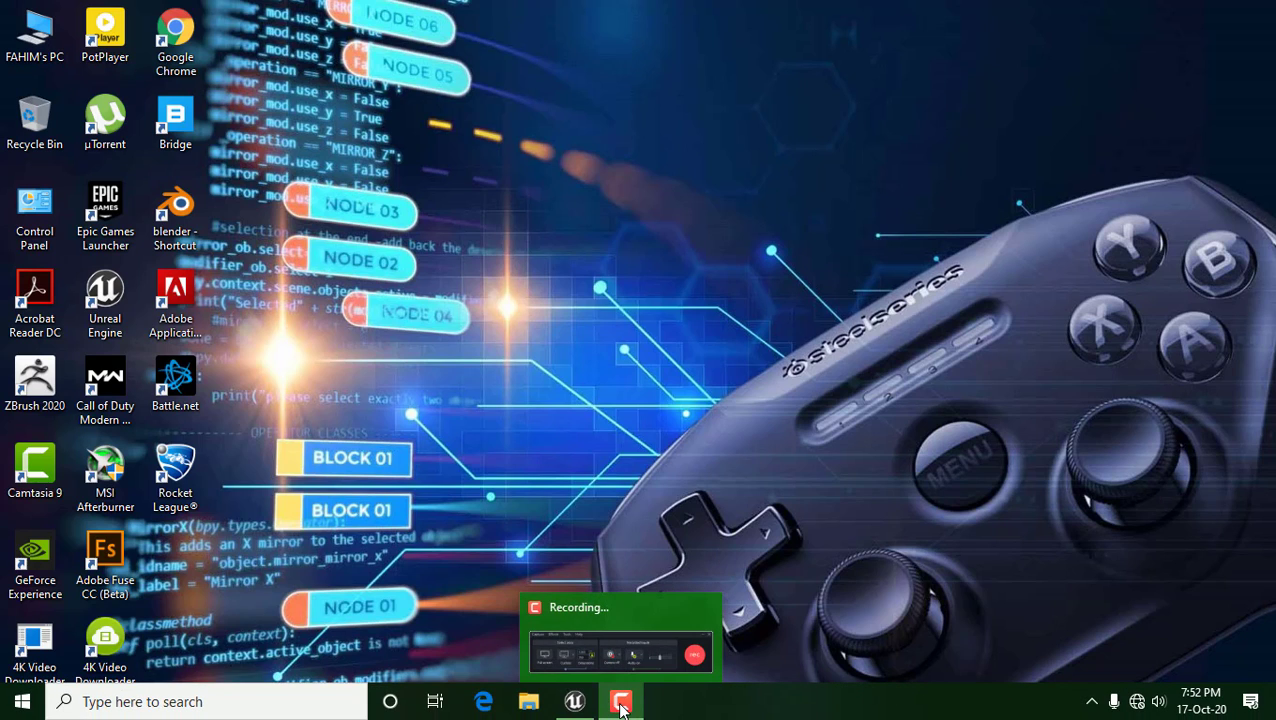
left_click(620, 704)
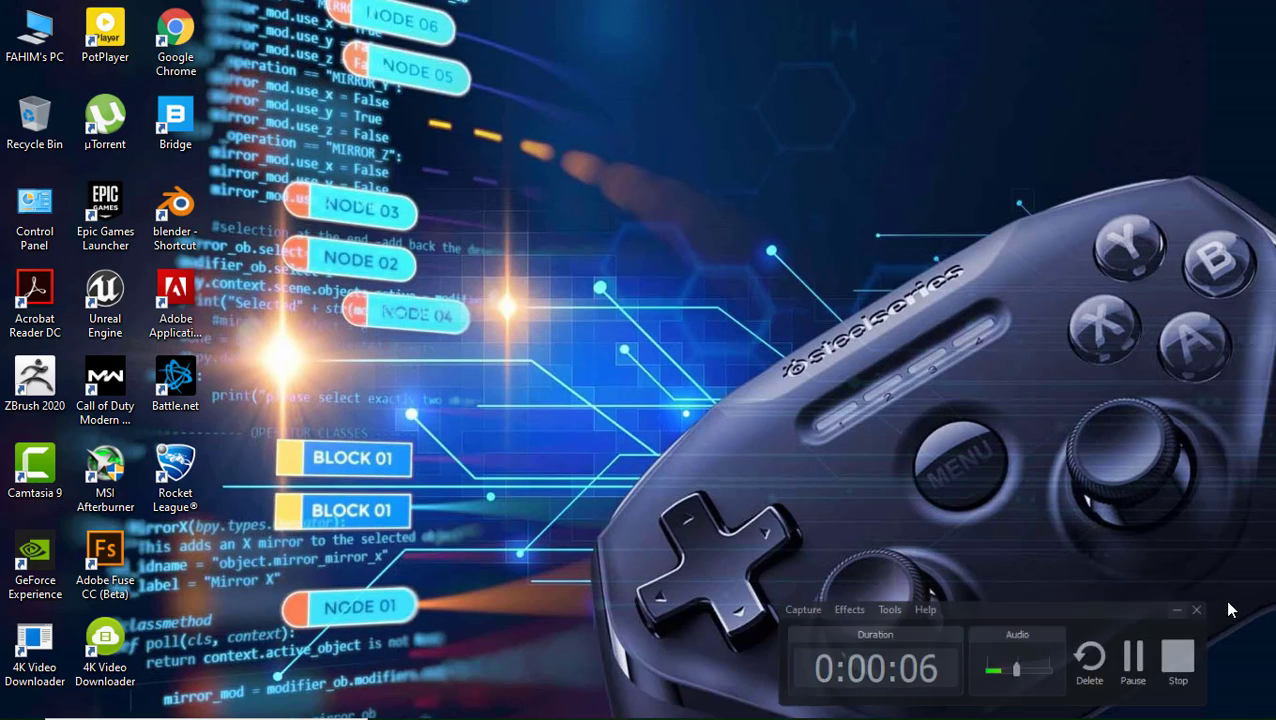
left_click(1230, 603)
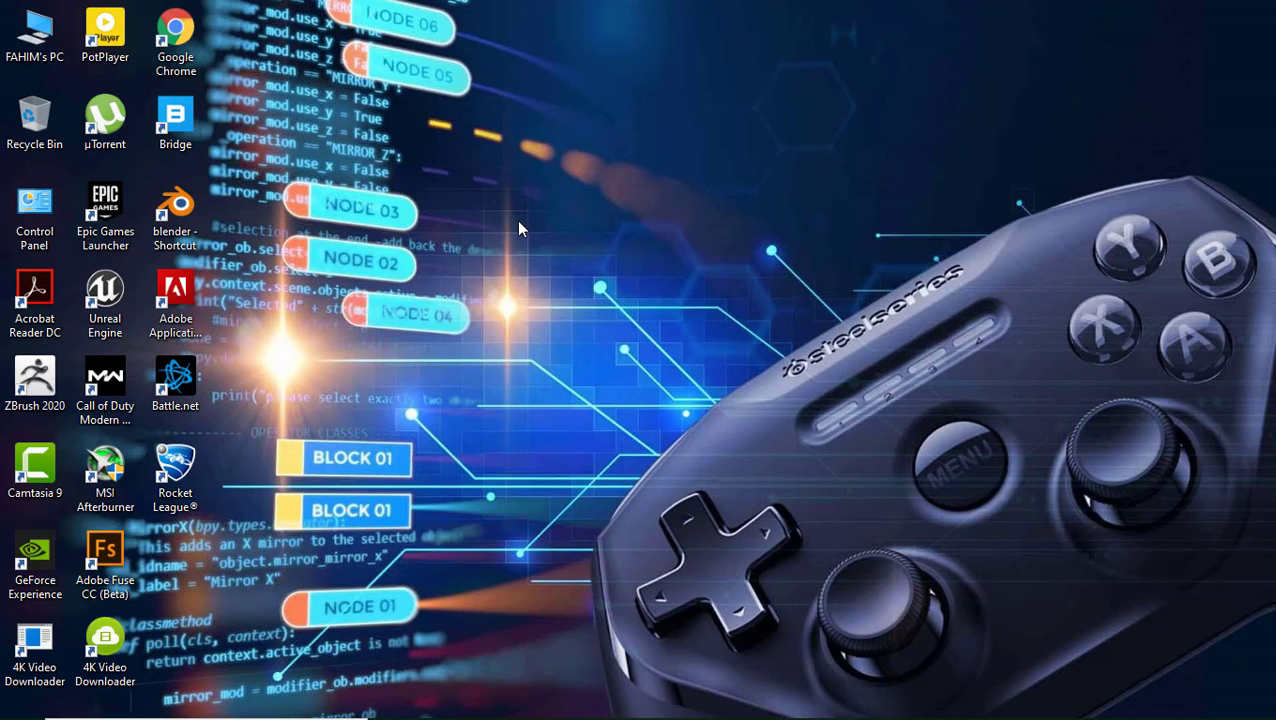
right_click(516, 219)
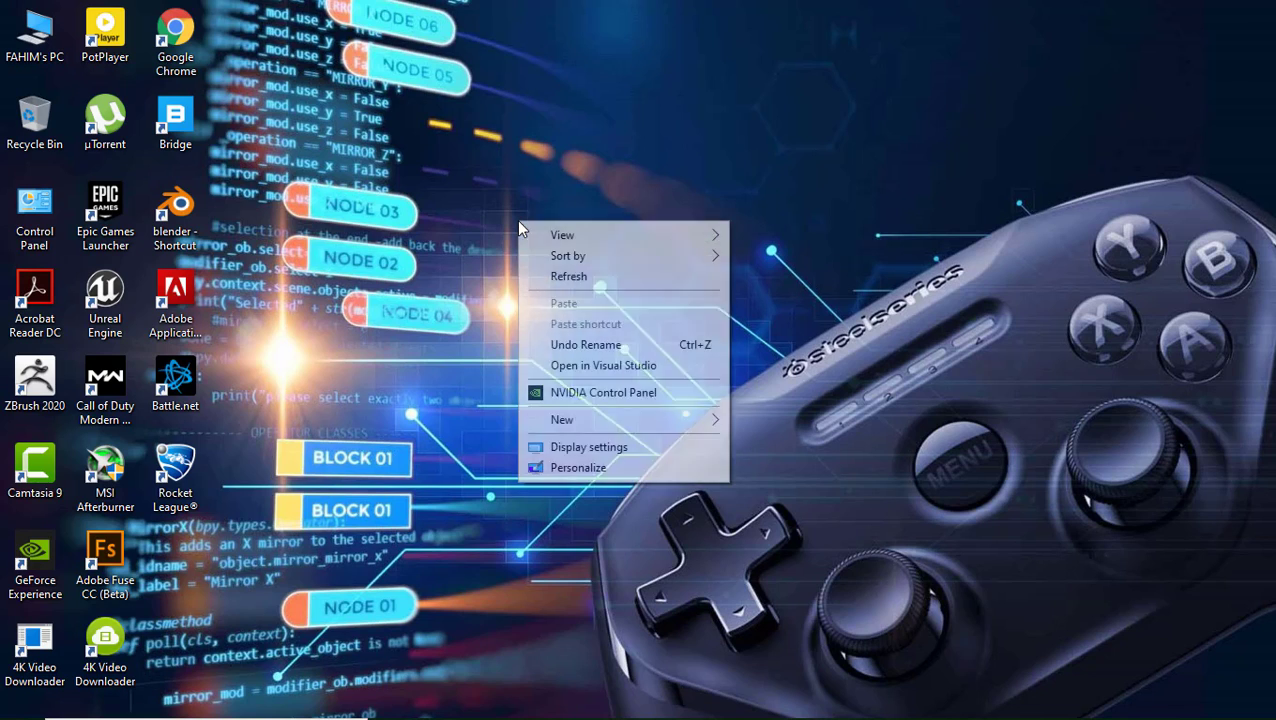
left_click(566, 278)
mouse_move(566, 716)
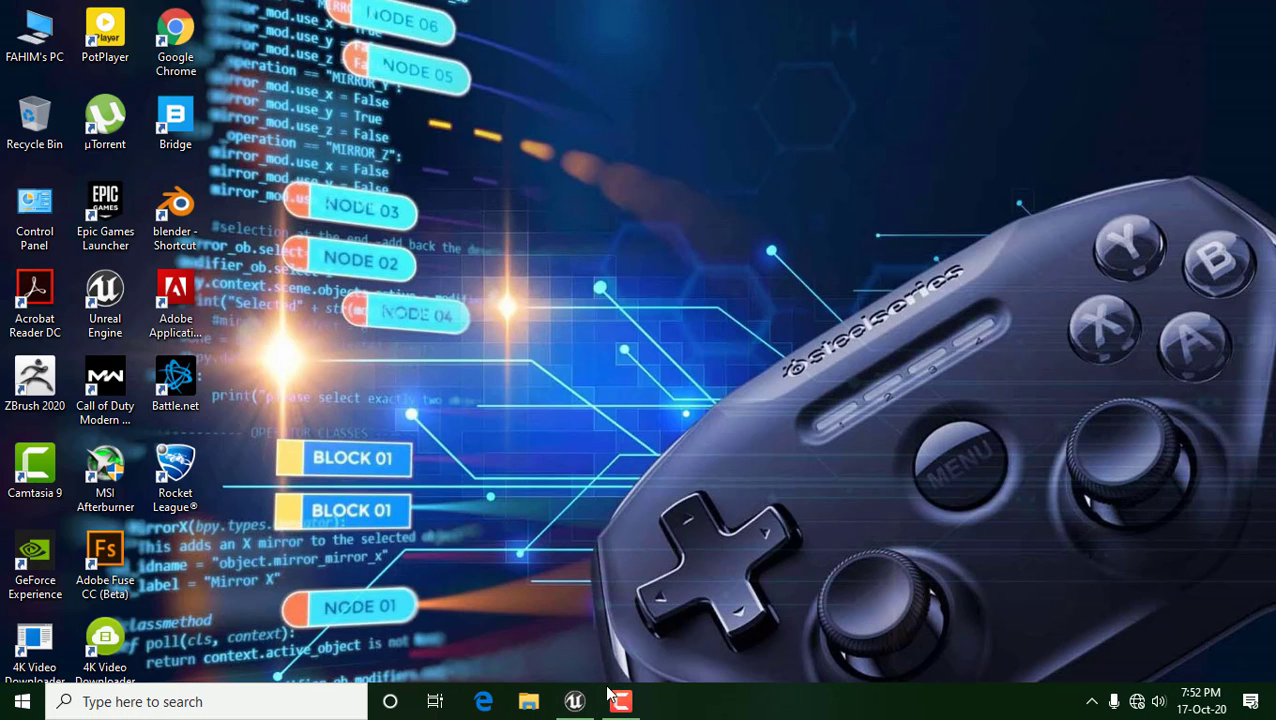
left_click(632, 708)
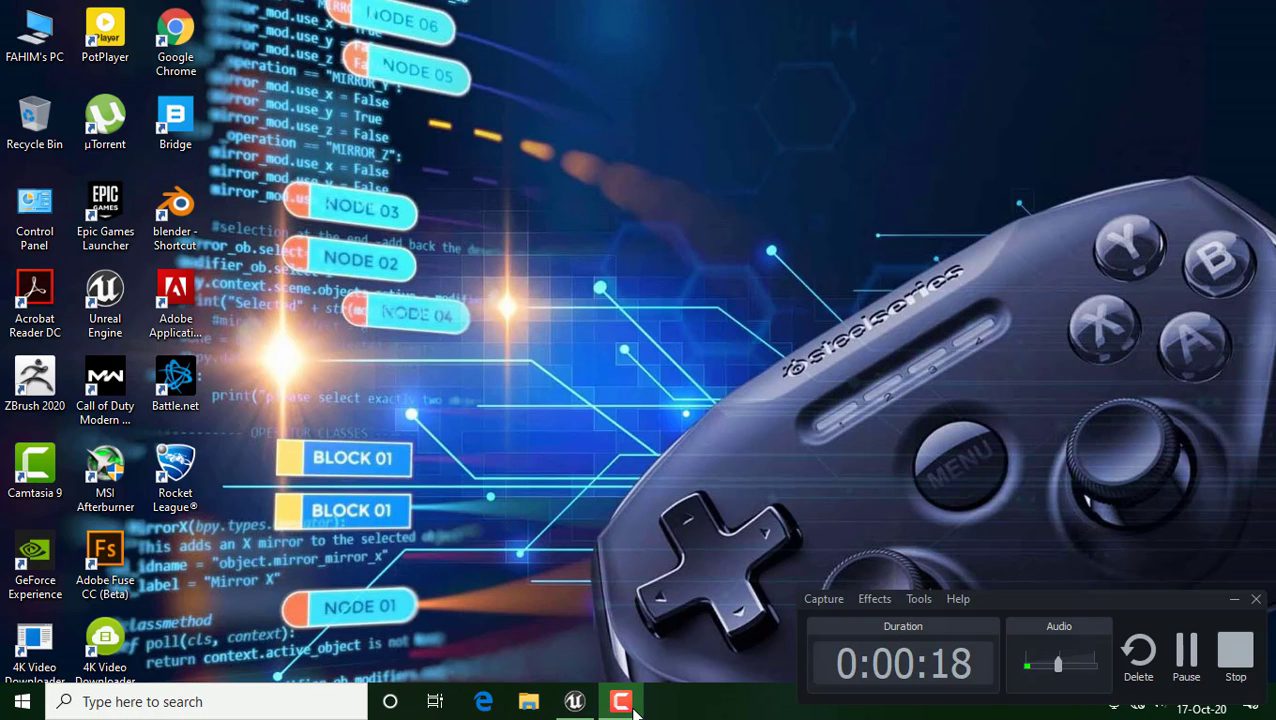
left_click(633, 709)
Restore the Unreal Editor window and start playing the level from the toolbar overflow.
left_click(577, 707)
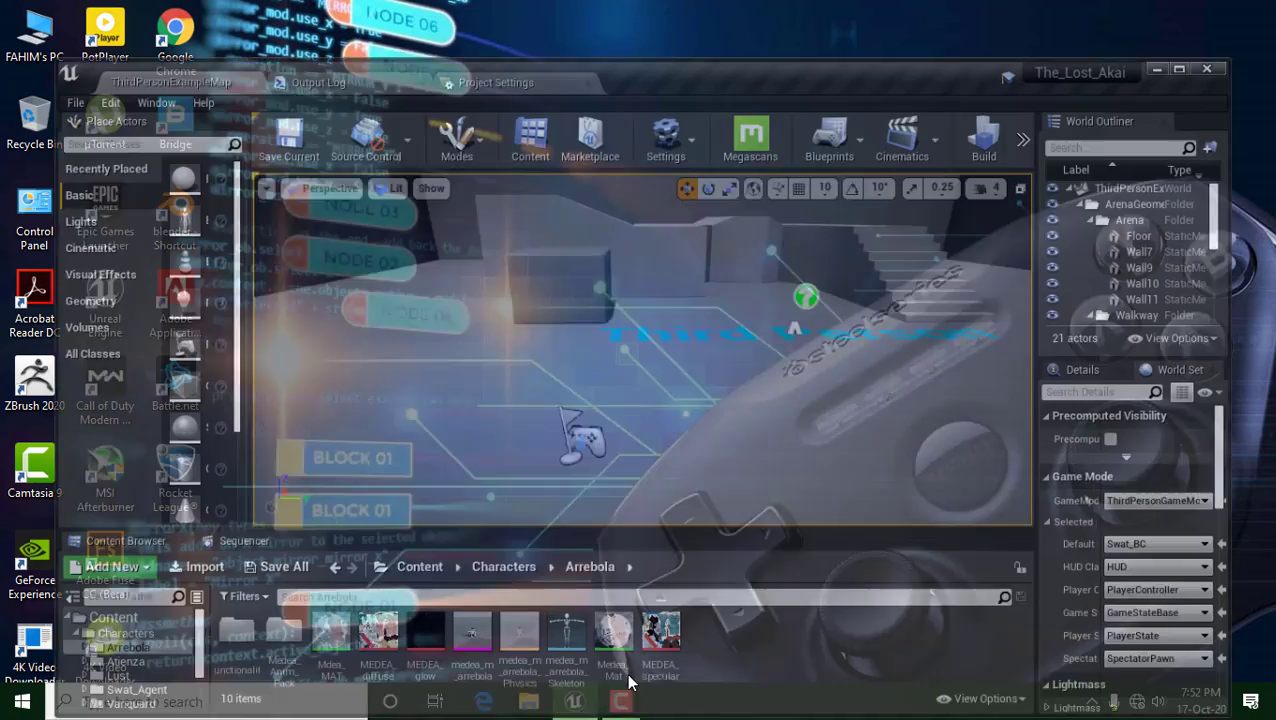
left_click(1045, 96)
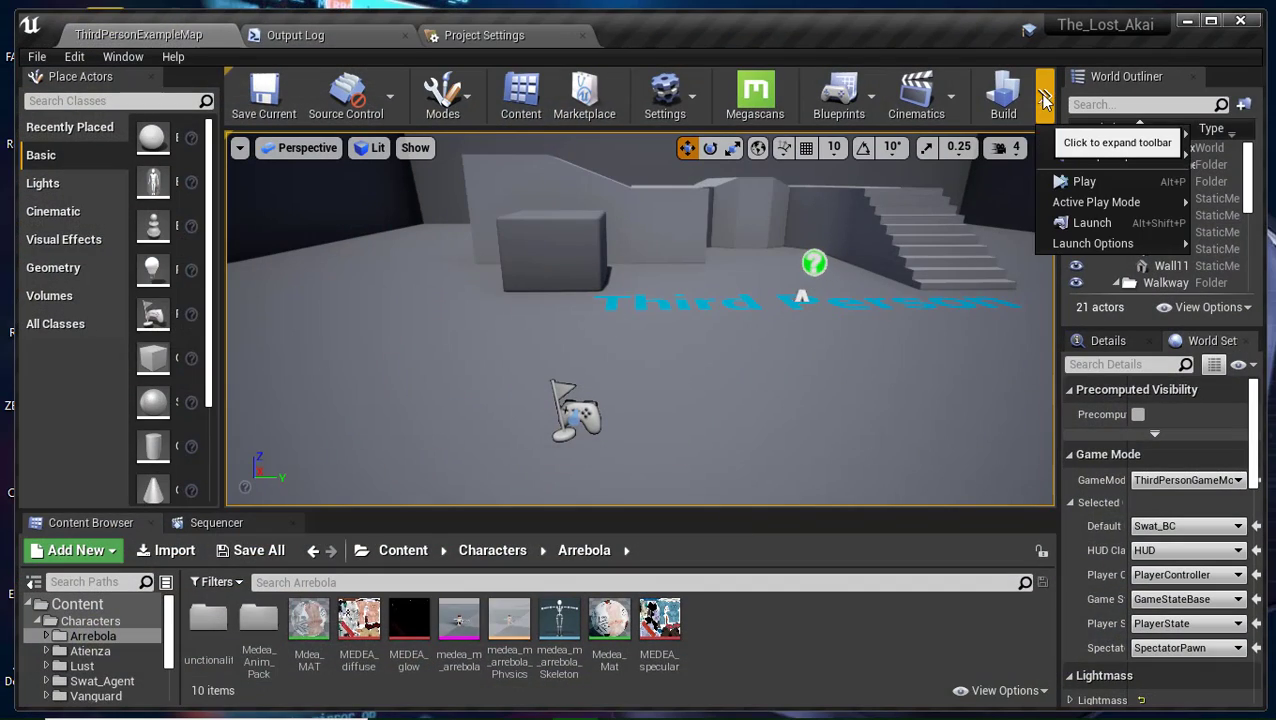
left_click(1067, 182)
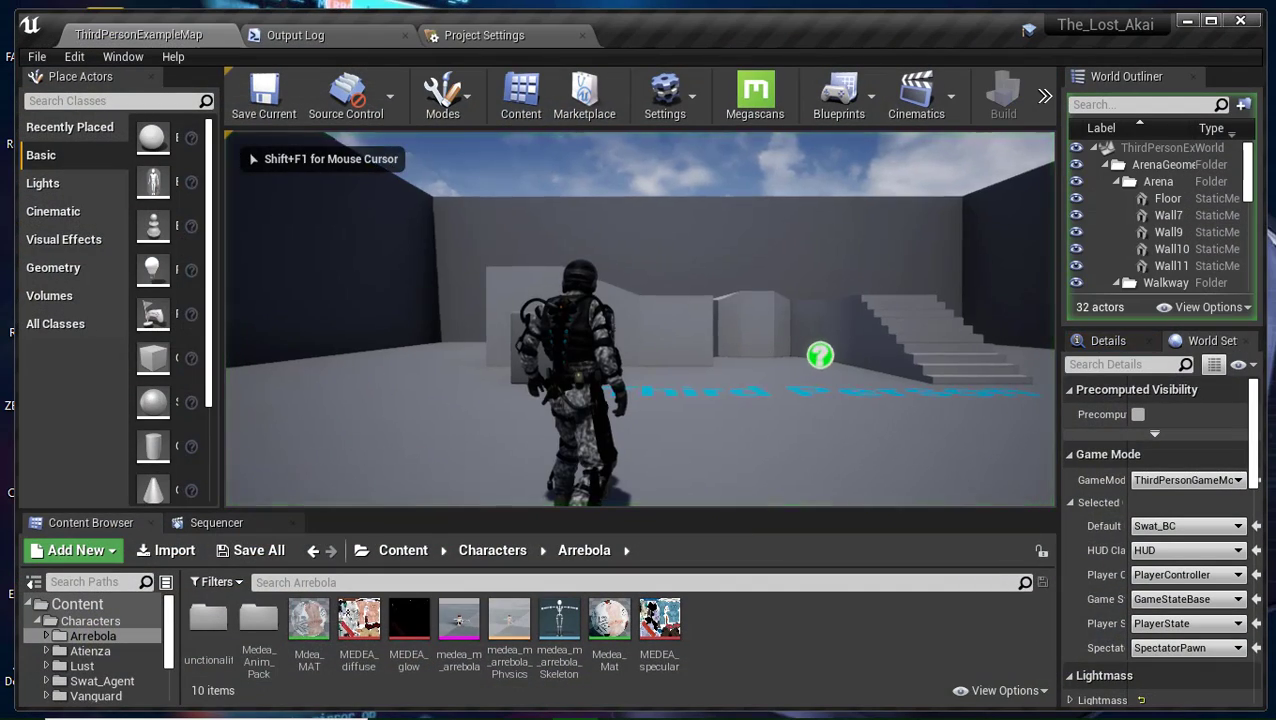
Walk the soldier character around the arena and up to the stairs with WASD.
key("w")
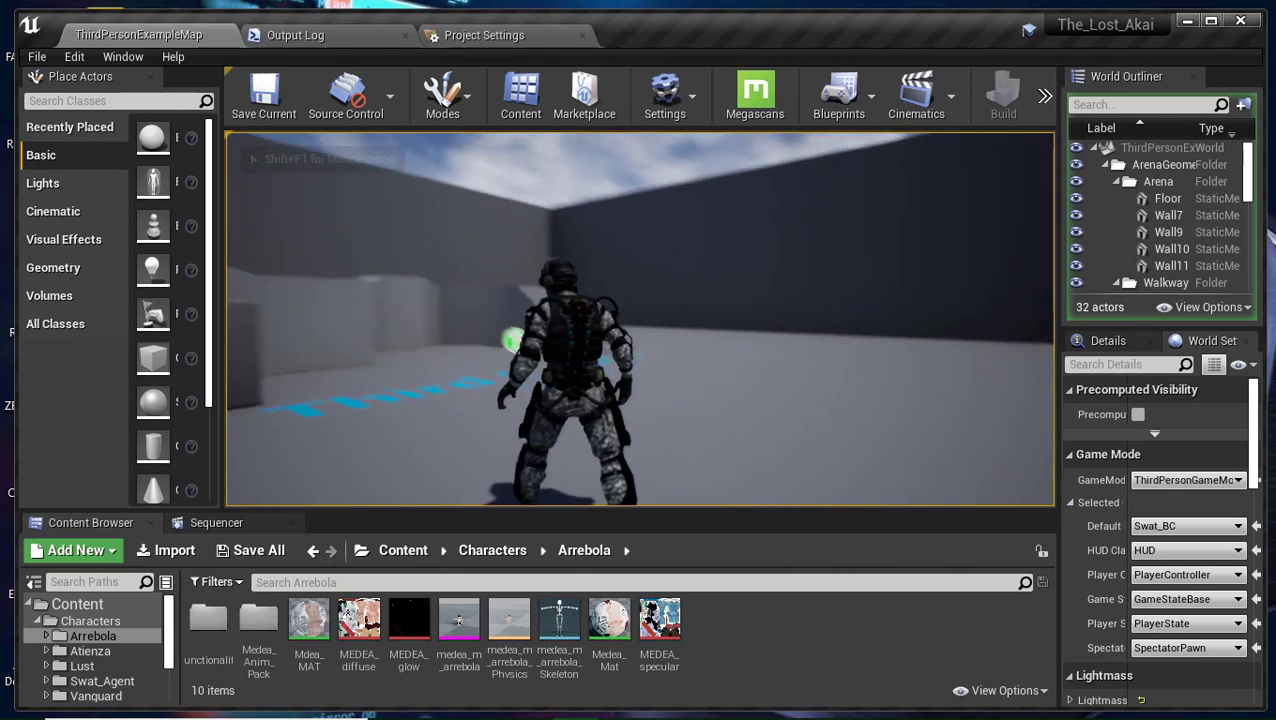
key("s")
key("a")
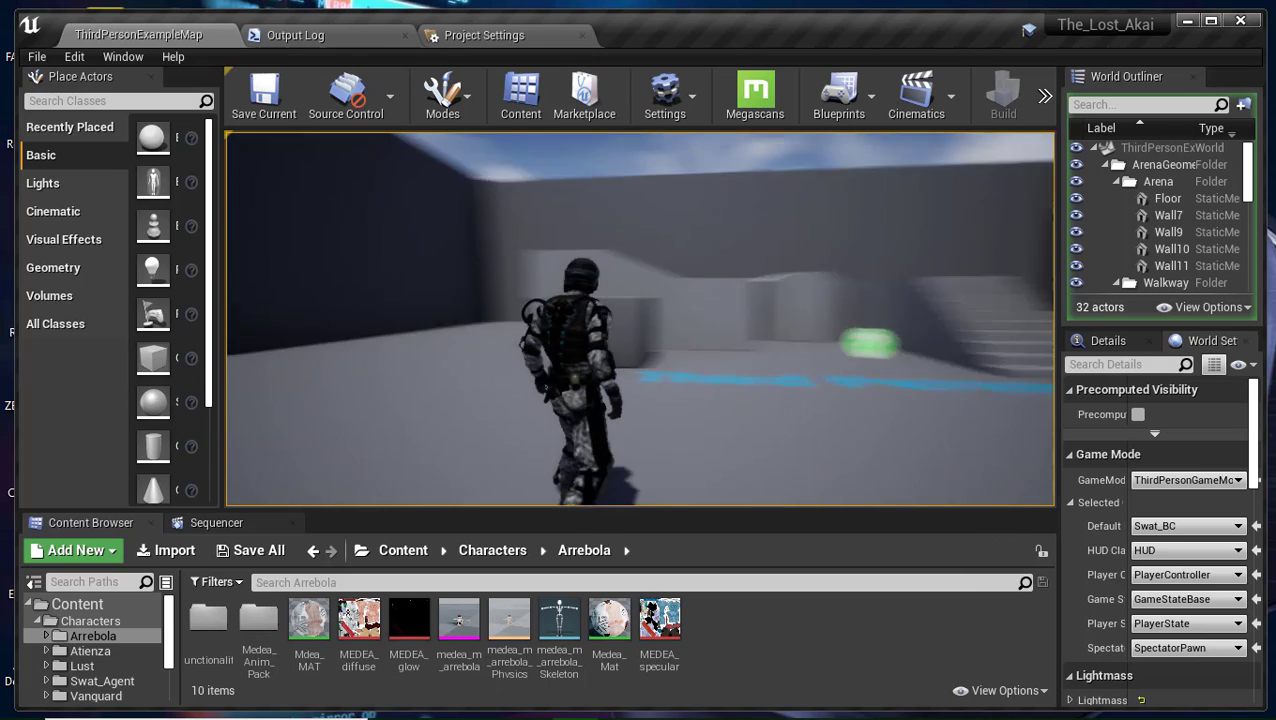
key("w")
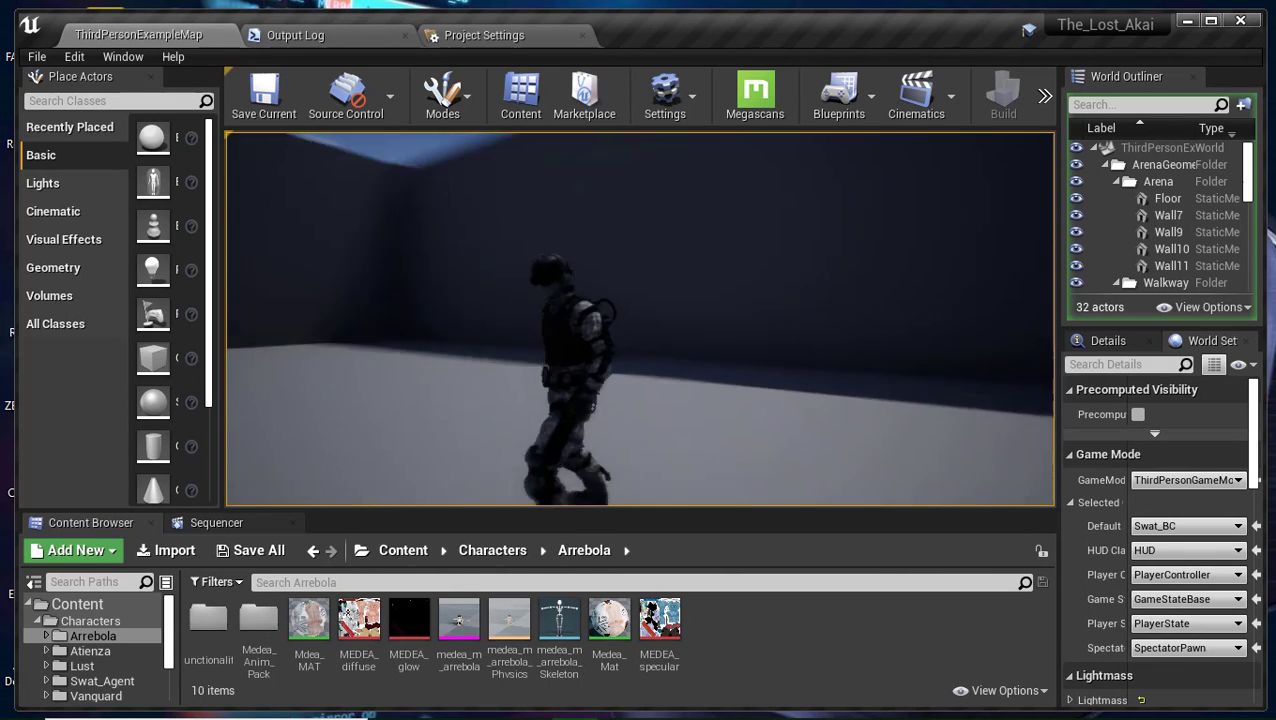
key("w")
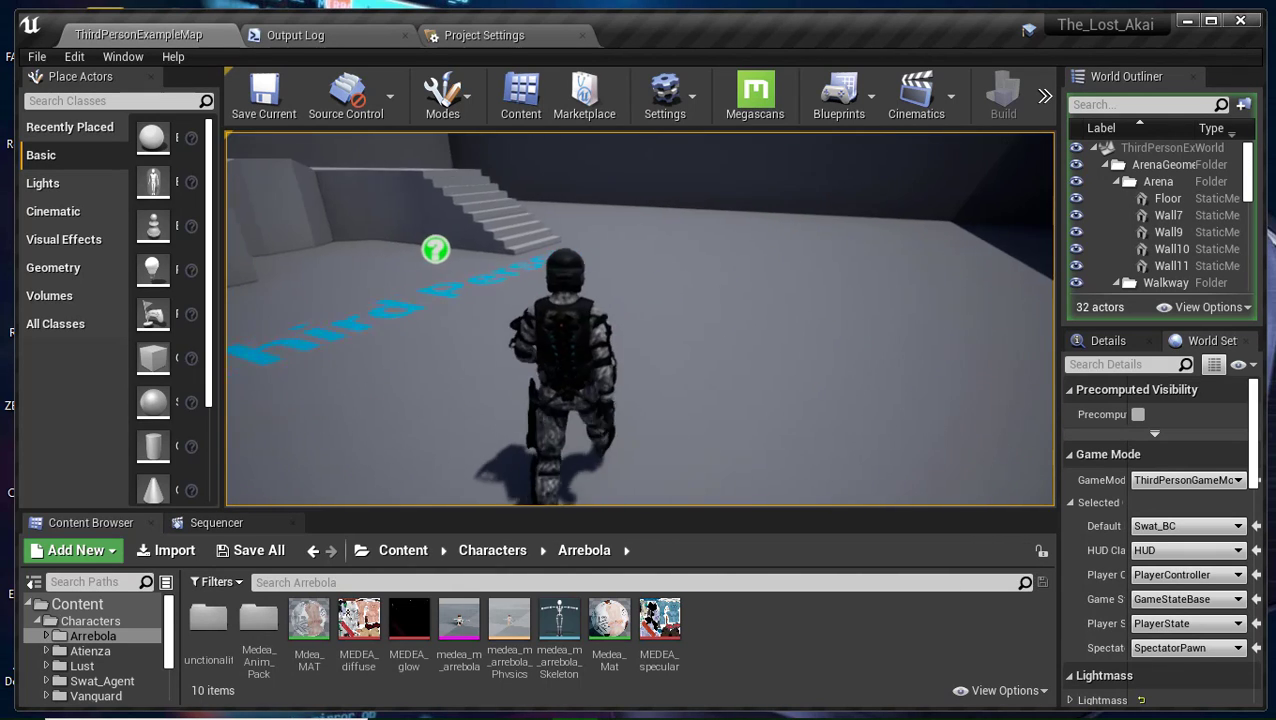
key("a")
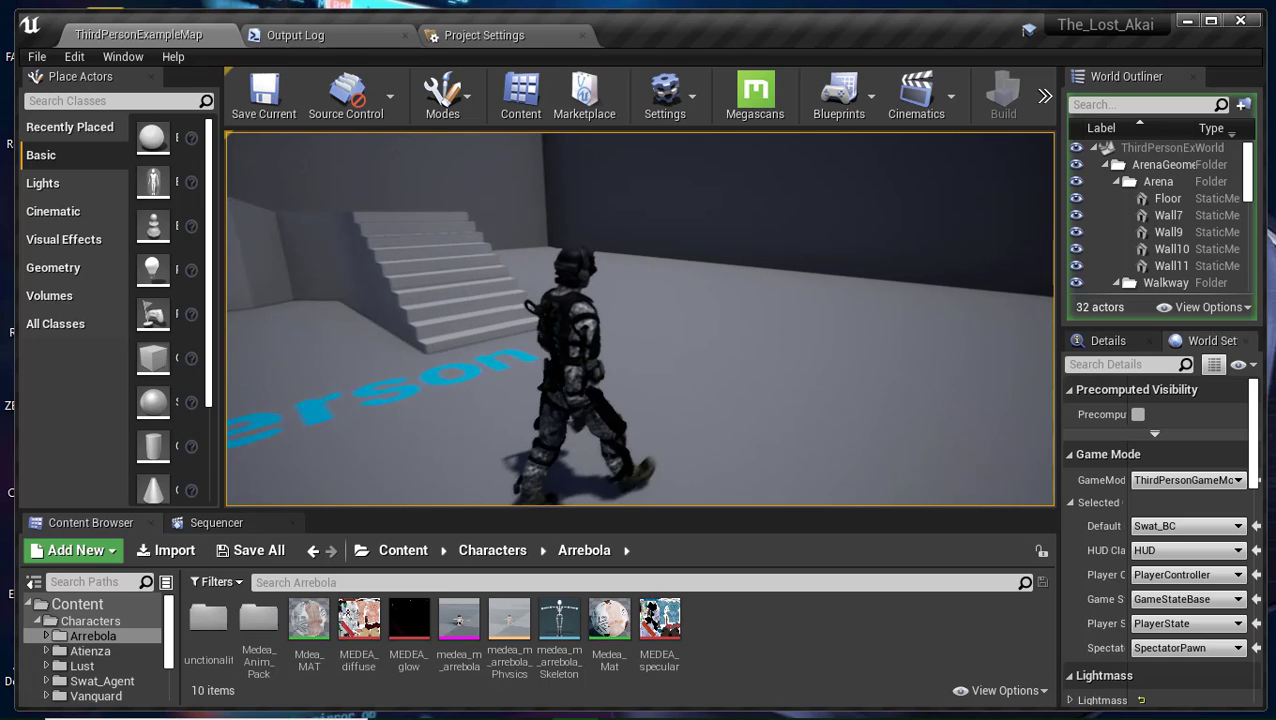
key("w")
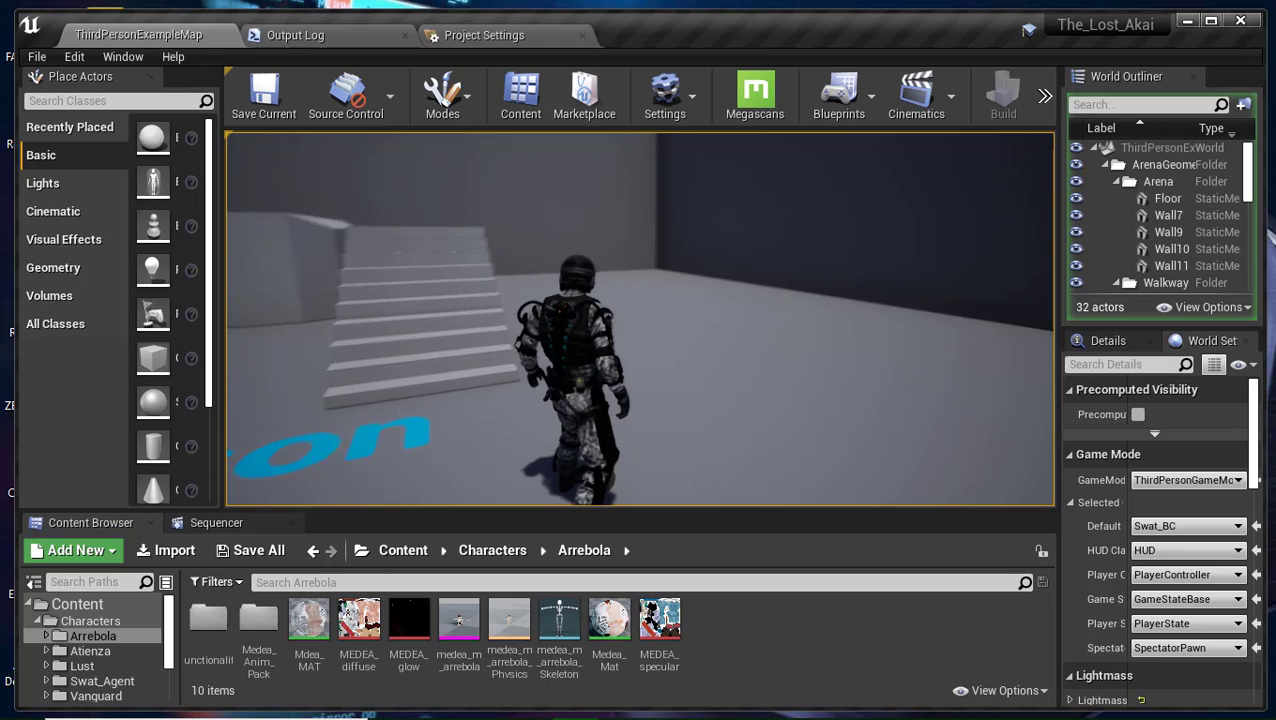
key("w")
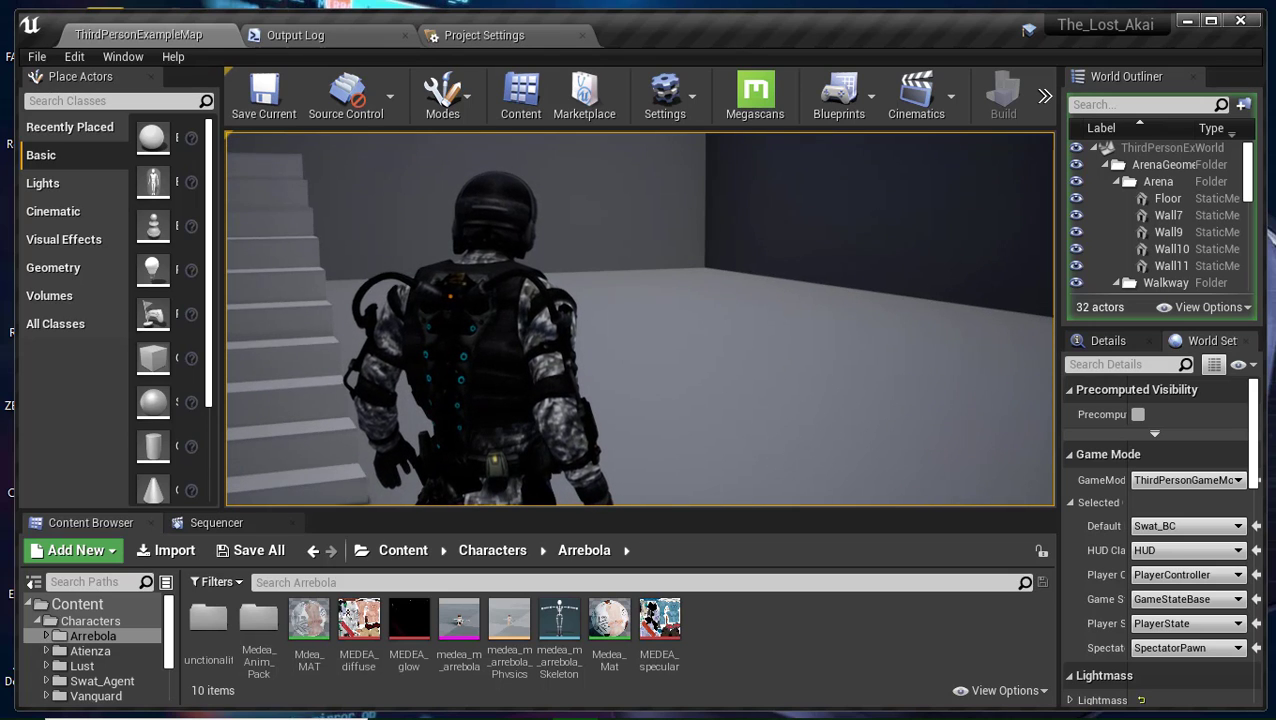
key("w")
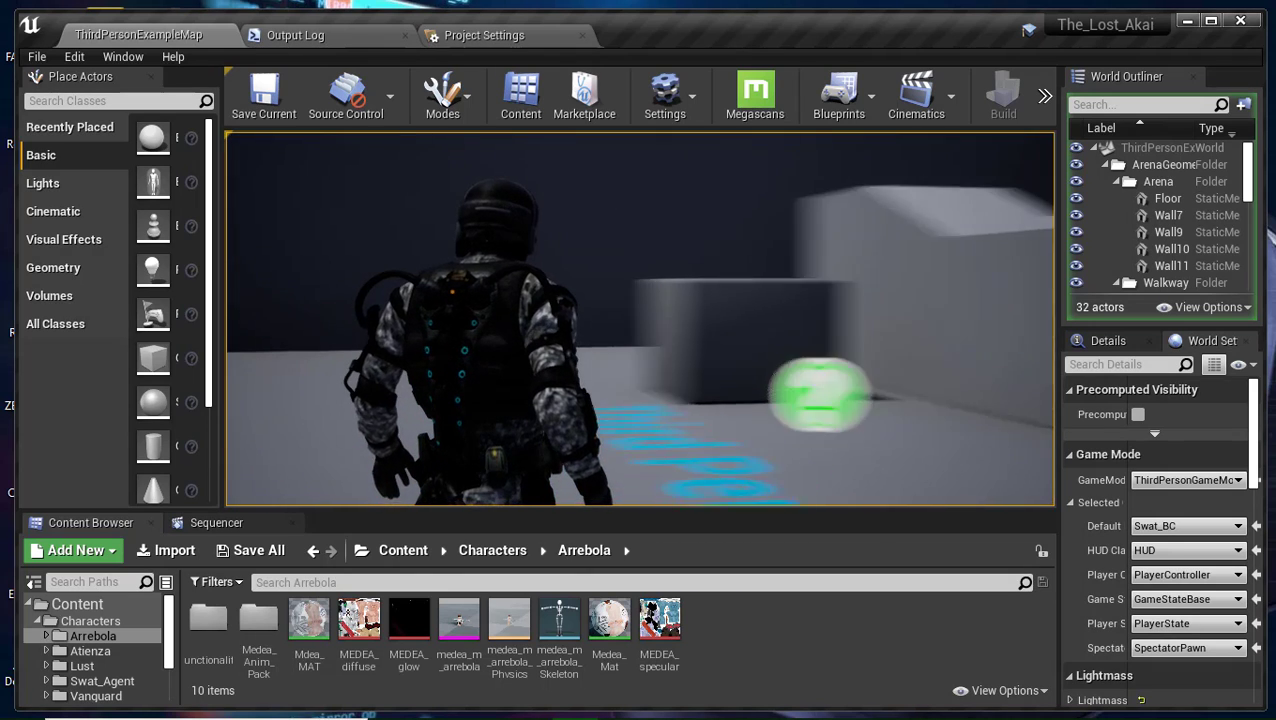
key("w")
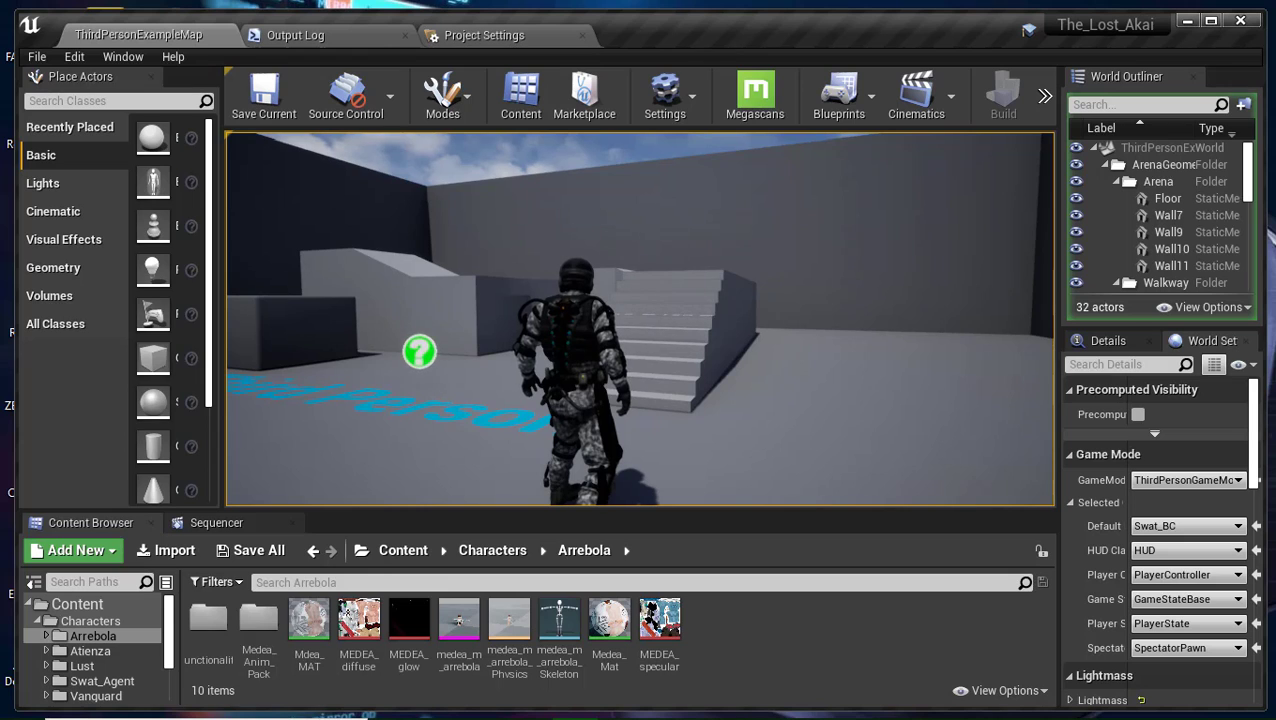
End play mode, set the GameMode's Default Pawn Class to Medea_BC, and return to Content.
key("Escape")
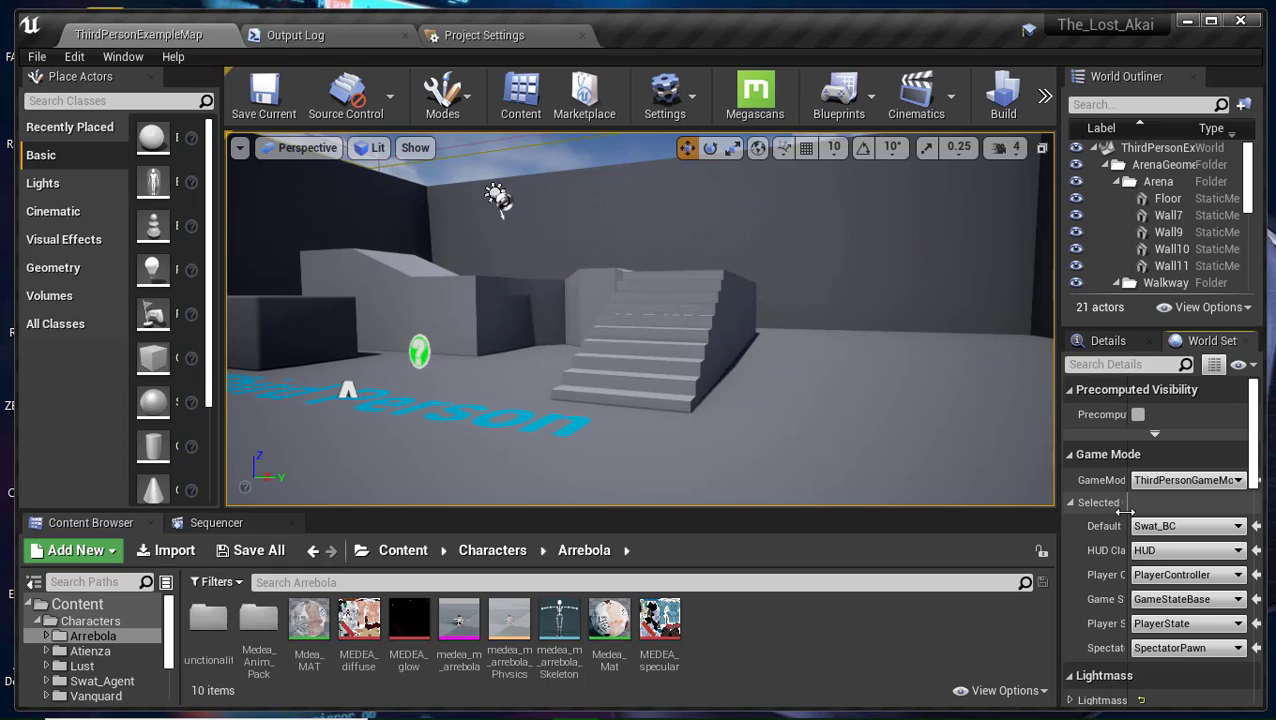
left_click_drag(1128, 510, 1143, 511)
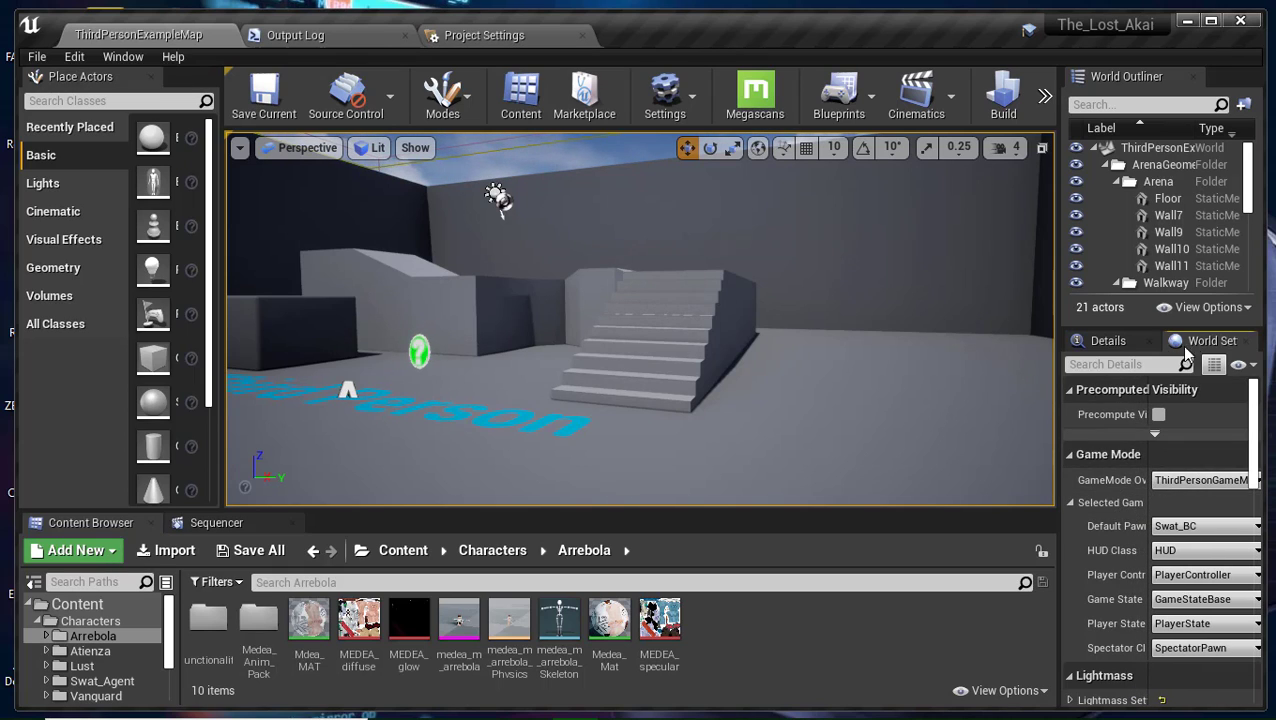
left_click(1200, 484)
left_click(1201, 488)
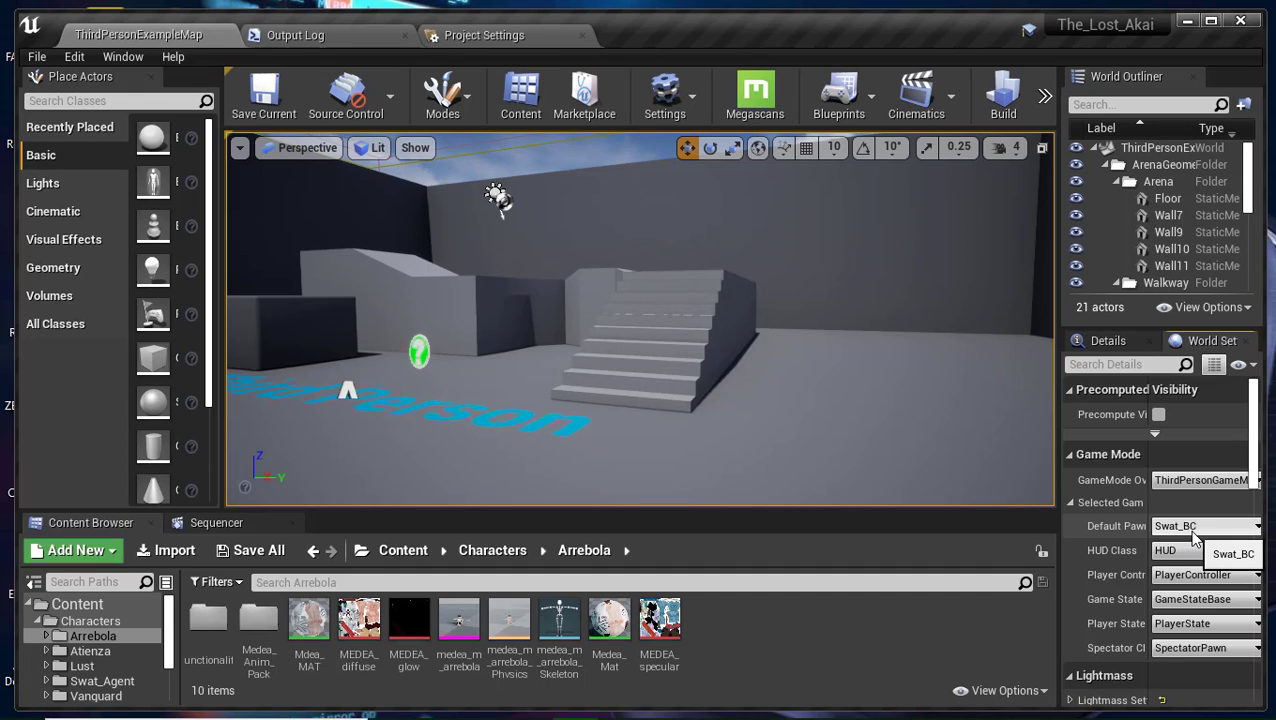
left_click(1196, 536)
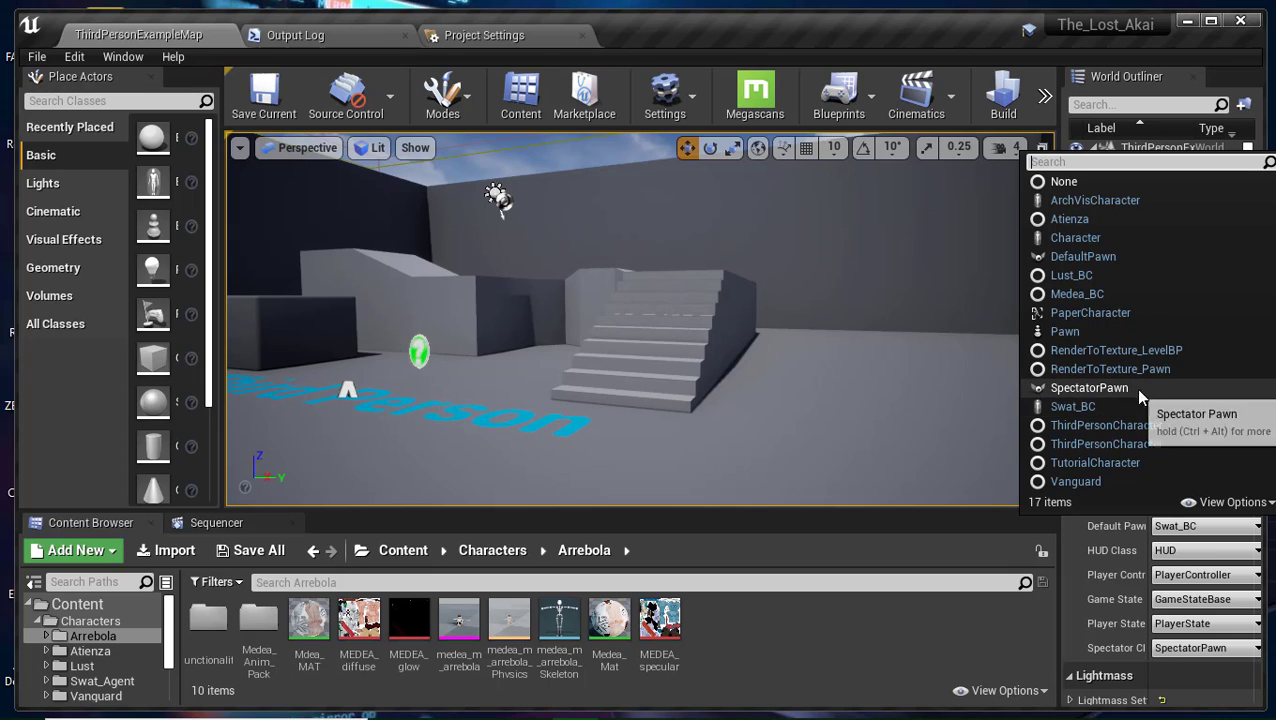
left_click(1077, 294)
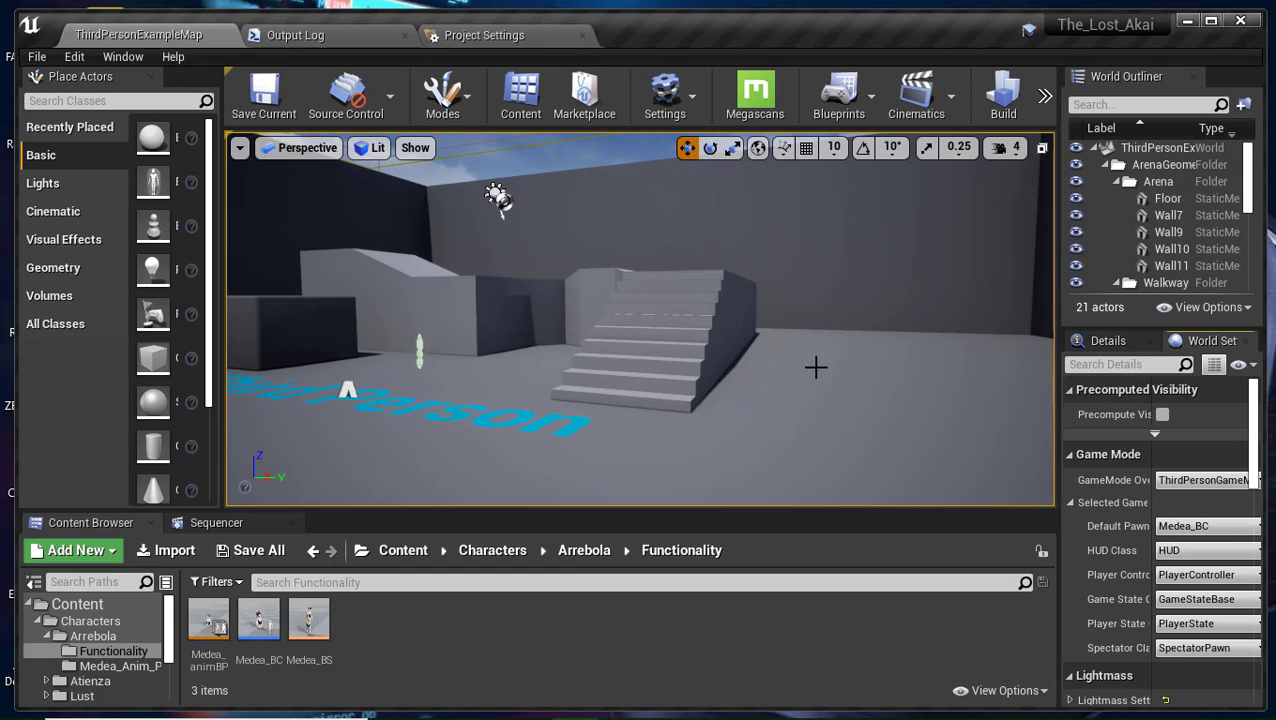
left_click_drag(1154, 539, 1171, 540)
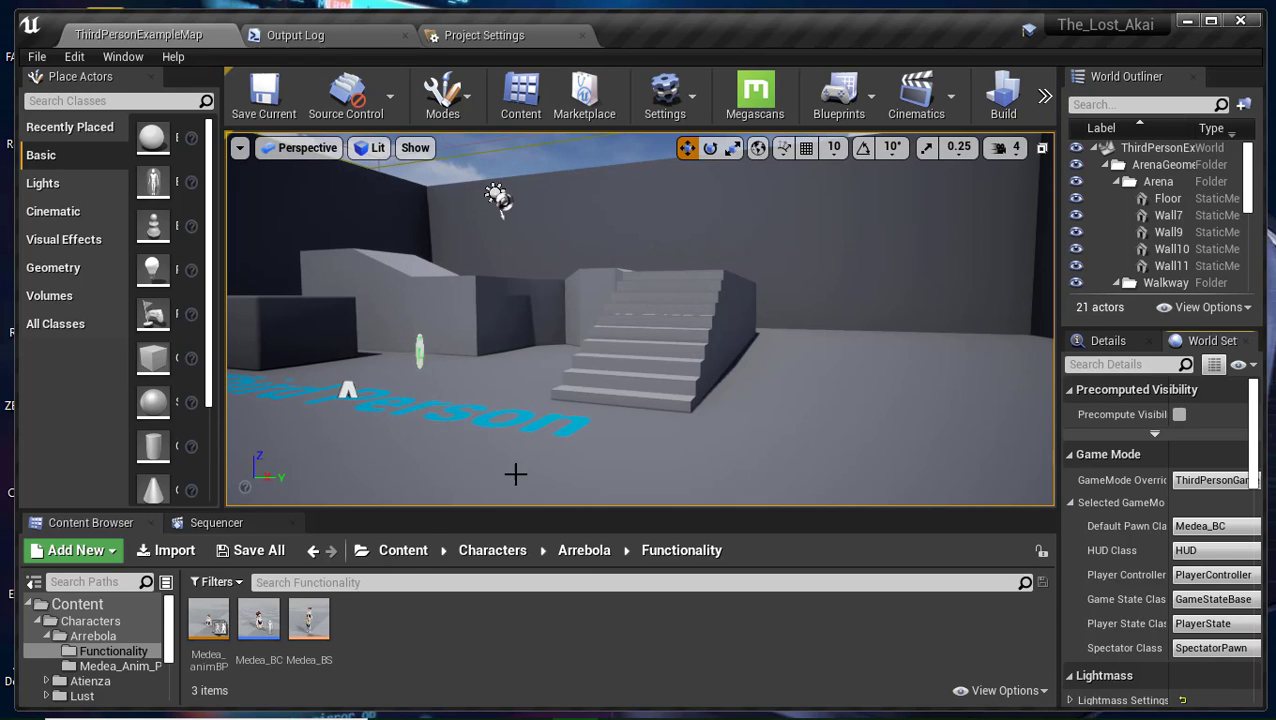
left_click(411, 556)
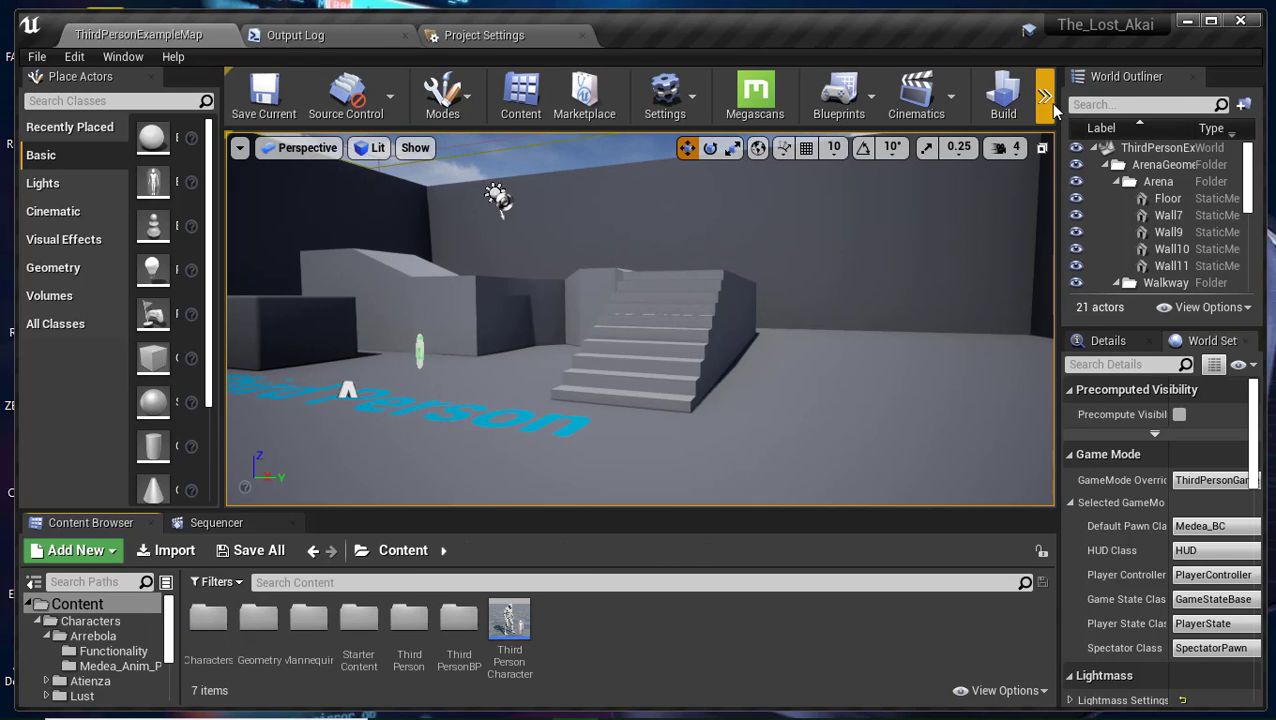
Start a new test play with the Medea character and give the game view input focus.
left_click(1046, 102)
left_click(1082, 174)
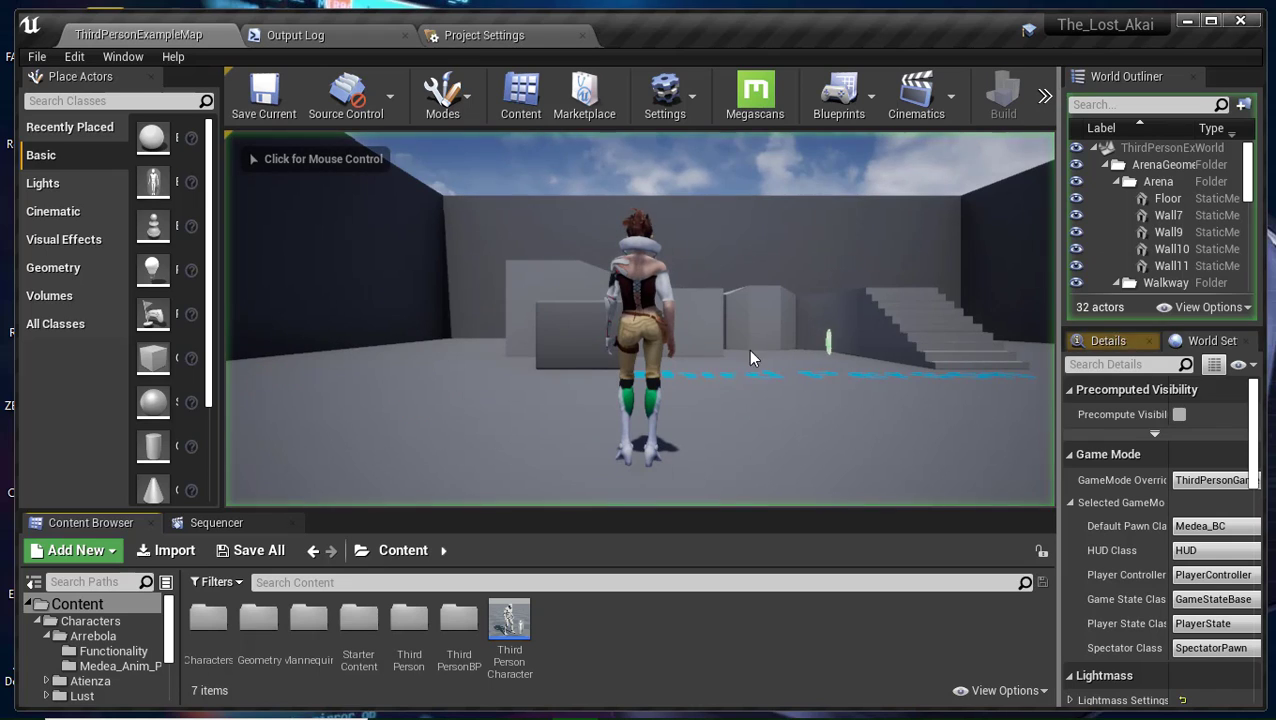
left_click(721, 372)
Run and jump Medea across ledges, platforms and blocks, then stop the test.
key("space")
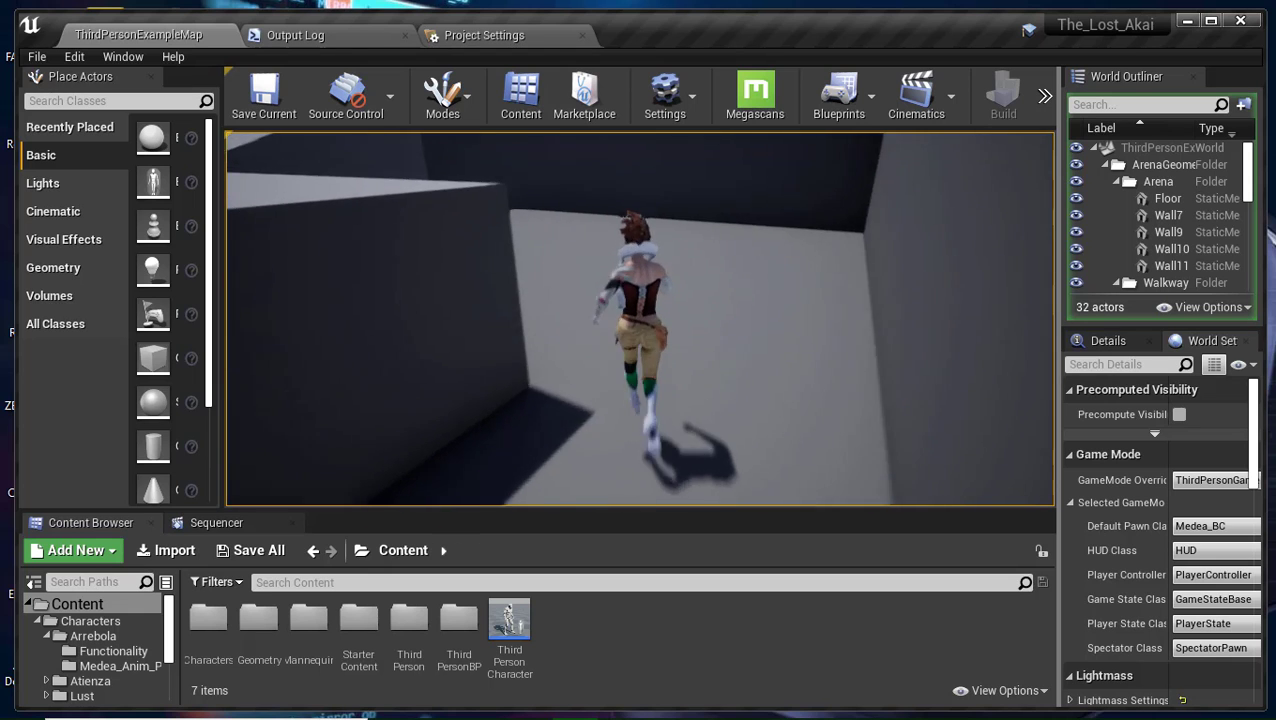
key("space")
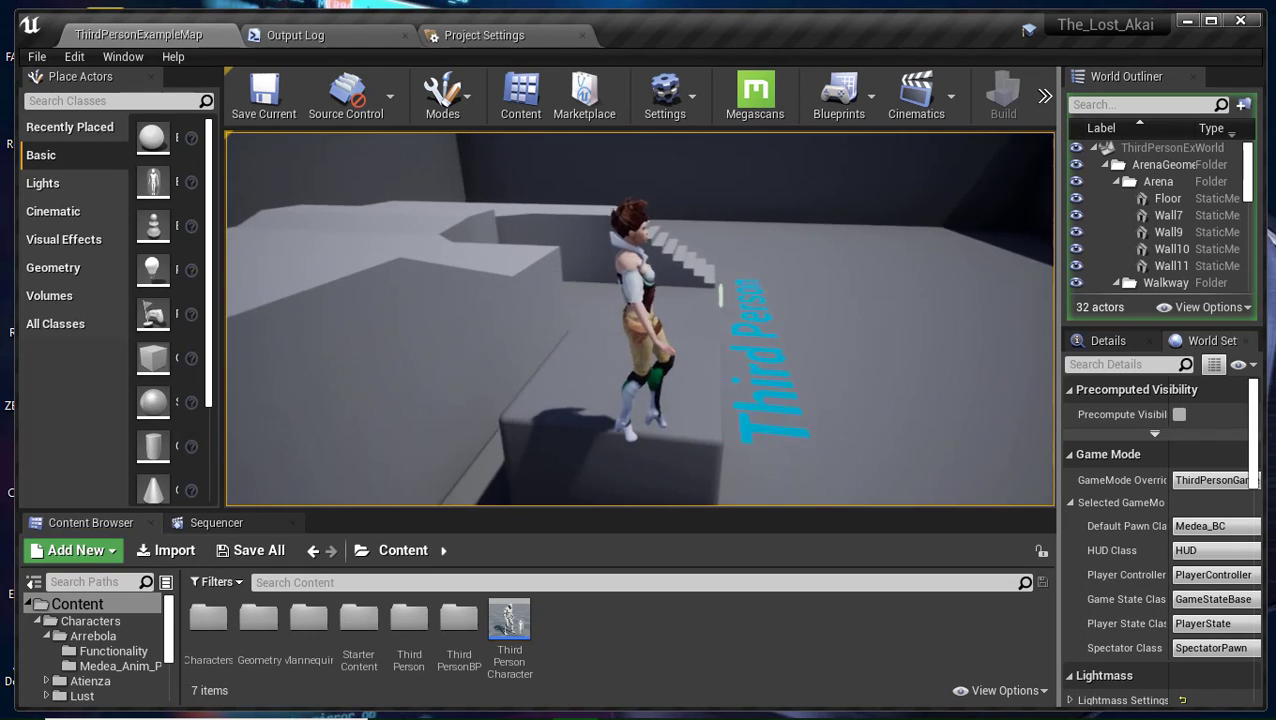
key("space")
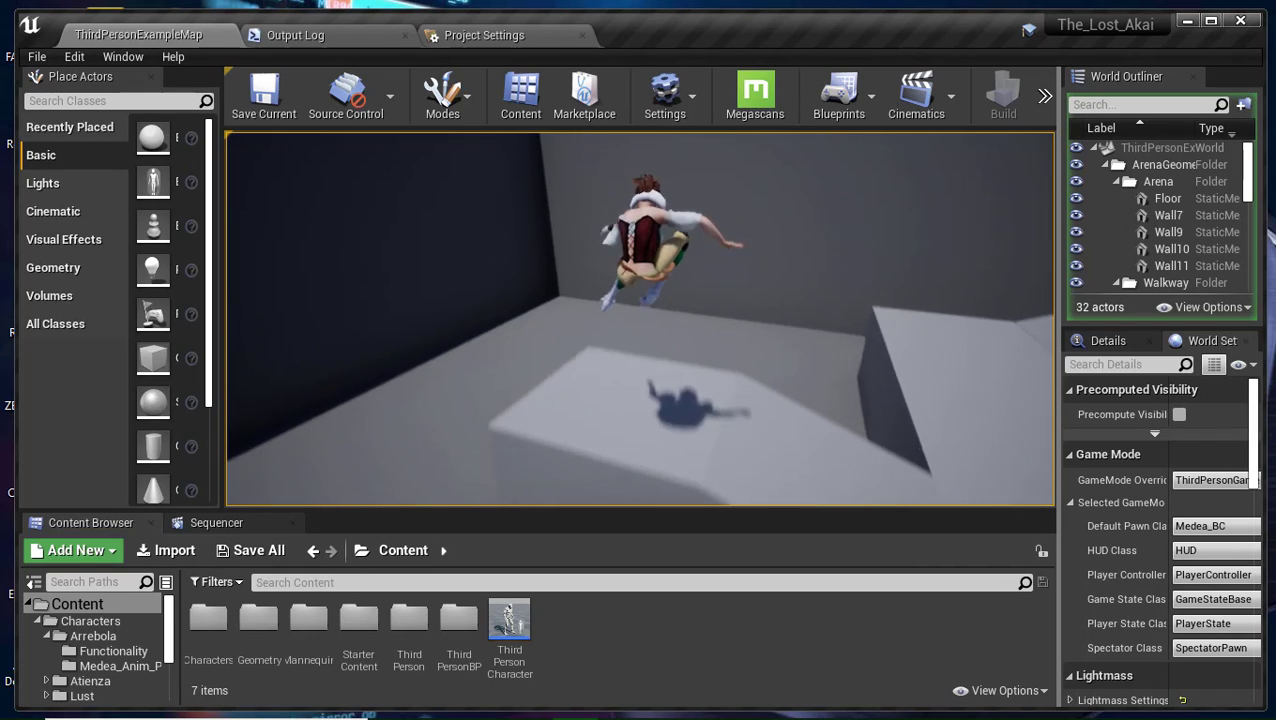
key("space")
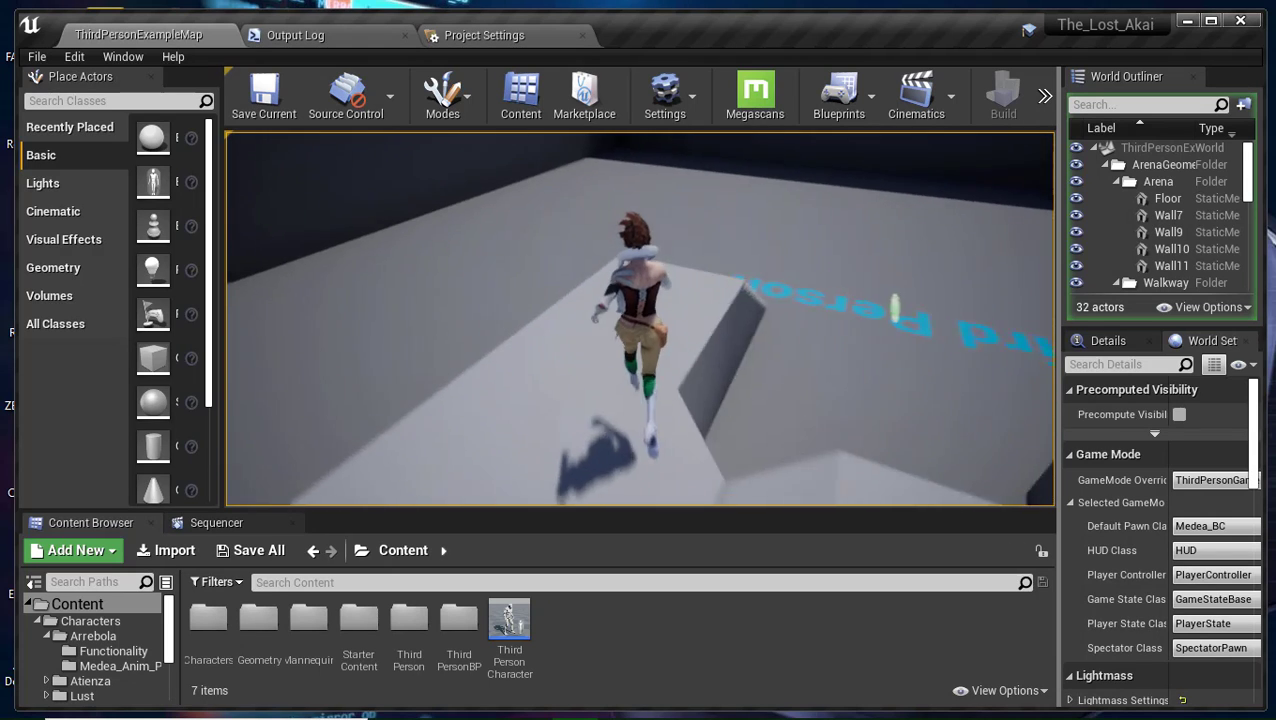
key("space")
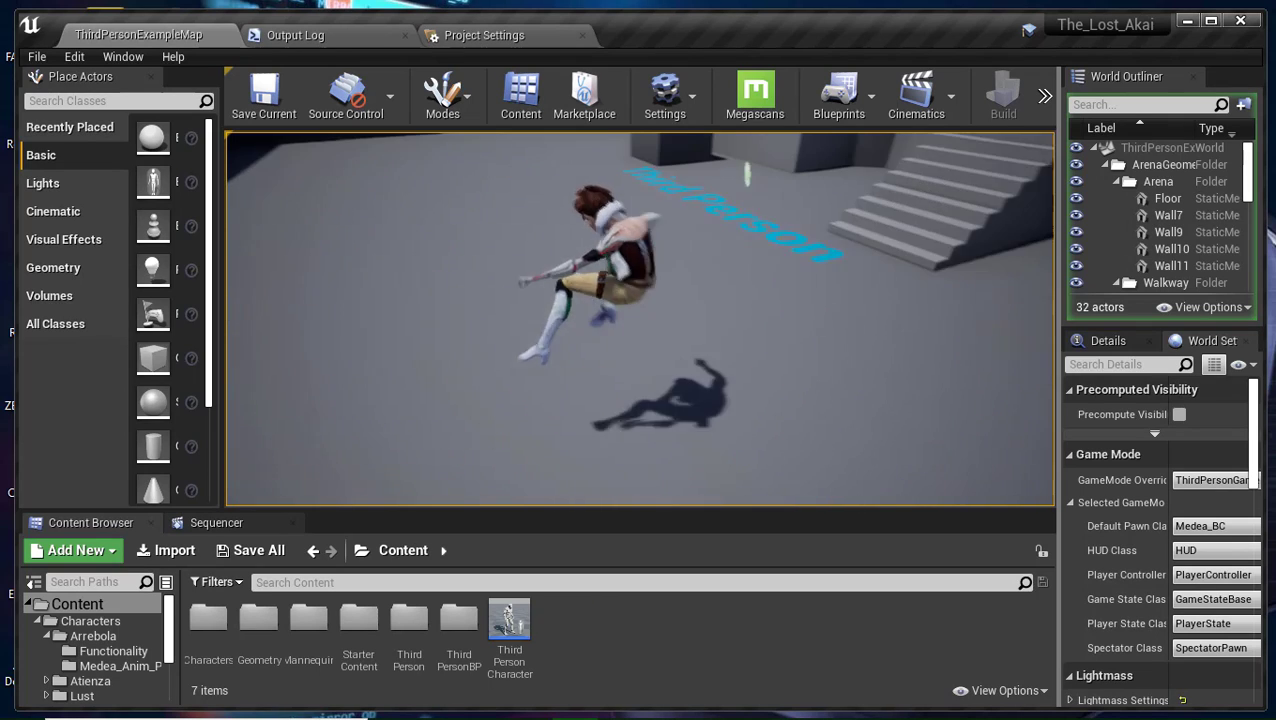
key("space")
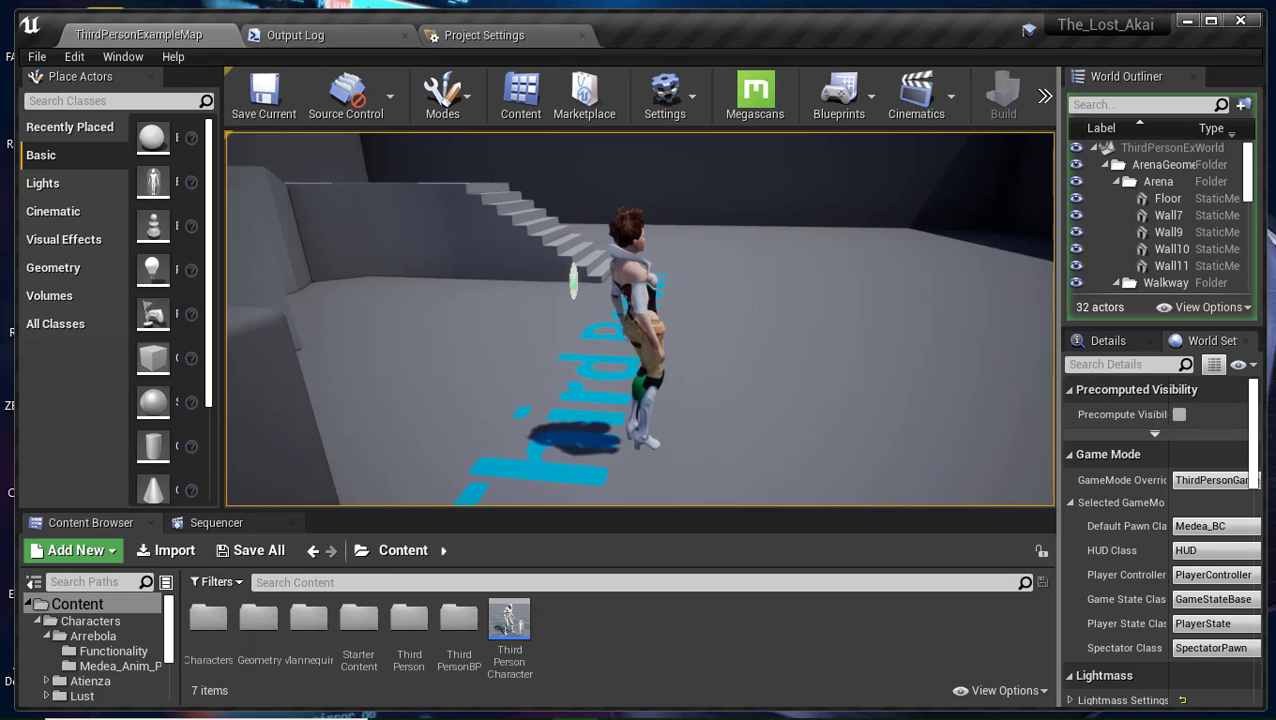
key("Escape")
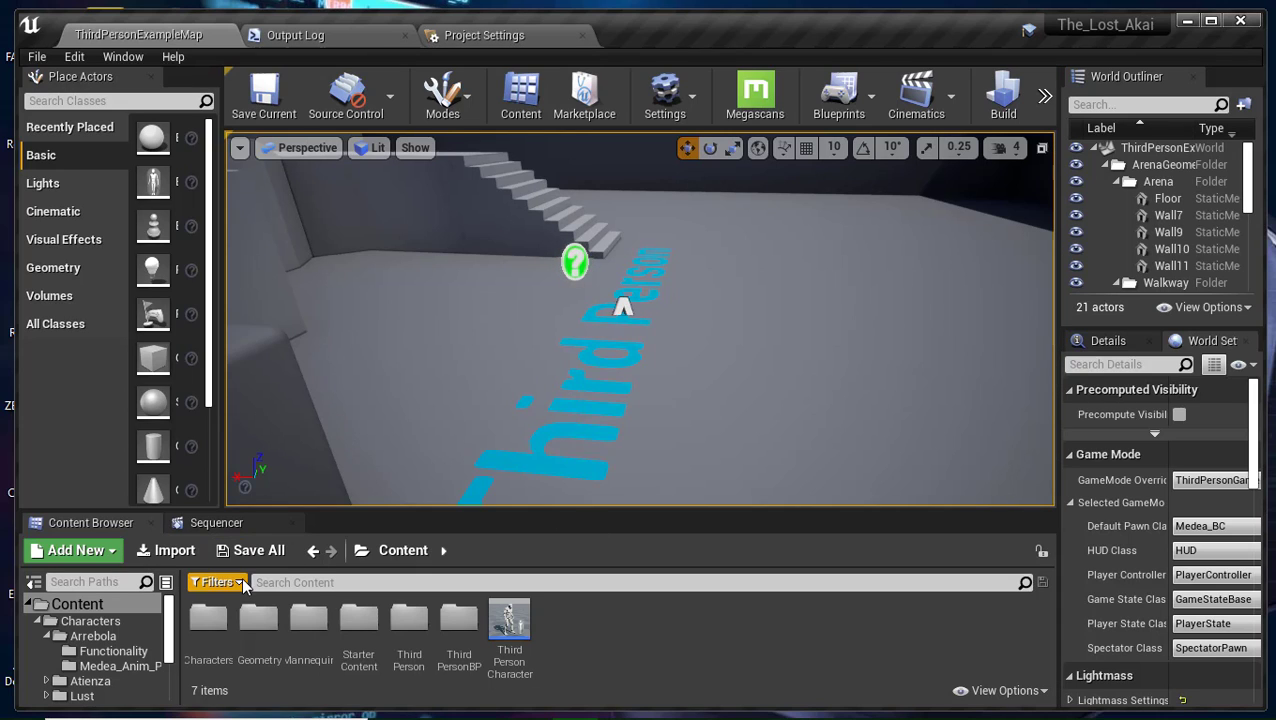
Open the Medea_BC blueprint from Characters > Arrebola > Functionality.
double_click(220, 645)
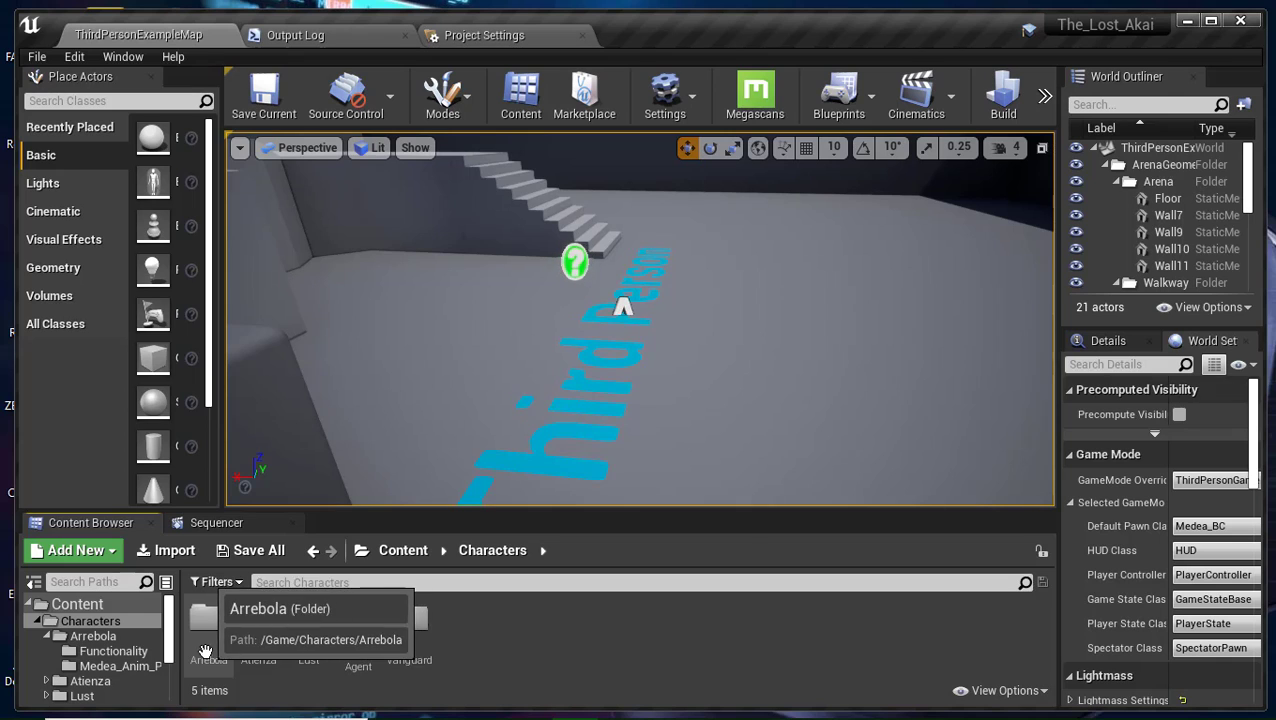
double_click(210, 645)
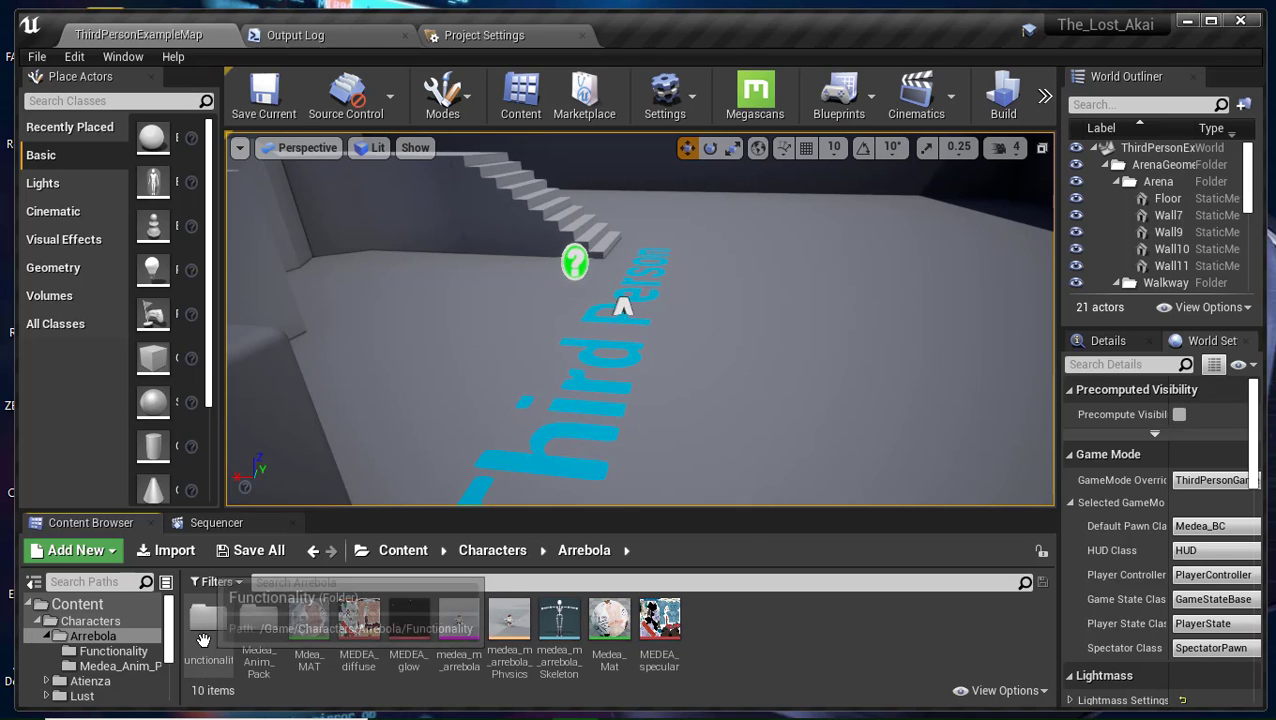
double_click(208, 620)
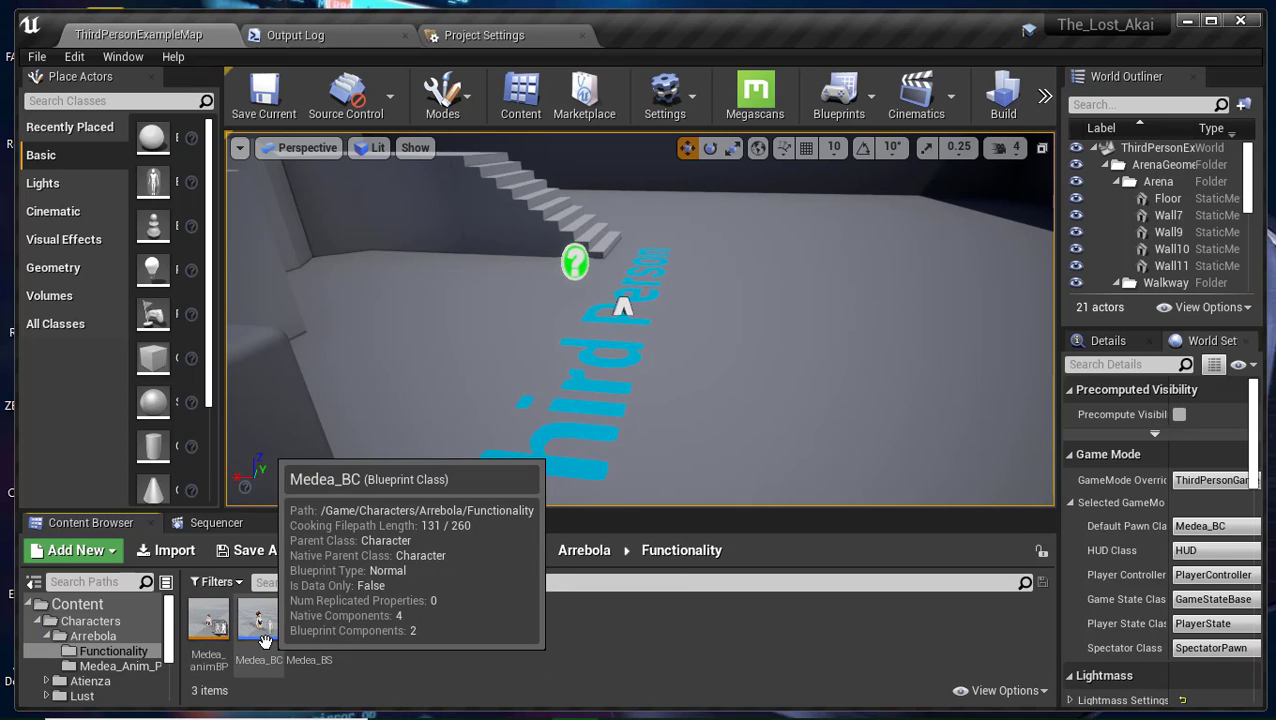
double_click(265, 641)
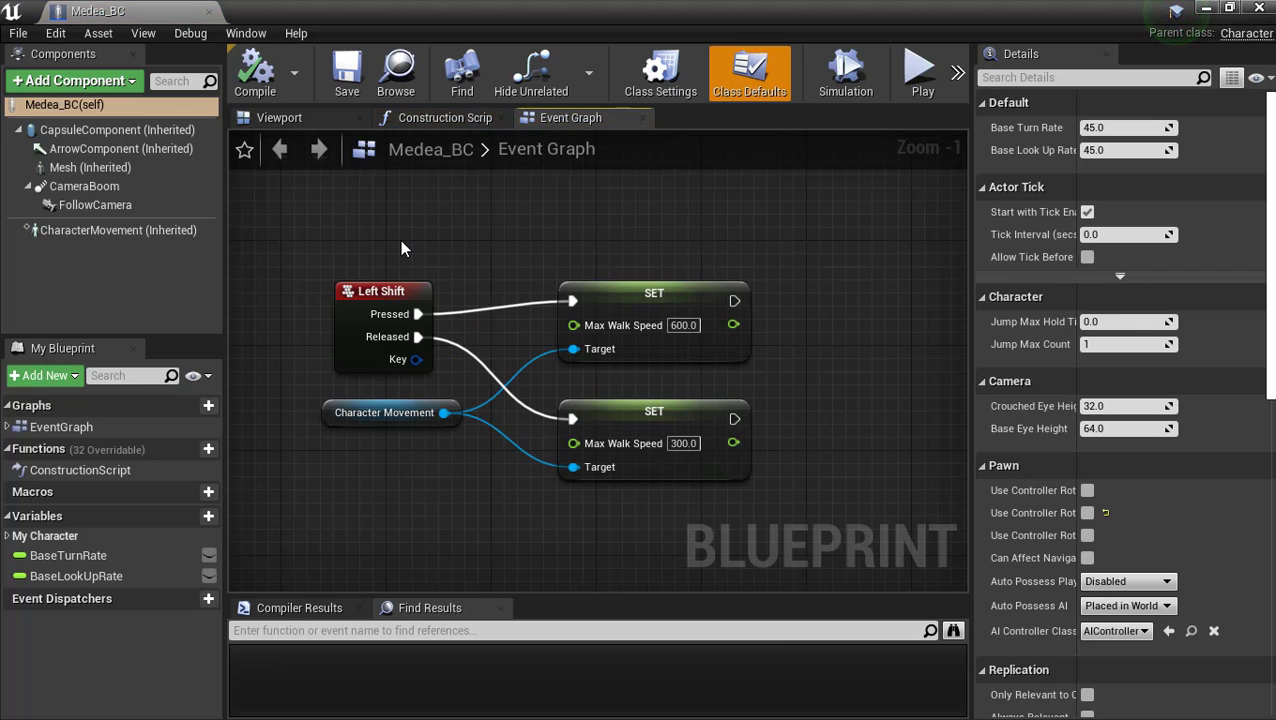
Check the Viewport and Construction Script tabs, then select the four Left Shift sprint nodes.
left_click(300, 117)
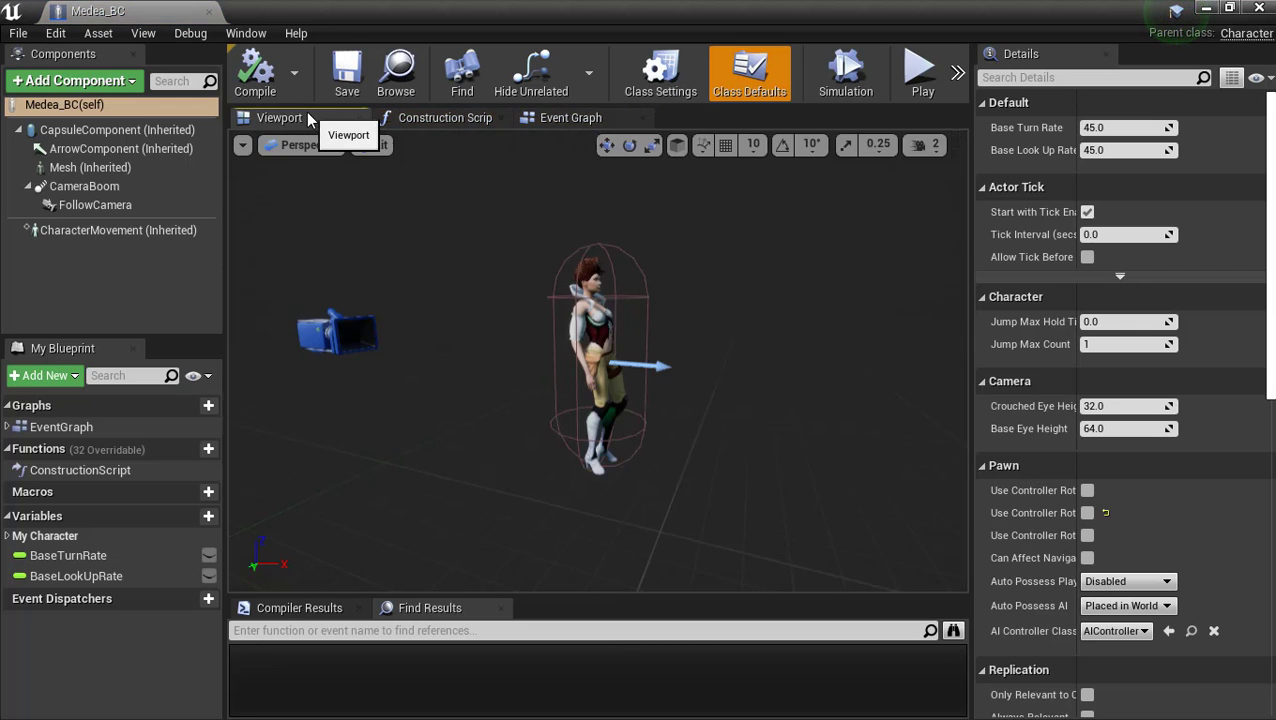
left_click(442, 119)
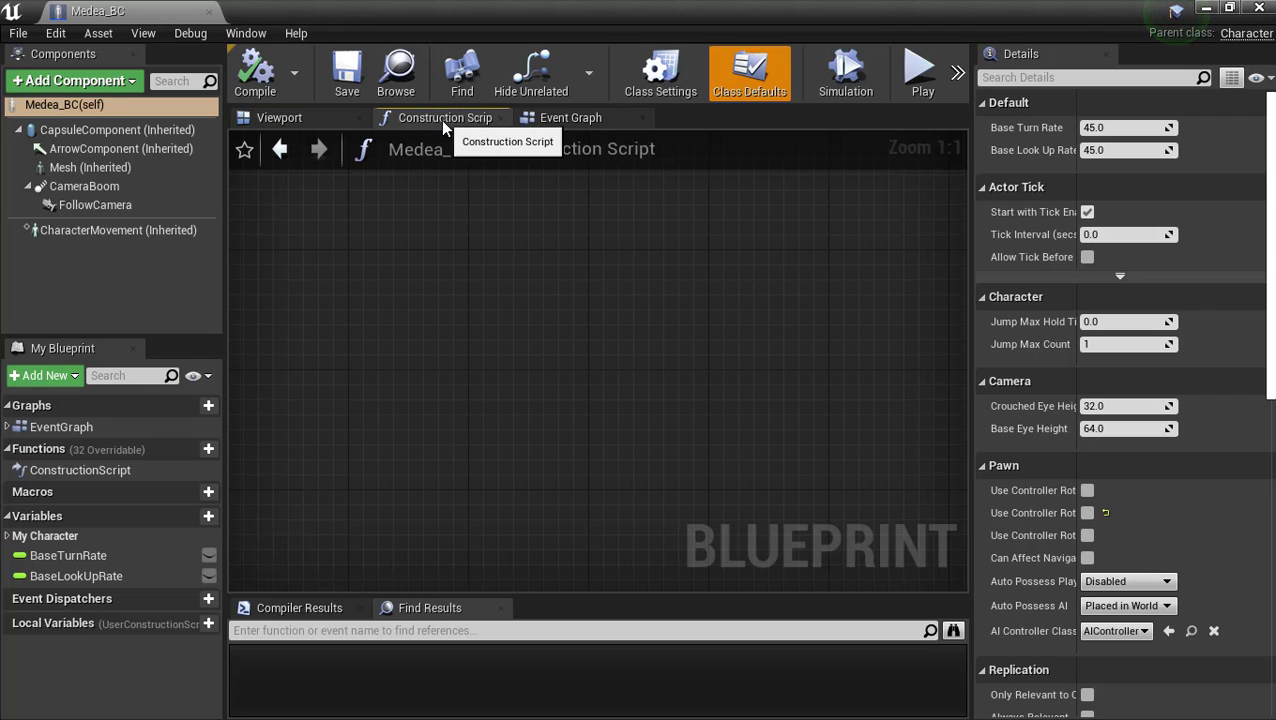
left_click(572, 120)
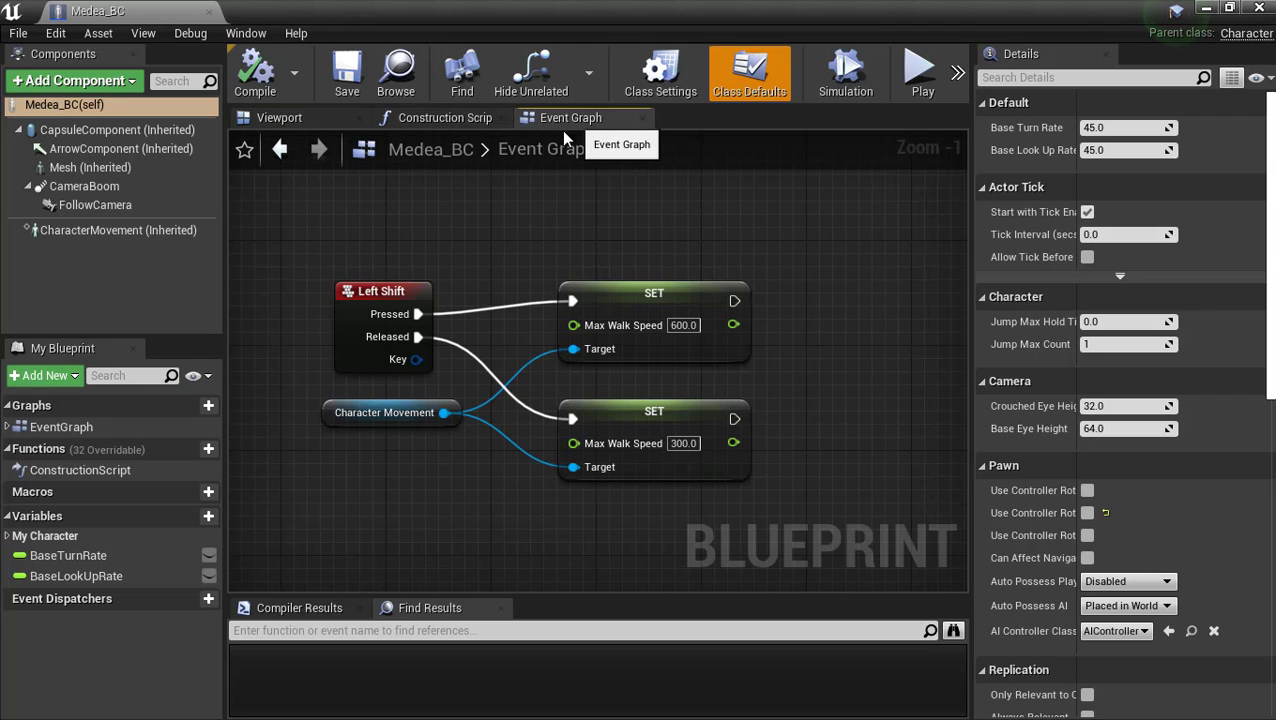
mouse_move(823, 420)
right_mouse_down()
mouse_move(791, 401)
mouse_move(892, 425)
mouse_move(658, 428)
mouse_move(775, 381)
mouse_move(759, 460)
right_mouse_up()
scroll(892, 425, "down", 4)
scroll(658, 428, "up", 3)
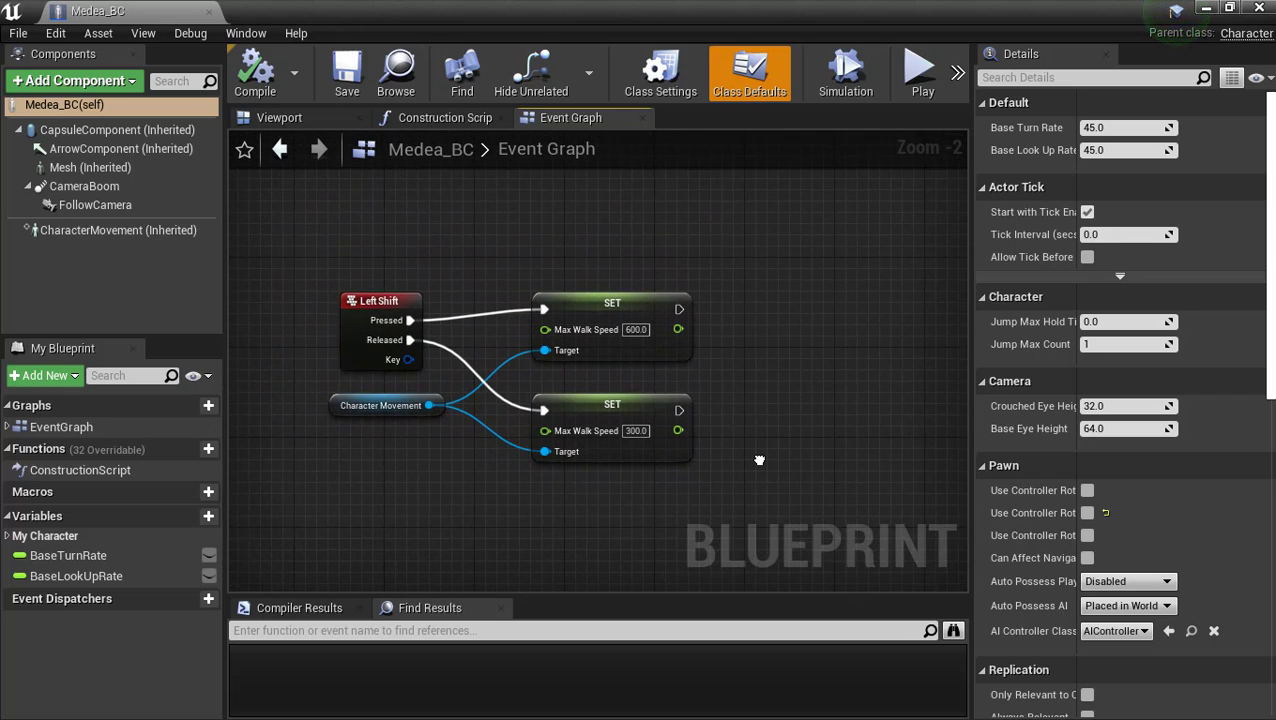
left_click_drag(796, 499, 315, 265)
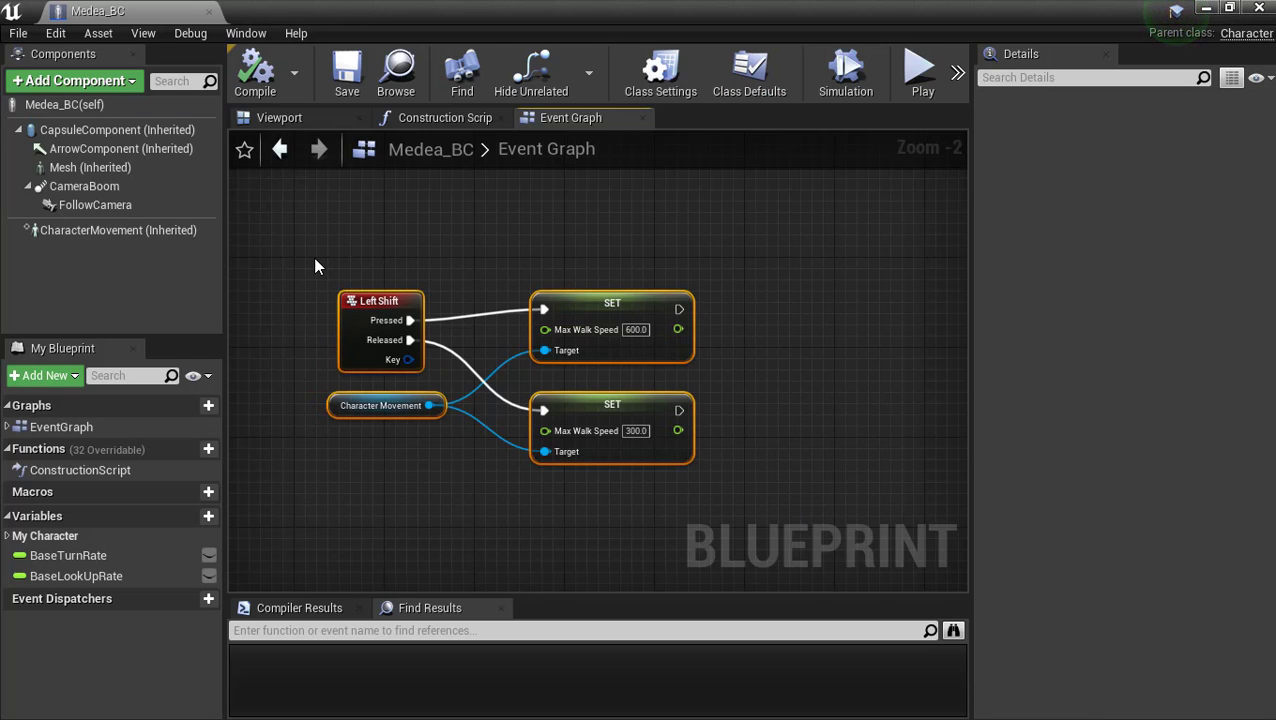
Wrap the selected sprint nodes in a comment titled 'Sprint' and shift it left.
key("c")
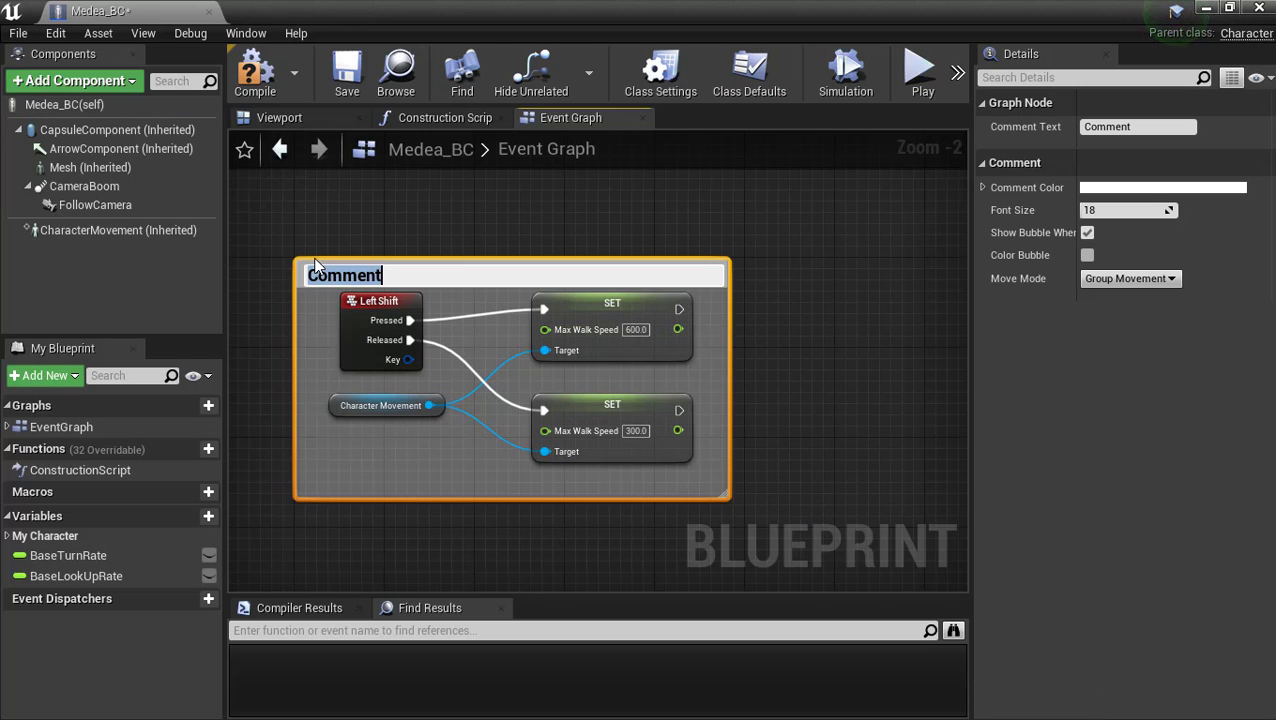
type("Sp")
type("rint")
key("Return")
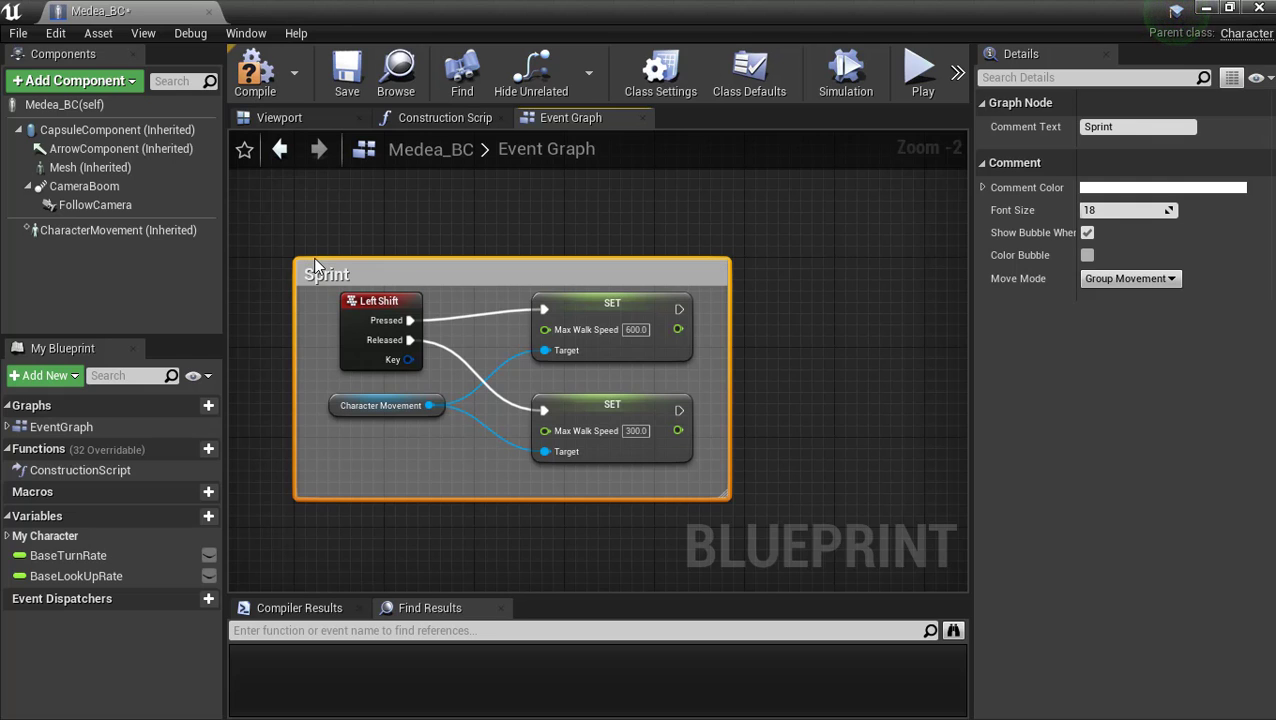
scroll(764, 235, "down", 4)
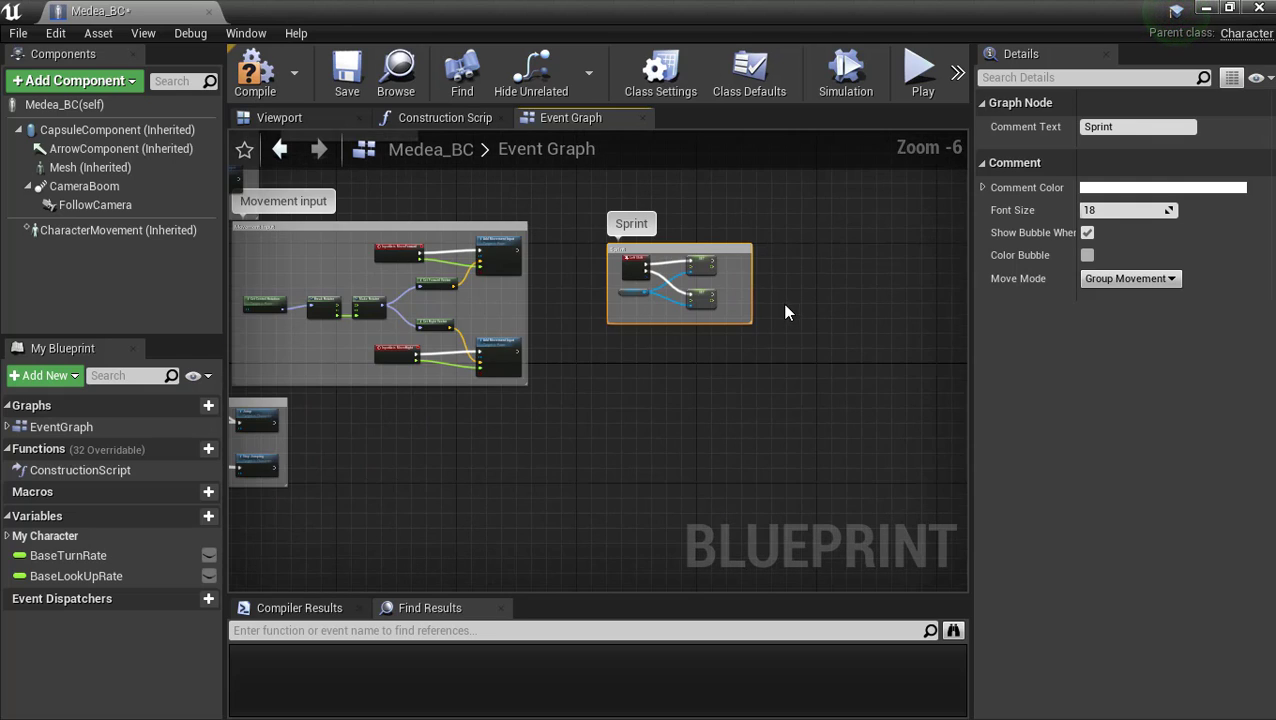
scroll(786, 307, "up", 1)
left_click_drag(587, 211, 526, 218)
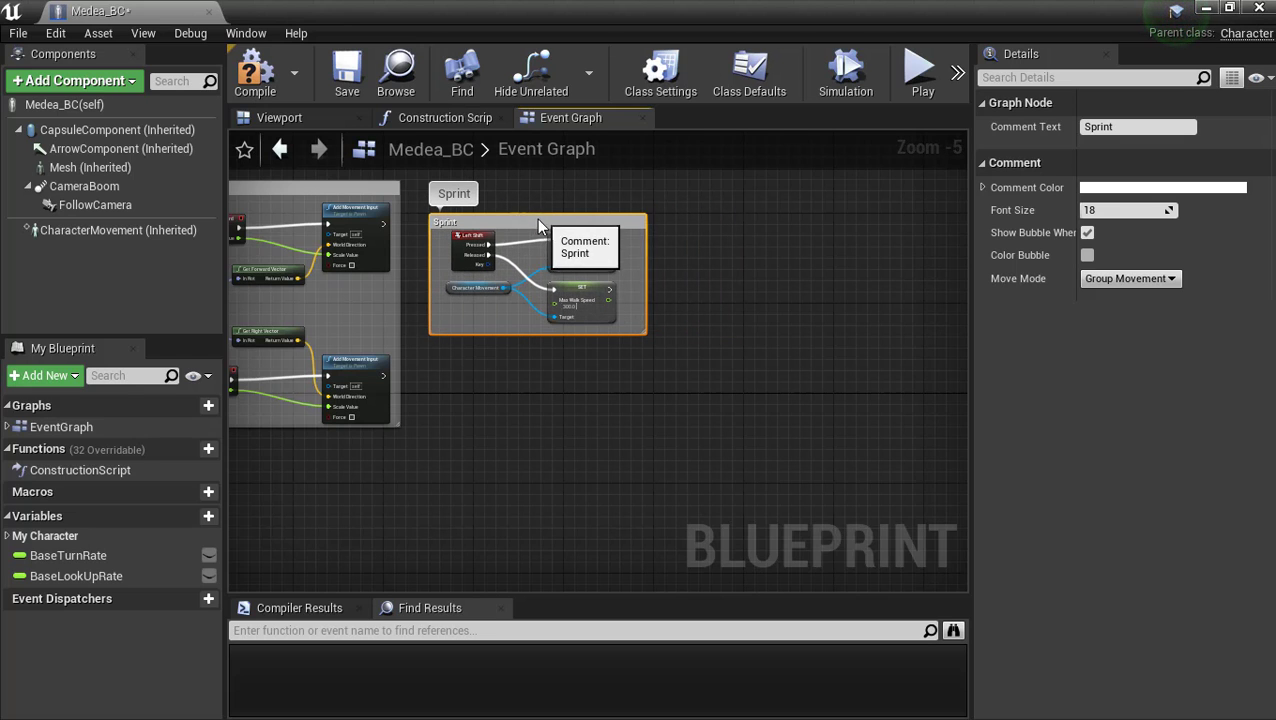
right_click_drag(526, 218, 974, 195)
right_click_drag(960, 410, 606, 297)
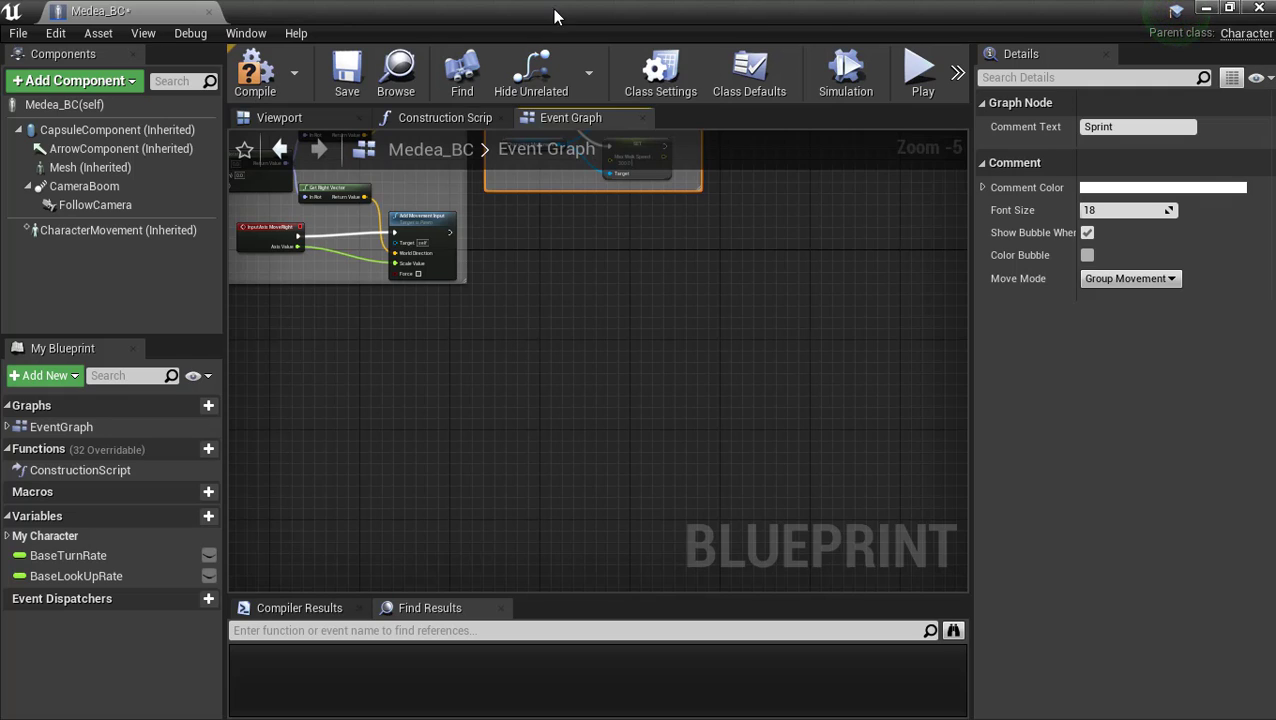
Dock the Medea_BC blueprint tab into the main editor after Project Settings.
left_click(1230, 8)
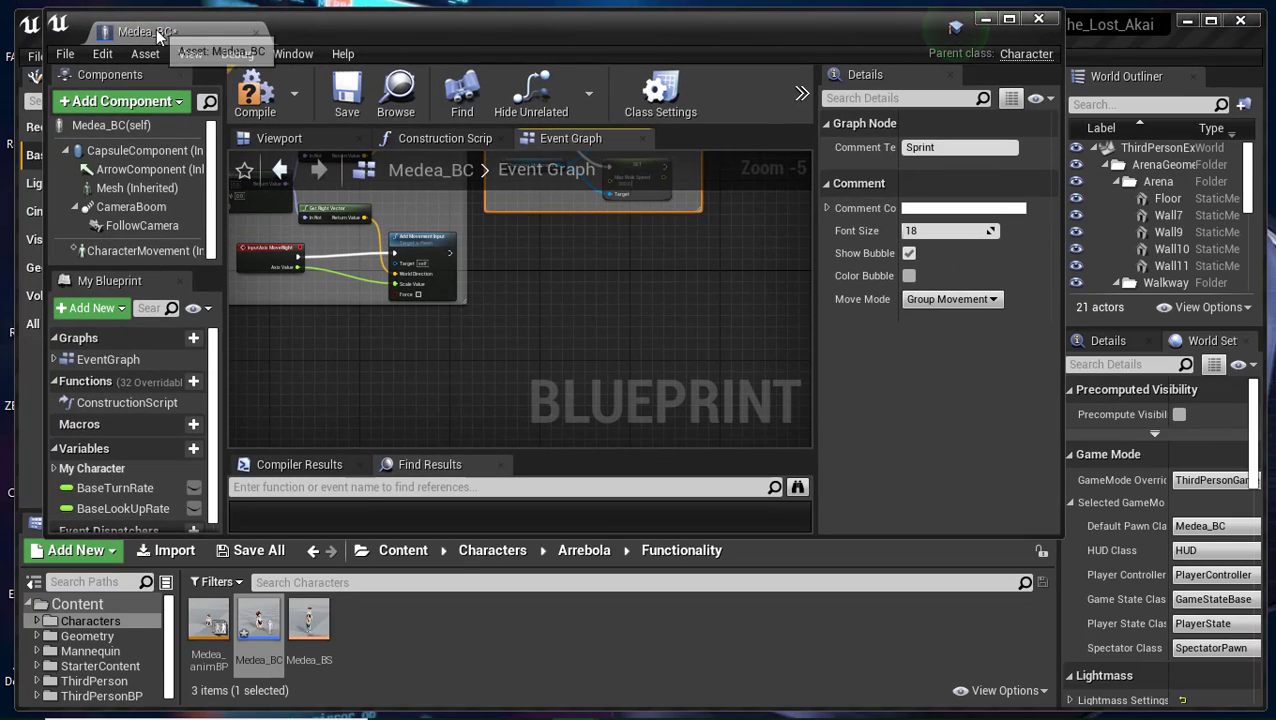
left_click_drag(180, 31, 640, 34)
left_click(1157, 30)
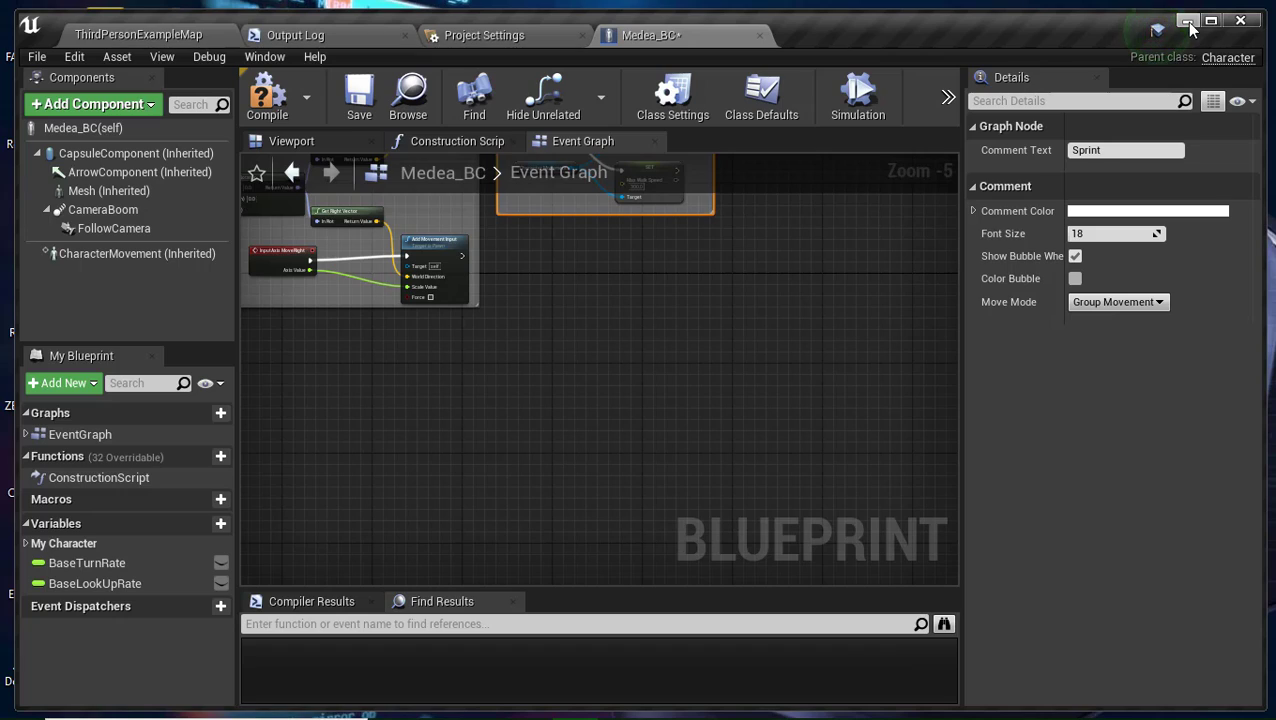
left_click(1188, 21)
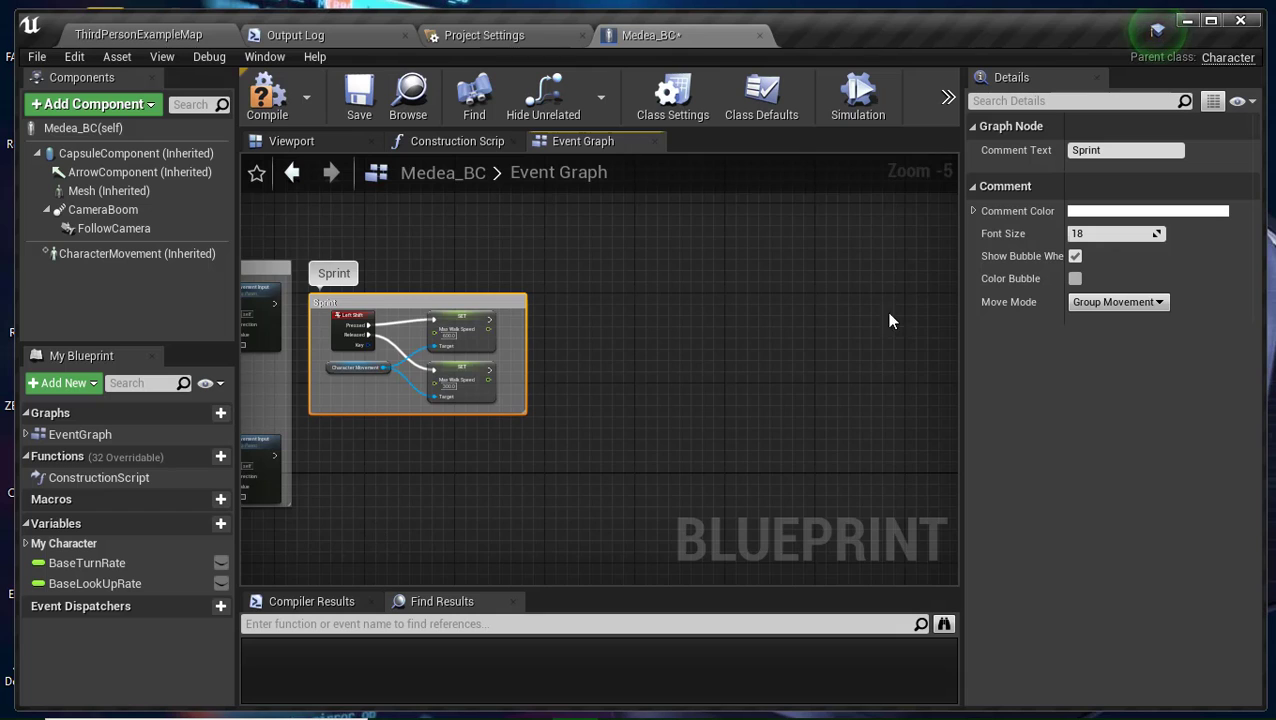
Add a Right Mouse Button input event node by searching 'right Mou' in the action list.
right_click_drag(890, 320, 655, 333)
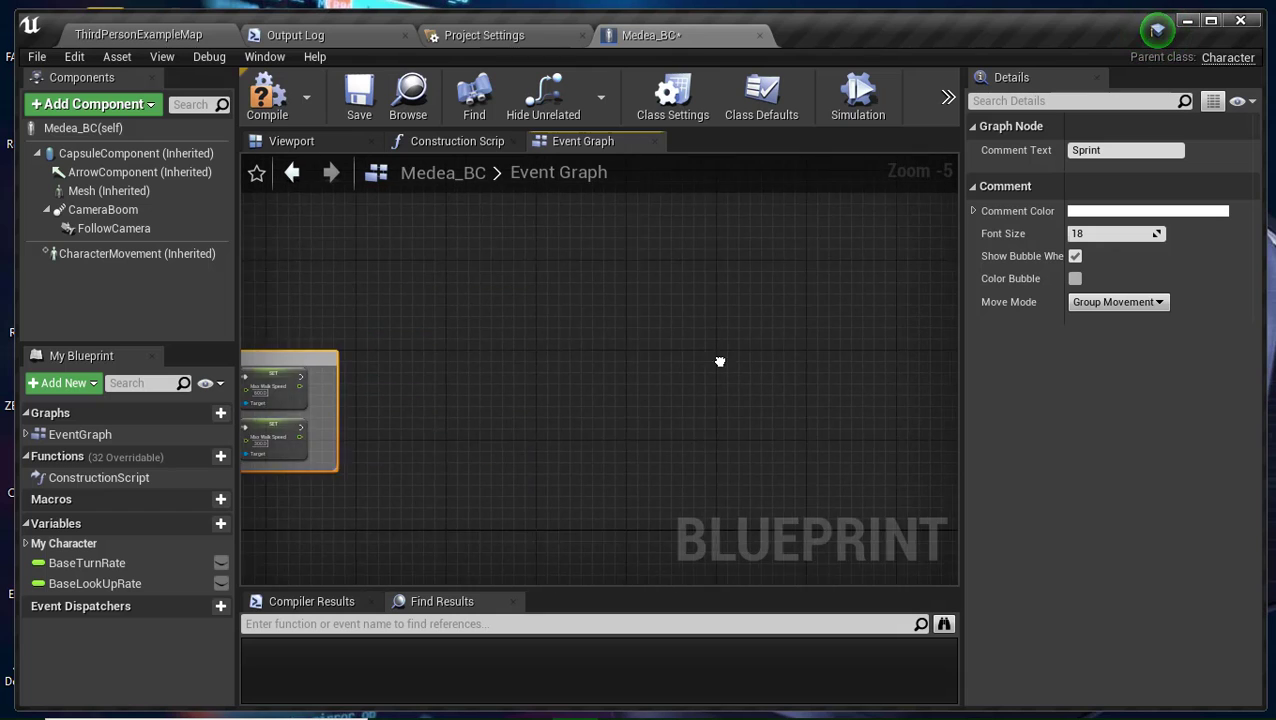
right_click(369, 390)
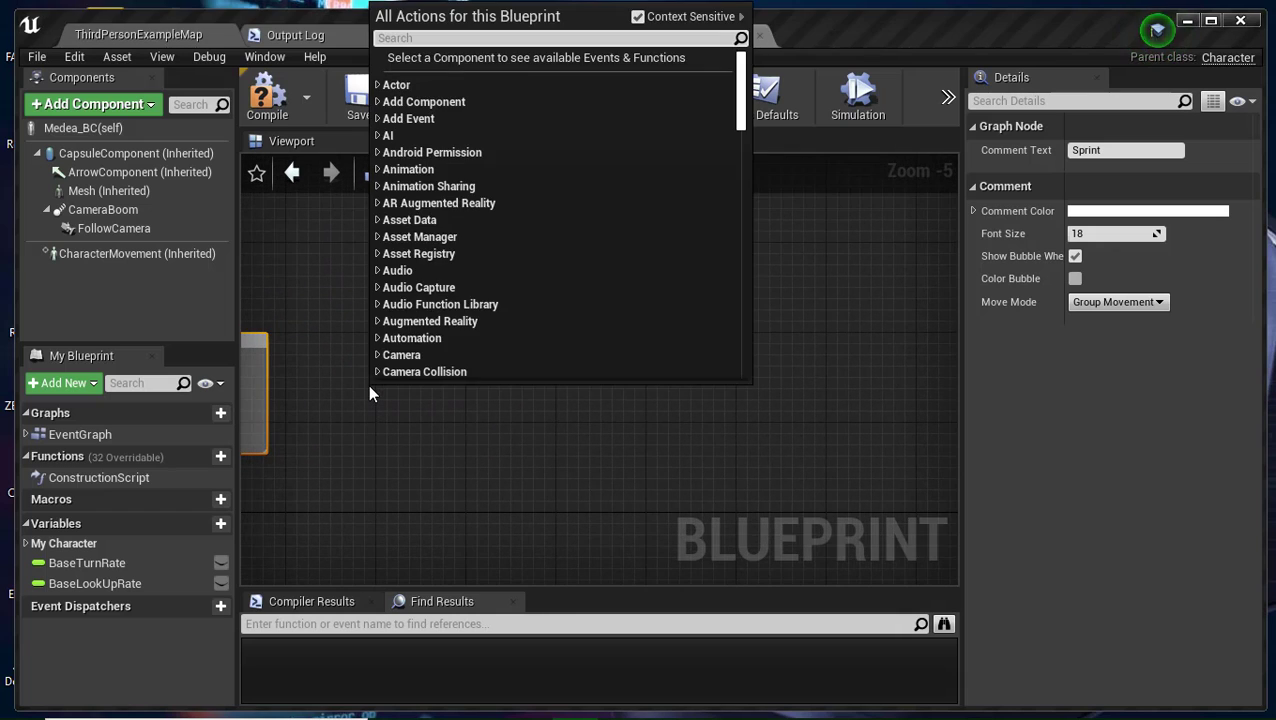
scroll(420, 301, "down", 1)
scroll(420, 301, "down", 3)
scroll(422, 304, "up", 1)
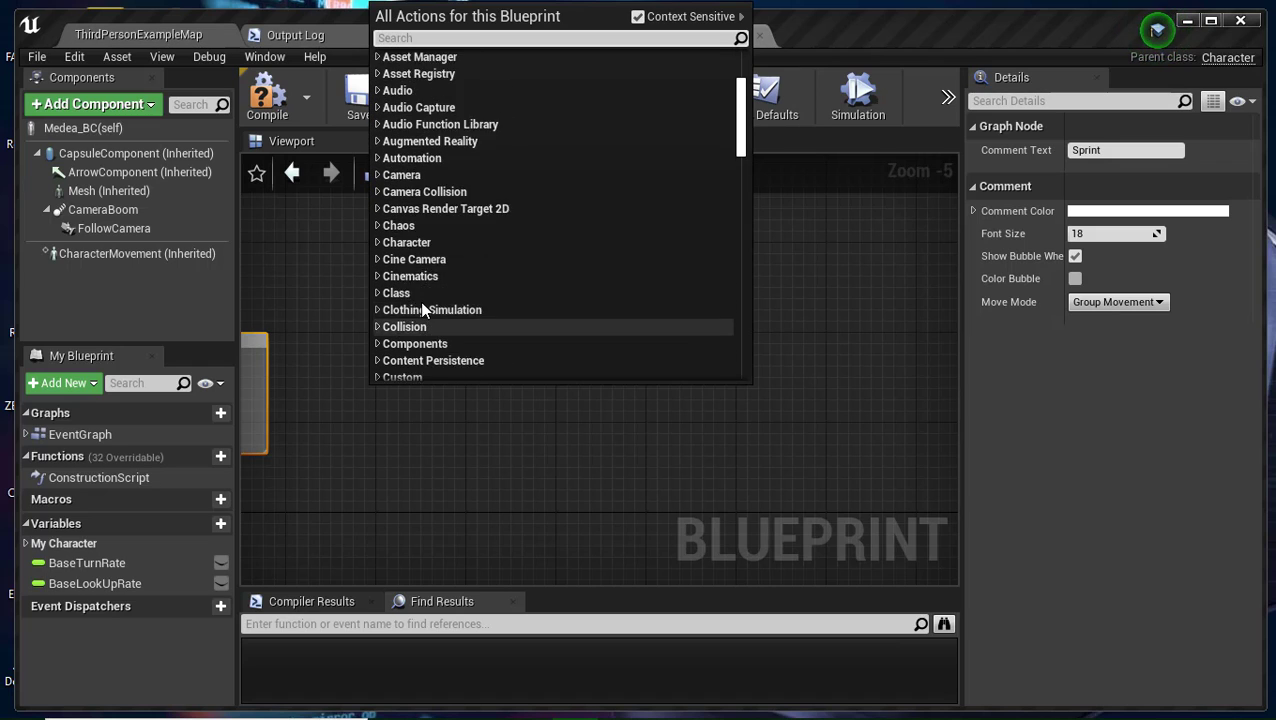
scroll(422, 304, "up", 4)
scroll(422, 304, "up", 1)
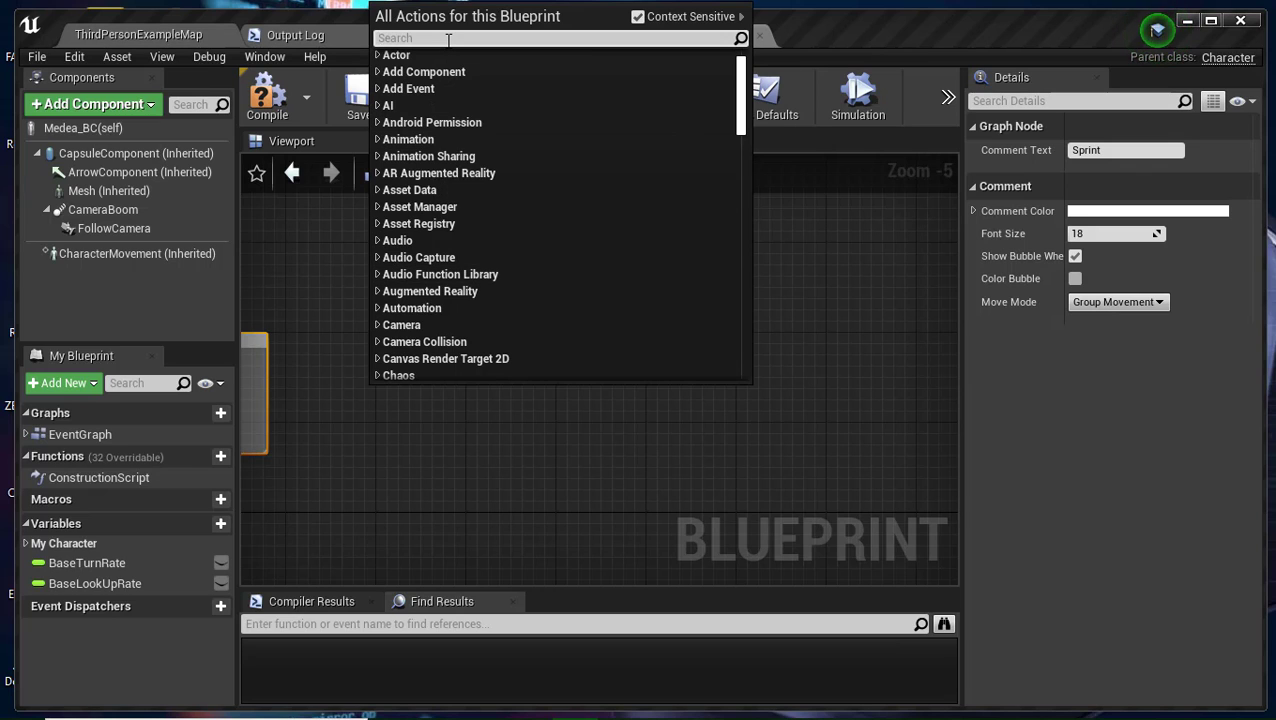
type("right")
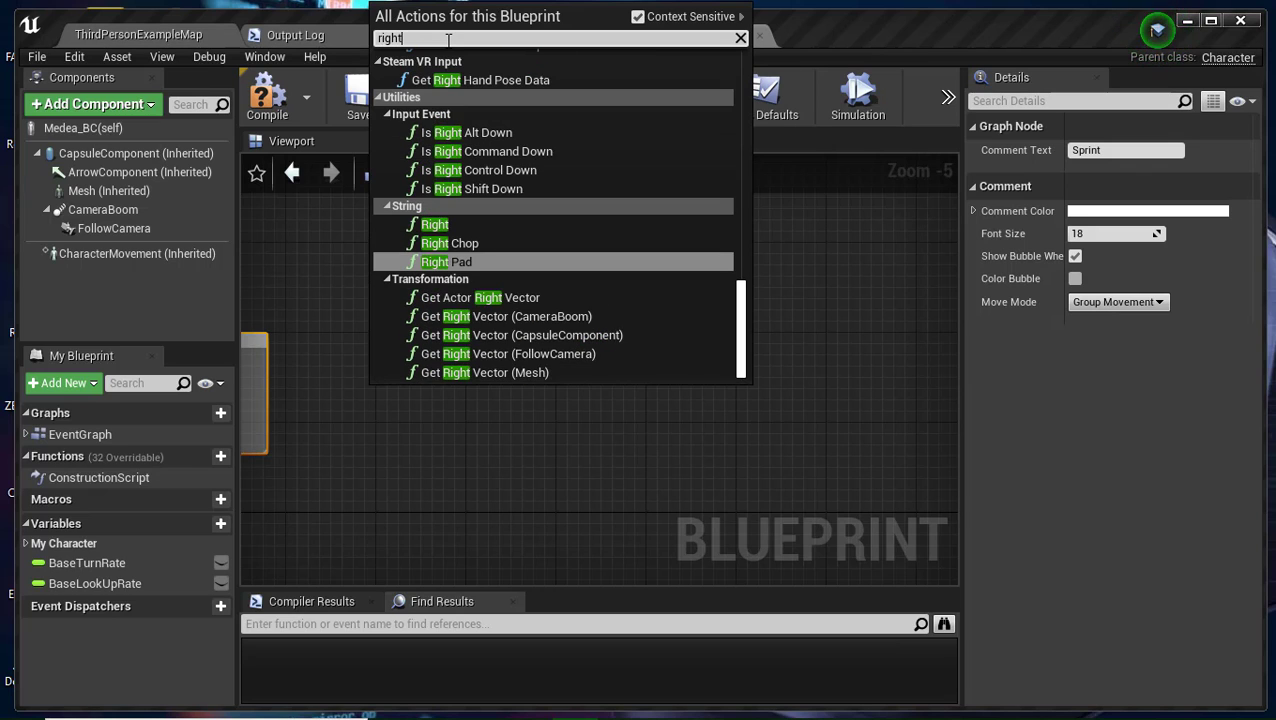
type(" Mou")
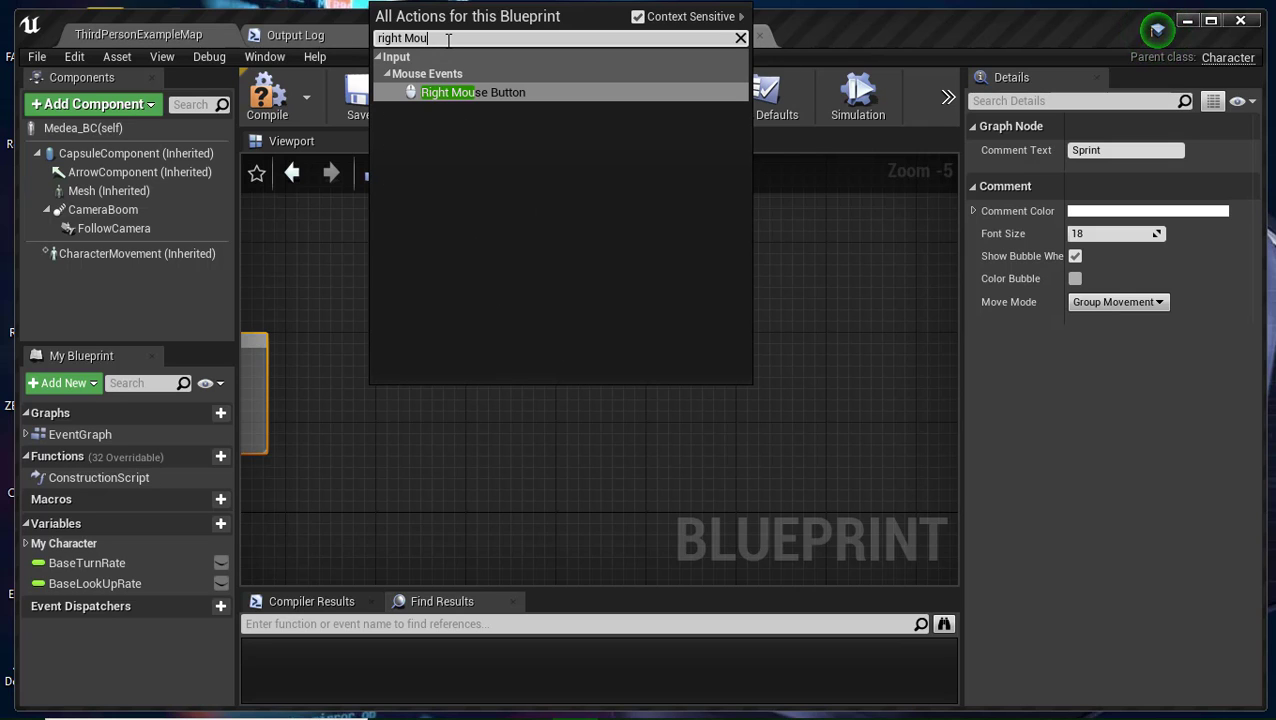
key("Return")
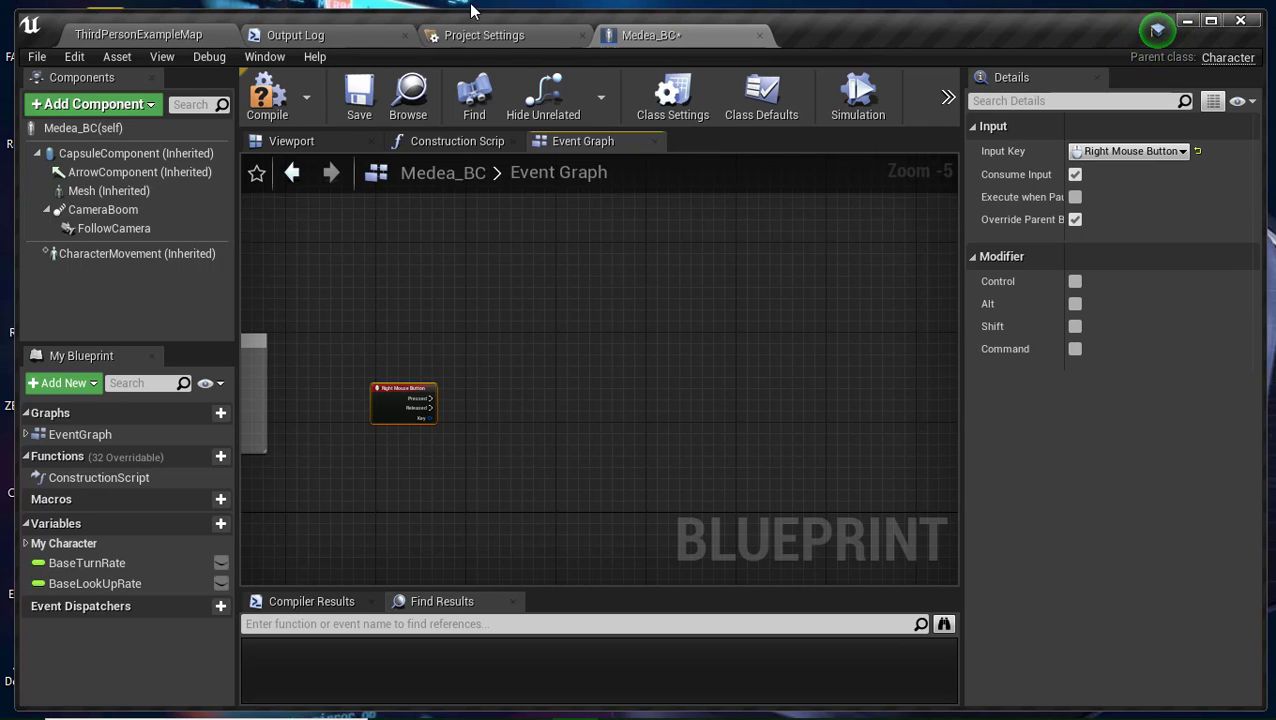
Reposition the Right Mouse Button node and clear graph space to its right.
scroll(484, 341, "up", 2)
scroll(481, 342, "up", 2)
right_click_drag(481, 342, 787, 310)
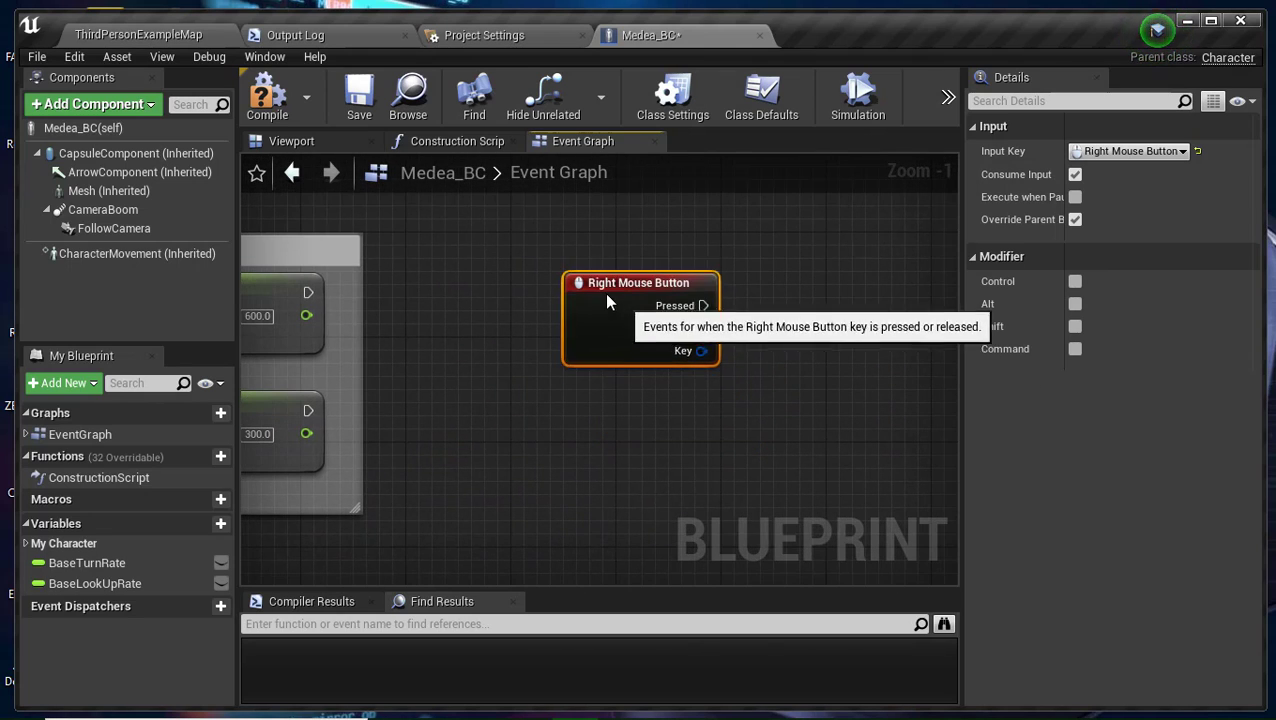
left_click_drag(648, 362, 556, 257)
right_click_drag(770, 342, 579, 381)
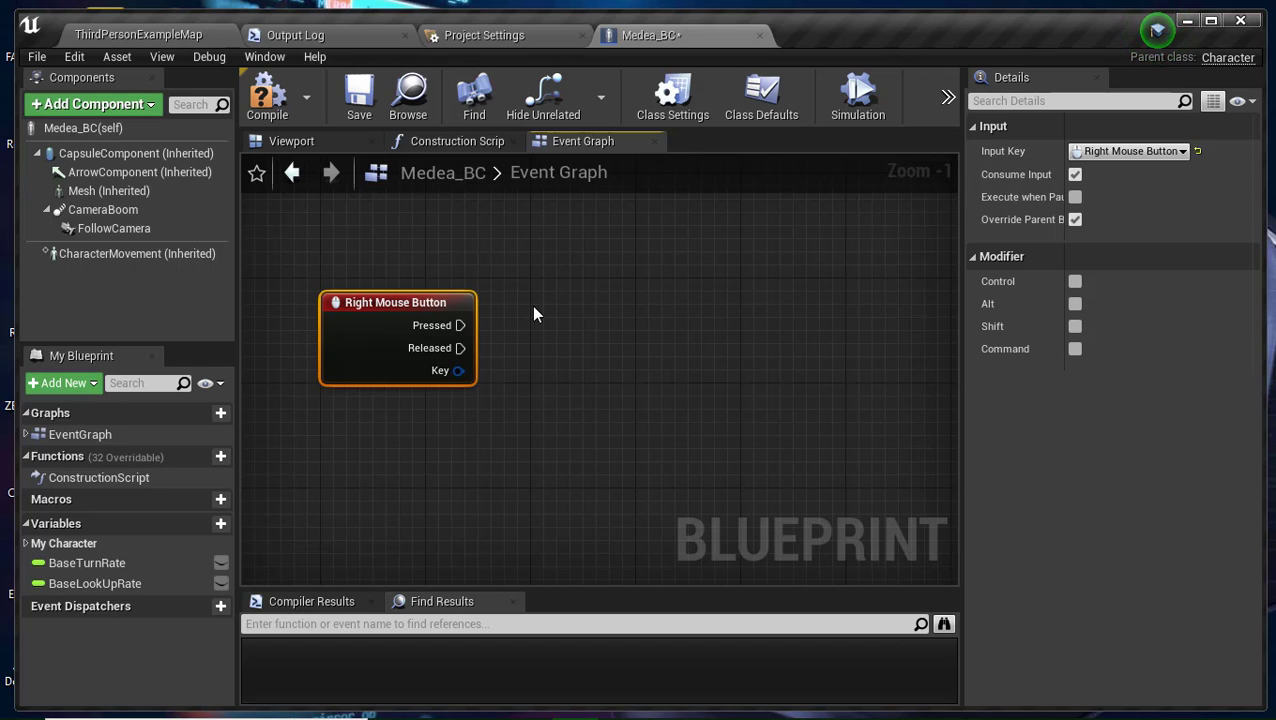
right_click_drag(564, 323, 428, 318)
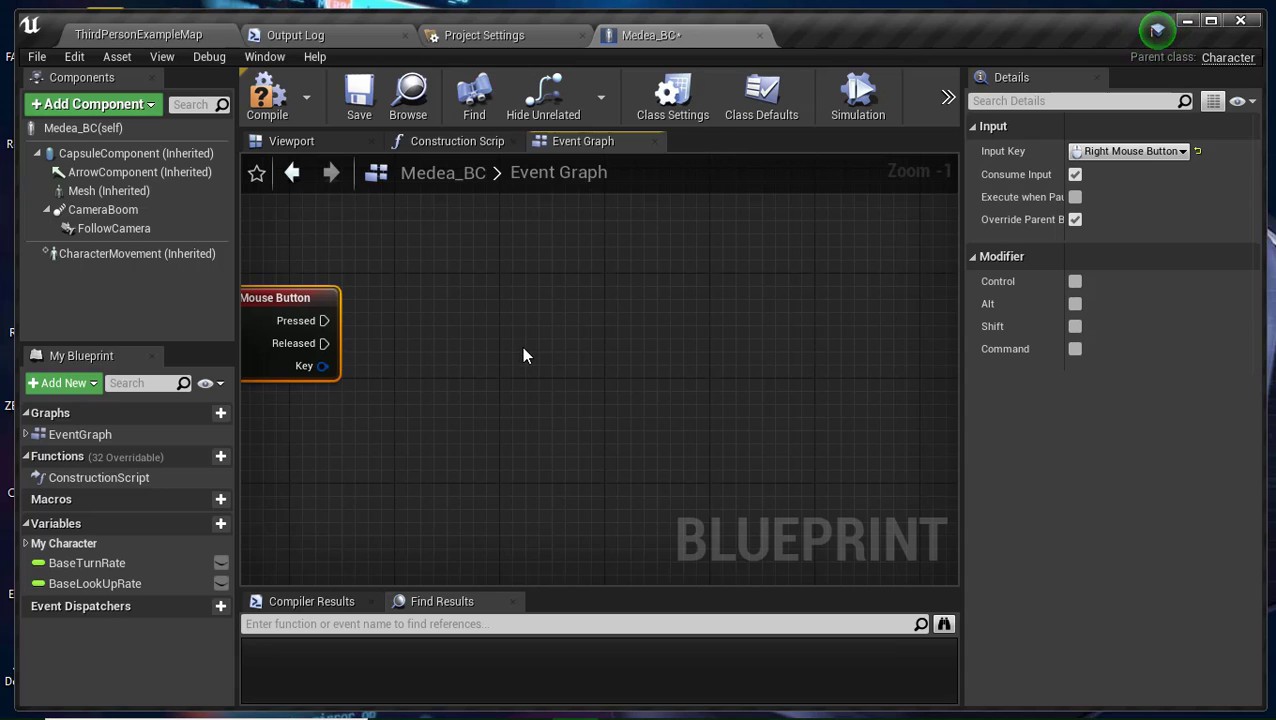
Add a Timeline node beside the Right Mouse Button event.
right_click(578, 352)
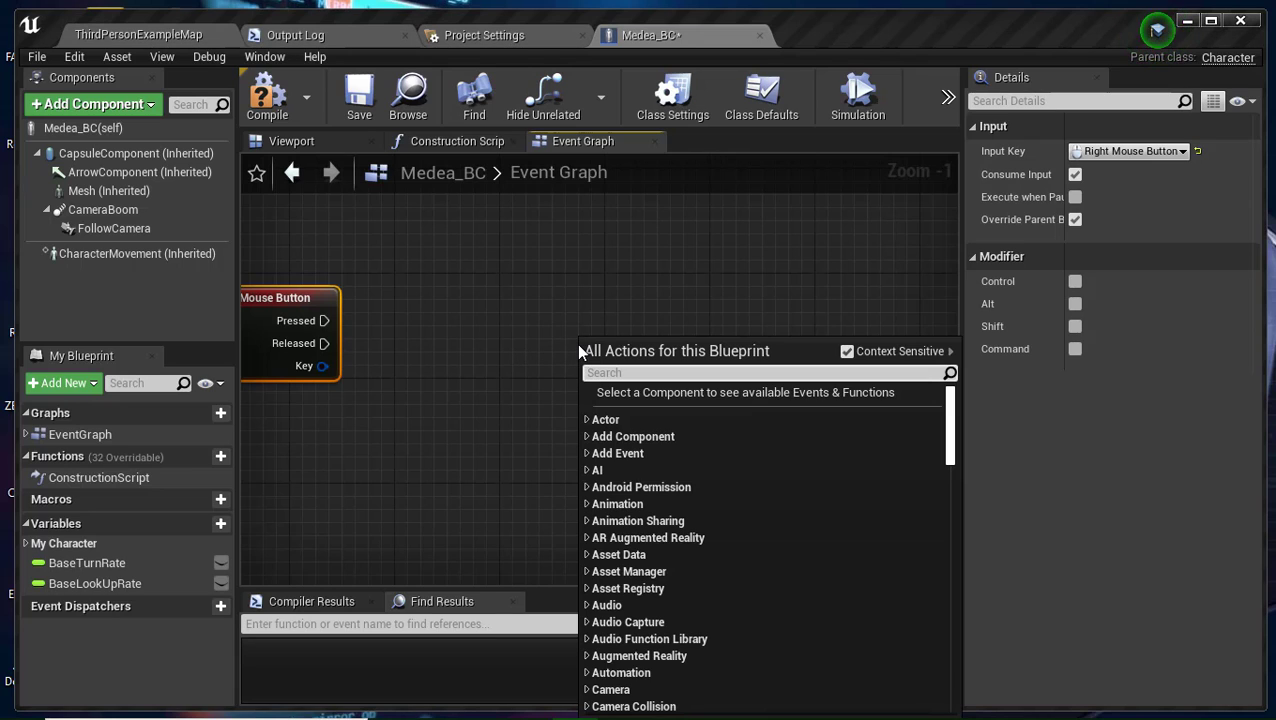
type("Time")
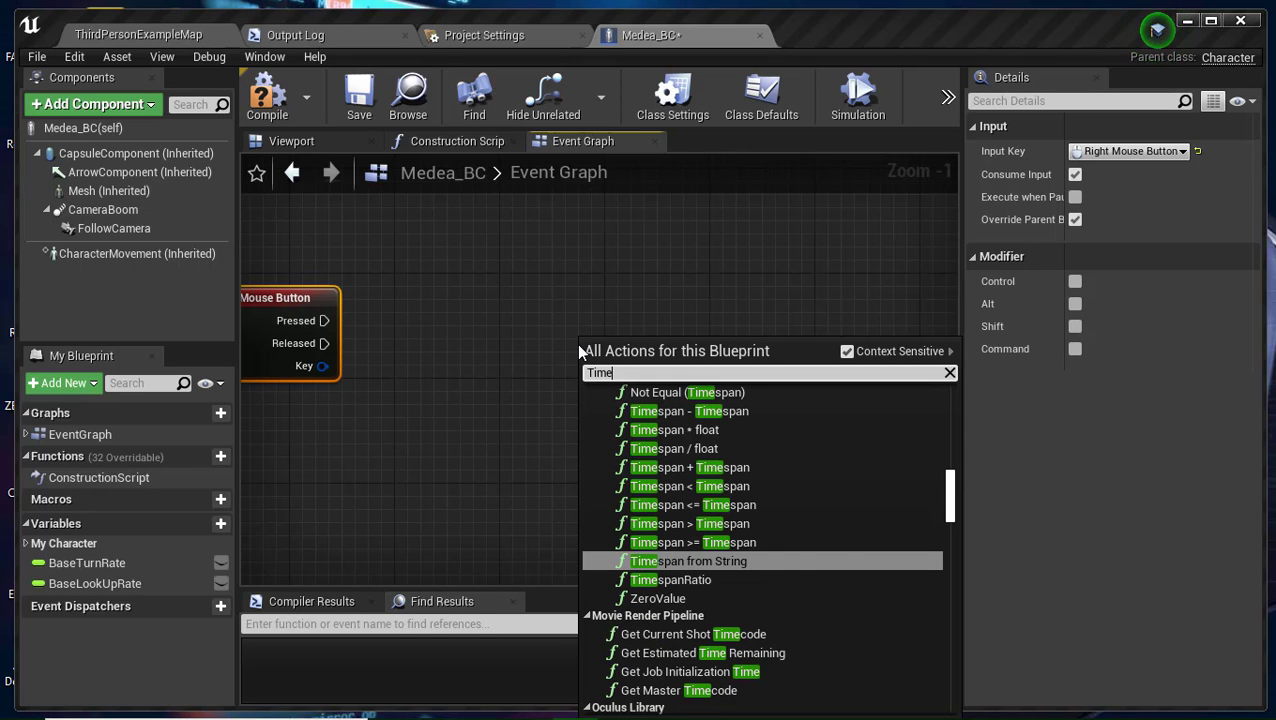
type("Li")
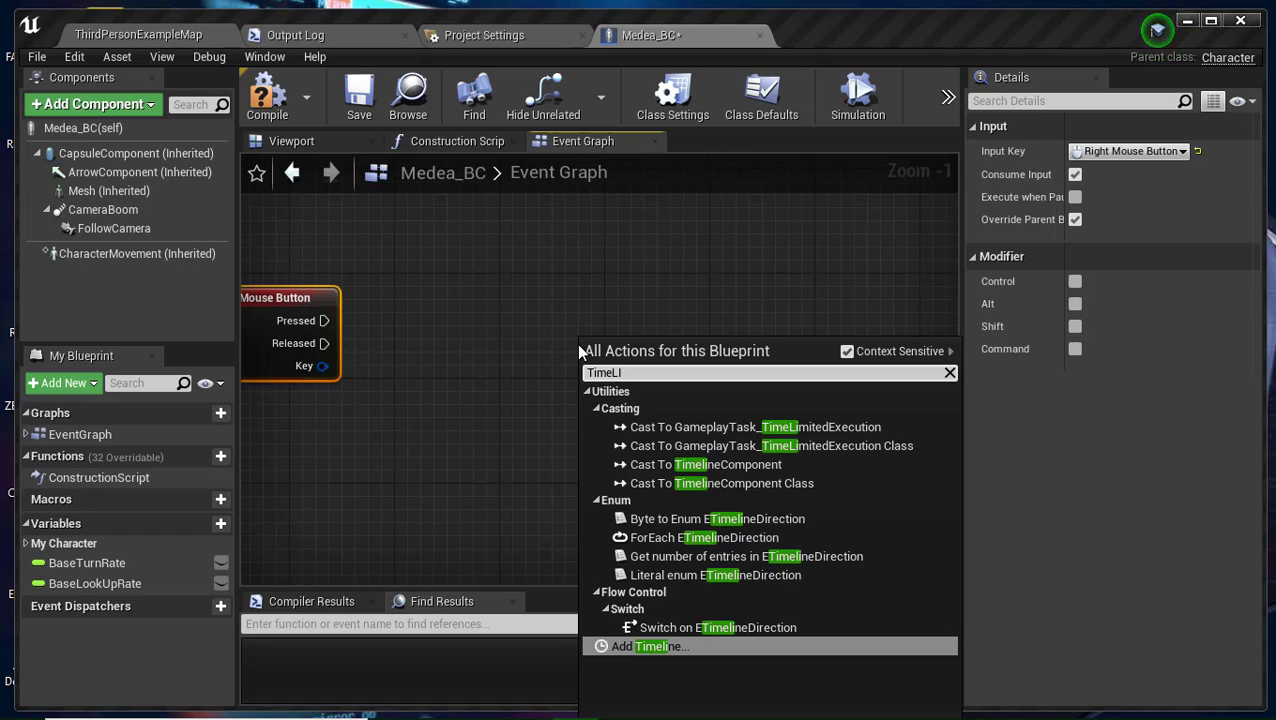
key("Return")
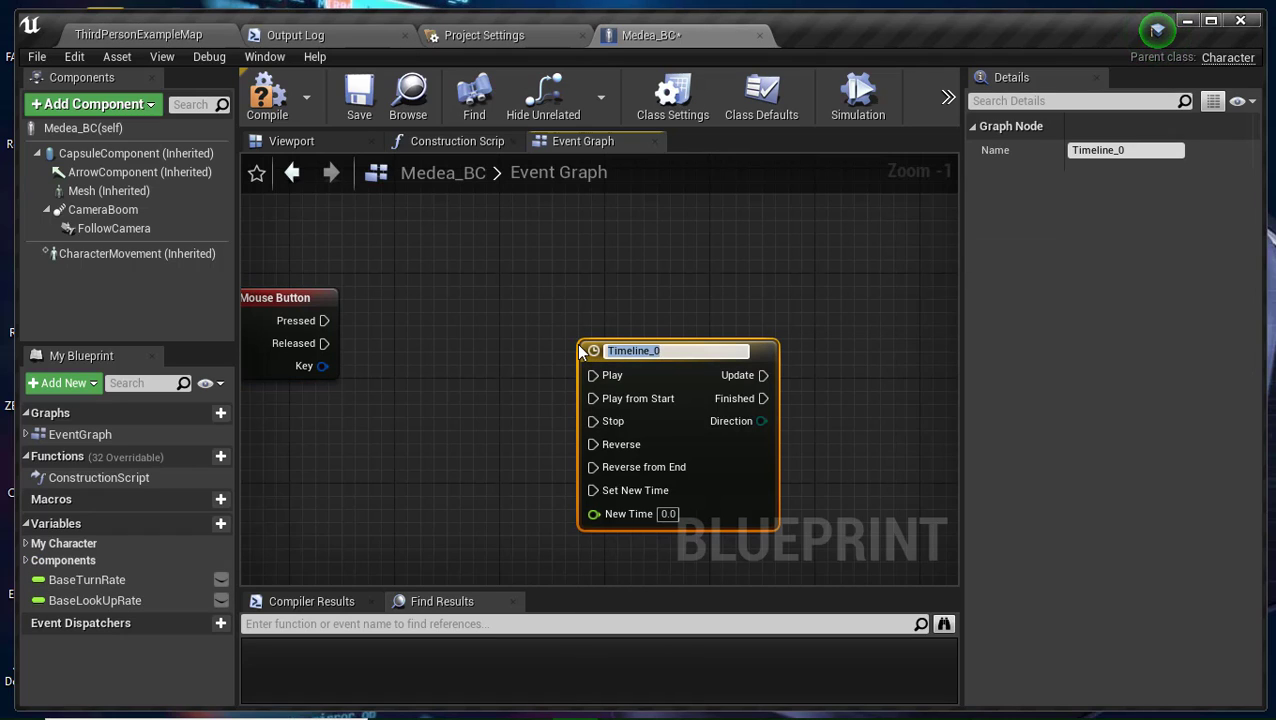
Rename the Timeline node to ZoomTimeLine and move it slightly up-left.
key("BackSpace")
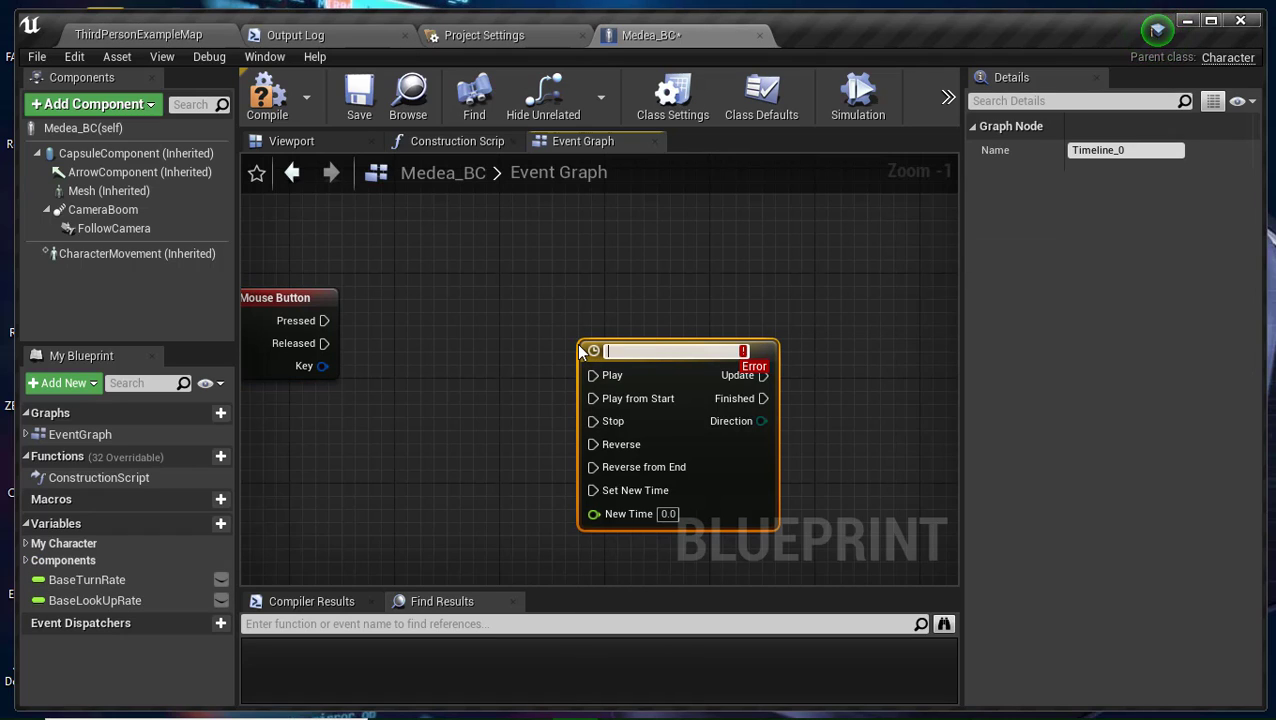
type("Zom")
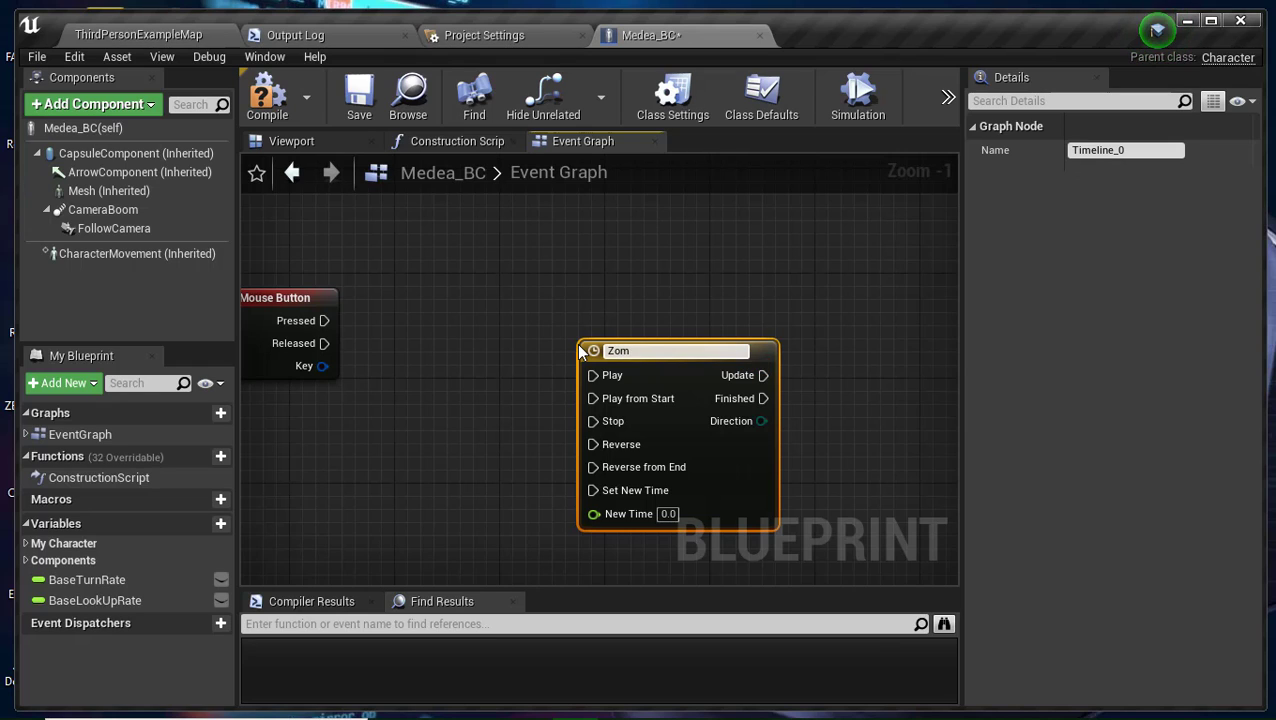
key("BackSpace")
type("om")
type("Time")
type("Line")
key("Return")
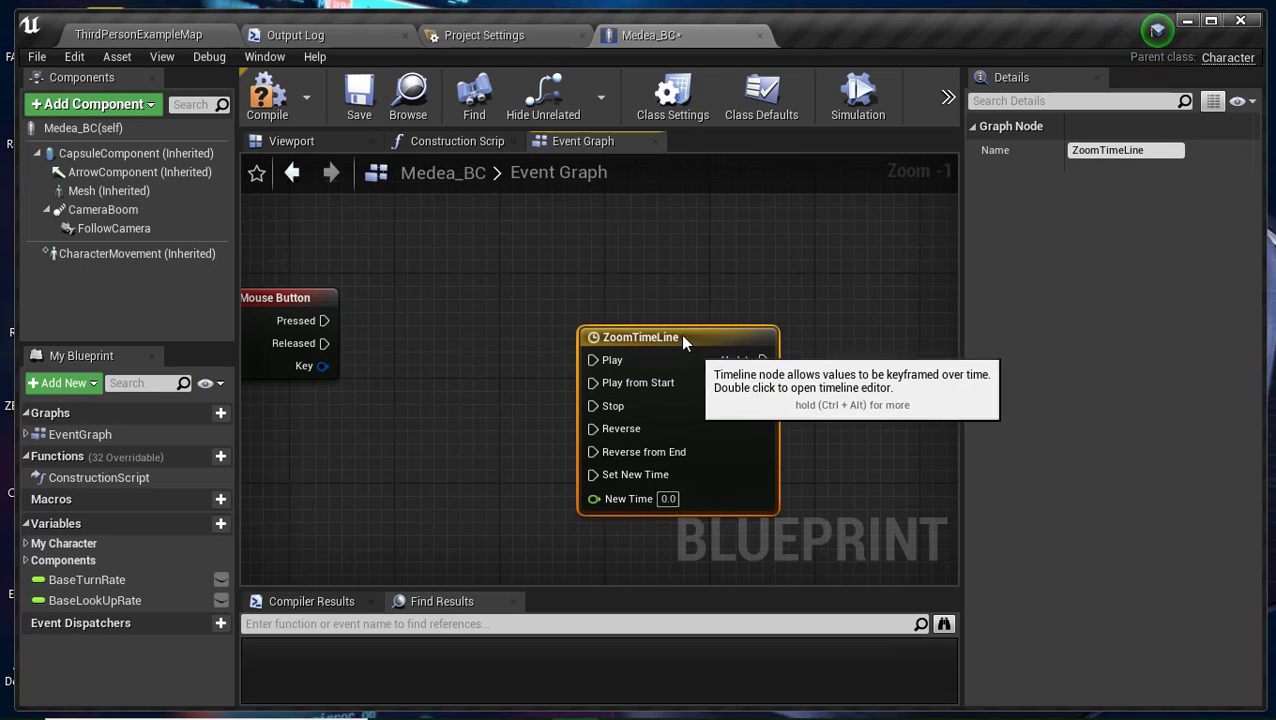
left_click_drag(683, 338, 617, 272)
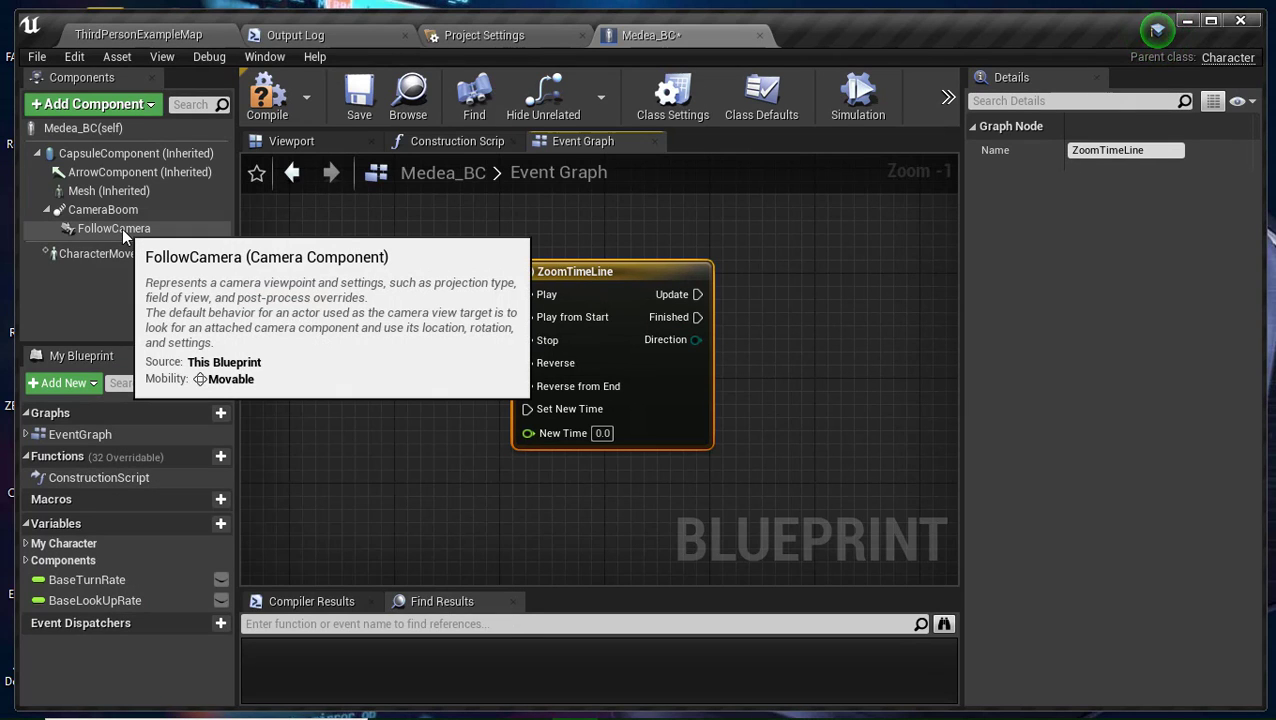
Check the FollowCamera's 90° field of view, then minimize the editor.
left_click(122, 228)
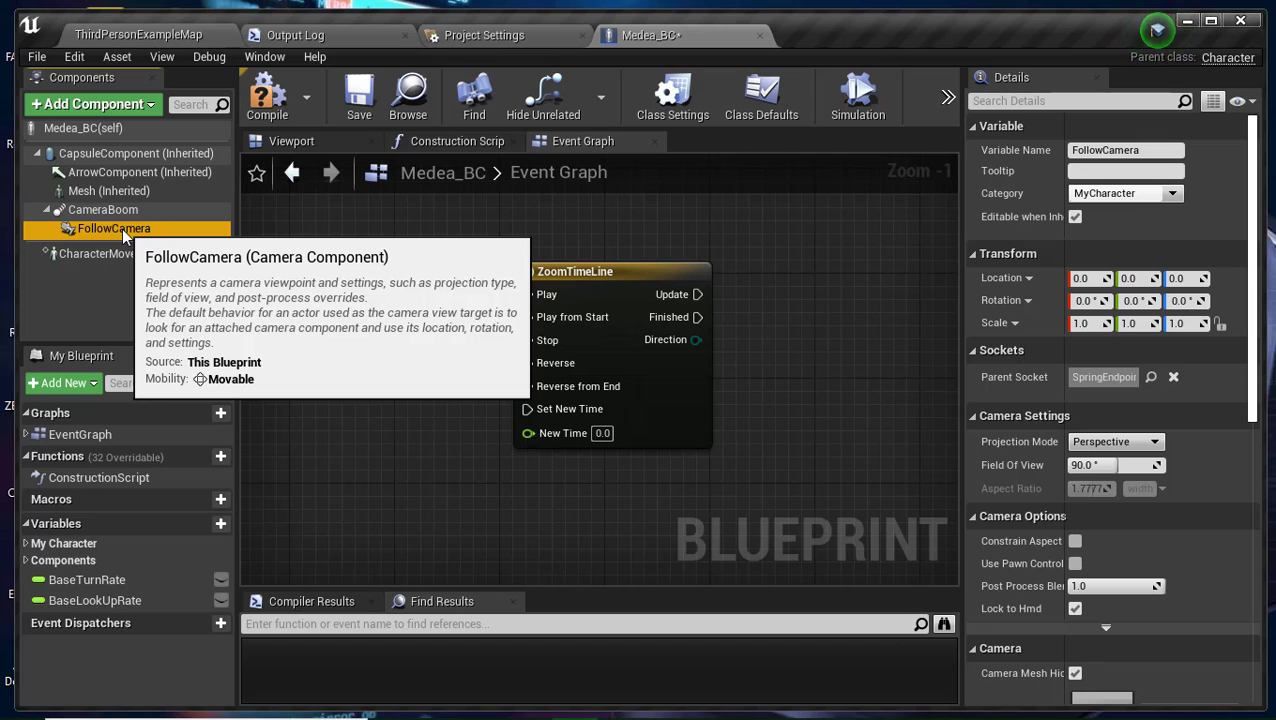
left_click(1187, 20)
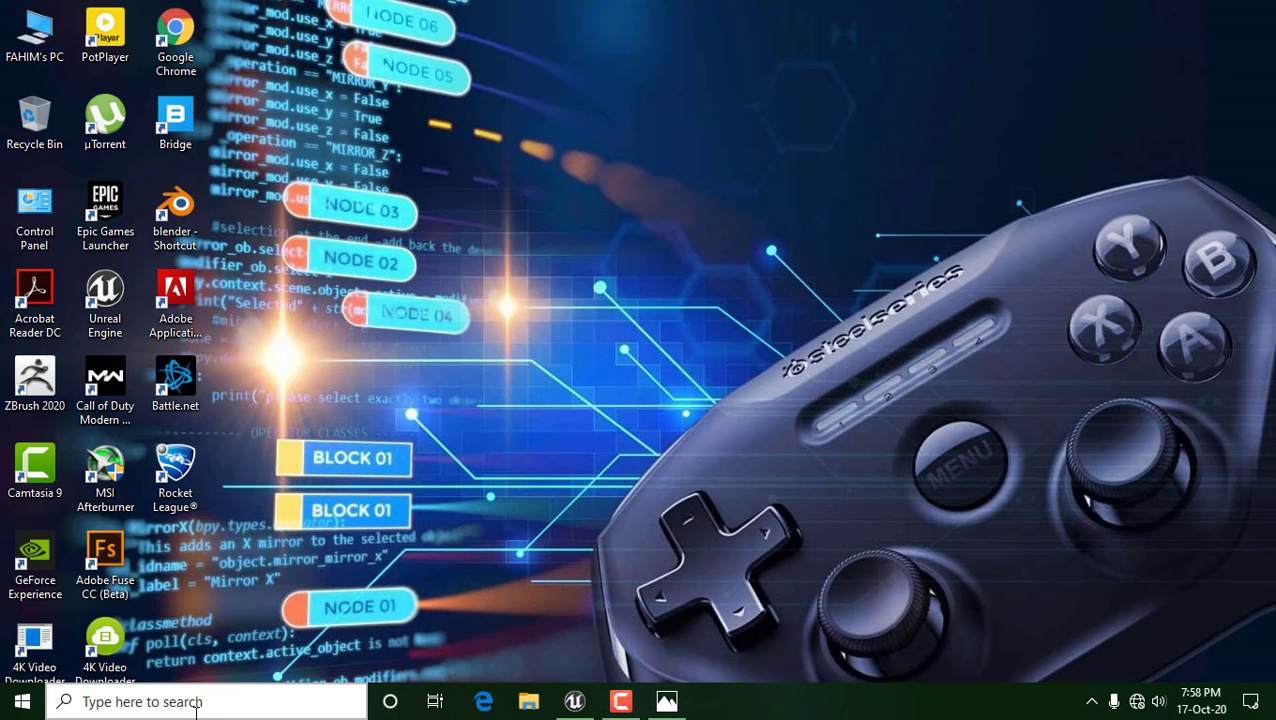
Open Paint and sketch a camera with its view cone to a far plane and a 90° arc.
left_click(197, 702)
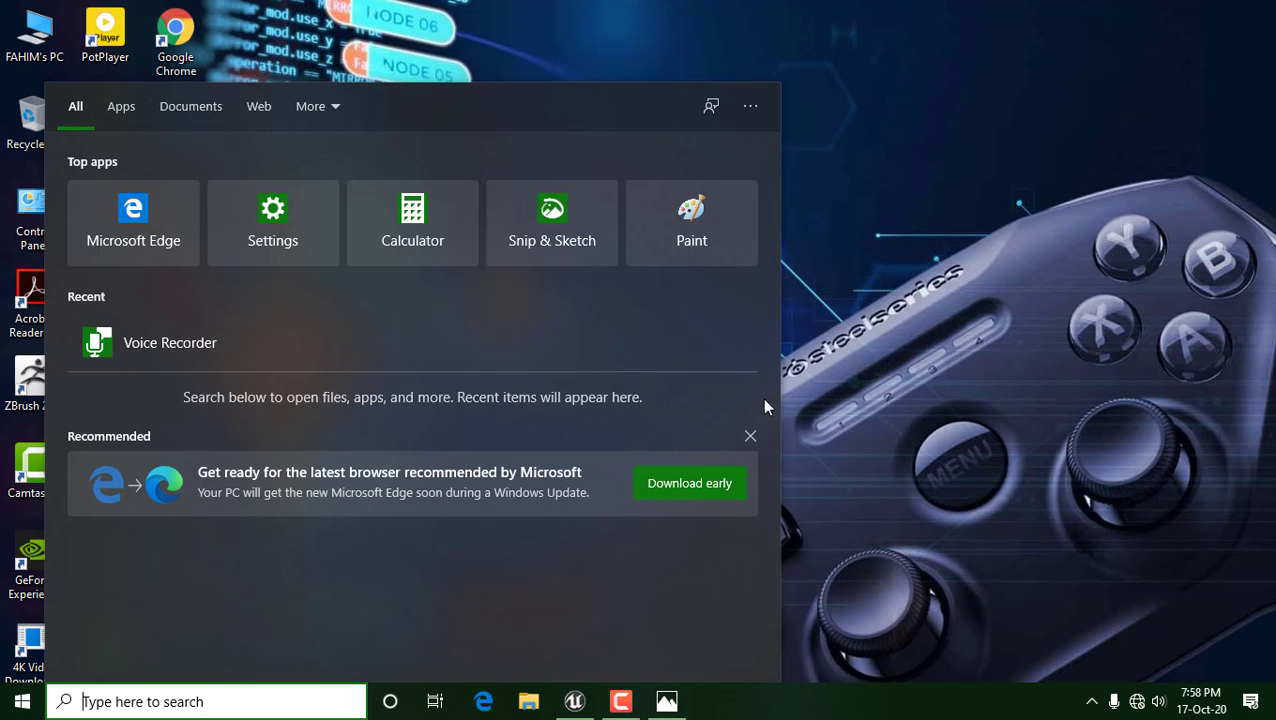
left_click(745, 230)
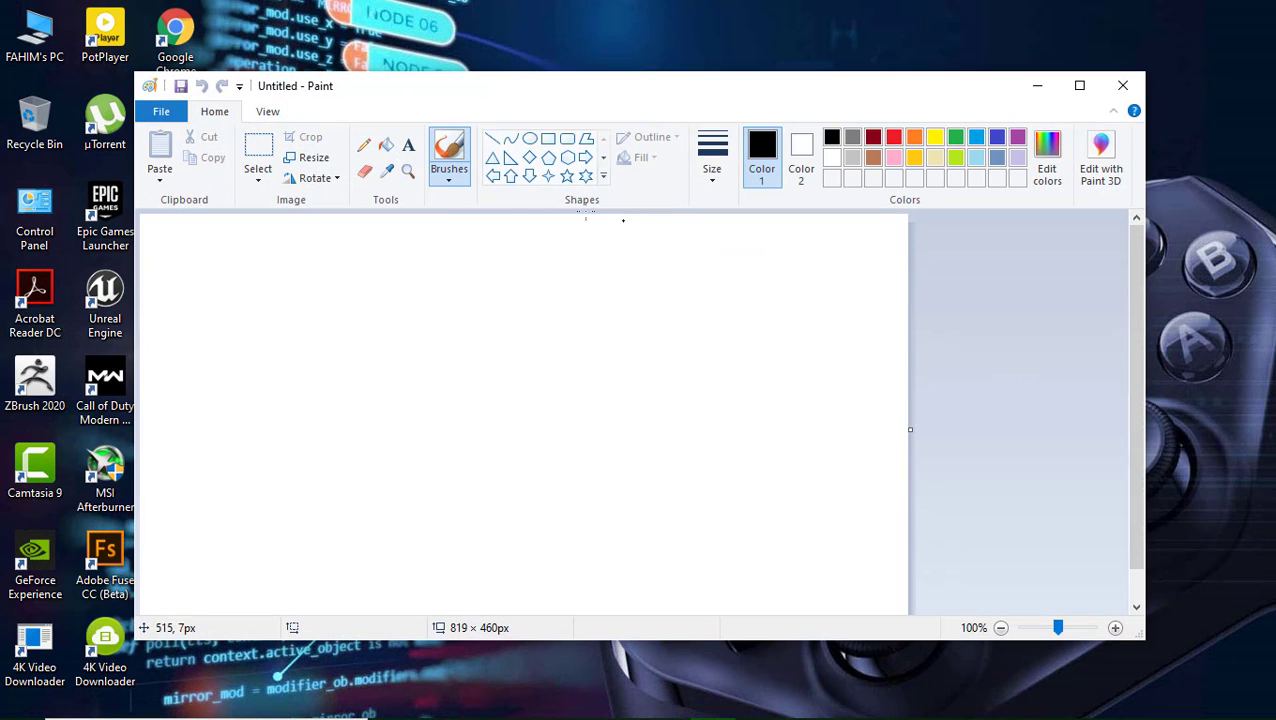
mouse_move(234, 377)
left_mouse_down()
mouse_move(279, 378)
mouse_move(213, 380)
mouse_move(273, 376)
mouse_move(313, 395)
mouse_move(284, 400)
mouse_move(265, 426)
left_mouse_up()
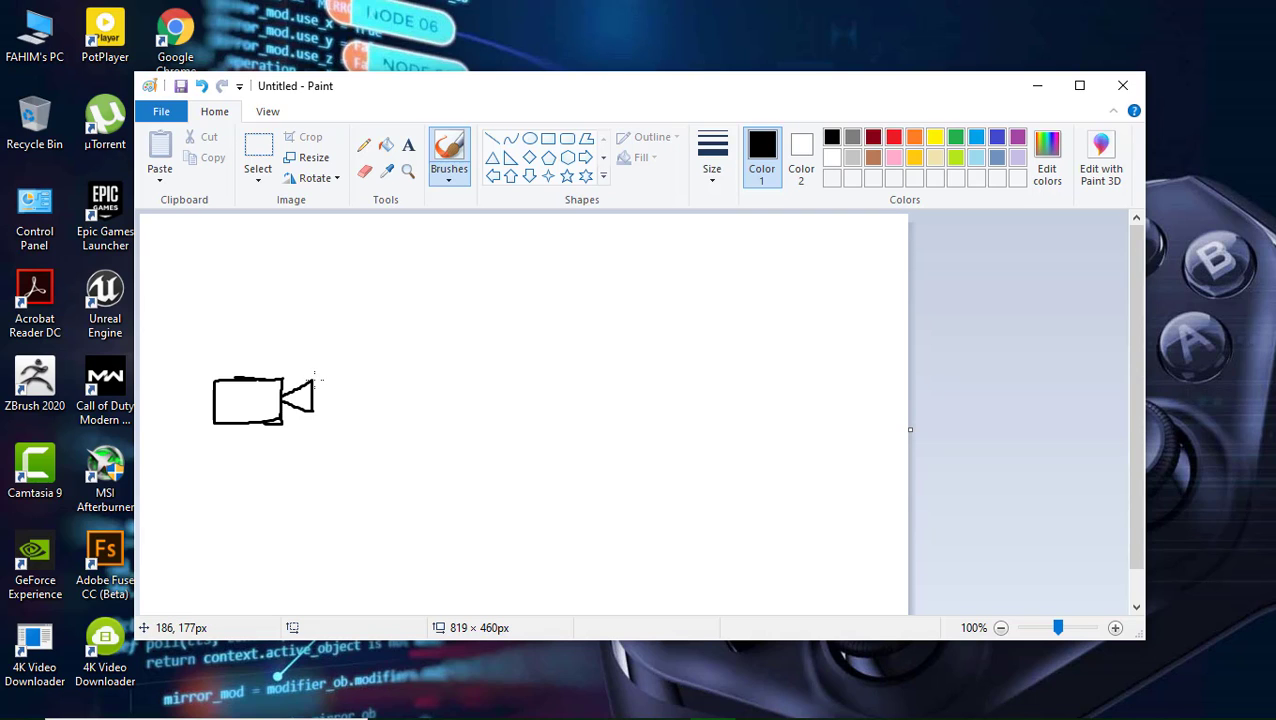
left_click_drag(315, 380, 673, 250)
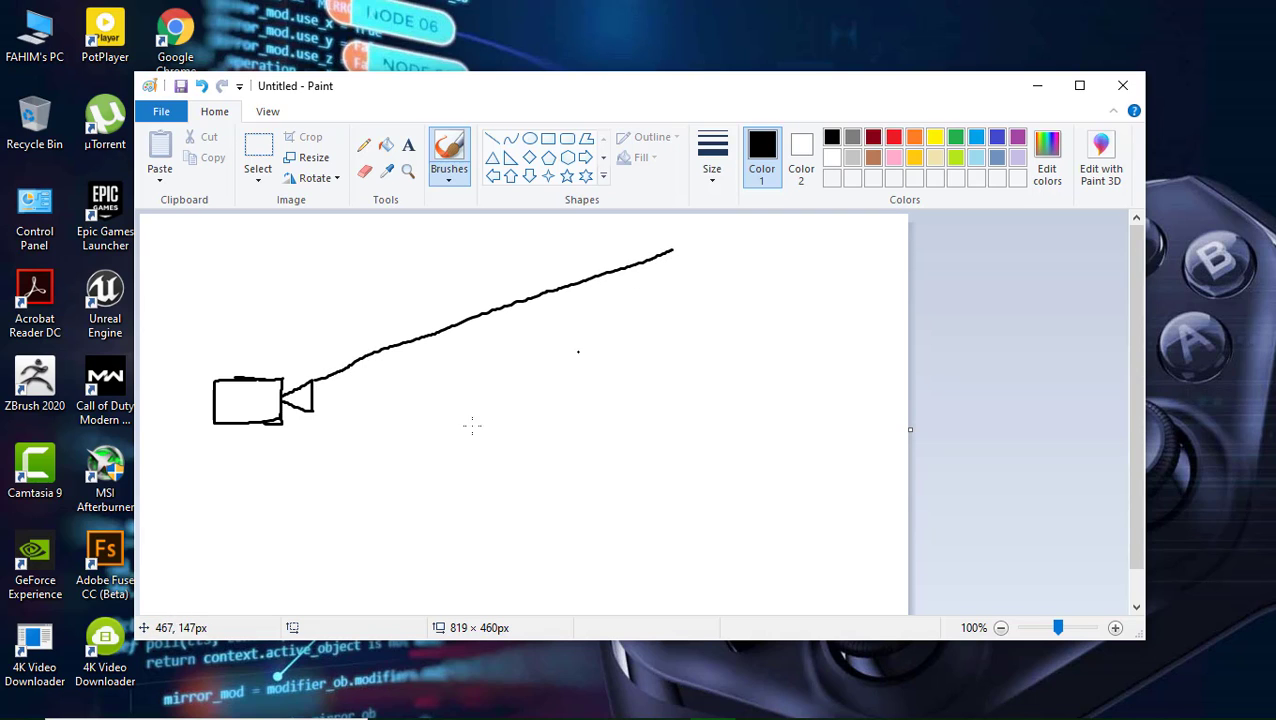
left_click_drag(313, 412, 786, 581)
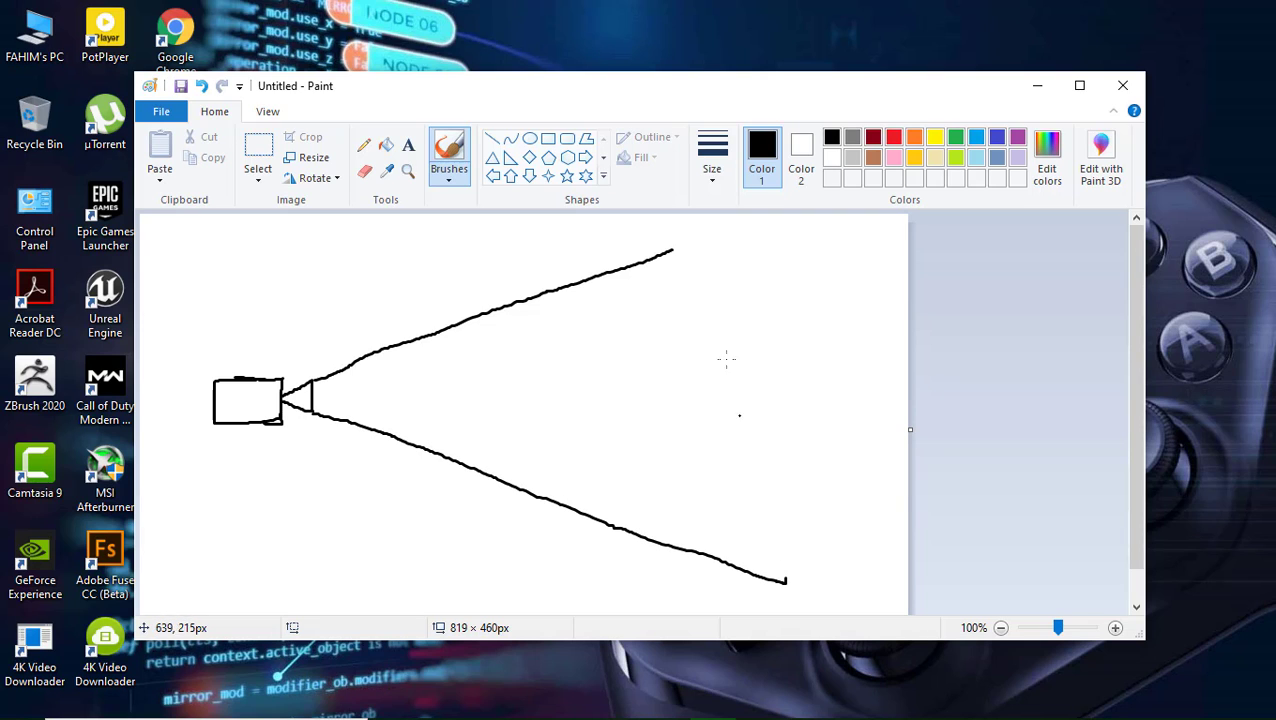
mouse_move(666, 247)
left_mouse_down()
mouse_move(763, 217)
mouse_move(774, 578)
mouse_move(765, 216)
mouse_move(775, 588)
left_mouse_up()
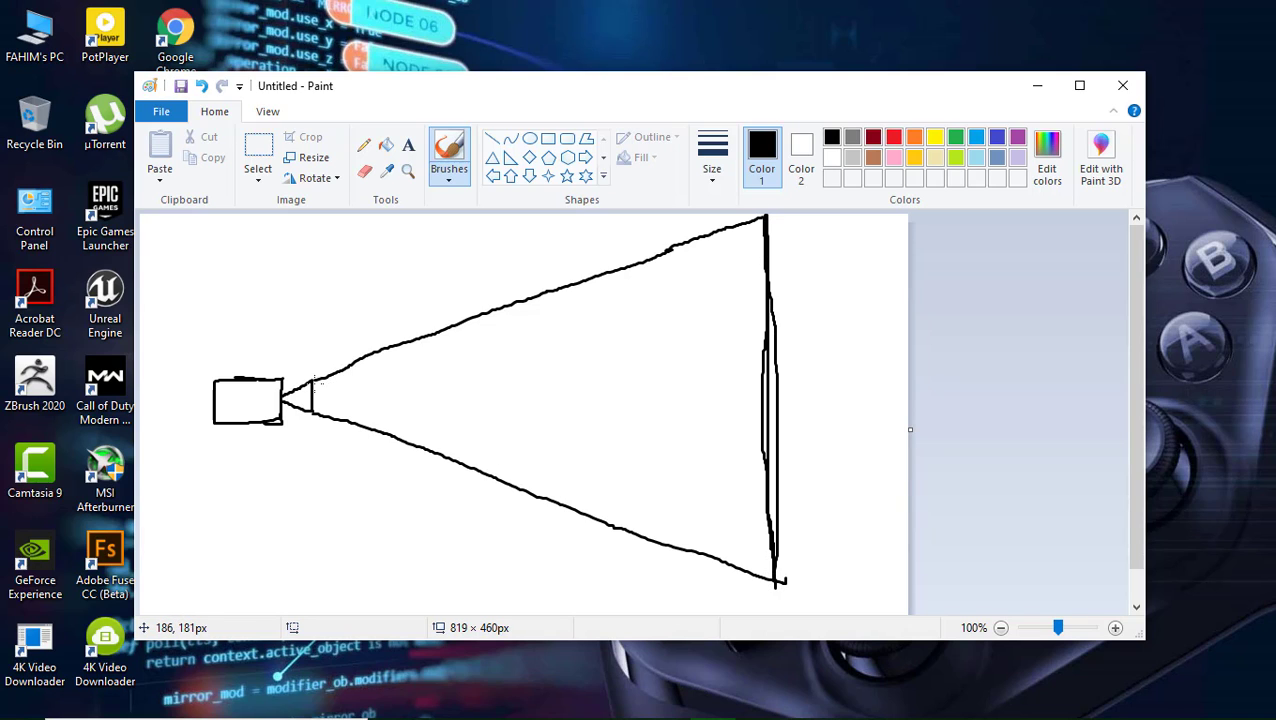
mouse_move(337, 369)
left_mouse_down()
mouse_move(348, 420)
mouse_move(392, 372)
left_mouse_up()
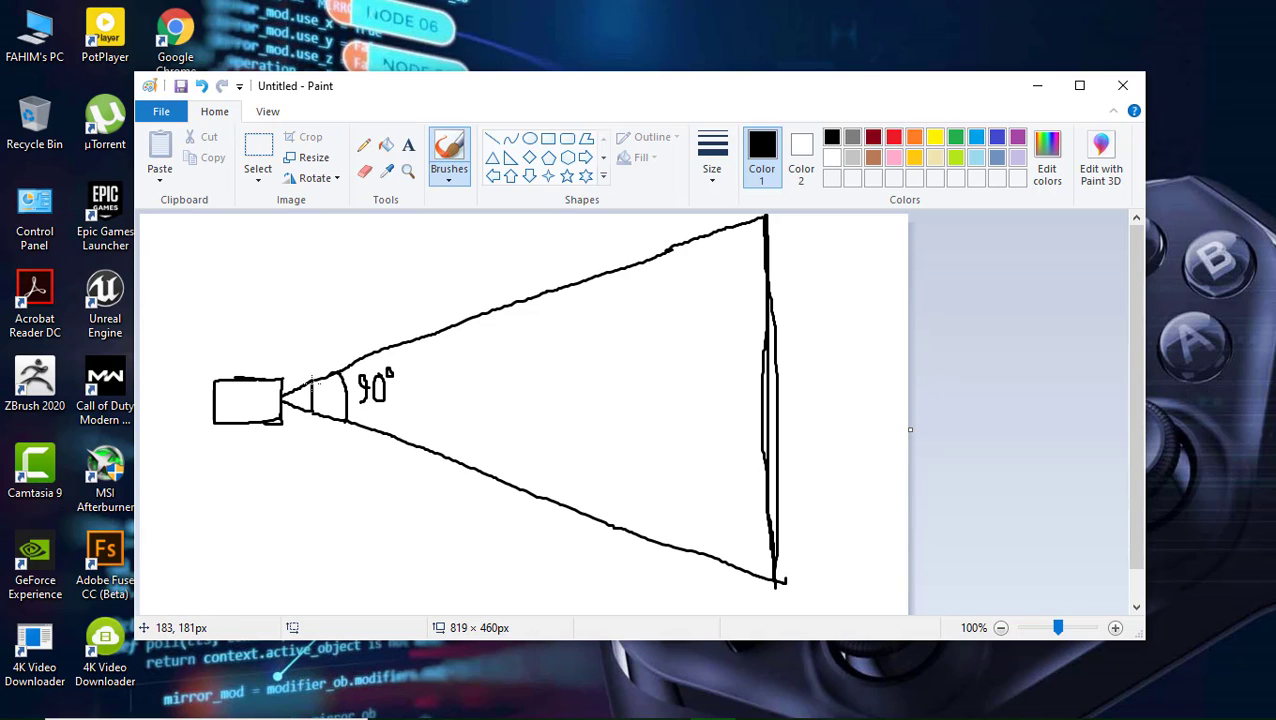
Draw the narrower cone's two lines and its far-plane patch outline, and add a degree sign to the label.
left_click_drag(312, 383, 772, 318)
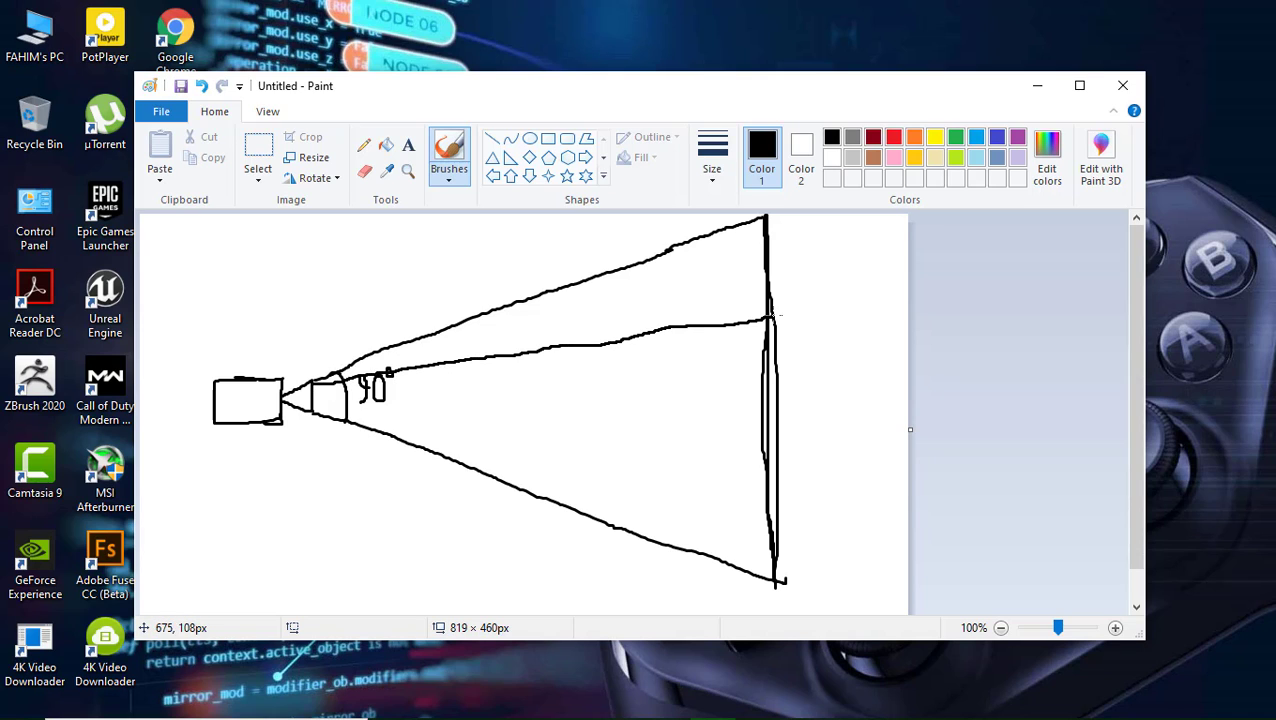
mouse_move(312, 407)
left_mouse_down()
mouse_move(456, 408)
mouse_move(801, 453)
left_mouse_up()
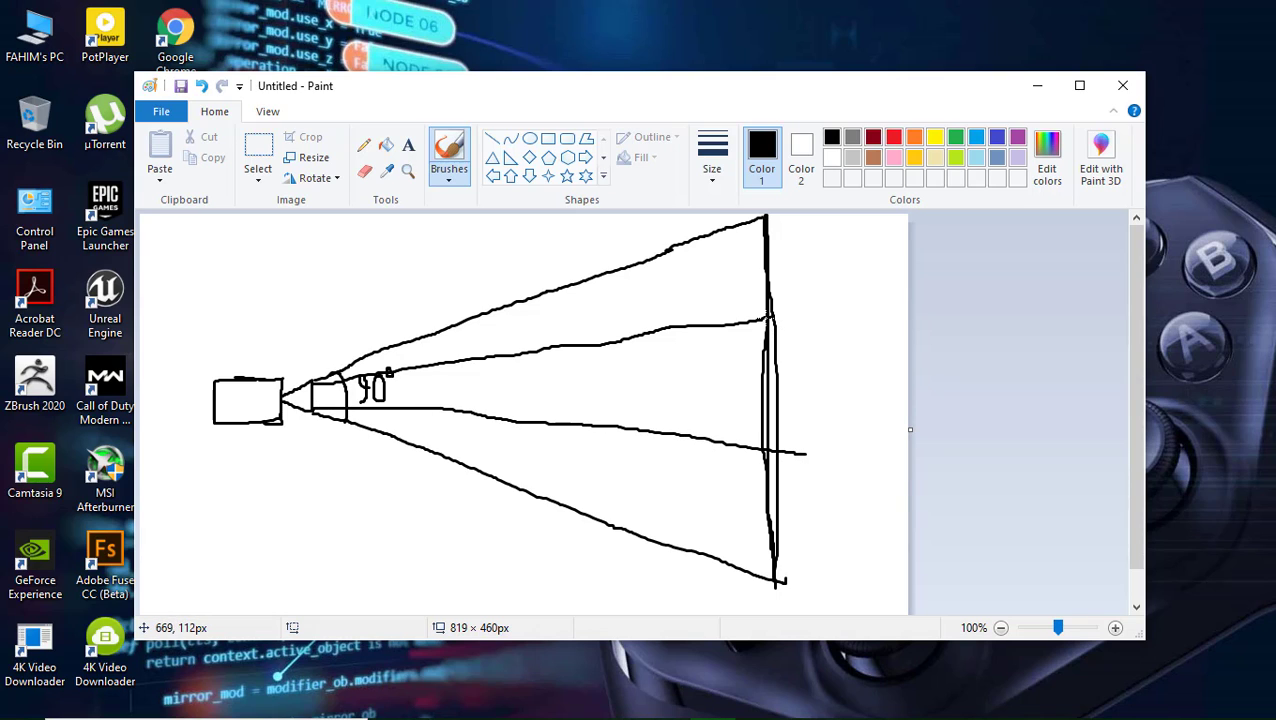
mouse_move(767, 320)
left_mouse_down()
mouse_move(802, 460)
mouse_move(770, 430)
mouse_move(745, 440)
mouse_move(800, 428)
mouse_move(778, 400)
mouse_move(791, 346)
mouse_move(766, 318)
mouse_move(791, 322)
left_mouse_up()
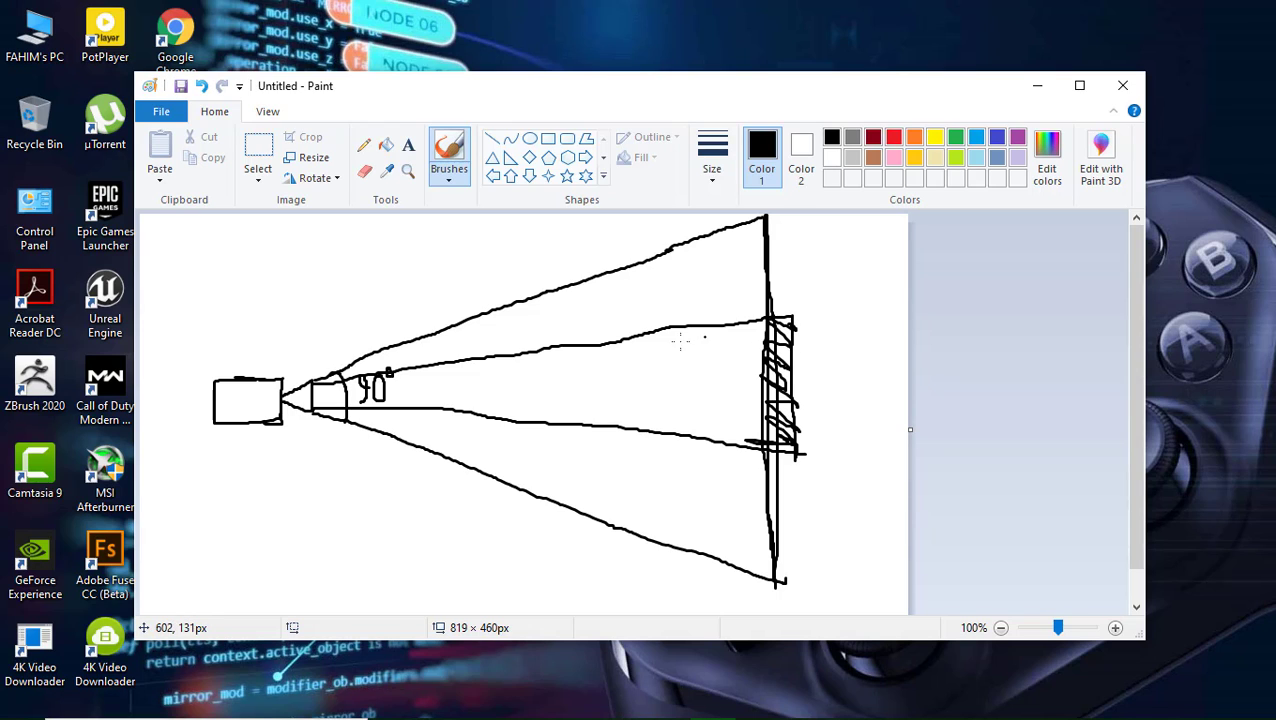
mouse_move(397, 374)
left_mouse_down()
mouse_move(411, 408)
mouse_move(440, 389)
mouse_move(438, 402)
mouse_move(458, 390)
mouse_move(456, 402)
mouse_move(479, 376)
left_mouse_up()
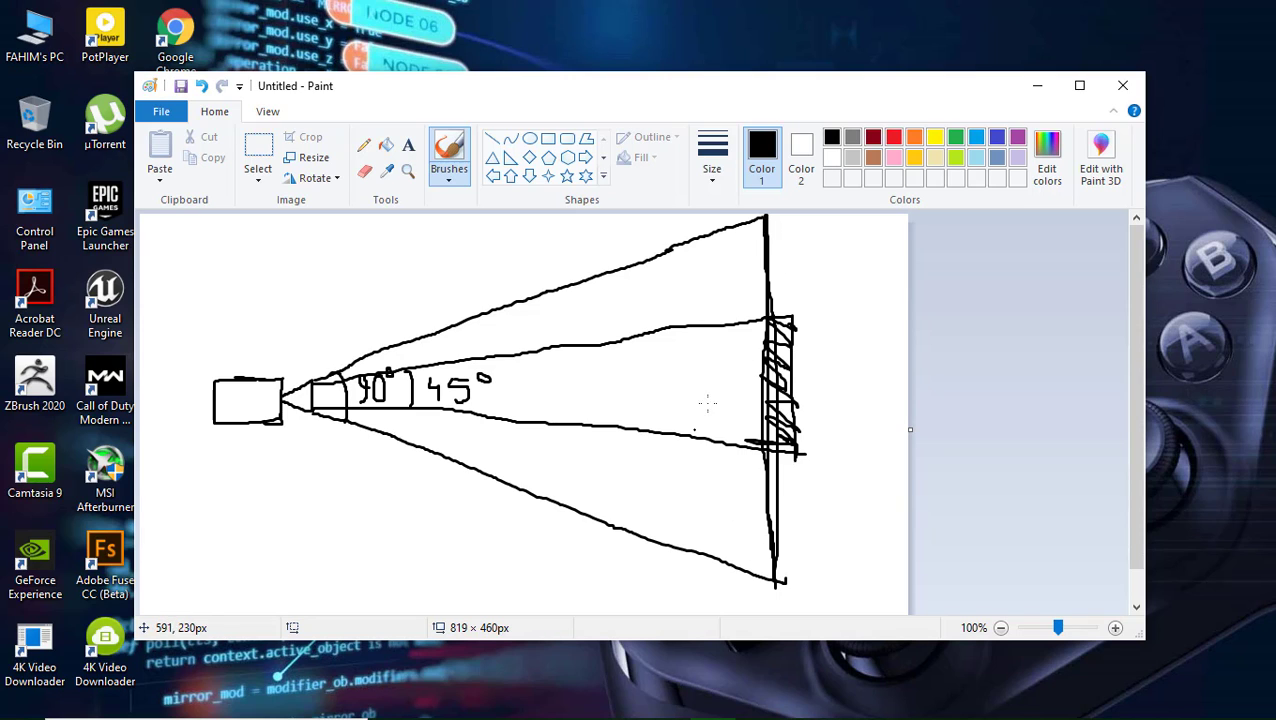
Hatch the area the narrower cone covers on the far plane, then close the sketch.
left_click_drag(769, 324, 751, 412)
mouse_move(778, 372)
left_mouse_down()
mouse_move(790, 320)
mouse_move(788, 460)
left_mouse_up()
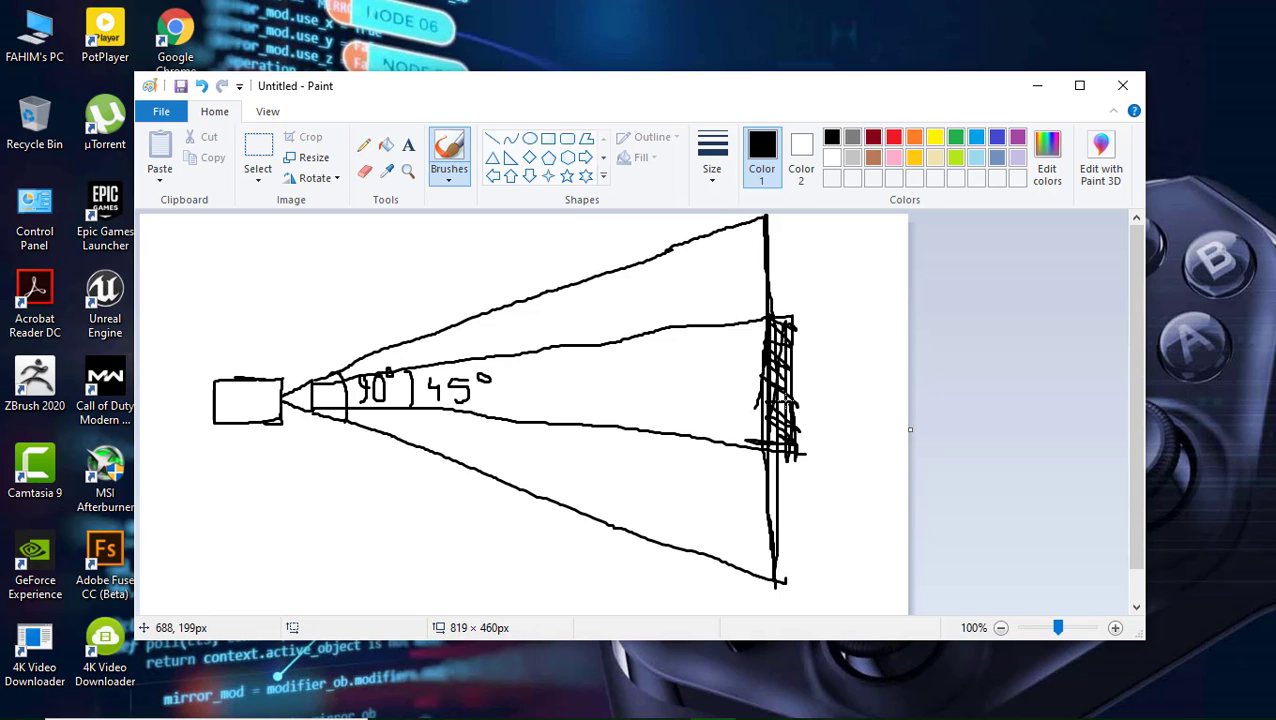
left_click(1120, 86)
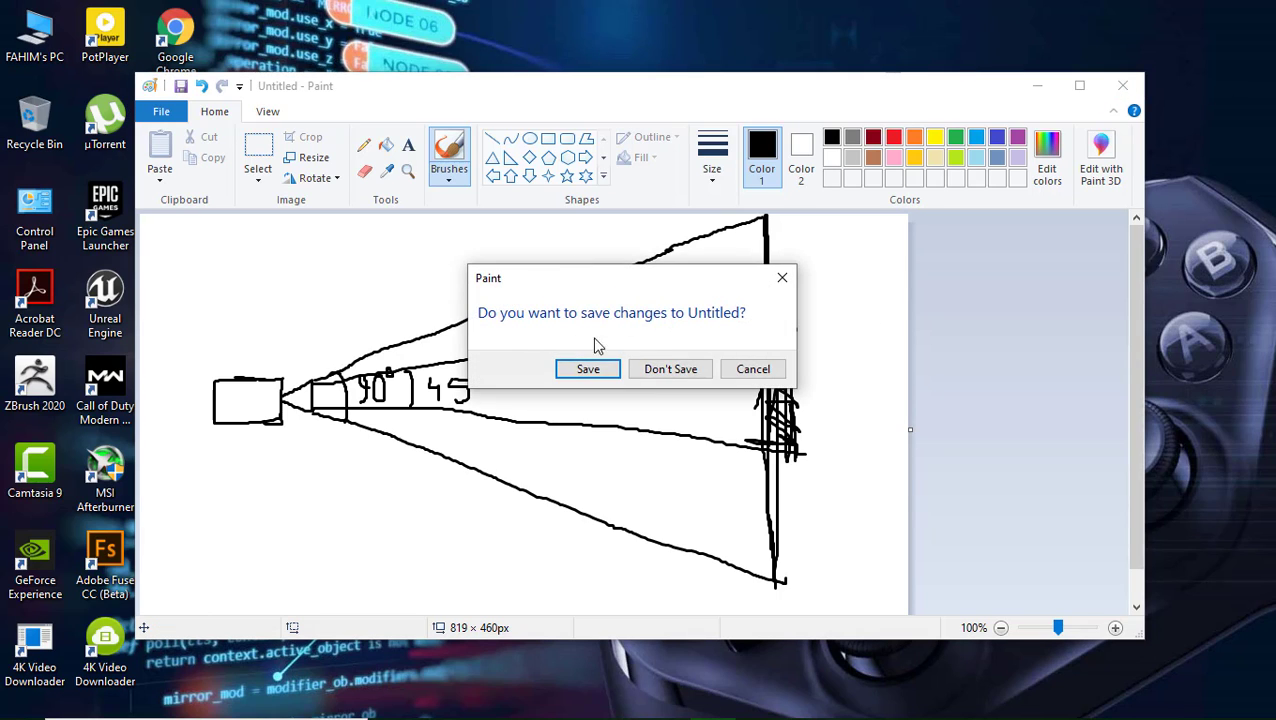
Discard the Paint sketch without saving and bring the Unreal Blueprint editor back.
left_click(649, 373)
right_click(594, 250)
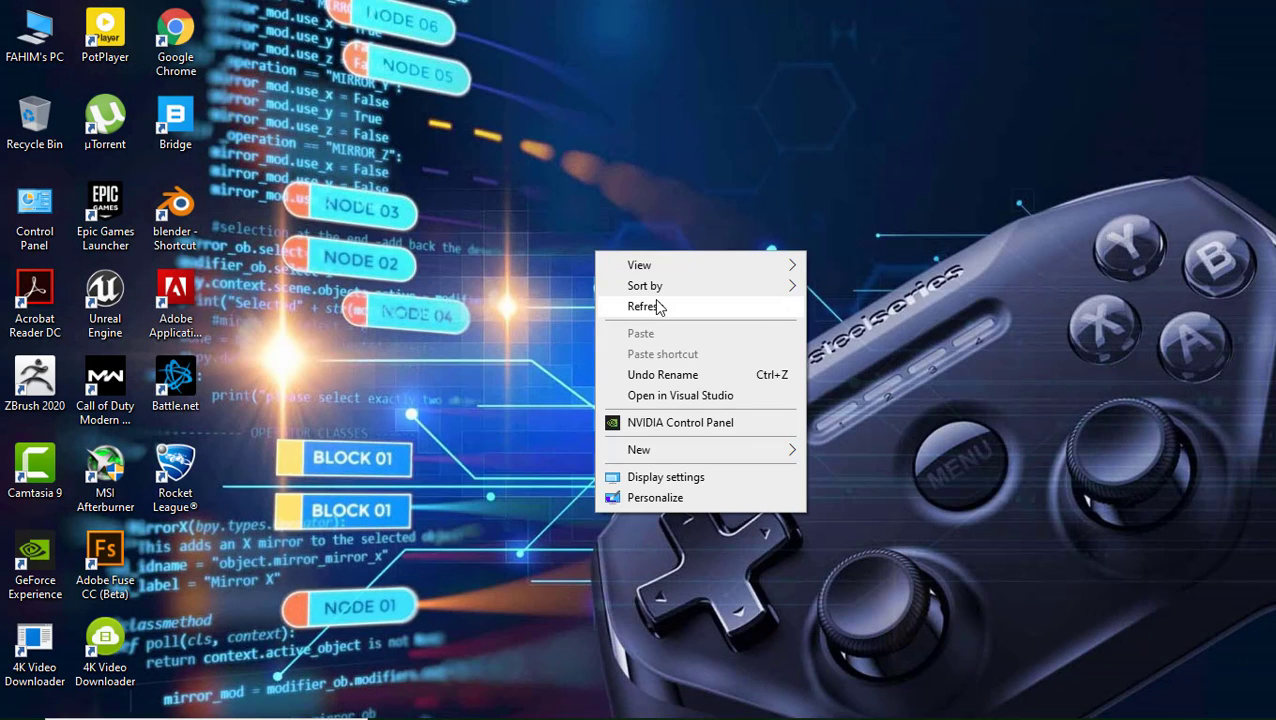
left_click(656, 305)
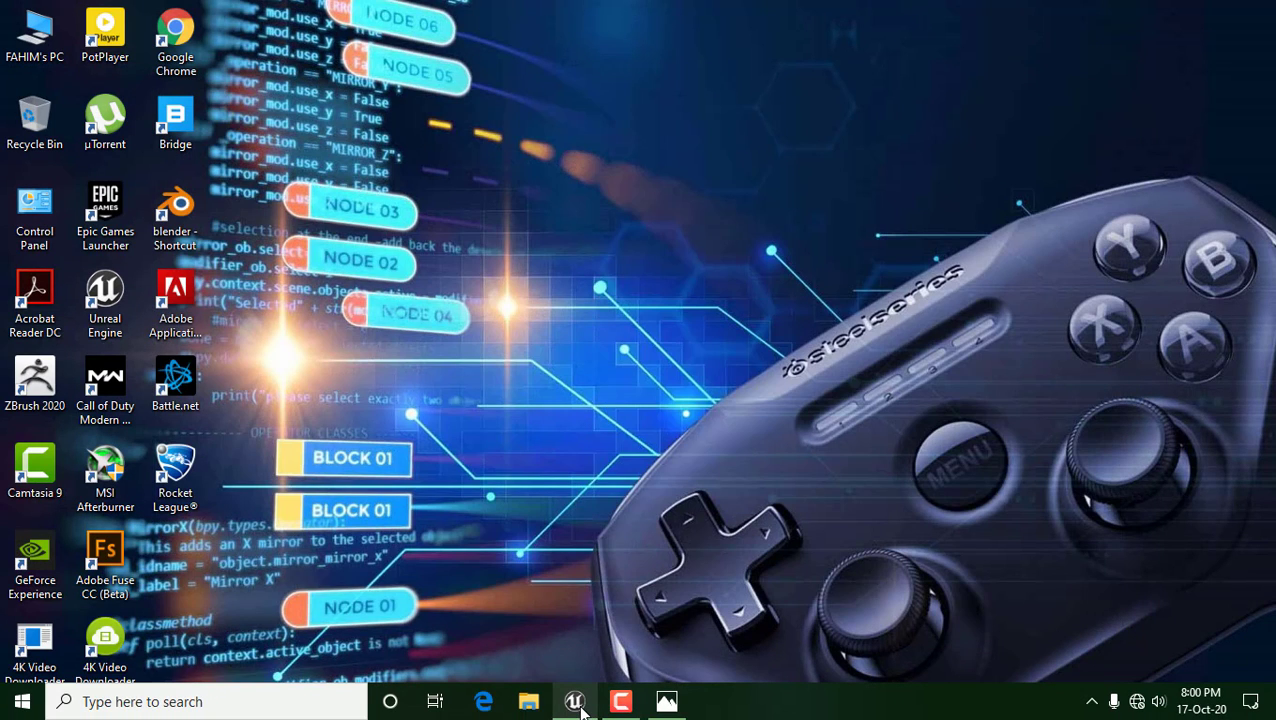
left_click(614, 703)
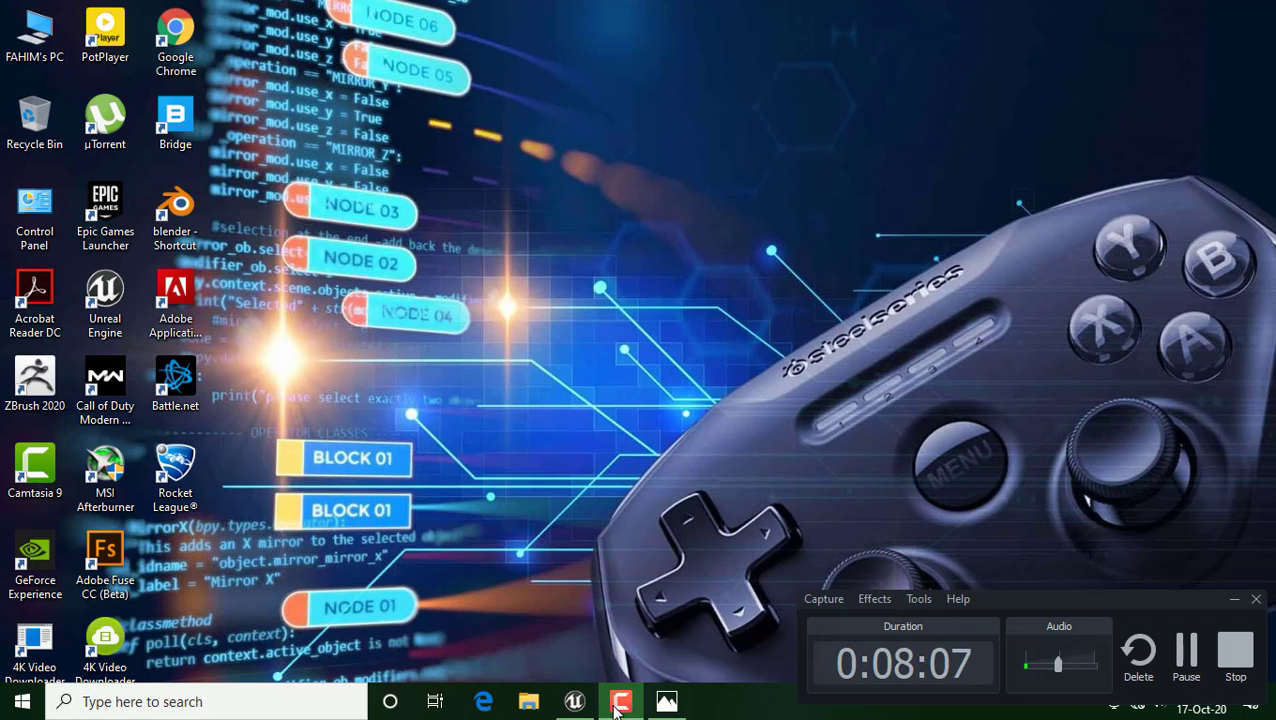
left_click(614, 705)
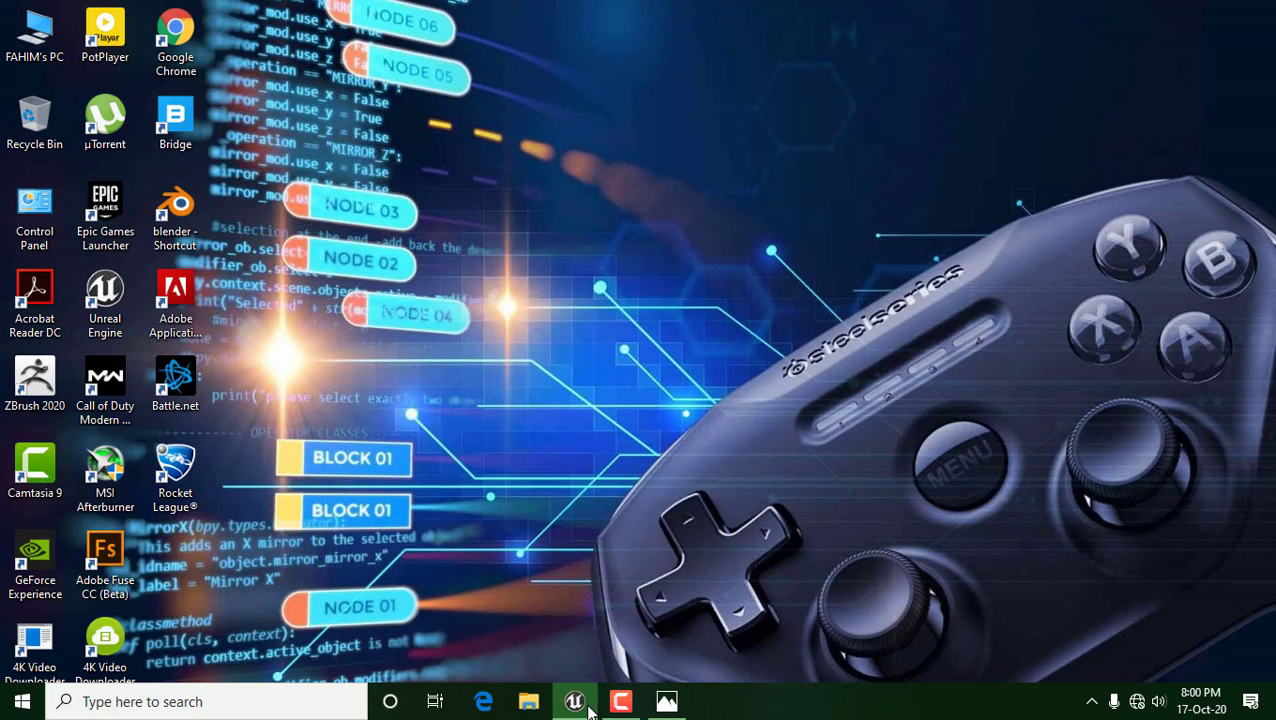
left_click(574, 703)
Drag a Follow Camera reference beside ZoomTimeLine and pull a wire from its output.
right_click_drag(598, 514, 424, 531)
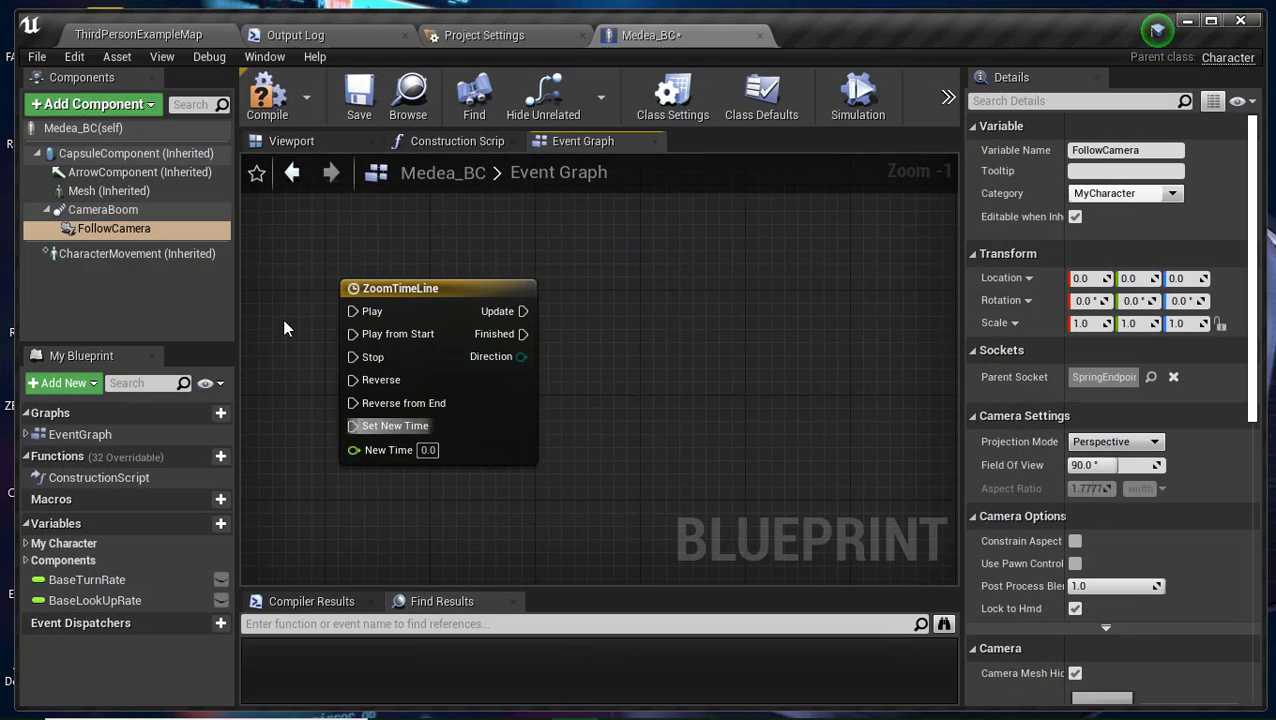
left_click_drag(110, 229, 563, 400)
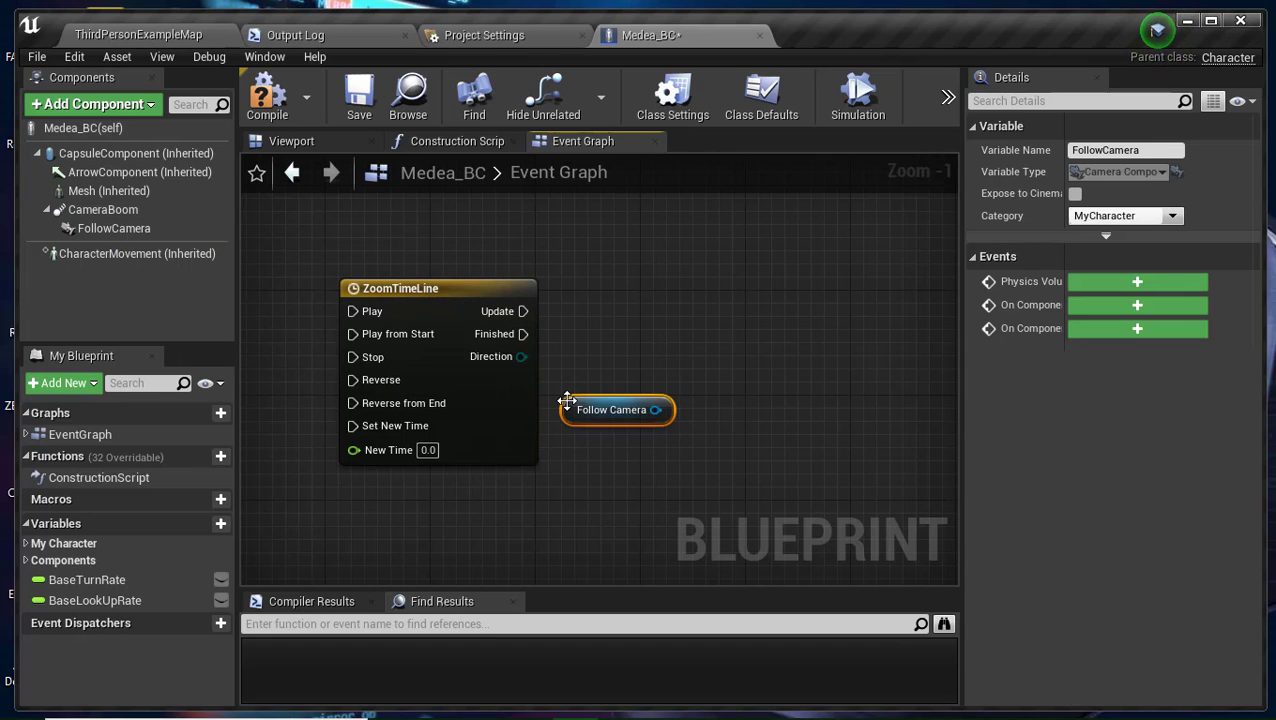
right_click_drag(685, 472, 656, 533)
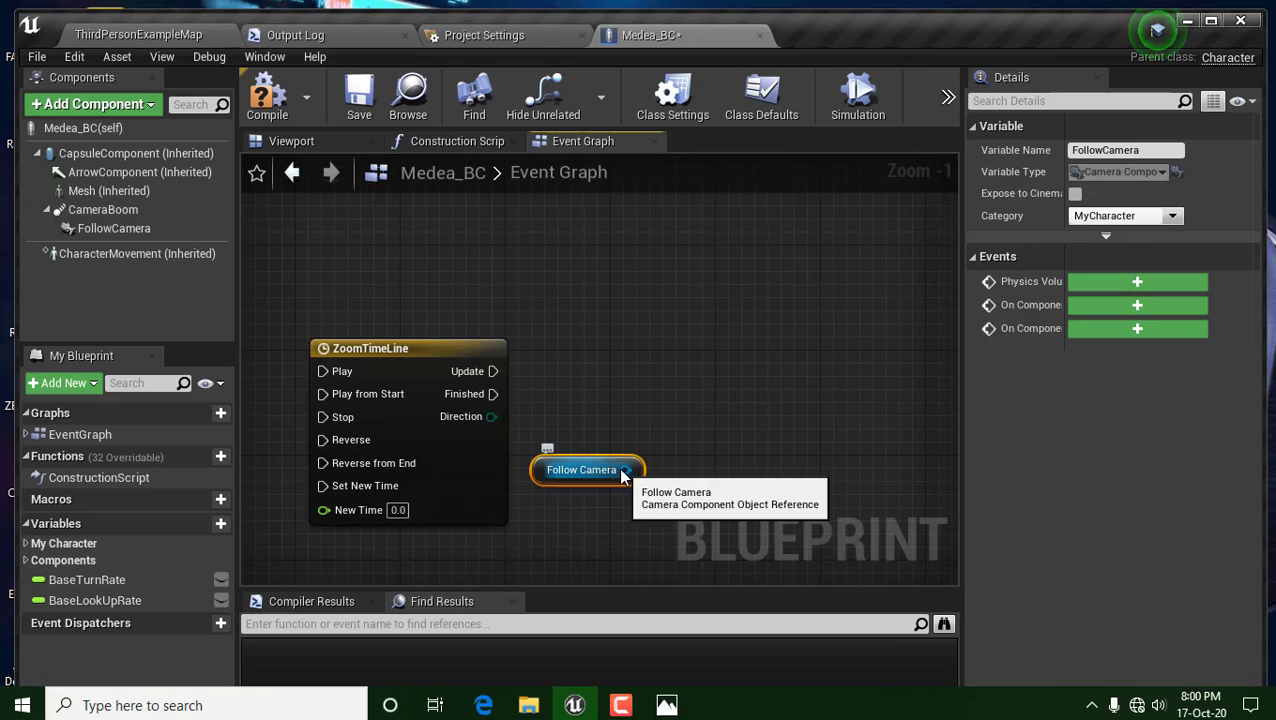
left_click_drag(624, 469, 757, 403)
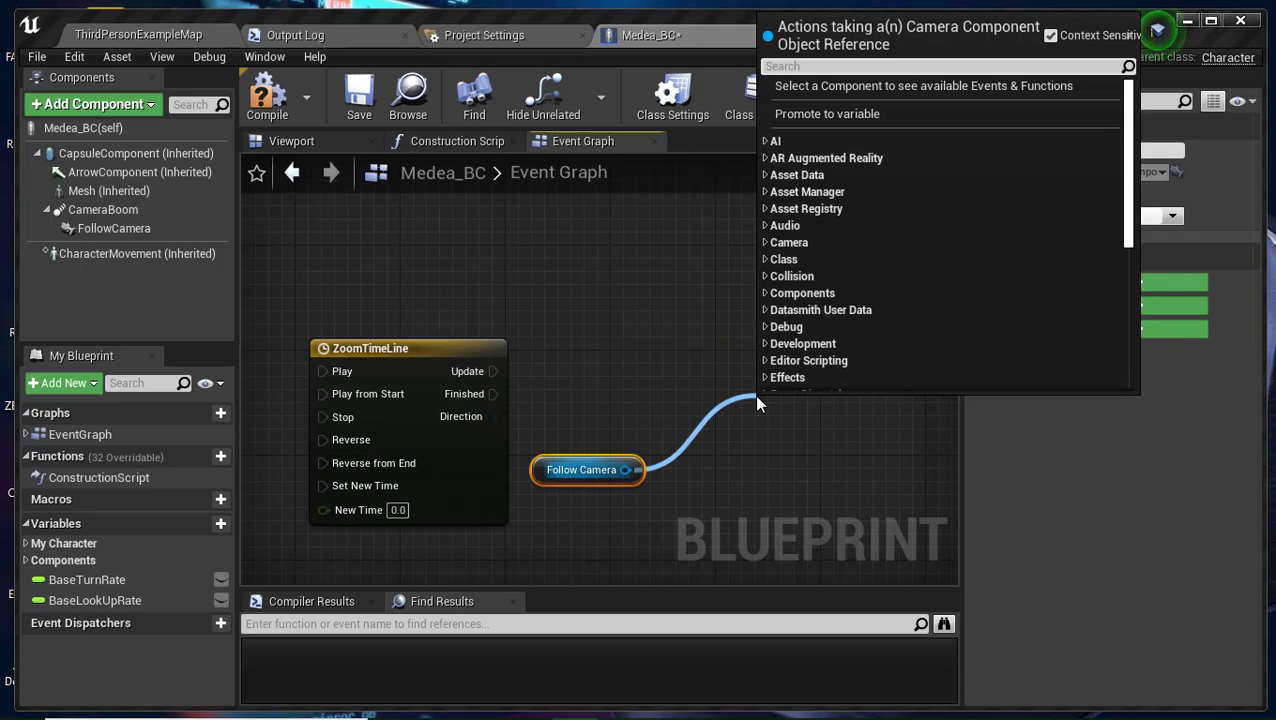
Search 'Set Field' and add Set Field Of View targeting Follow Camera, placed beside ZoomTimeLine.
type("Set")
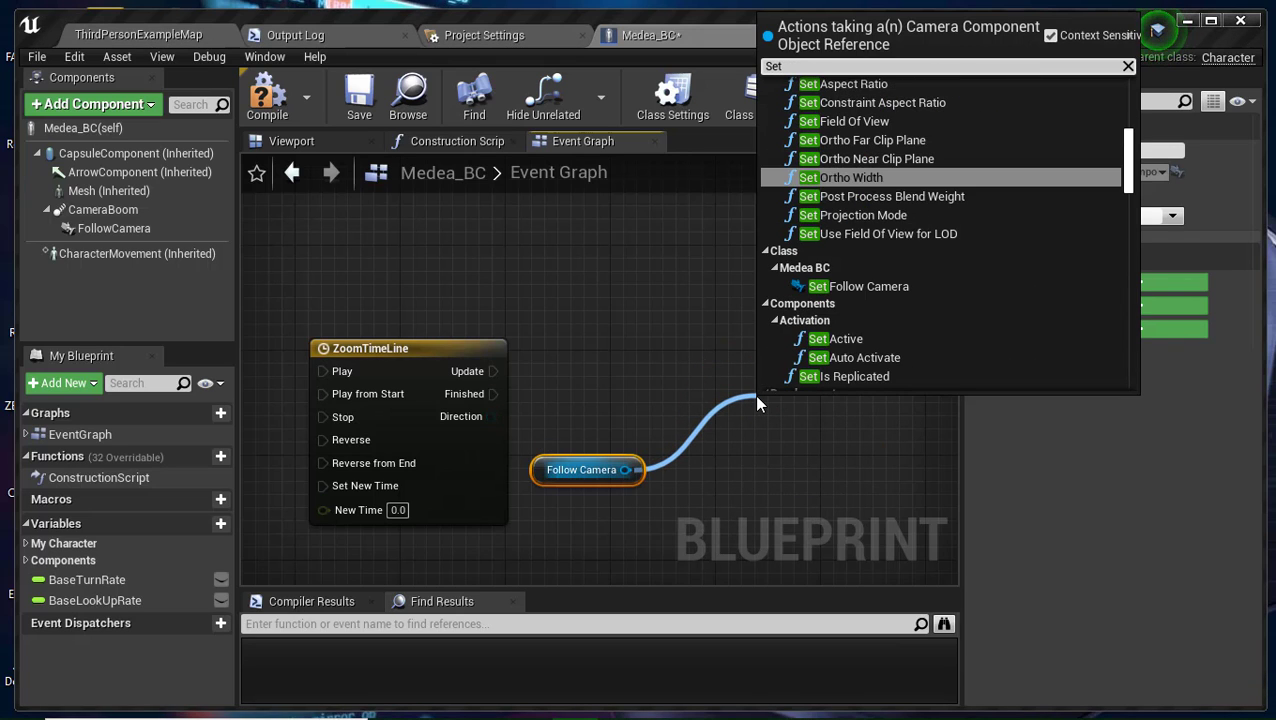
type(" Field")
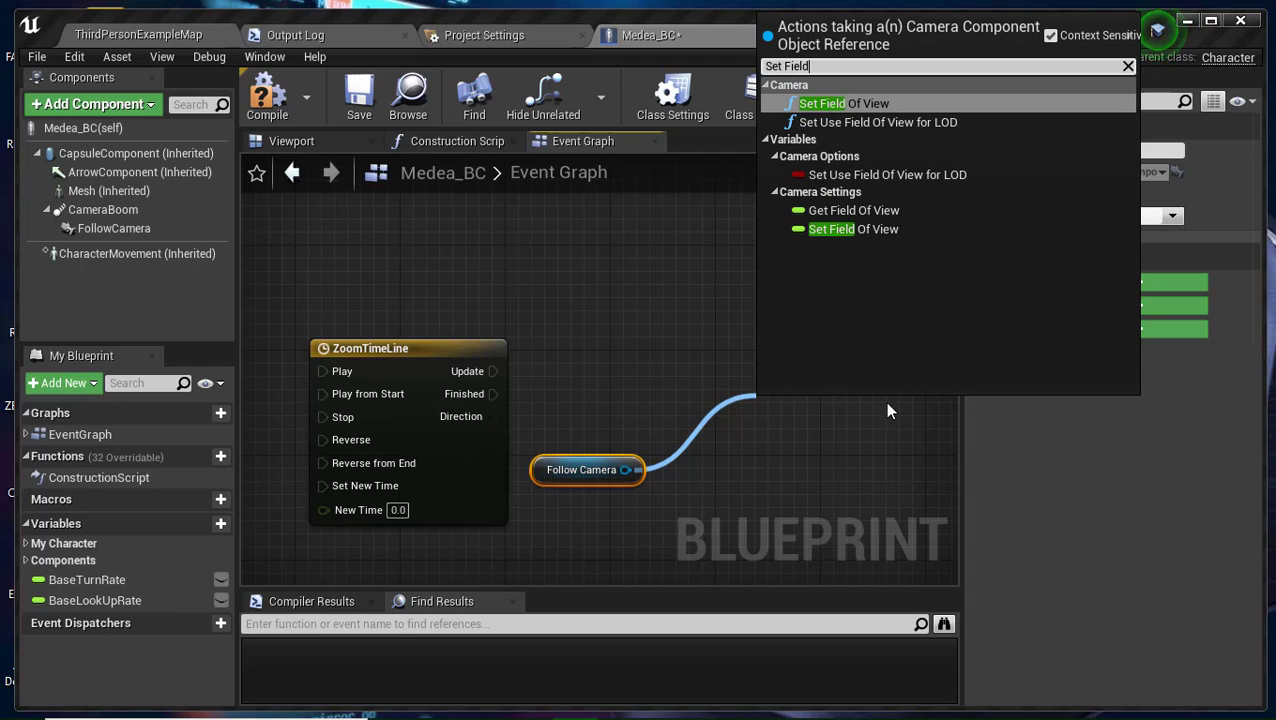
left_click(872, 240)
left_click_drag(872, 402, 833, 363)
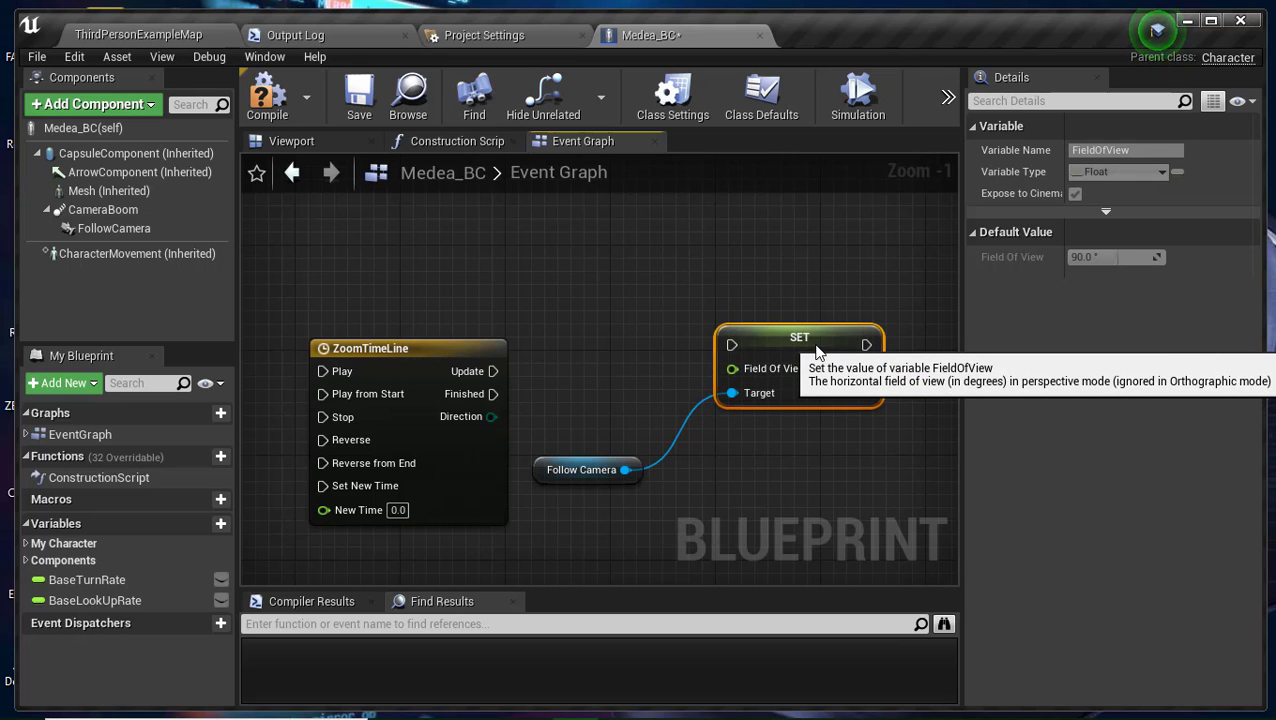
right_click_drag(534, 342, 751, 310)
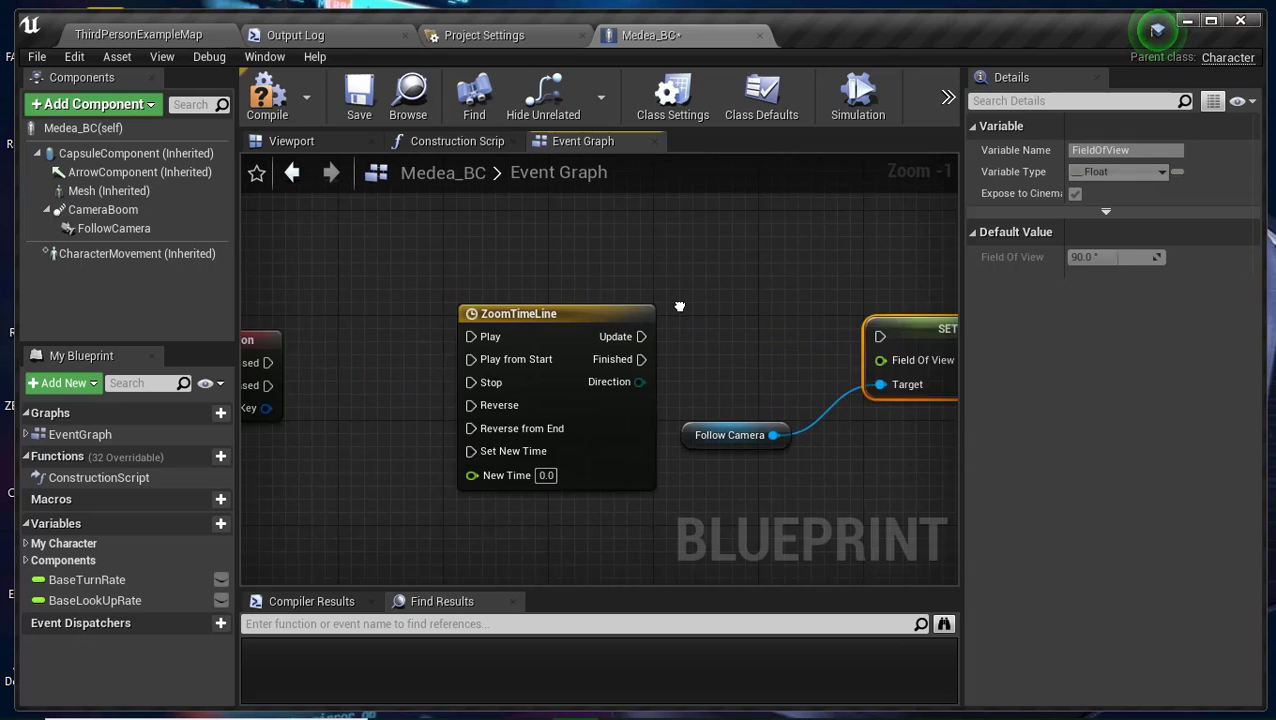
double_click(651, 354)
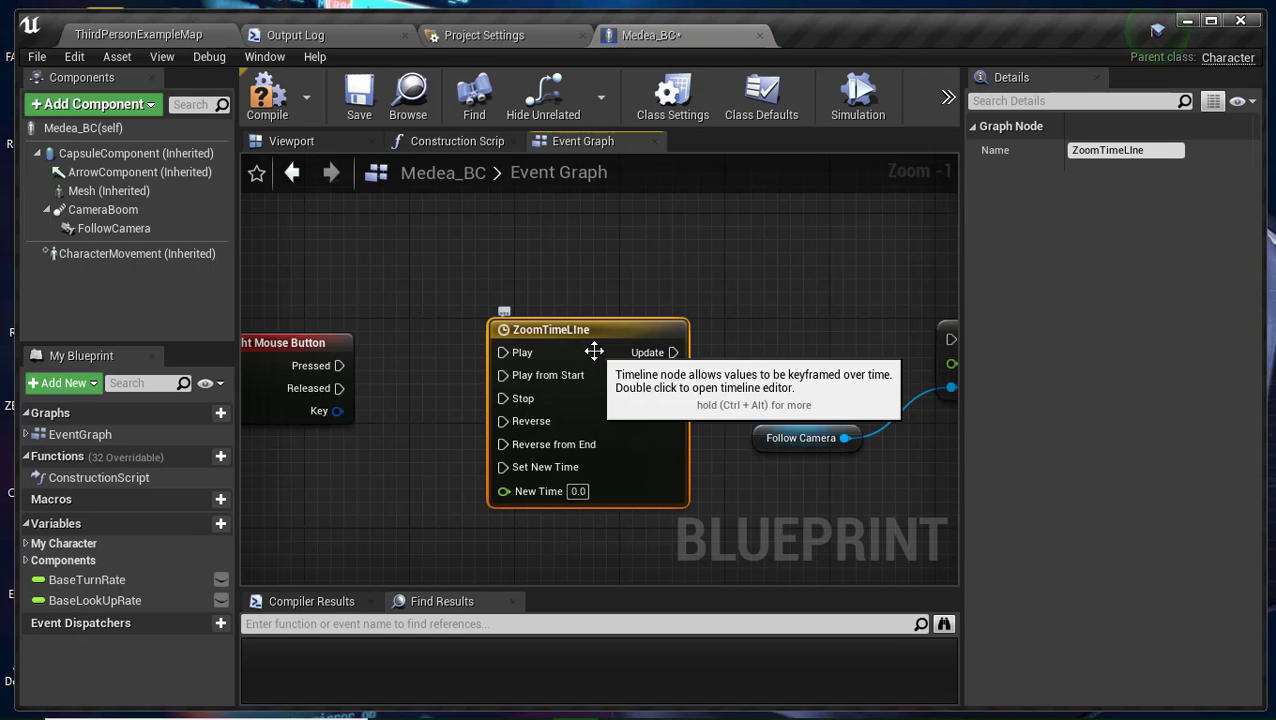
Add a float track named FOV to ZoomTimeLine.
double_click(594, 351)
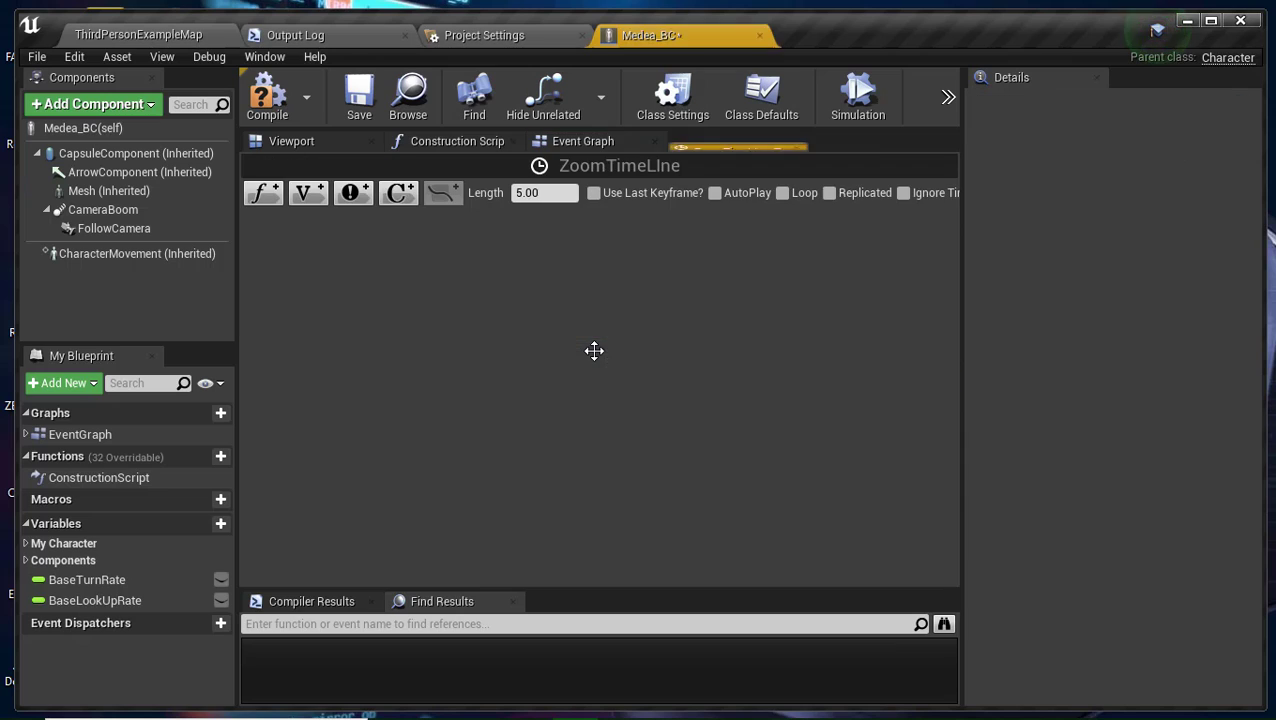
left_click(263, 193)
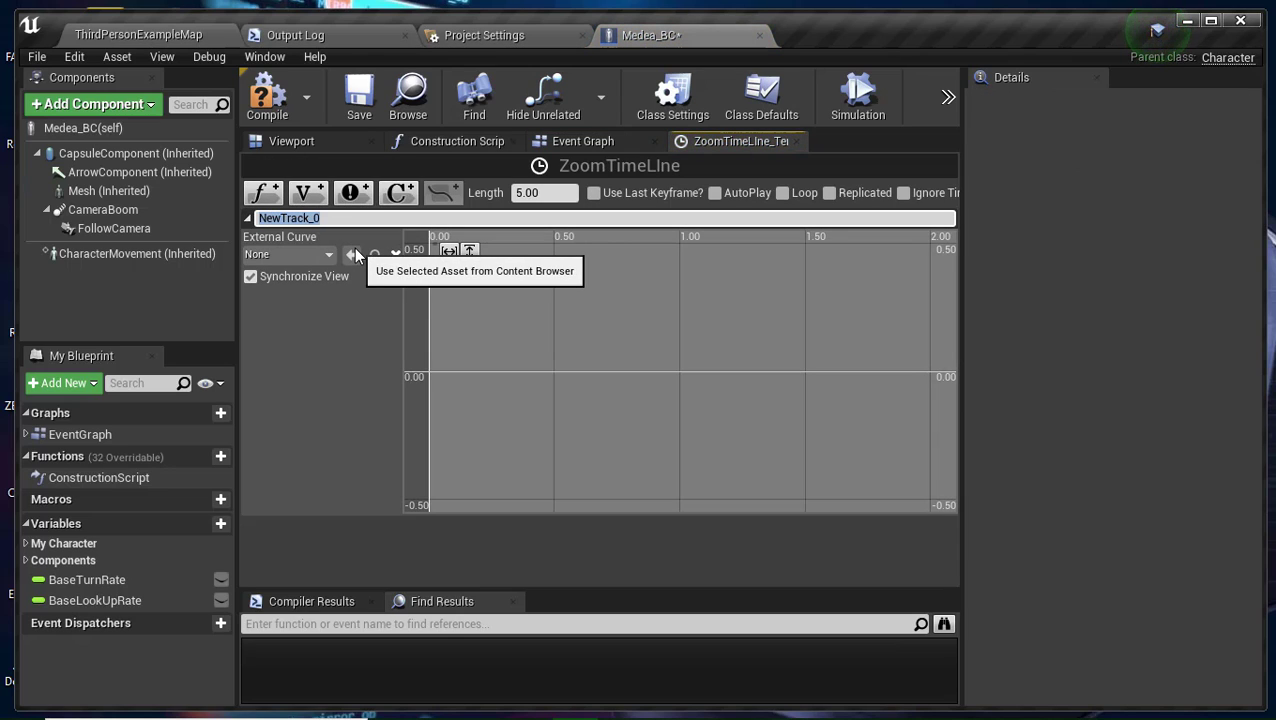
key("BackSpace")
type("FOV")
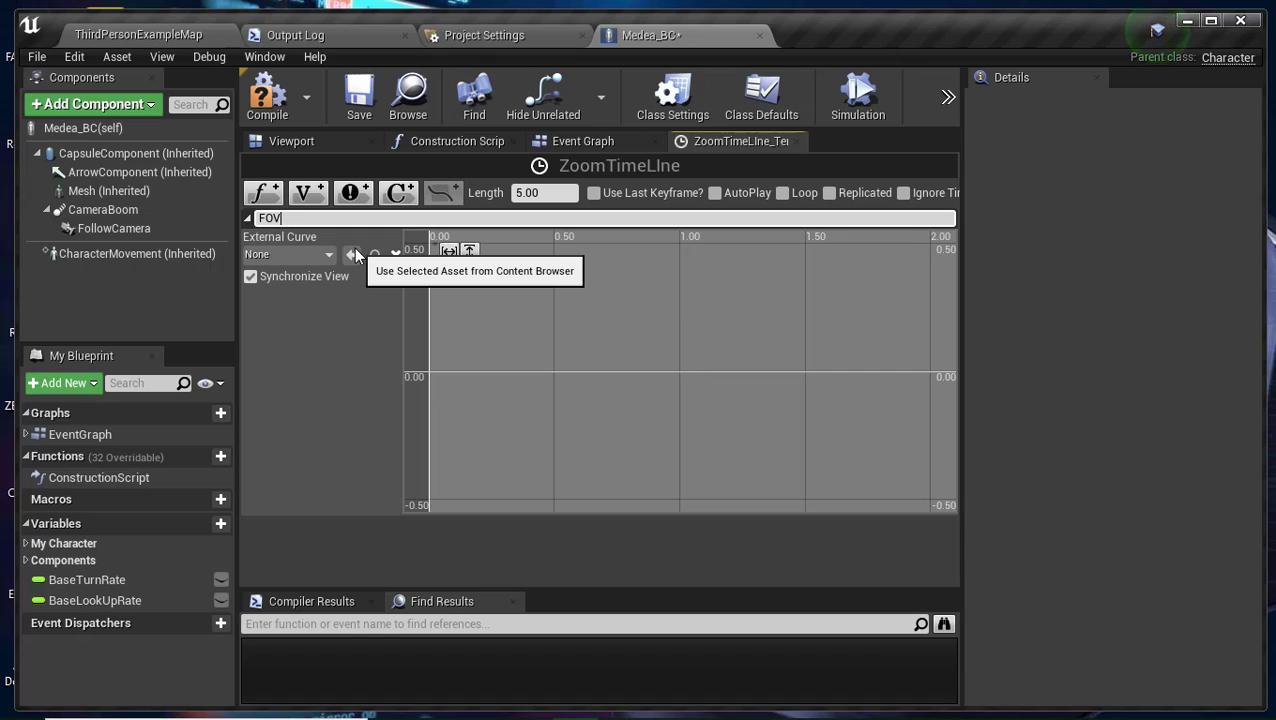
key("Return")
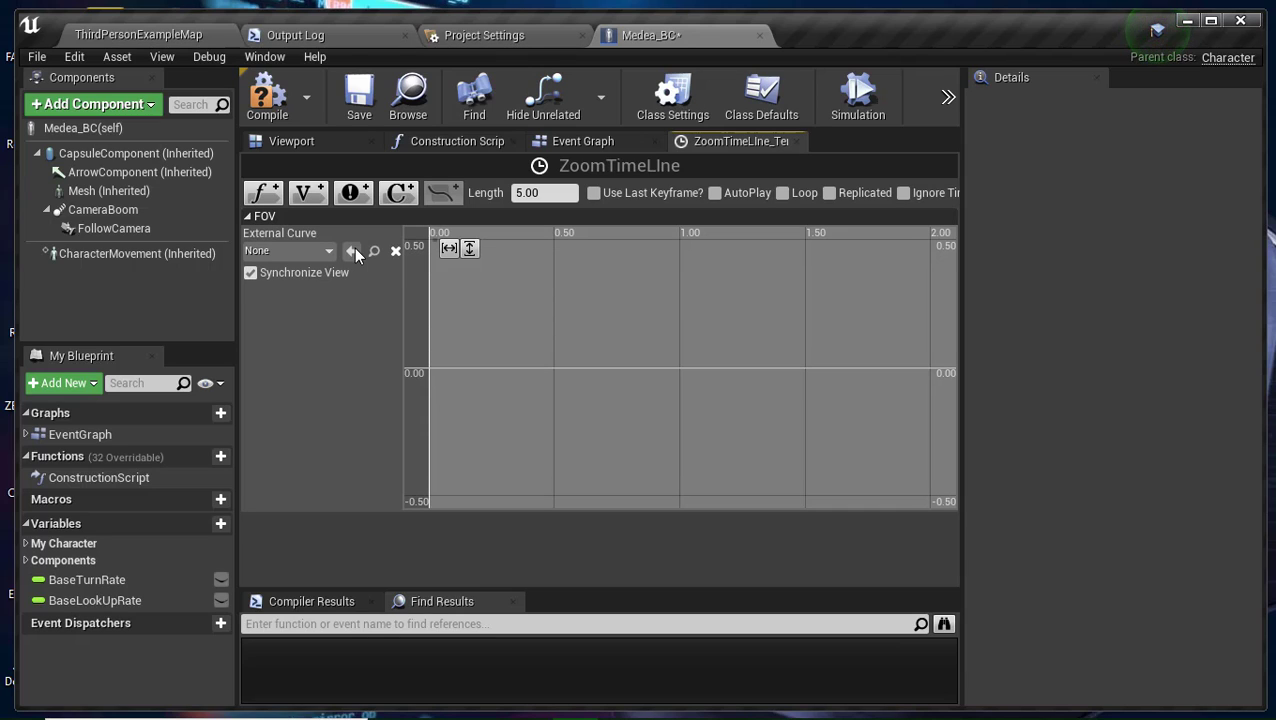
Key the FOV curve at value 90 for time 0 and 45 for time 0.2.
left_click(428, 368, "shift")
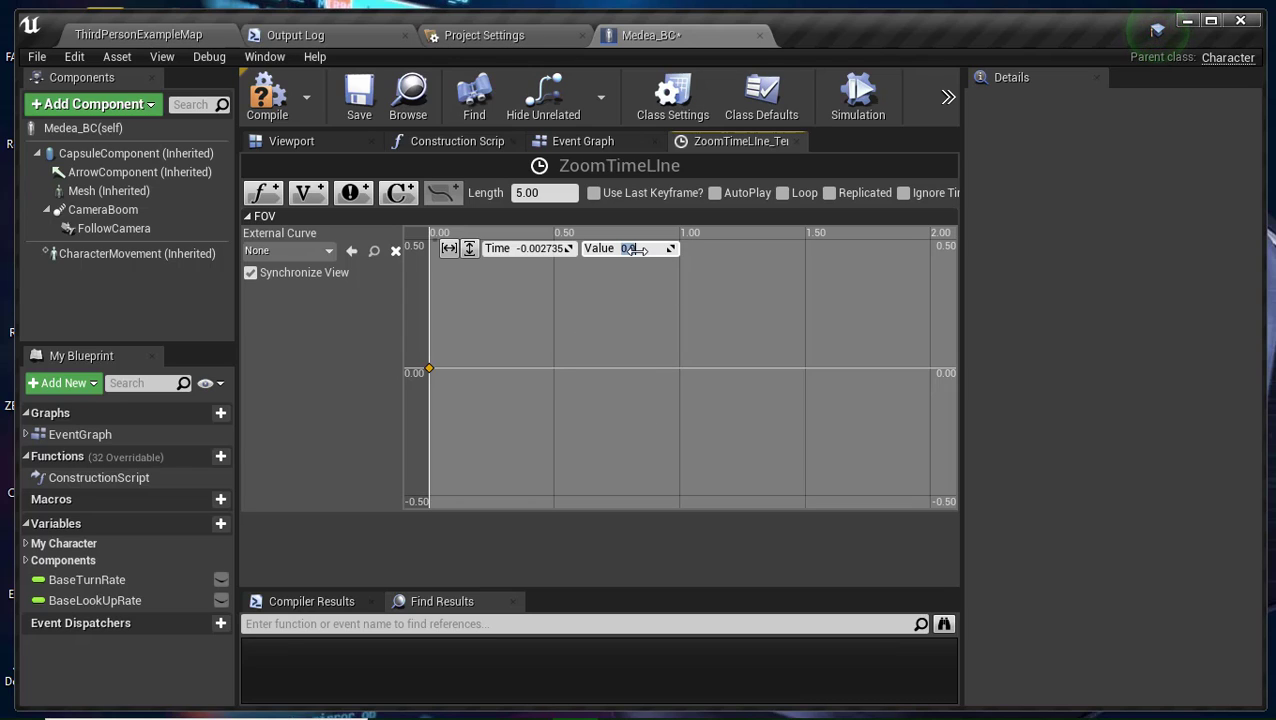
type("90")
key("Return")
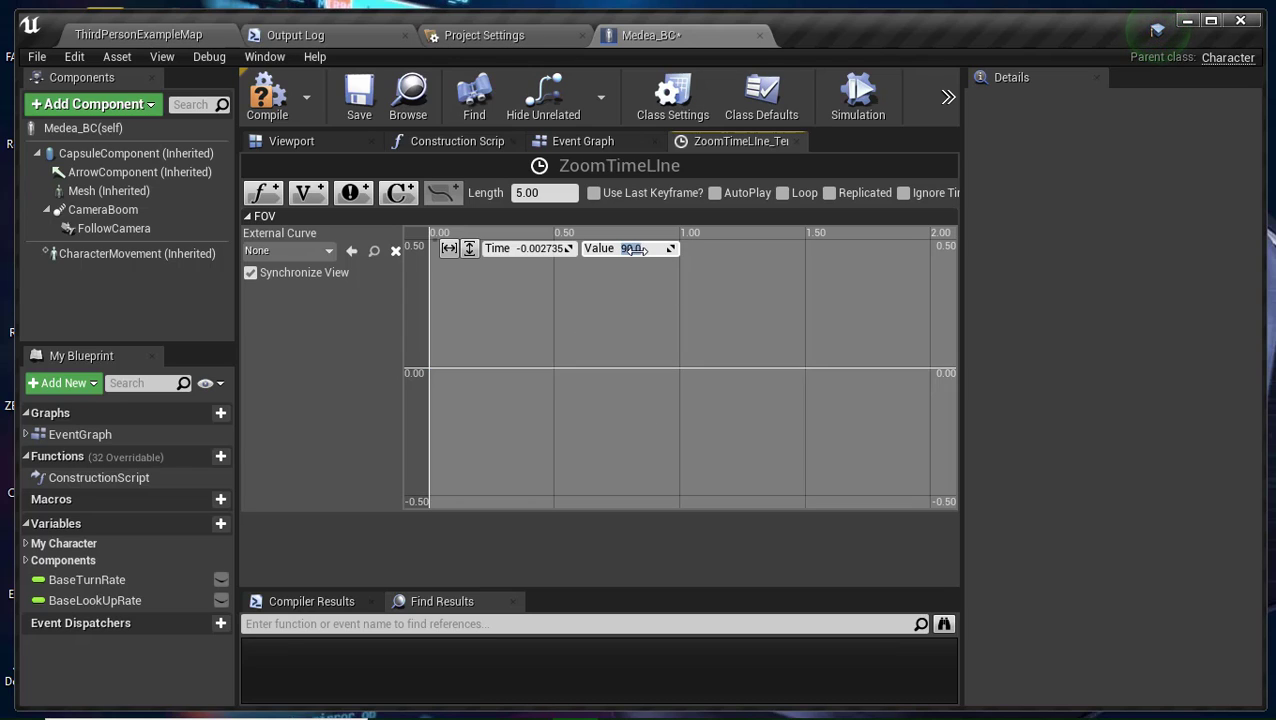
left_click(647, 250)
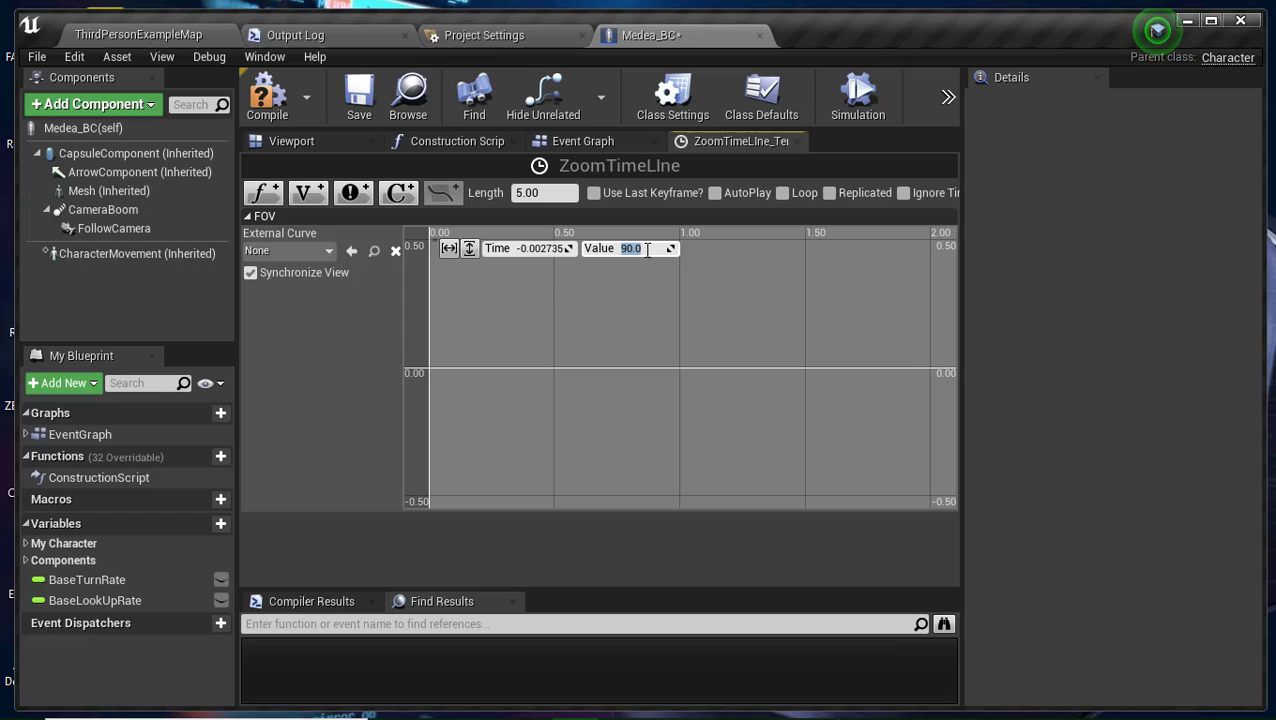
left_click(554, 368, "shift")
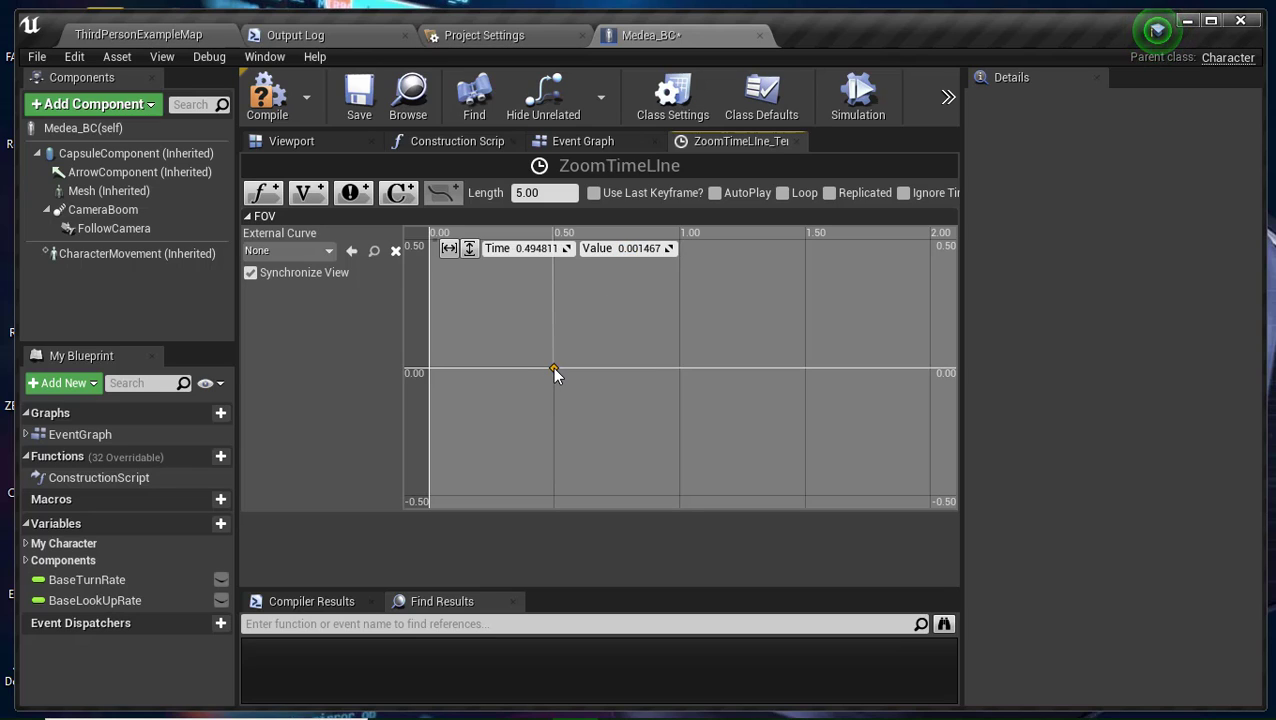
left_click(546, 248)
type("0.2")
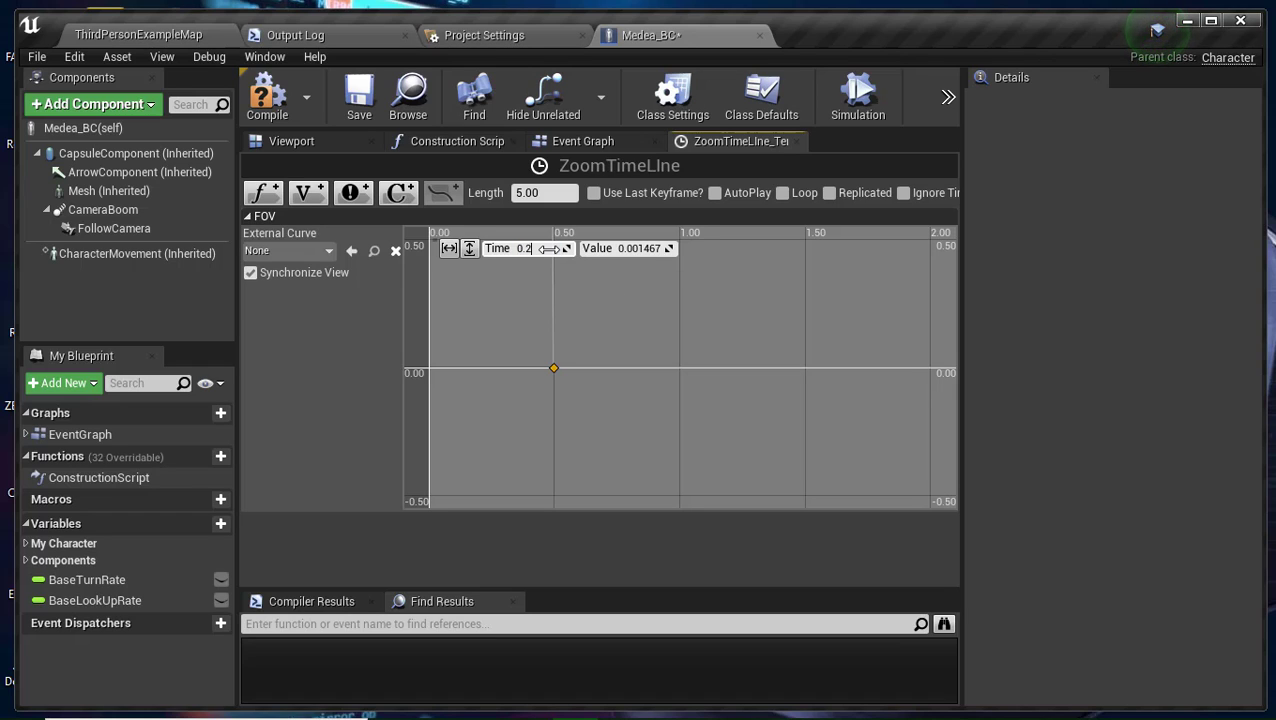
key("Return")
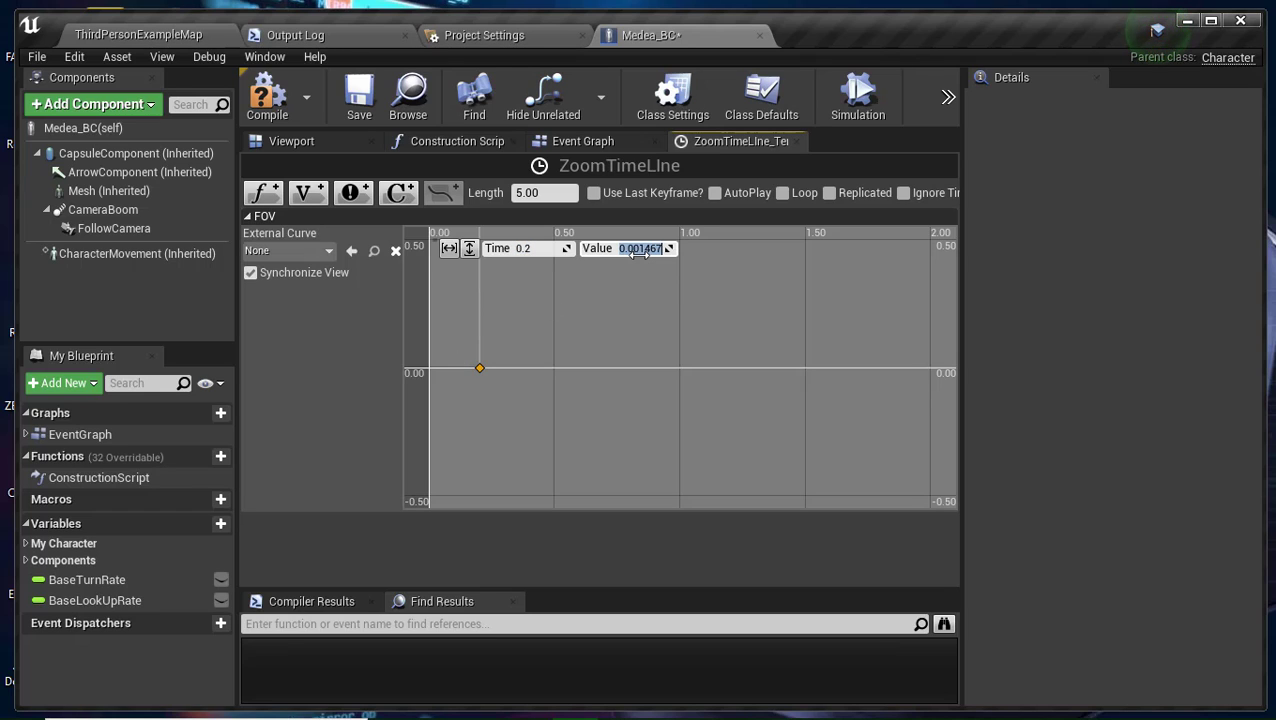
type("45")
key("Return")
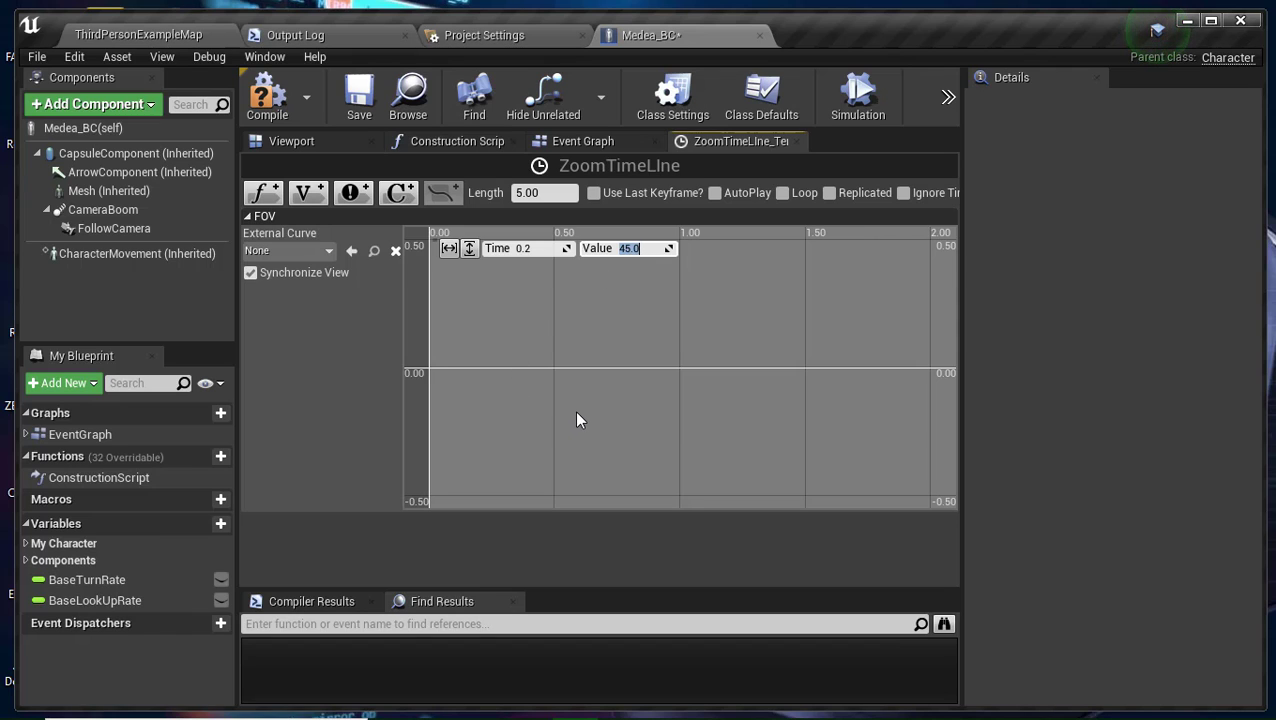
Deselect the keyframe and compile the Medea_BC blueprint.
scroll(574, 410, "down", 4)
scroll(702, 449, "up", 2)
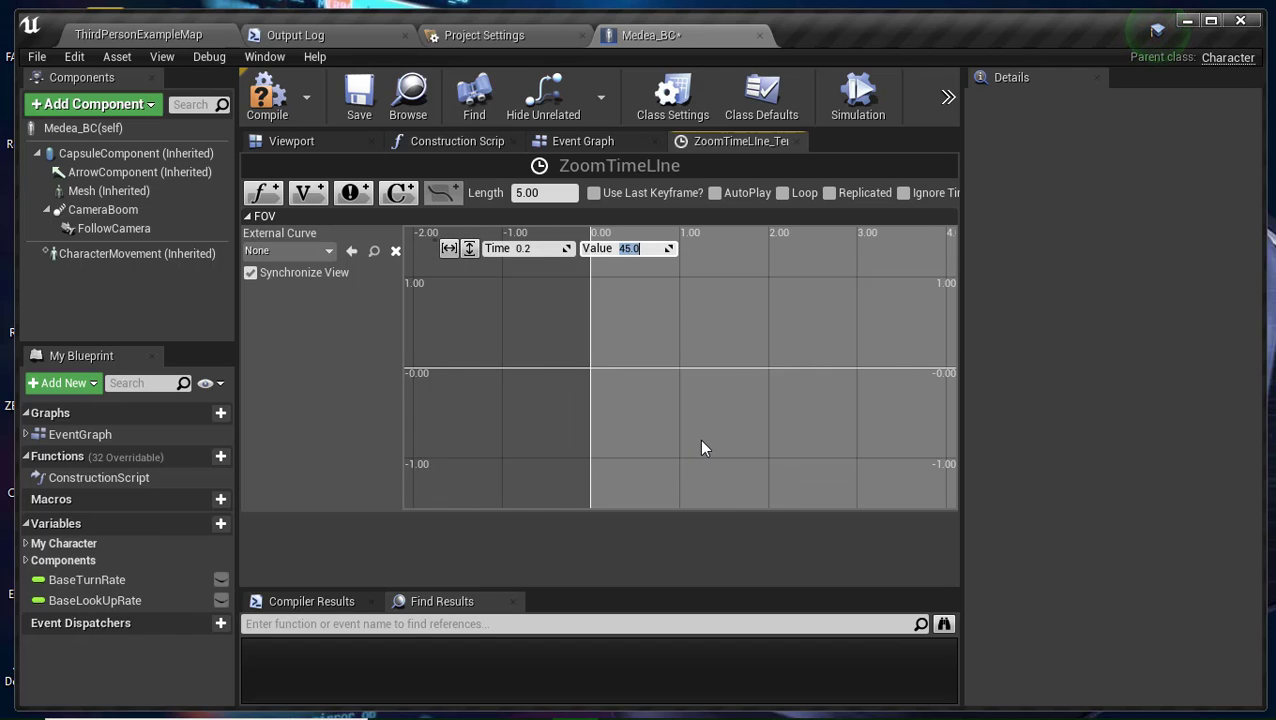
left_click(625, 425)
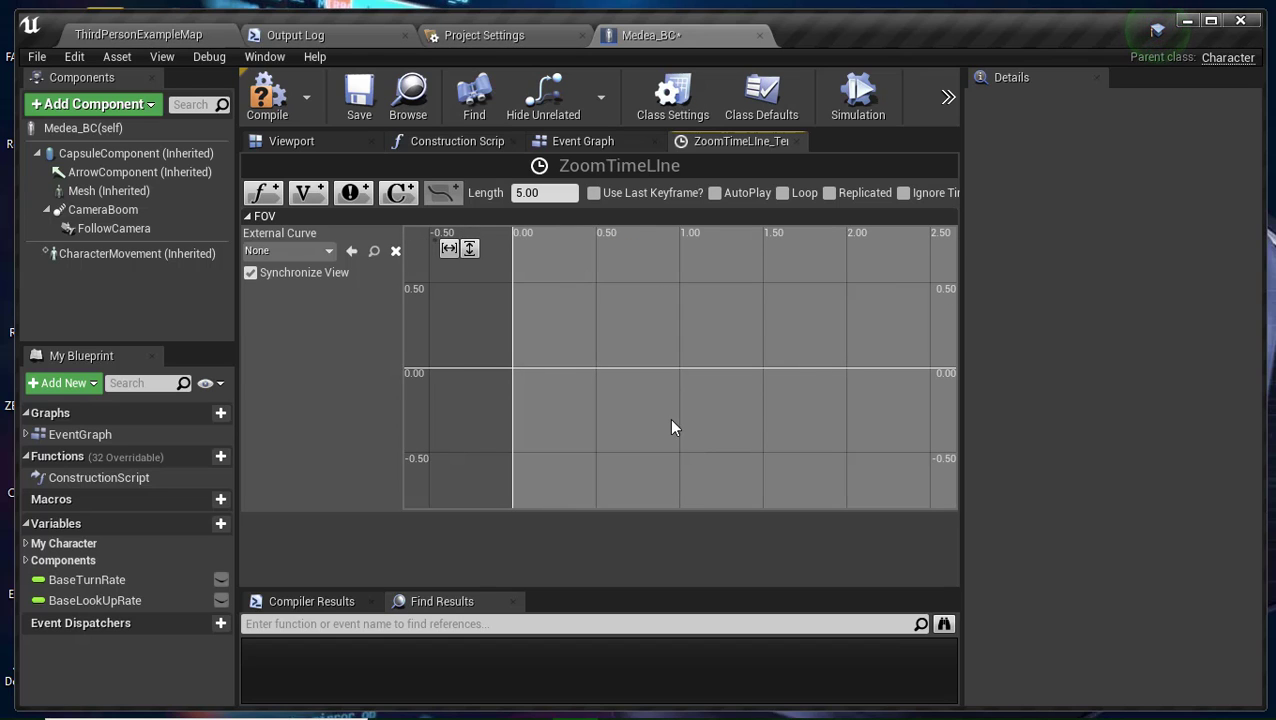
mouse_move(653, 417)
right_mouse_down()
mouse_move(403, 440)
mouse_move(695, 450)
right_mouse_up()
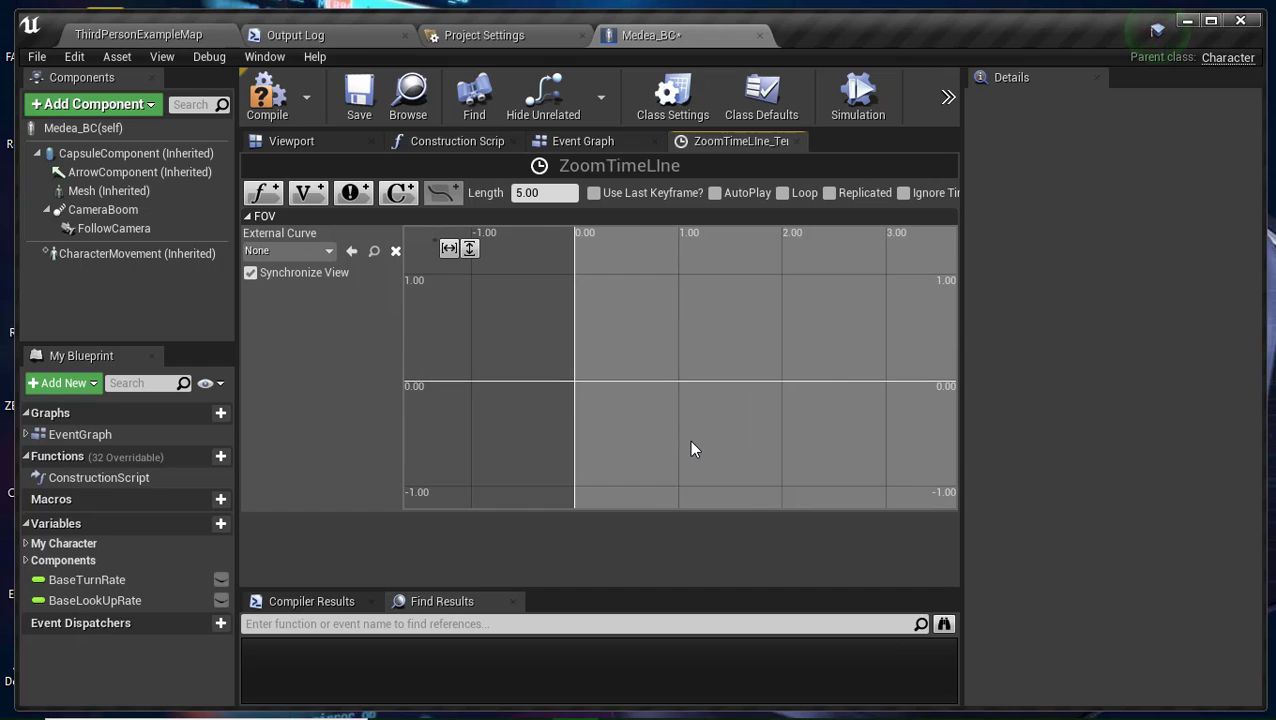
left_click(268, 97)
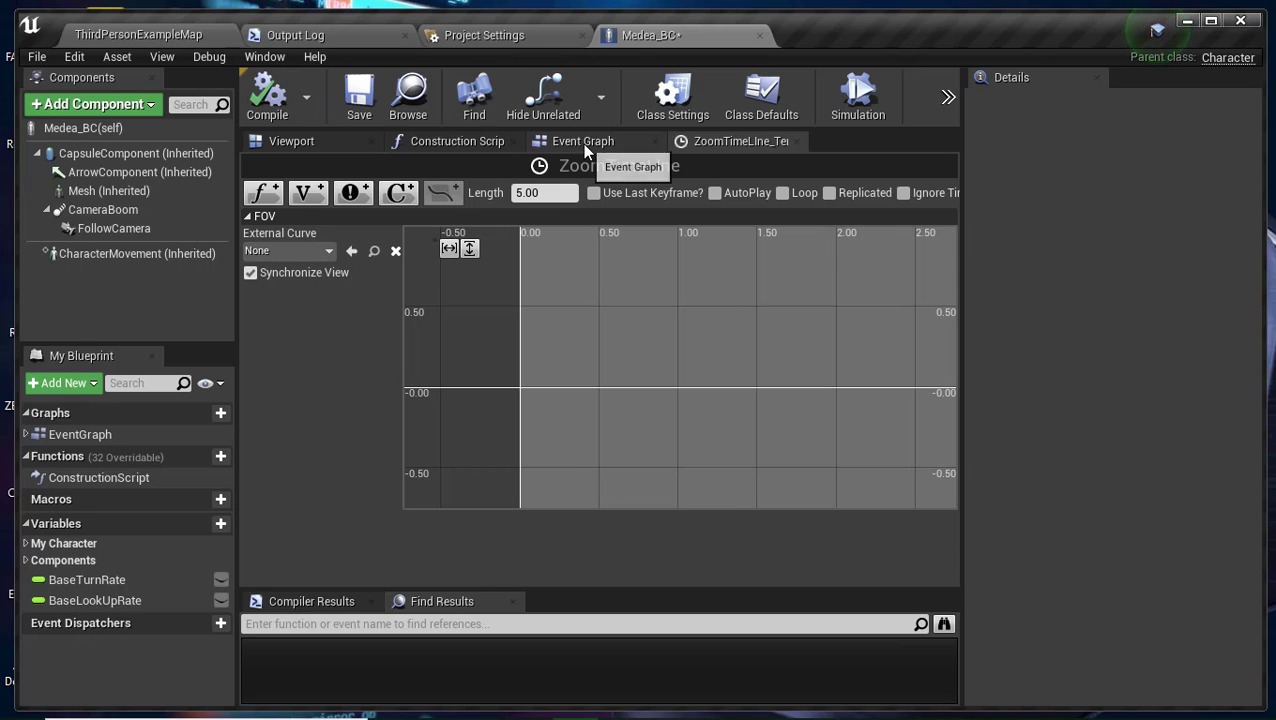
Wire ZoomTimeLine Update to SET, Right Mouse Pressed to Play, and Released to Reverse.
left_click(582, 144)
right_click_drag(746, 361, 692, 330)
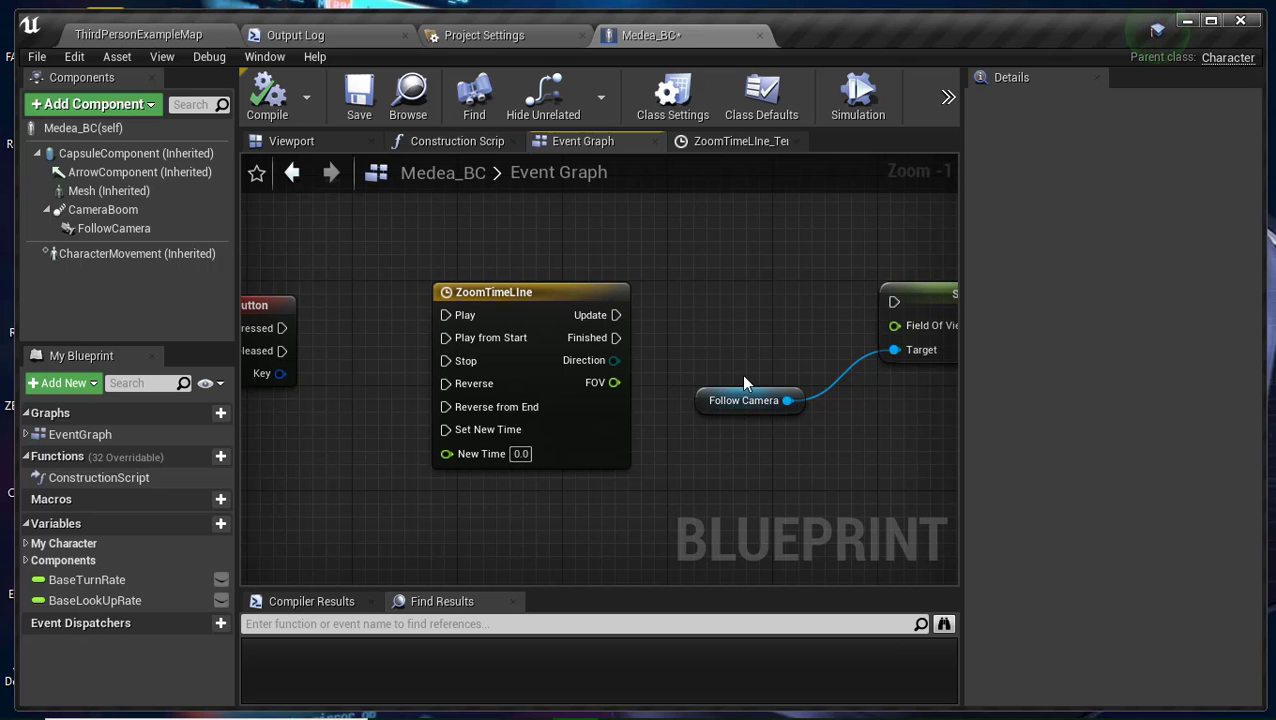
left_click_drag(617, 314, 905, 305)
right_click_drag(821, 345, 893, 376)
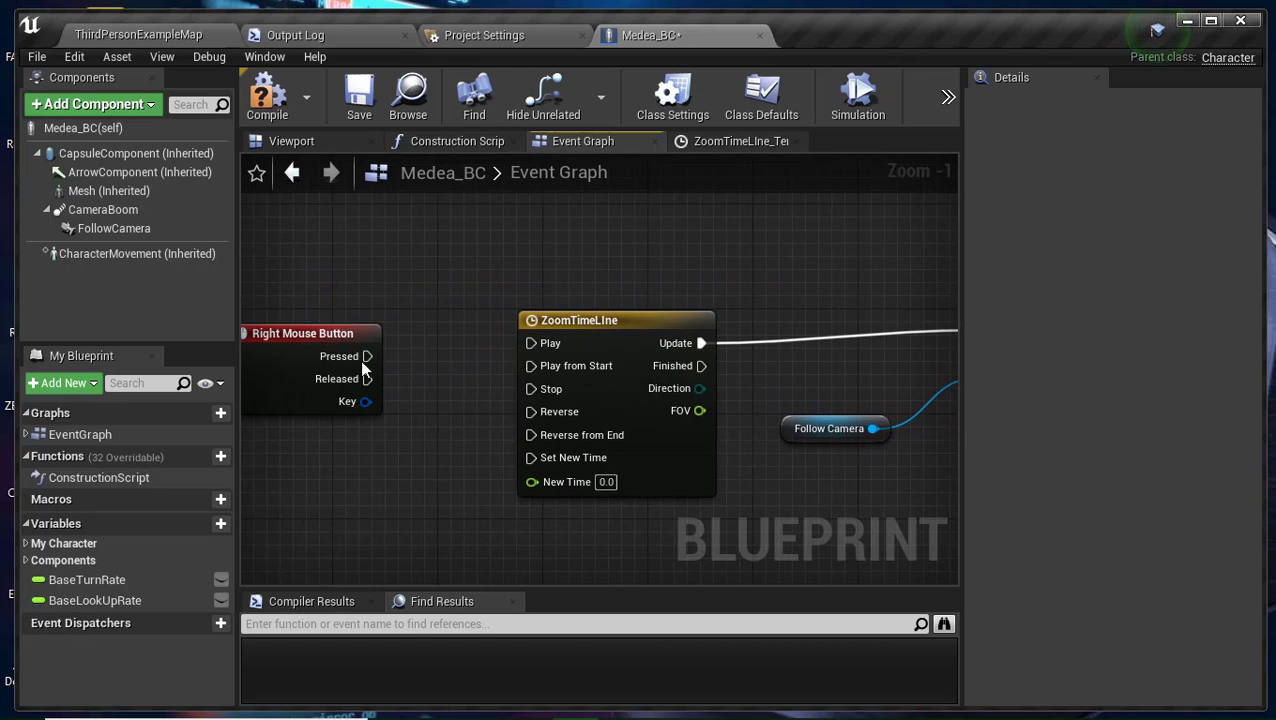
left_click_drag(367, 356, 530, 344)
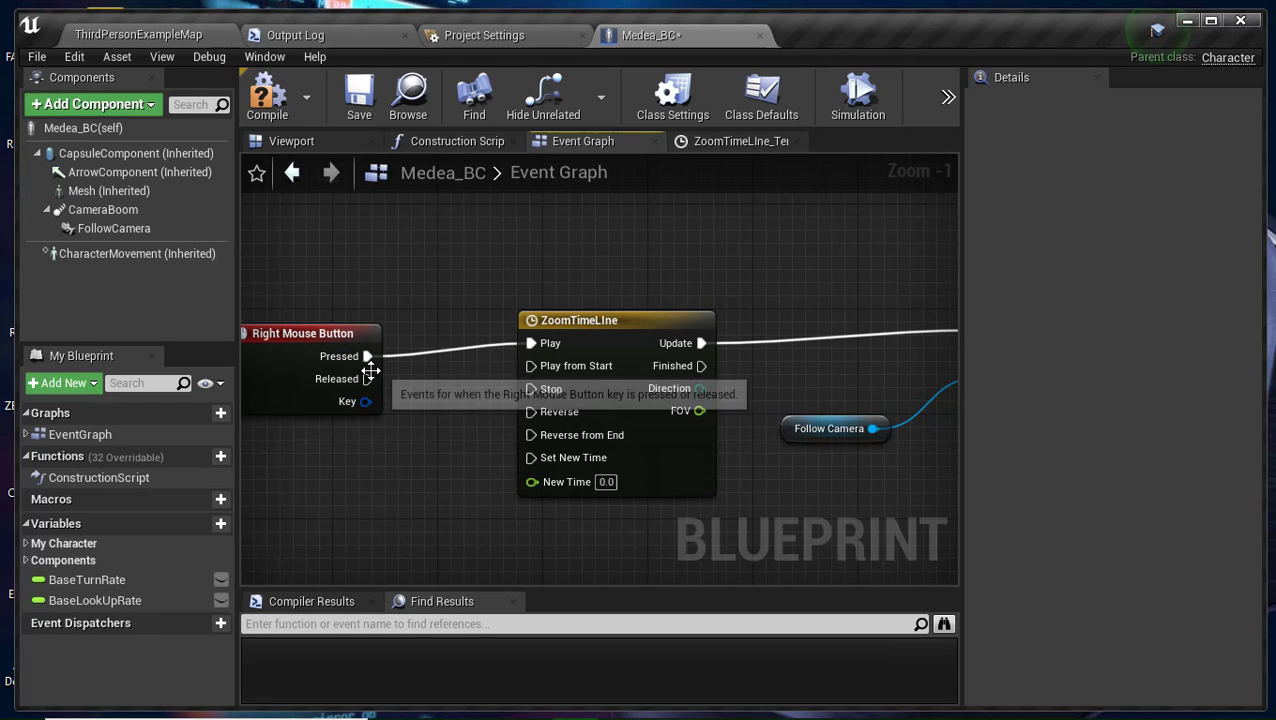
left_click_drag(367, 379, 529, 418)
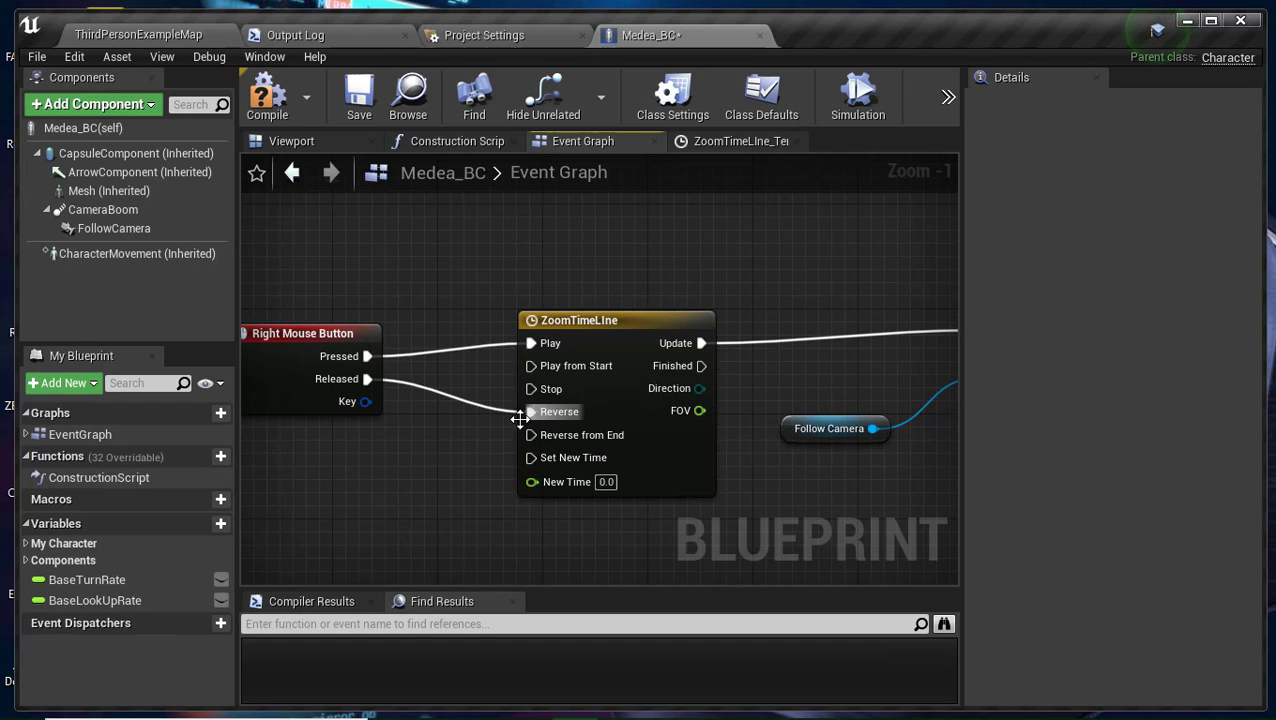
Connect the timeline's FOV output to Field Of View and compile.
right_click_drag(742, 435, 566, 428)
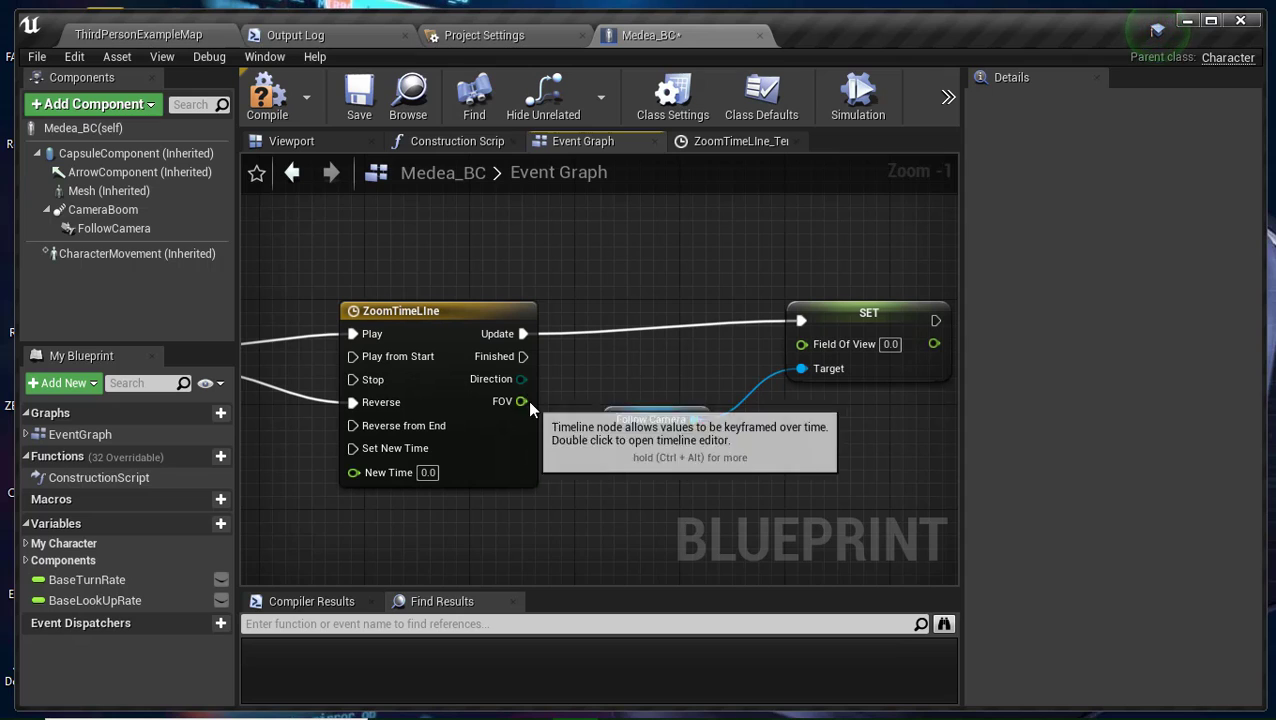
left_click_drag(521, 401, 800, 345)
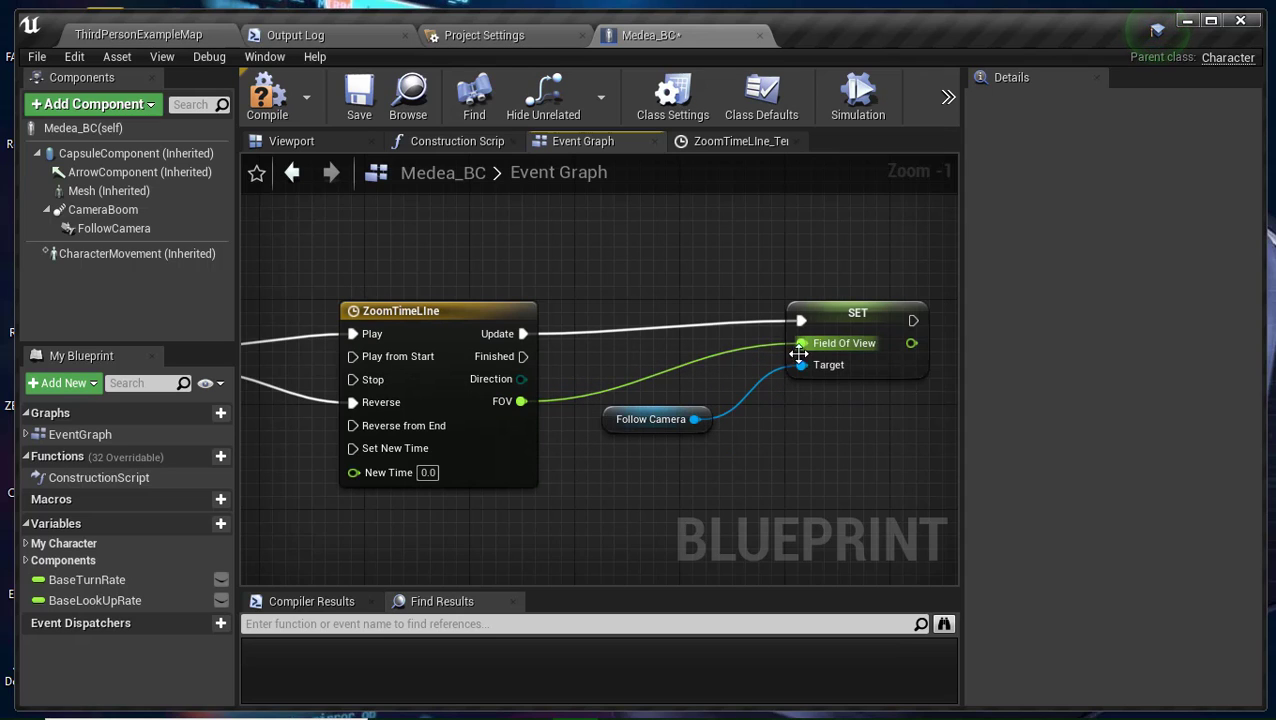
left_click(267, 95)
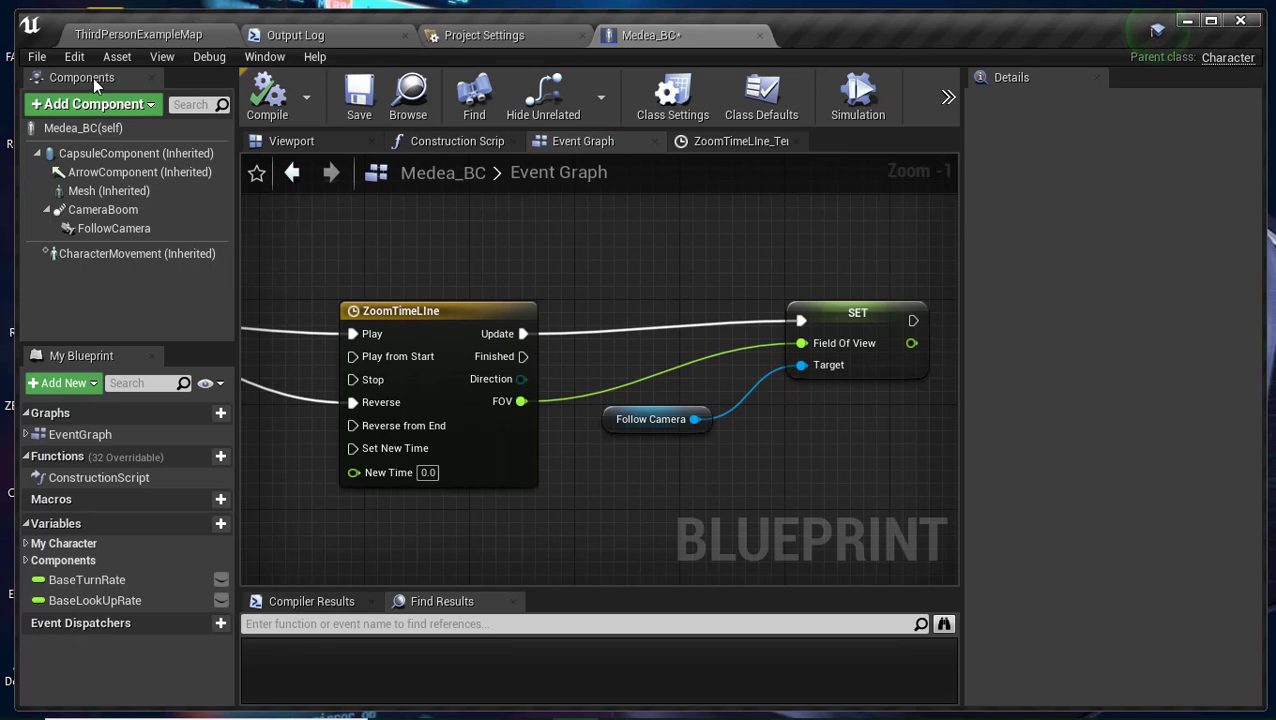
Start a Play-in-Editor session of ThirdPersonExampleMap.
left_click(140, 33)
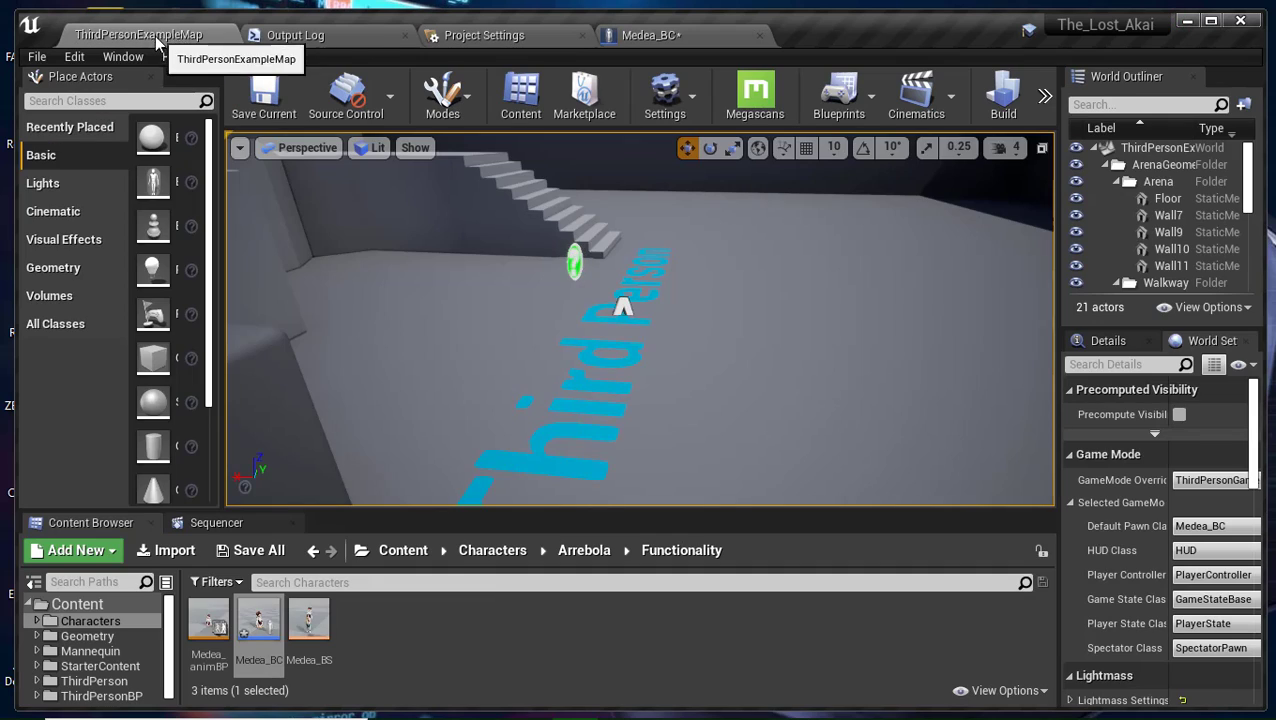
left_click(1045, 95)
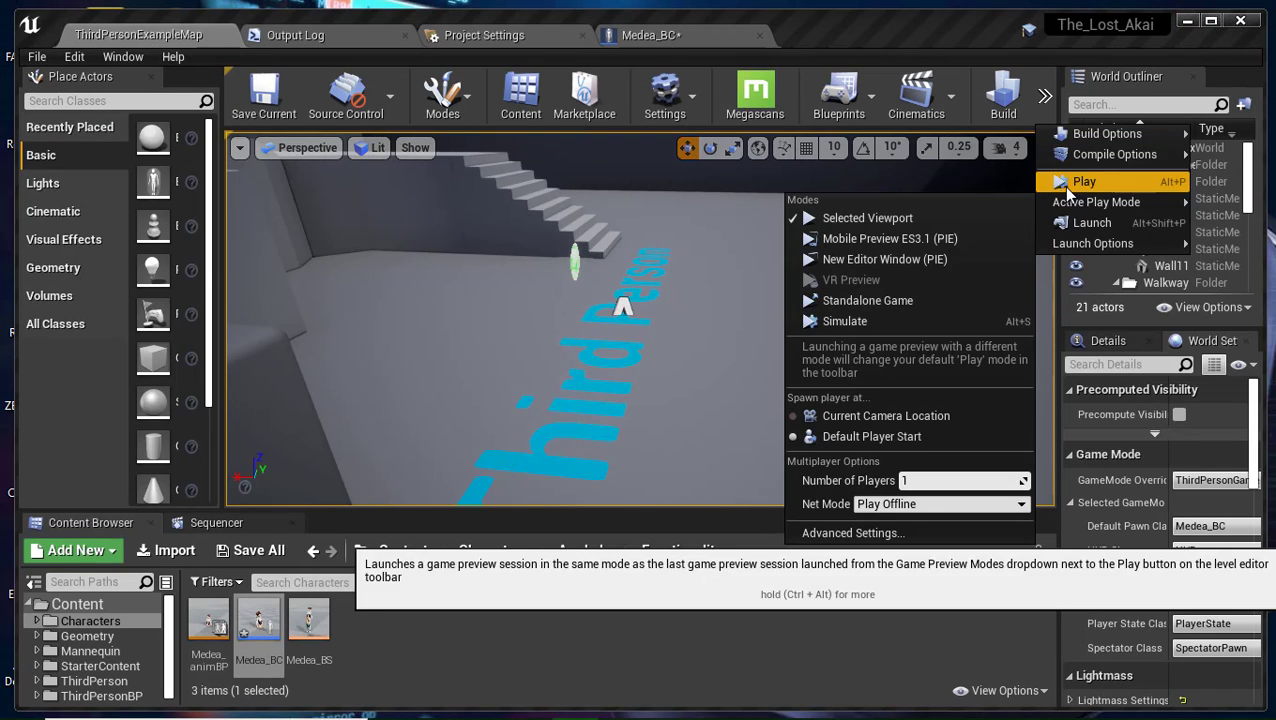
left_click(1063, 180)
left_click(803, 268)
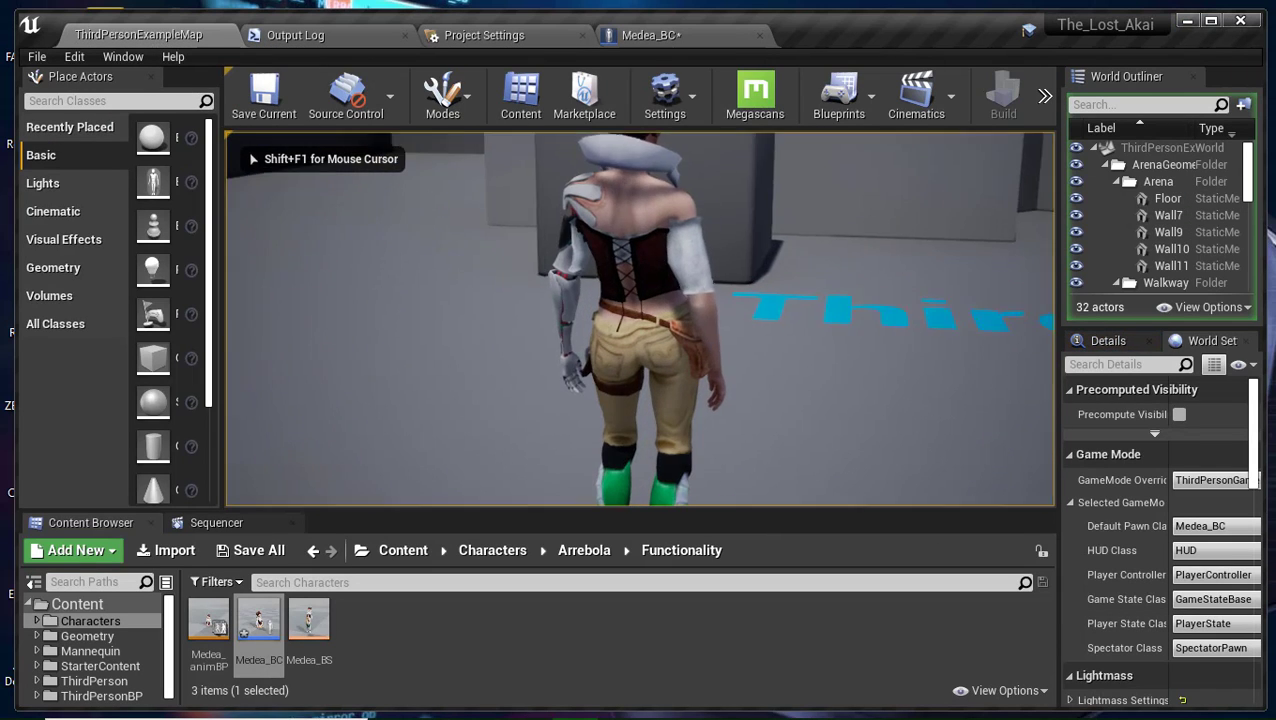
Walk Medea around the arena testing the camera zoom, then stop the session with Esc.
key("w")
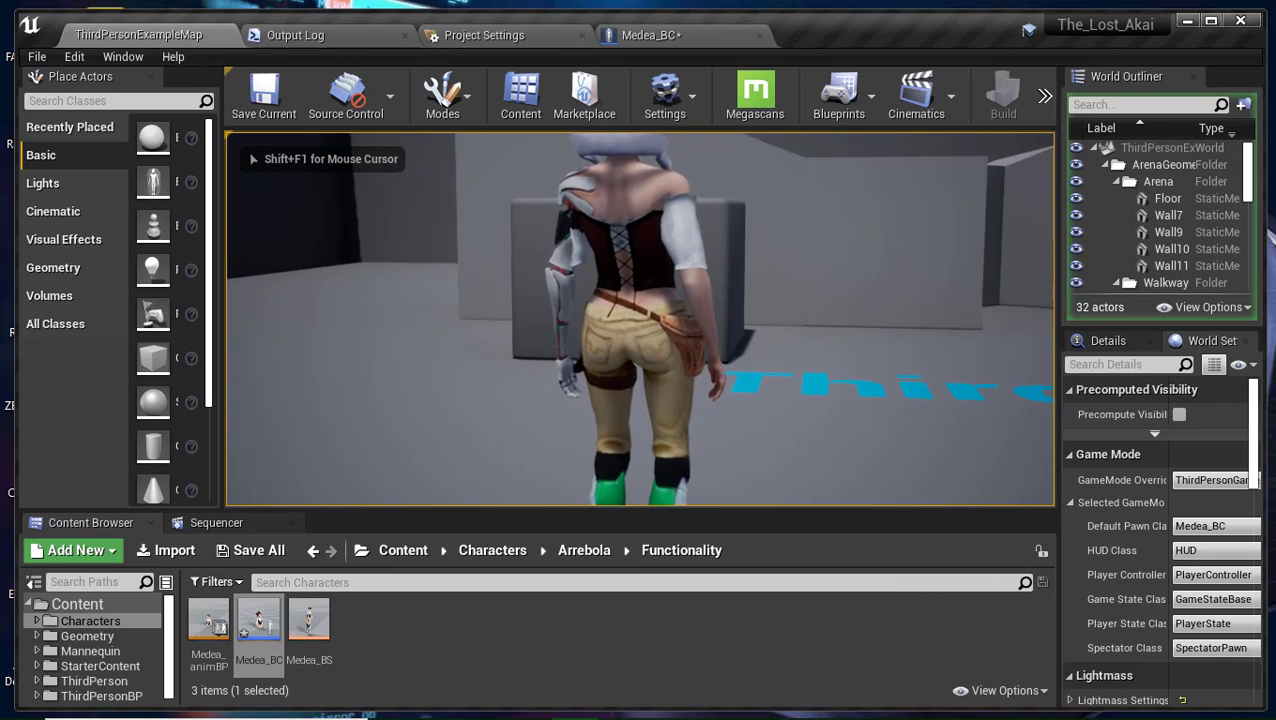
key("w")
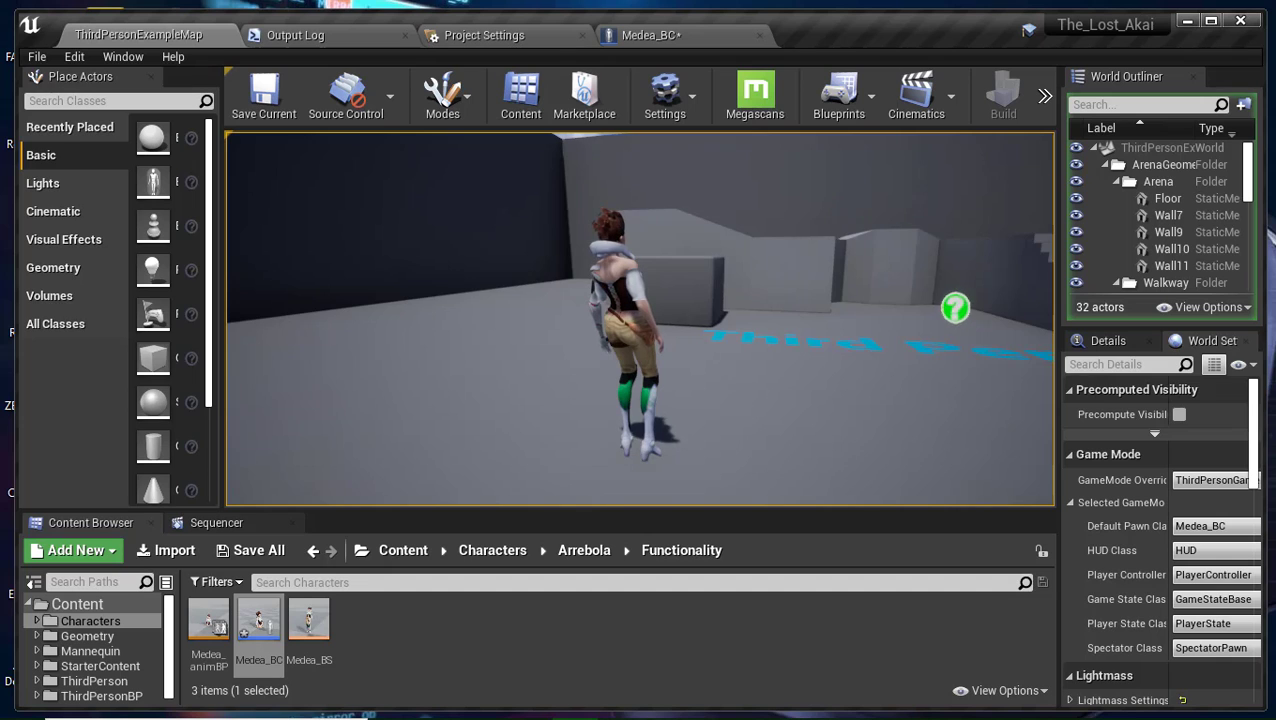
scroll(640, 318, "up", 3)
key("w")
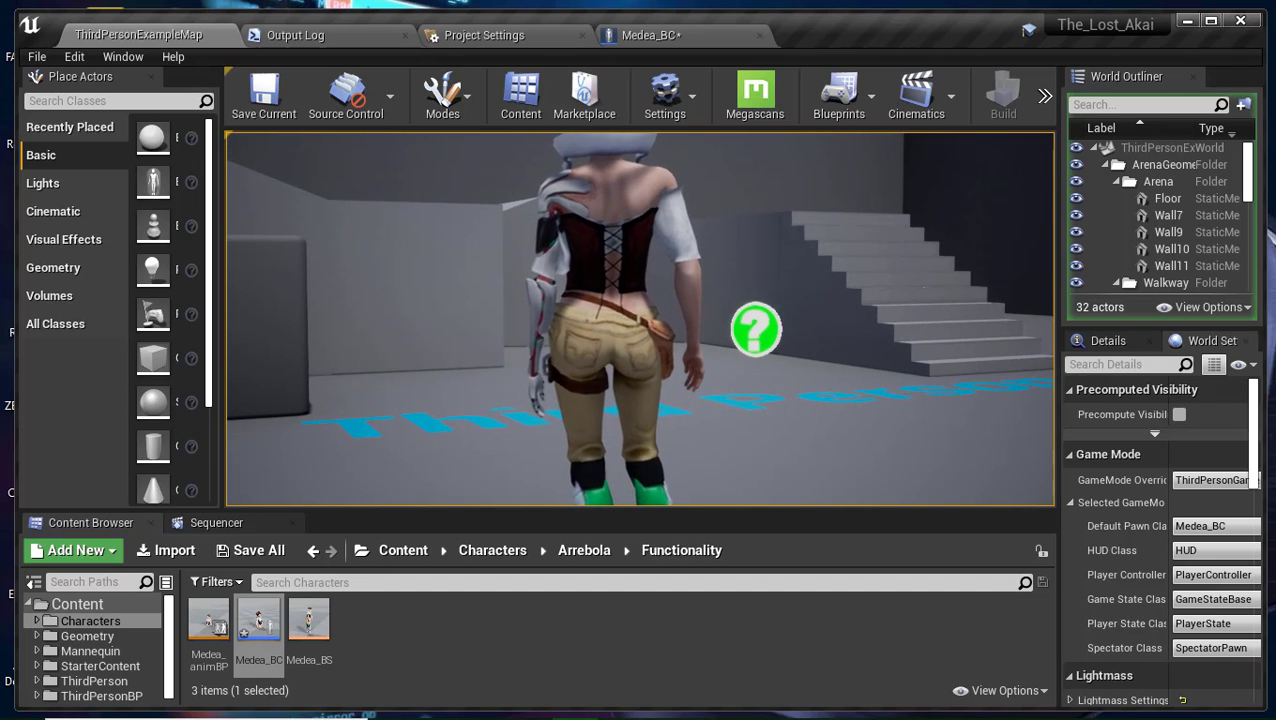
scroll(640, 318, "down", 3)
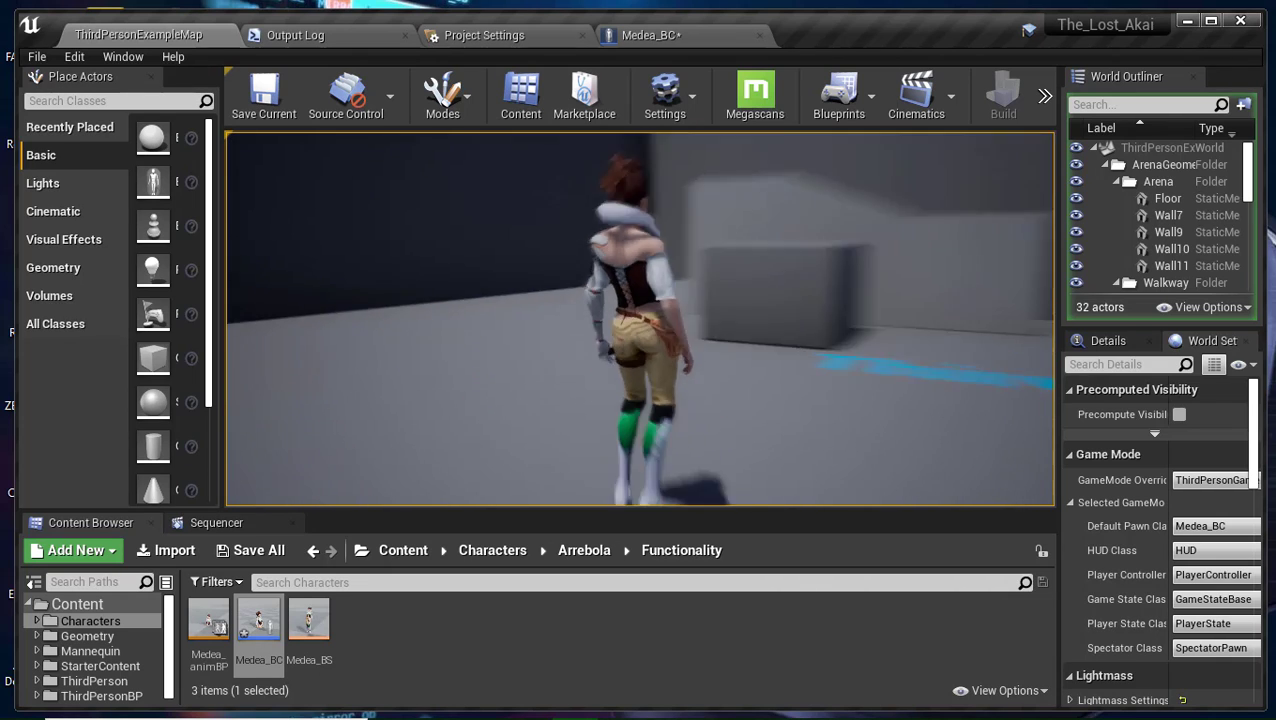
scroll(640, 318, "up", 3)
scroll(640, 318, "down", 3)
scroll(640, 318, "up", 3)
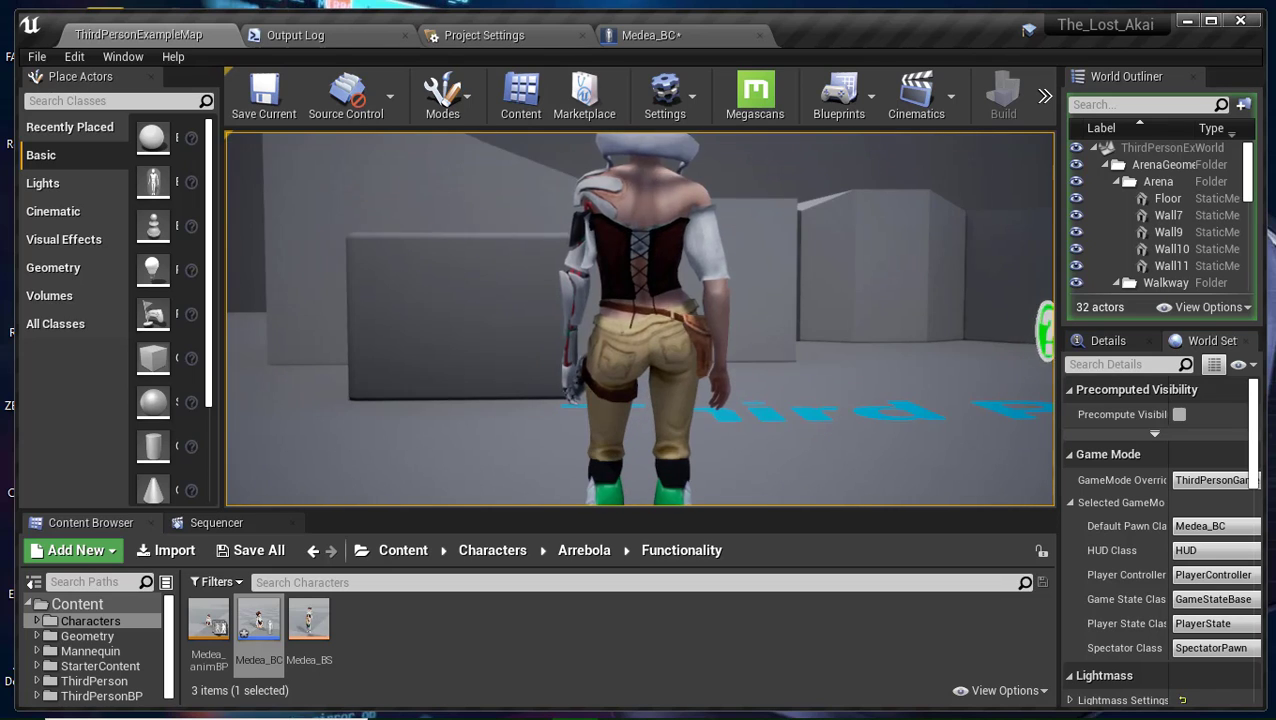
scroll(640, 318, "down", 3)
scroll(640, 318, "up", 3)
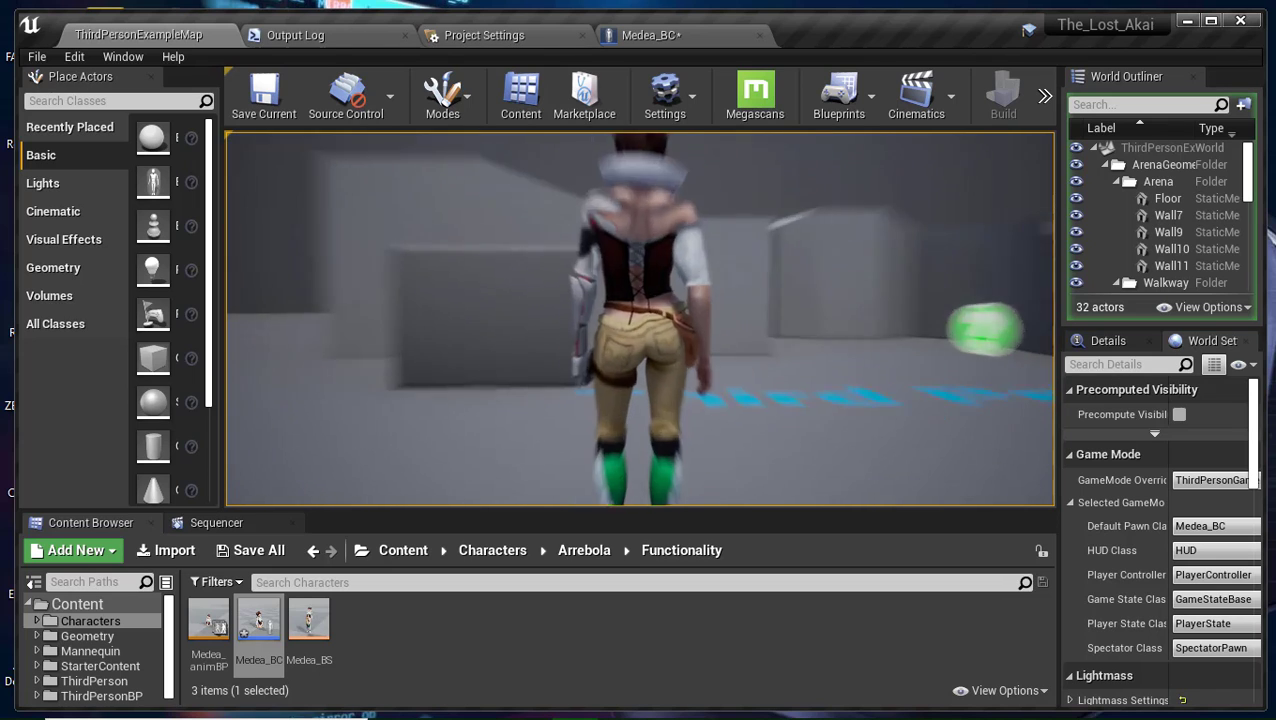
scroll(640, 318, "down", 3)
scroll(640, 318, "up", 3)
scroll(640, 318, "down", 3)
scroll(640, 318, "up", 3)
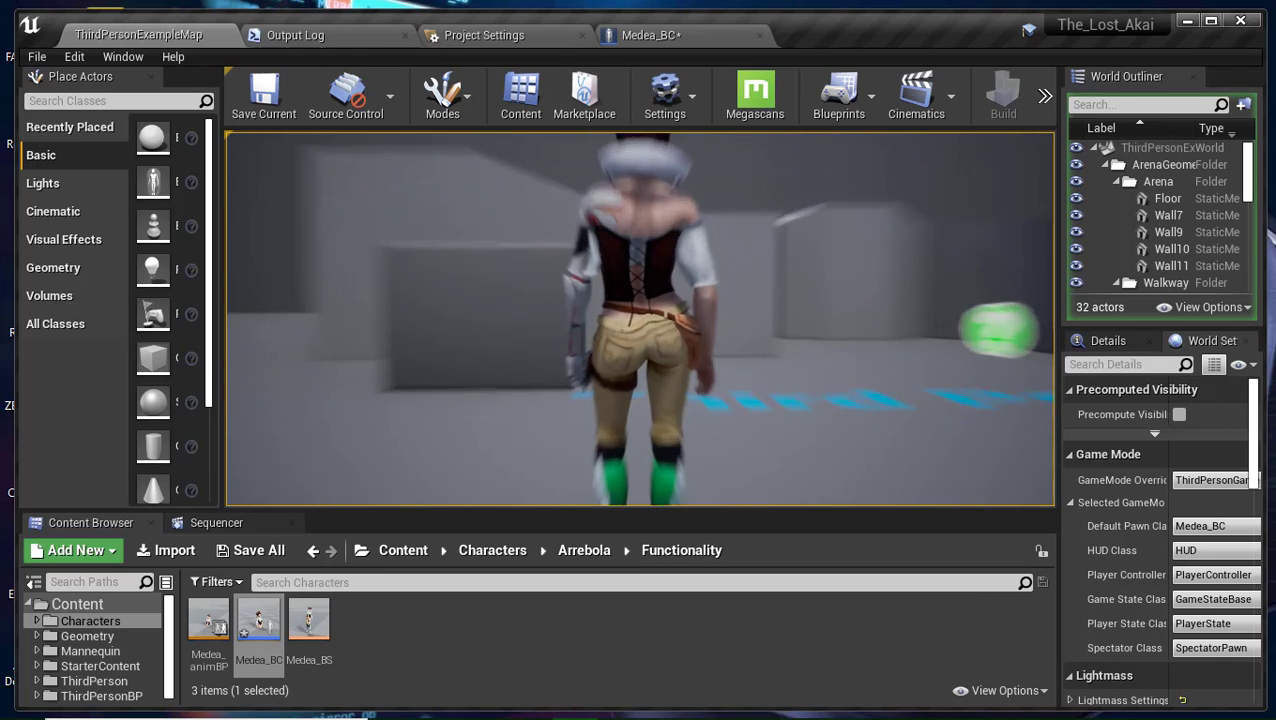
scroll(640, 318, "down", 3)
scroll(640, 318, "up", 3)
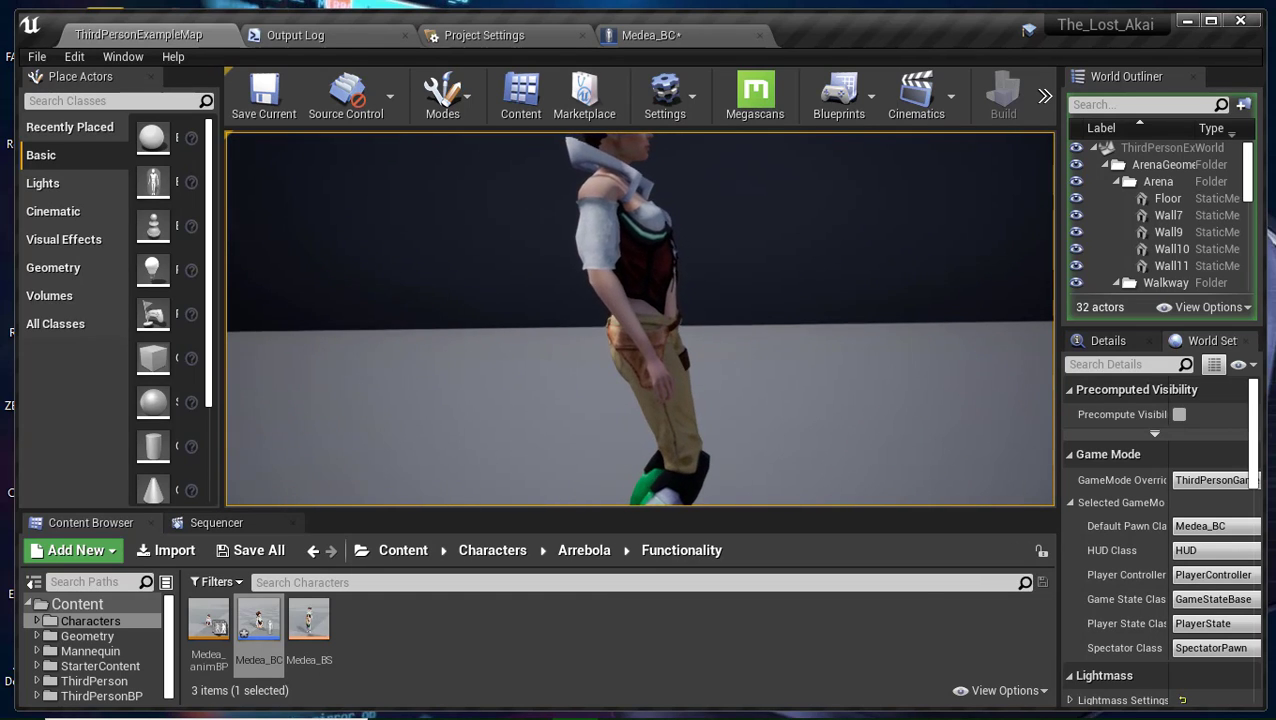
scroll(640, 318, "down", 3)
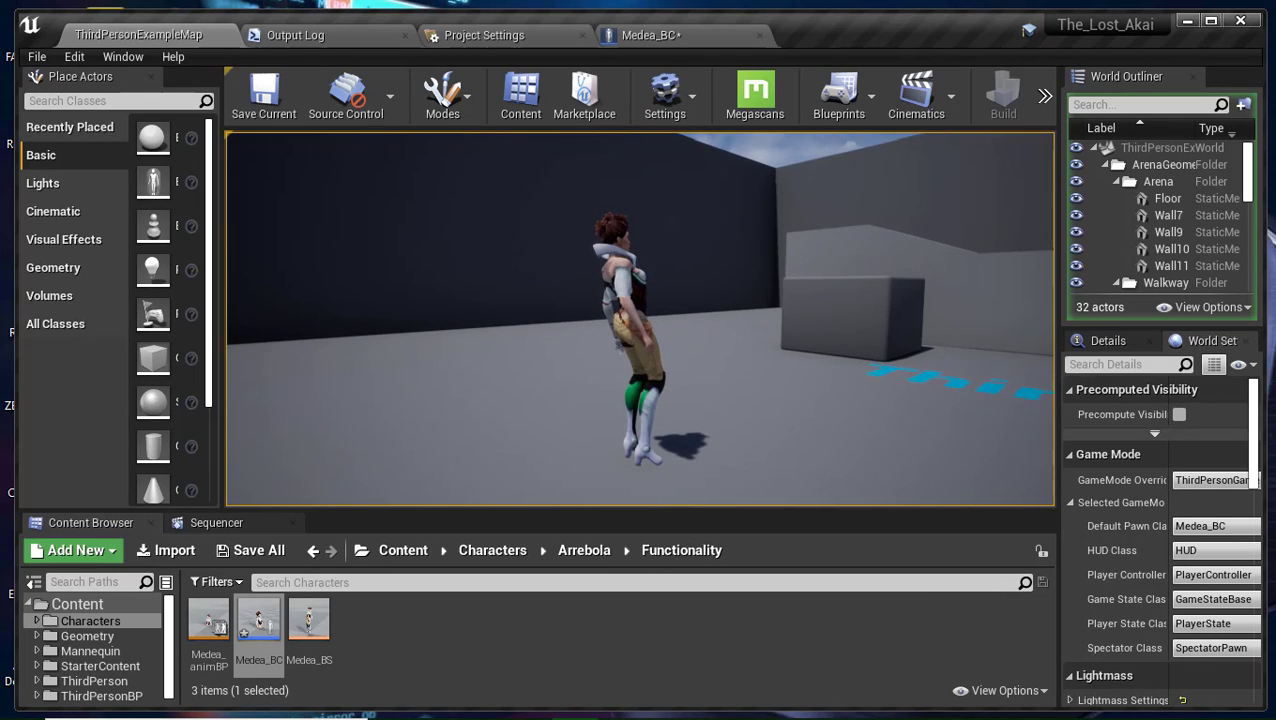
key("Escape")
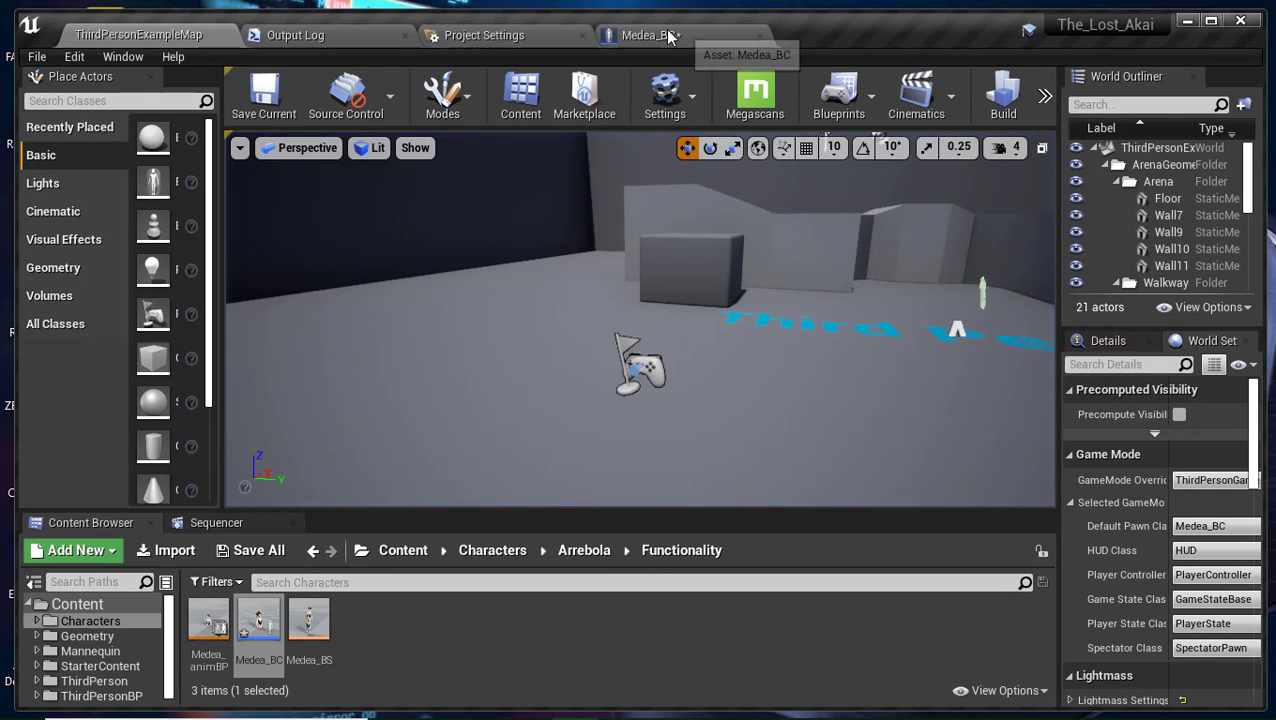
left_click(669, 36)
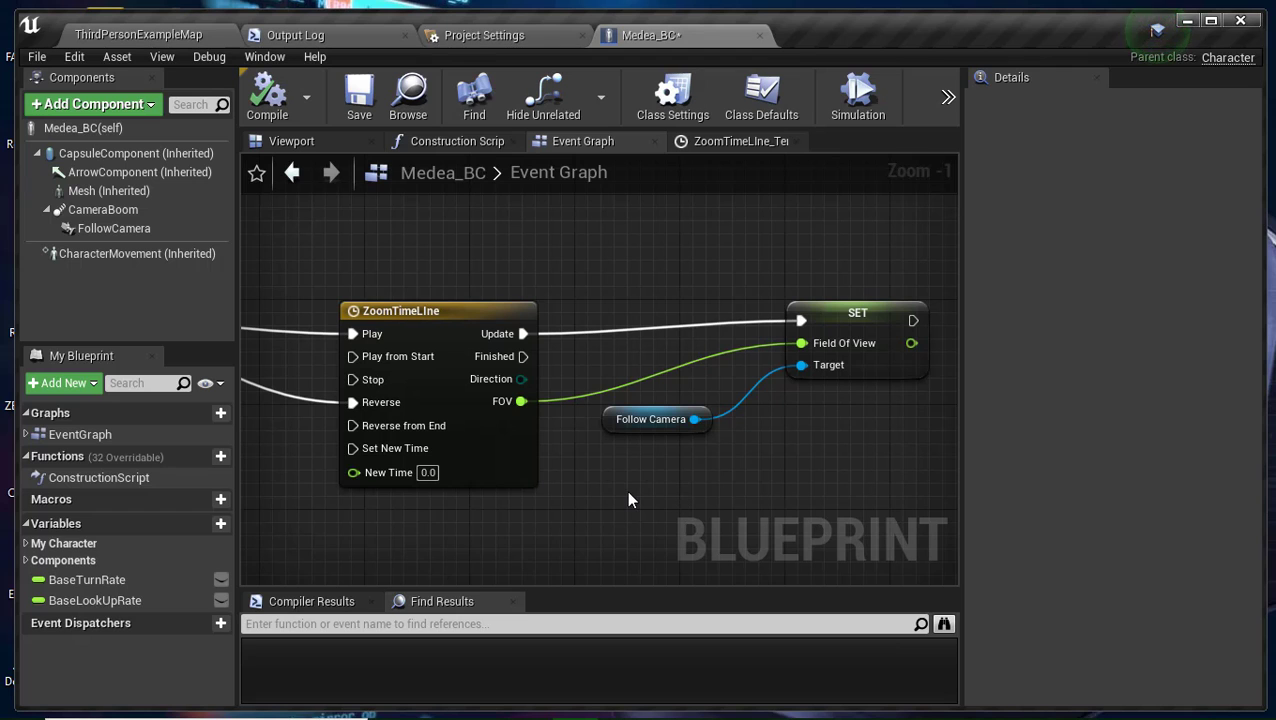
right_click_drag(628, 499, 713, 468)
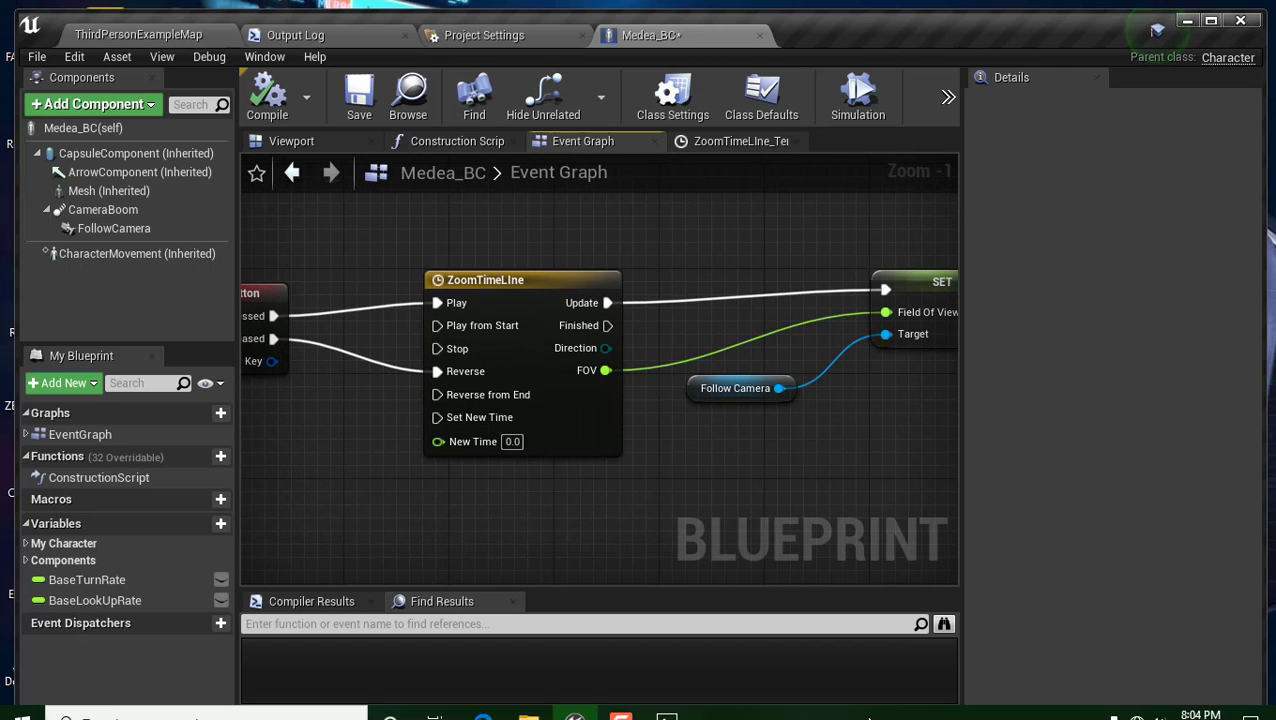
mouse_move(621, 700)
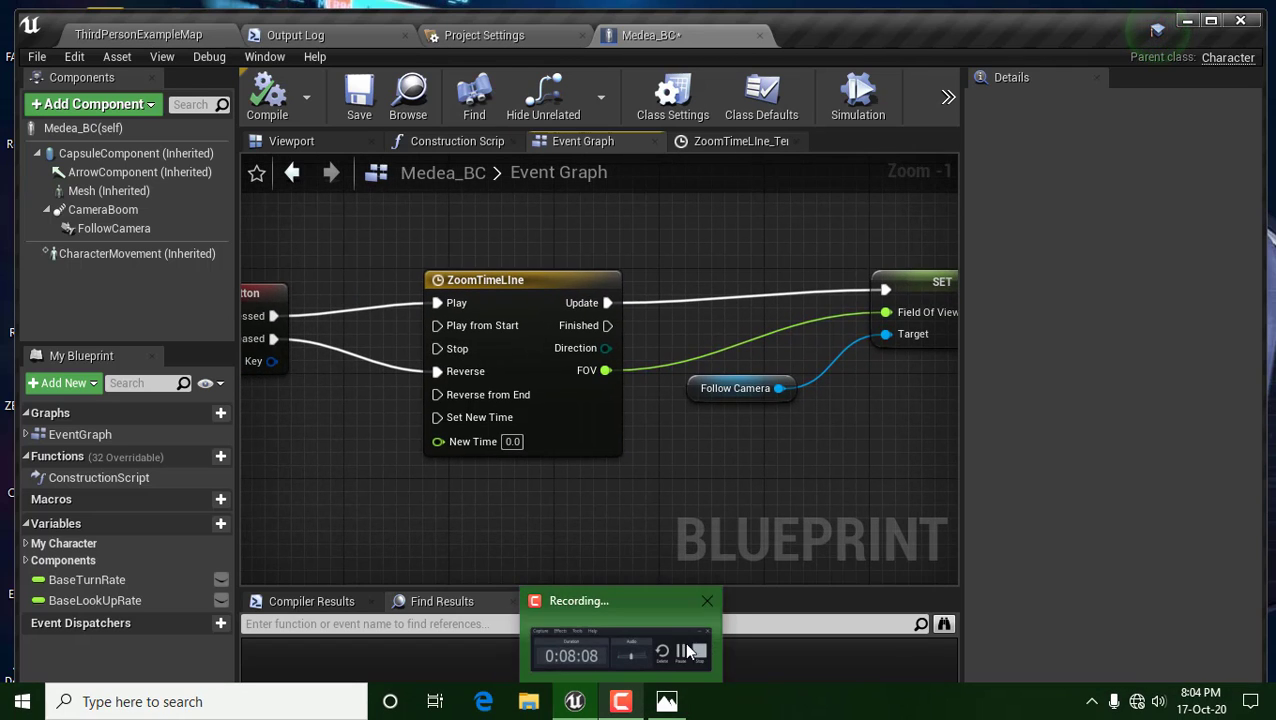
left_click(687, 652)
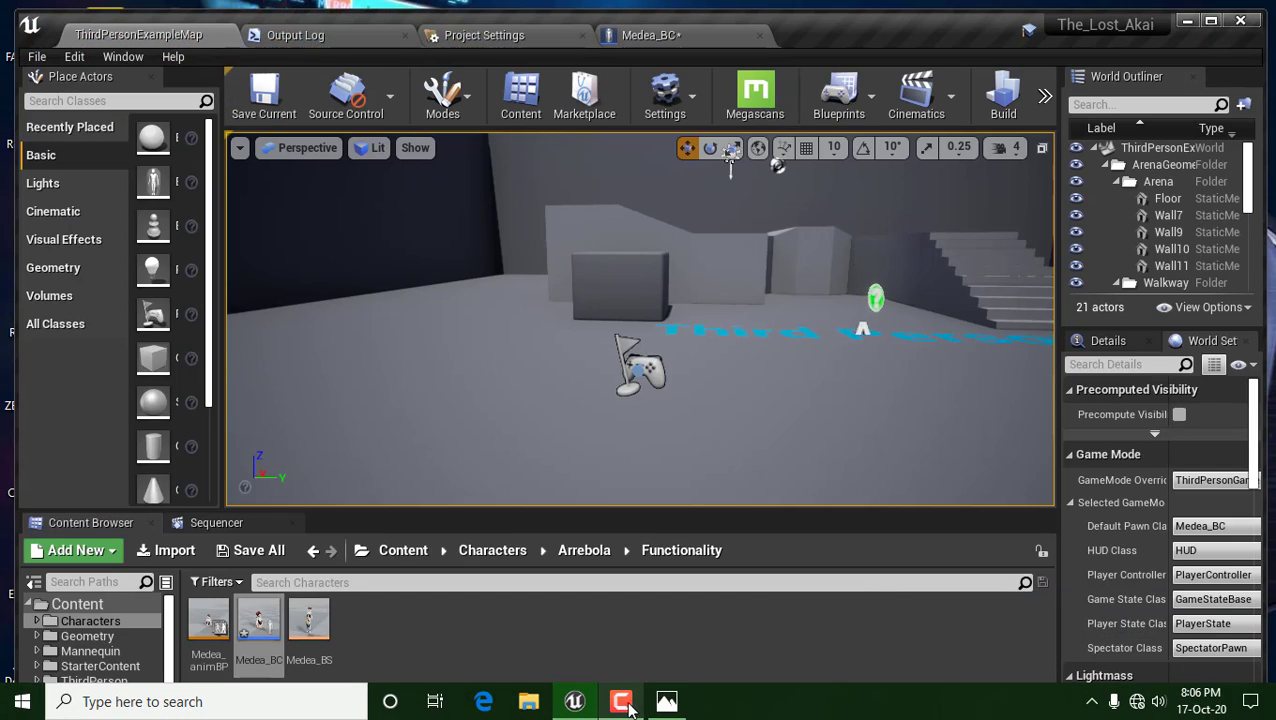
left_click(621, 706)
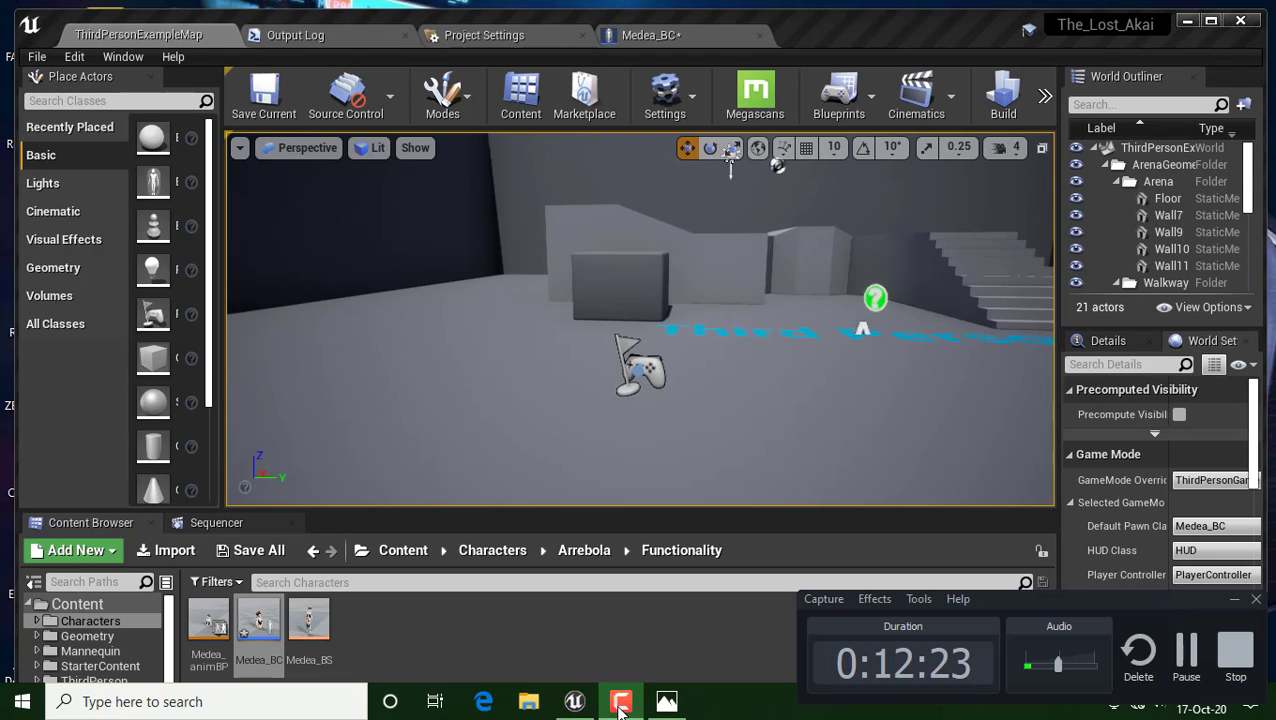
left_click(621, 706)
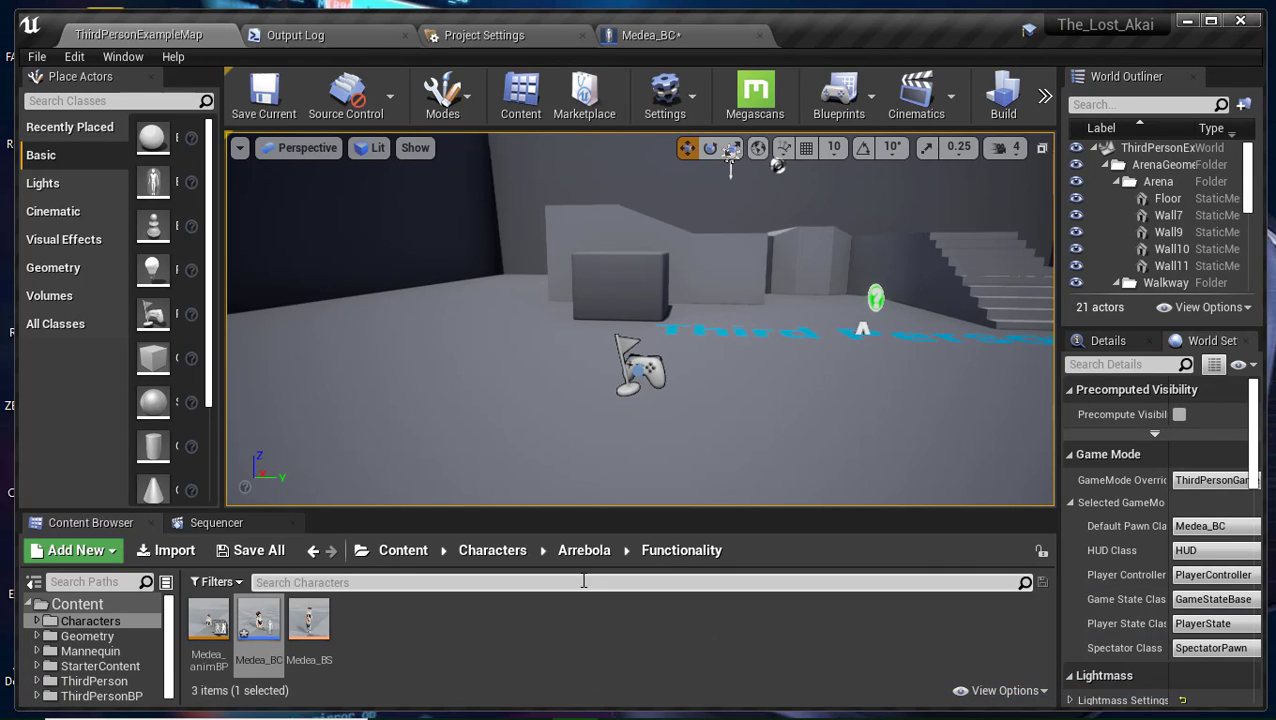
Open ZoomTimeLine's editor from Medea_BC's Event Graph and confirm its Length of 0.20.
left_click(667, 38)
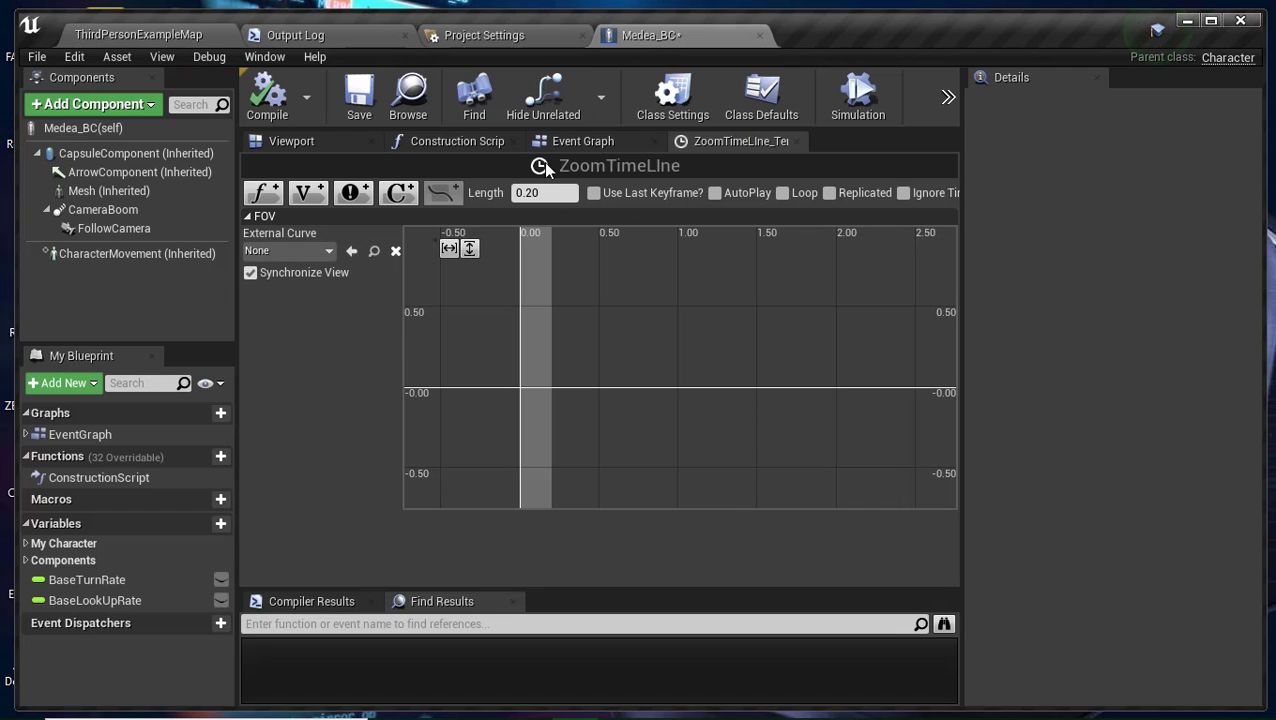
left_click(604, 147)
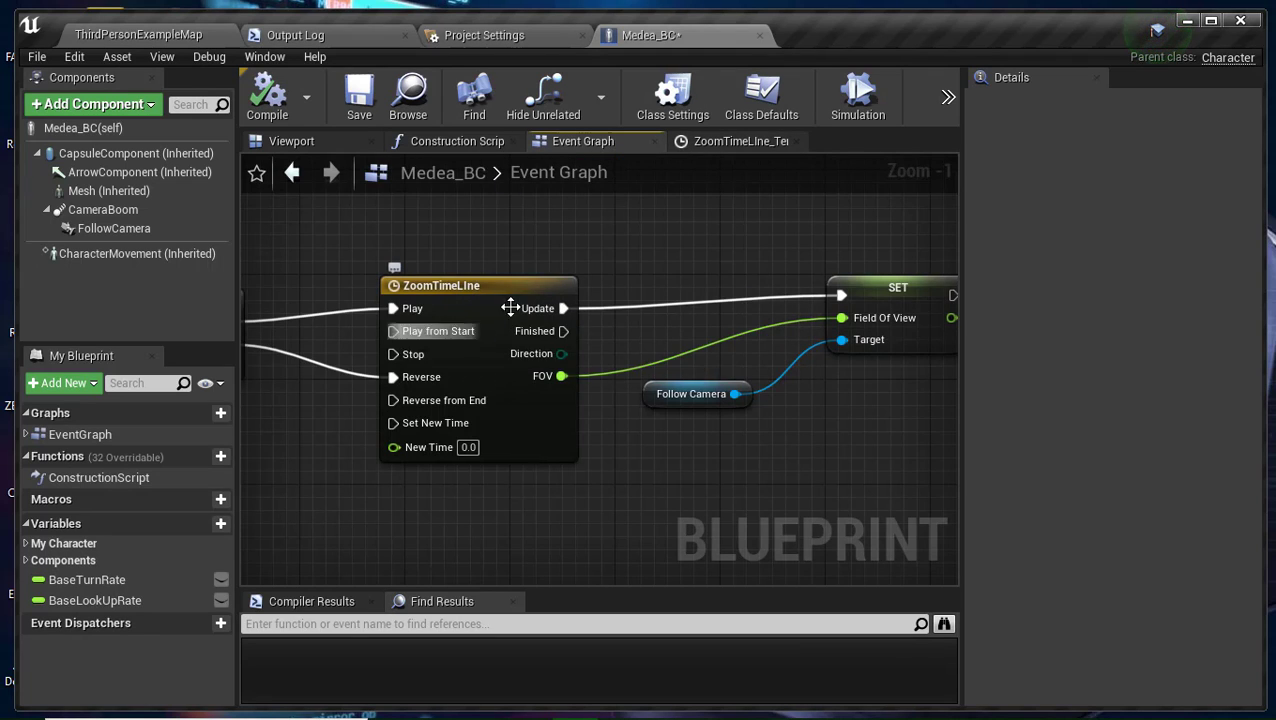
left_click(480, 313)
left_click(740, 141)
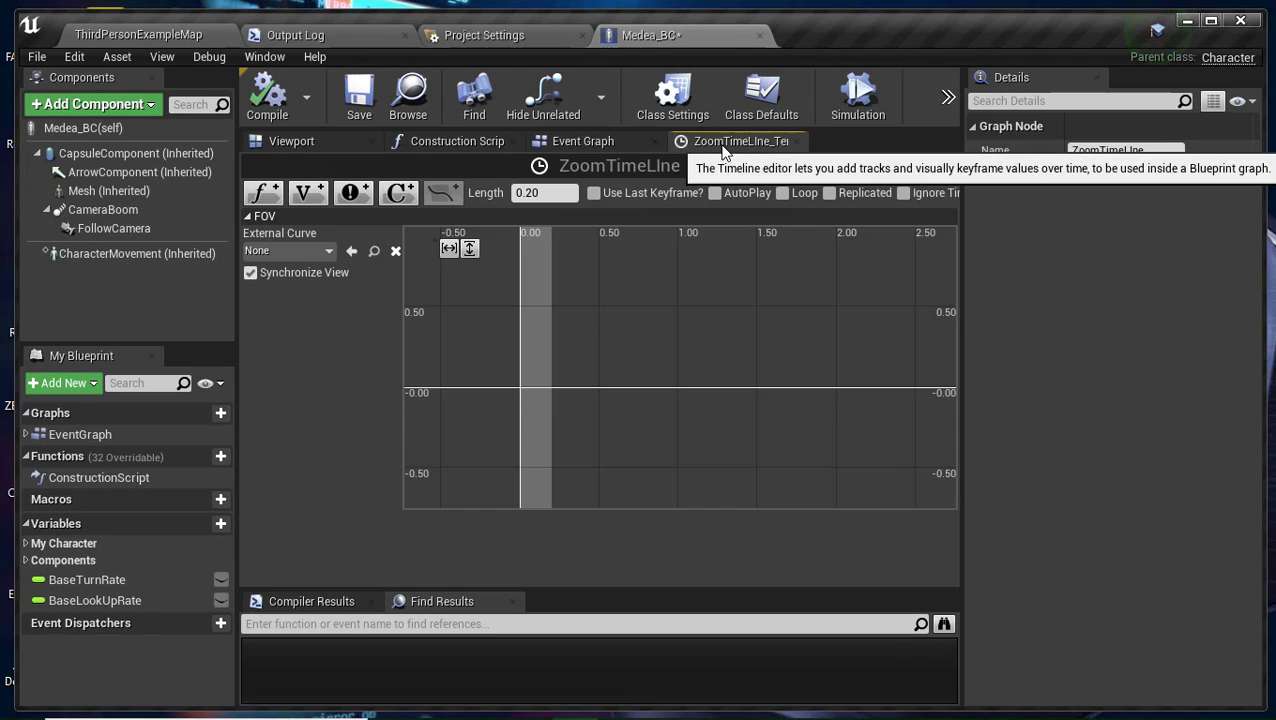
left_click(543, 192)
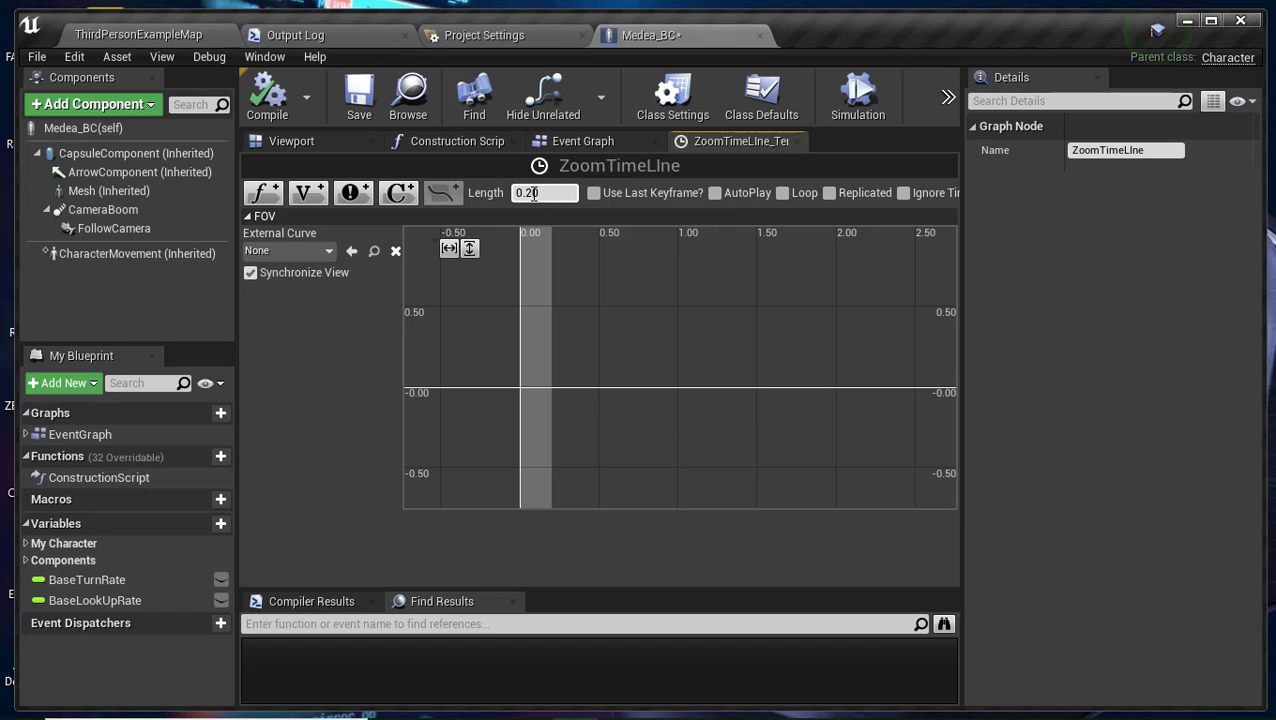
key("Return")
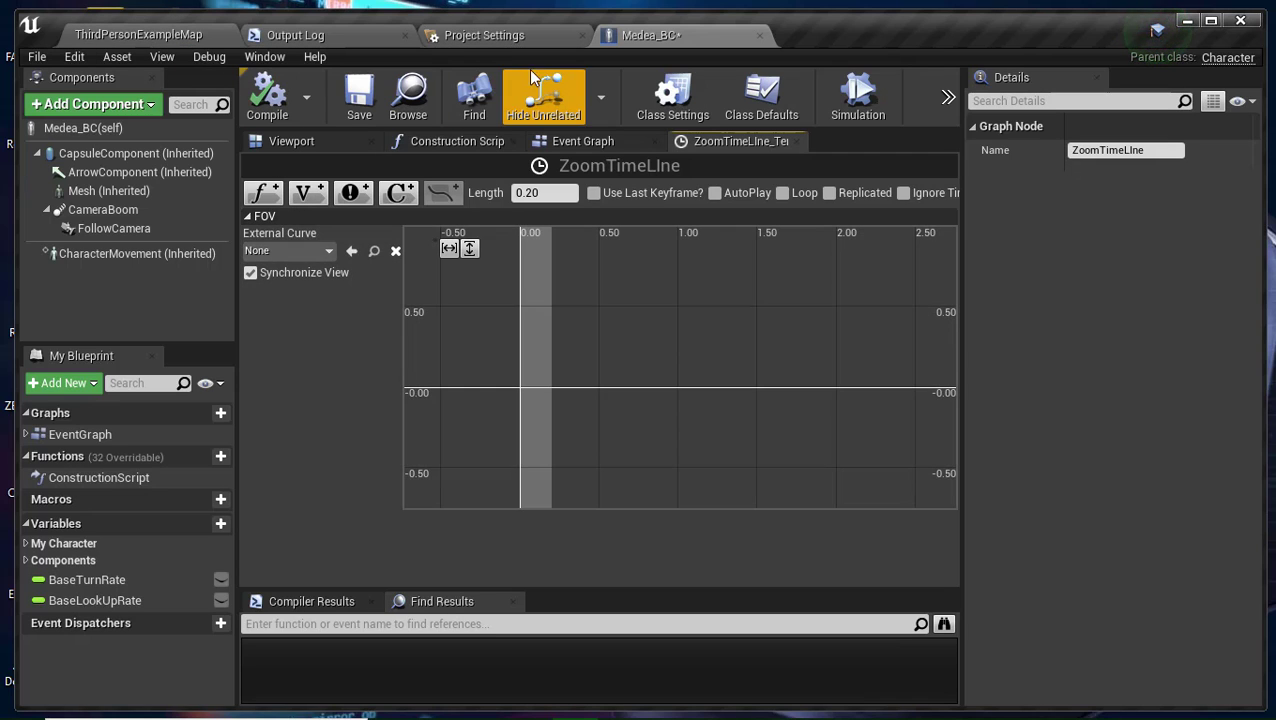
left_click(577, 146)
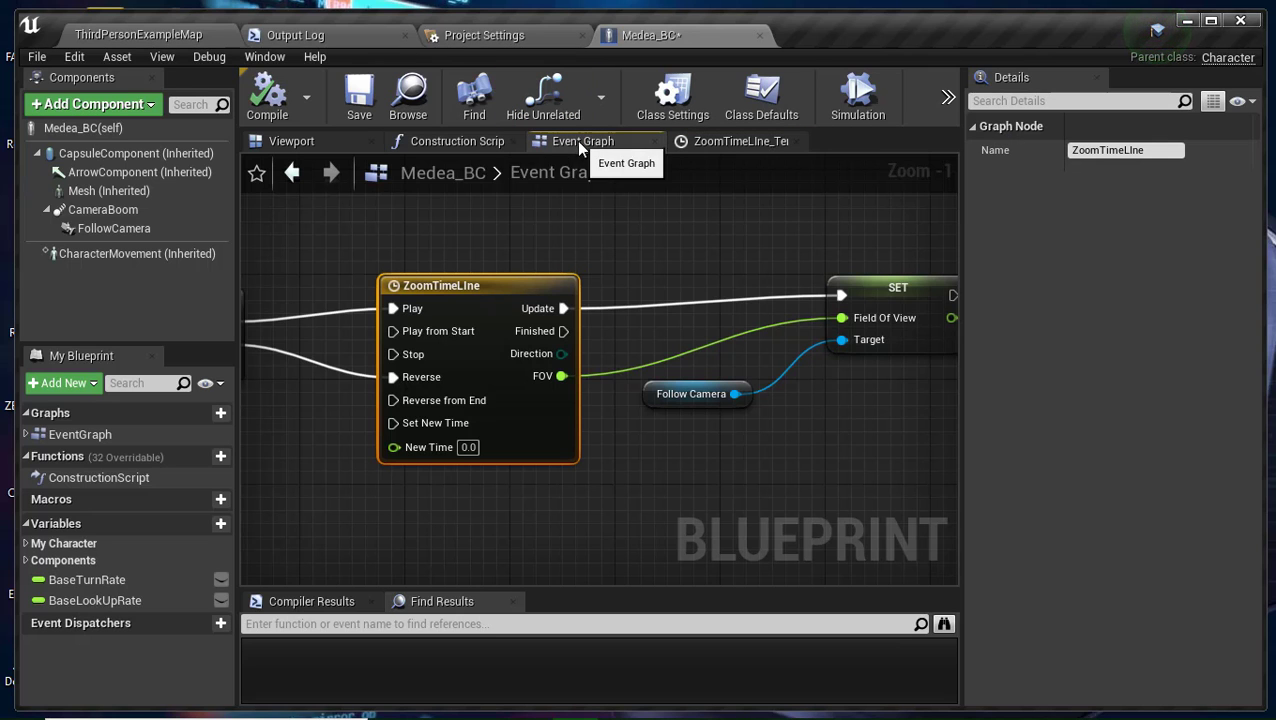
right_click_drag(581, 490, 783, 487)
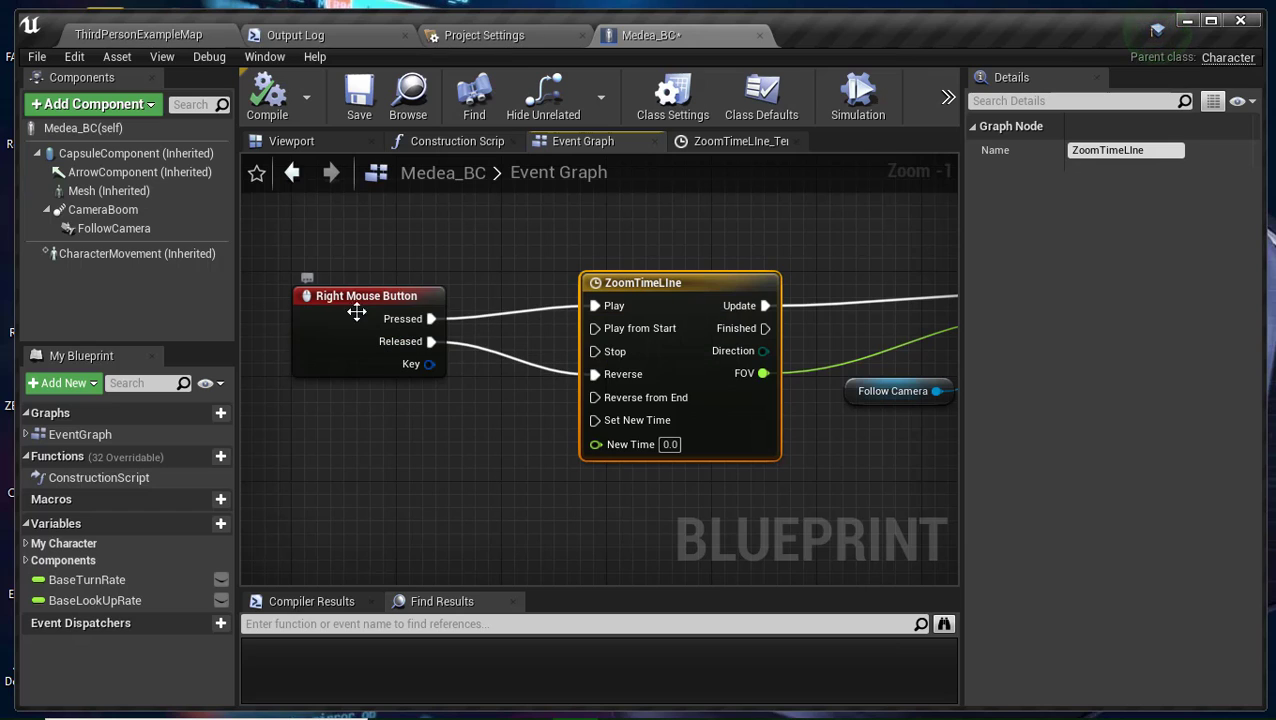
right_click_drag(688, 306, 549, 303)
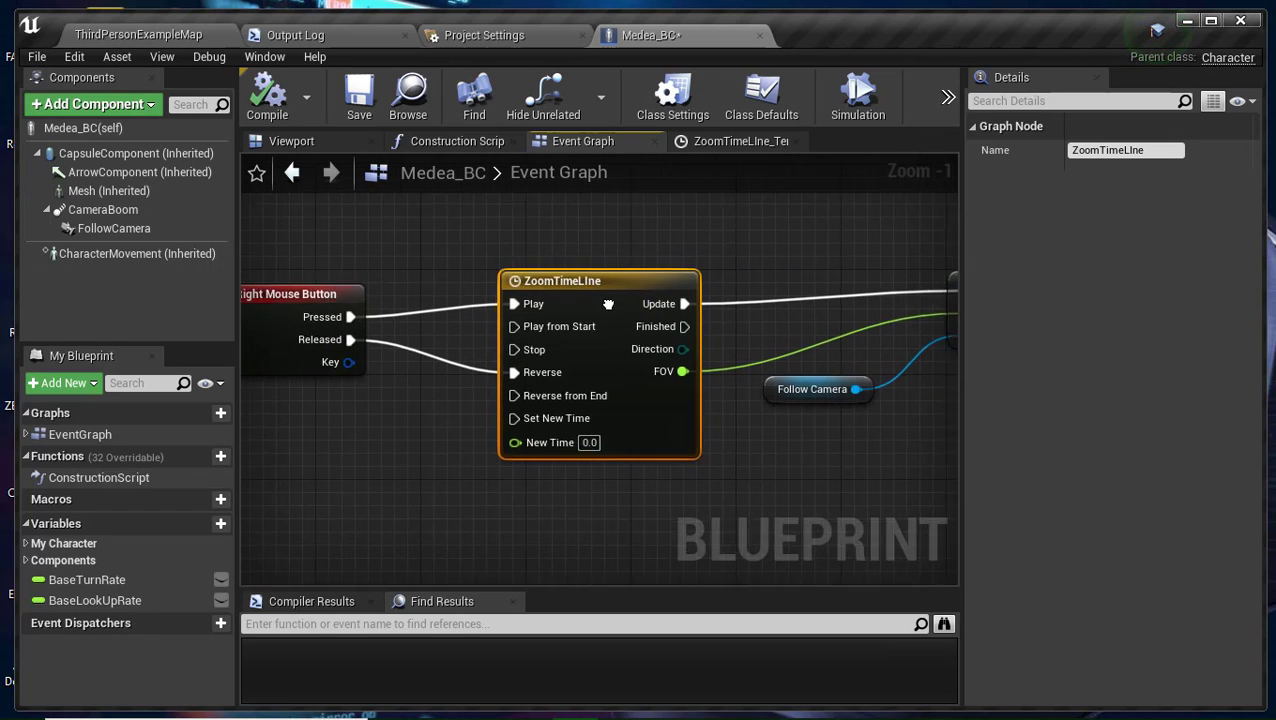
mouse_move(808, 455)
right_mouse_down()
mouse_move(664, 441)
mouse_move(730, 418)
right_mouse_up()
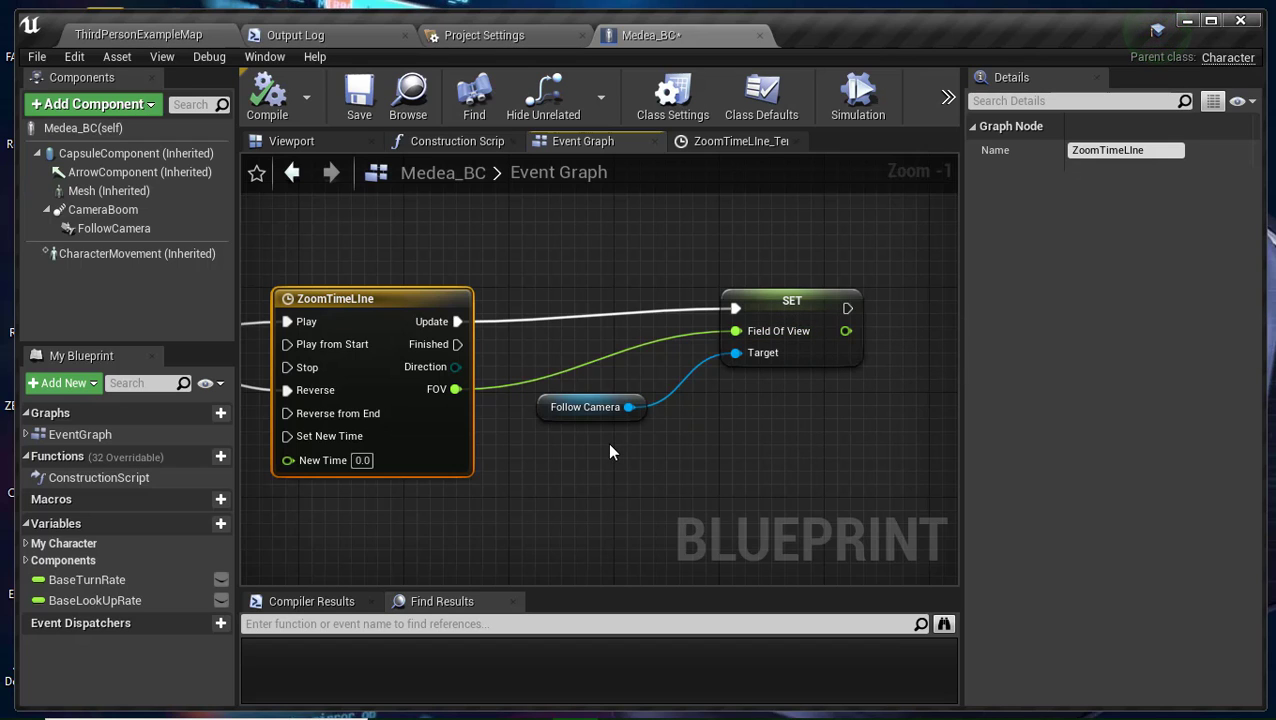
right_click_drag(611, 452, 674, 474)
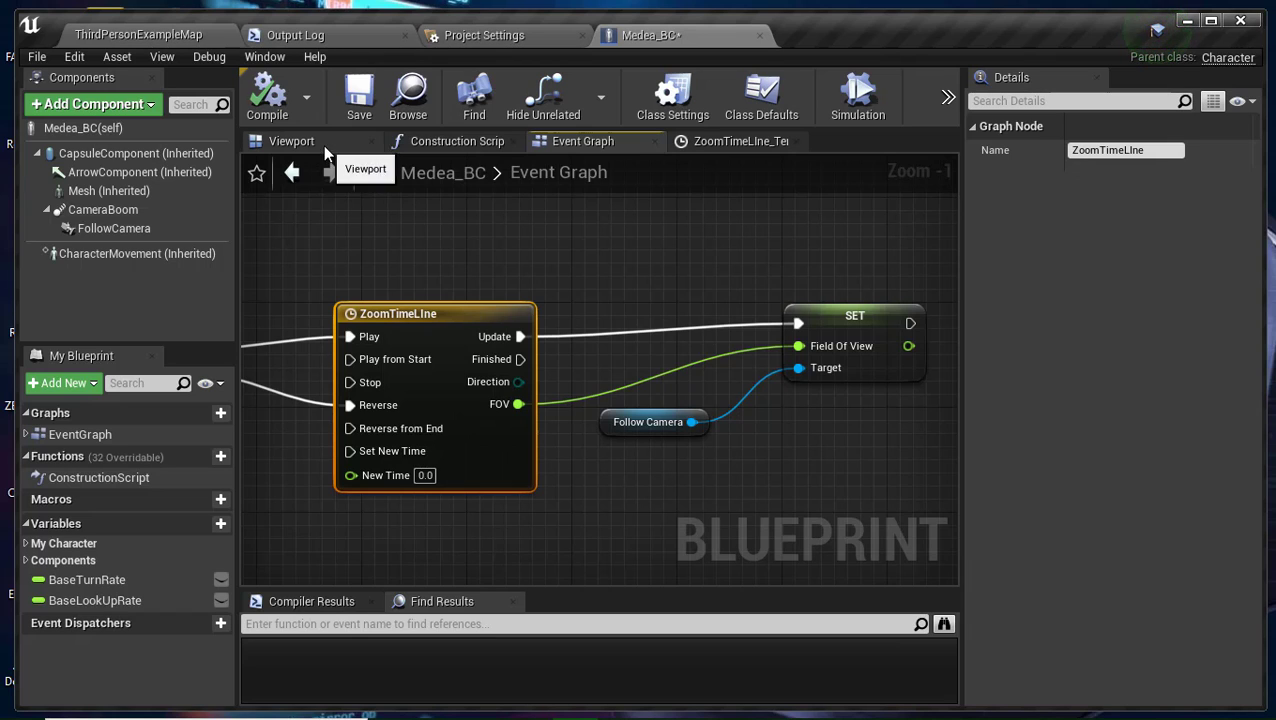
left_click(290, 141)
Select FollowCamera and move it up and sideways to about Y 48, Z 61.
right_click_drag(490, 347, 400, 330)
right_click_drag(481, 330, 481, 316)
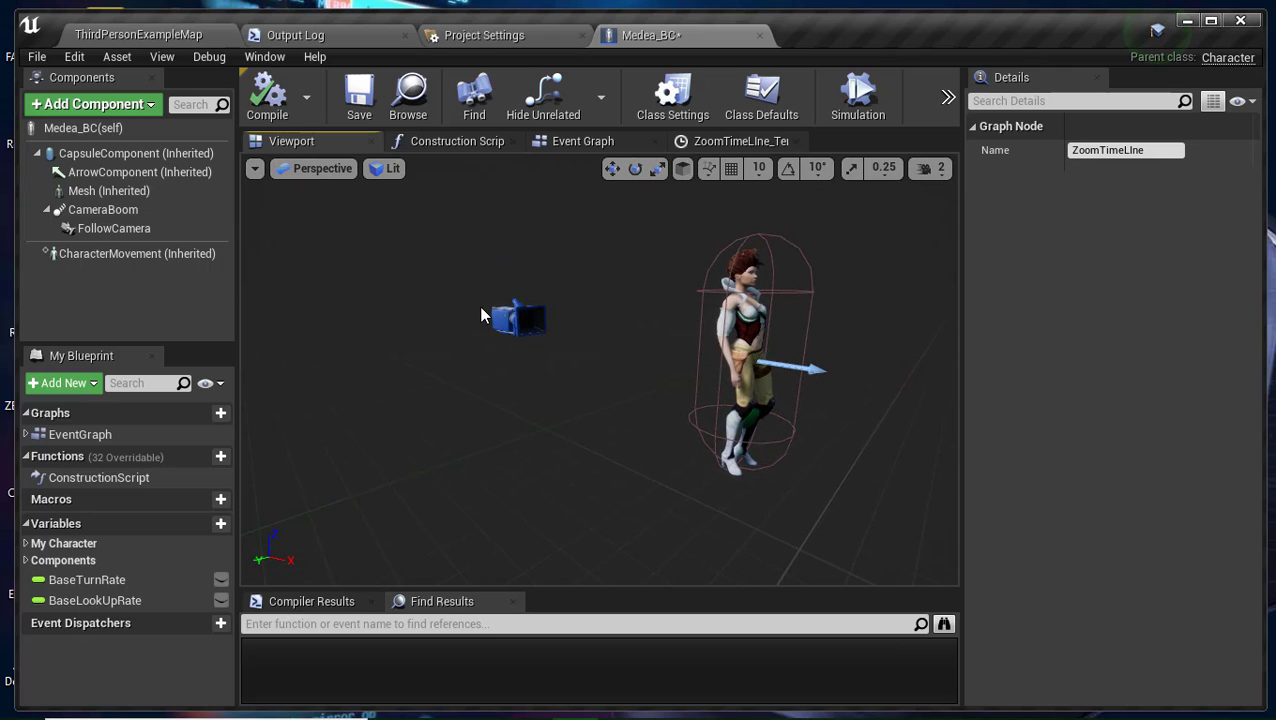
left_click(510, 318)
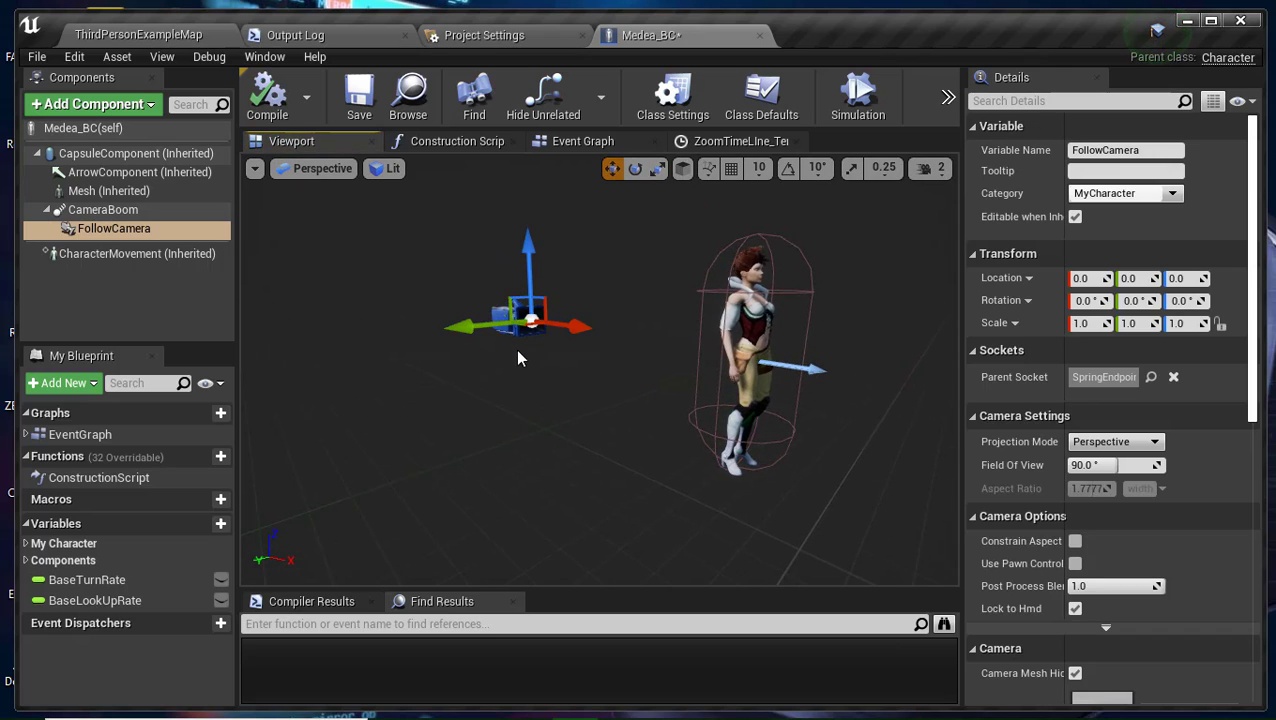
left_click_drag(534, 270, 536, 216)
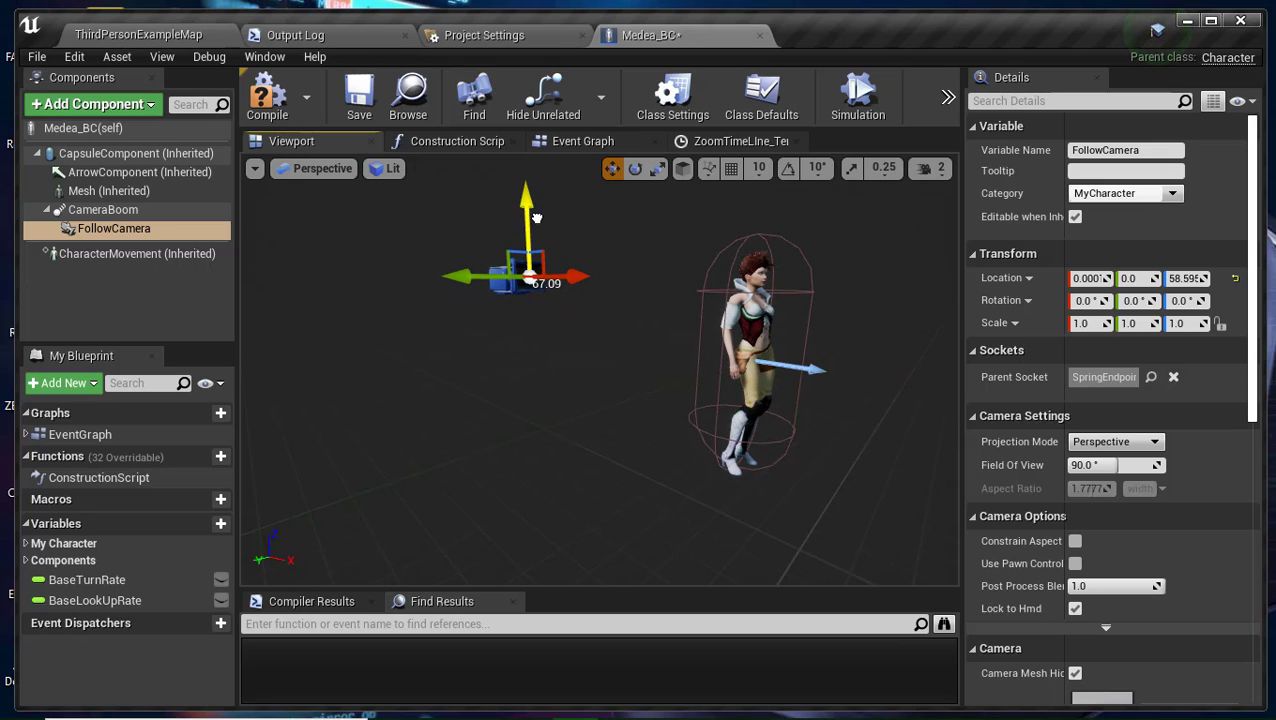
left_click_drag(472, 275, 443, 282)
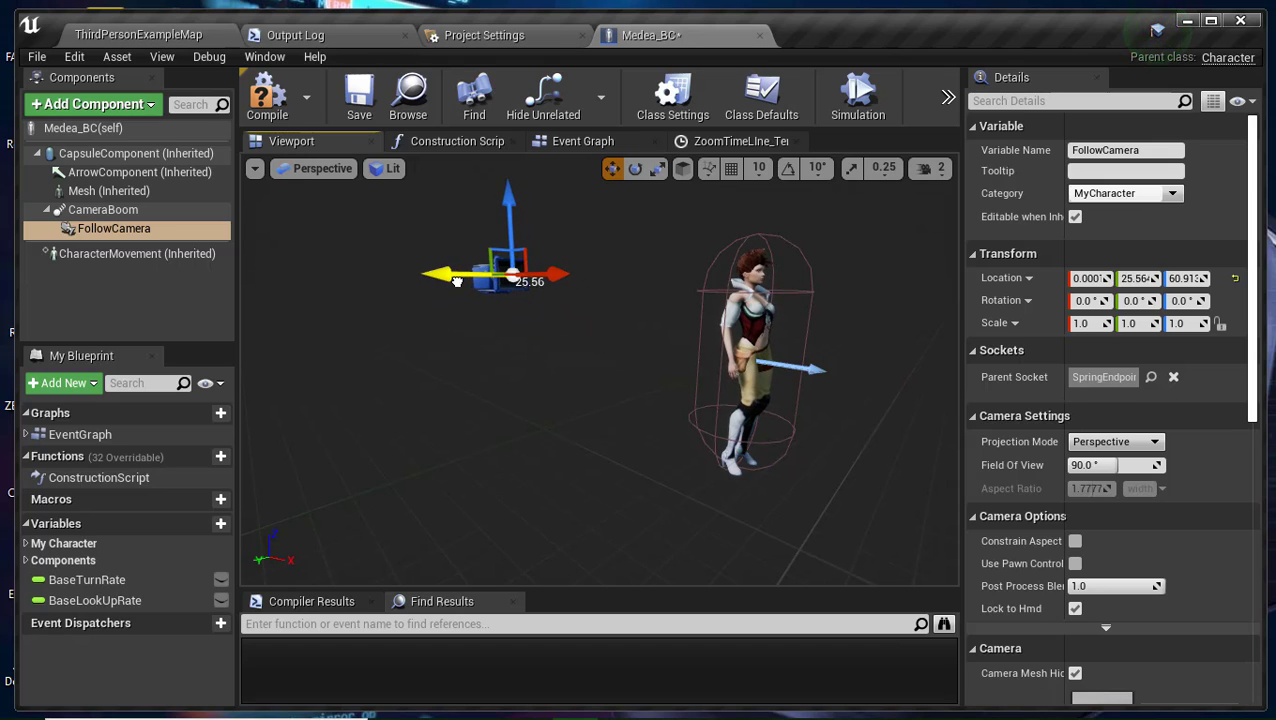
left_click_drag(443, 282, 435, 282)
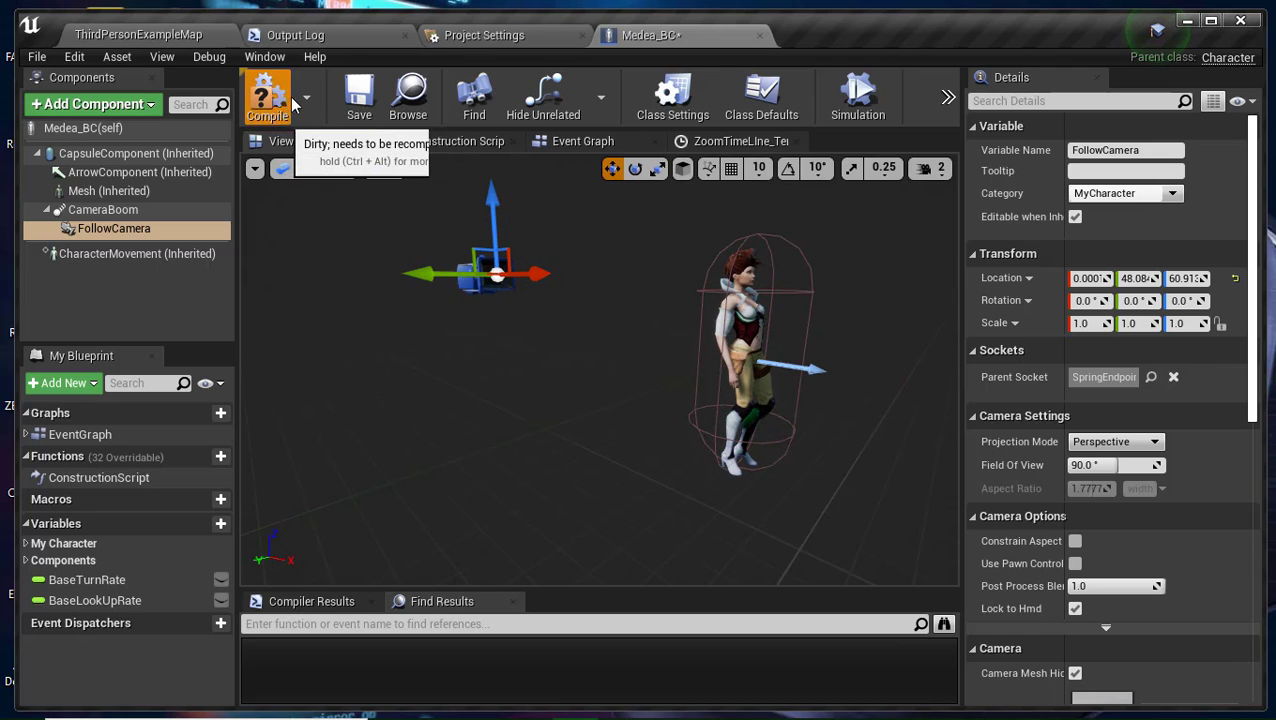
left_click(172, 36)
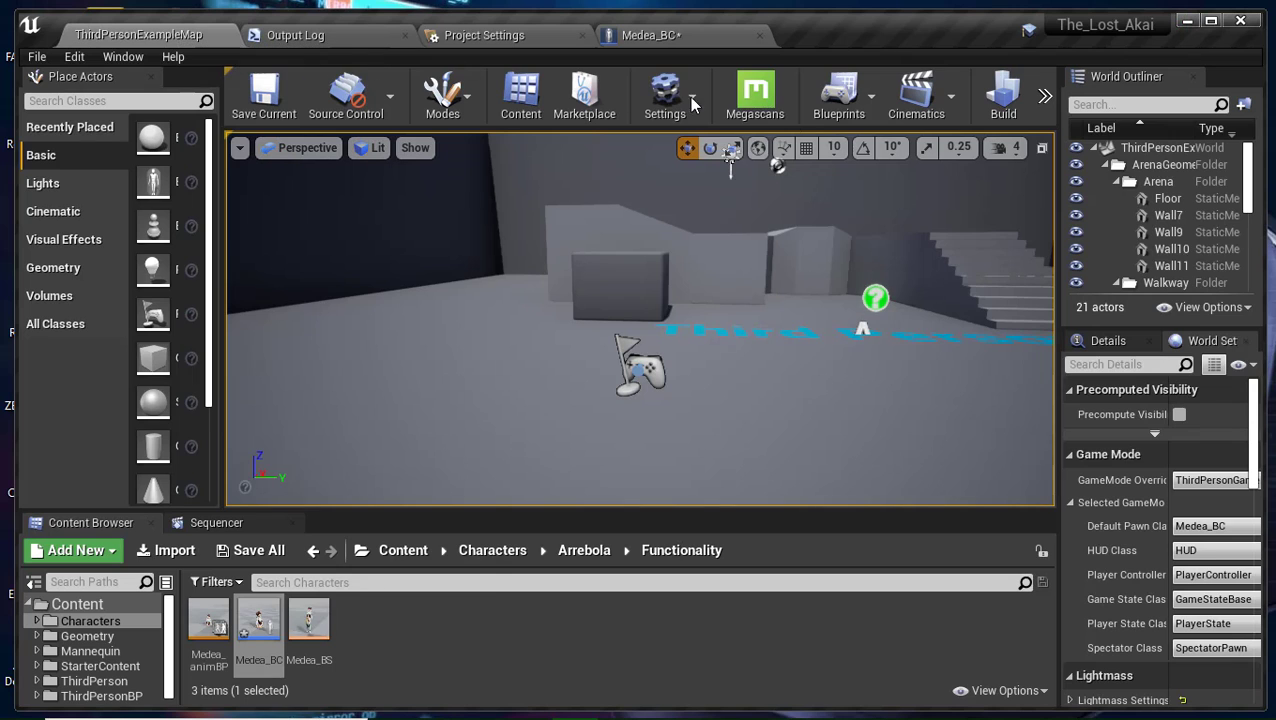
Start Play-in-Editor and walk Medea toward the stairs and the pickup.
left_click(1043, 97)
left_click(1067, 183)
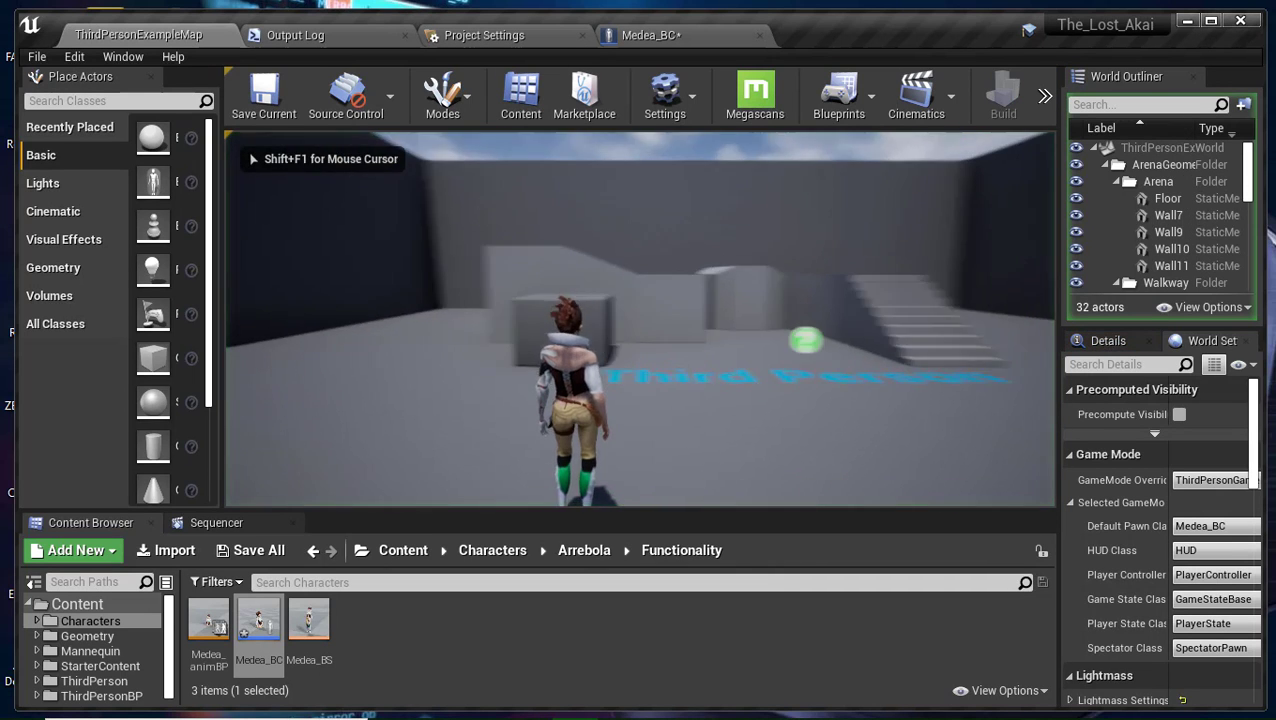
key("s")
key("w")
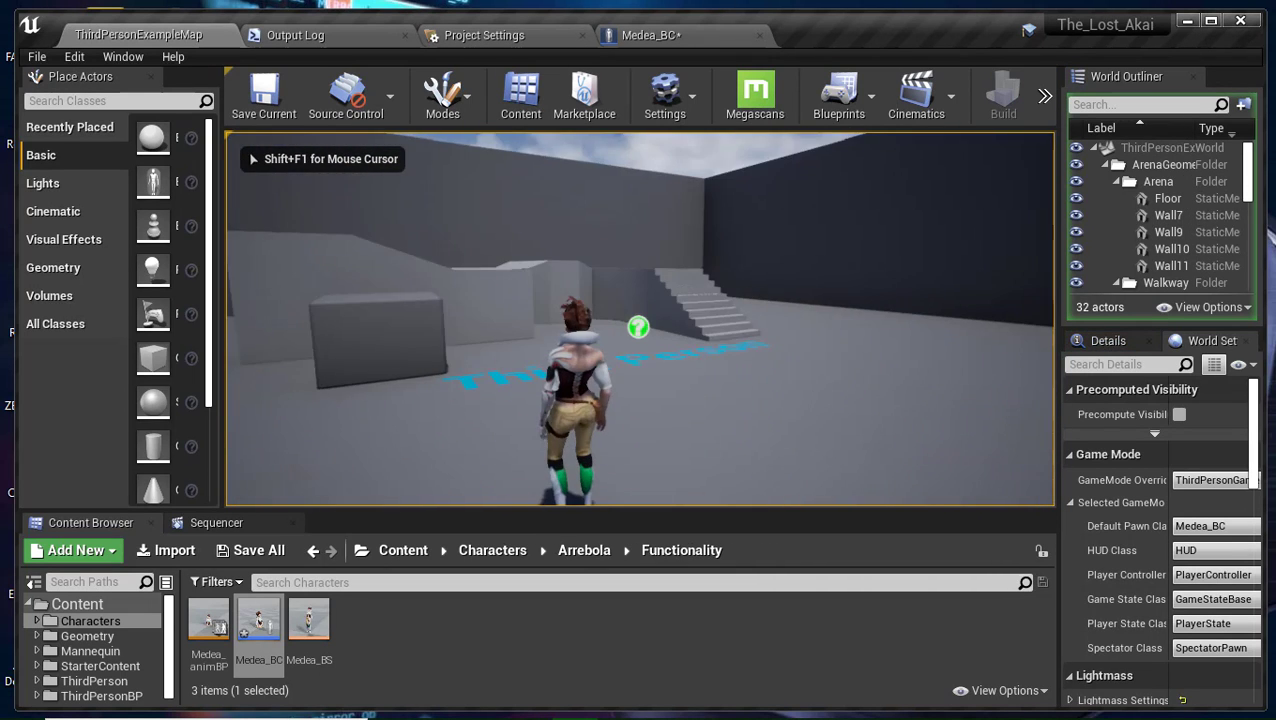
key("s")
key("w")
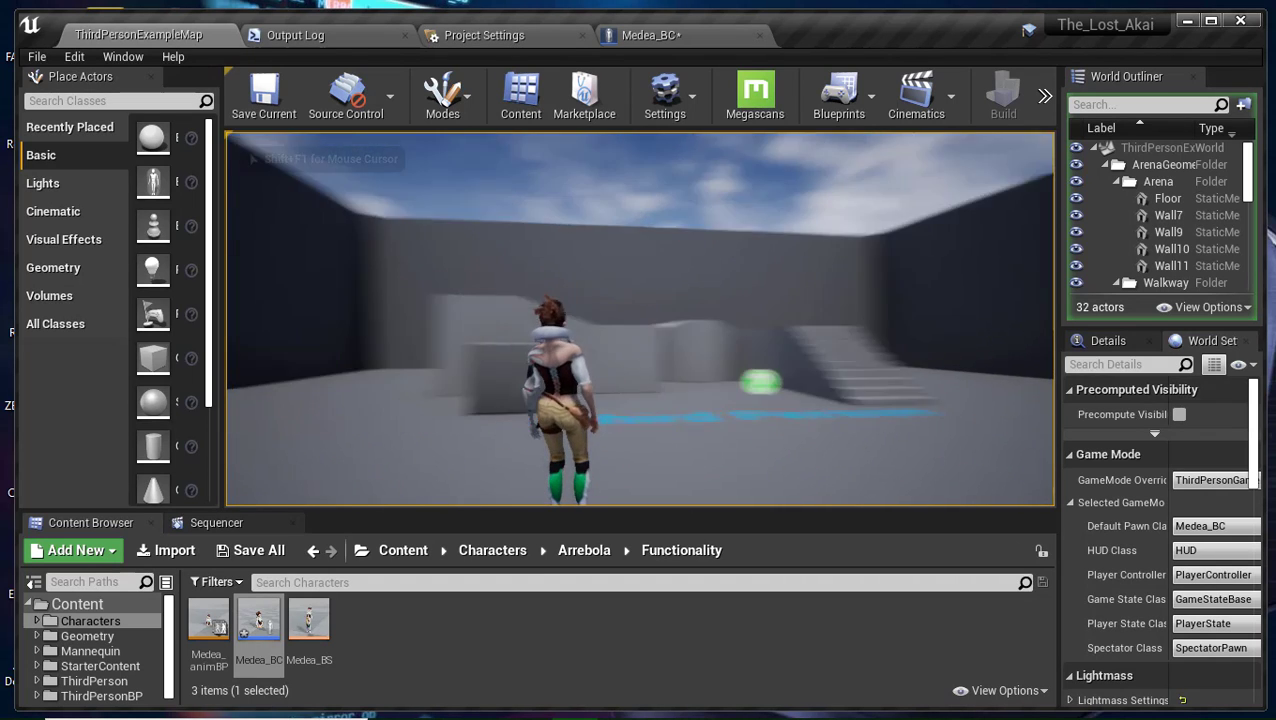
key("w")
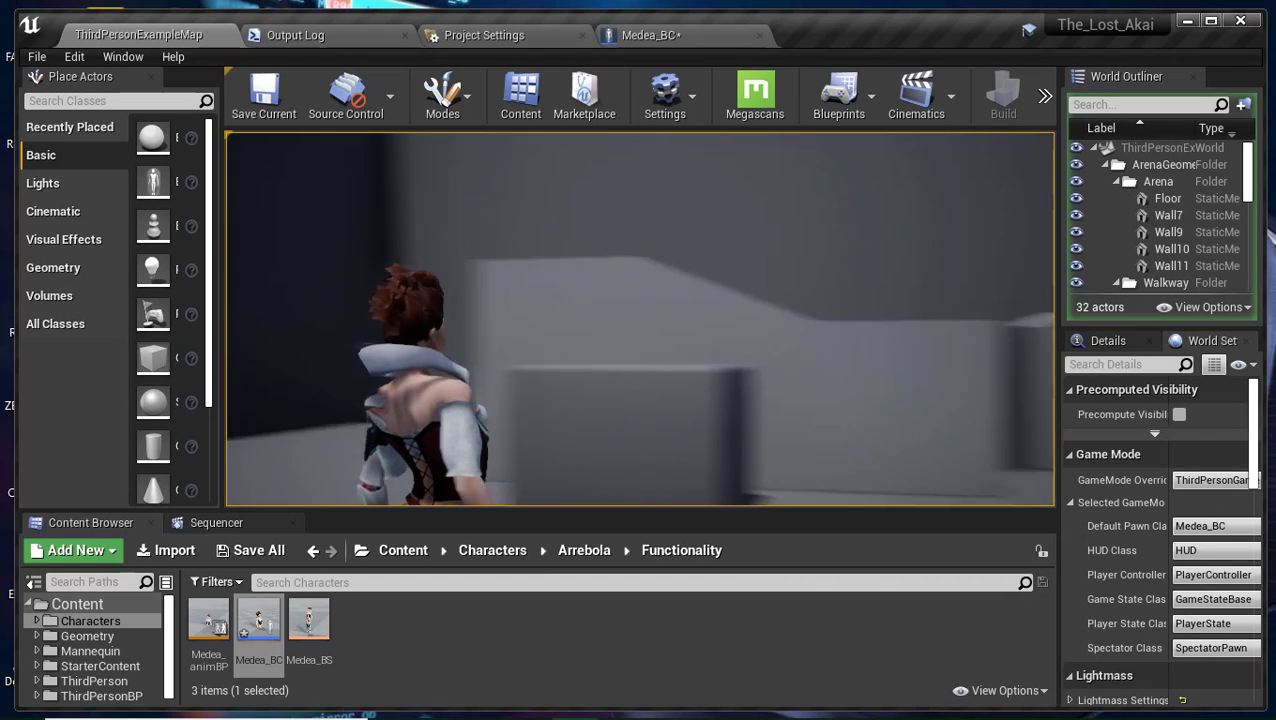
key("w")
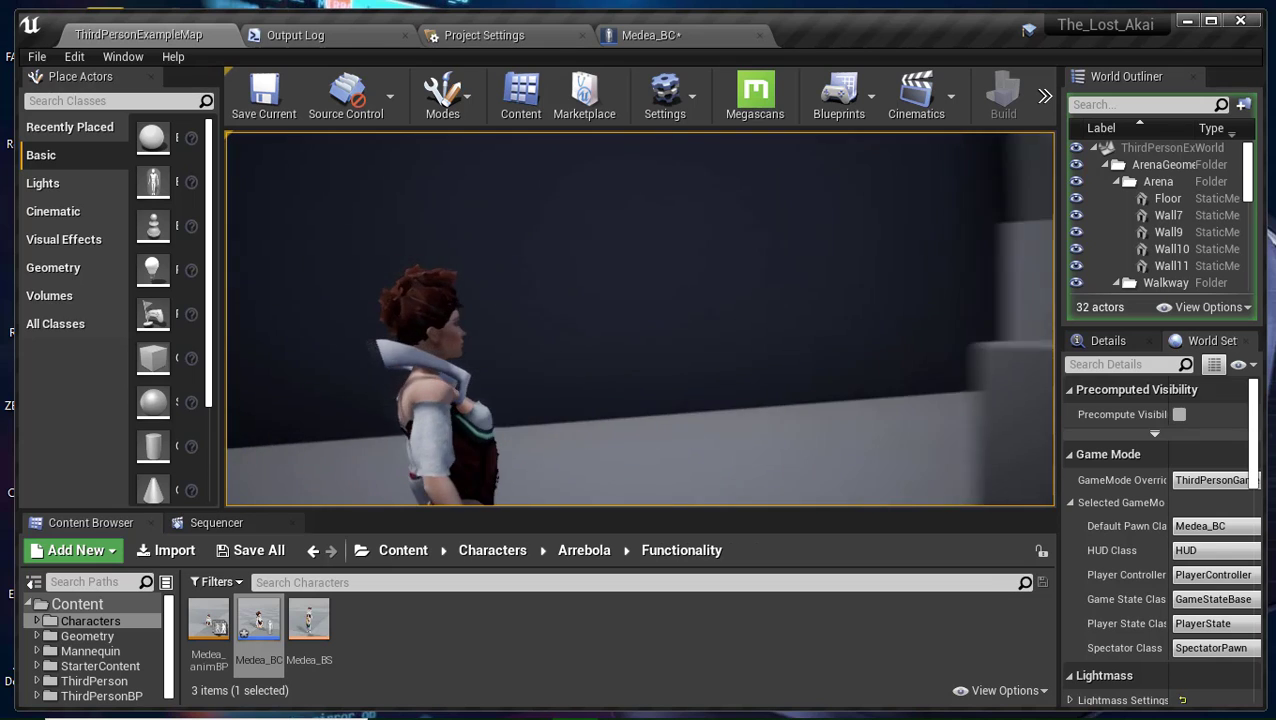
key("w")
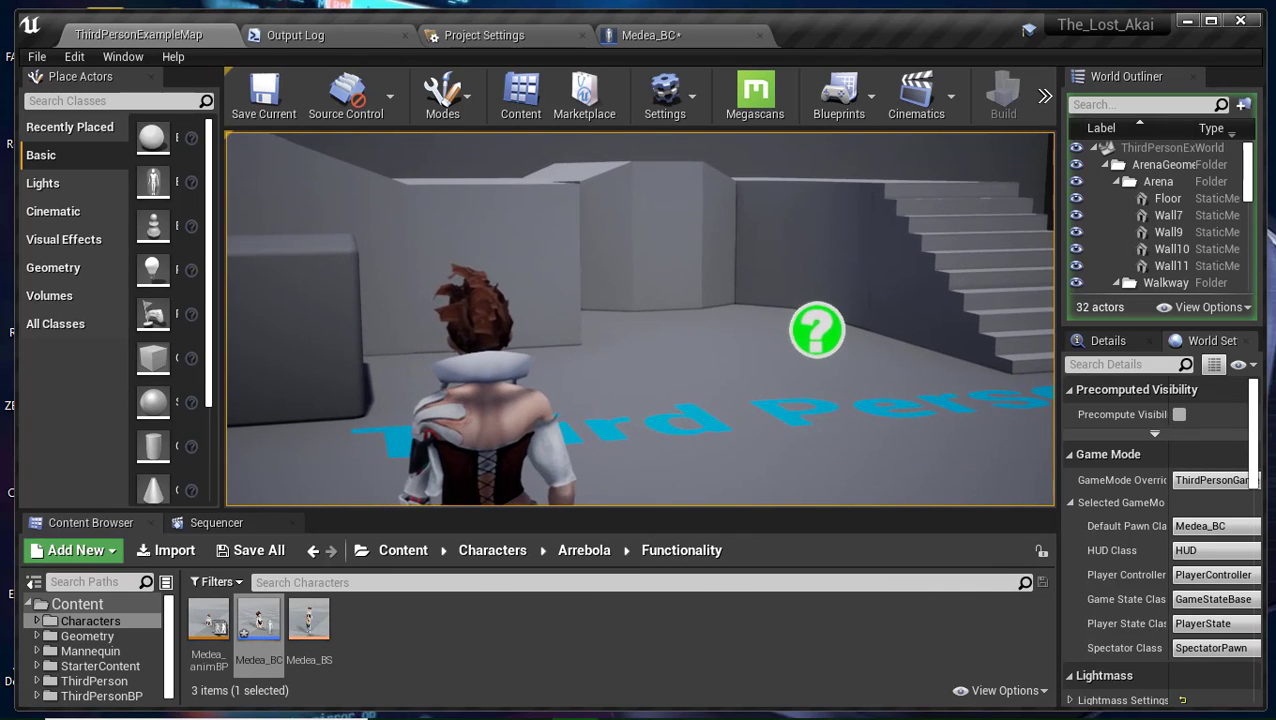
key("w")
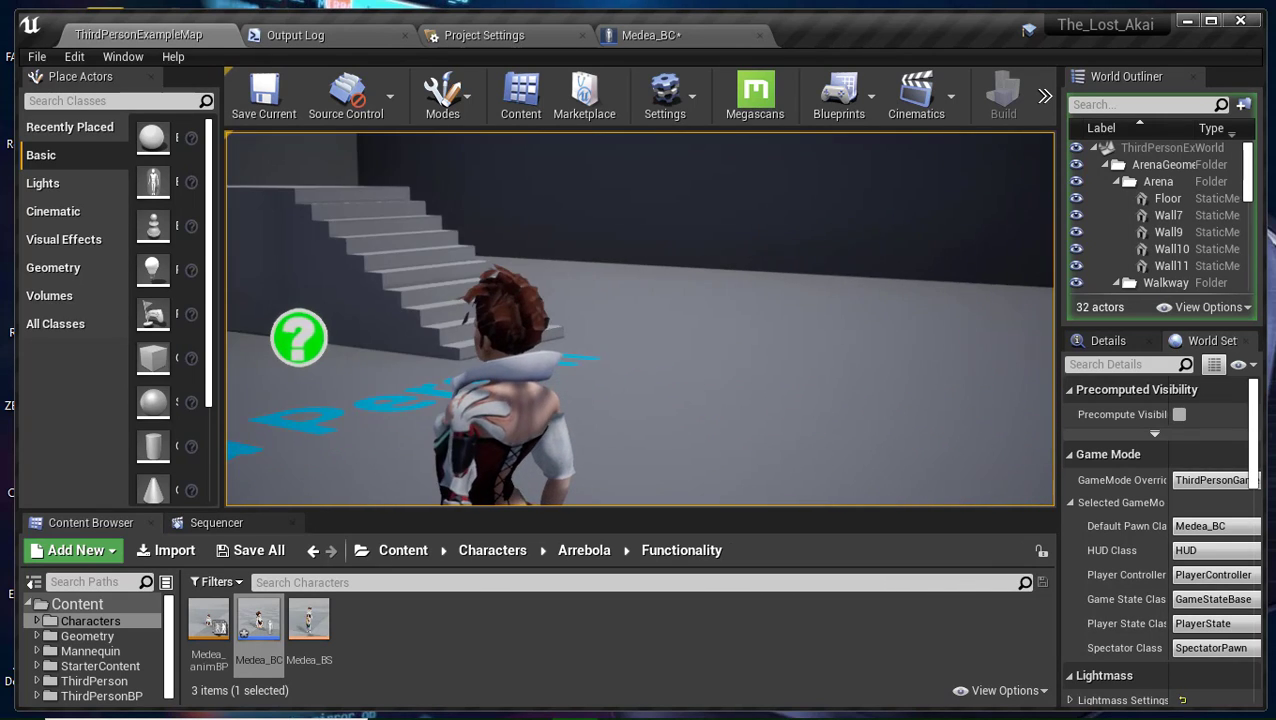
key("w")
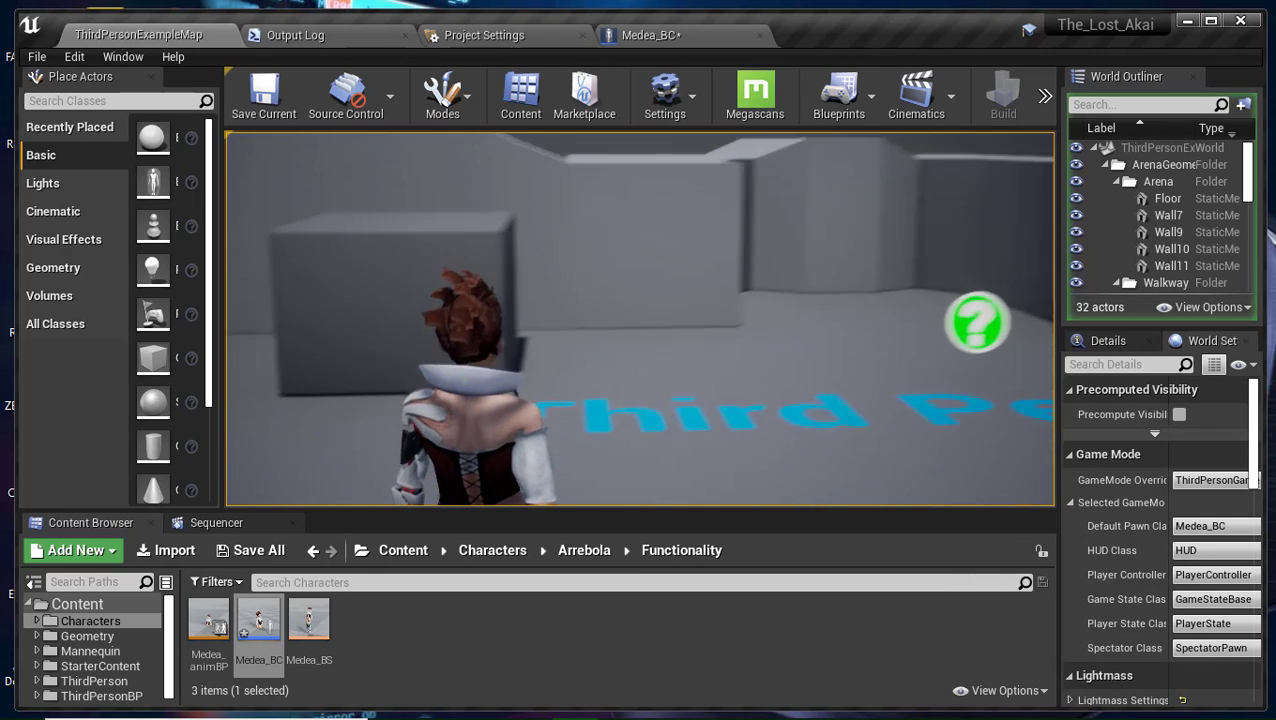
Turn and run the character toward the stairs and grey box, then stop with Esc.
key("s")
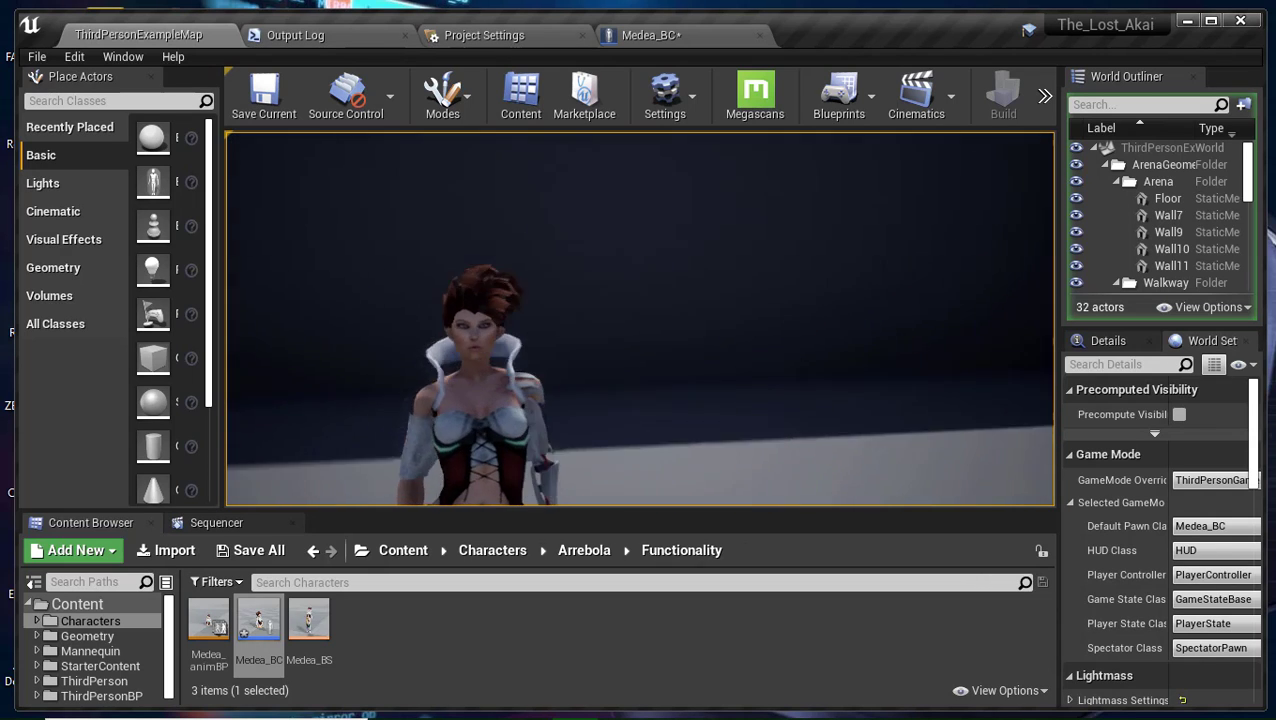
key("a")
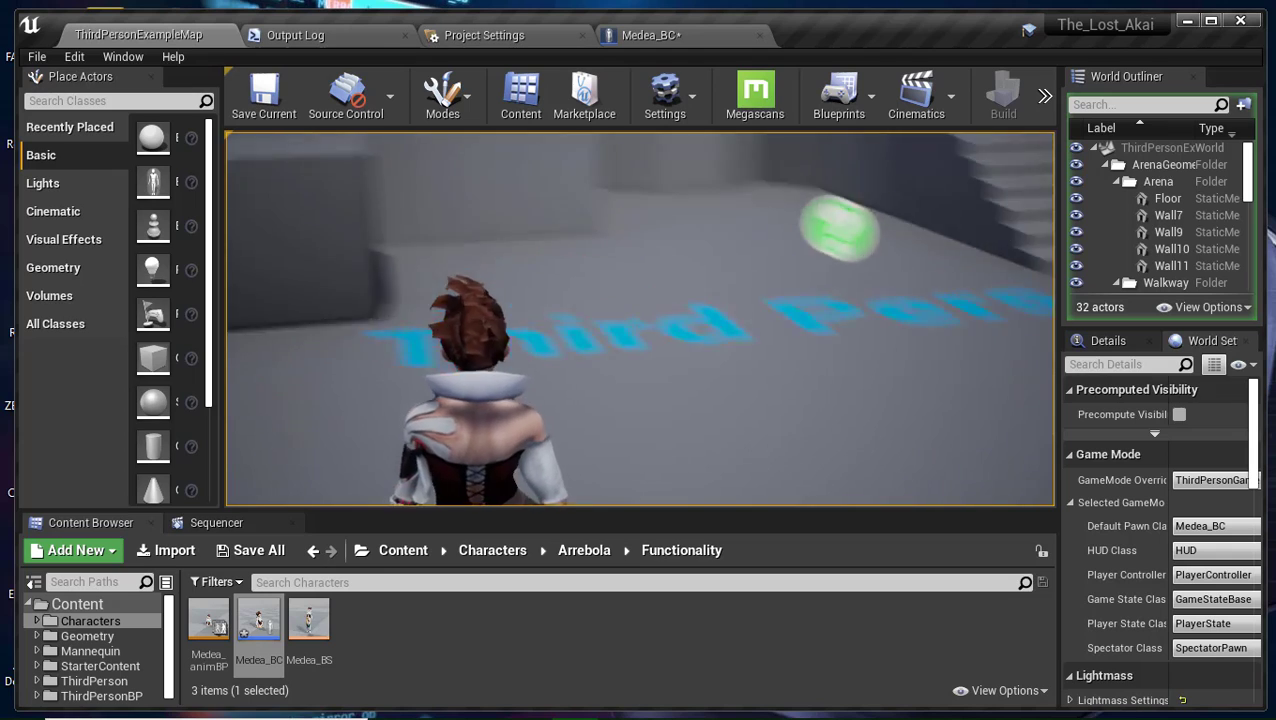
key("w")
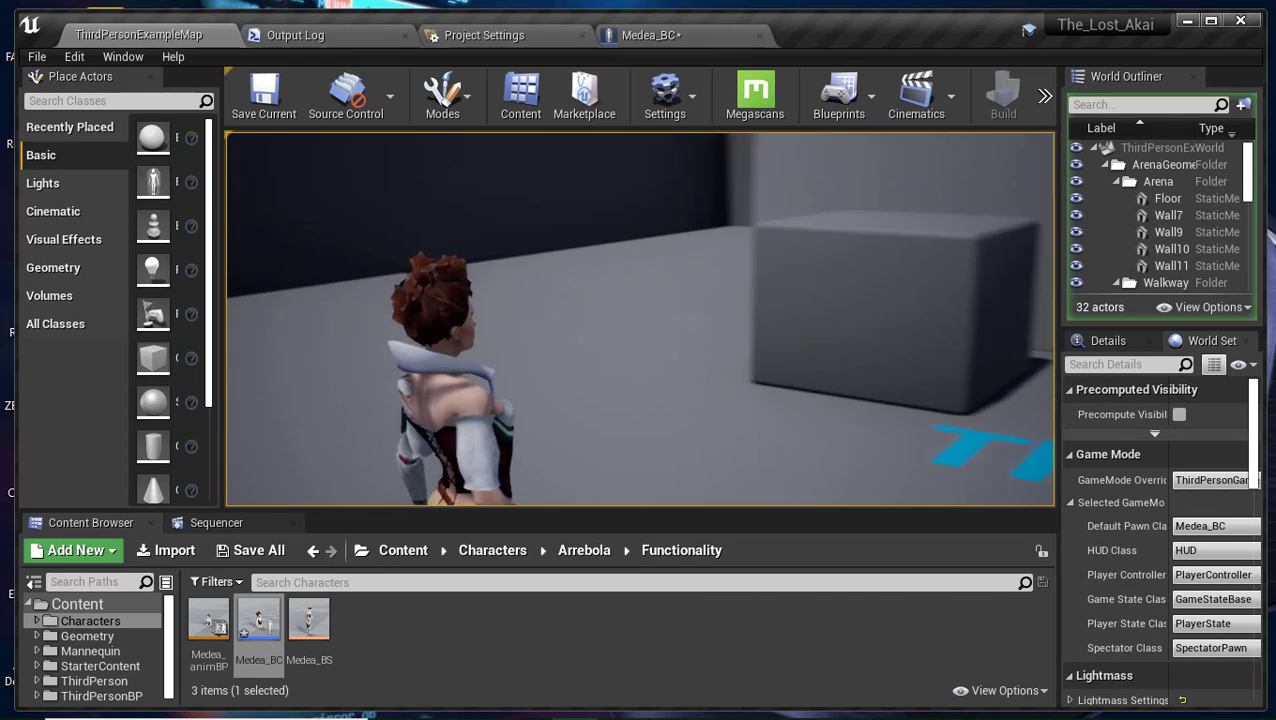
key("d")
key("w")
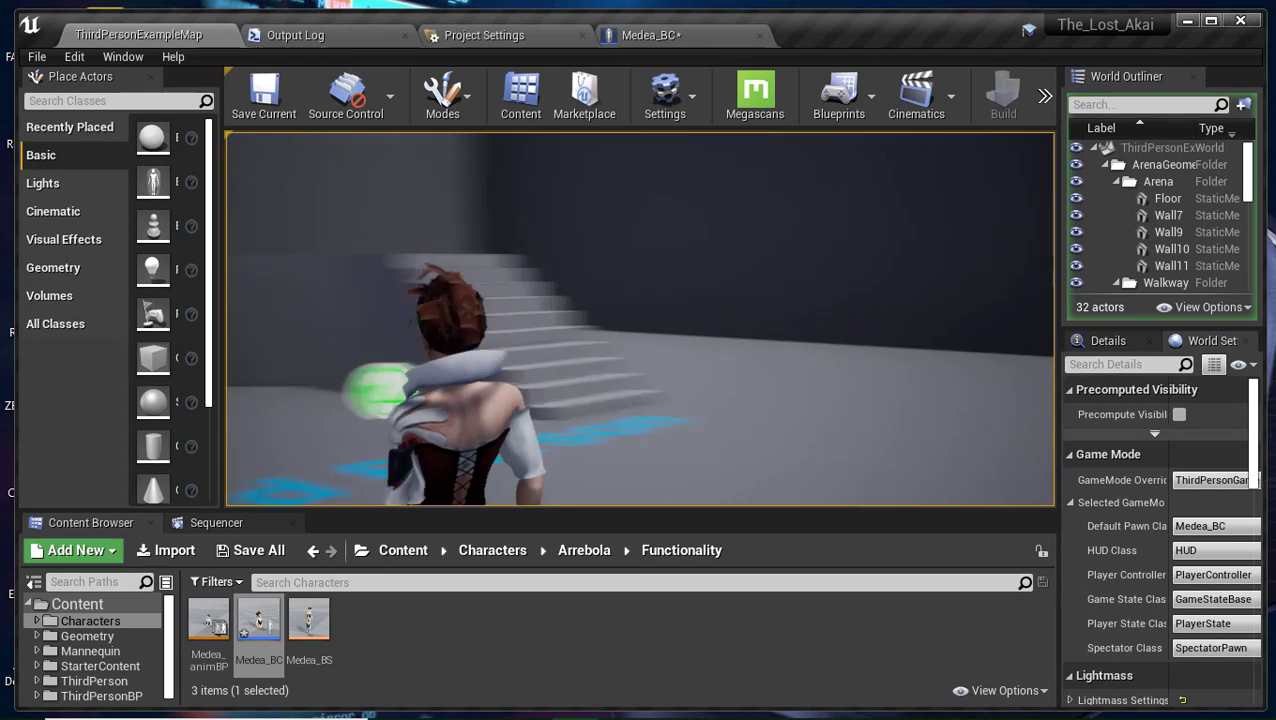
key("w")
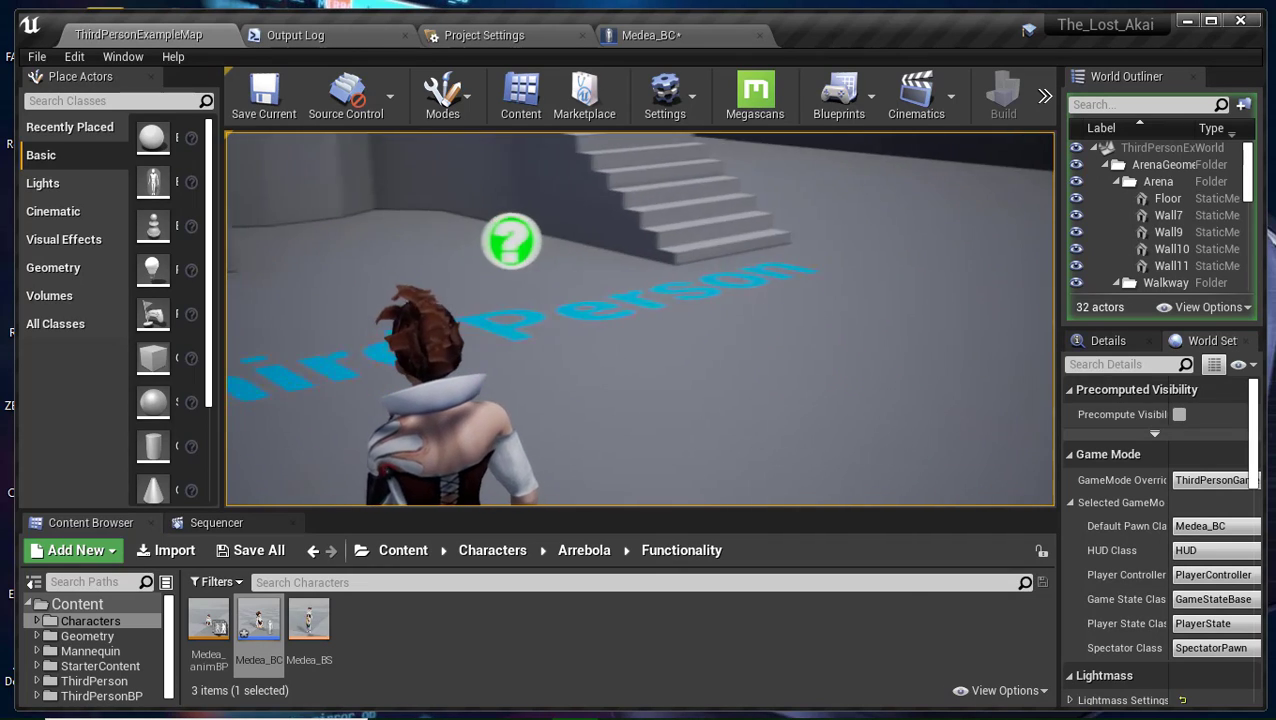
key("w")
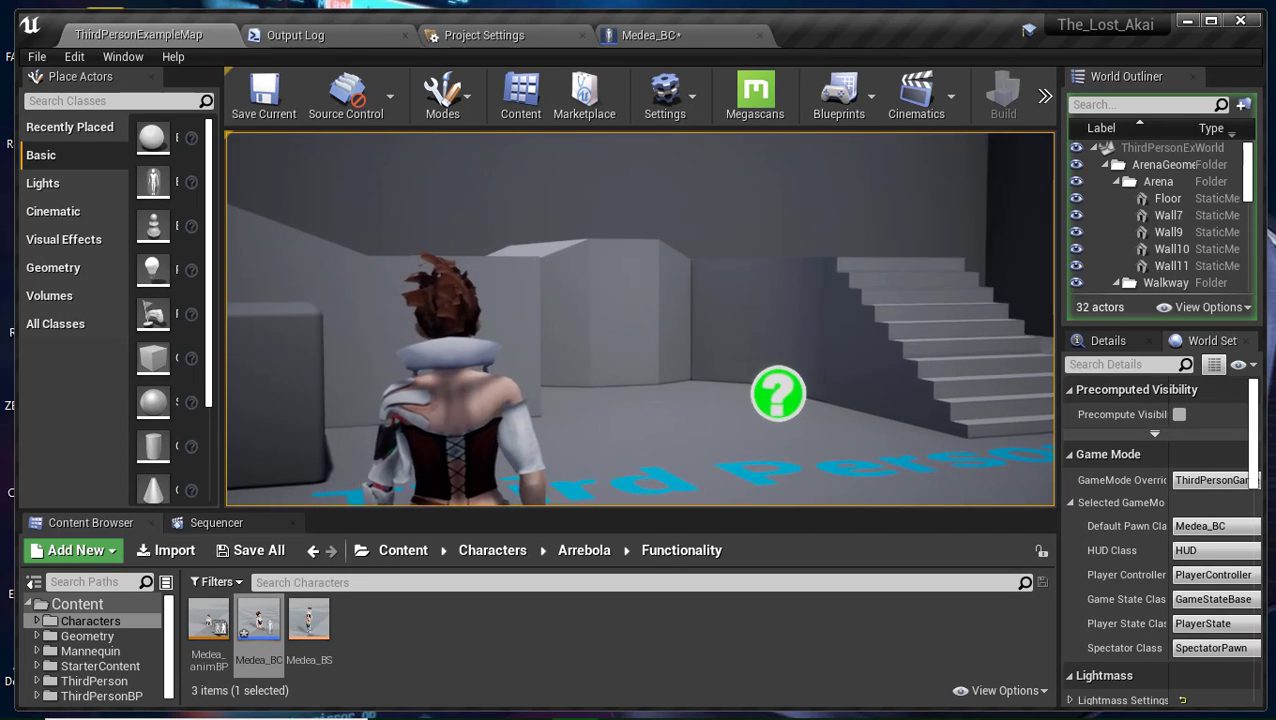
key("w")
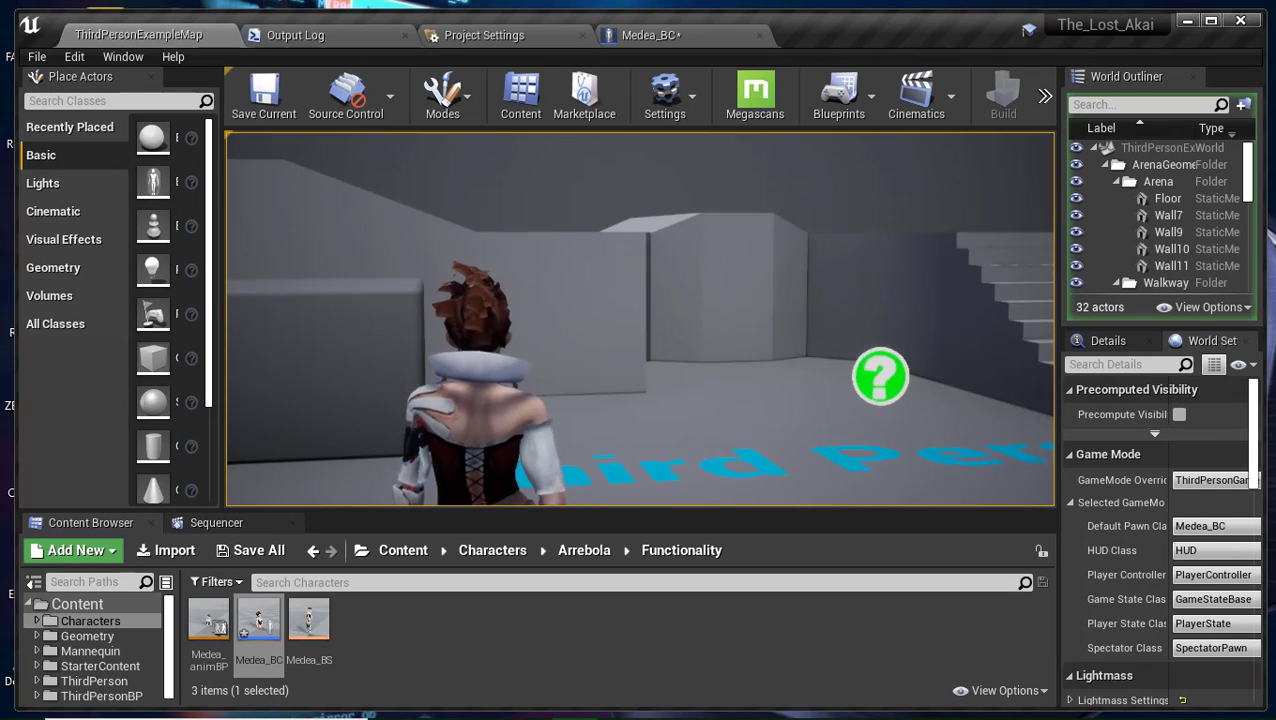
key("Escape")
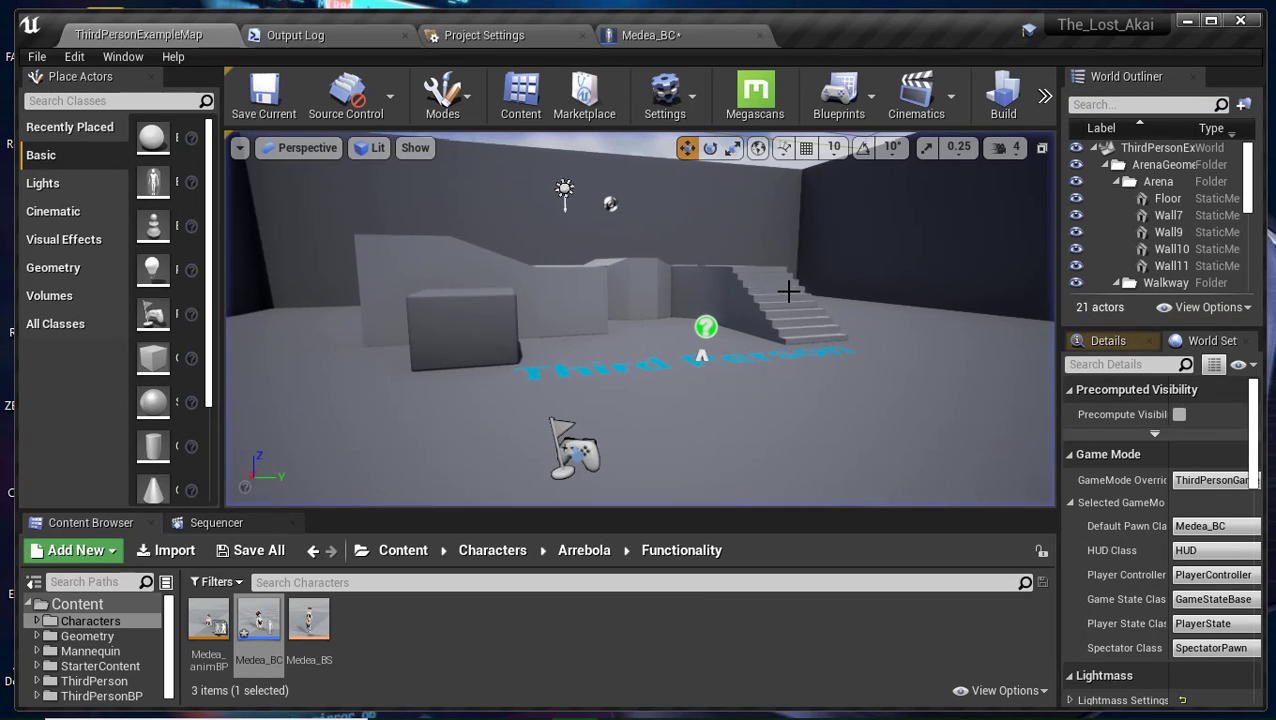
Open Medea_BC's Event Graph and pan to the empty area left of ZoomTimeLine.
left_click(662, 36)
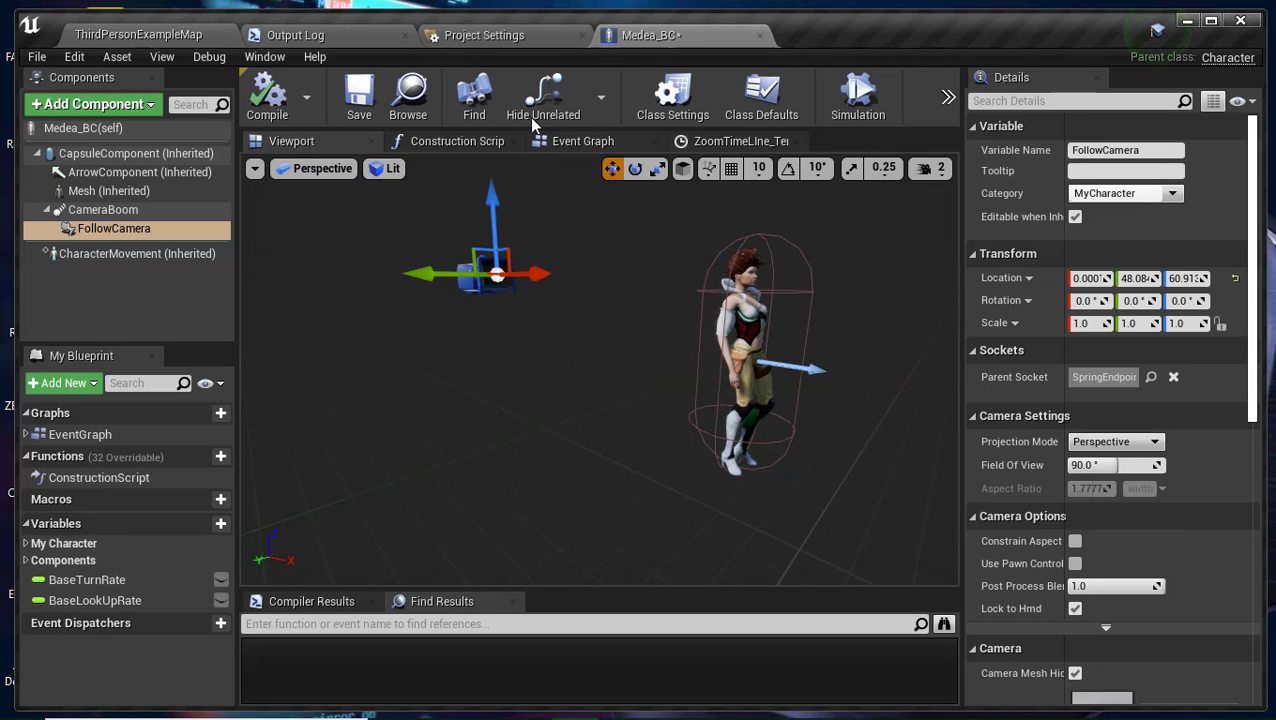
left_click(604, 146)
right_click_drag(608, 236, 960, 205)
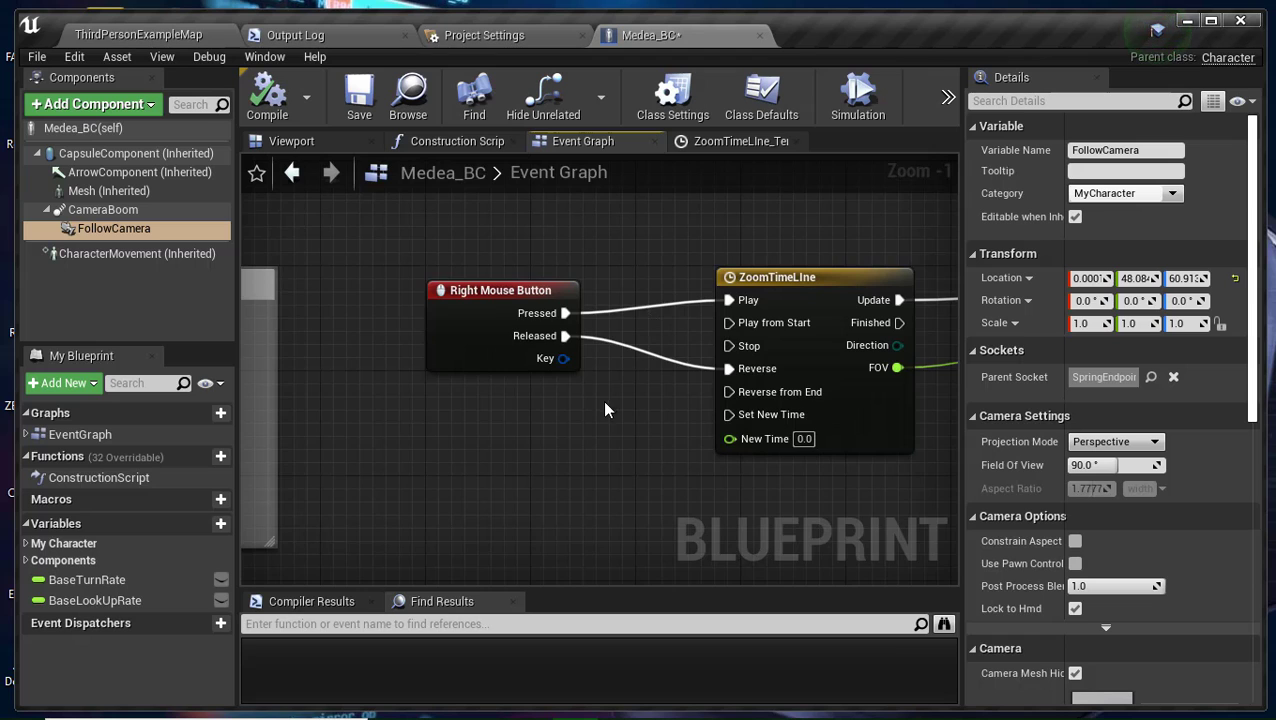
right_click_drag(604, 410, 227, 432)
mouse_move(315, 508)
left_mouse_down()
mouse_move(602, 267)
mouse_move(777, 287)
left_mouse_up()
right_click_drag(421, 365, 860, 359)
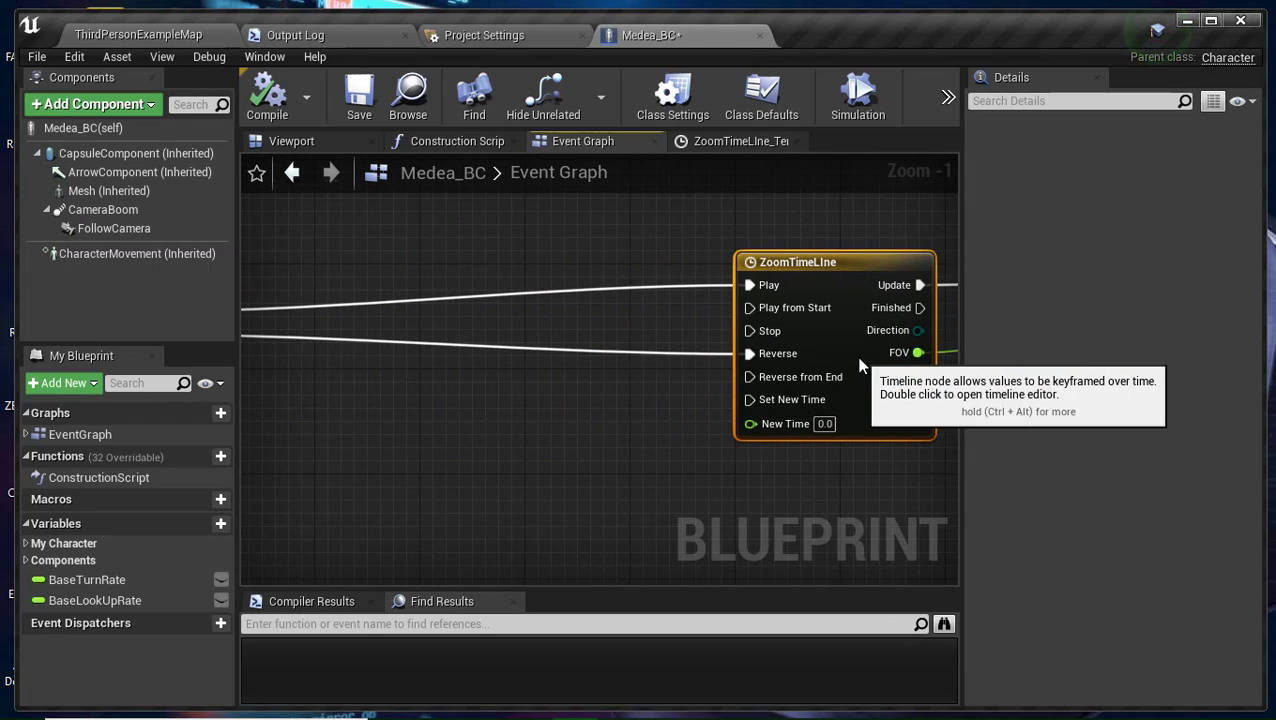
mouse_move(555, 383)
right_mouse_down()
mouse_move(454, 432)
mouse_move(644, 416)
mouse_move(367, 419)
mouse_move(618, 487)
mouse_move(763, 441)
mouse_move(513, 336)
mouse_move(410, 324)
right_mouse_up()
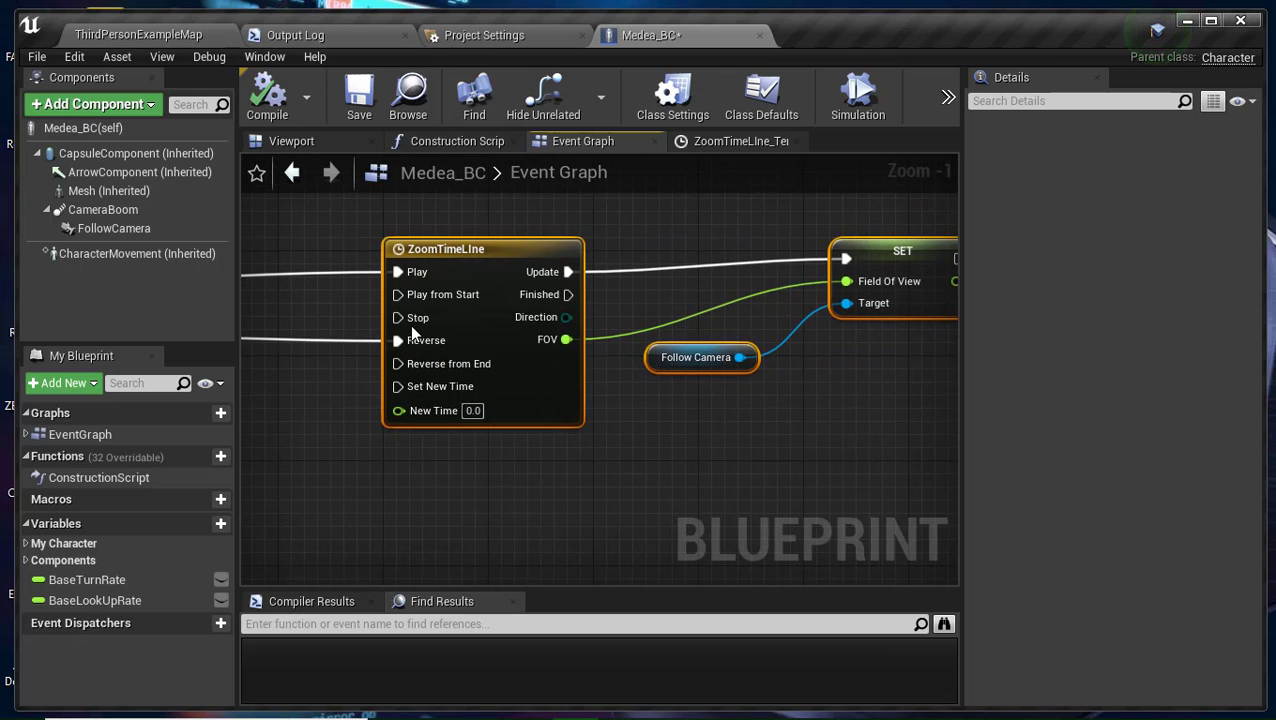
right_click_drag(510, 337, 876, 330)
right_click_drag(415, 287, 567, 325)
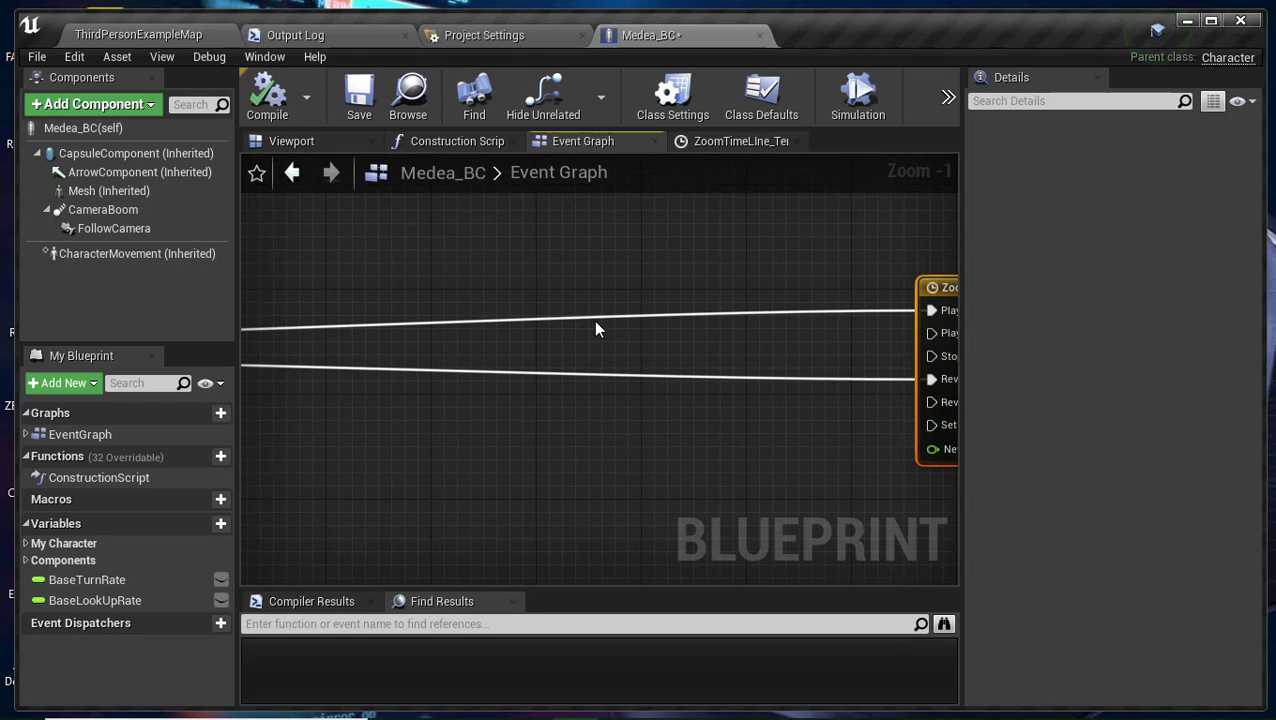
Detach the Right Mouse Button wires from ZoomTimeLine's Play and Reverse pins, then check the reference screenshot.
left_click_drag(603, 327, 600, 318, "ctrl")
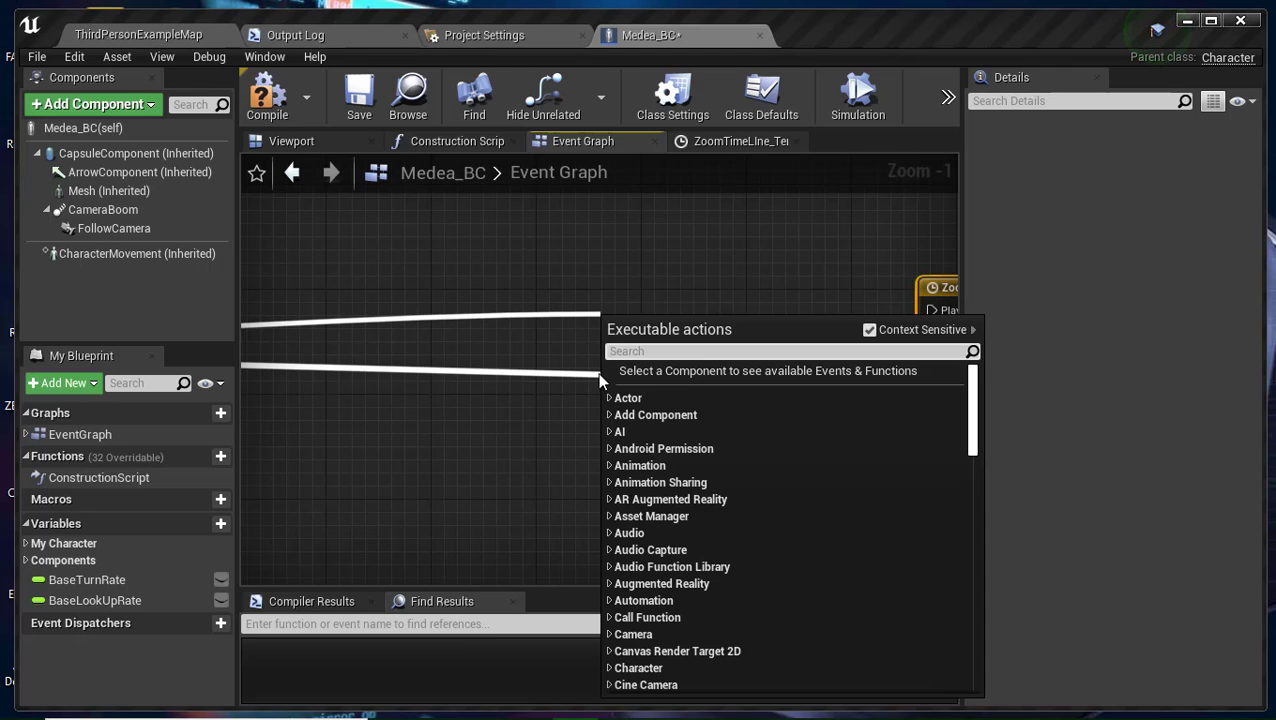
left_click_drag(587, 374, 590, 376)
left_click(553, 405)
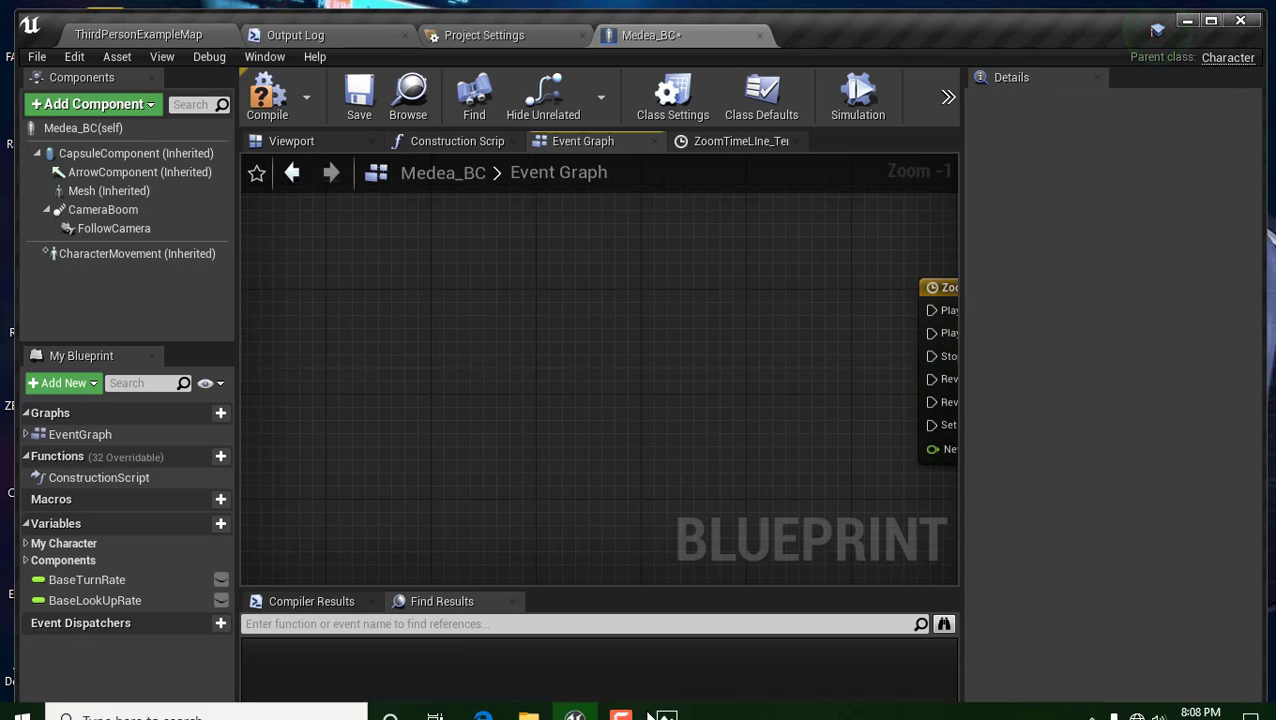
left_click(688, 636)
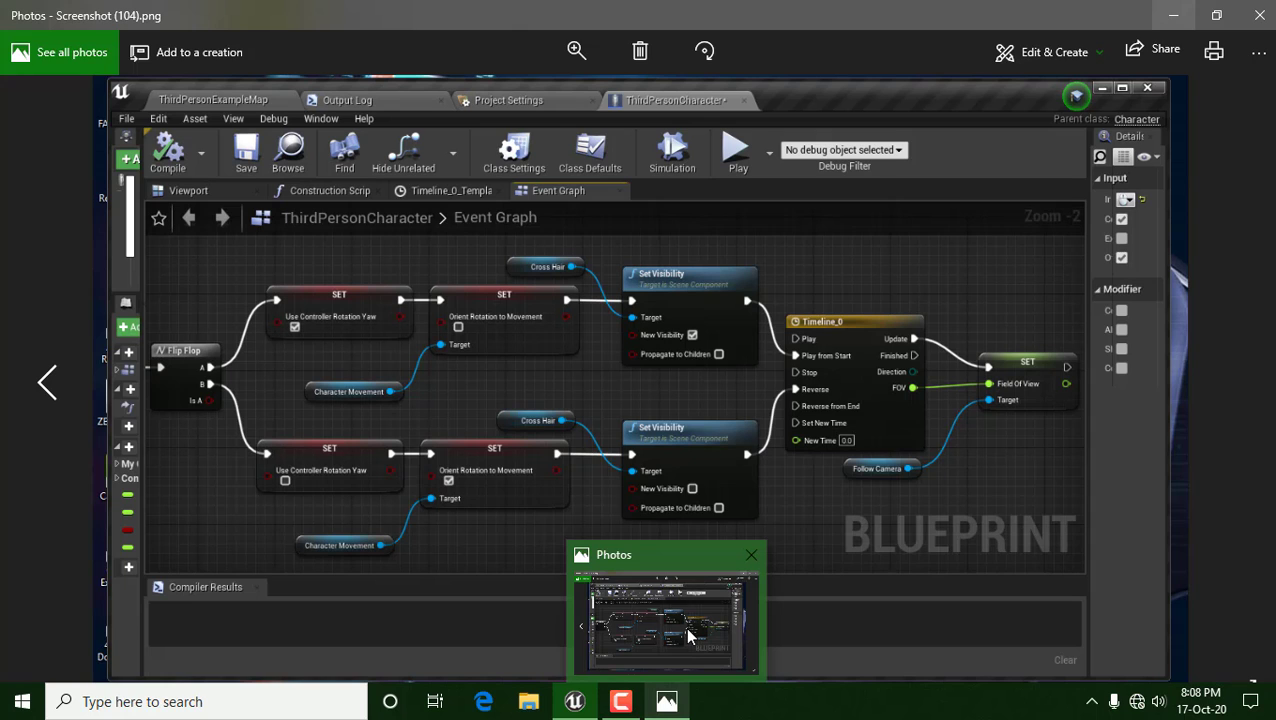
left_click(688, 636)
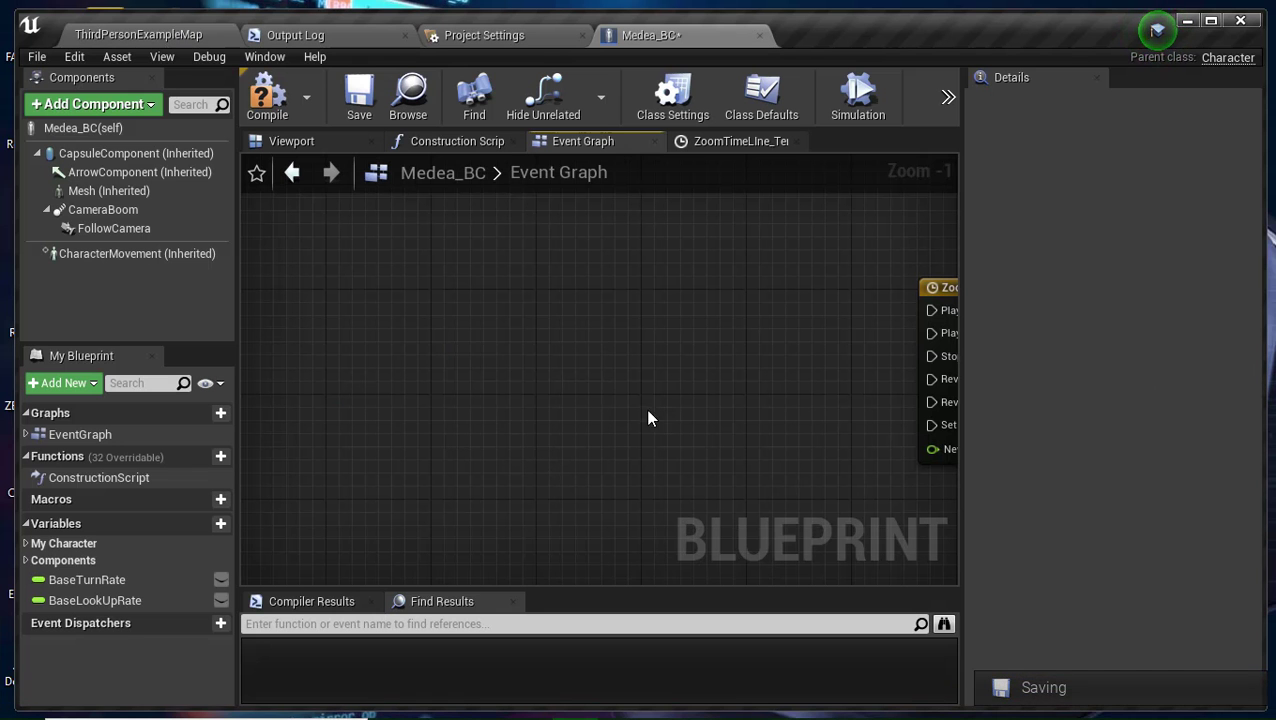
Select CharacterMovement (Inherited), then pan and zoom the Event Graph out to survey ZoomTimeLine and nearby nodes.
left_click(90, 253)
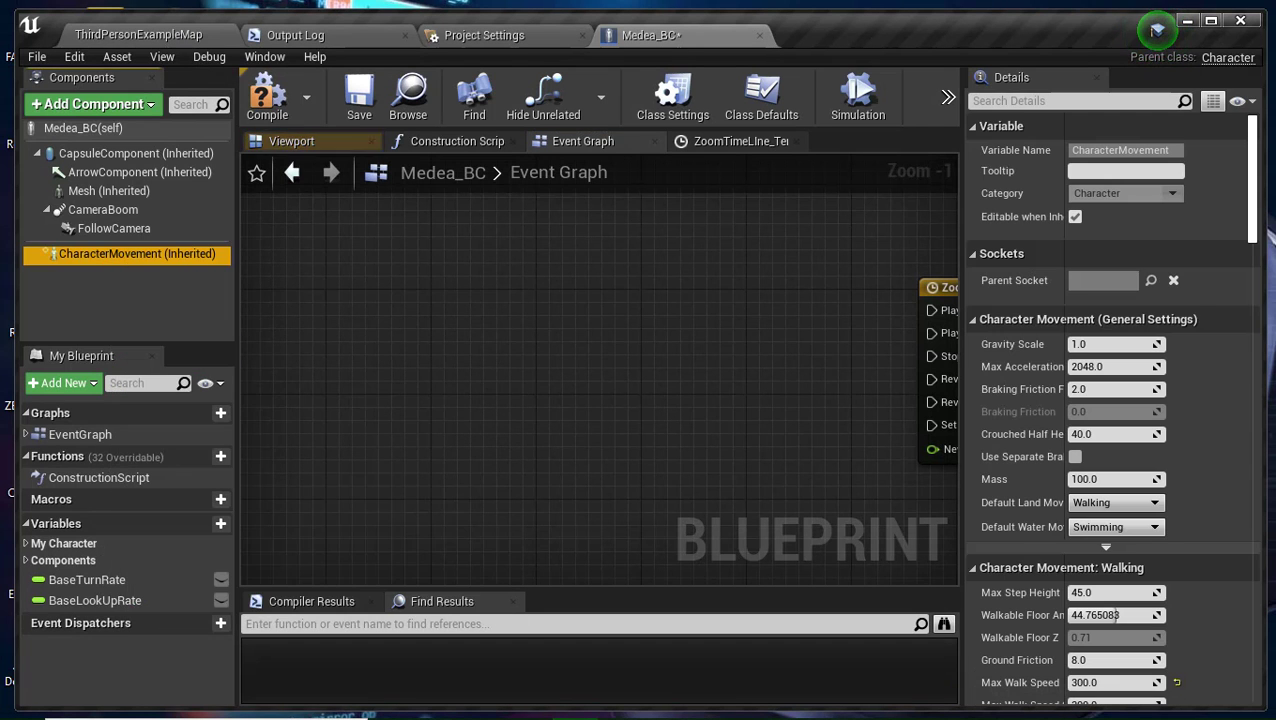
right_click_drag(946, 436, 371, 423)
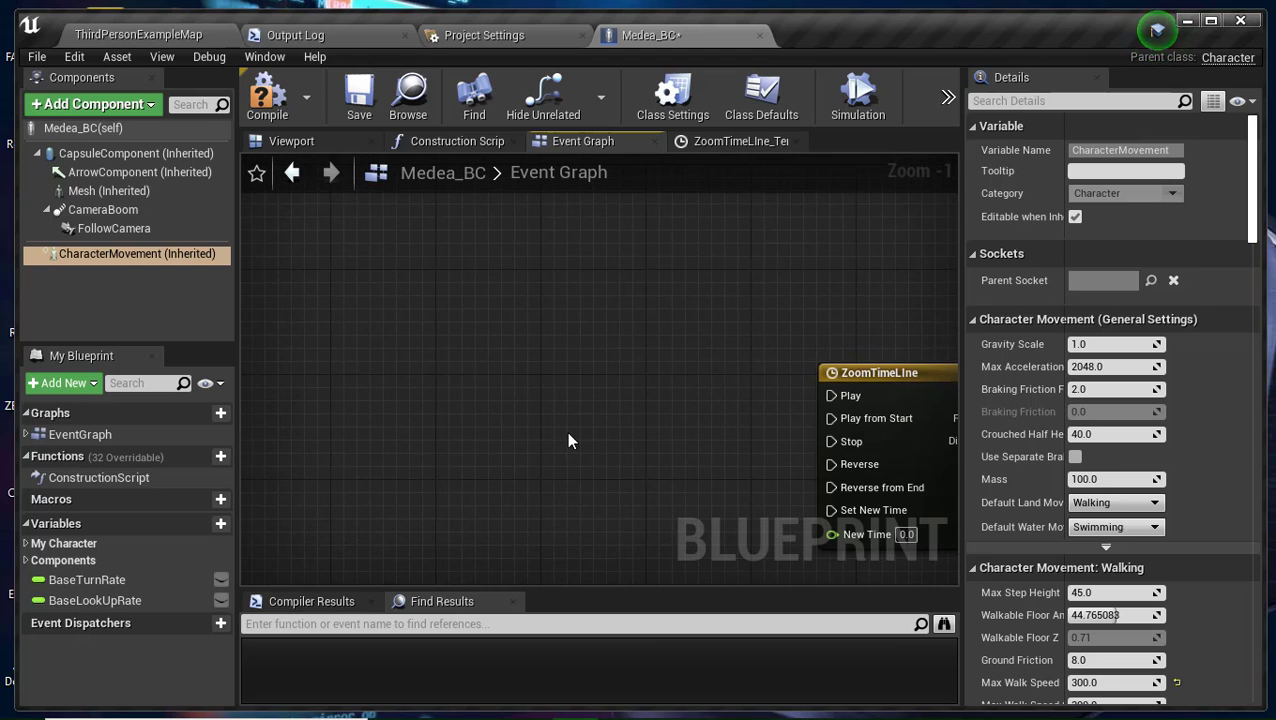
scroll(568, 440, "down", 1)
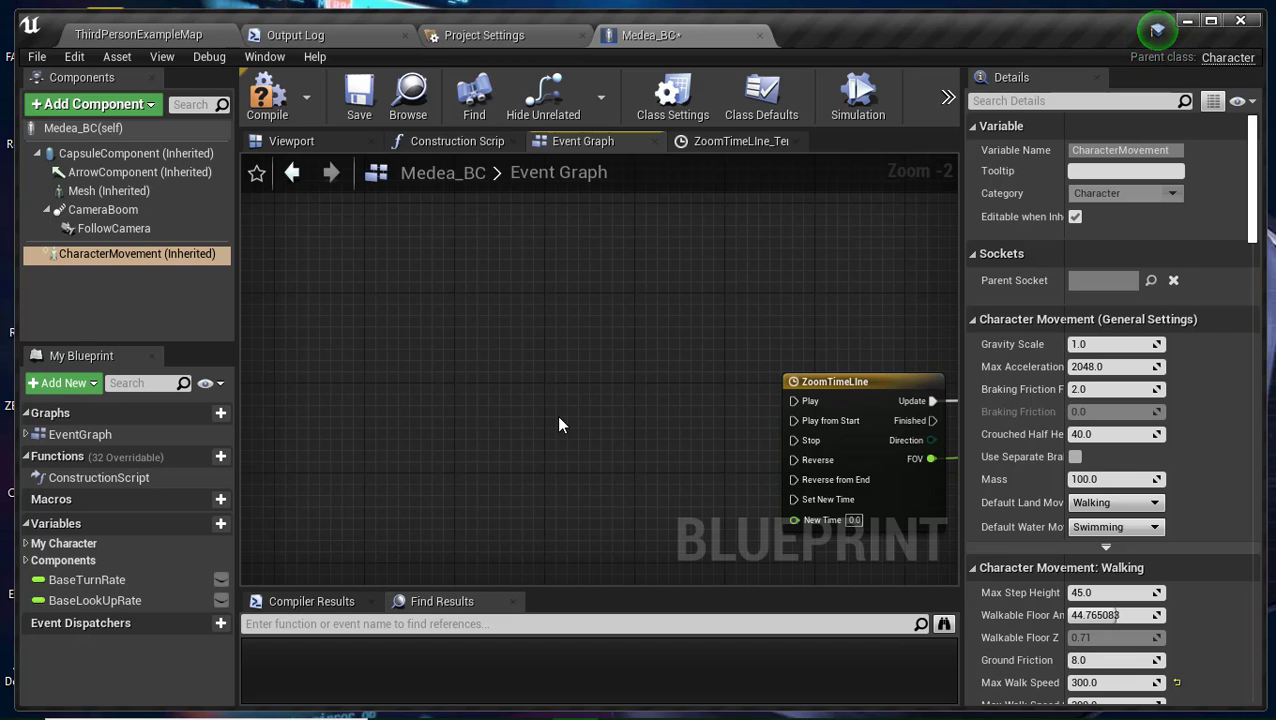
right_click_drag(573, 417, 635, 328)
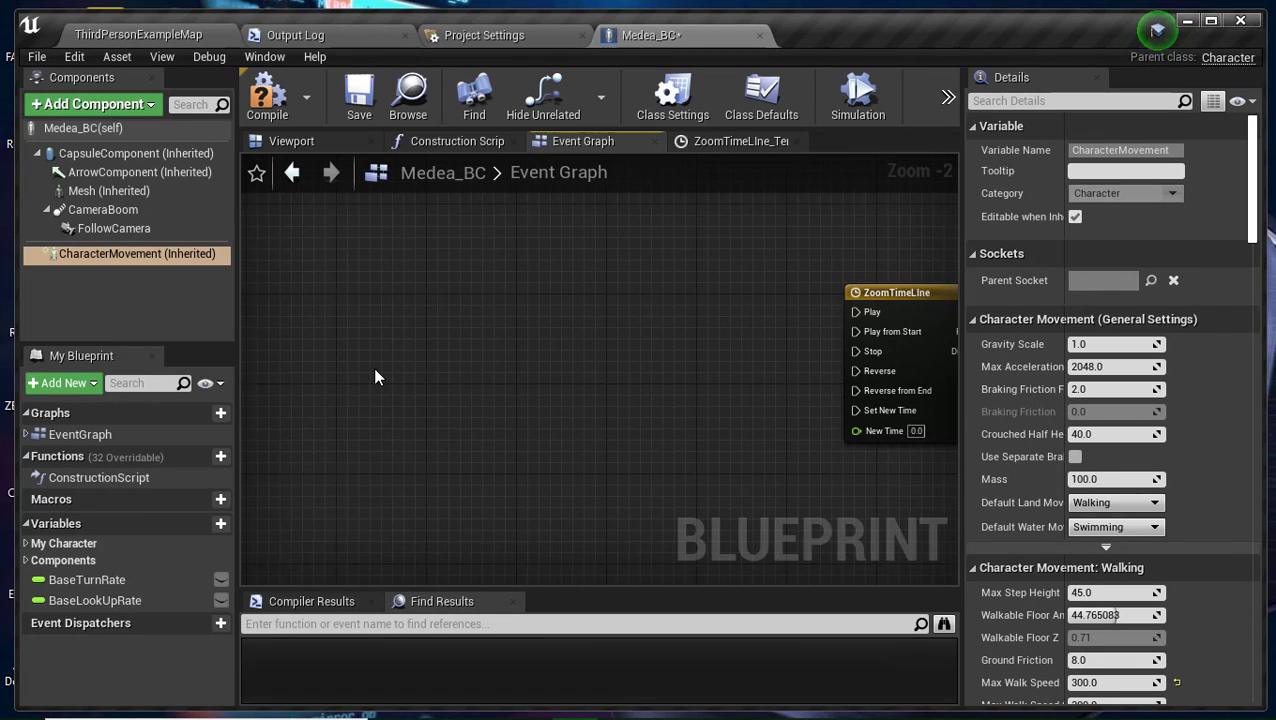
Add a Use Controller Rotation Yaw getter near Right Mouse Button via 'Use Contro', then delete it.
right_click_drag(373, 367, 736, 396)
mouse_move(706, 716)
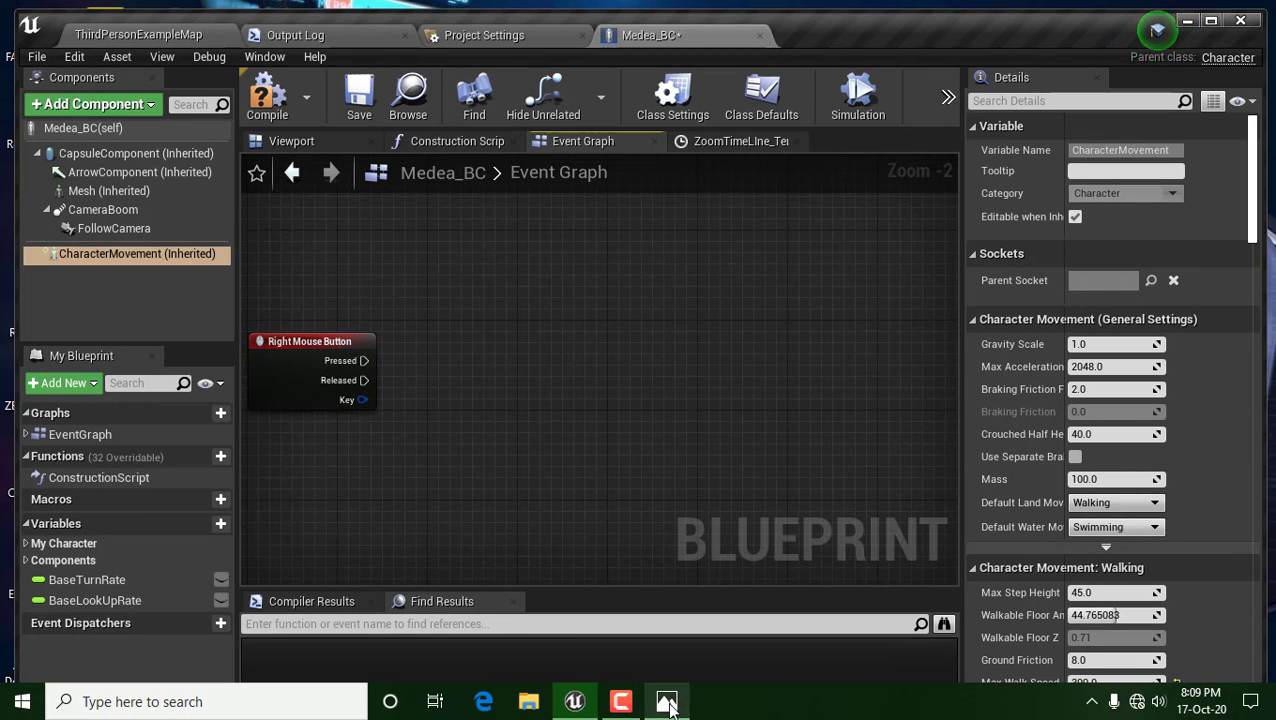
mouse_move(670, 706)
mouse_move(660, 628)
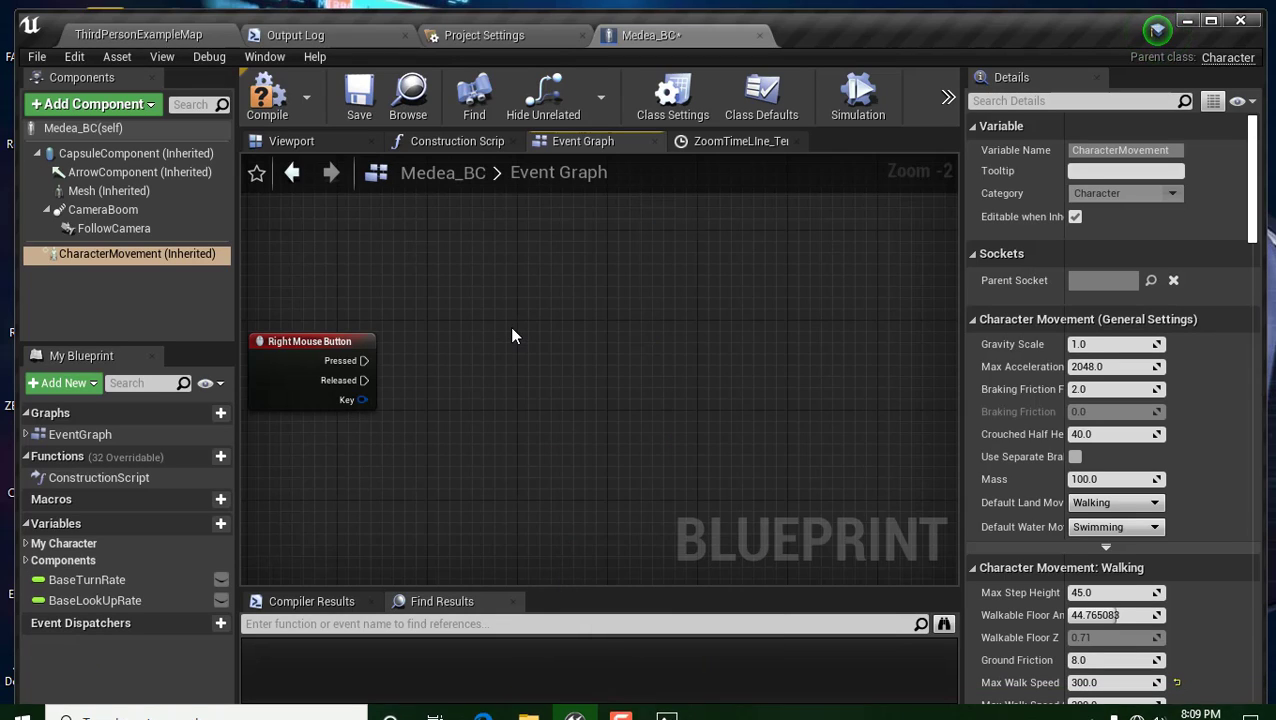
right_click(512, 333)
type("U")
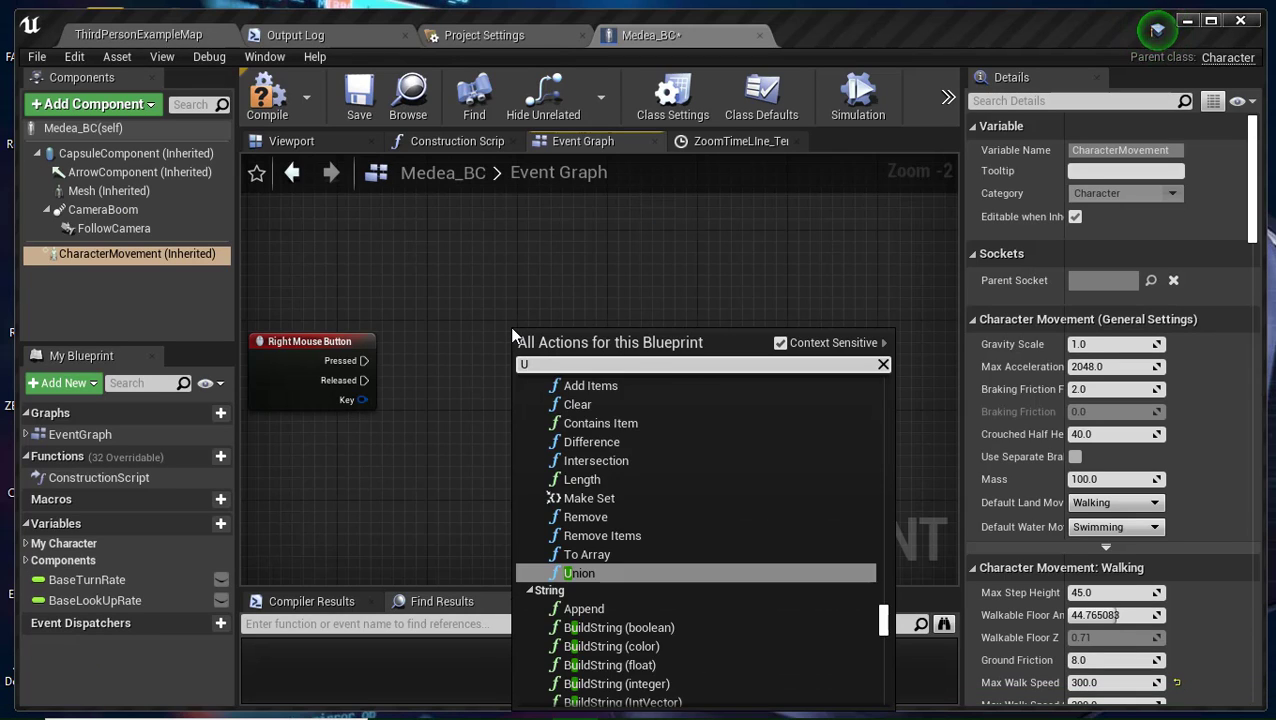
type("se Con")
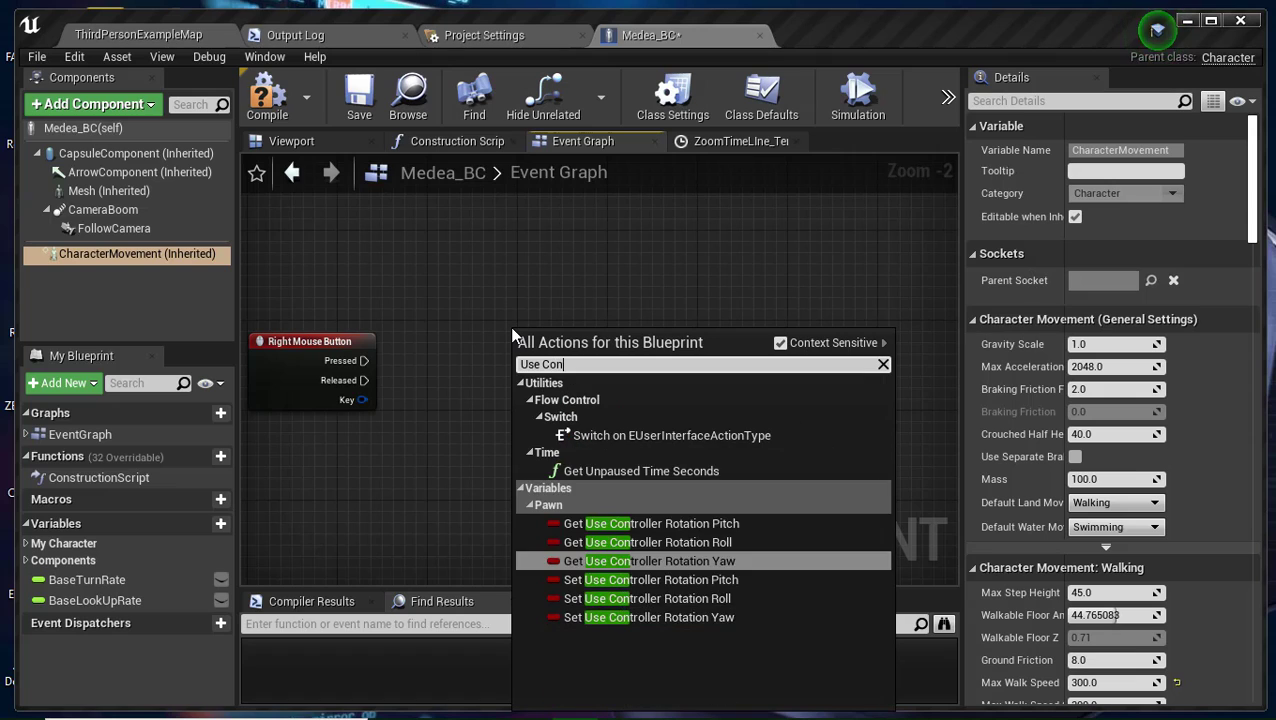
type("tro")
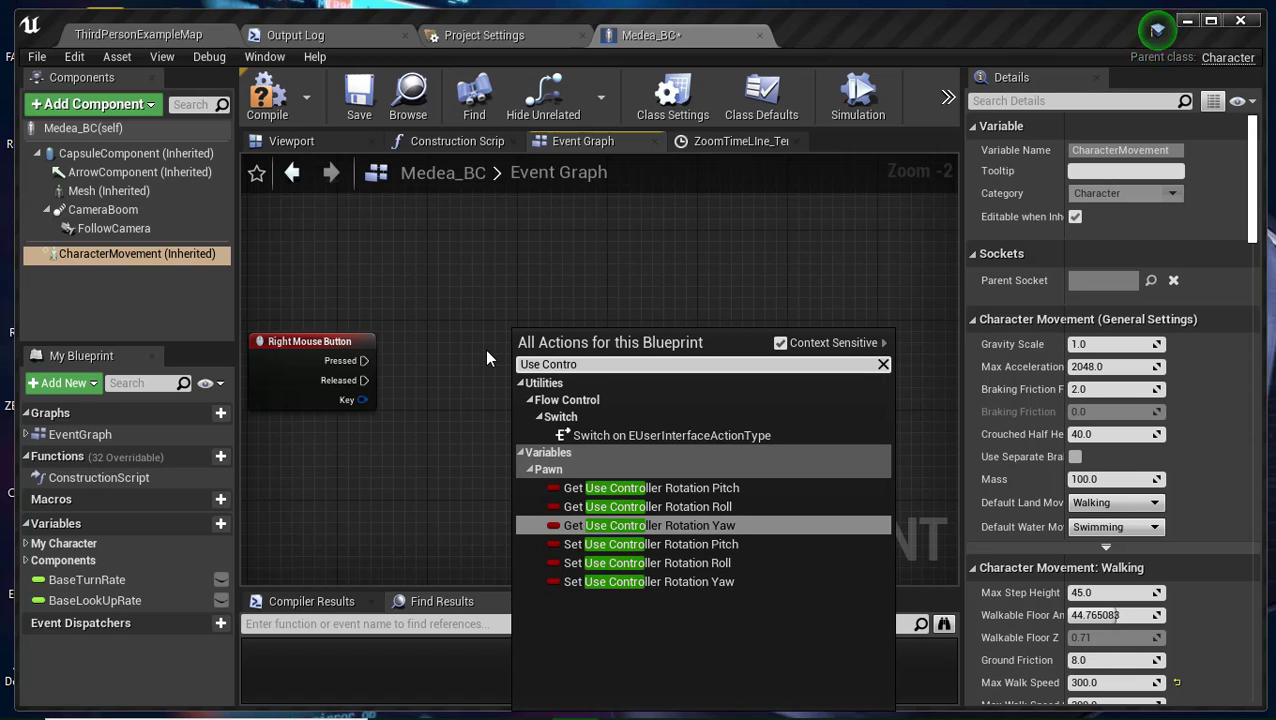
key("Return")
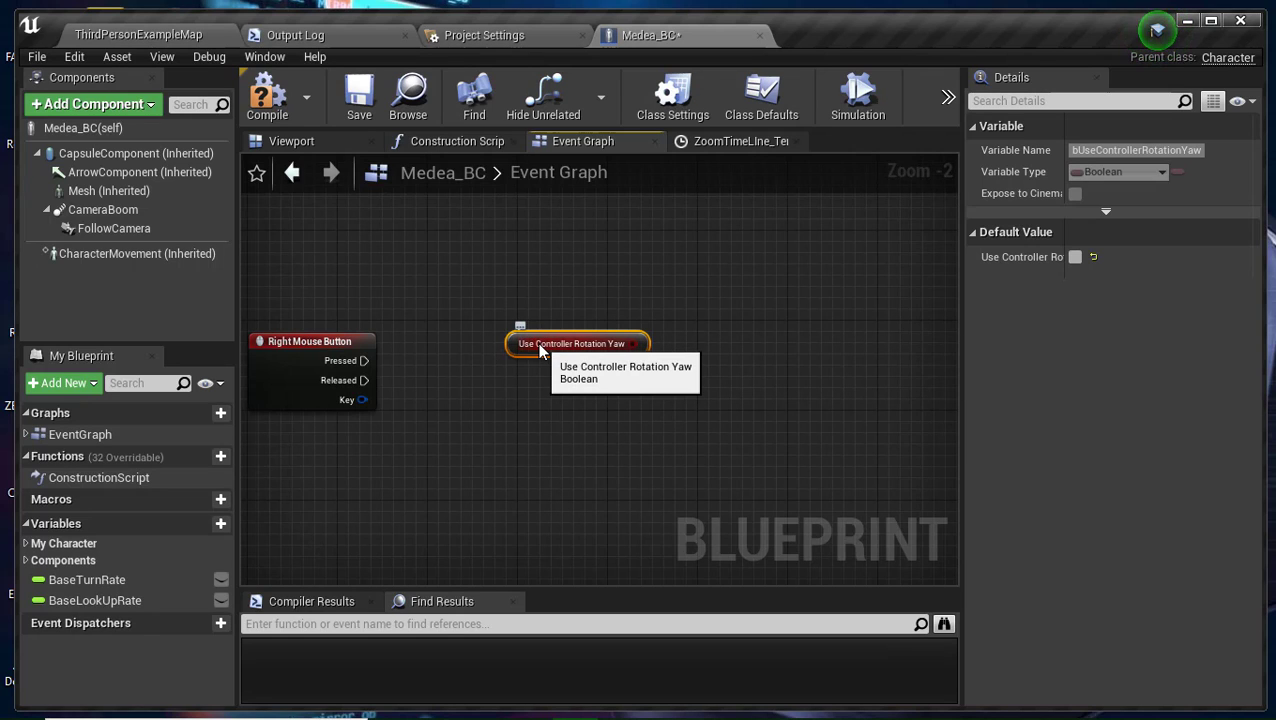
key("Delete")
Add a SET Use Controller Rotation Yaw node and move it beside the Right Mouse Button event.
right_click(503, 356)
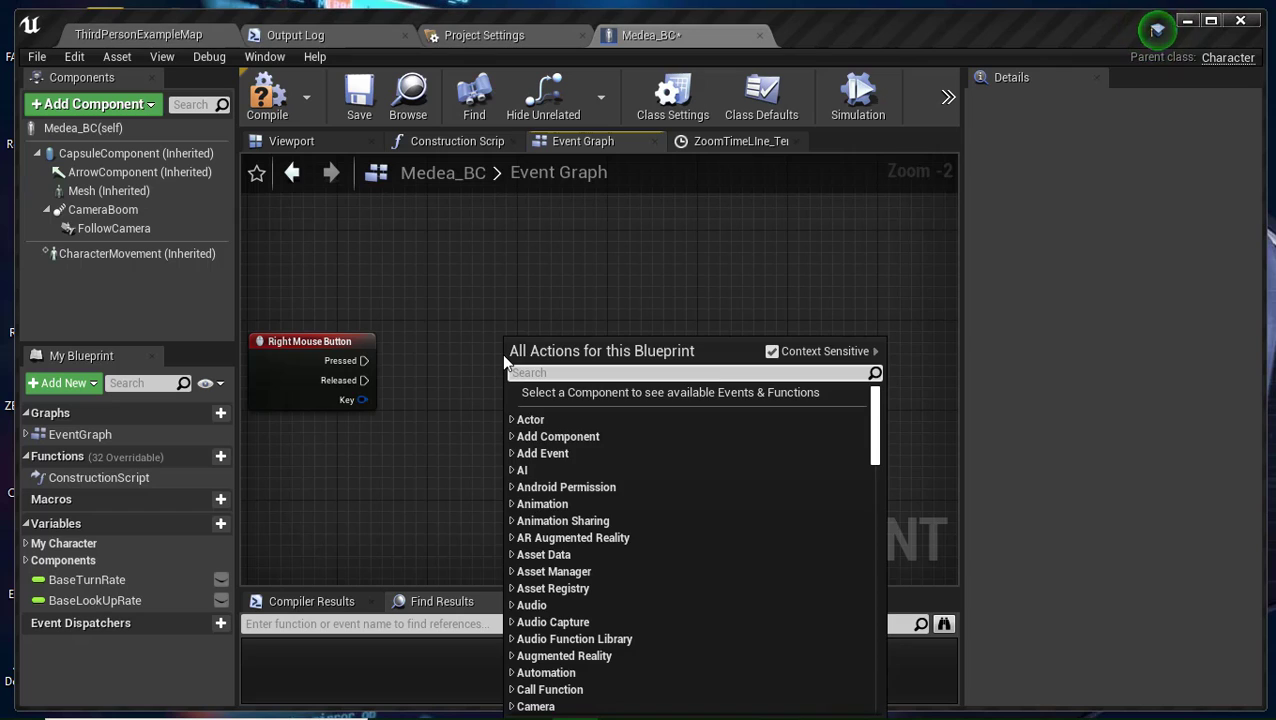
type("Set ")
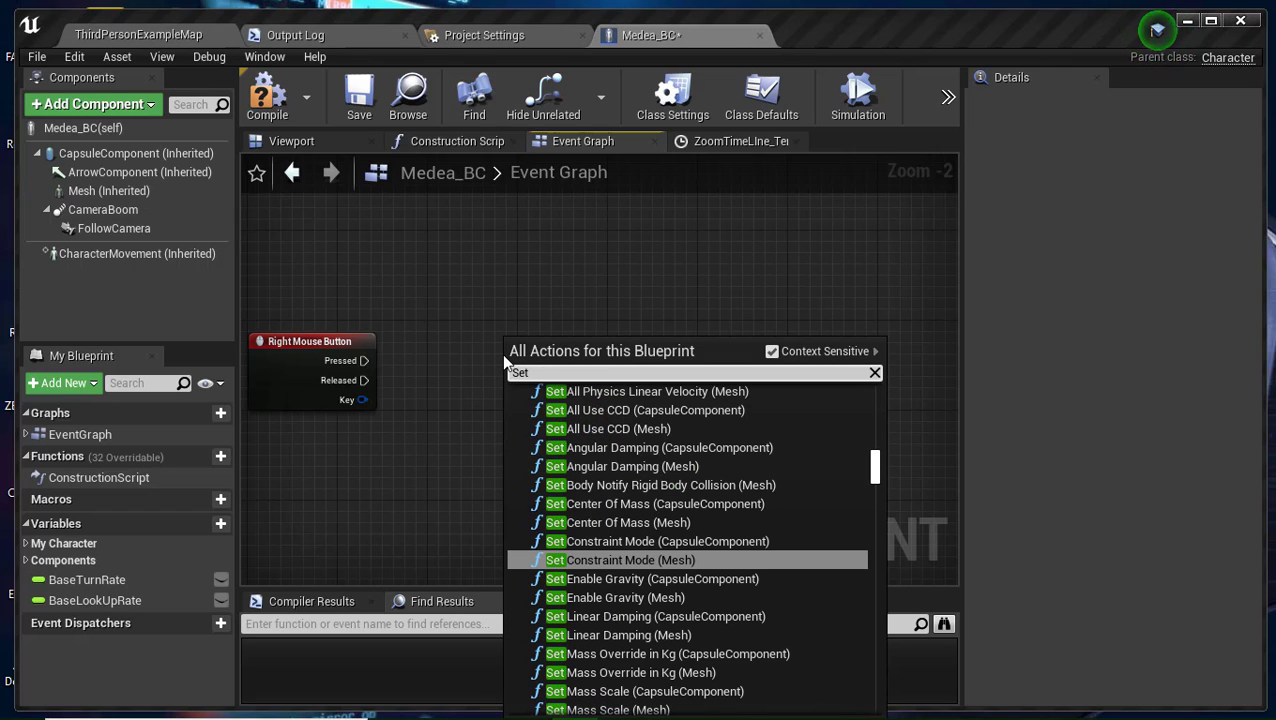
type("Contr")
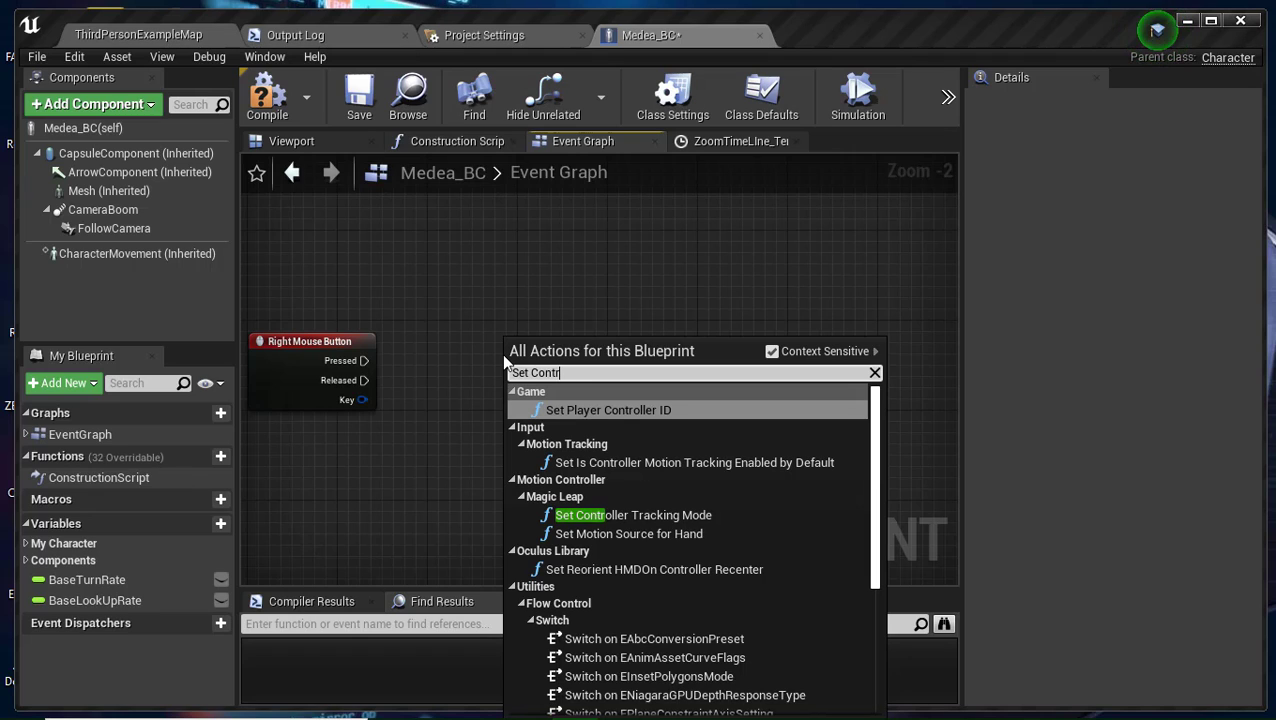
type("oller")
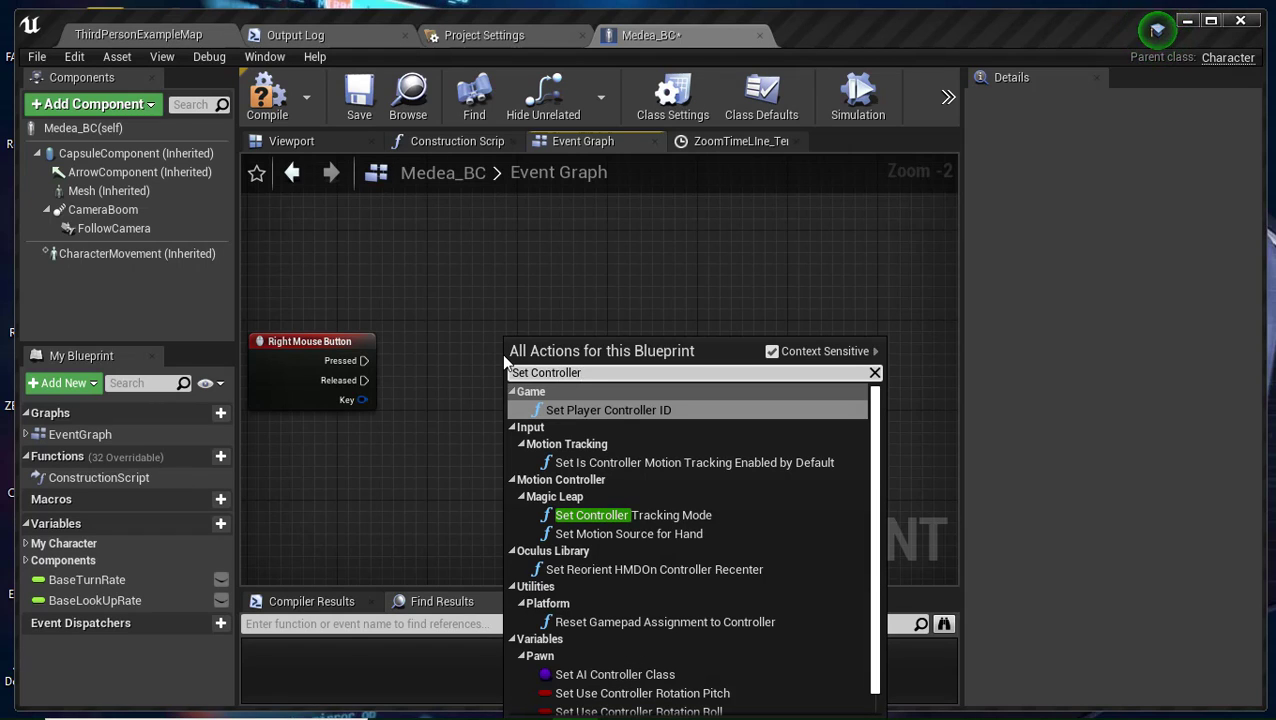
type(" Rota")
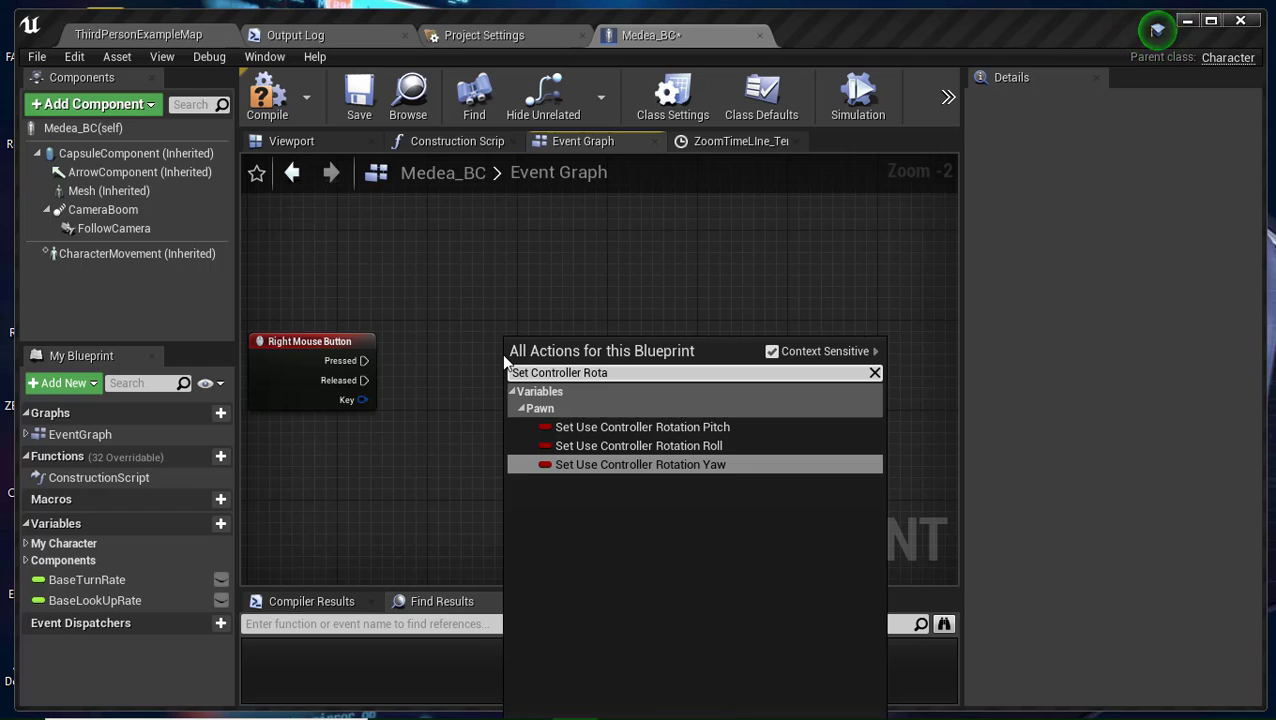
left_click(621, 464)
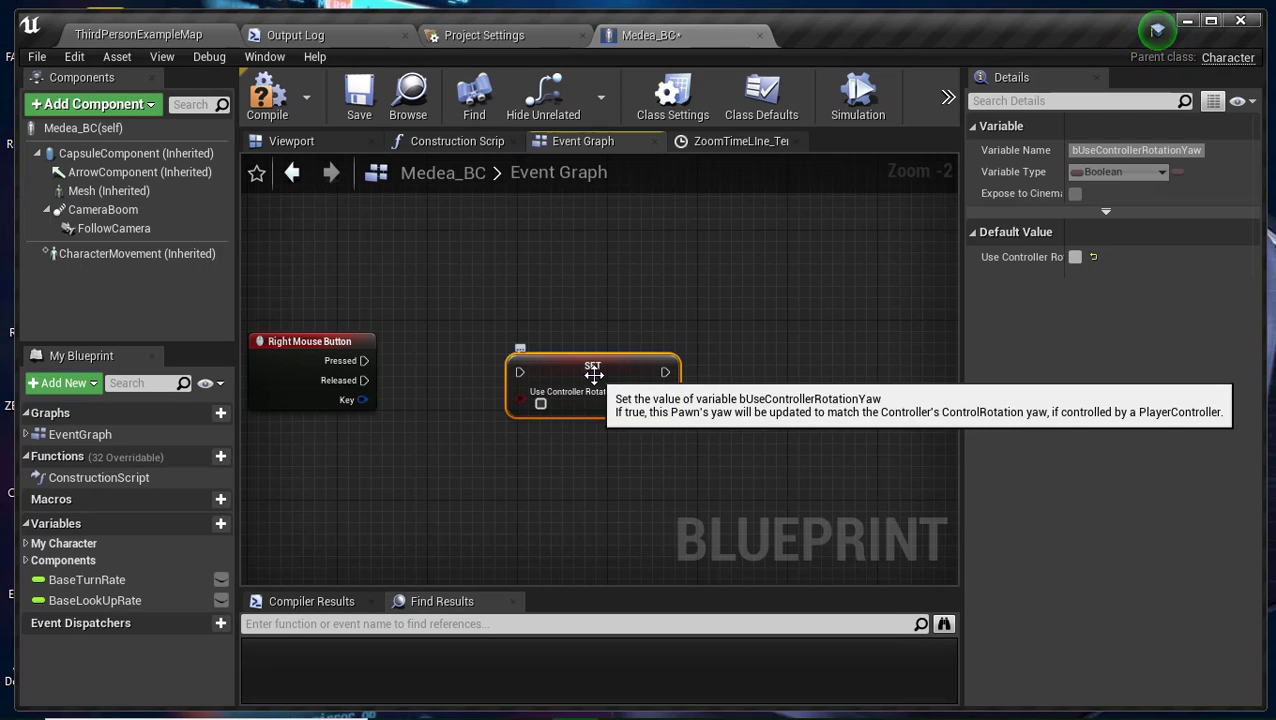
left_click_drag(593, 369, 548, 336)
mouse_move(622, 494)
right_mouse_down()
mouse_move(339, 490)
mouse_move(370, 486)
right_mouse_up()
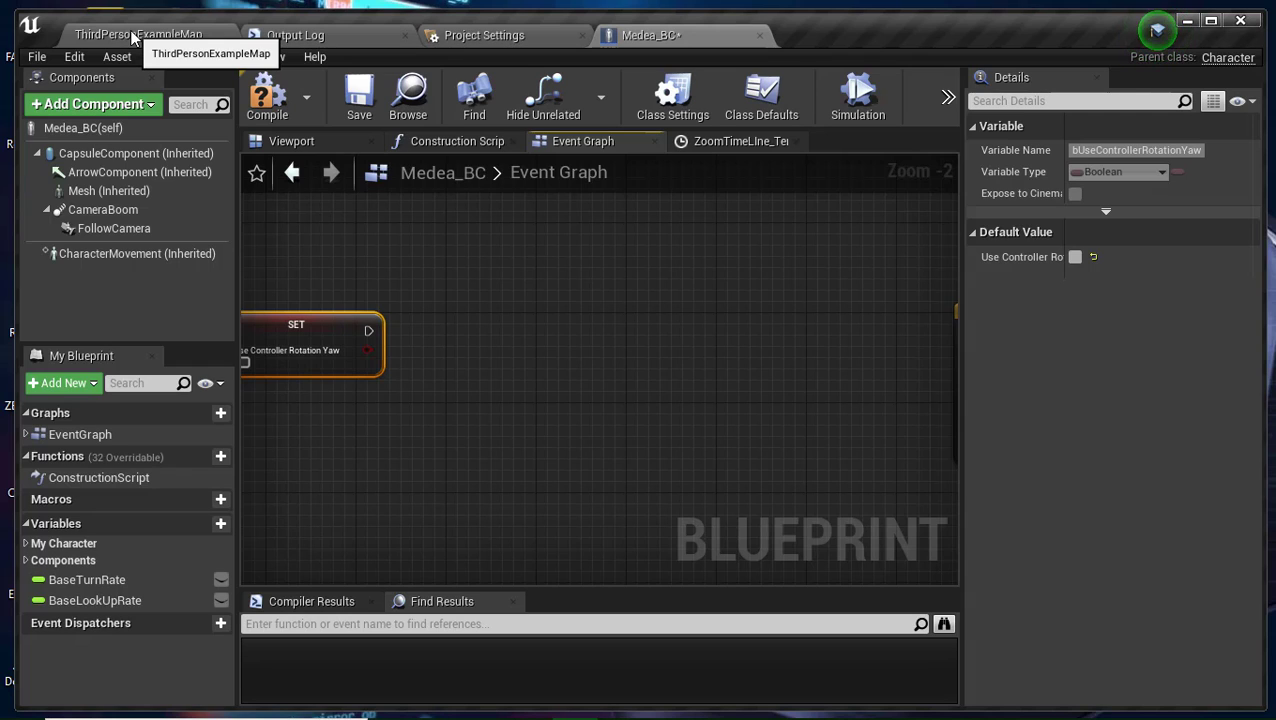
right_click_drag(666, 380, 921, 377)
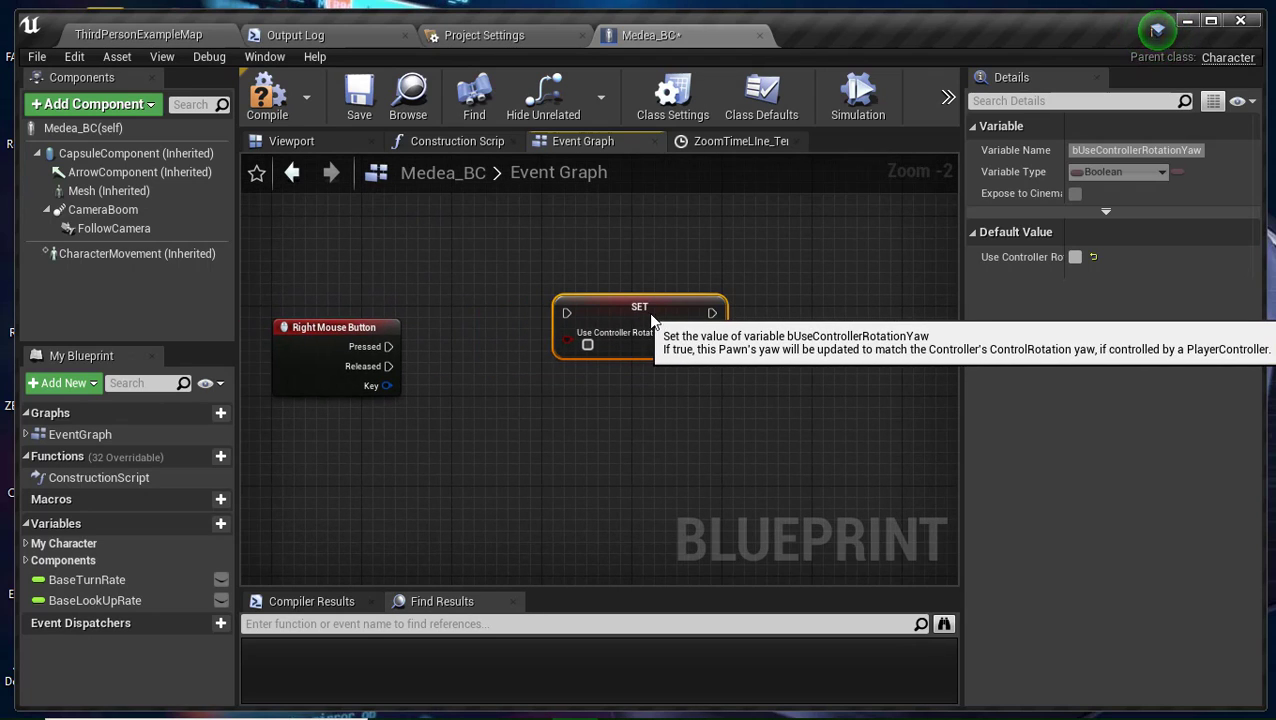
left_click_drag(572, 320, 651, 309)
right_click_drag(776, 434, 608, 424)
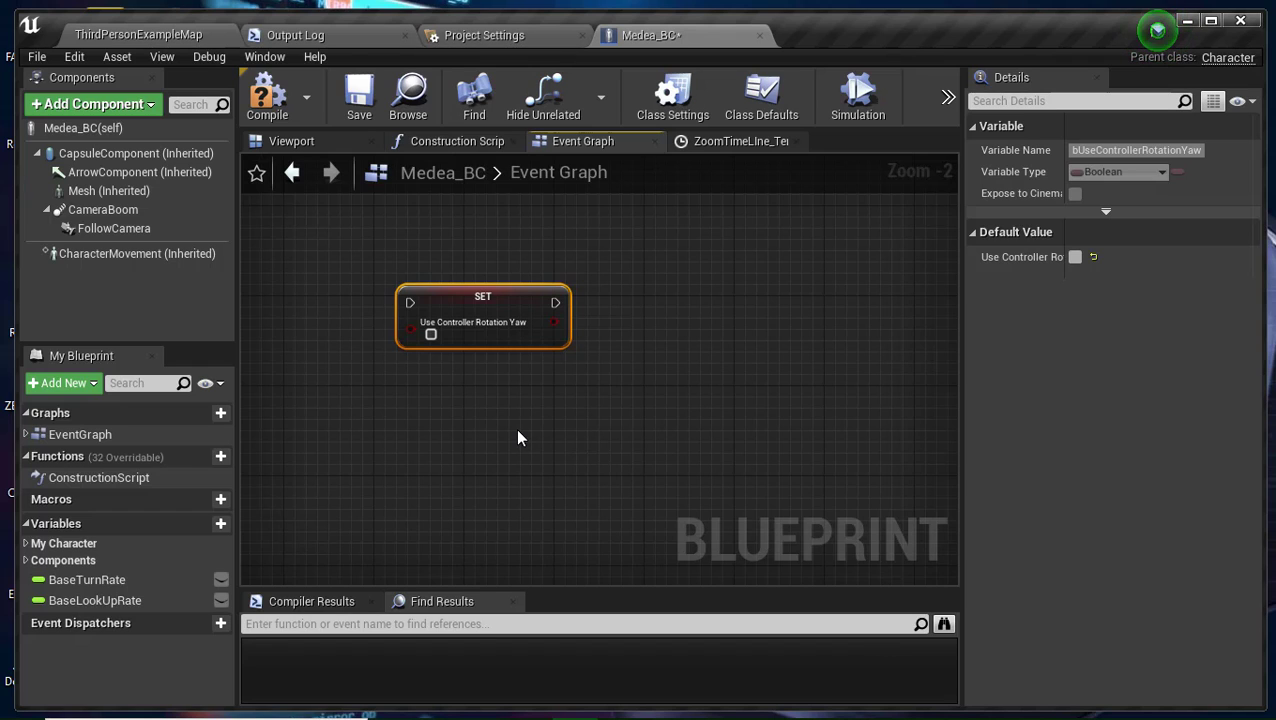
right_click_drag(516, 433, 558, 416)
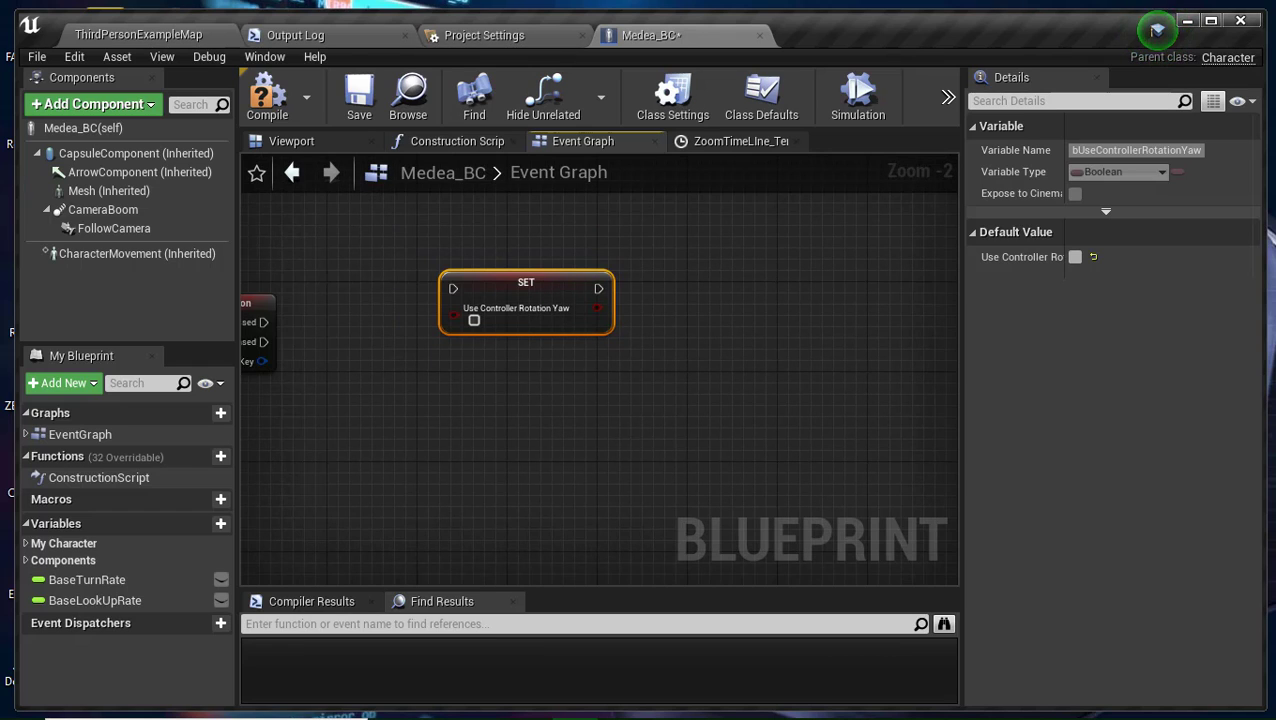
Duplicate the SET node below the original and move the Right Mouse Button event beside both.
key("ctrl+c")
key("ctrl+v")
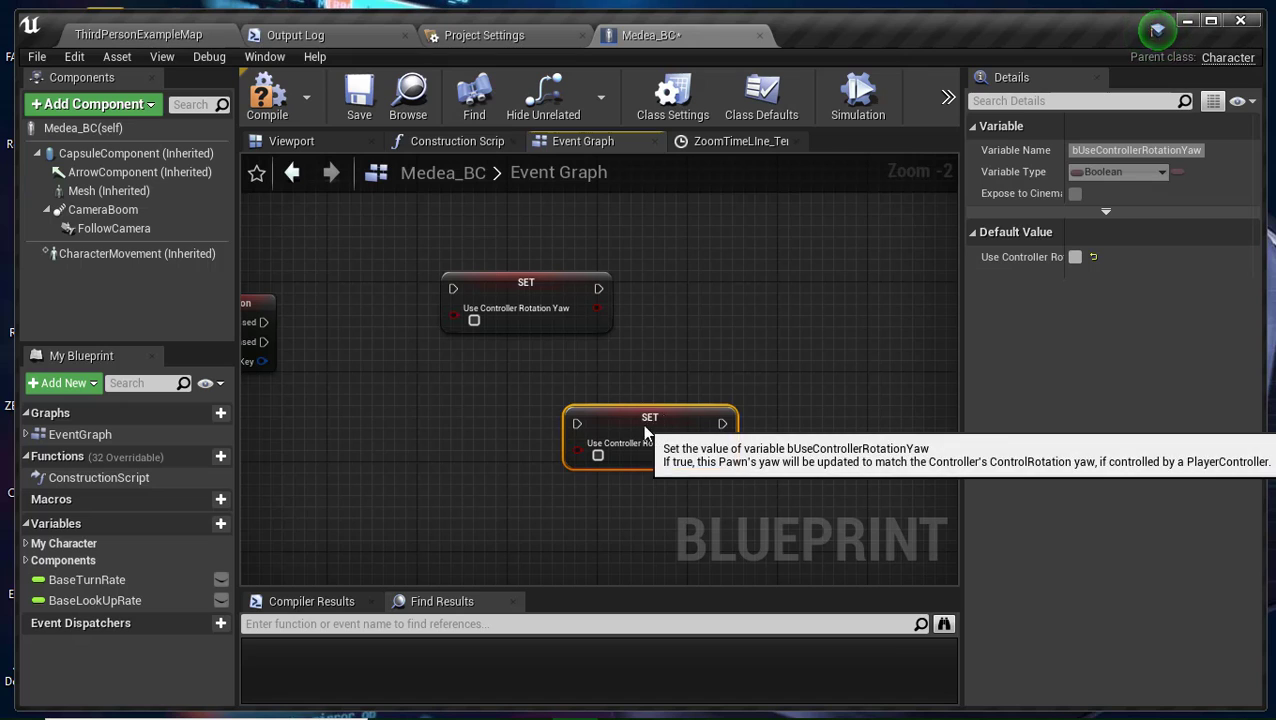
mouse_move(644, 420)
left_mouse_down()
mouse_move(533, 428)
mouse_move(546, 417)
left_mouse_up()
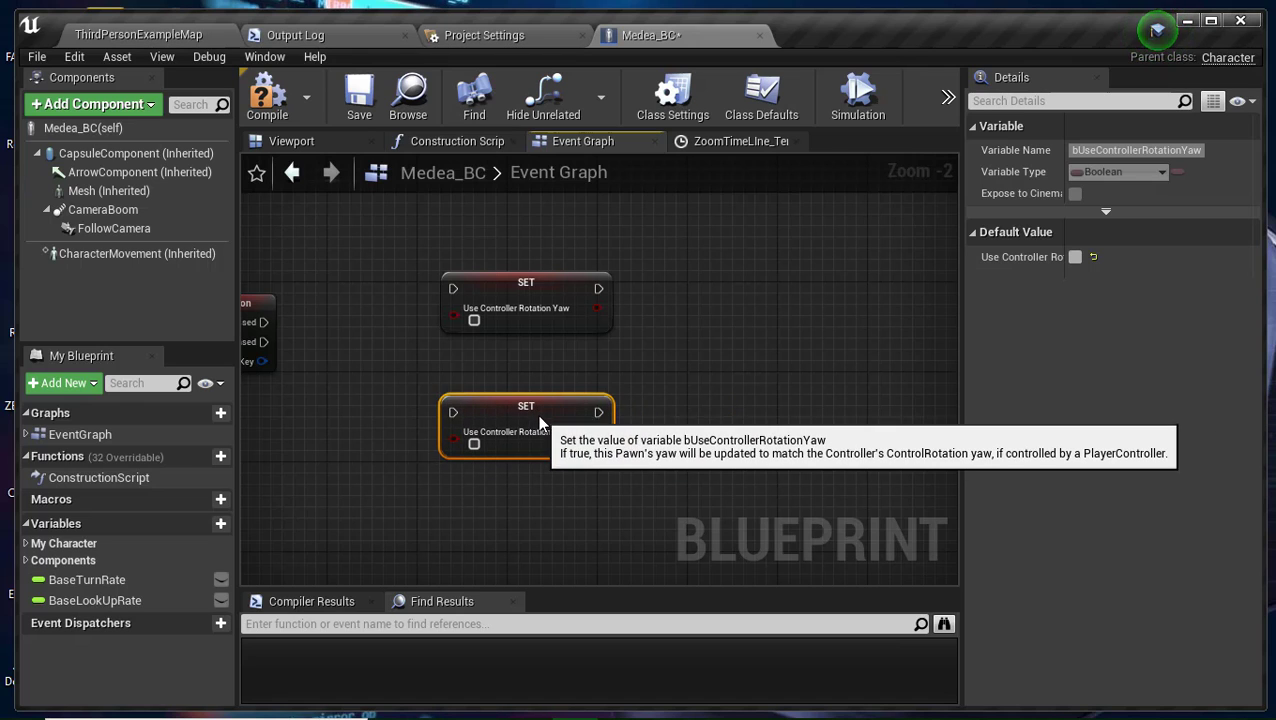
left_click(545, 297)
right_click_drag(248, 322, 347, 320)
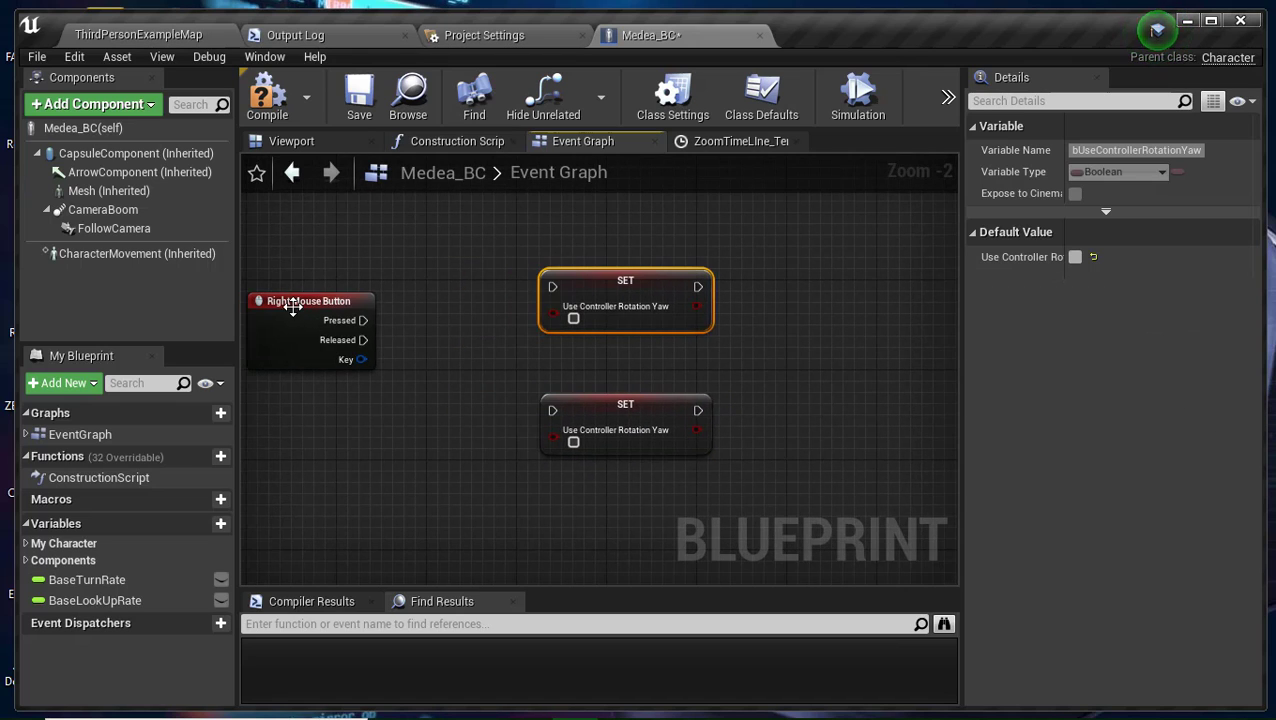
mouse_move(288, 300)
left_mouse_down()
mouse_move(295, 343)
mouse_move(395, 343)
left_mouse_up()
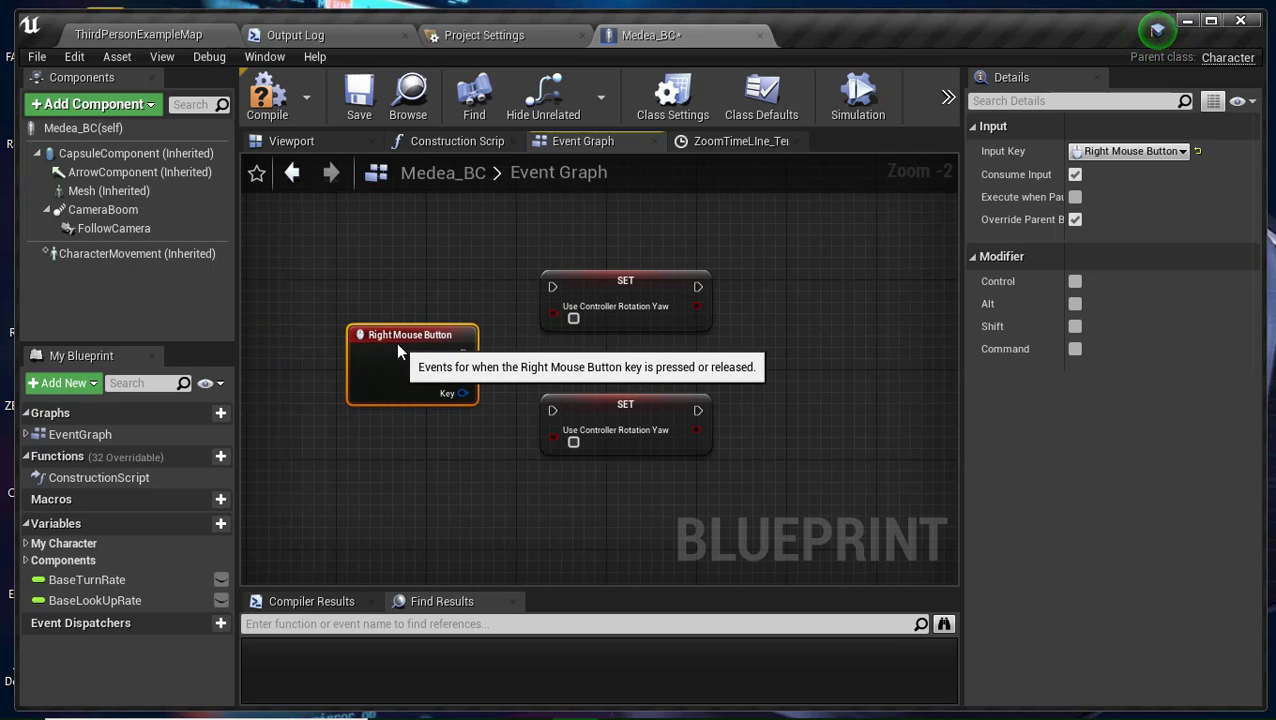
right_click_drag(667, 389, 435, 388)
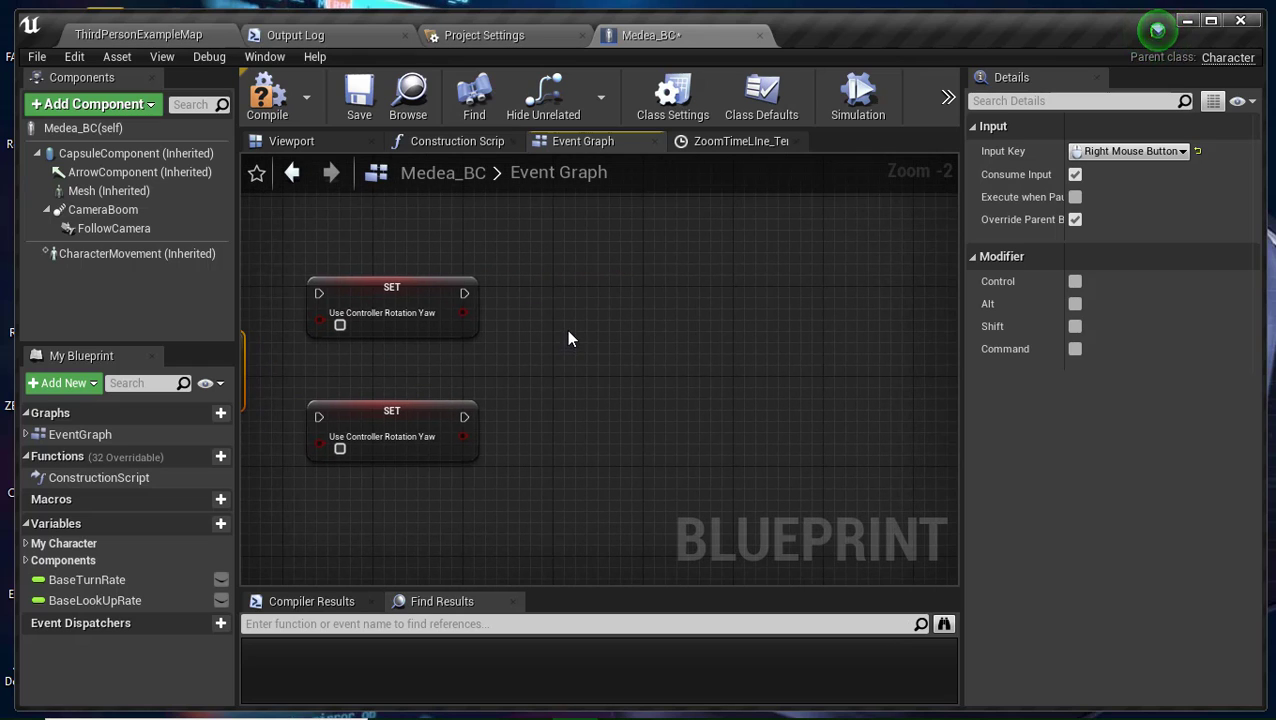
mouse_move(615, 716)
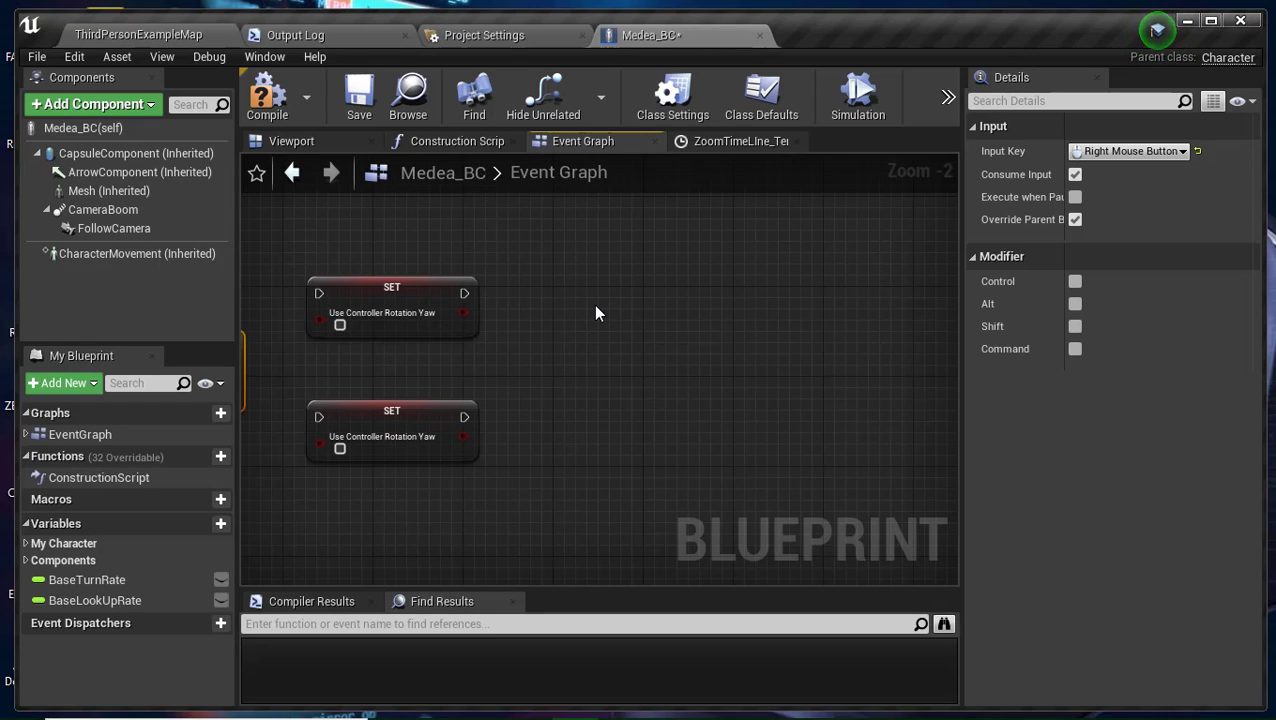
Search actions for 'Set Orient ro' without adding a node, then select CharacterMovement (Inherited) to view its properties.
right_click(595, 313)
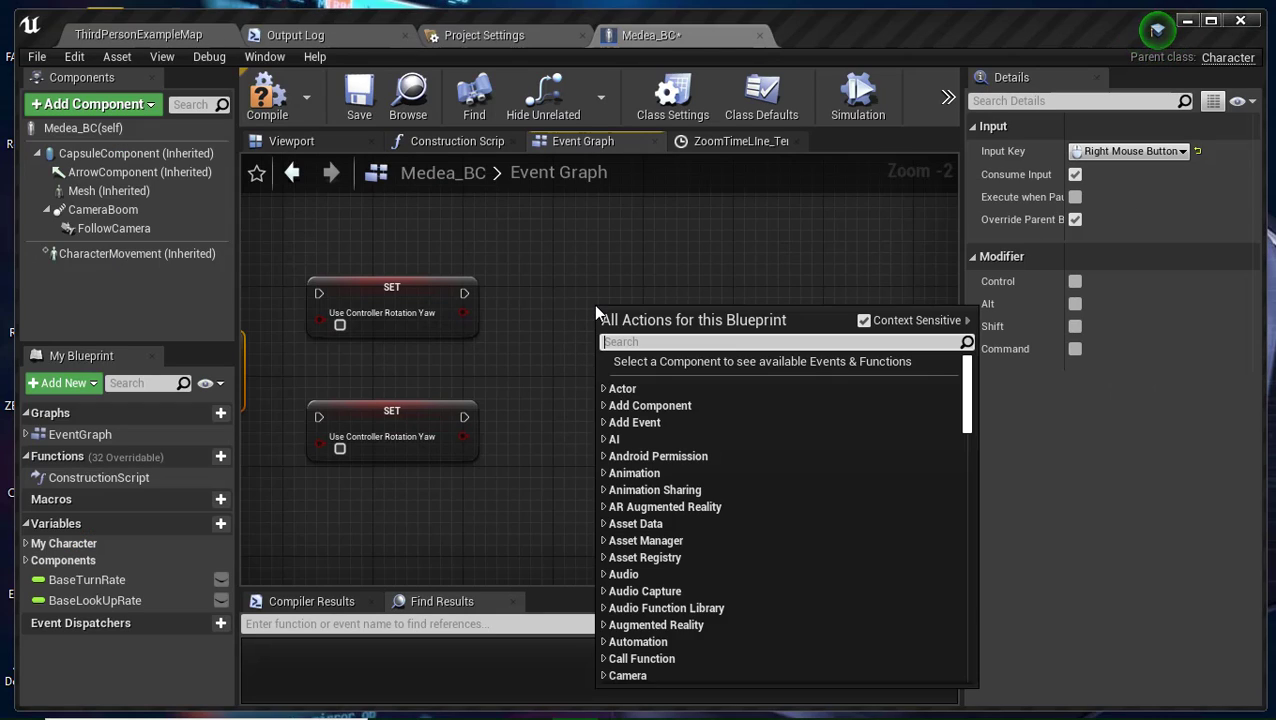
type("Set")
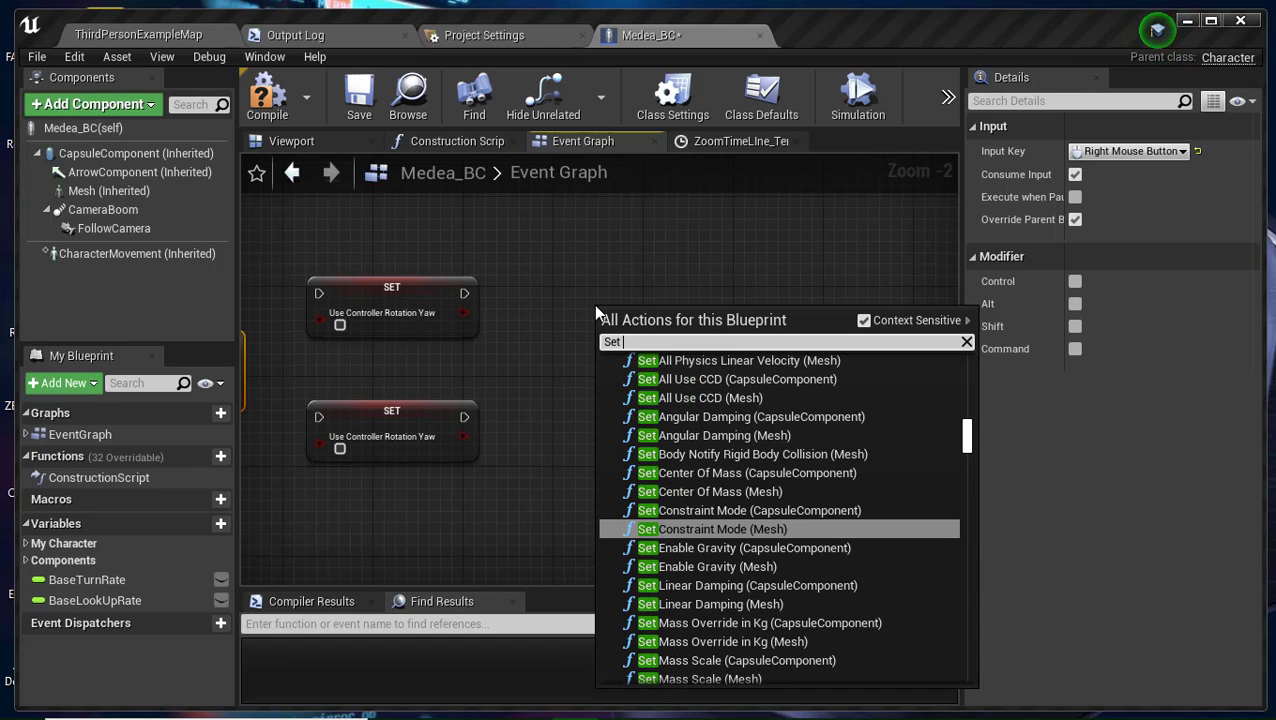
type(" Ori")
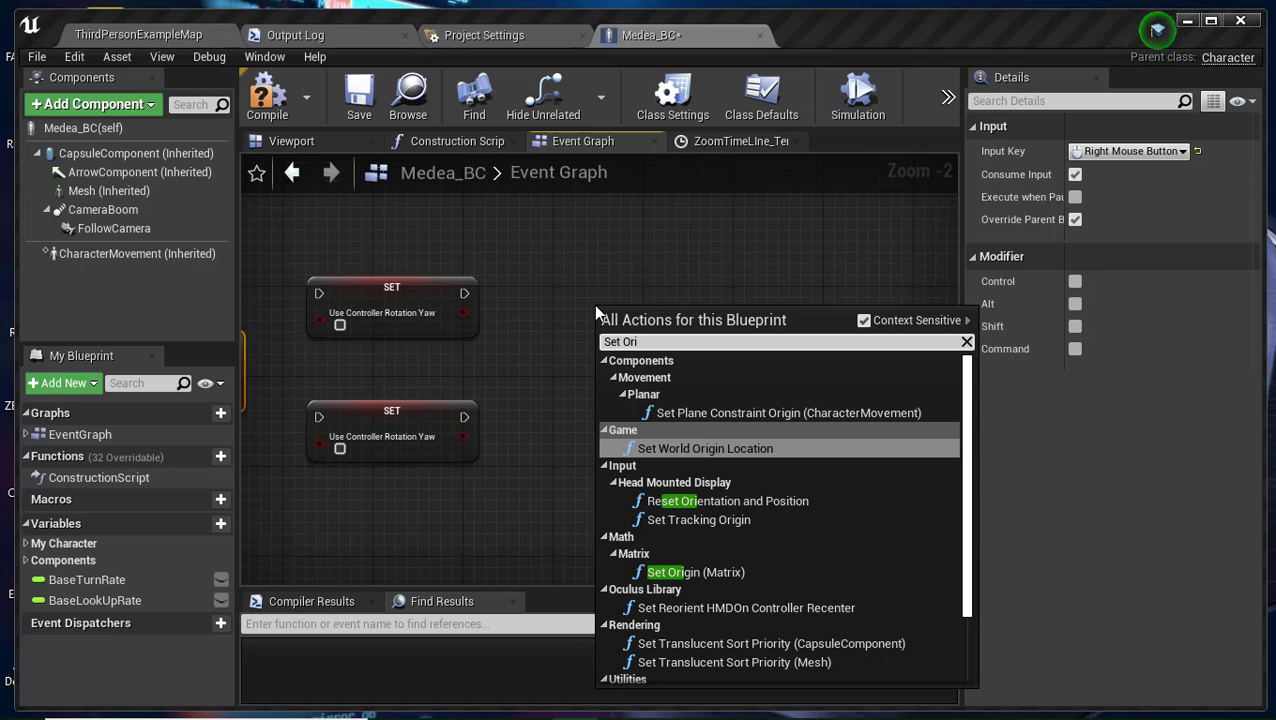
type("ent")
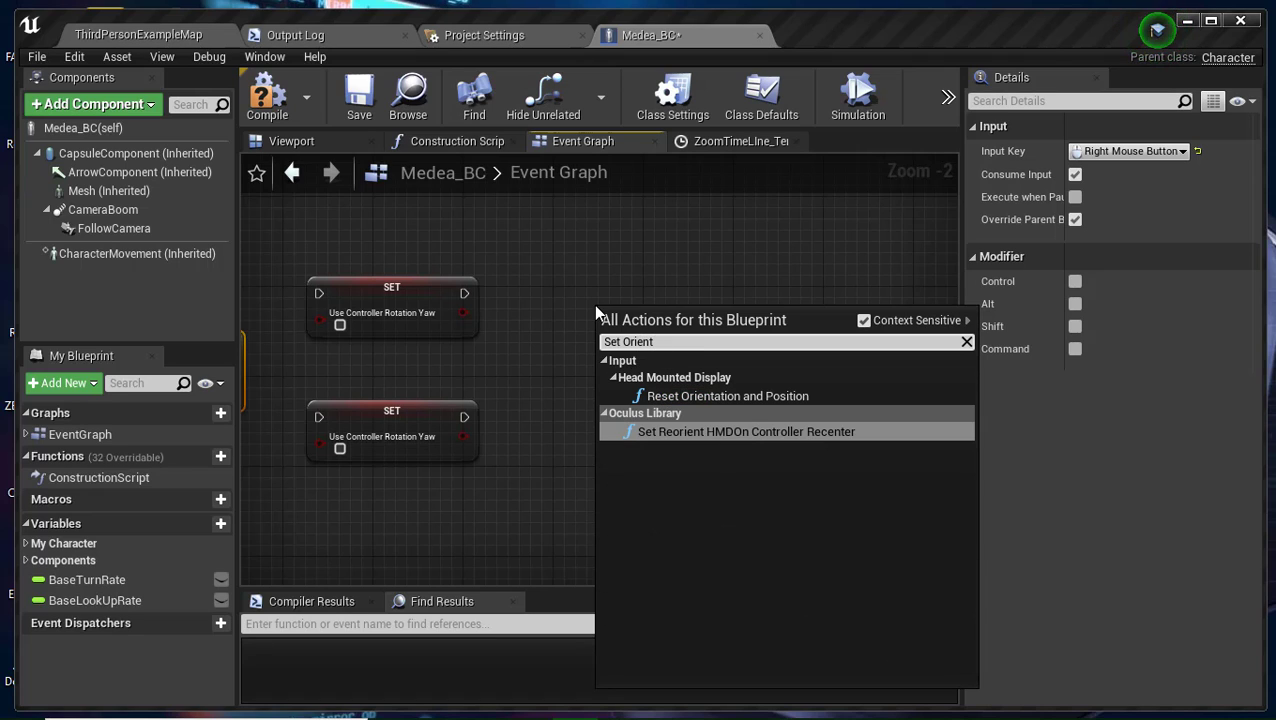
type(" ro")
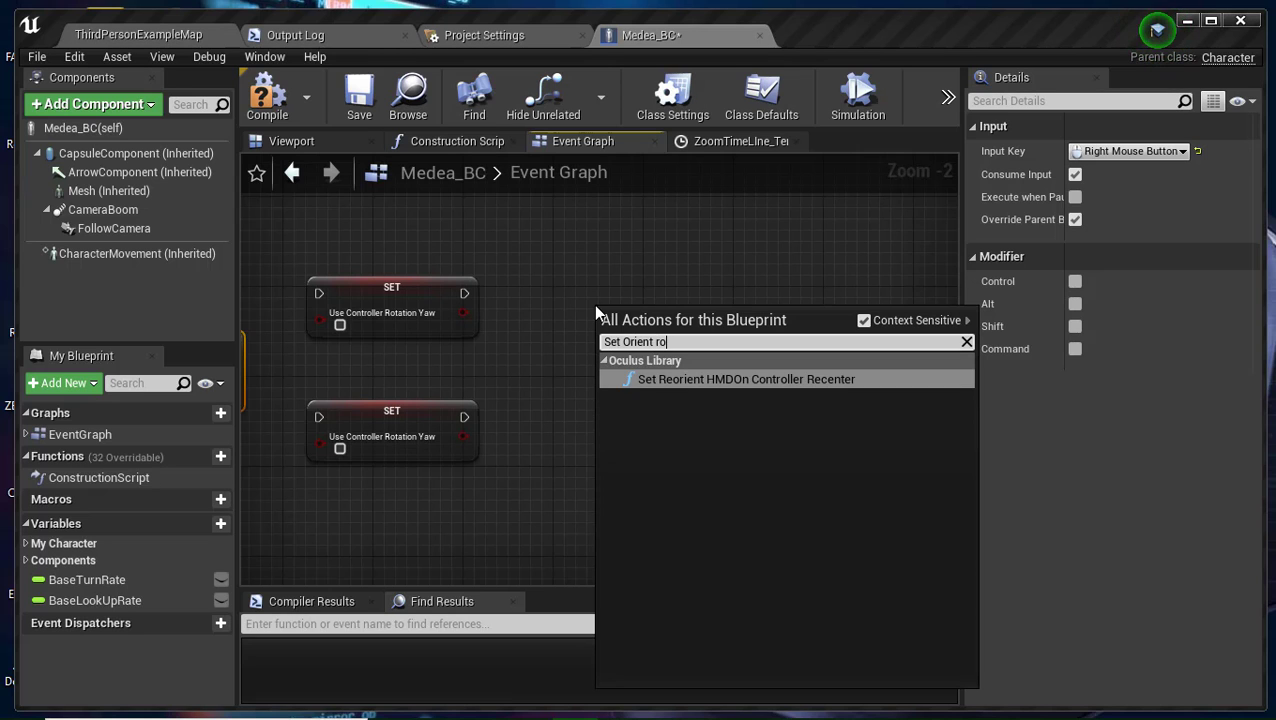
left_click(593, 304)
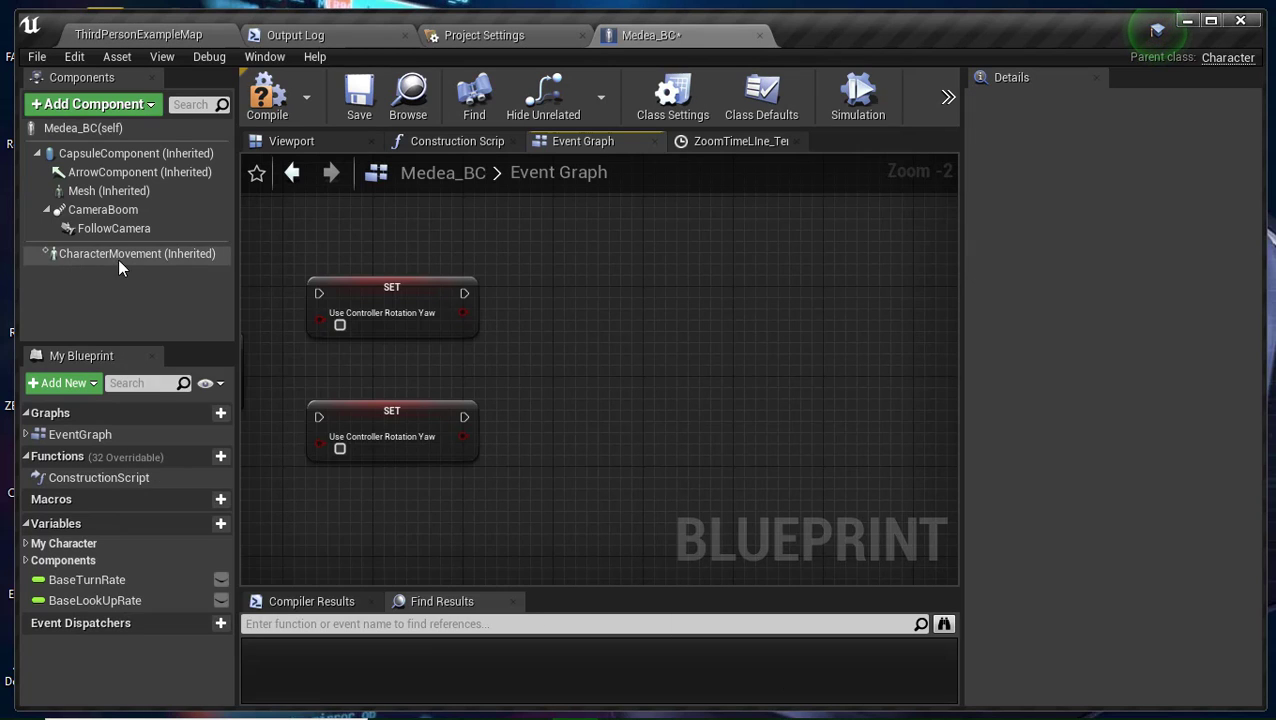
left_click(121, 257)
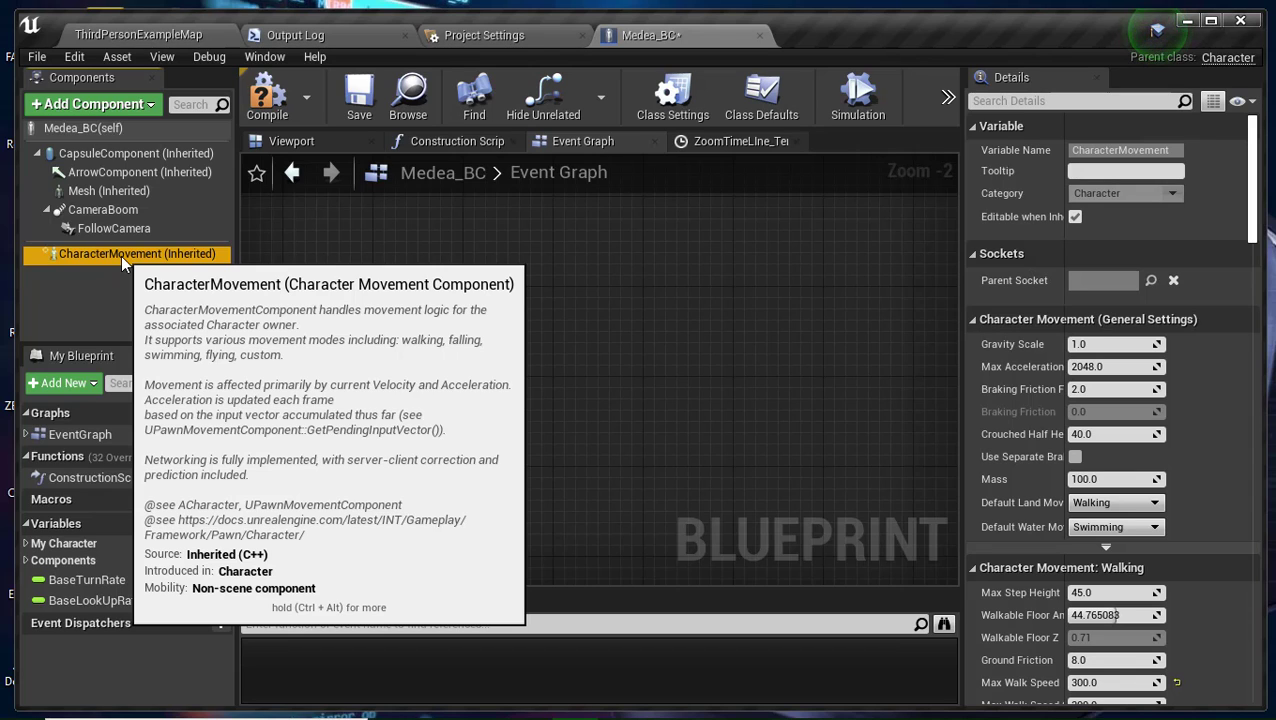
Drop a Character Movement reference into the graph and add a SET Orient Rotation to Movement node from it.
left_click_drag(121, 255, 478, 368)
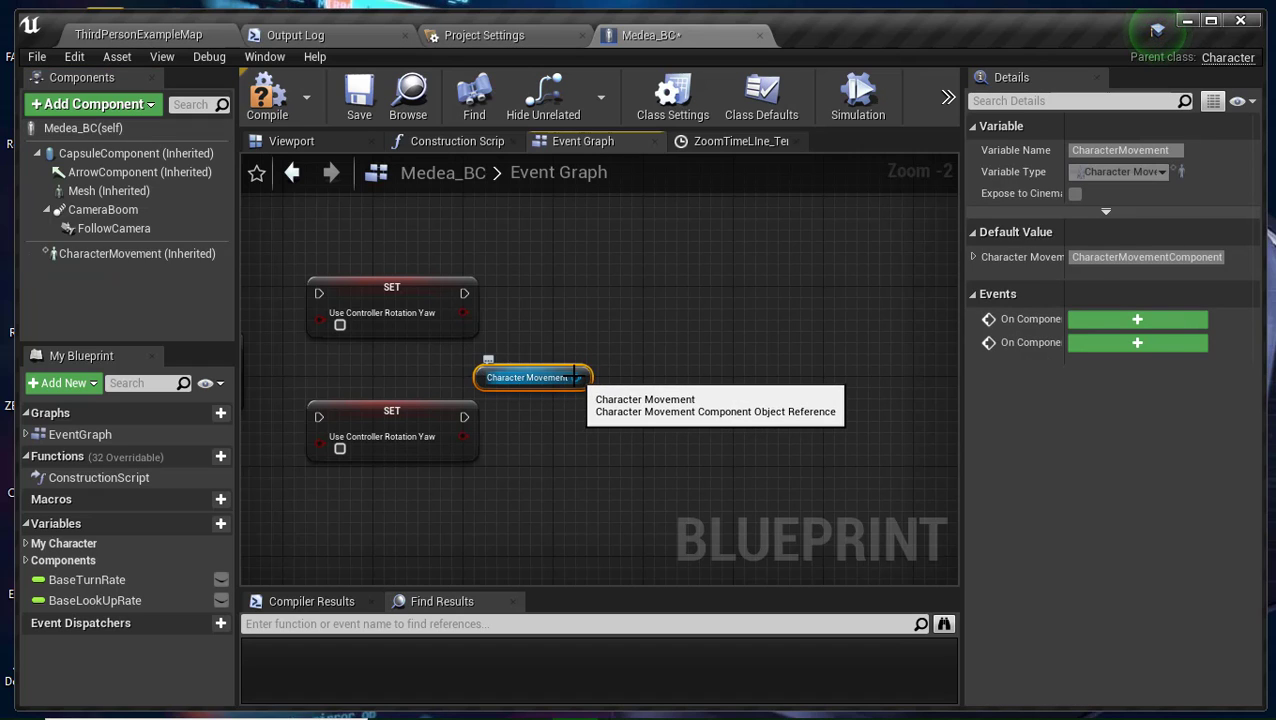
left_click_drag(576, 377, 676, 301)
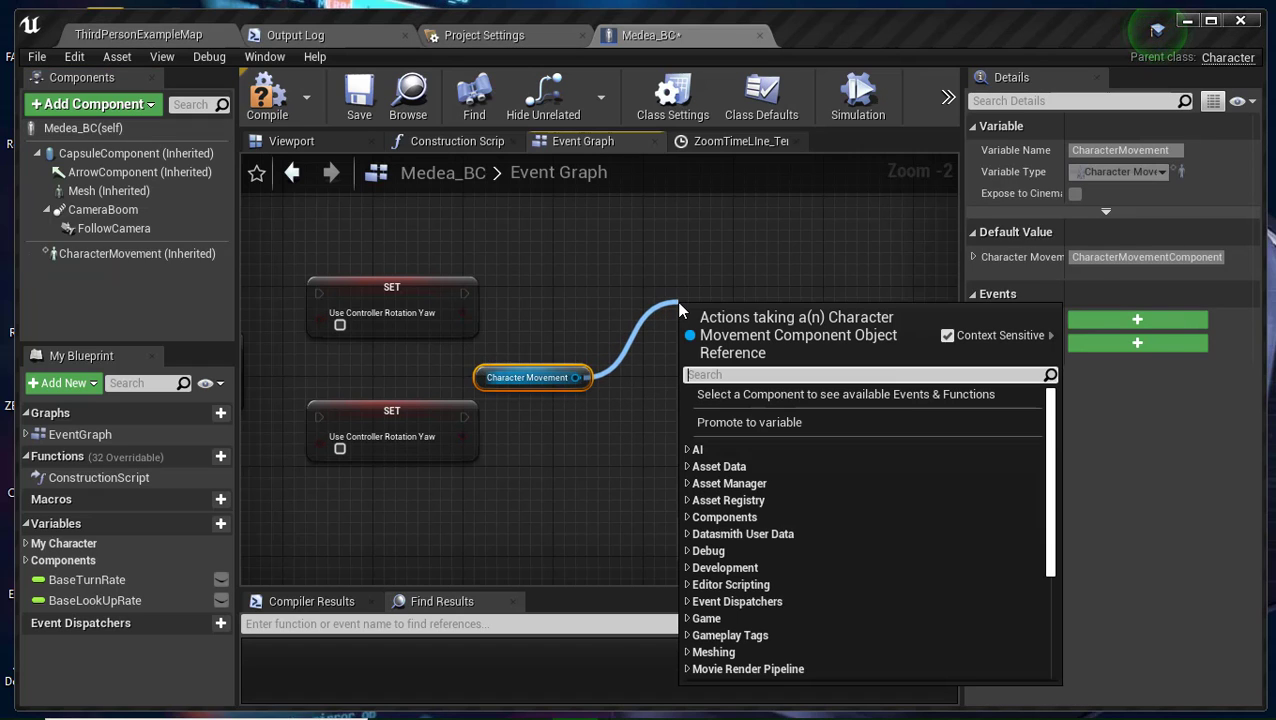
type("Set or")
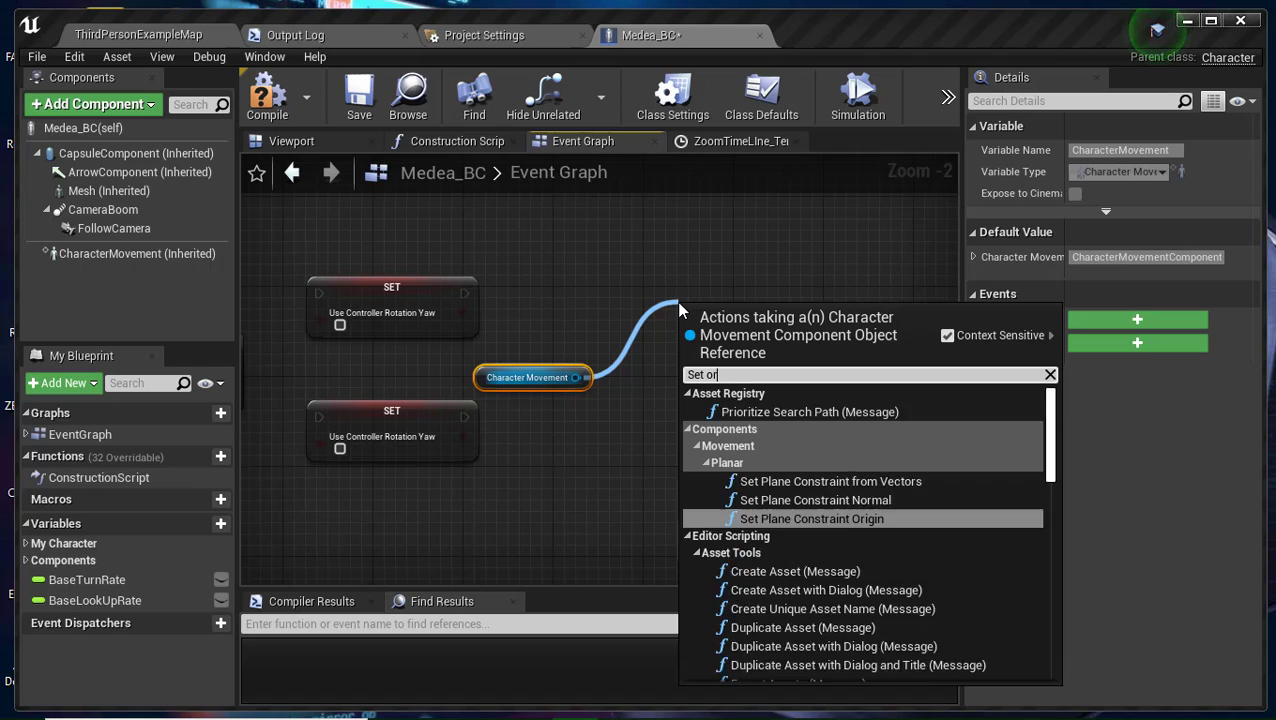
type("ien")
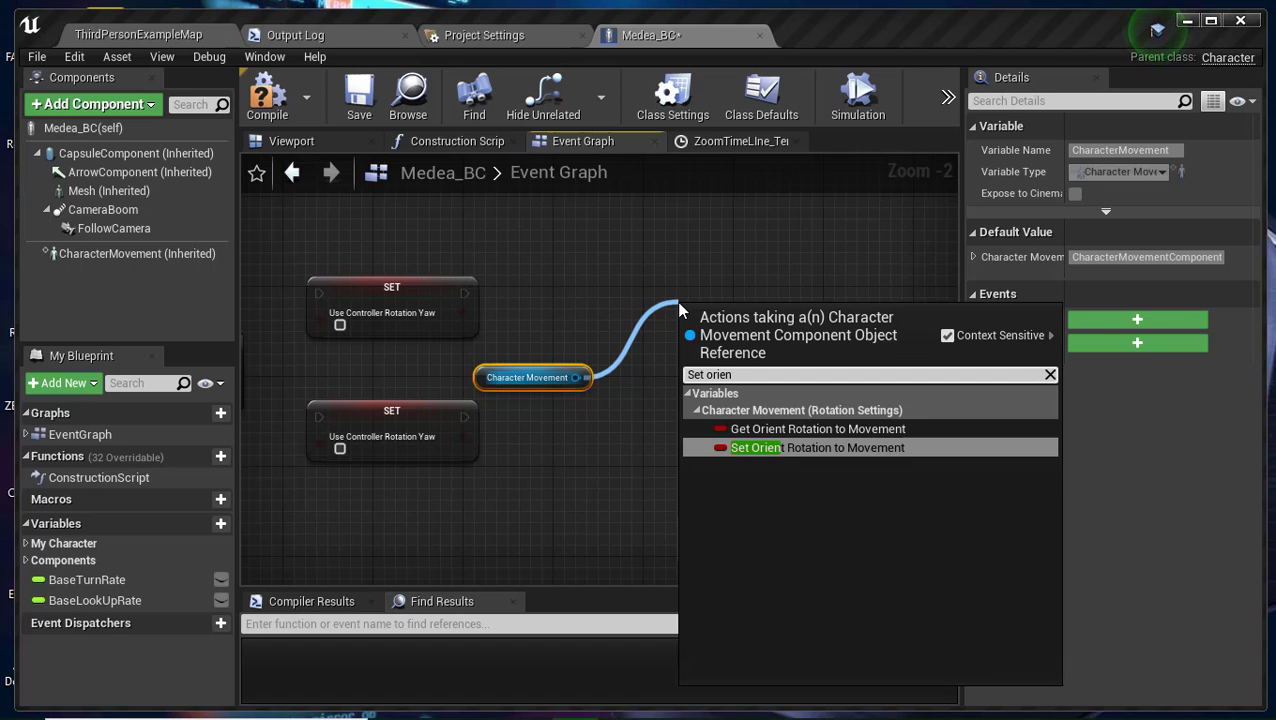
left_click(838, 448)
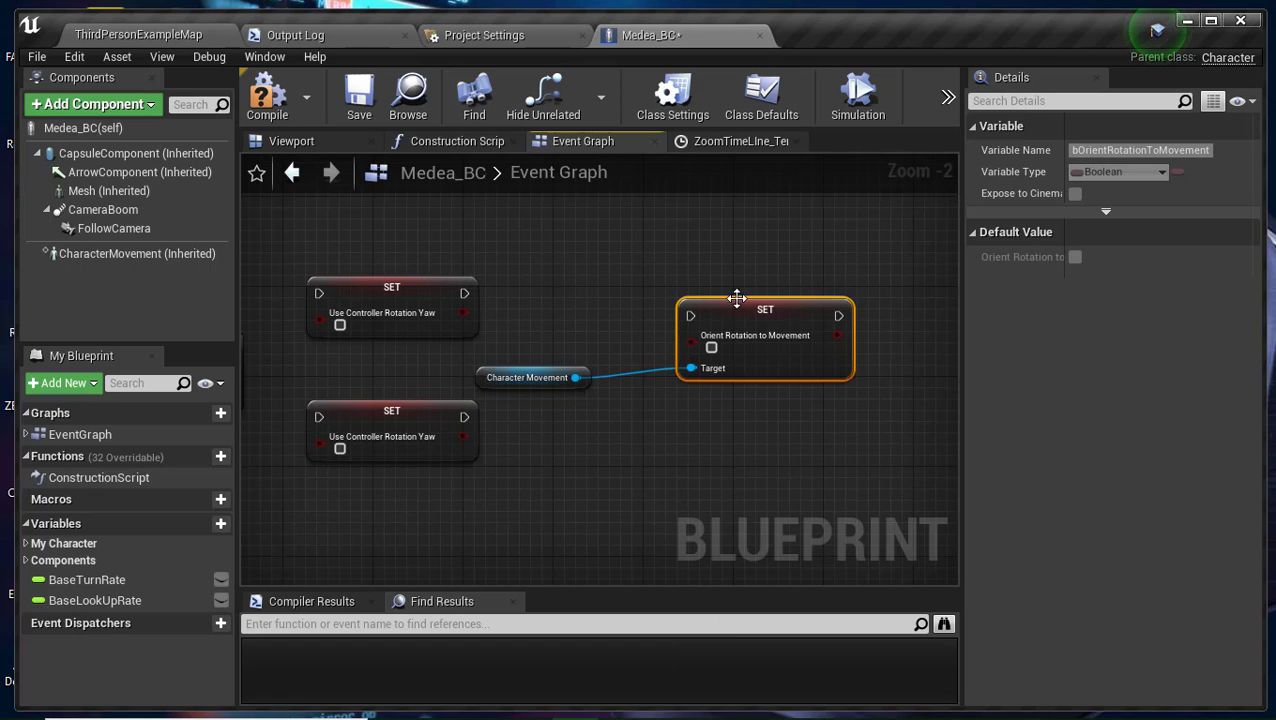
left_click_drag(798, 320, 768, 306)
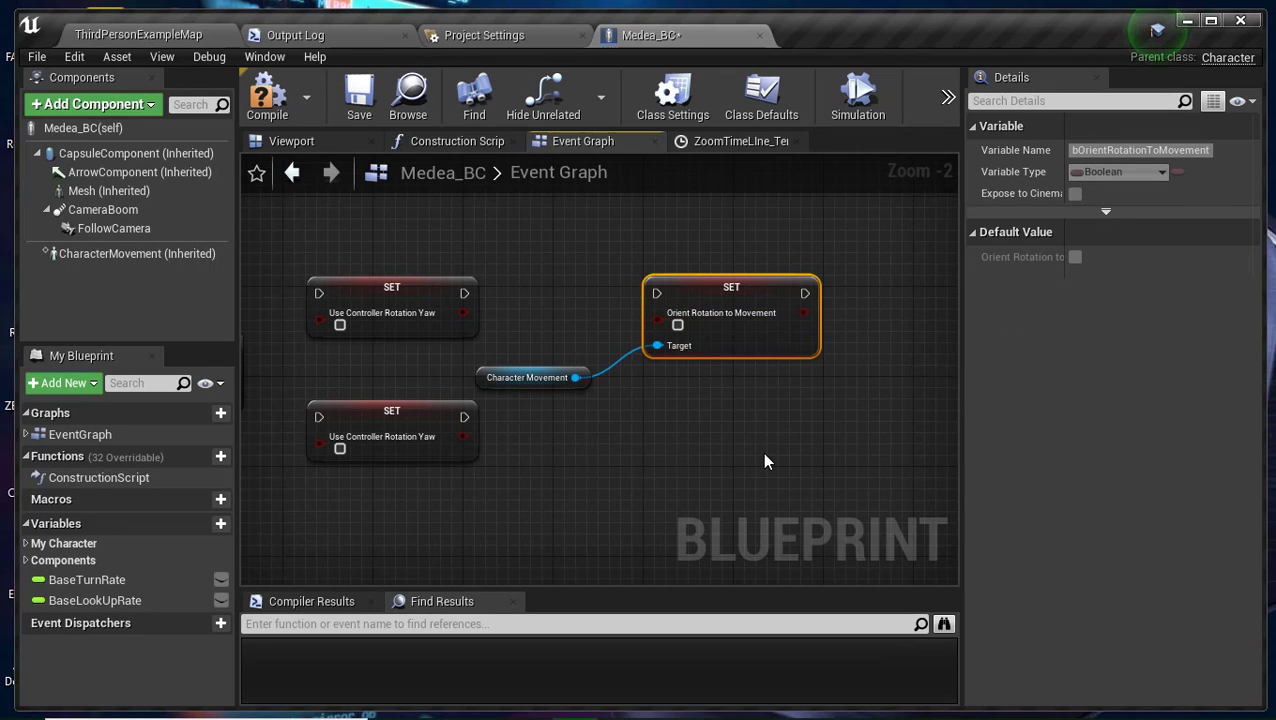
Duplicate the Orient Rotation to Movement node below and wire Character Movement to its Target.
key("ctrl+c")
key("ctrl+v")
left_click_drag(868, 462, 745, 425)
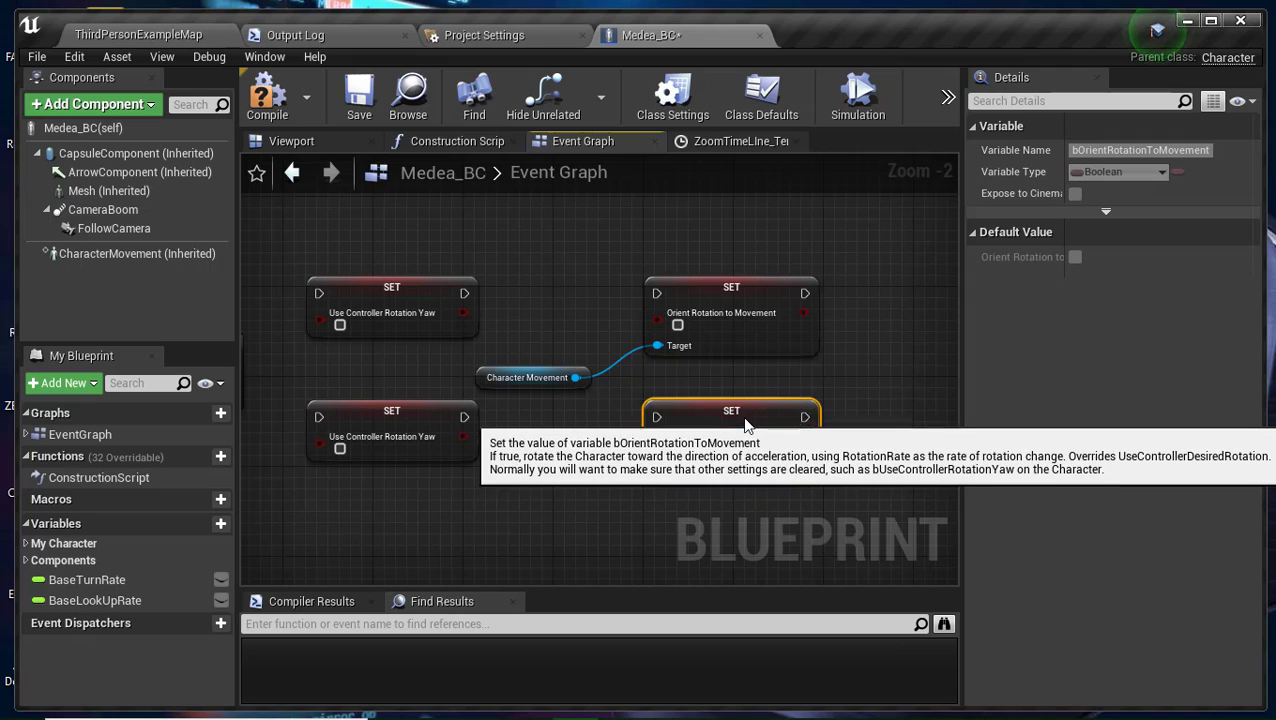
mouse_move(576, 377)
left_mouse_down()
mouse_move(640, 487)
mouse_move(658, 470)
left_mouse_up()
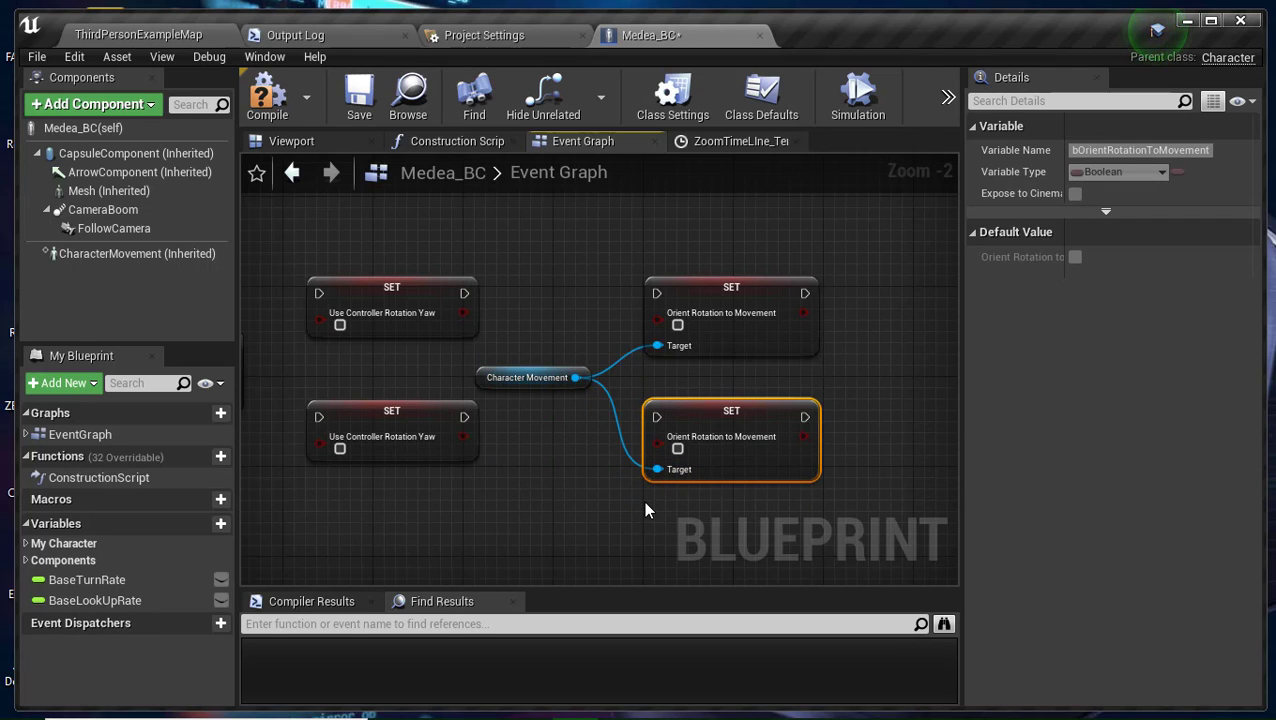
right_click_drag(645, 510, 745, 451)
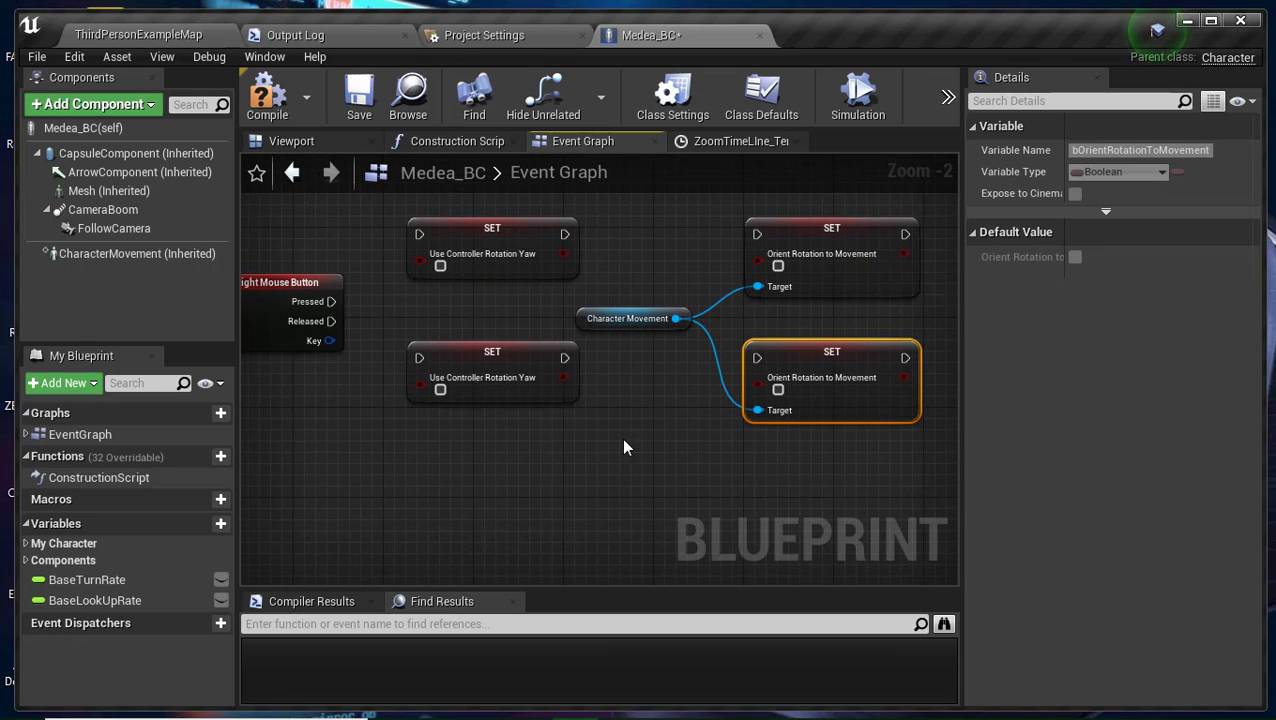
Nudge the Right Mouse Button event into place and tick Use Controller Rotation Yaw on the upper SET node.
right_click_drag(376, 289, 512, 313)
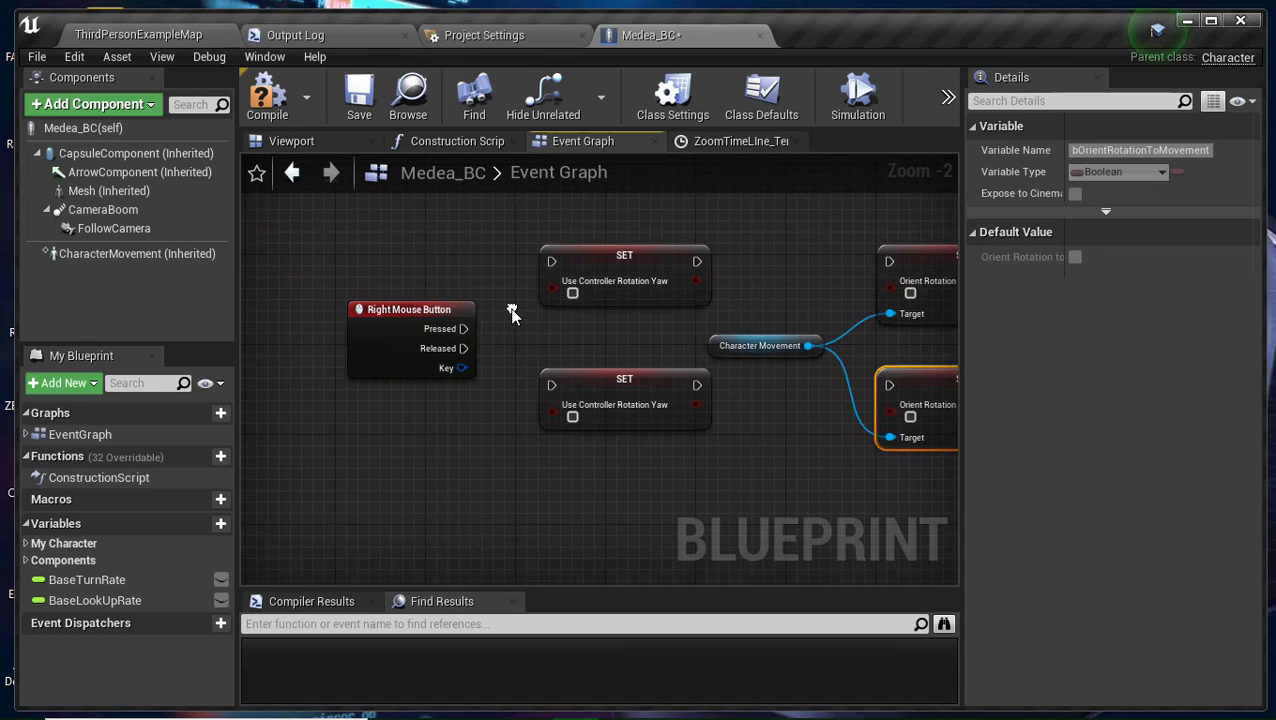
left_click(400, 327)
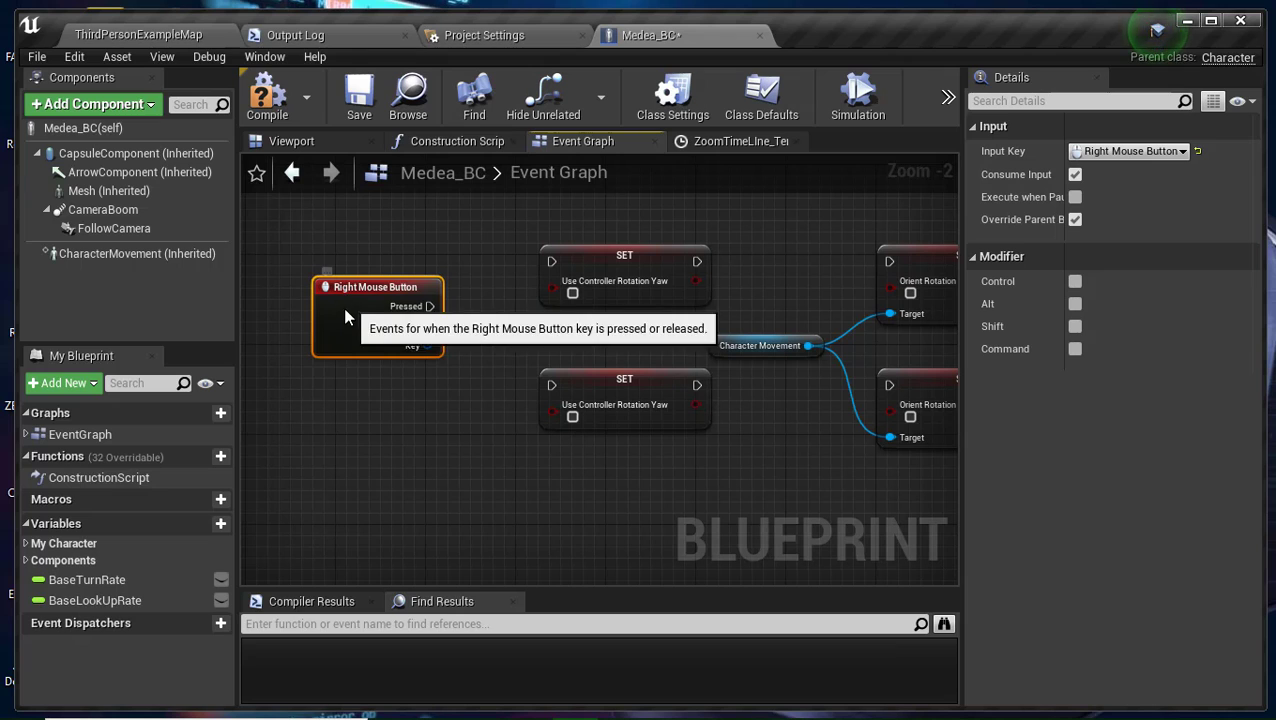
left_click_drag(343, 307, 330, 318)
right_click_drag(549, 332, 430, 353)
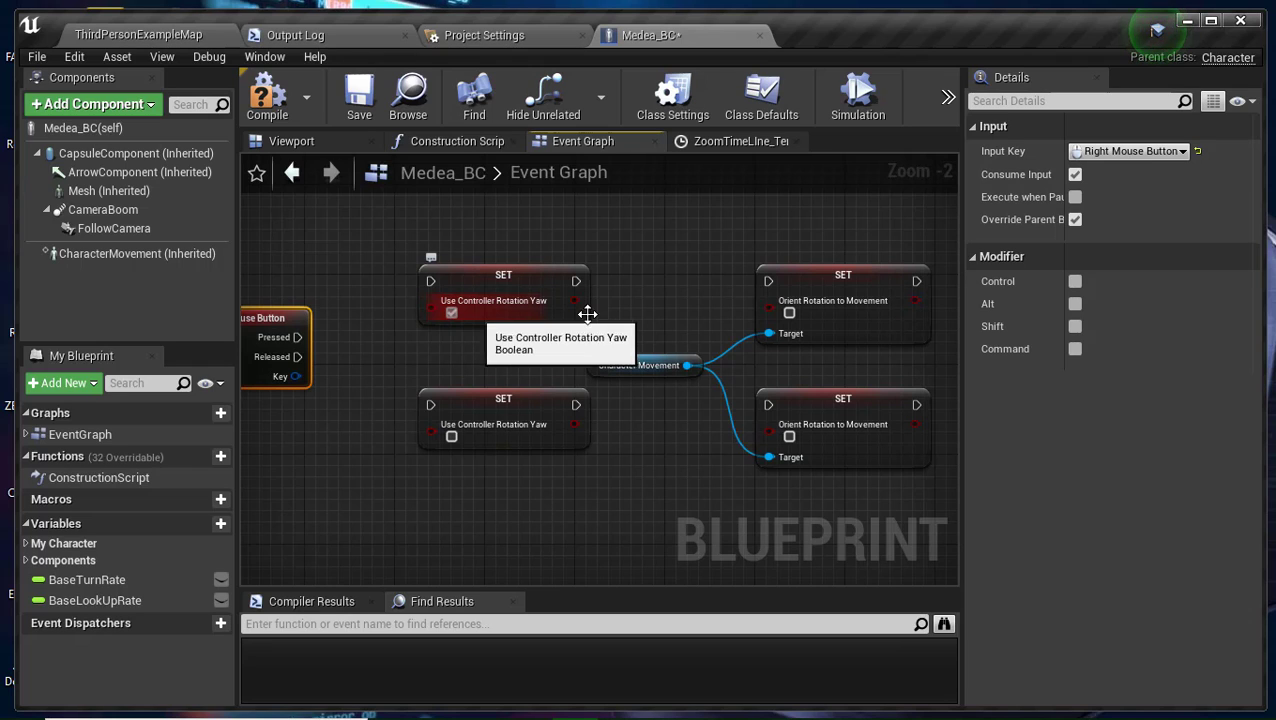
left_click(451, 314)
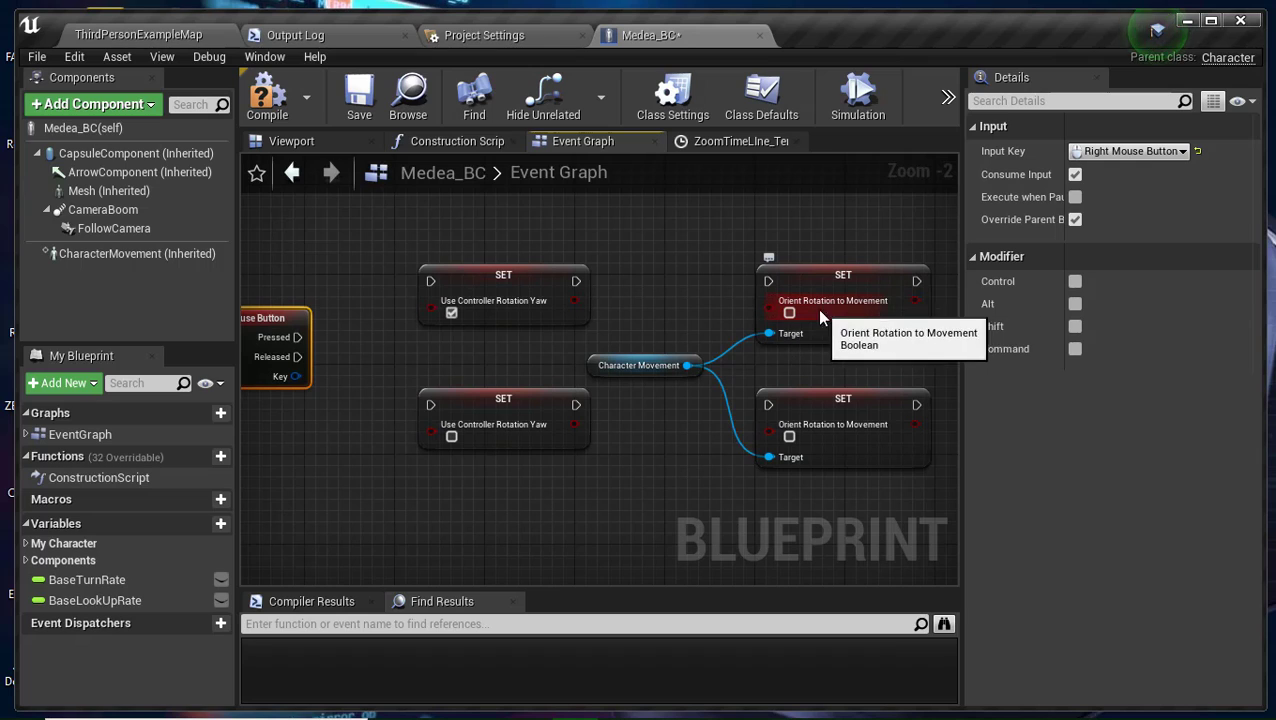
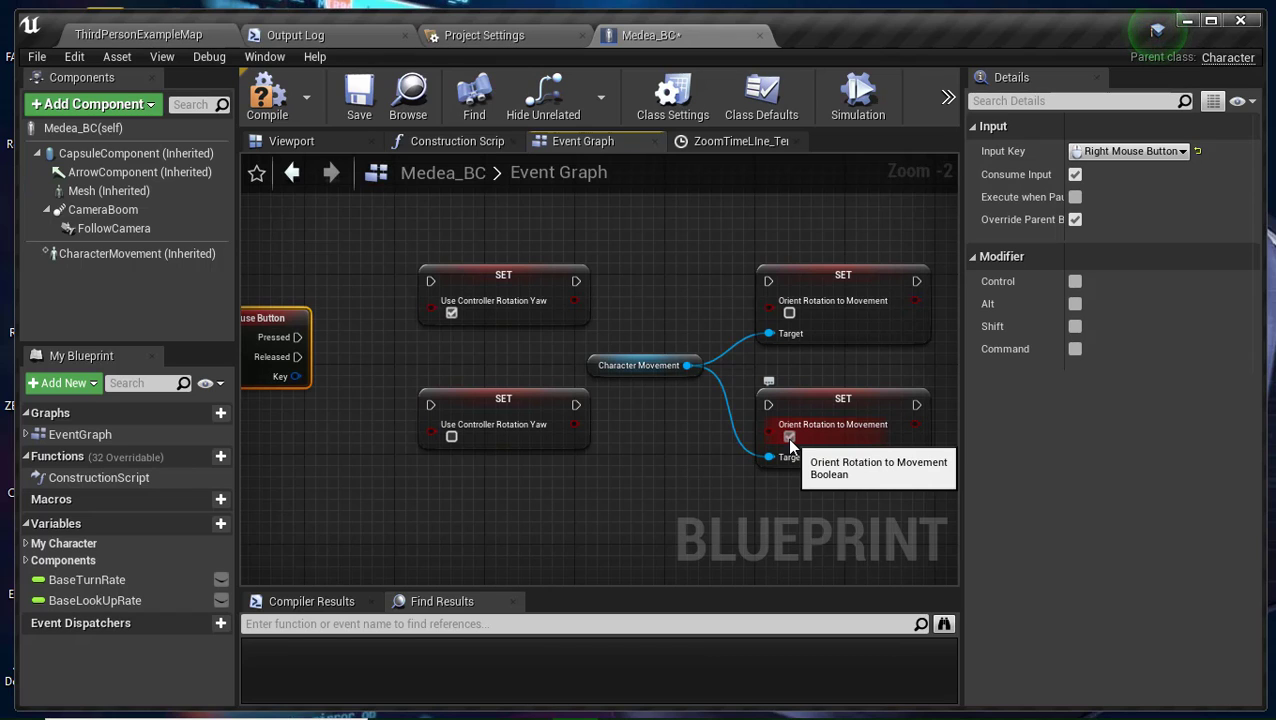
Enable Orient Rotation to Movement on the lower SET and wire Pressed/Released through both yaw SET chains.
left_click(789, 437)
left_click_drag(297, 337, 431, 281)
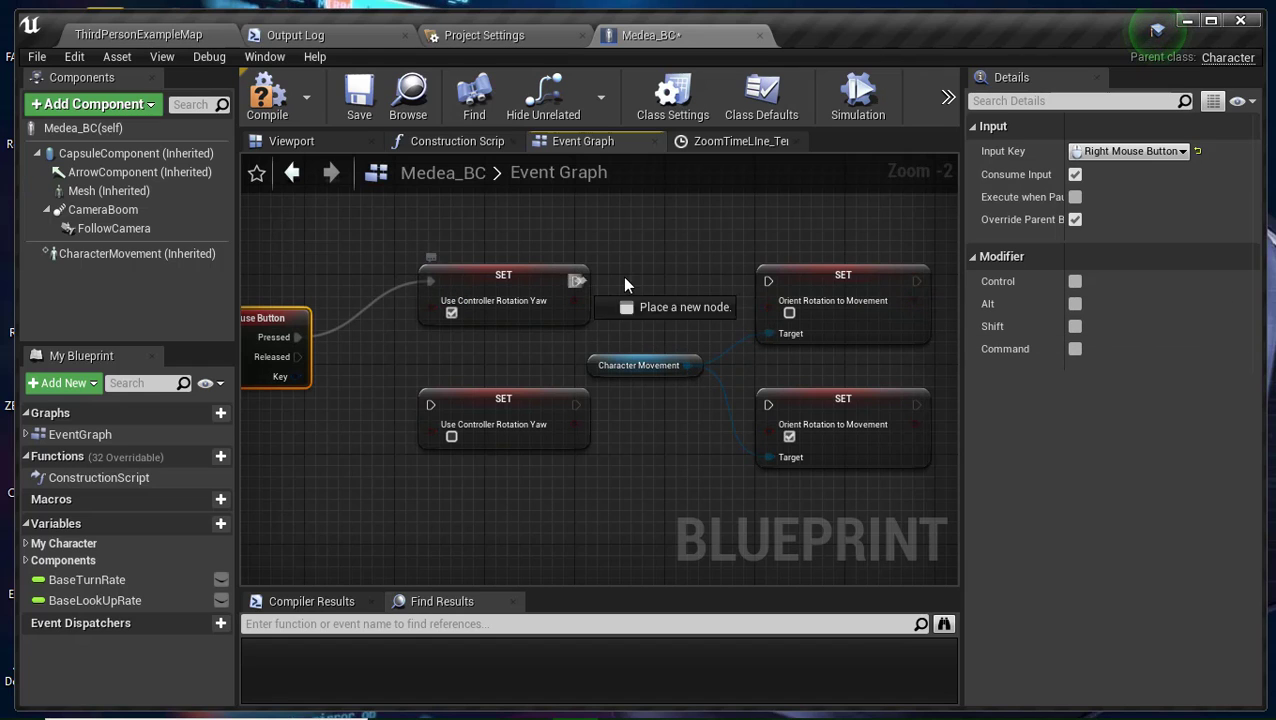
left_click_drag(578, 282, 768, 281)
left_click_drag(297, 356, 431, 405)
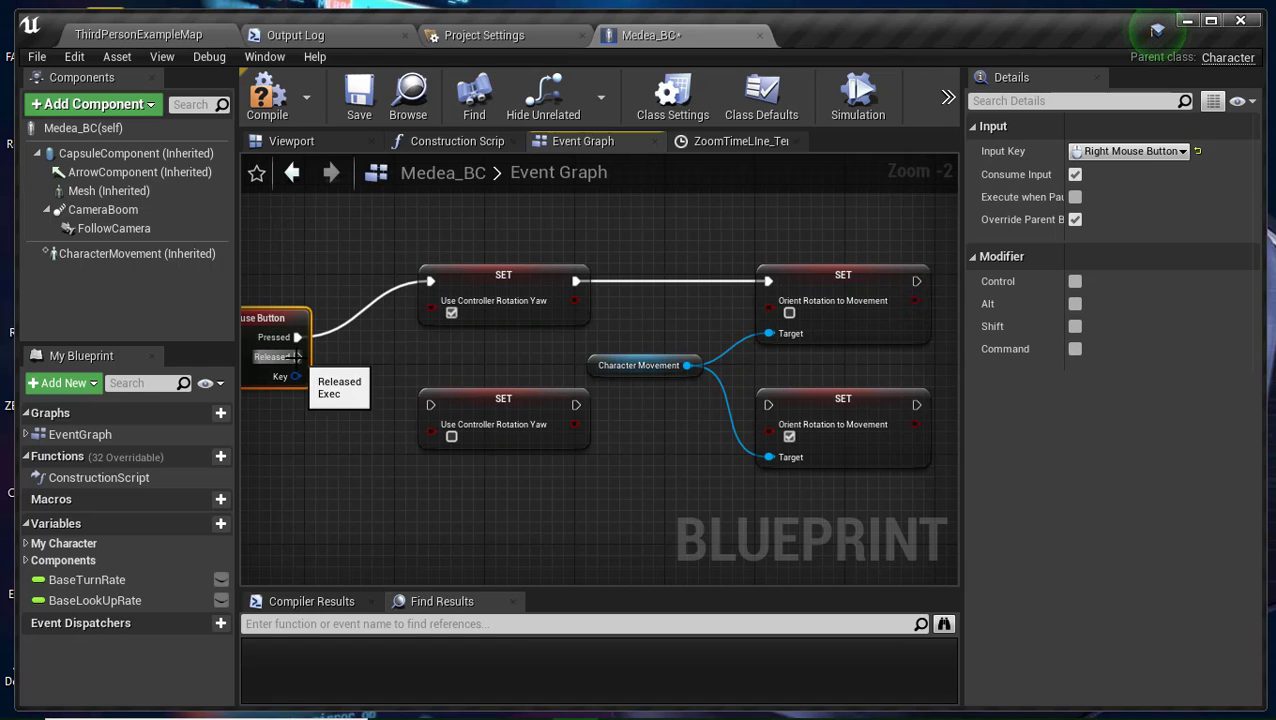
left_click_drag(576, 405, 767, 404)
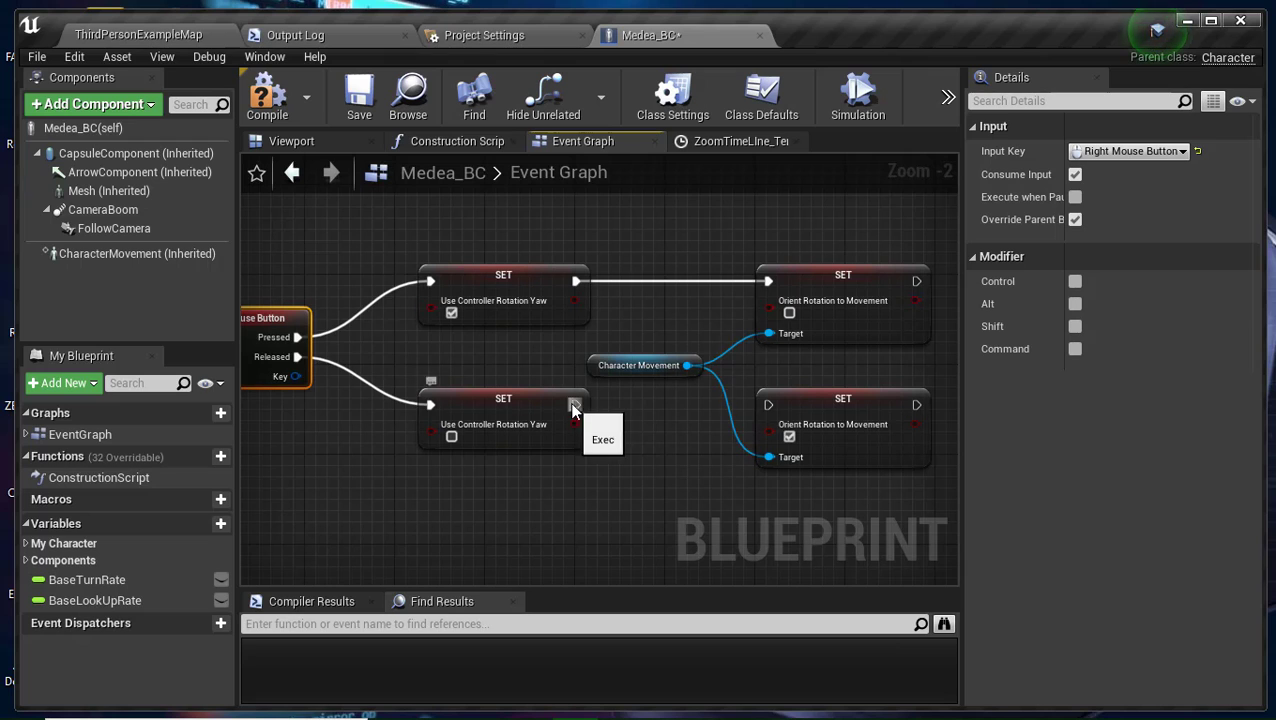
Connect the upper SET chain to ZoomTimeLine Play and the lower chain to Reverse.
mouse_move(675, 478)
right_mouse_down()
mouse_move(424, 470)
mouse_move(363, 503)
right_mouse_up()
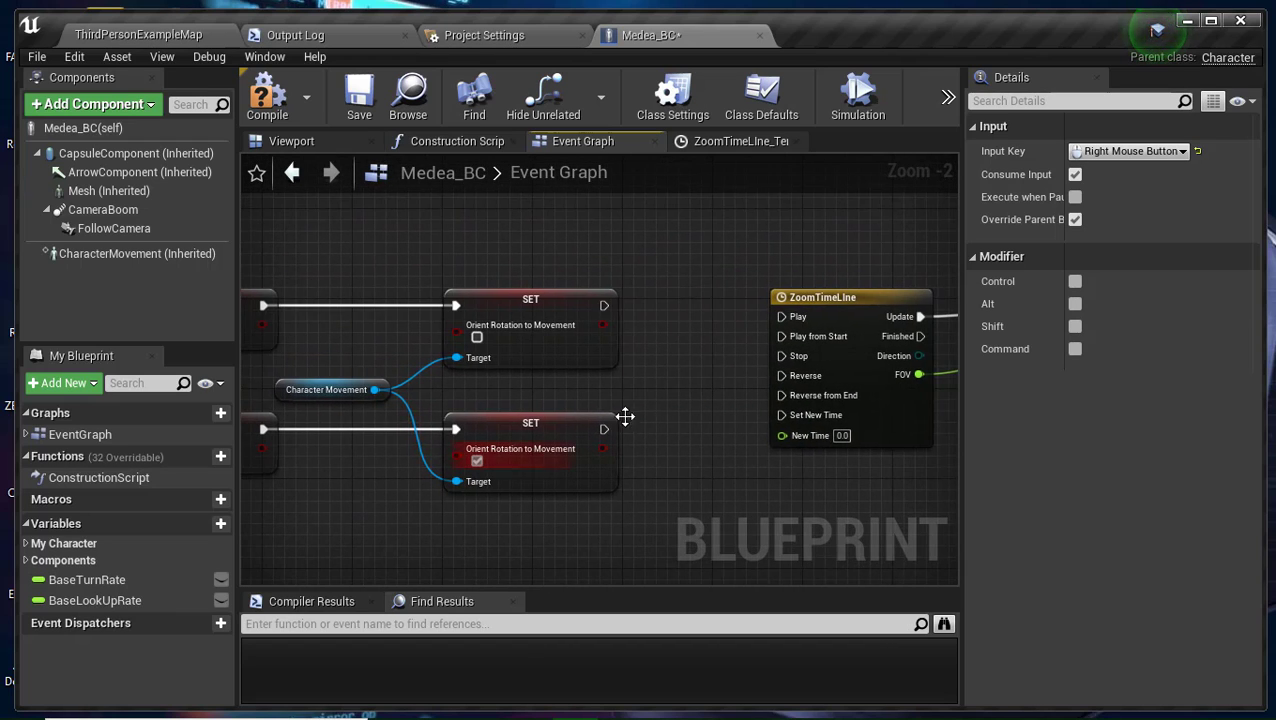
left_click_drag(604, 305, 785, 317)
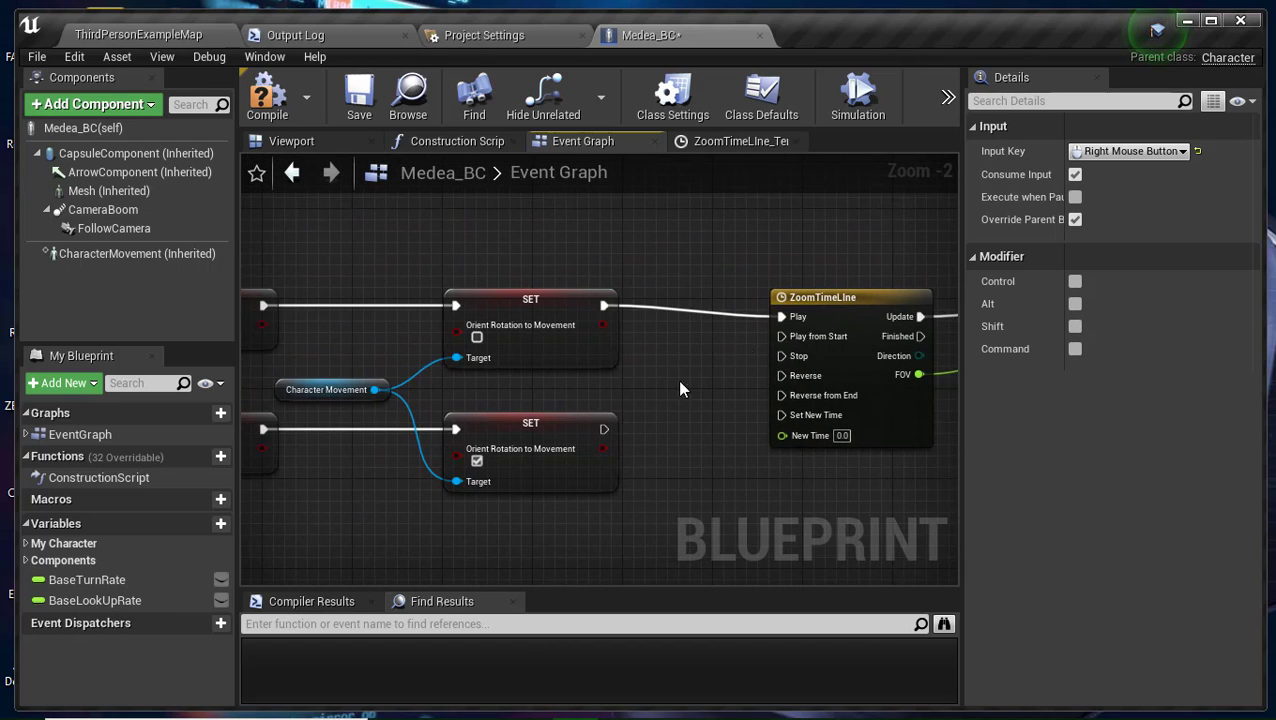
left_click_drag(603, 428, 781, 375)
Move ZoomTimeLine left and bring the FieldOfView SET and Follow Camera nodes beside it.
mouse_move(723, 462)
right_mouse_down()
mouse_move(557, 461)
mouse_move(661, 432)
right_mouse_up()
scroll(661, 449, "down", 2)
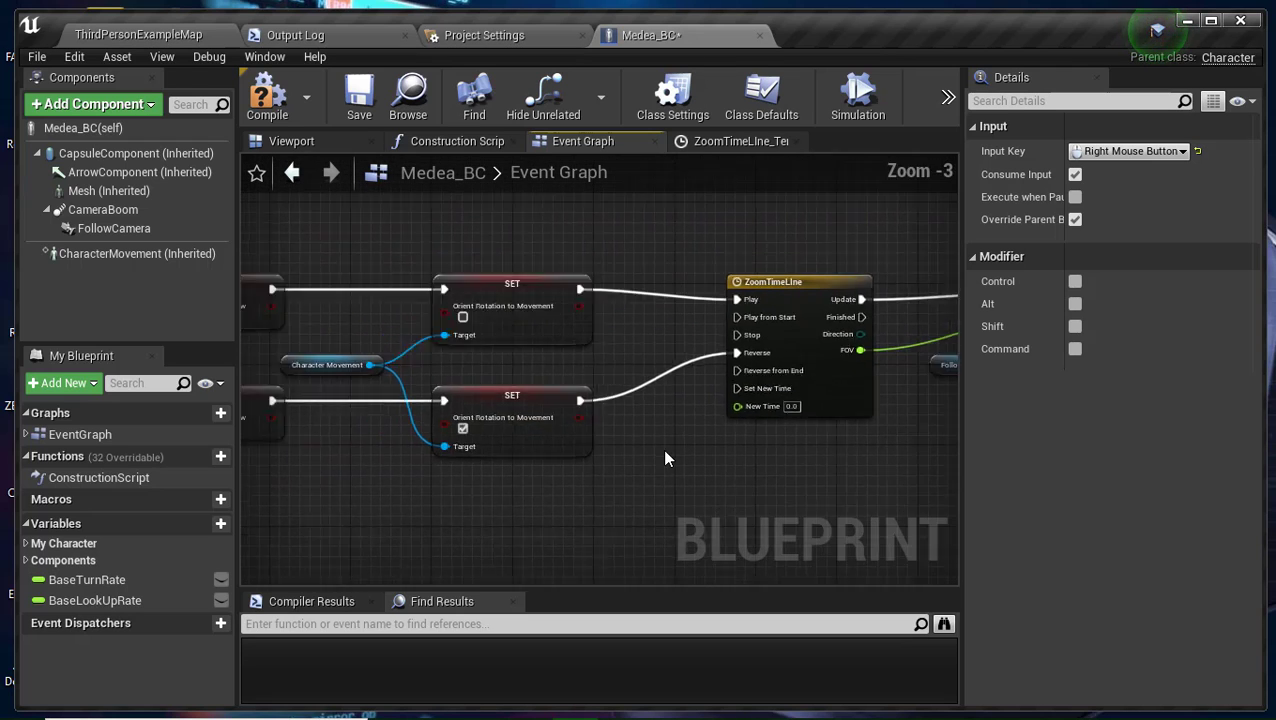
right_click(661, 483)
left_click(604, 498)
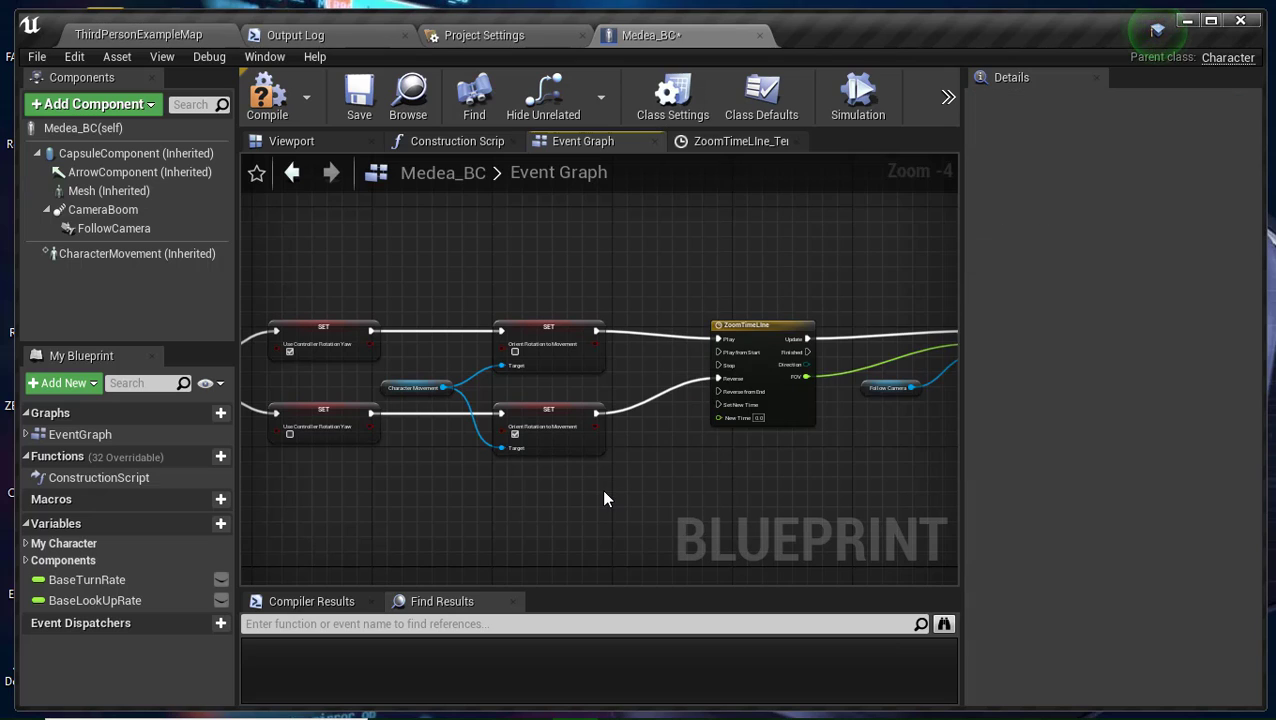
right_click_drag(684, 414, 662, 410)
left_click_drag(751, 354, 683, 362)
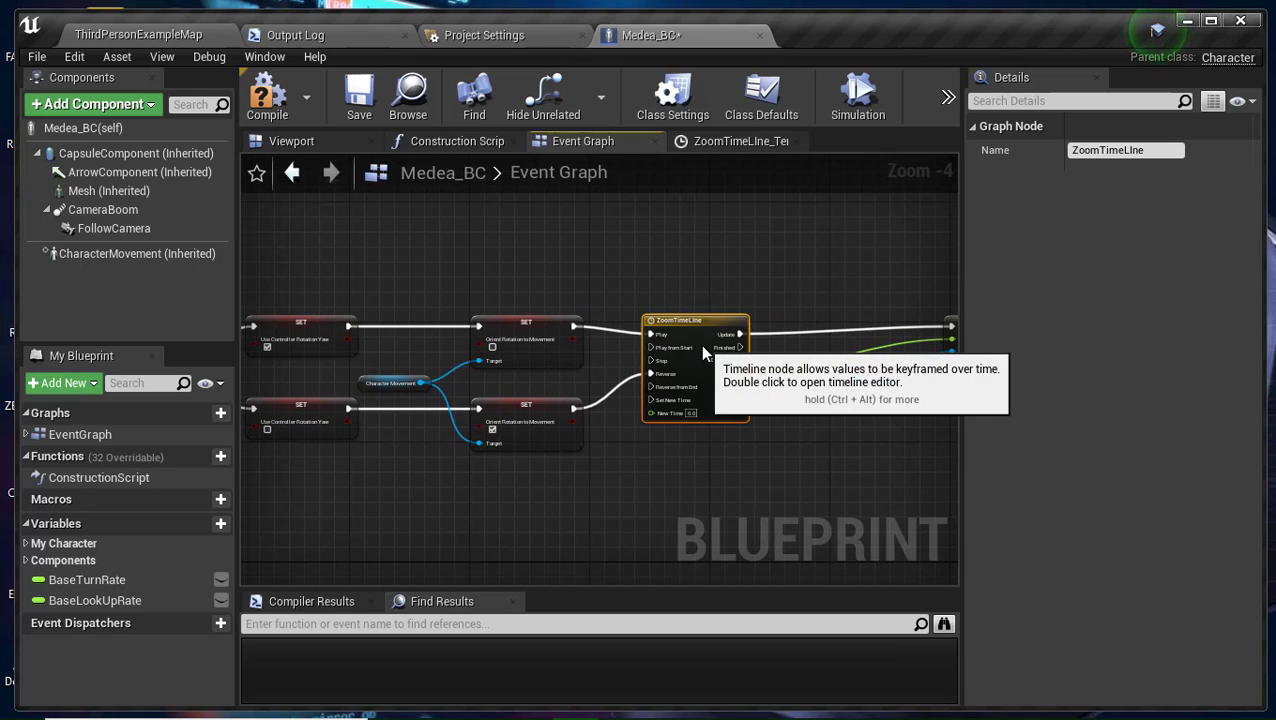
right_click_drag(755, 405, 653, 446)
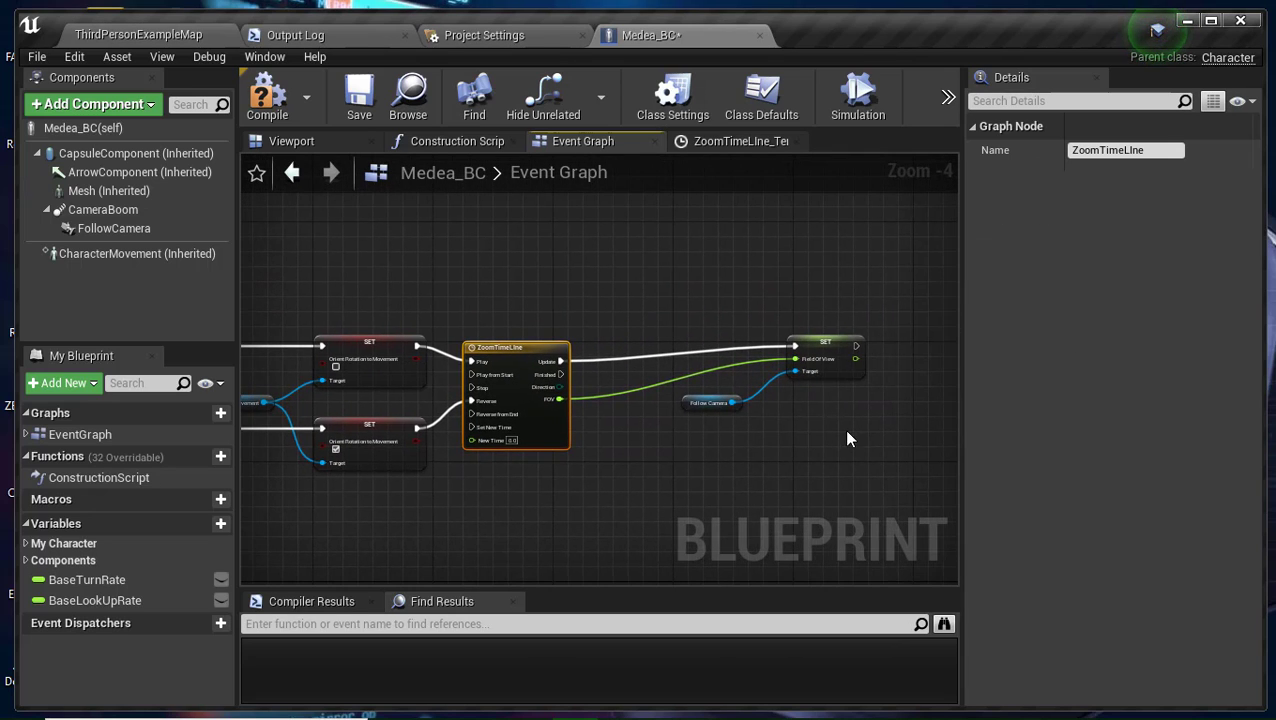
left_click_drag(847, 439, 675, 330)
mouse_move(826, 358)
left_mouse_down()
mouse_move(715, 425)
mouse_move(668, 418)
mouse_move(655, 382)
left_mouse_up()
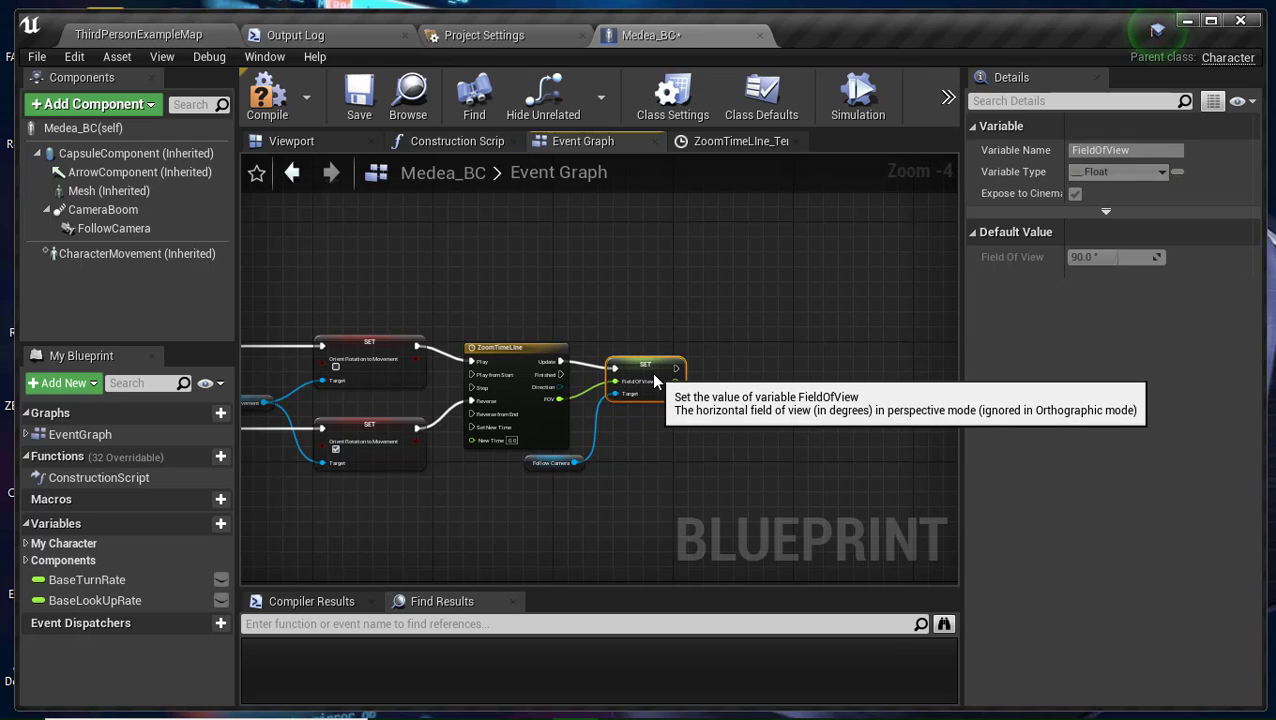
Tidy the yaw SET nodes and Right Mouse Button event, then select every zoom node.
mouse_move(655, 382)
right_mouse_down()
mouse_move(450, 431)
mouse_move(550, 444)
right_mouse_up()
left_click_drag(485, 258, 567, 457)
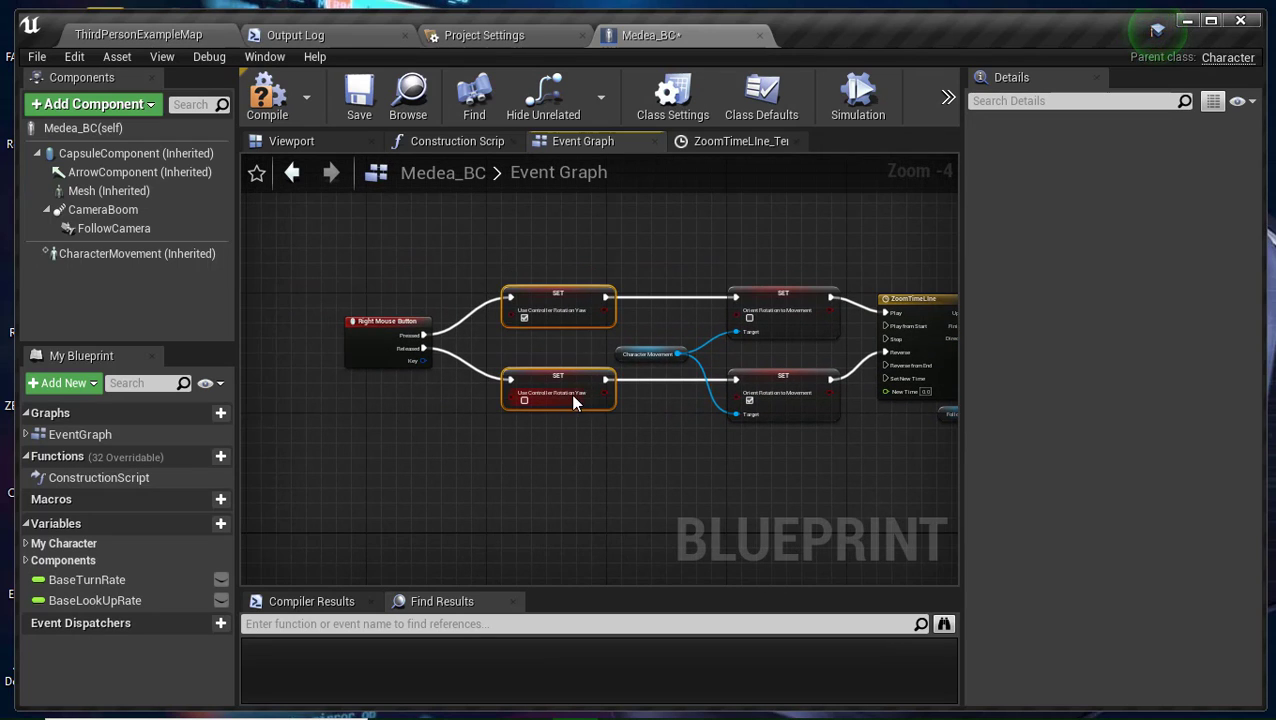
mouse_move(573, 401)
left_mouse_down()
mouse_move(603, 409)
mouse_move(623, 385)
left_mouse_up()
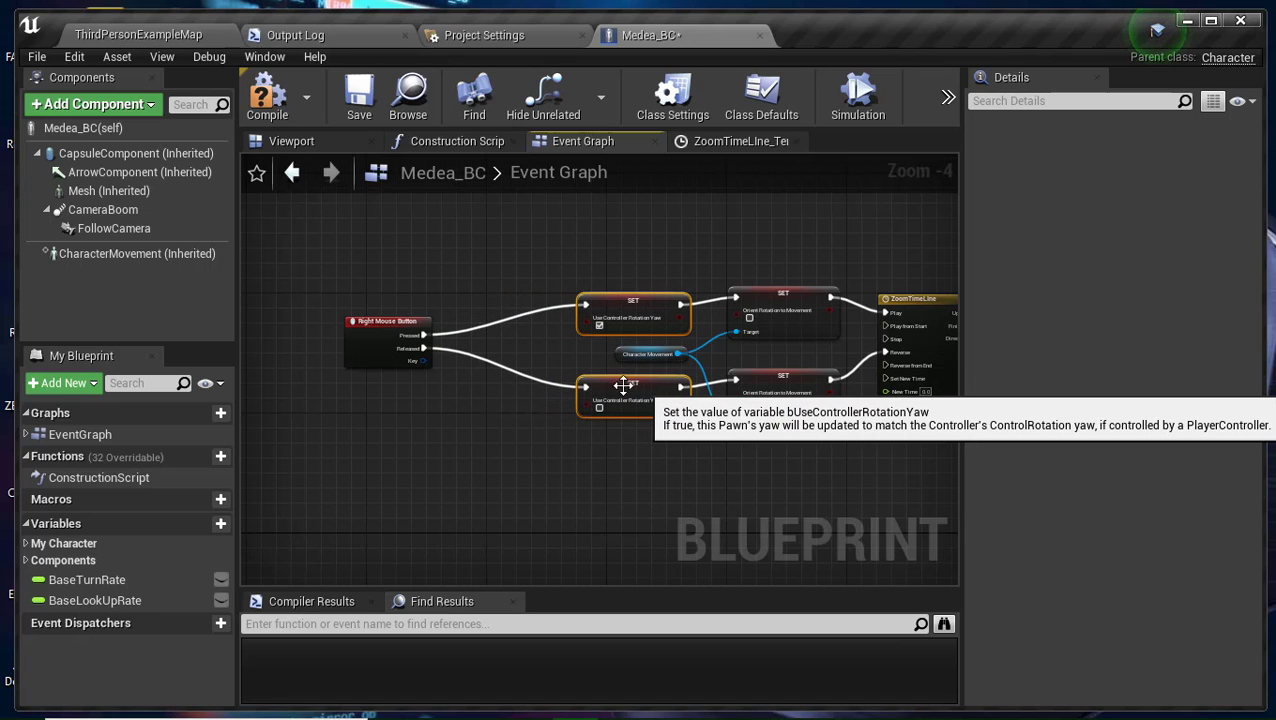
left_click(378, 340)
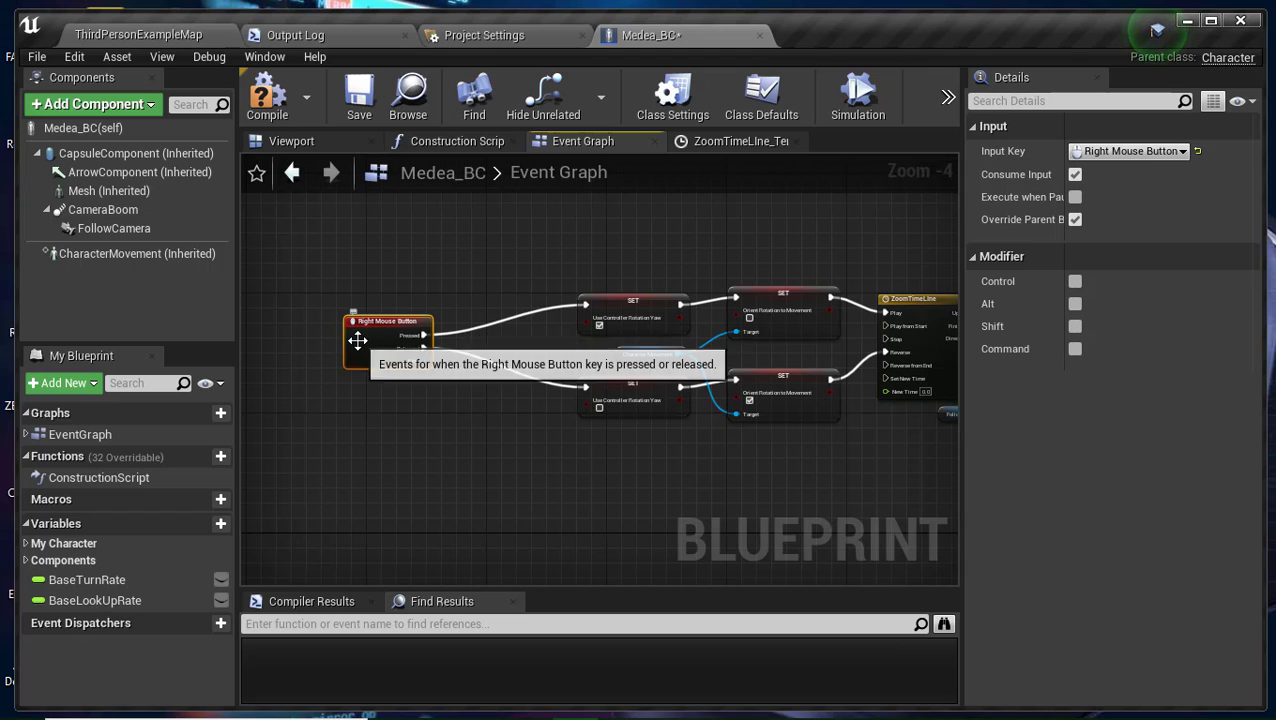
left_click_drag(357, 340, 454, 339)
mouse_move(466, 416)
right_mouse_down()
mouse_move(428, 434)
mouse_move(311, 441)
right_mouse_up()
left_click_drag(830, 530, 292, 260)
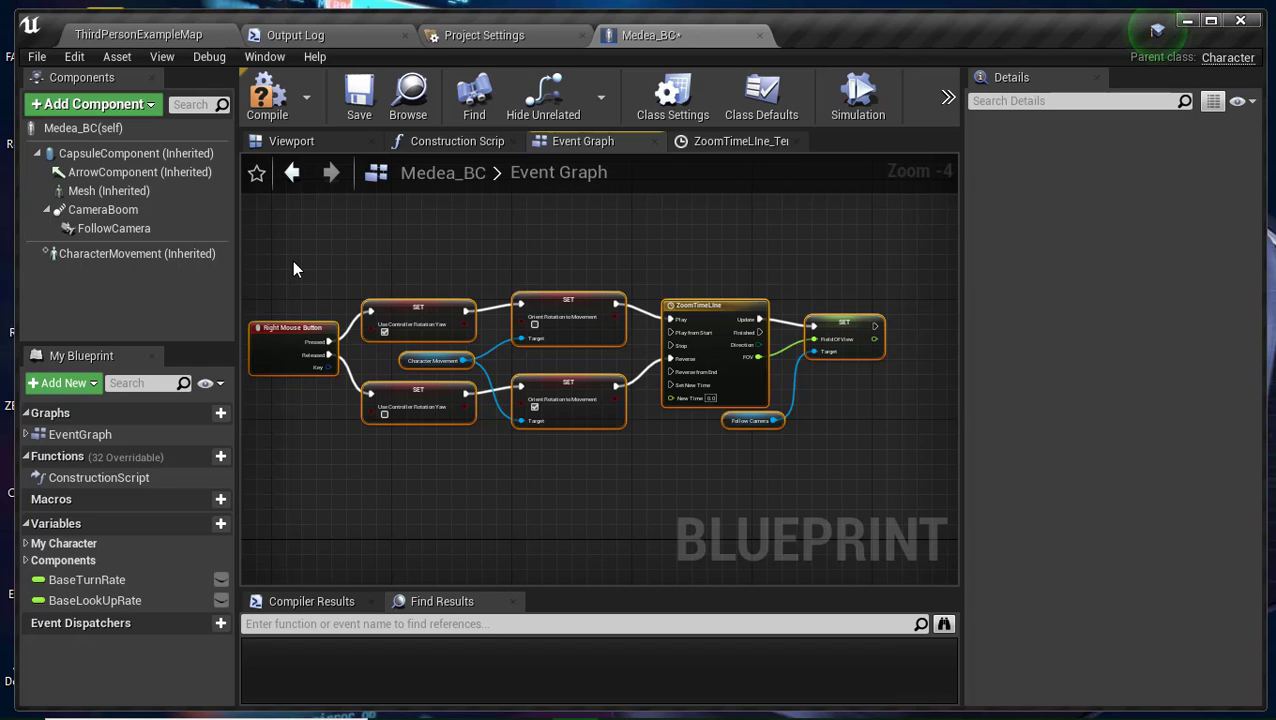
Wrap the selected nodes in a comment titled ZoomAim and widen the graph area.
key("c")
type("oomAim")
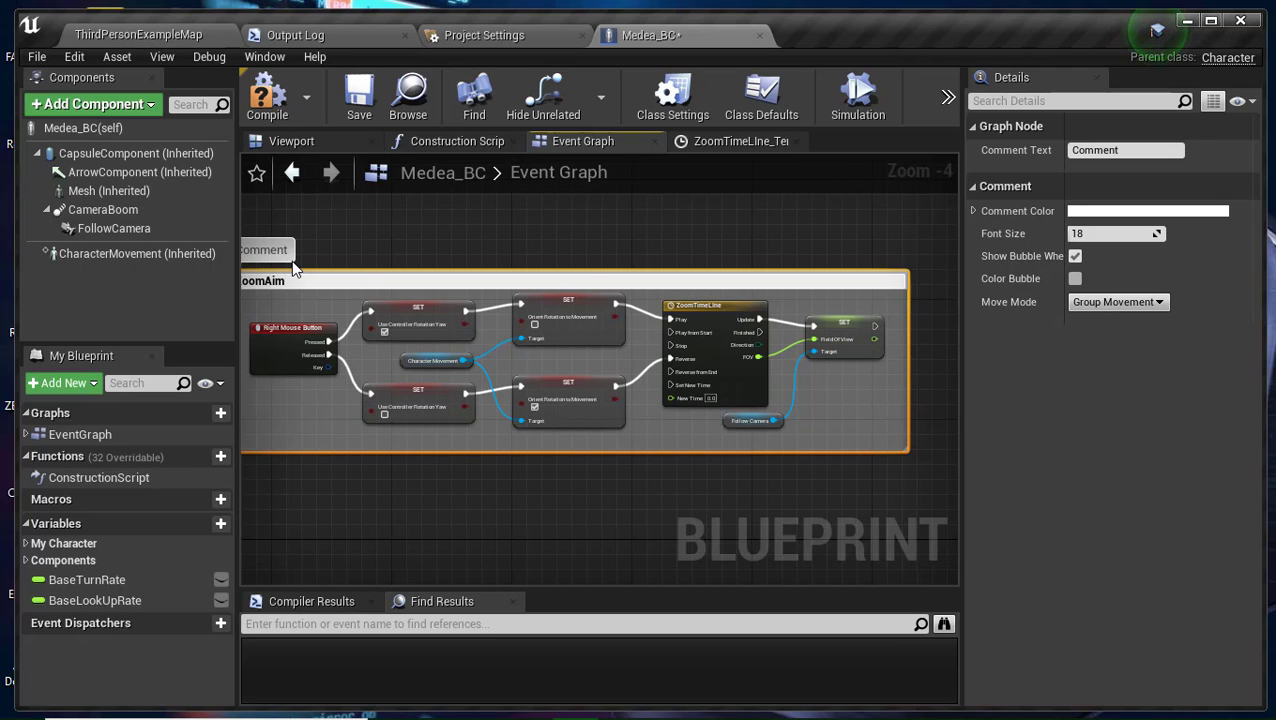
key("Return")
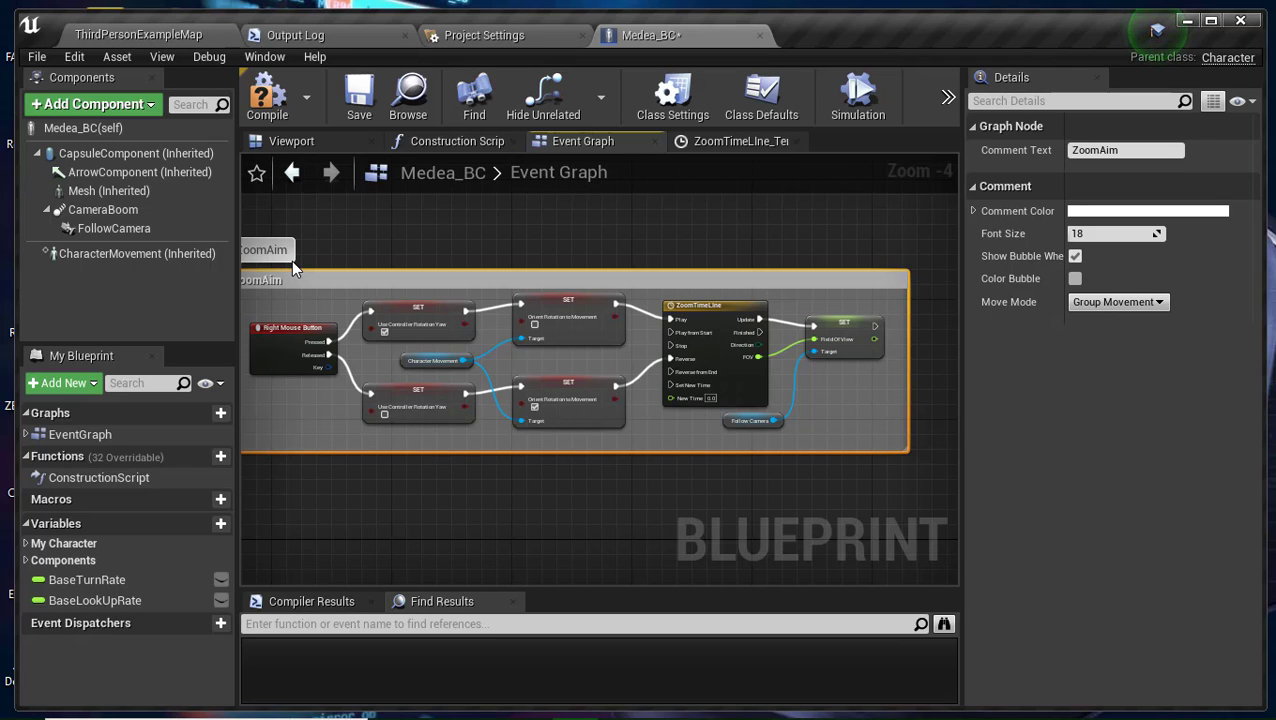
right_click_drag(331, 512, 424, 485)
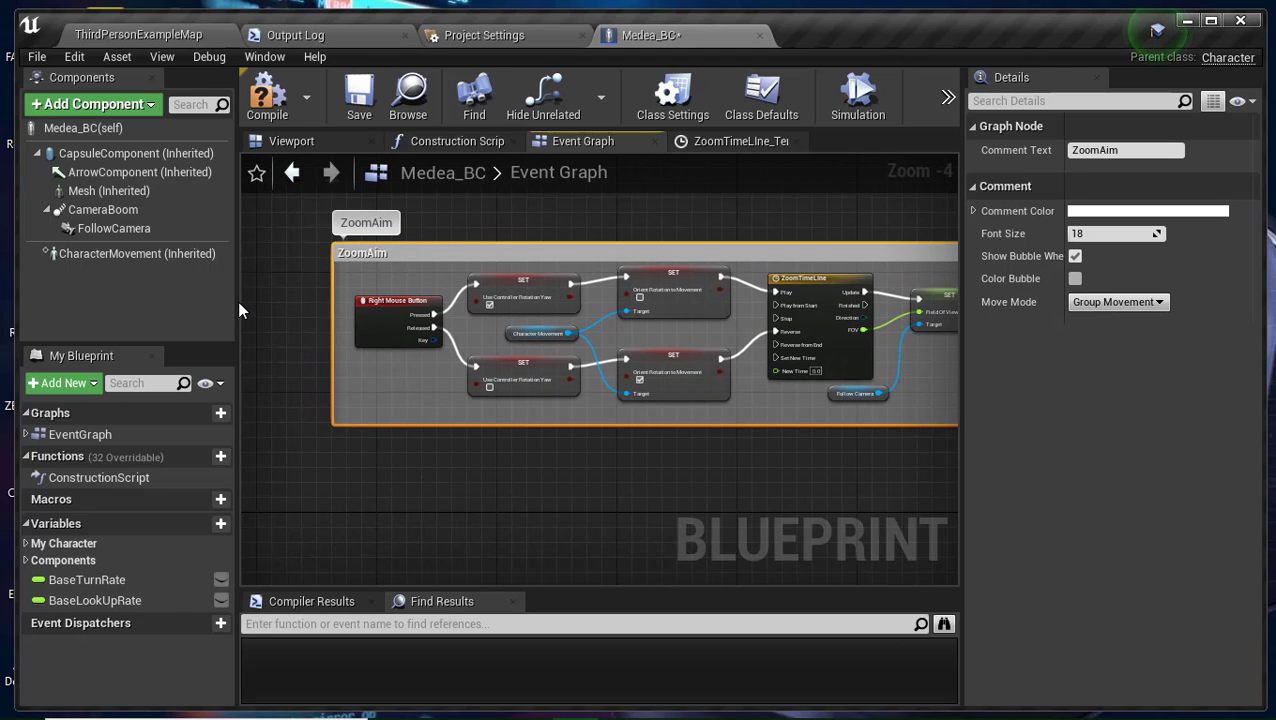
left_click_drag(239, 310, 143, 300)
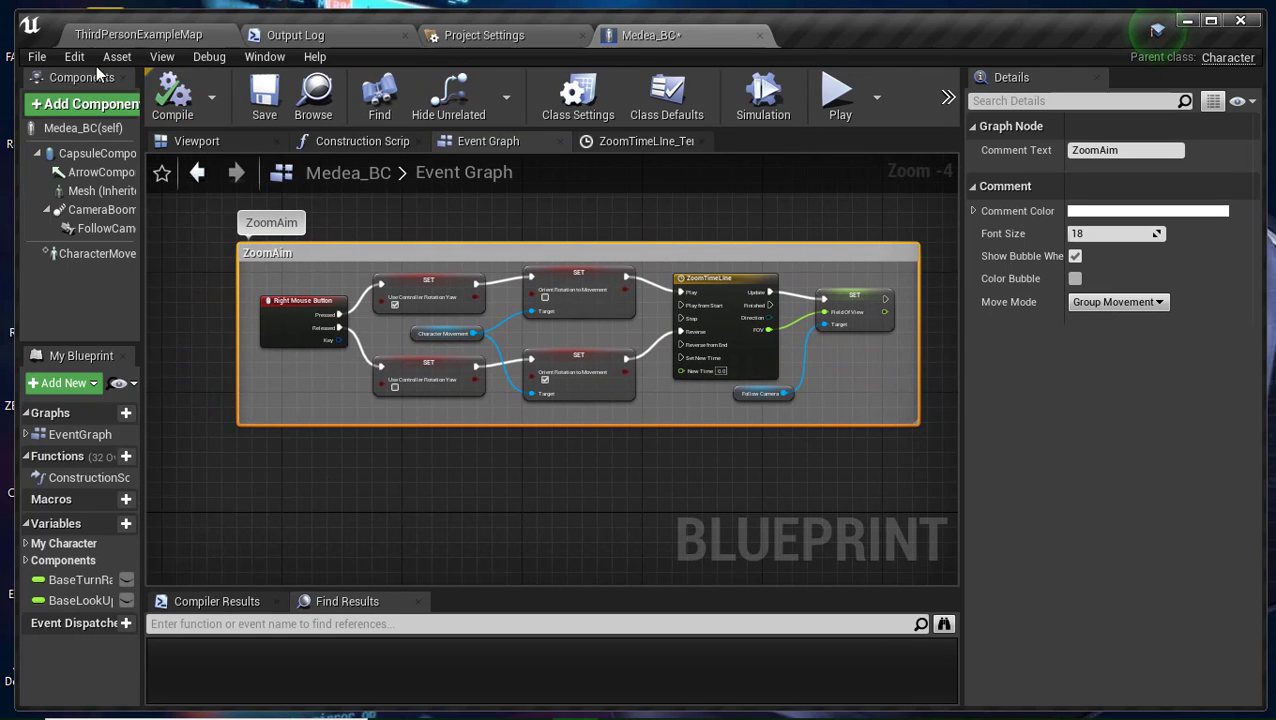
Start a Play-In-Editor session in ThirdPersonExampleMap.
left_click(135, 34)
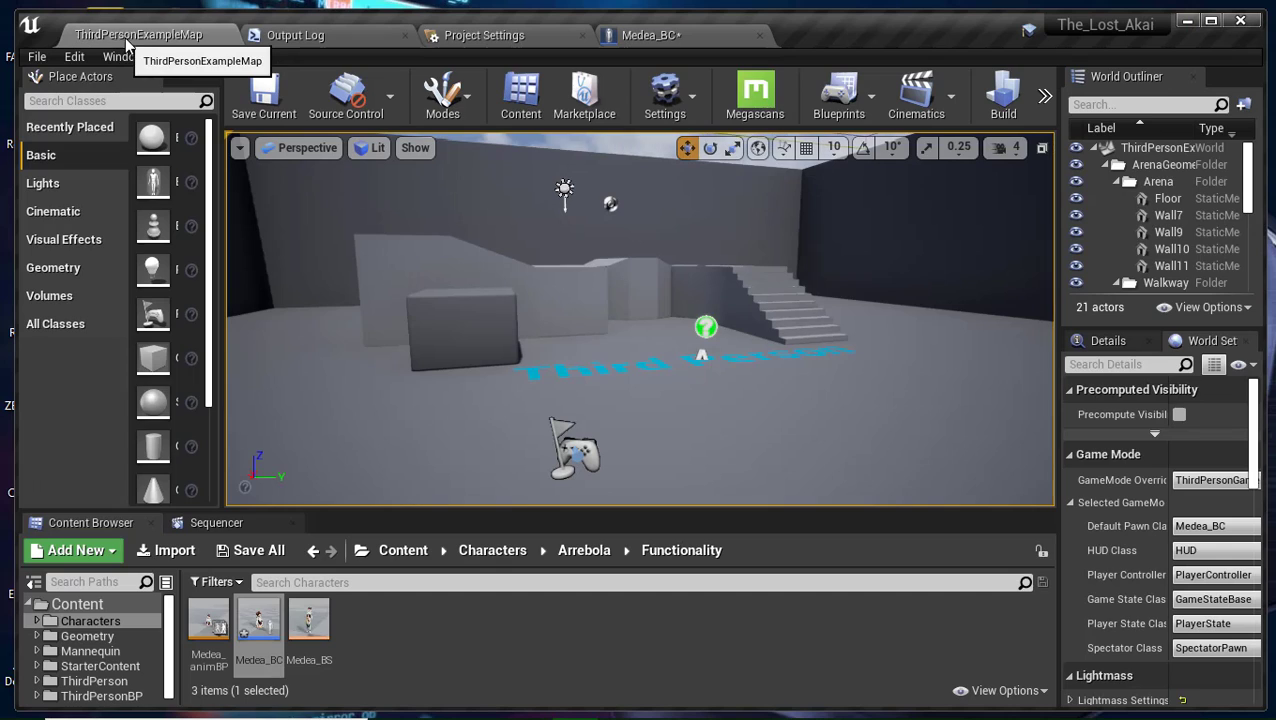
left_click(1040, 100)
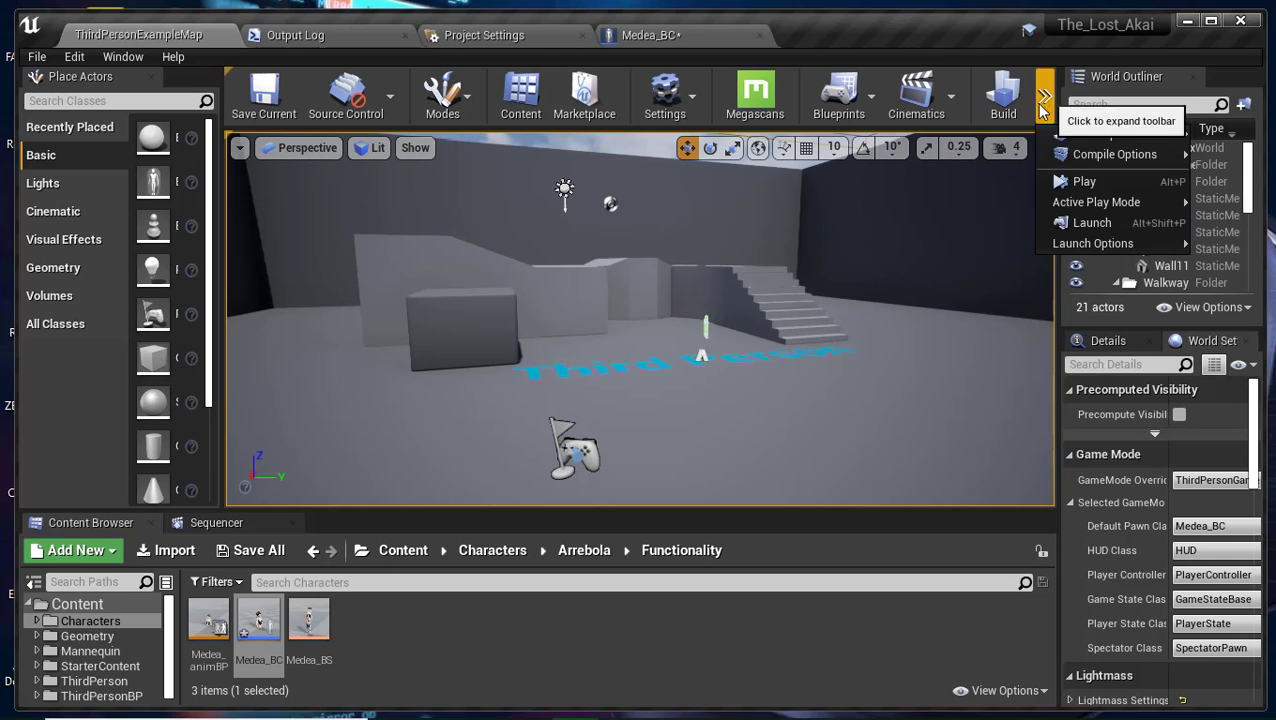
left_click(1076, 190)
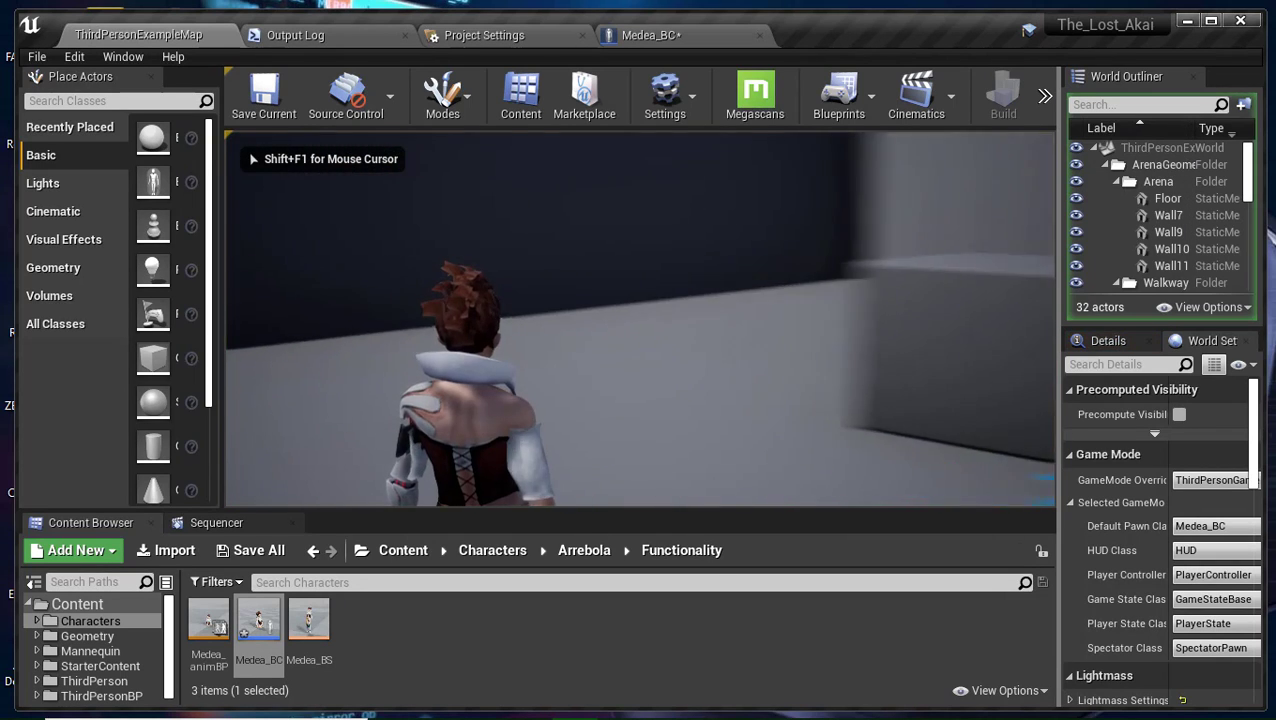
Run the character around the arena, jump off the platform, then stop the play test.
key("w")
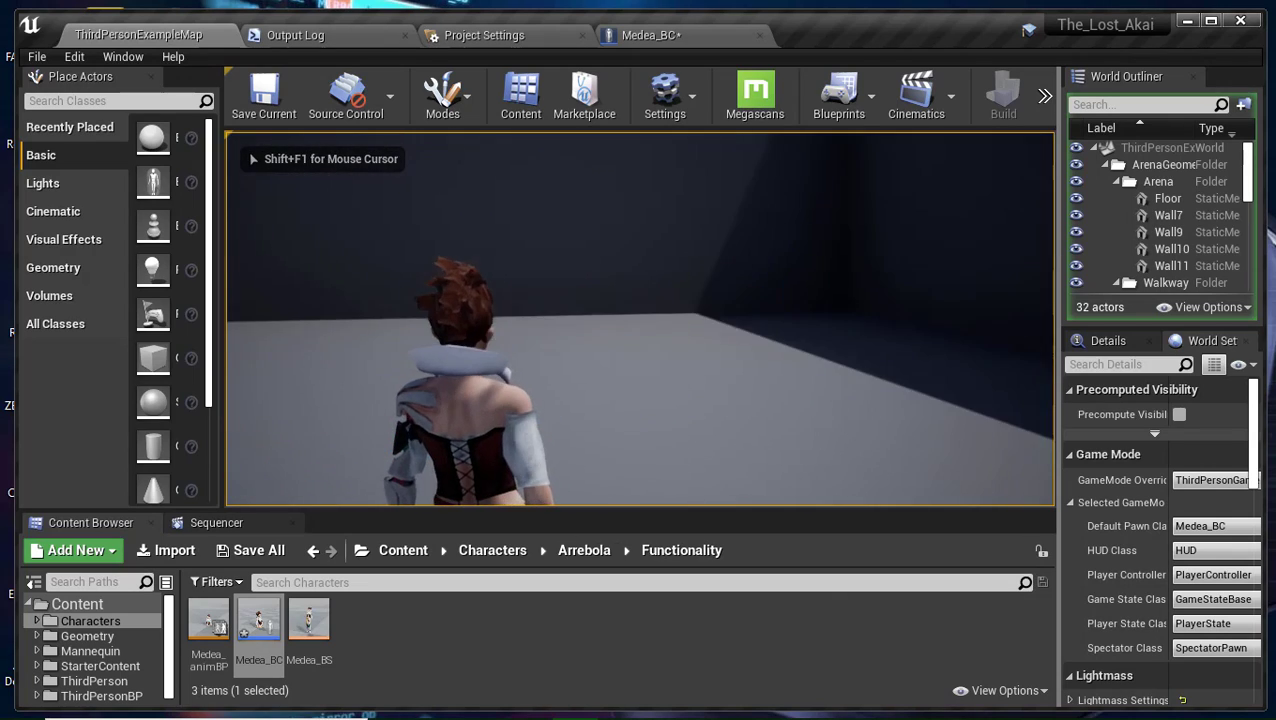
key("w")
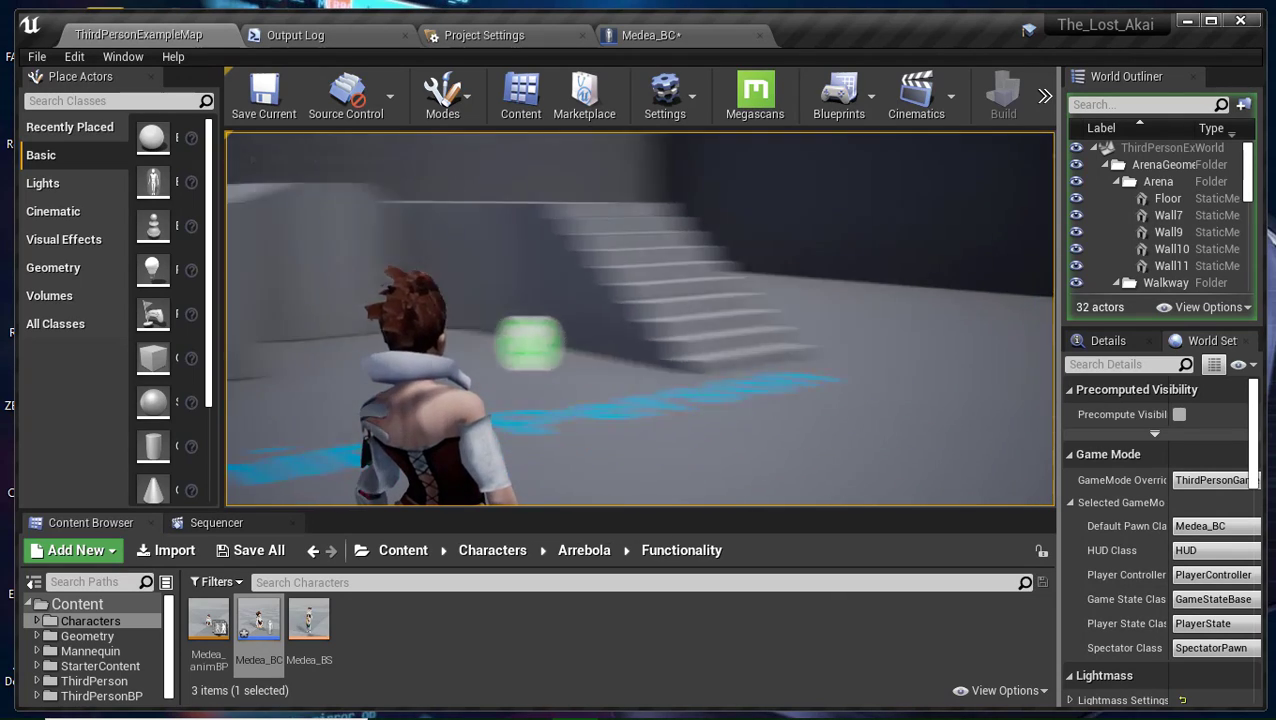
key("w")
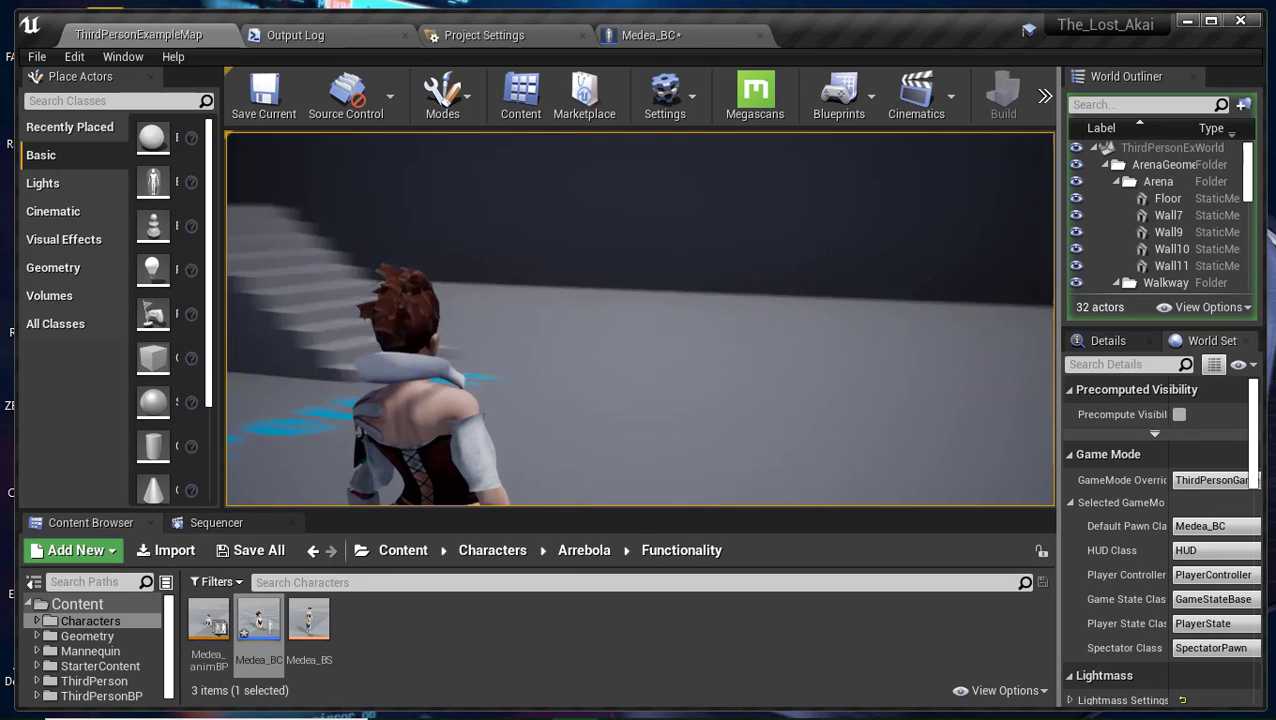
key("w")
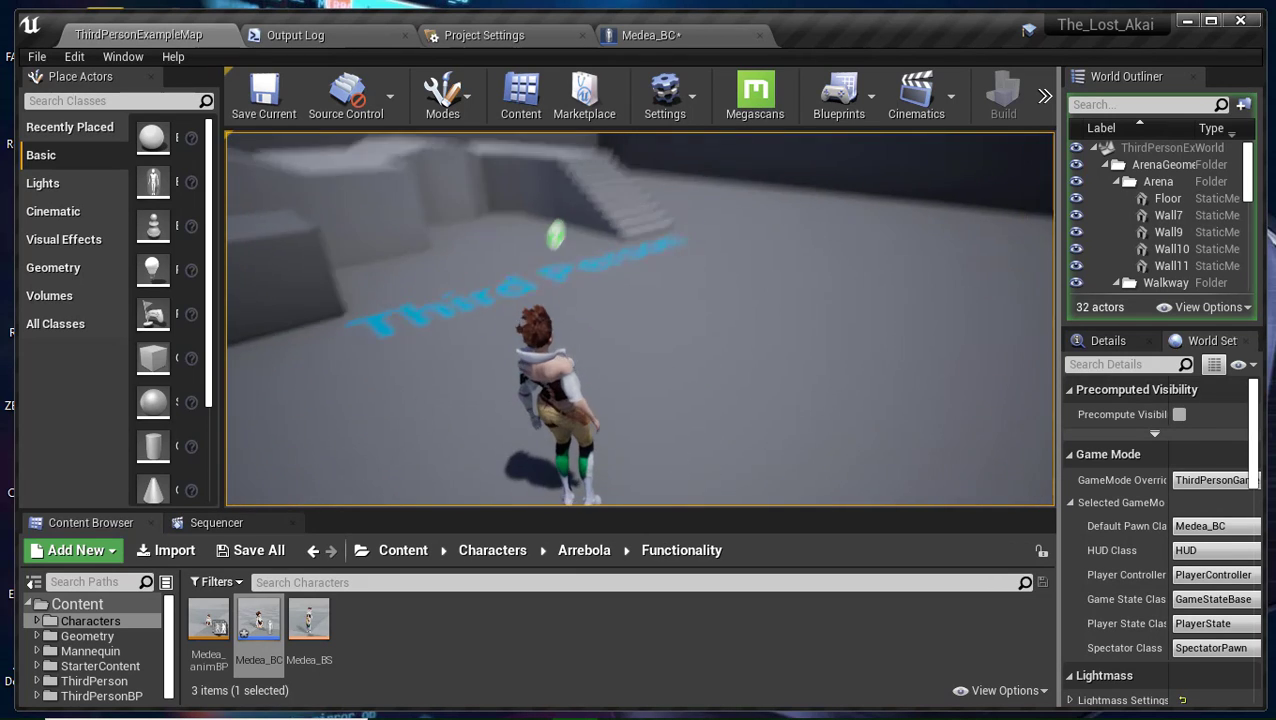
key("w")
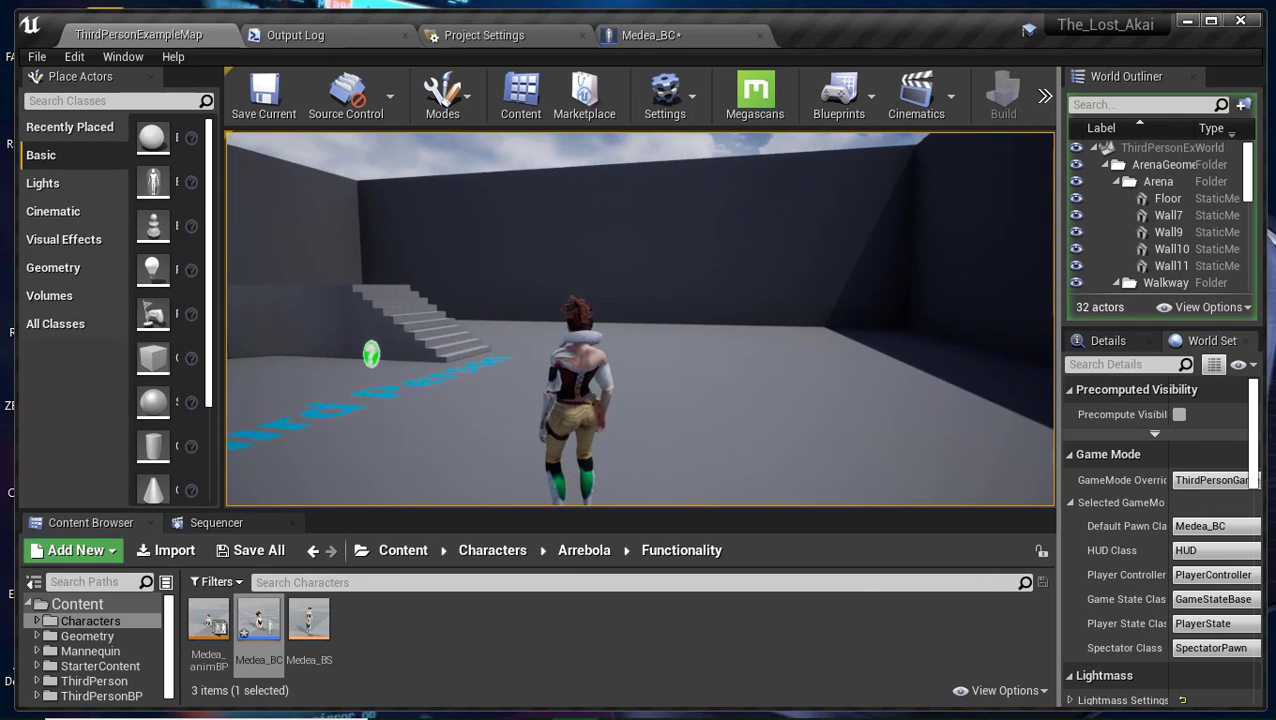
key("w")
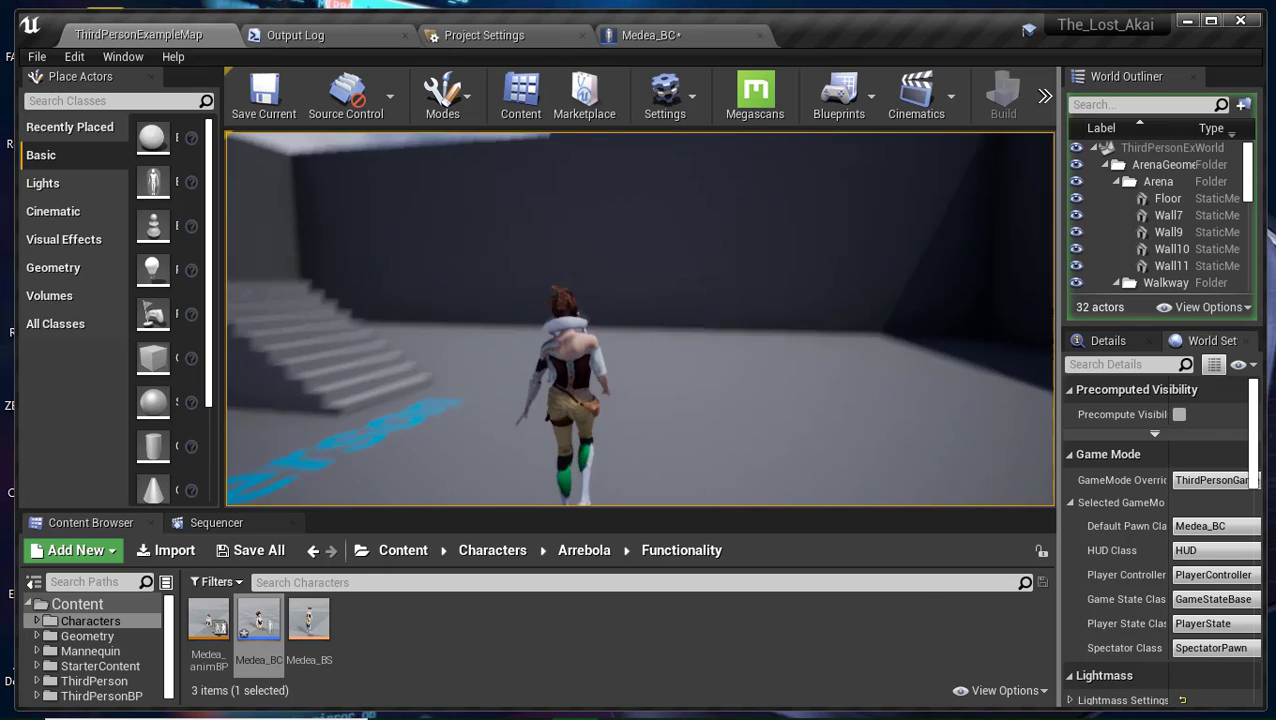
key("w")
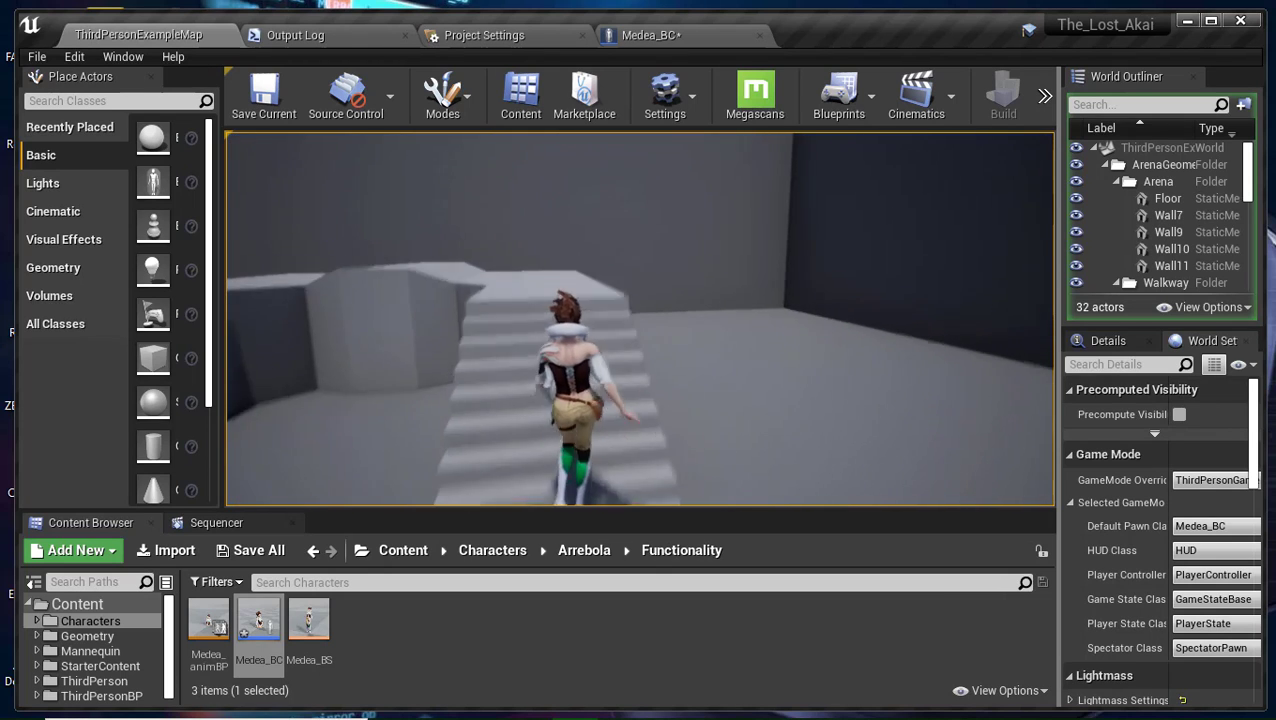
key("w")
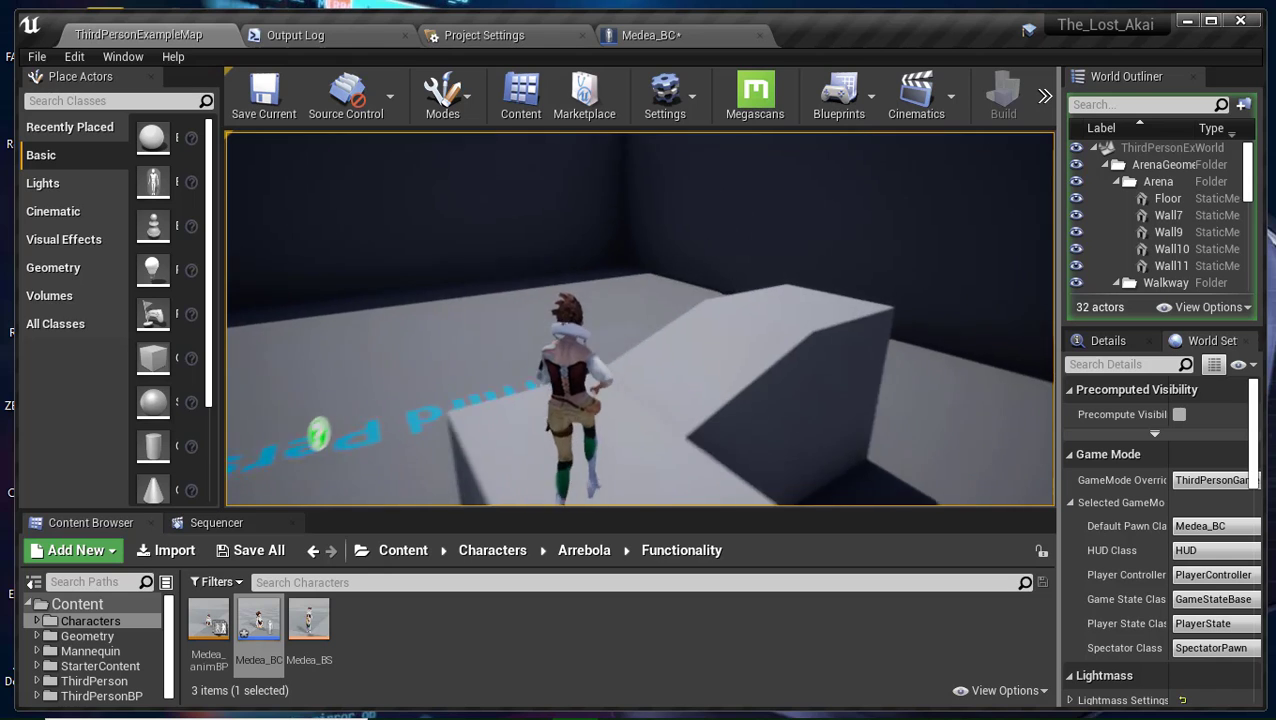
key("space")
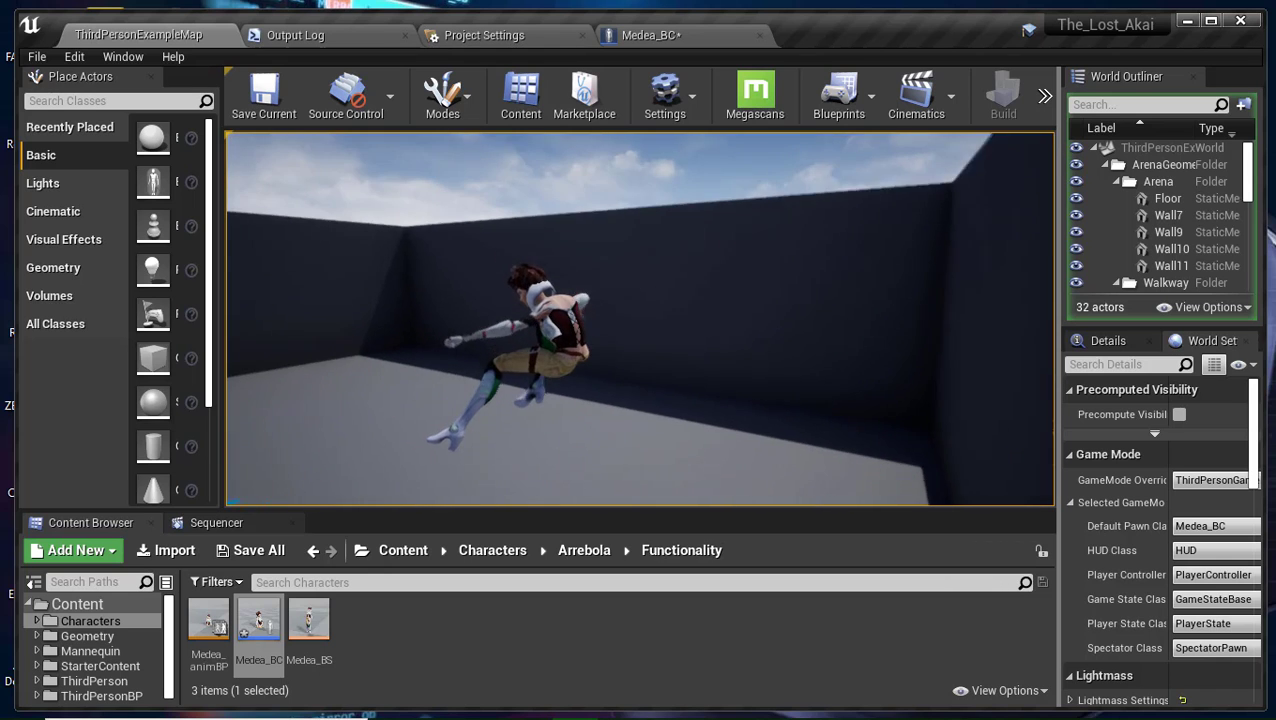
key("space")
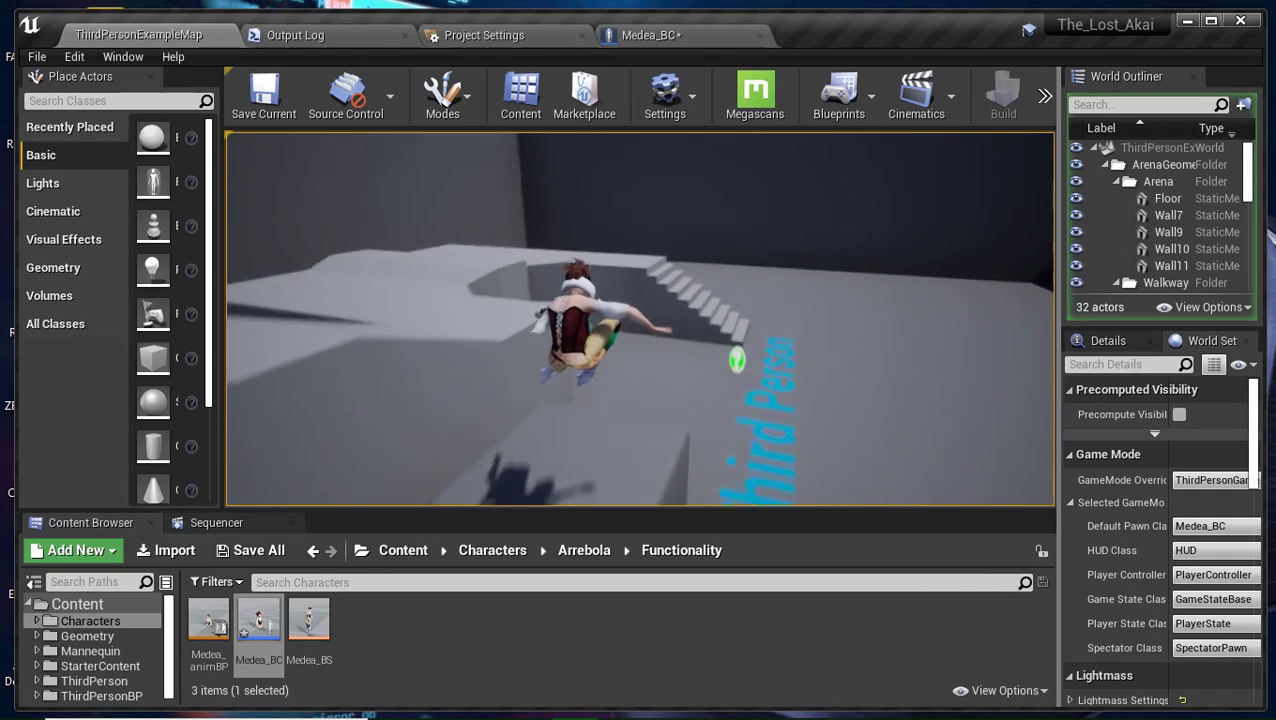
key("w")
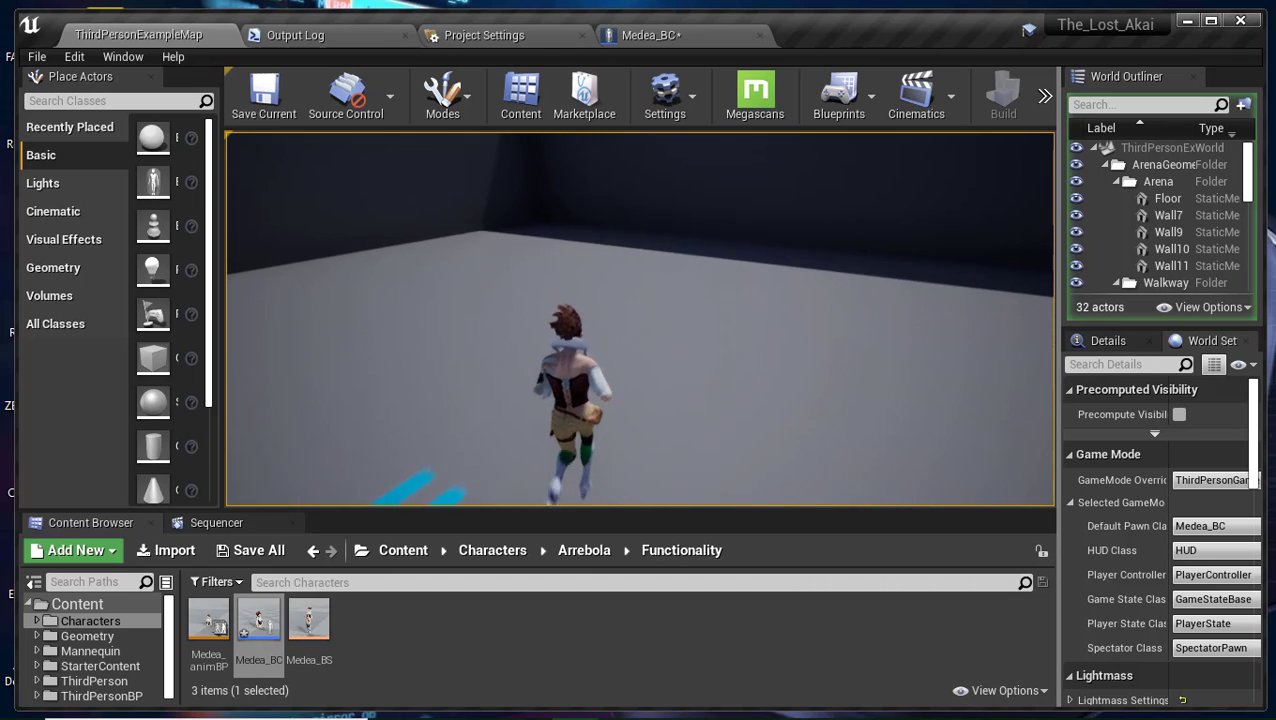
key("Escape")
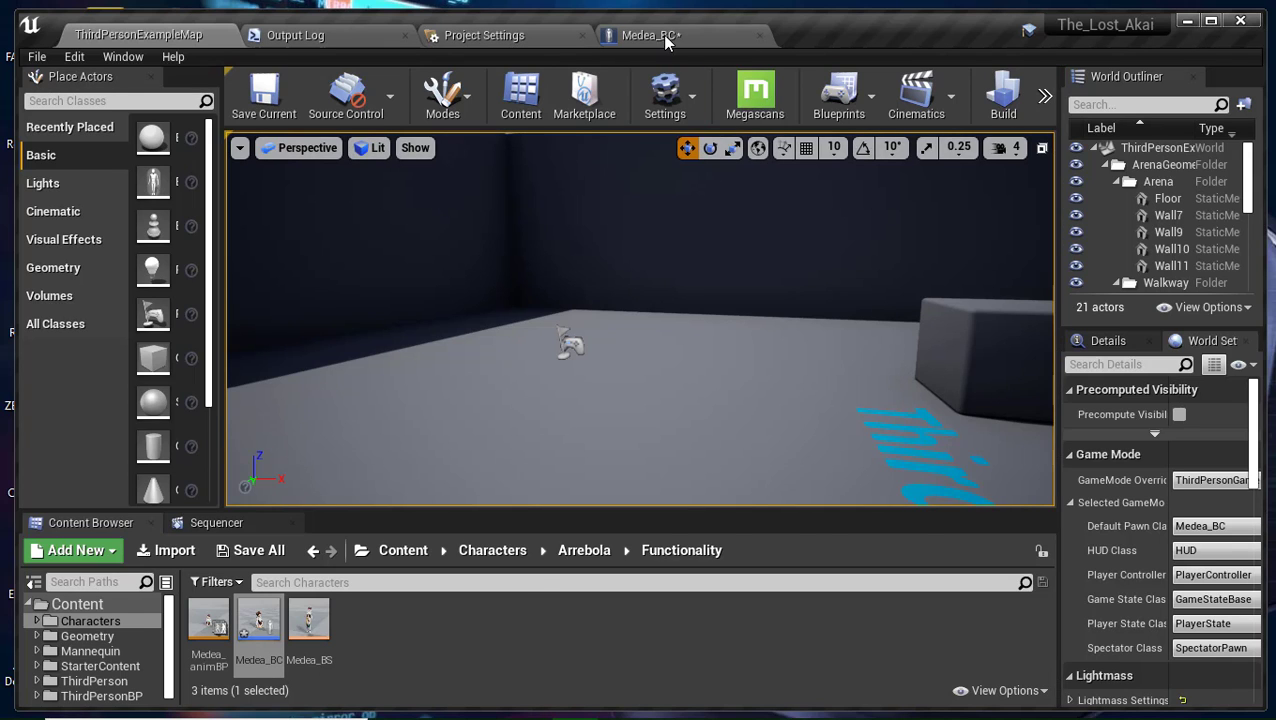
Save the Medea_BC blueprint and give its event graph more room.
left_click(650, 34)
left_click(265, 114)
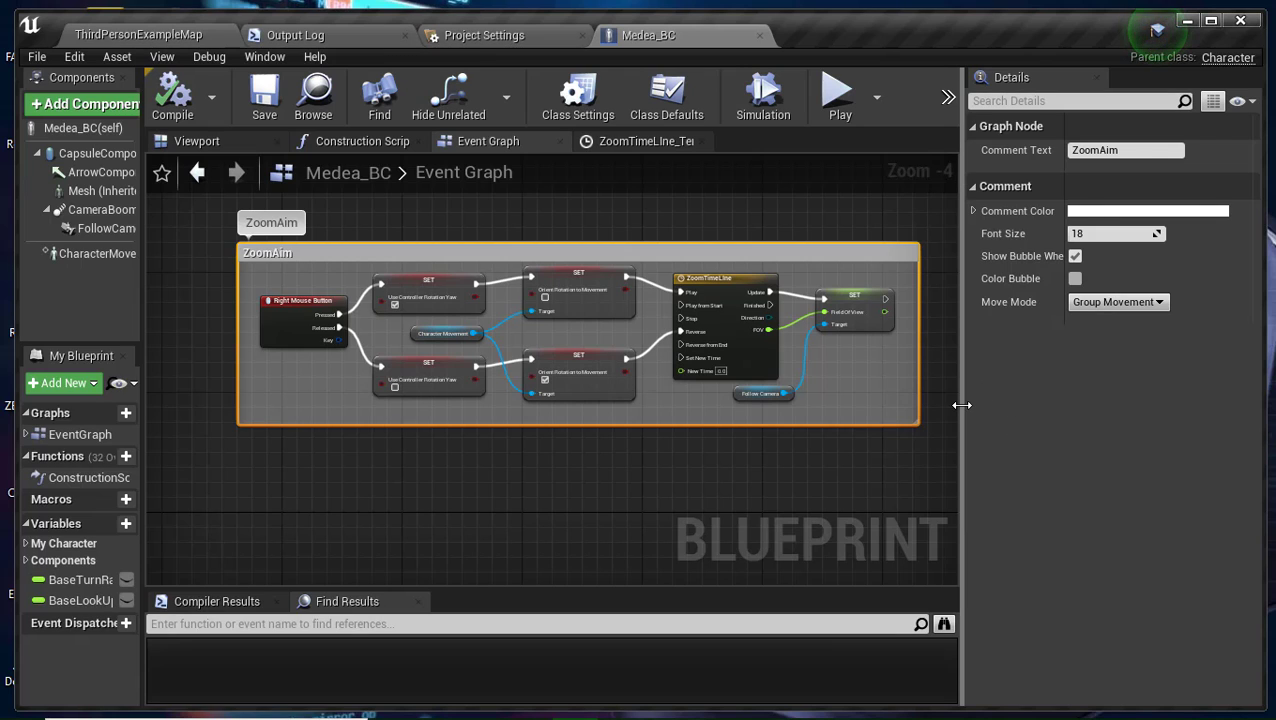
left_click_drag(961, 405, 1030, 405)
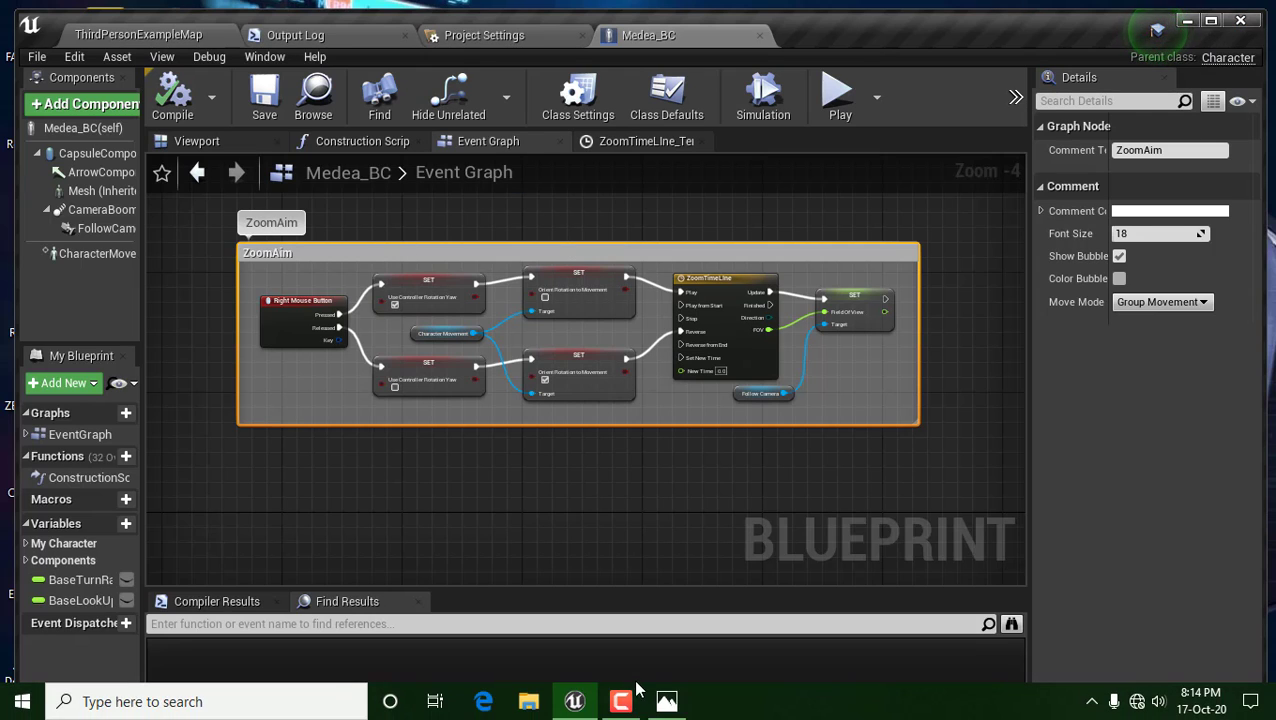
left_click(620, 701)
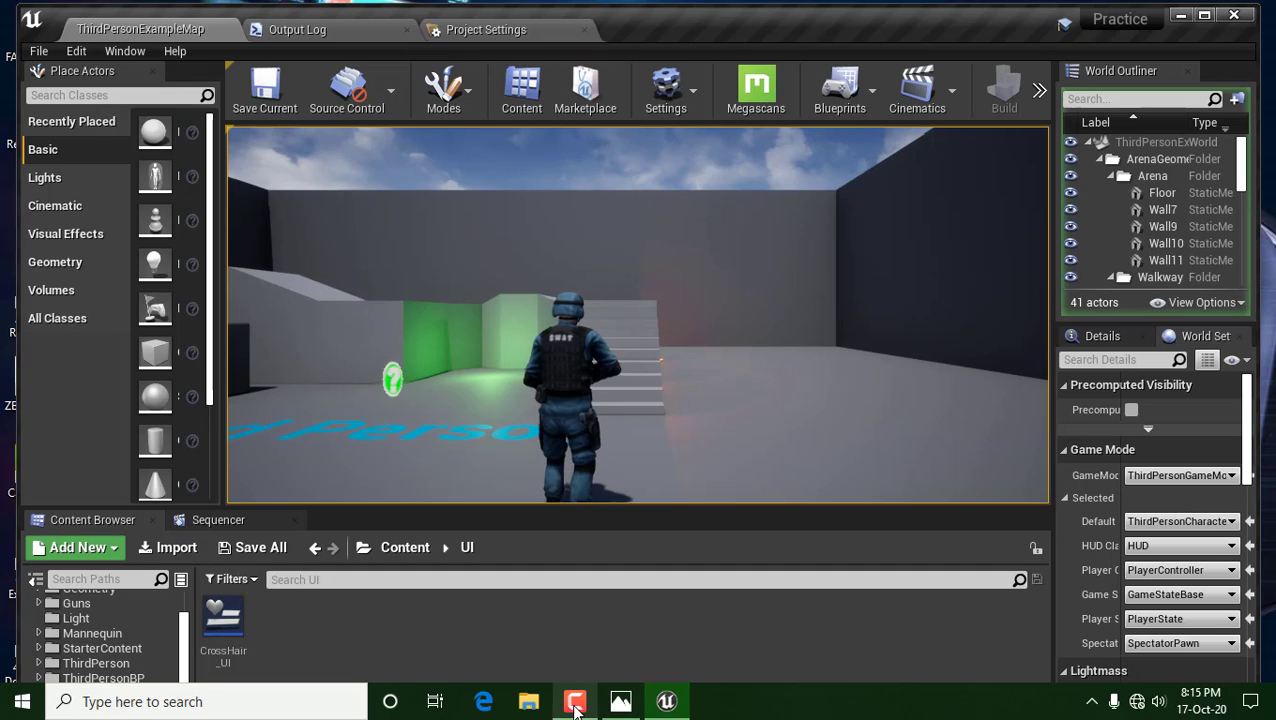
In the running game, aim with the right mouse to zoom into the over-the-shoulder view.
left_click(575, 703)
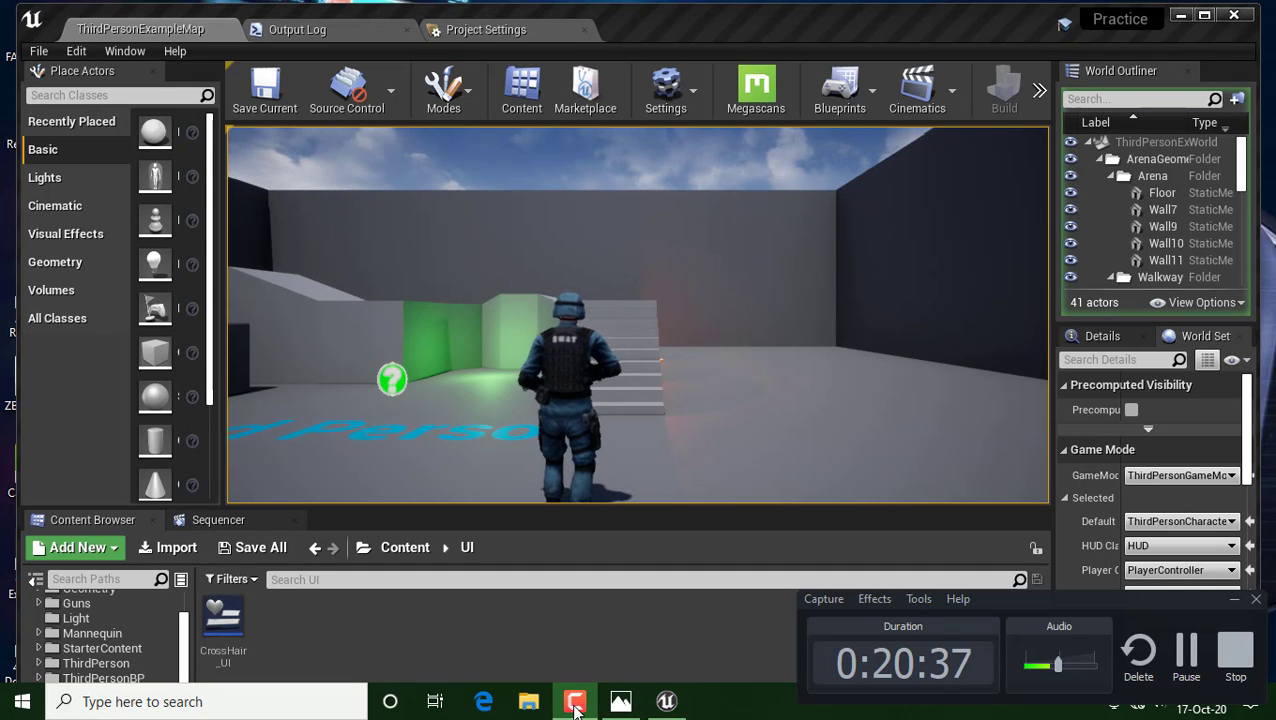
left_click(575, 705)
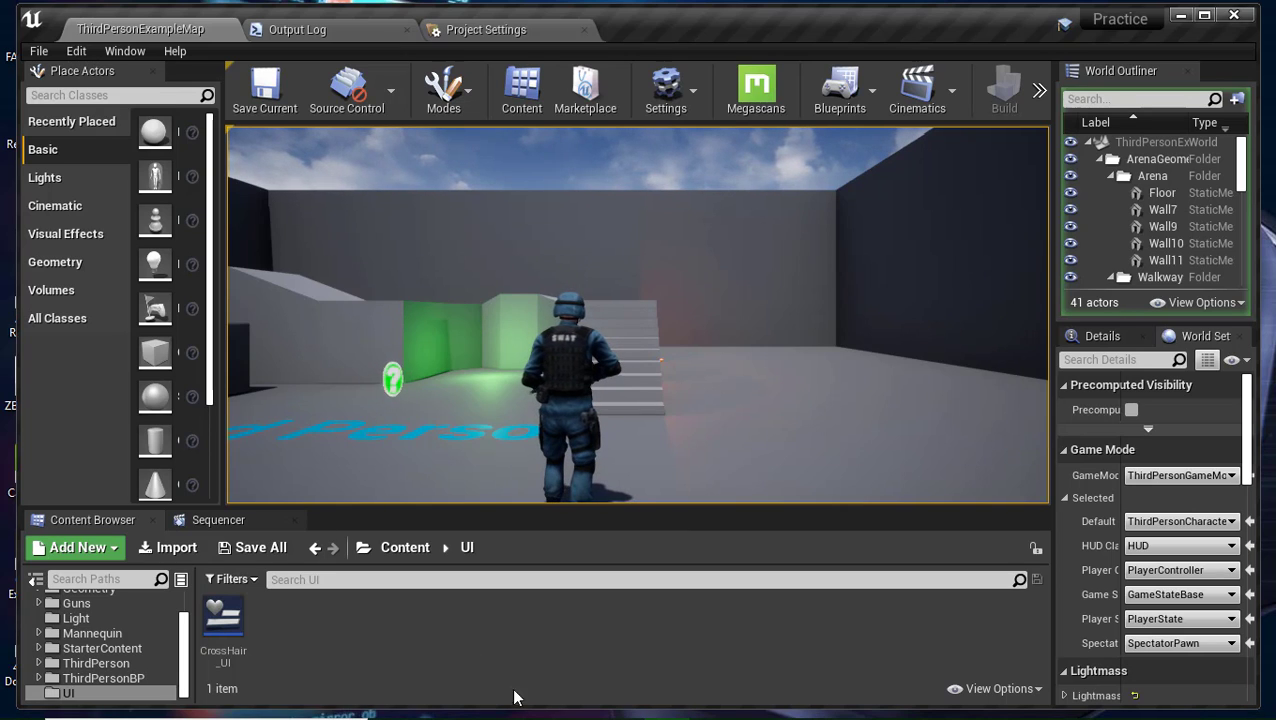
left_click(637, 400)
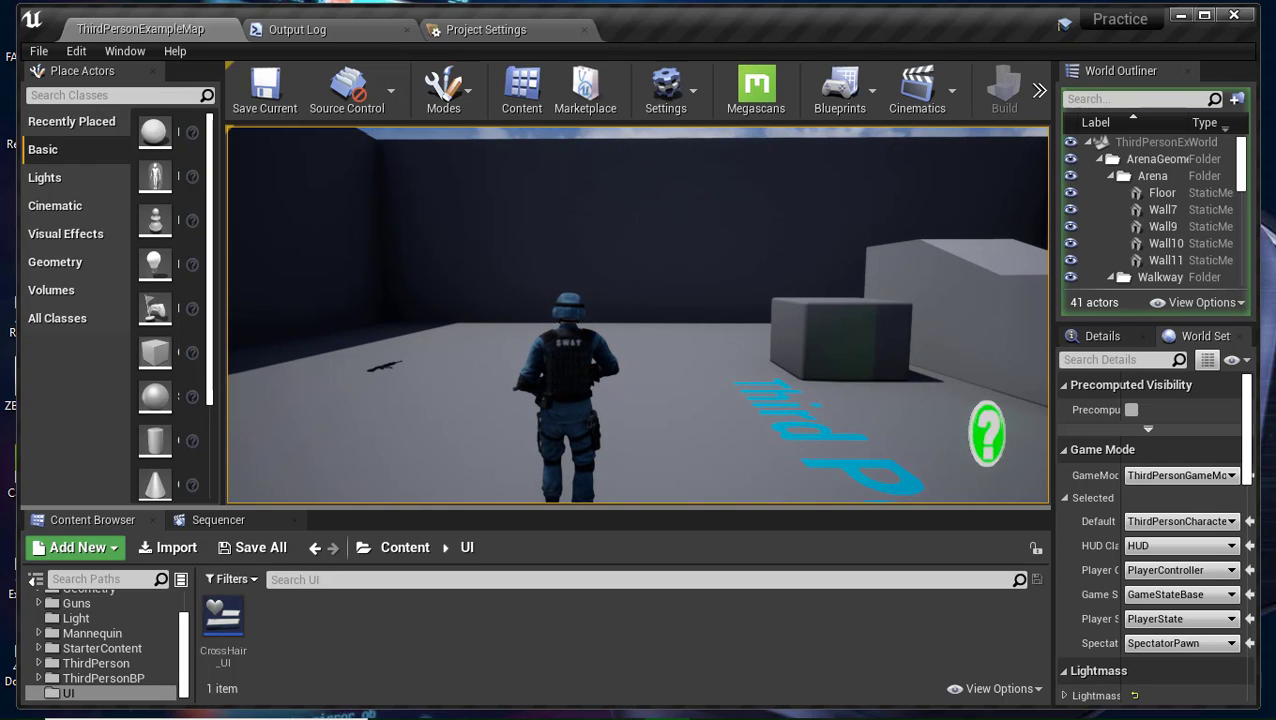
right_click(637, 315)
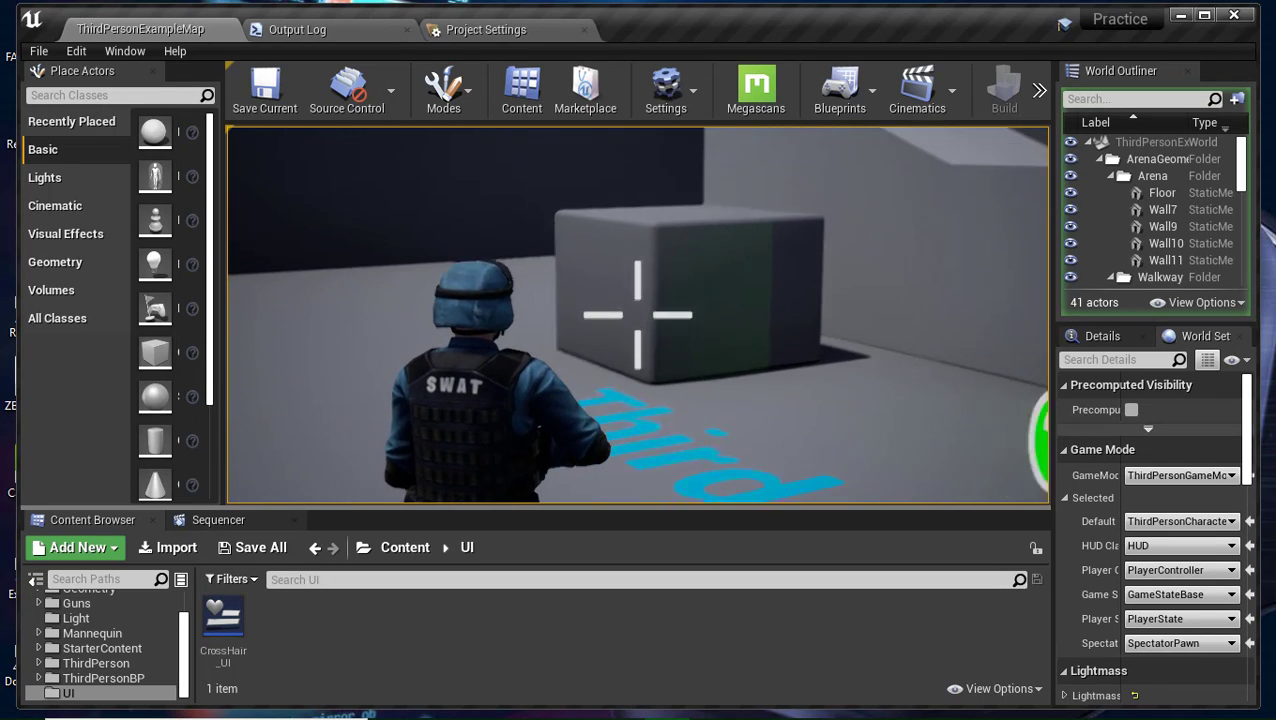
Walk the character to the box and stairs, end the session, and return to Content.
key("w")
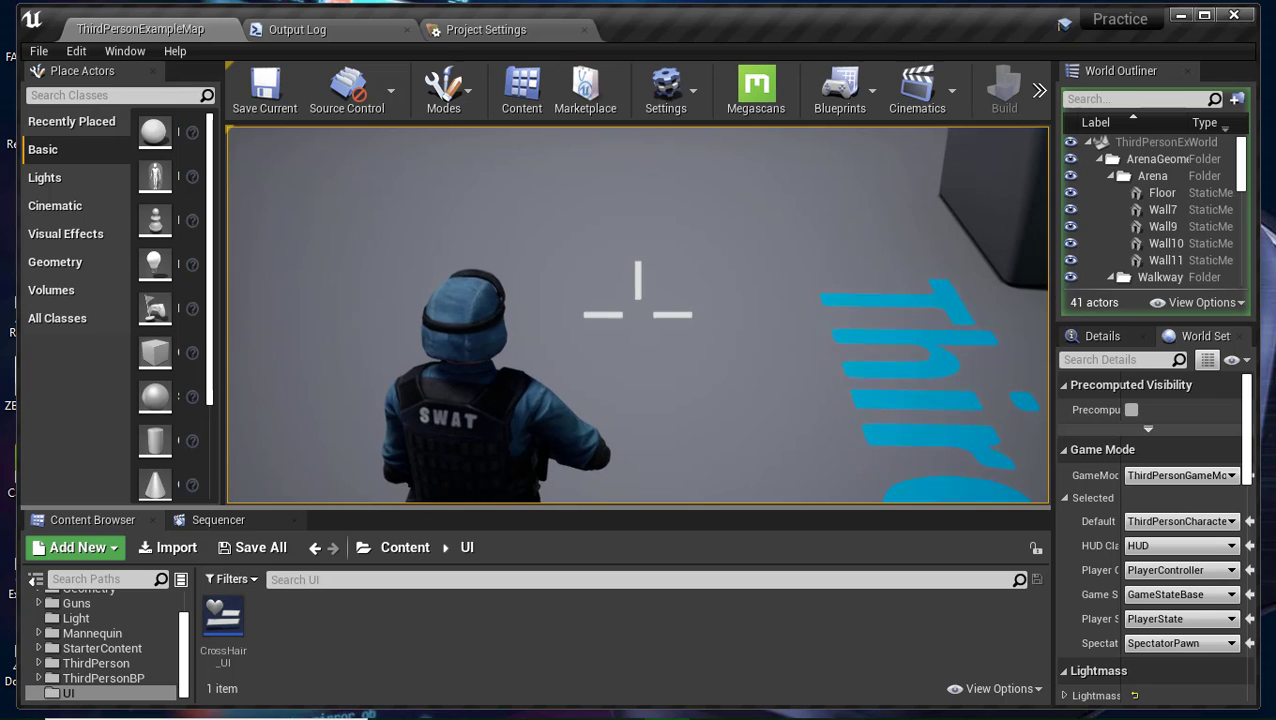
key("w")
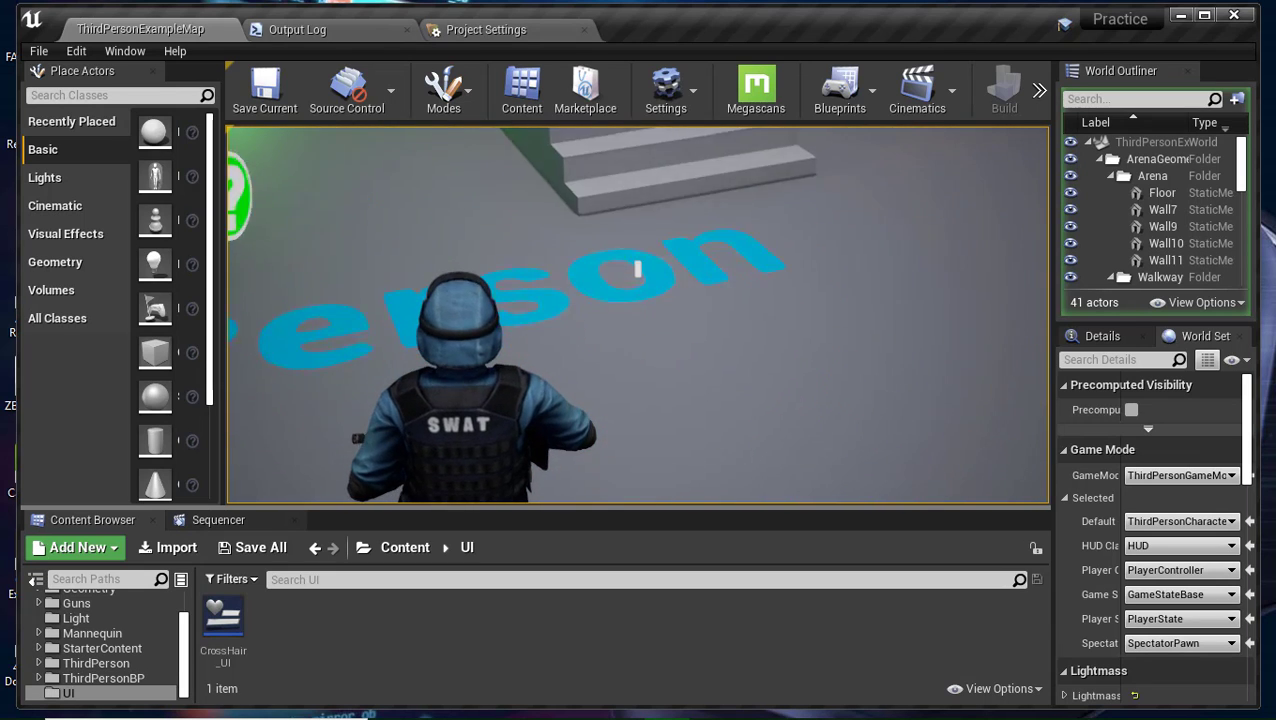
key("w")
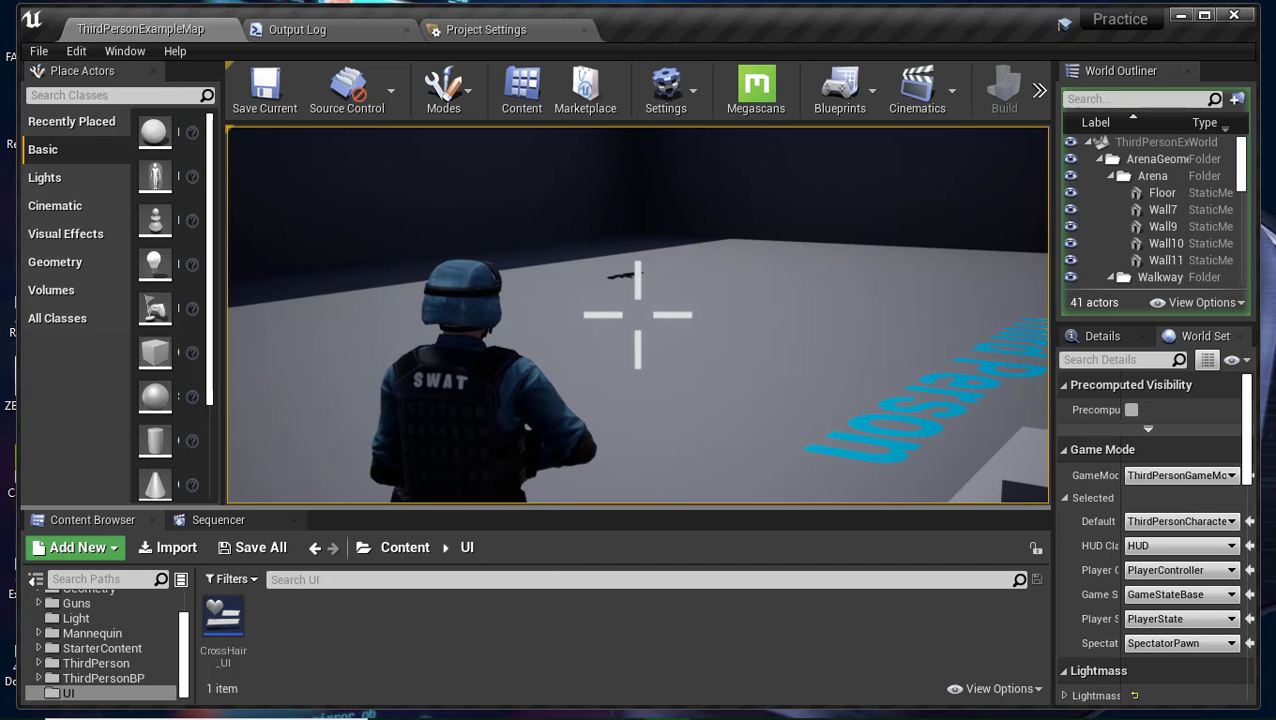
key("Escape")
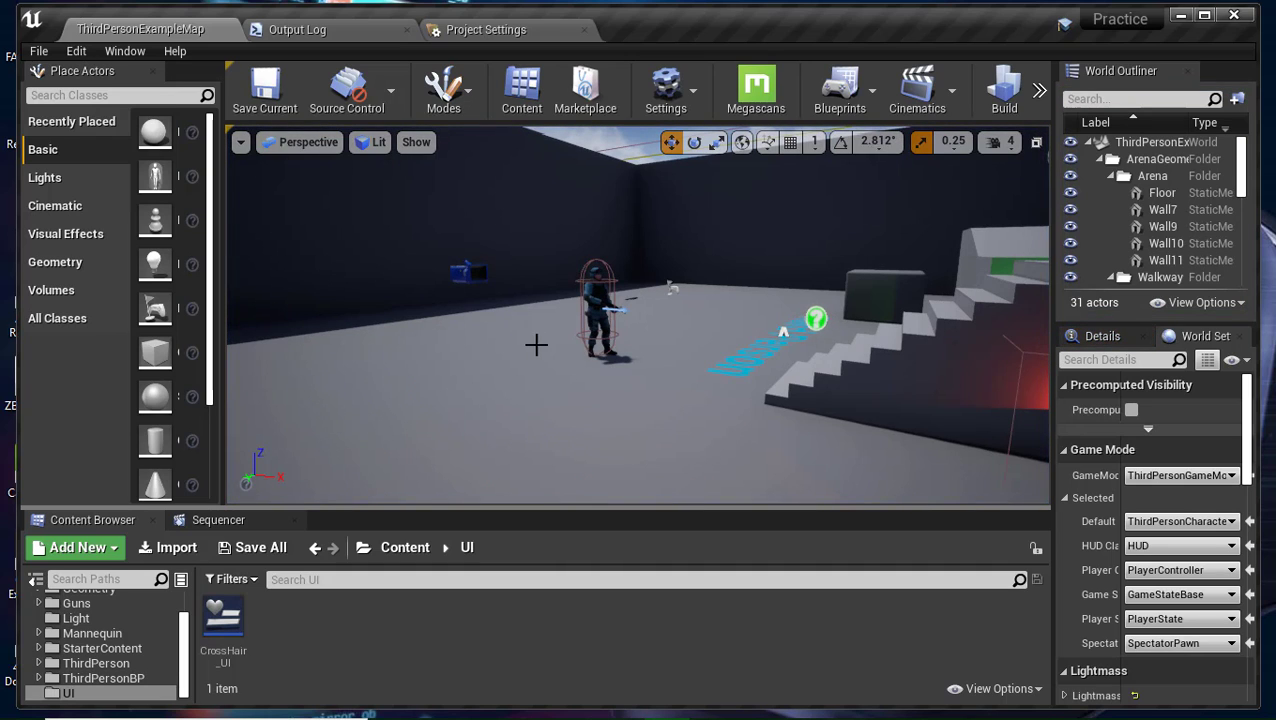
left_click(405, 547)
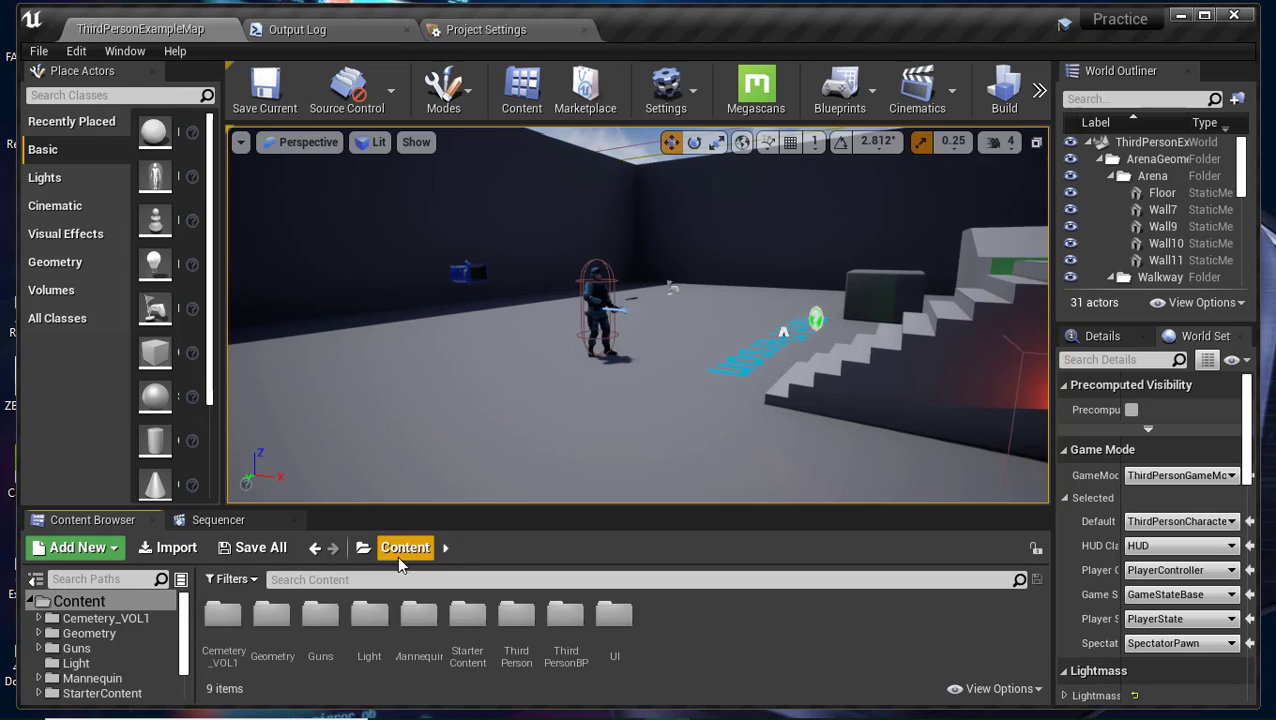
Open the UI folder to list CrossHair_UI, browsing the Add New menu without creating anything.
double_click(615, 625)
right_click(330, 642)
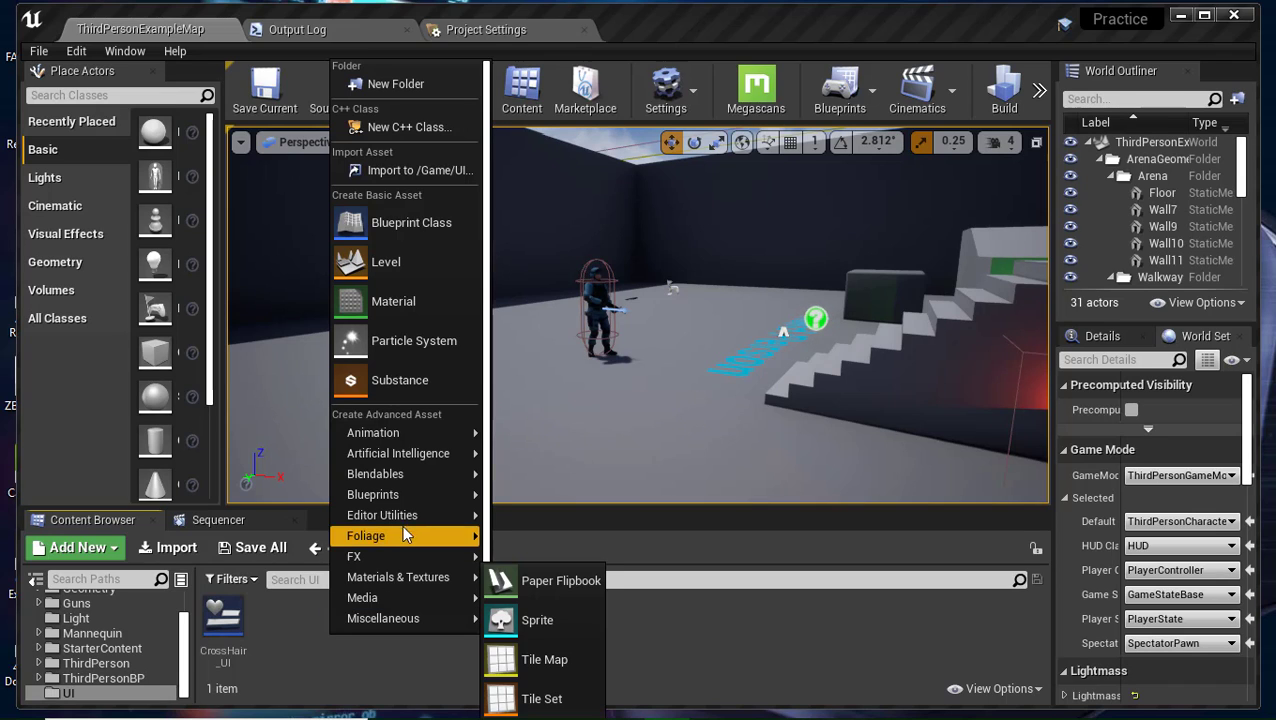
scroll(402, 524, "down", 1)
scroll(403, 517, "down", 1)
mouse_move(370, 602)
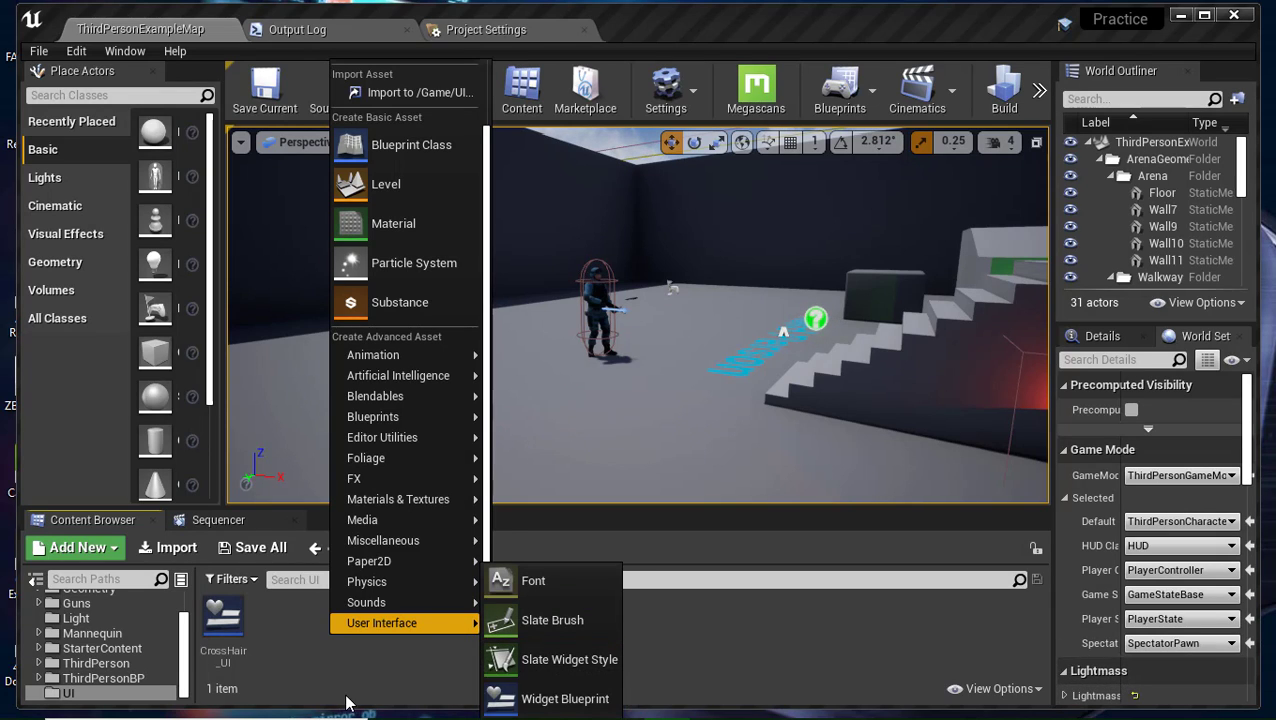
left_click(210, 630)
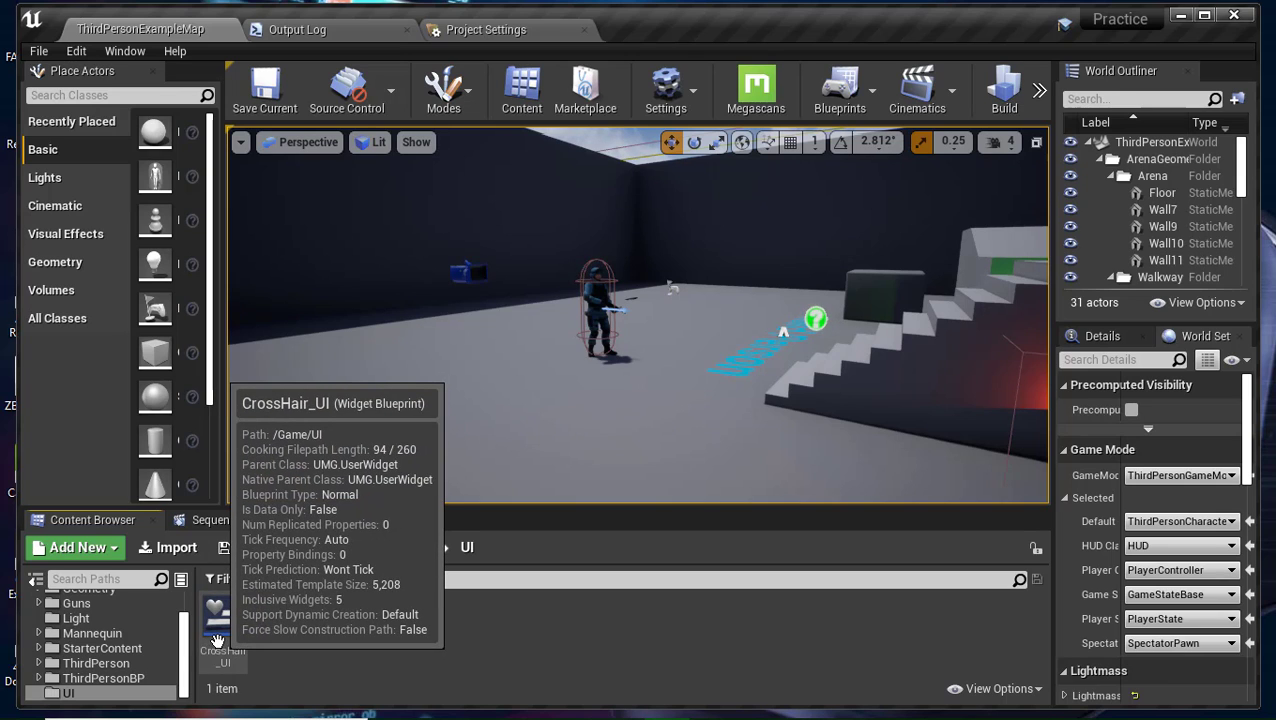
Open CrossHair_UI and zoom the Designer in on the crosshair.
double_click(218, 640)
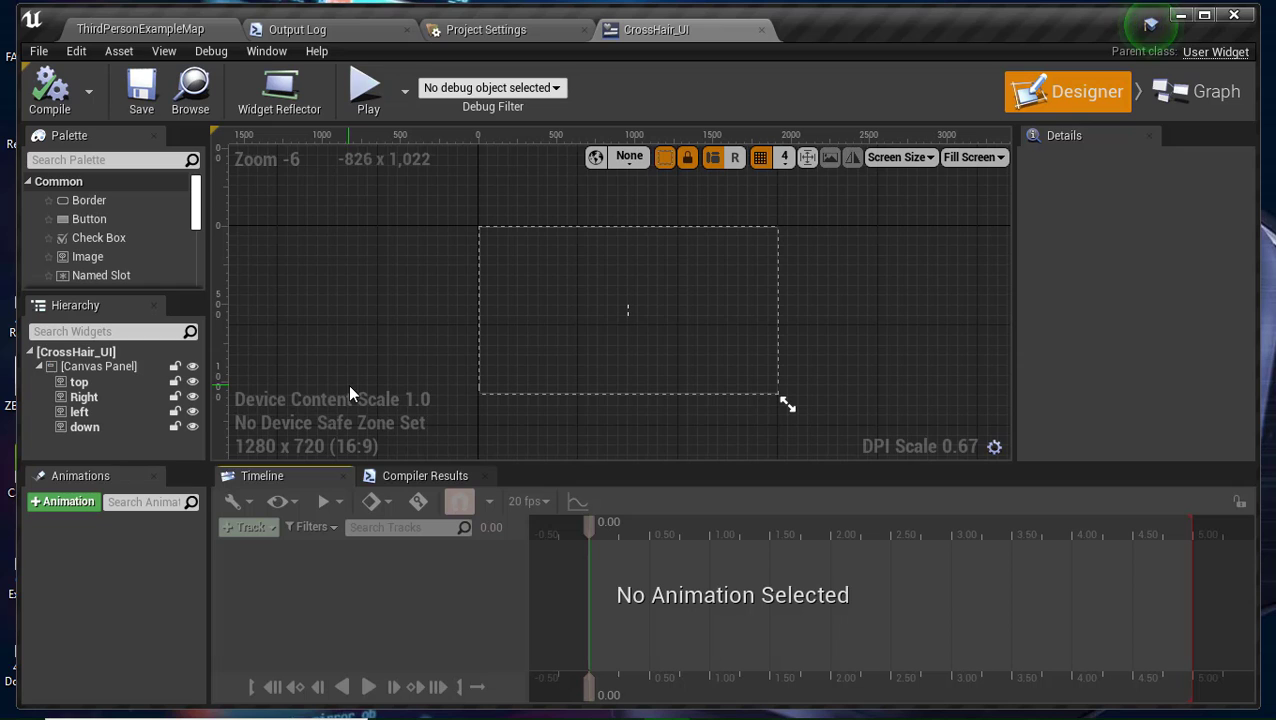
left_click(483, 376)
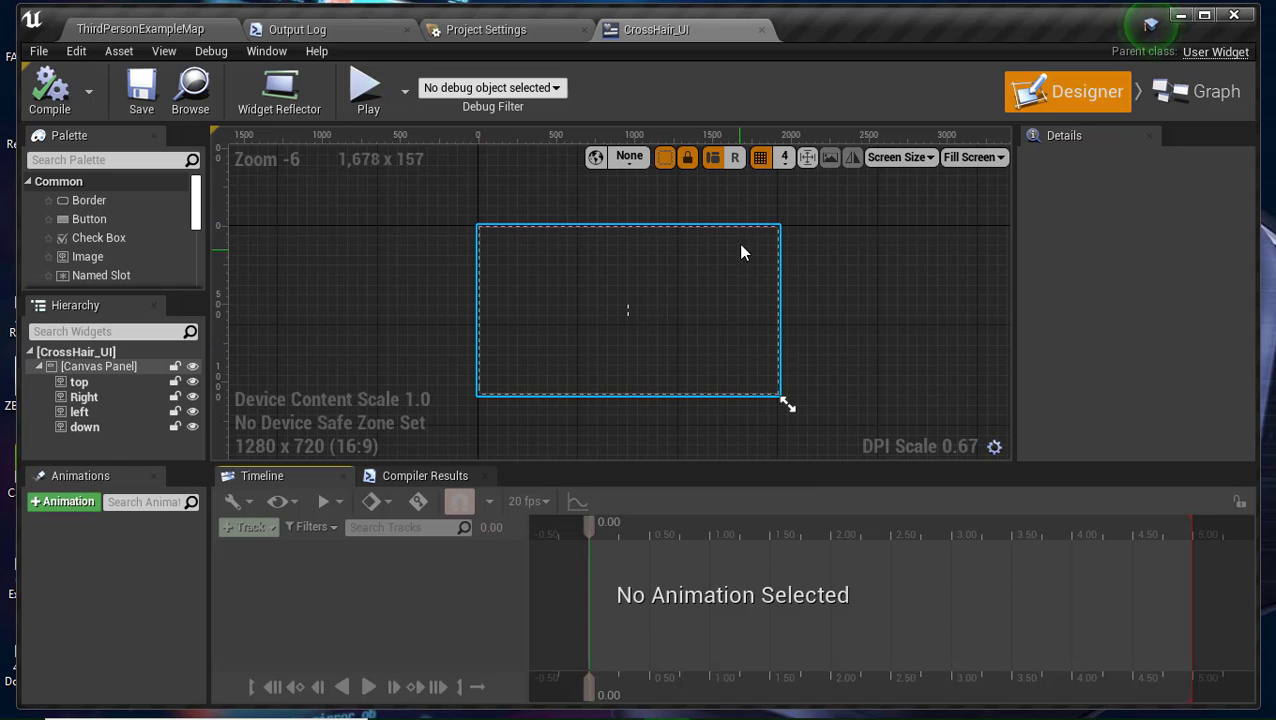
scroll(672, 355, "up", 2)
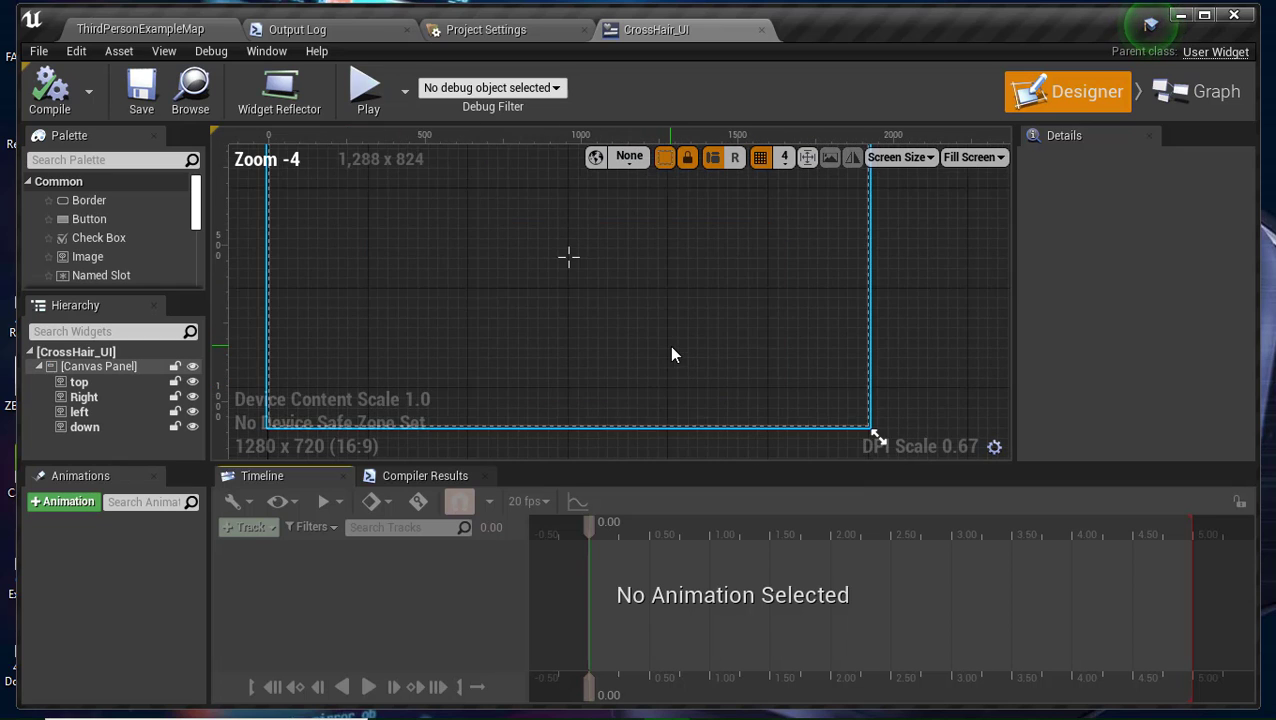
scroll(669, 345, "up", 1)
right_click_drag(649, 319, 720, 342)
scroll(703, 339, "up", 3)
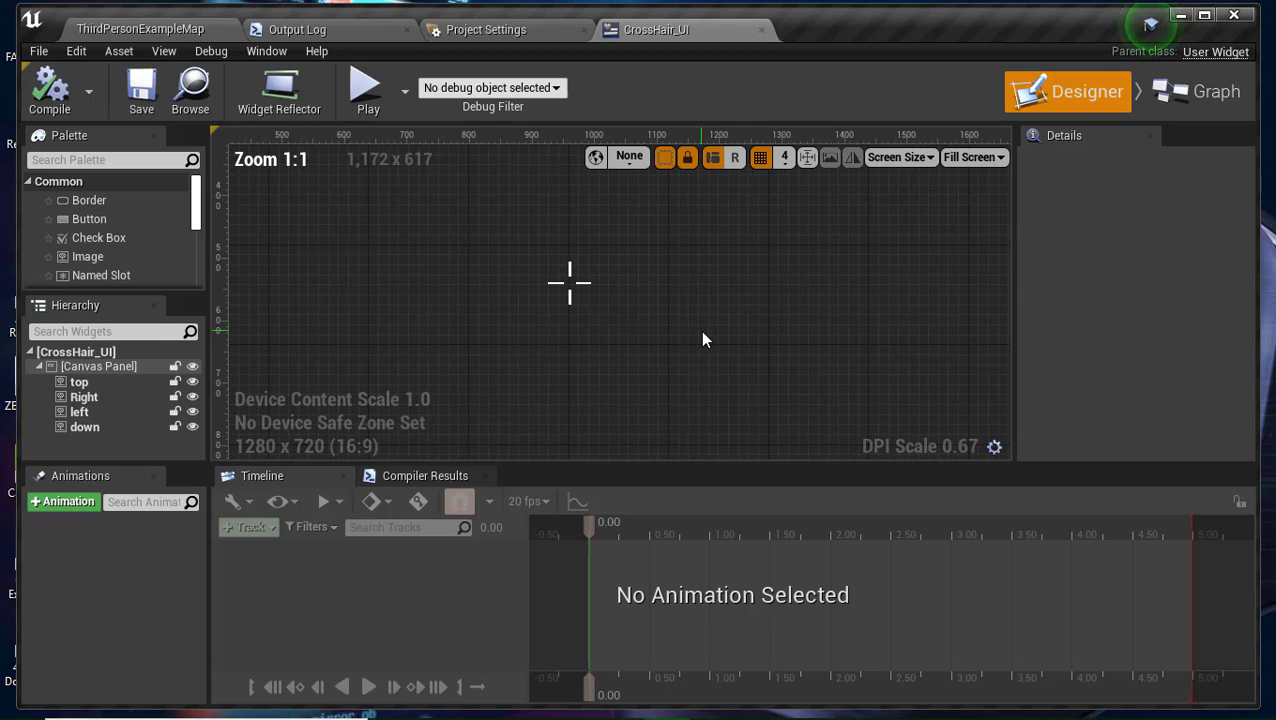
scroll(601, 308, "up", 3)
right_click_drag(601, 308, 780, 356)
scroll(743, 330, "up", 2)
scroll(740, 320, "up", 3)
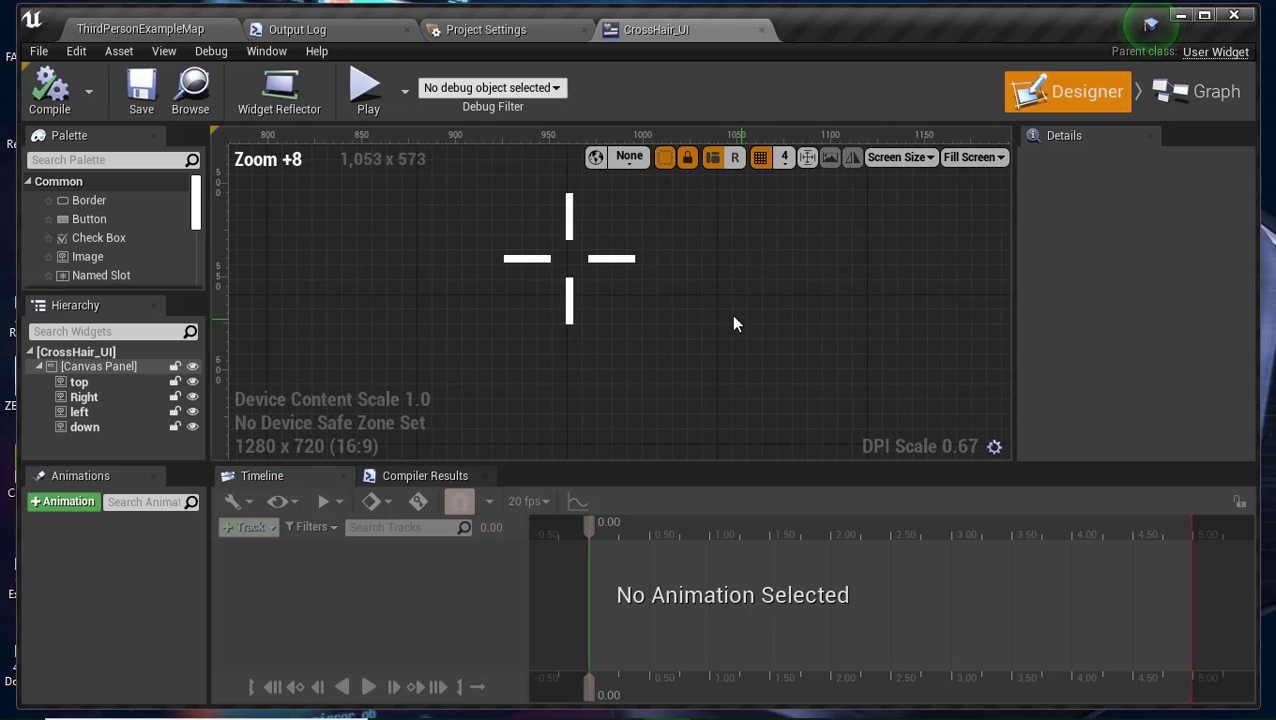
right_click_drag(581, 223, 685, 285)
Check the crosshair's top bar, then place a new Image from the Palette left of the crosshair.
left_click(677, 290)
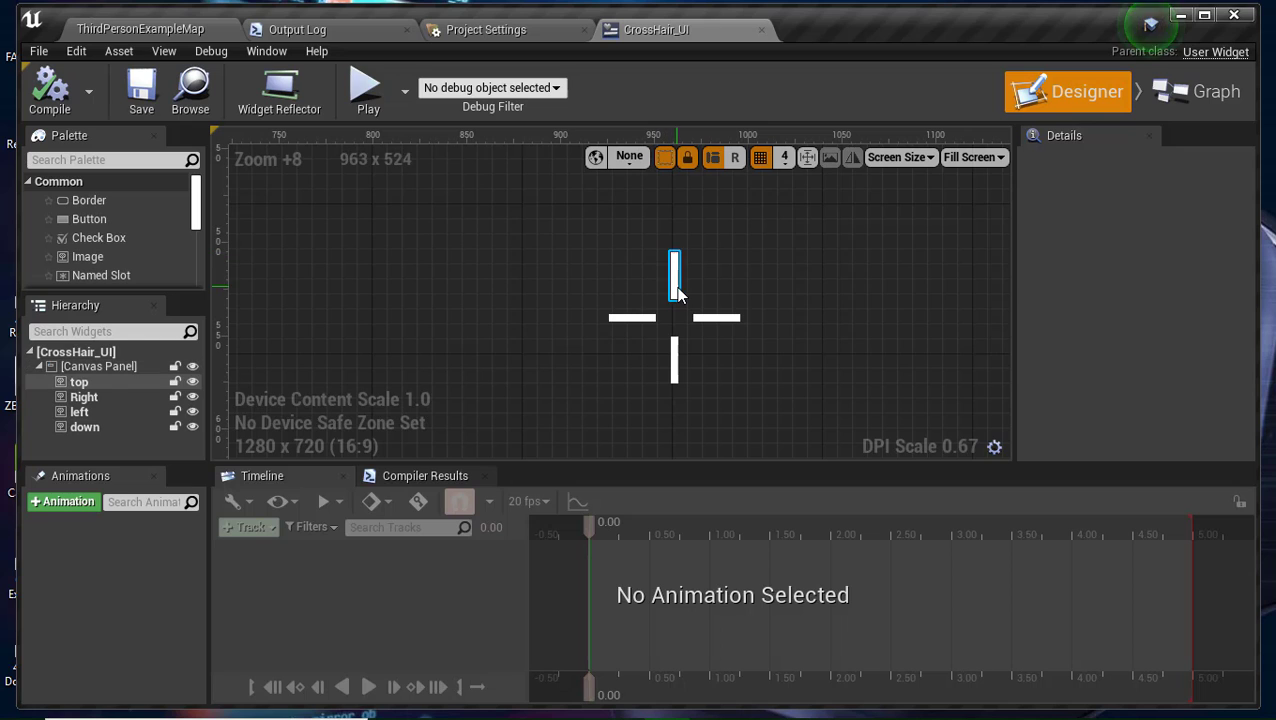
left_click(661, 280)
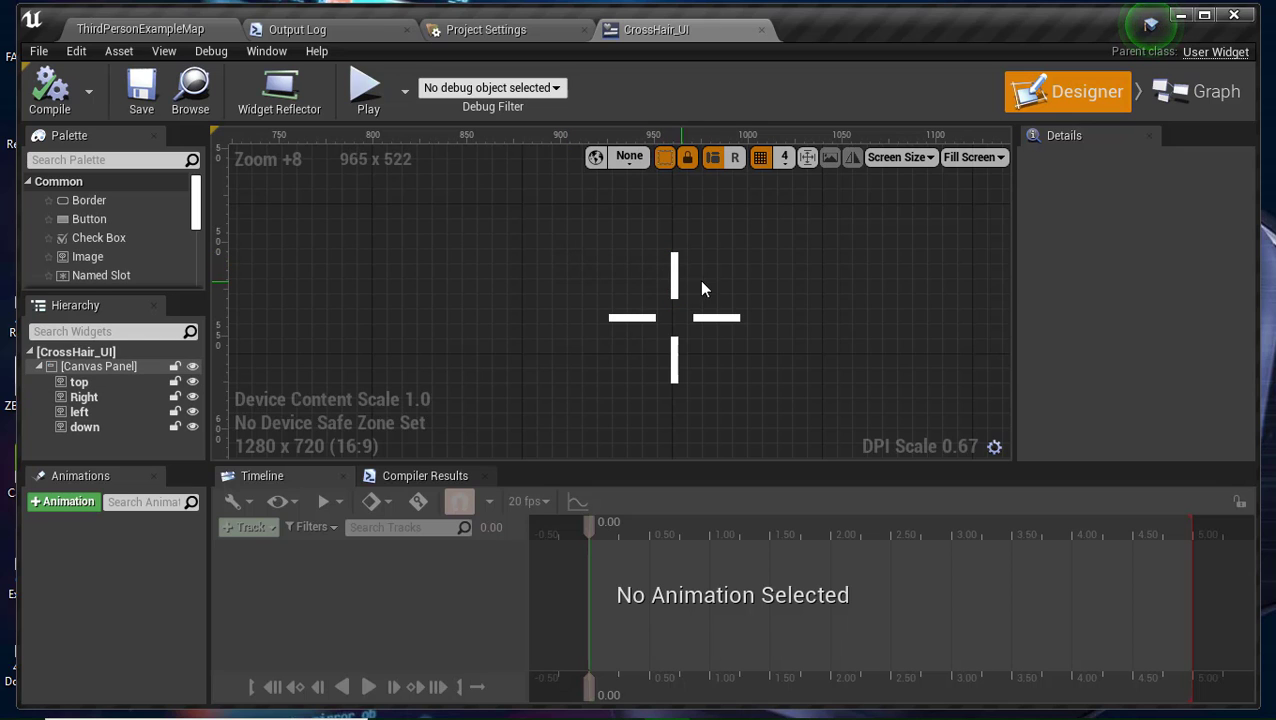
left_click(676, 285)
scroll(676, 288, "down", 1)
scroll(676, 288, "down", 1)
left_click(711, 289)
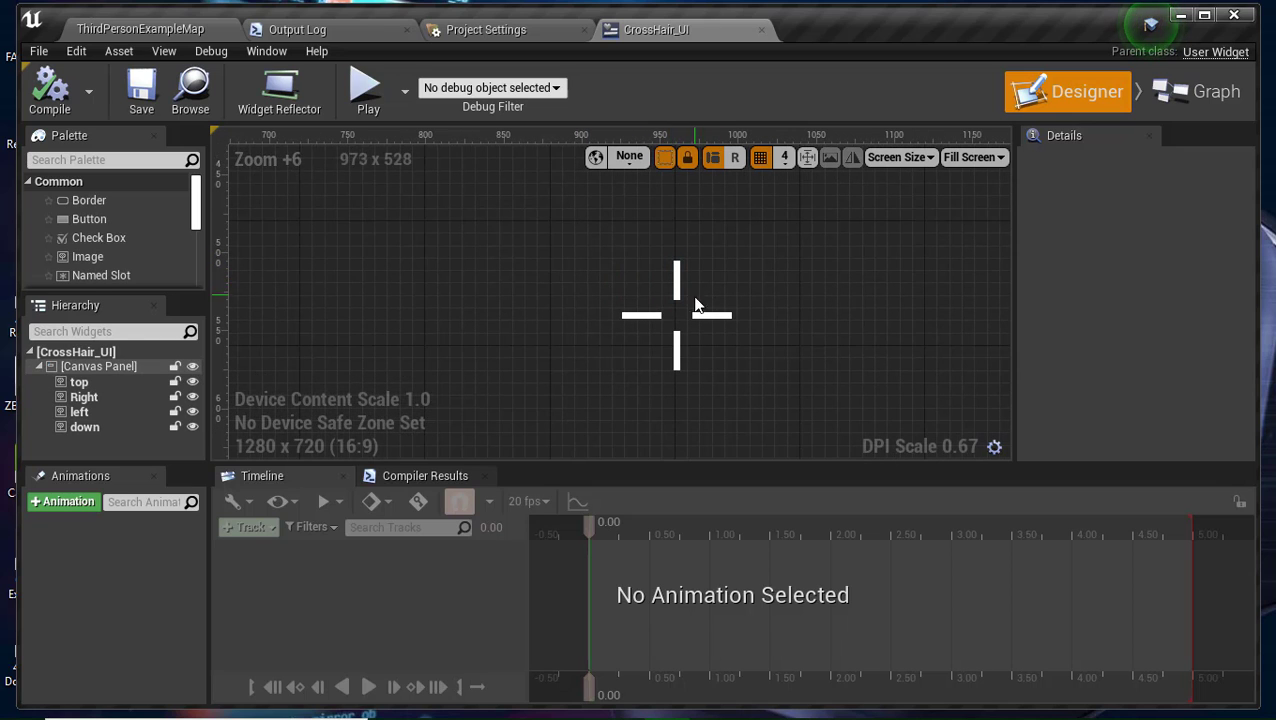
right_click_drag(697, 305, 672, 270)
scroll(685, 276, "down", 1)
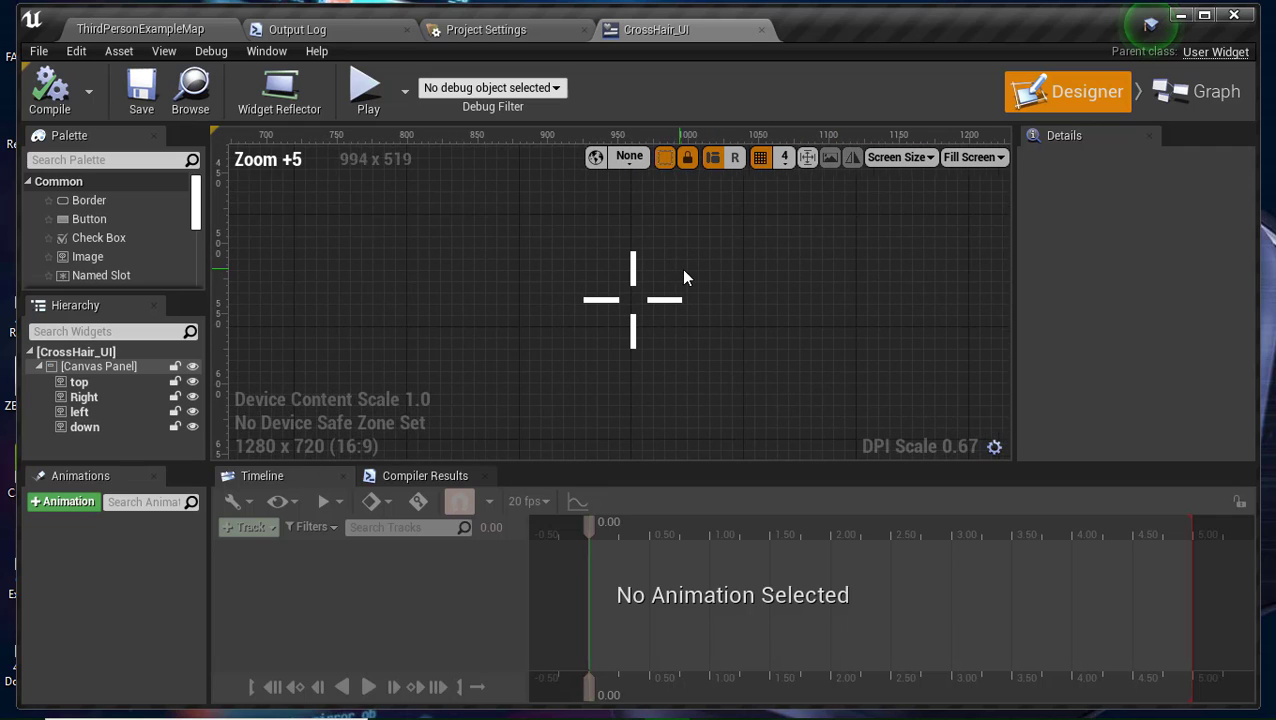
right_click_drag(713, 276, 810, 276)
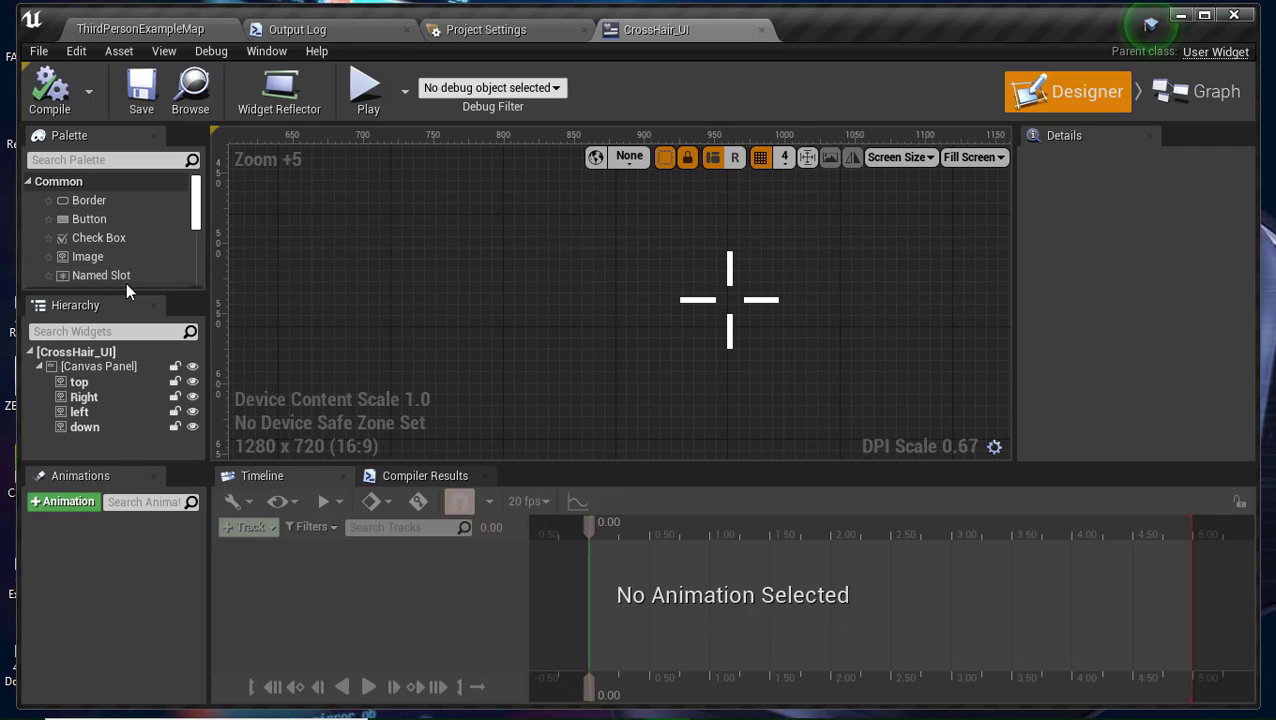
left_click_drag(87, 256, 405, 268)
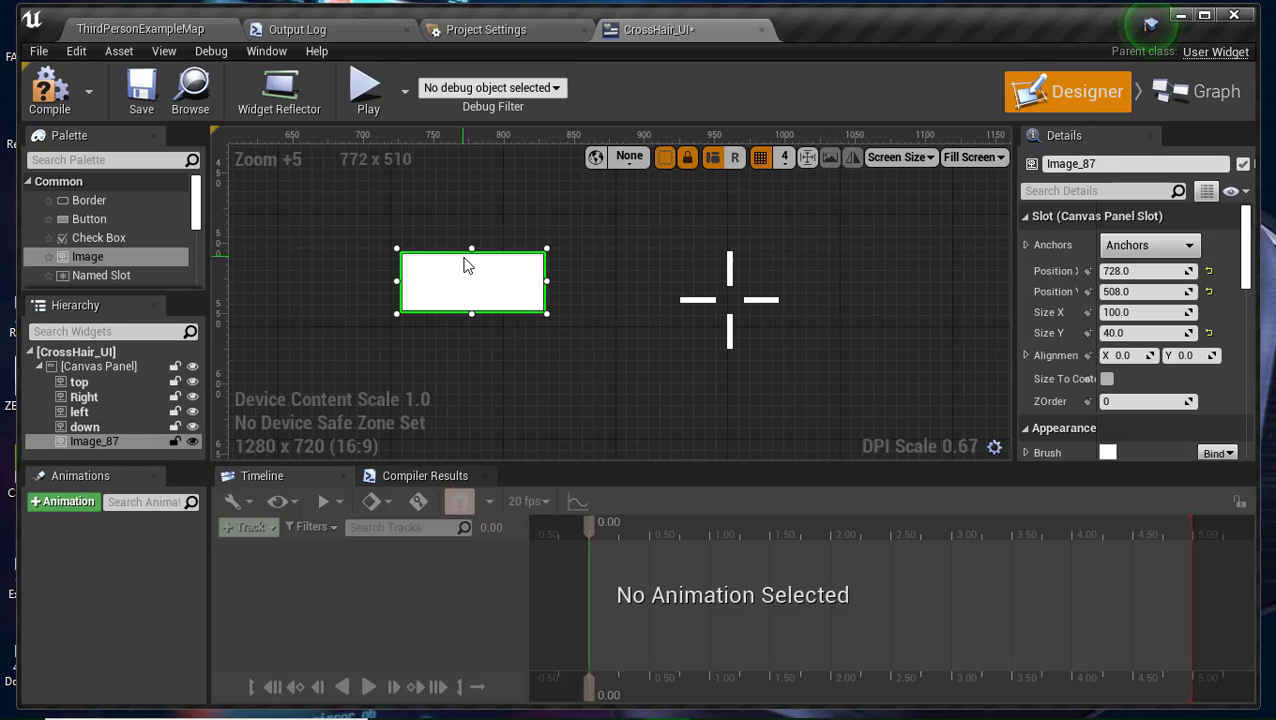
Reshape the test image into a thin bar, move it left, then delete it.
left_click_drag(472, 248, 472, 298)
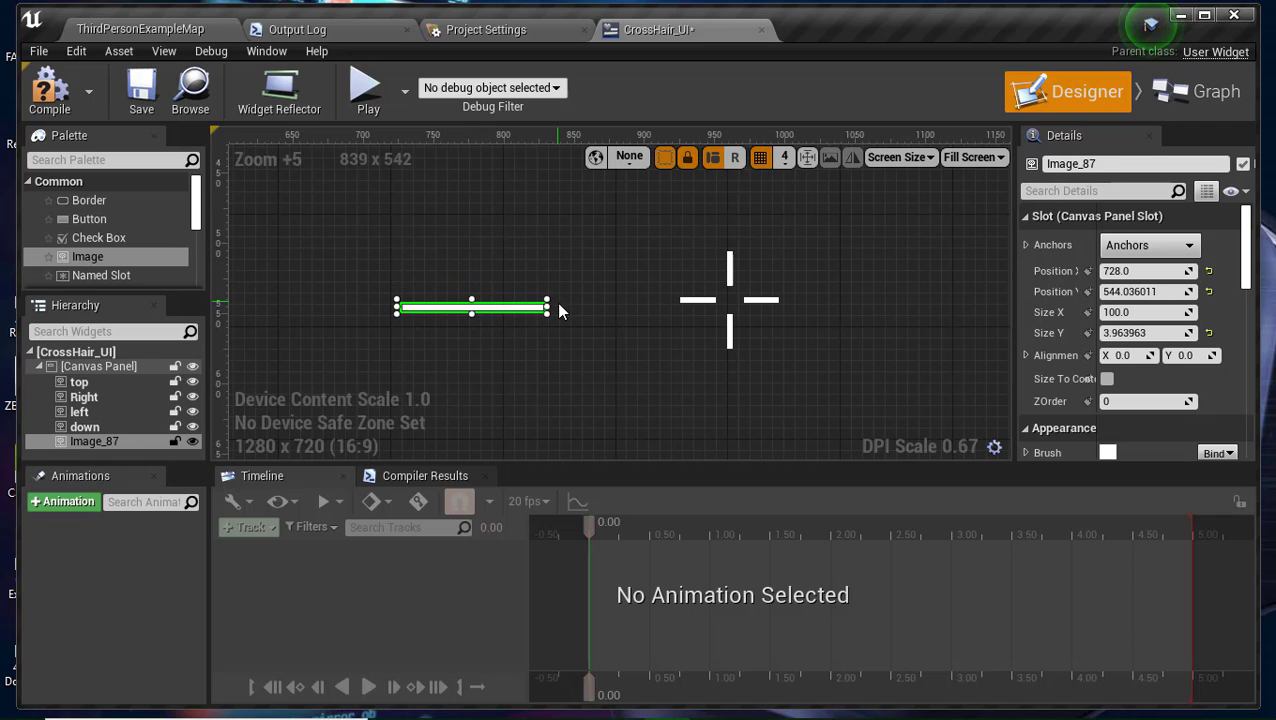
left_click_drag(546, 308, 472, 308)
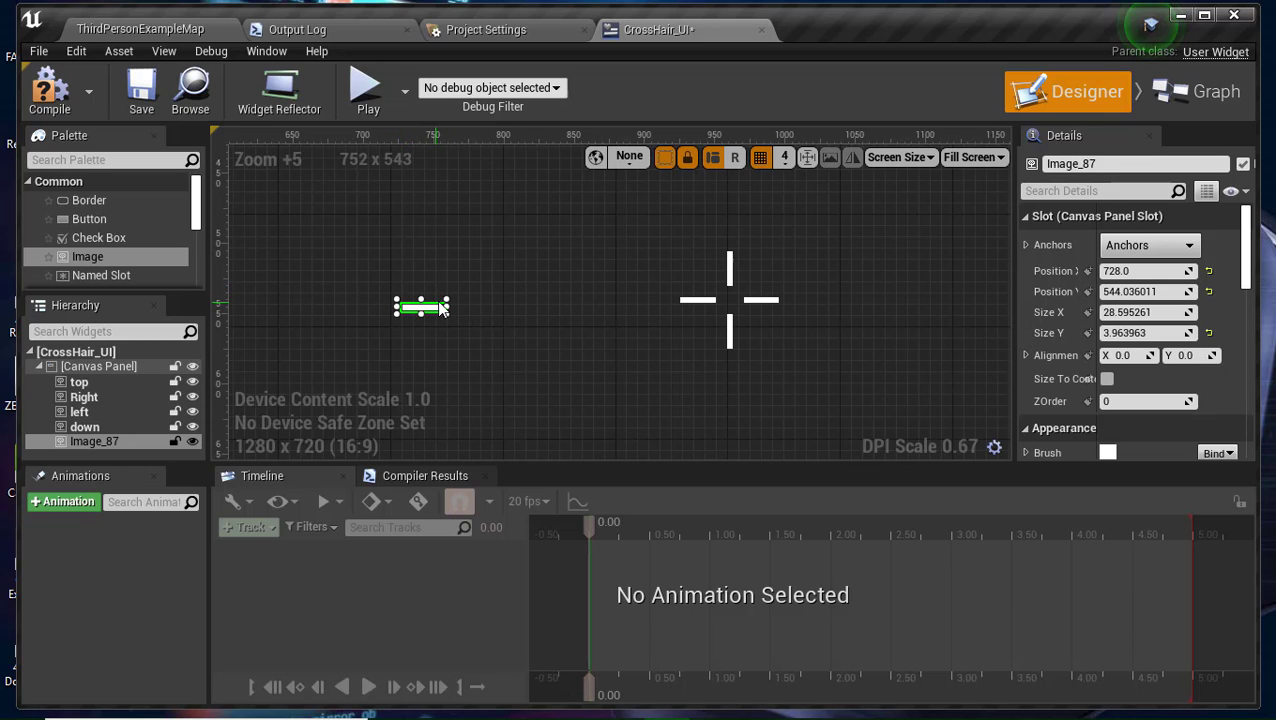
left_click_drag(421, 298, 436, 264)
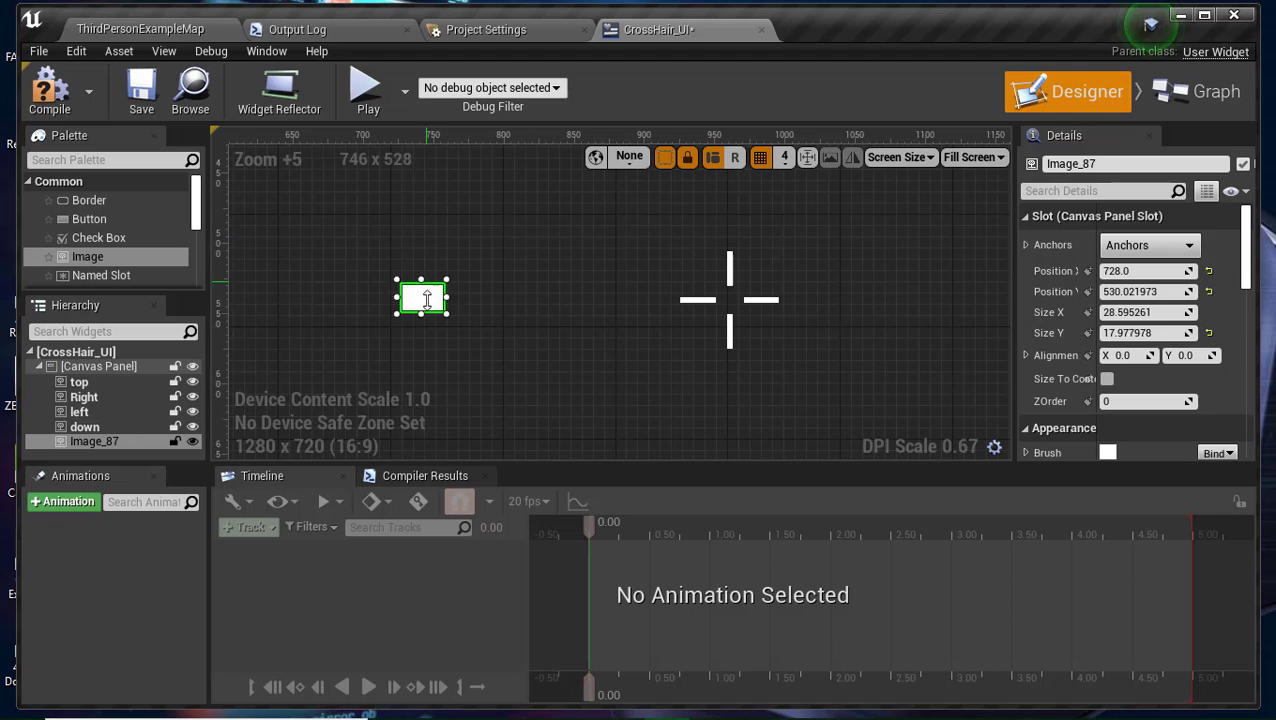
left_click(728, 271)
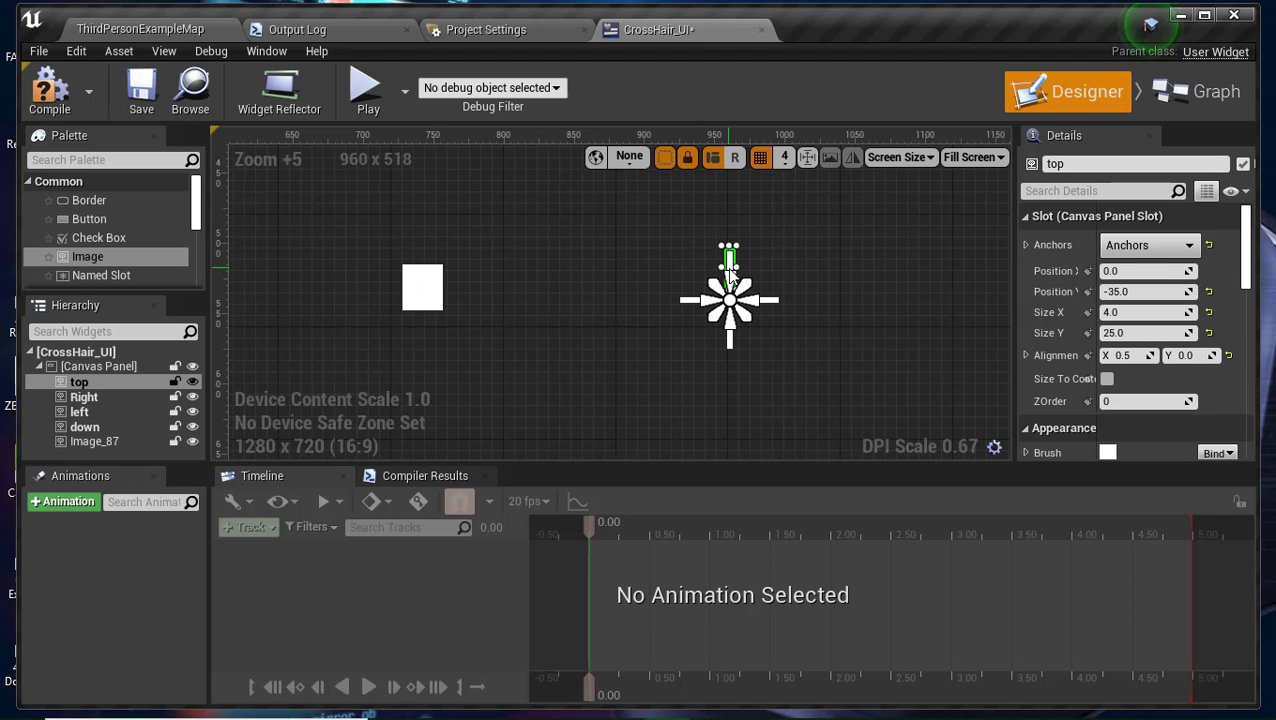
left_click(428, 285)
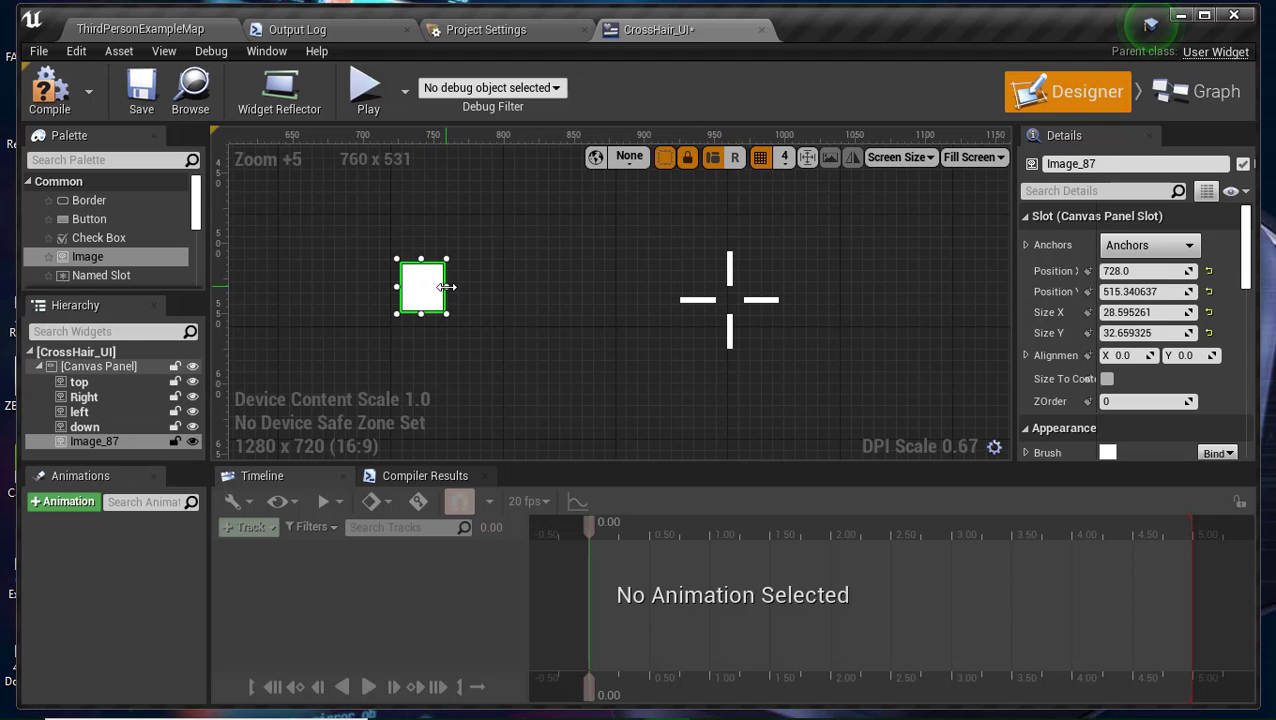
mouse_move(446, 288)
left_mouse_down()
mouse_move(410, 286)
mouse_move(737, 270)
left_mouse_up()
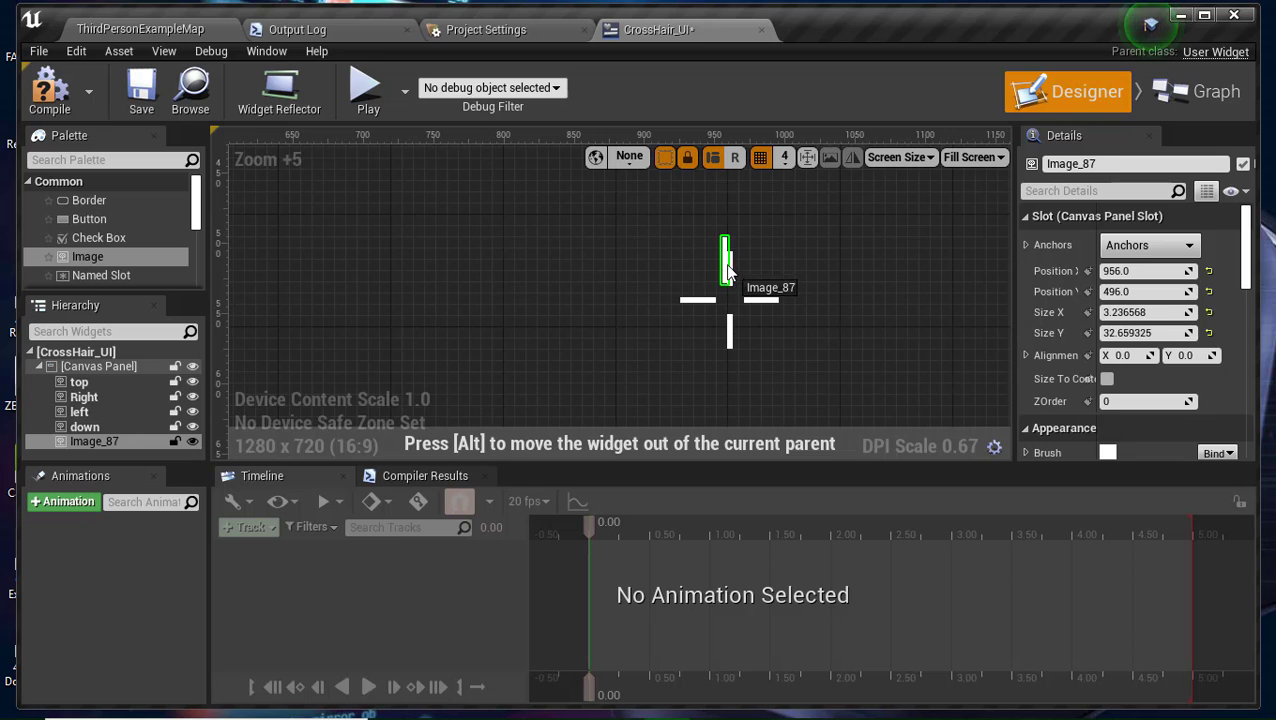
mouse_move(735, 270)
left_mouse_down()
mouse_move(619, 259)
mouse_move(398, 308)
mouse_move(415, 288)
left_mouse_up()
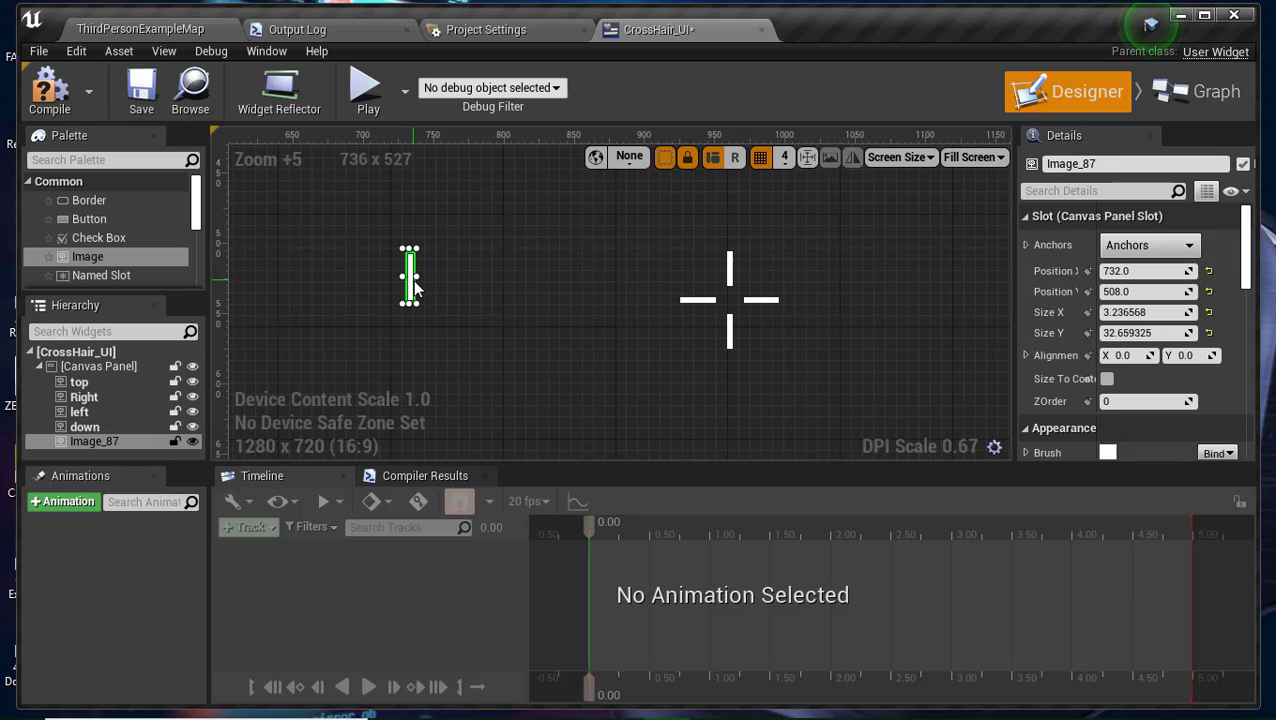
key("Delete")
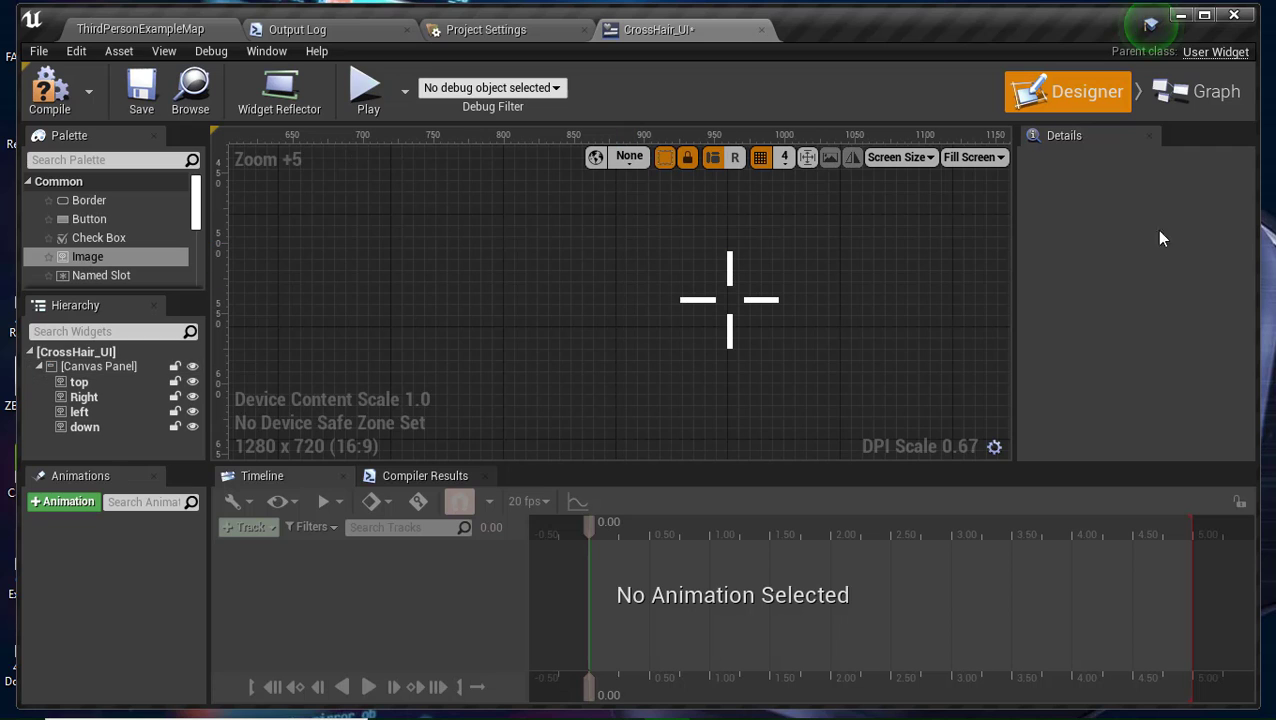
Add a second test image, narrow and reposition it, then delete it too.
left_click_drag(86, 255, 351, 281)
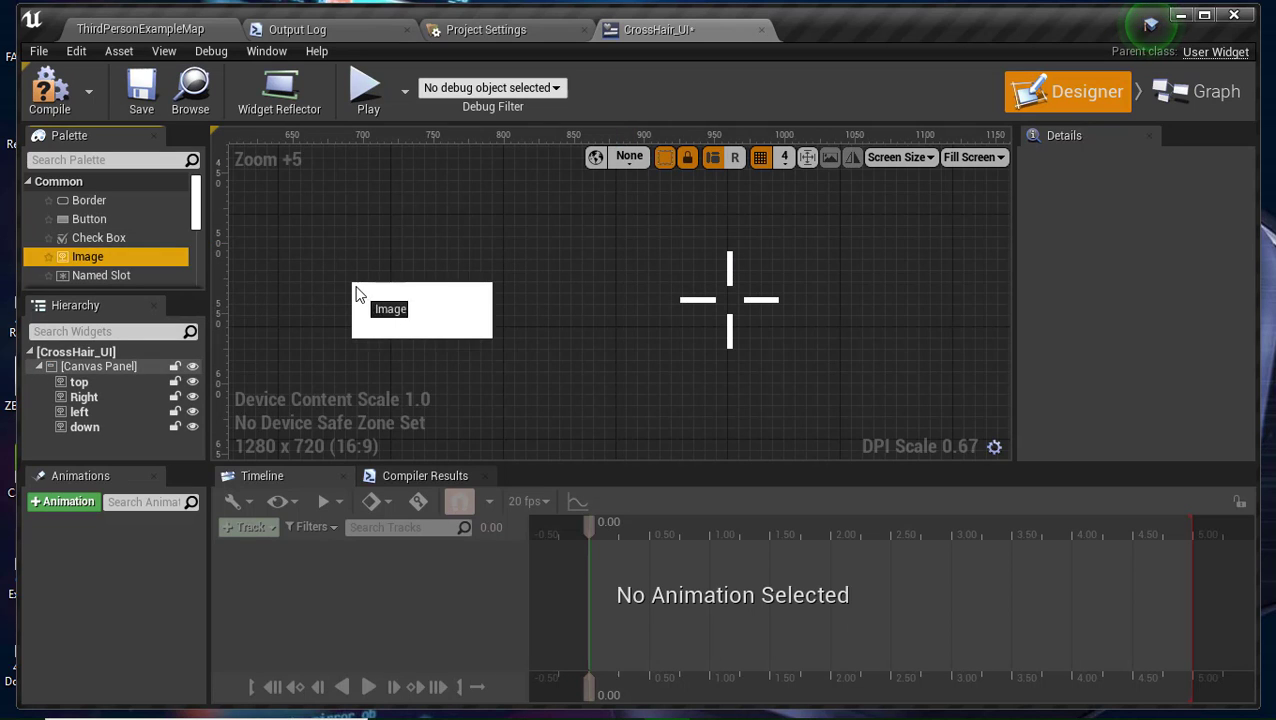
left_click_drag(494, 308, 377, 309)
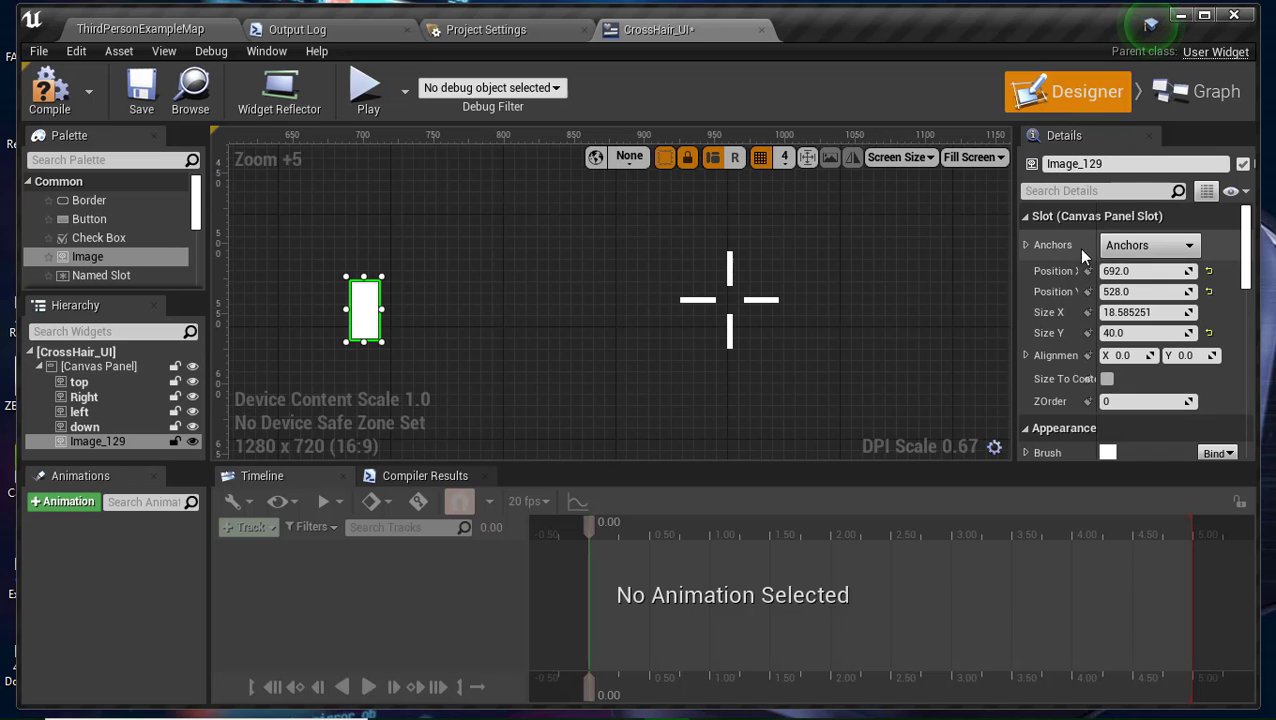
left_click_drag(1097, 270, 1110, 270)
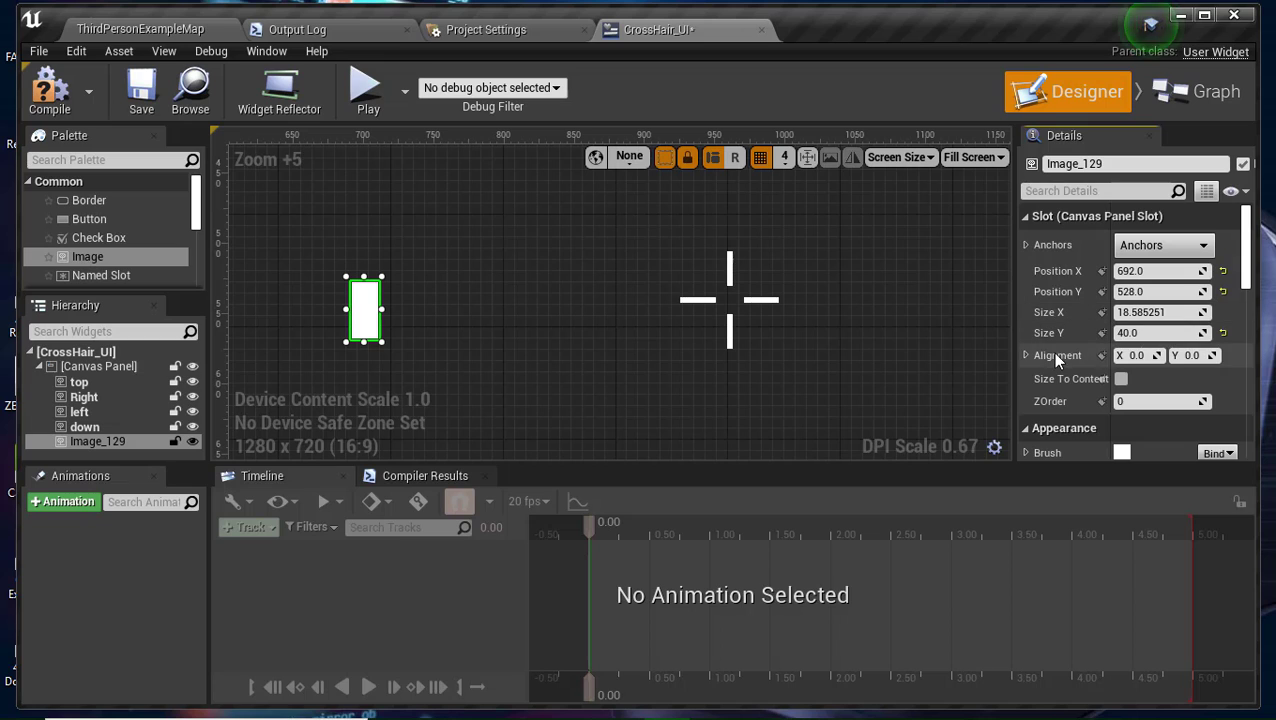
scroll(1093, 430, "down", 1)
scroll(1093, 430, "up", 1)
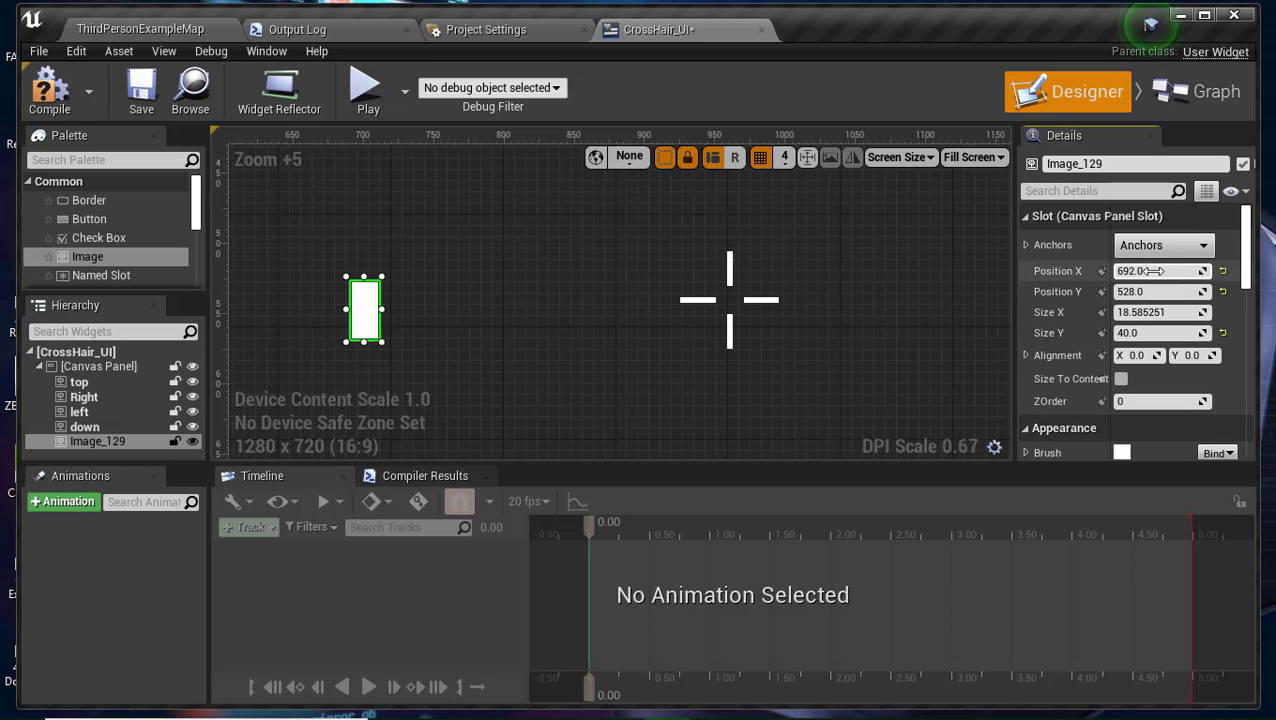
mouse_move(368, 319)
left_mouse_down()
mouse_move(416, 302)
mouse_move(369, 302)
mouse_move(472, 302)
mouse_move(438, 306)
left_mouse_up()
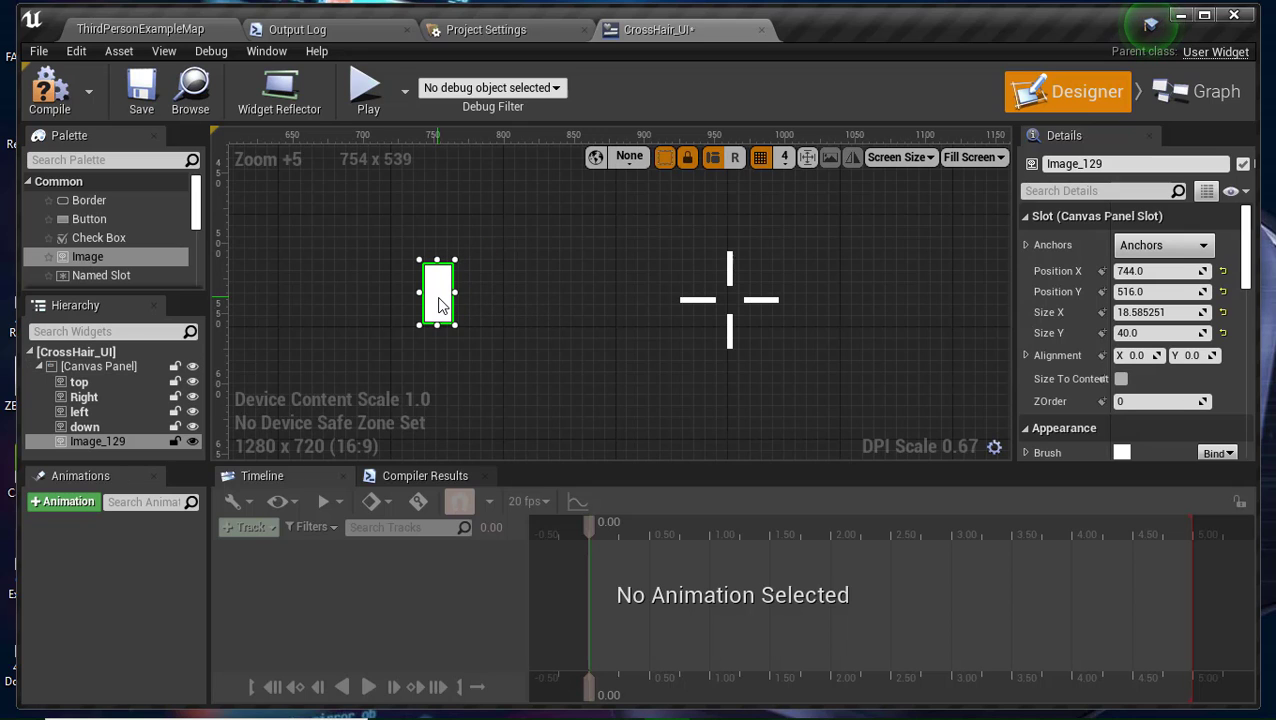
key("Delete")
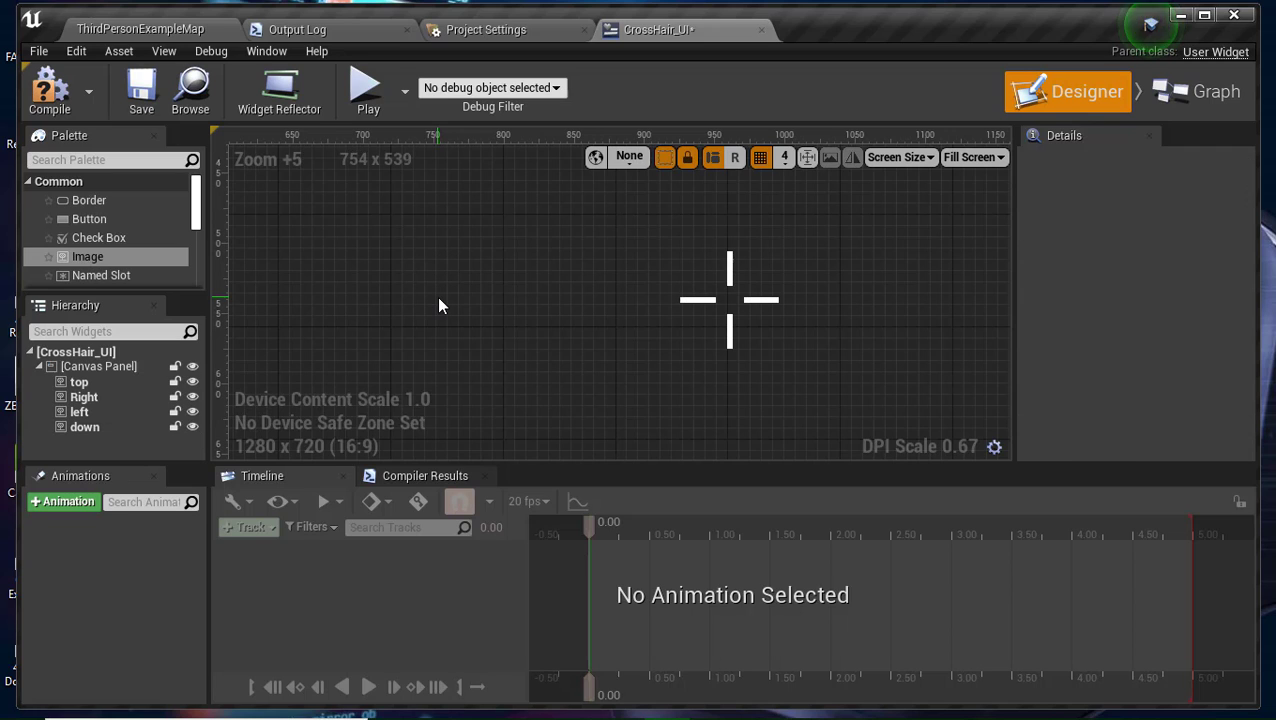
left_click(730, 270)
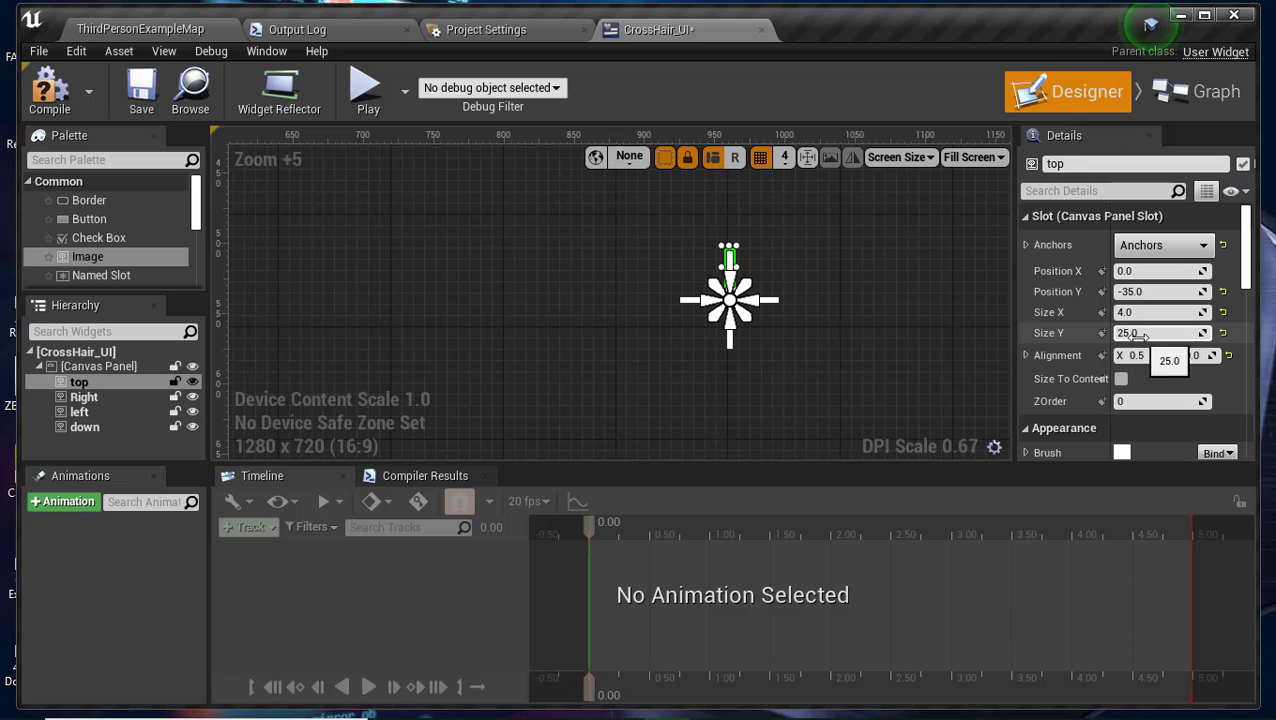
left_click(1026, 356)
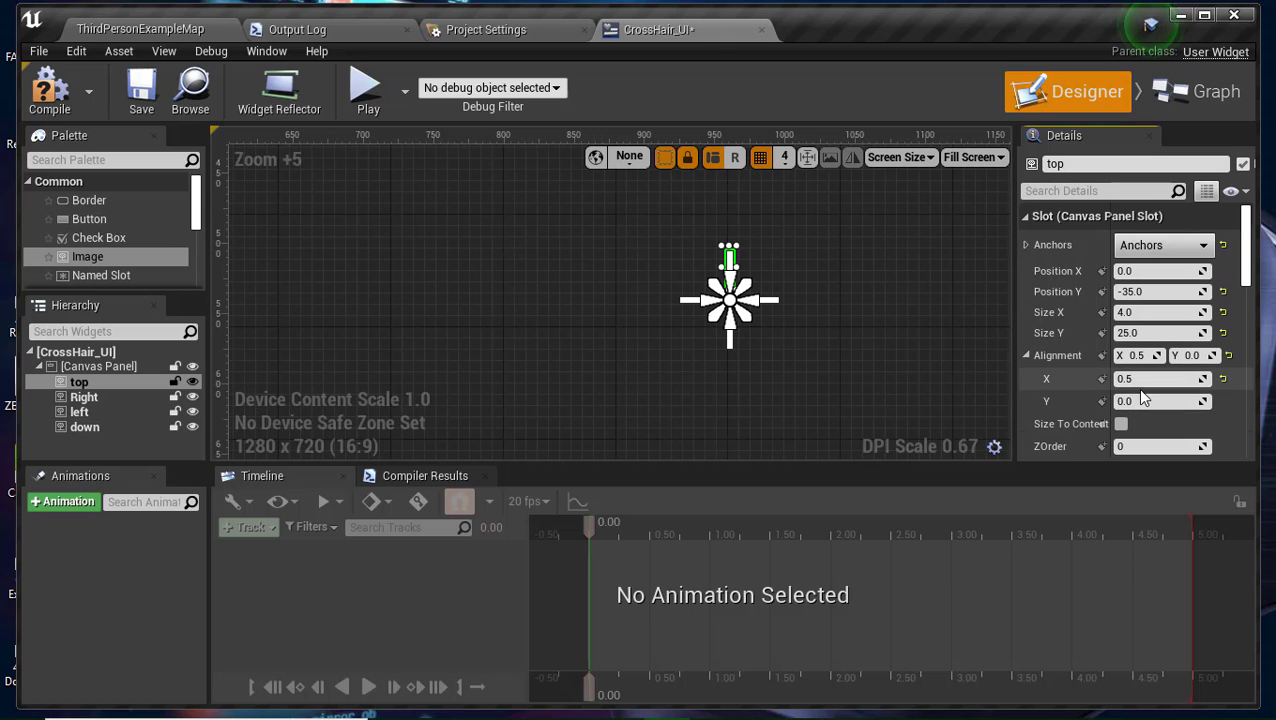
scroll(1138, 388, "down", 3)
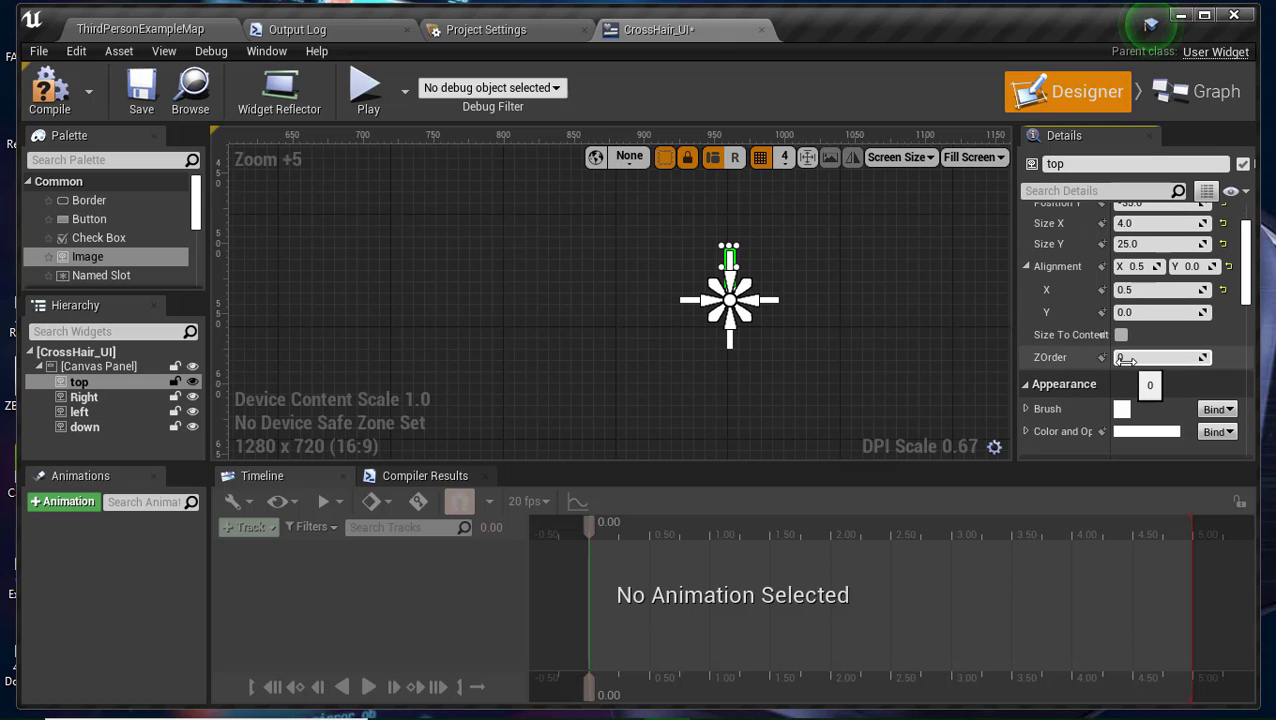
scroll(1131, 378, "down", 2)
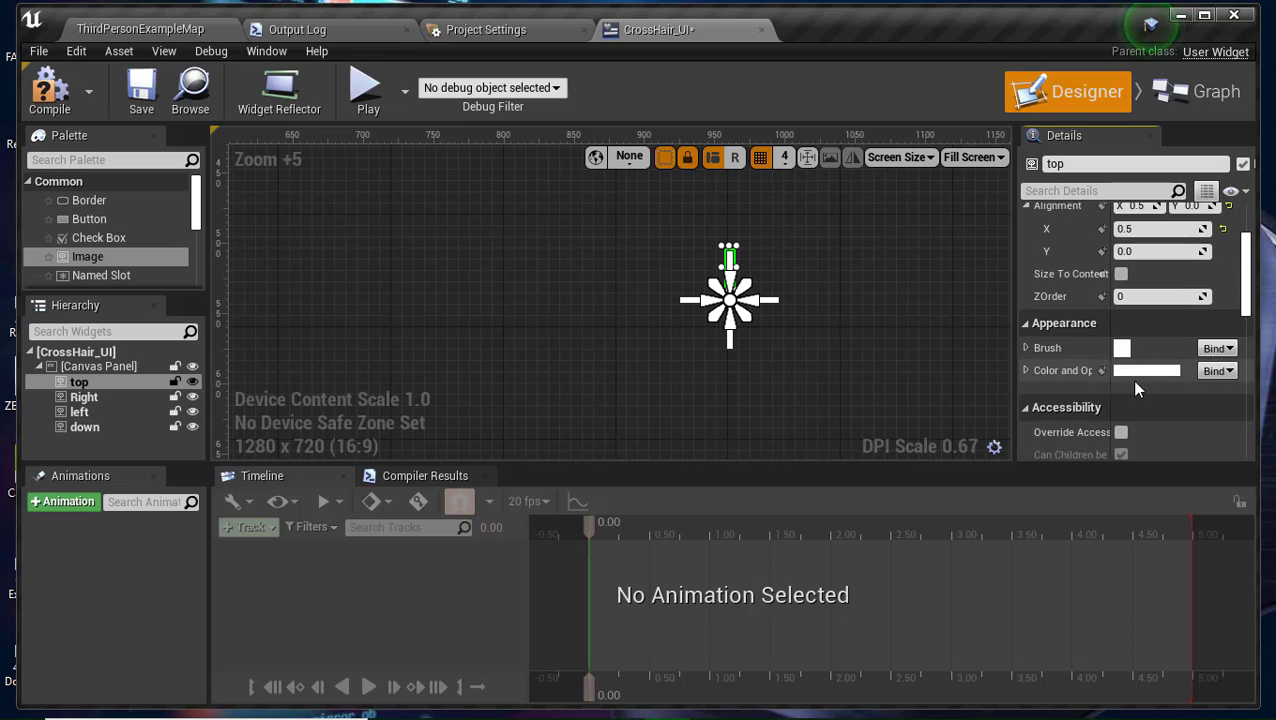
scroll(1129, 385, "down", 2)
scroll(1130, 390, "down", 4)
scroll(1134, 398, "down", 1)
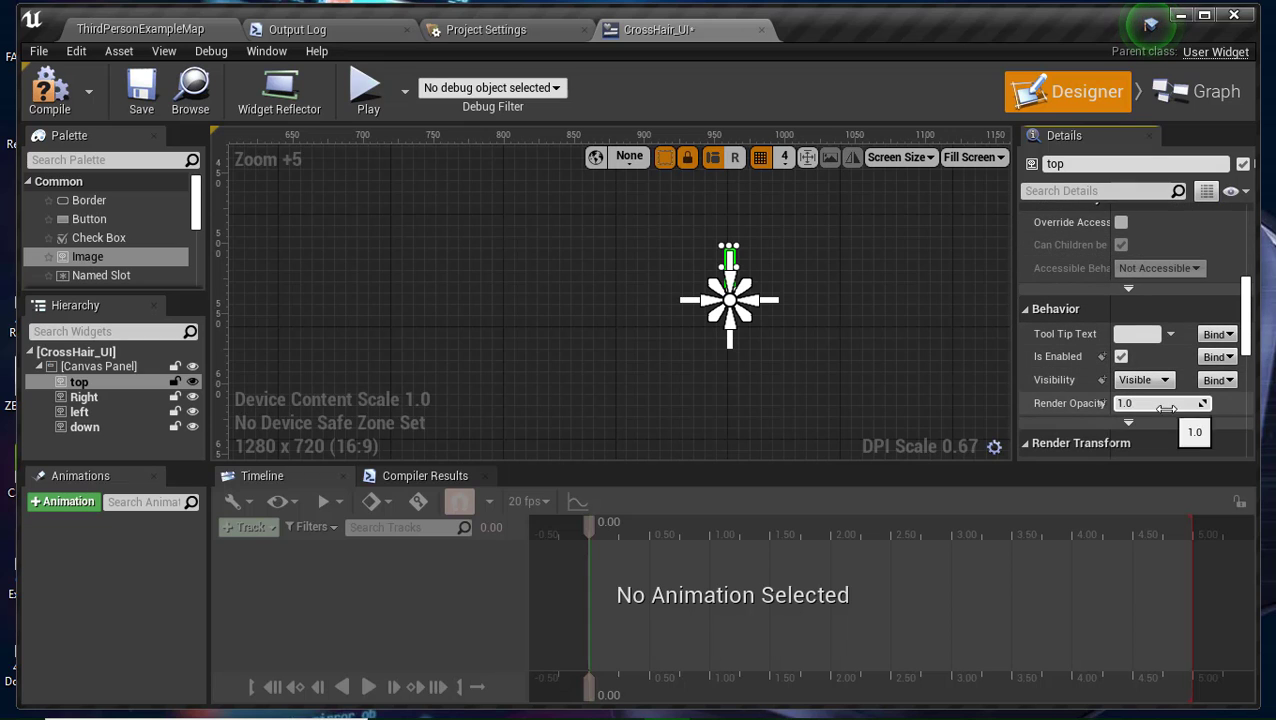
scroll(1130, 390, "down", 5)
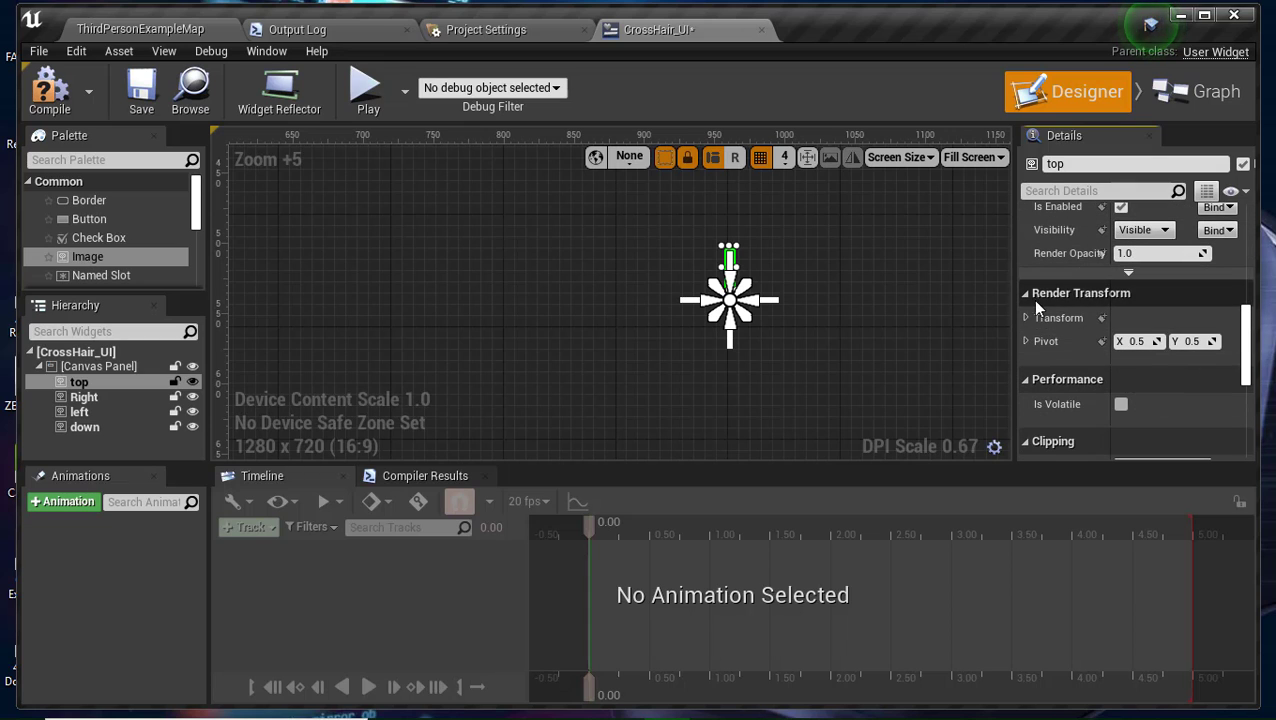
scroll(1162, 392, "down", 2)
scroll(1160, 390, "down", 2)
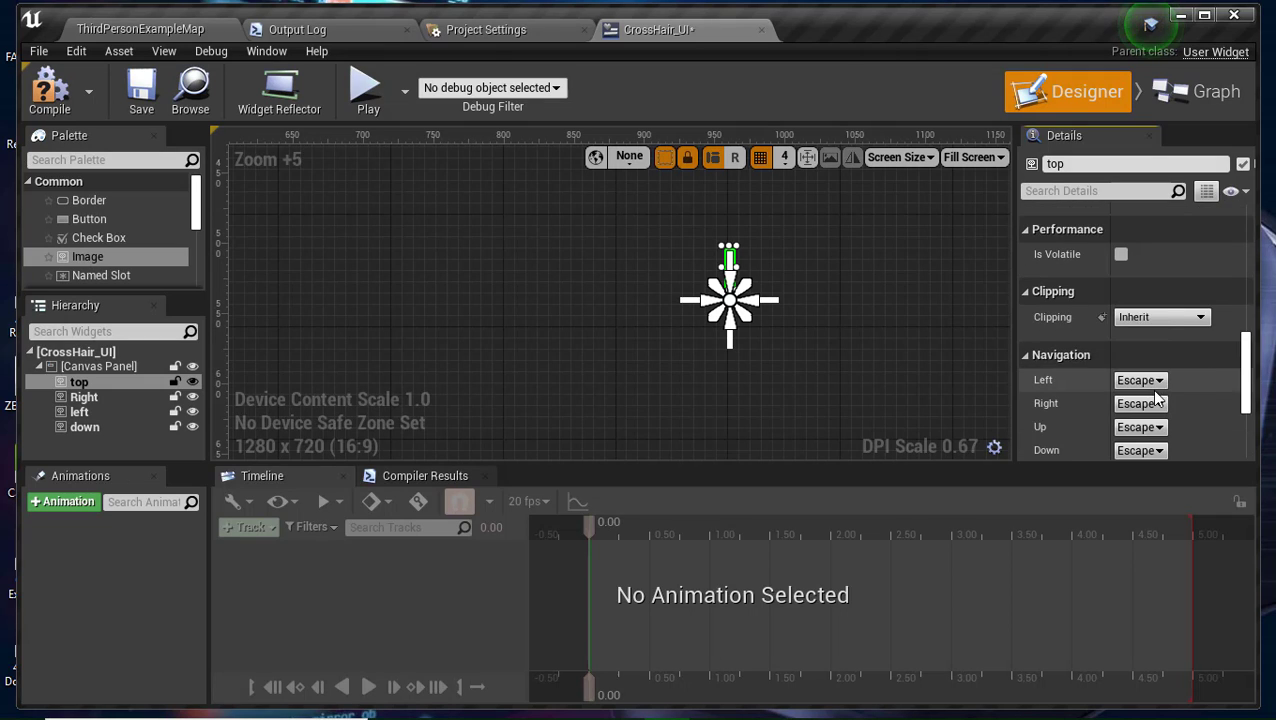
scroll(1147, 388, "up", 6)
scroll(1140, 385, "up", 4)
left_click(861, 366)
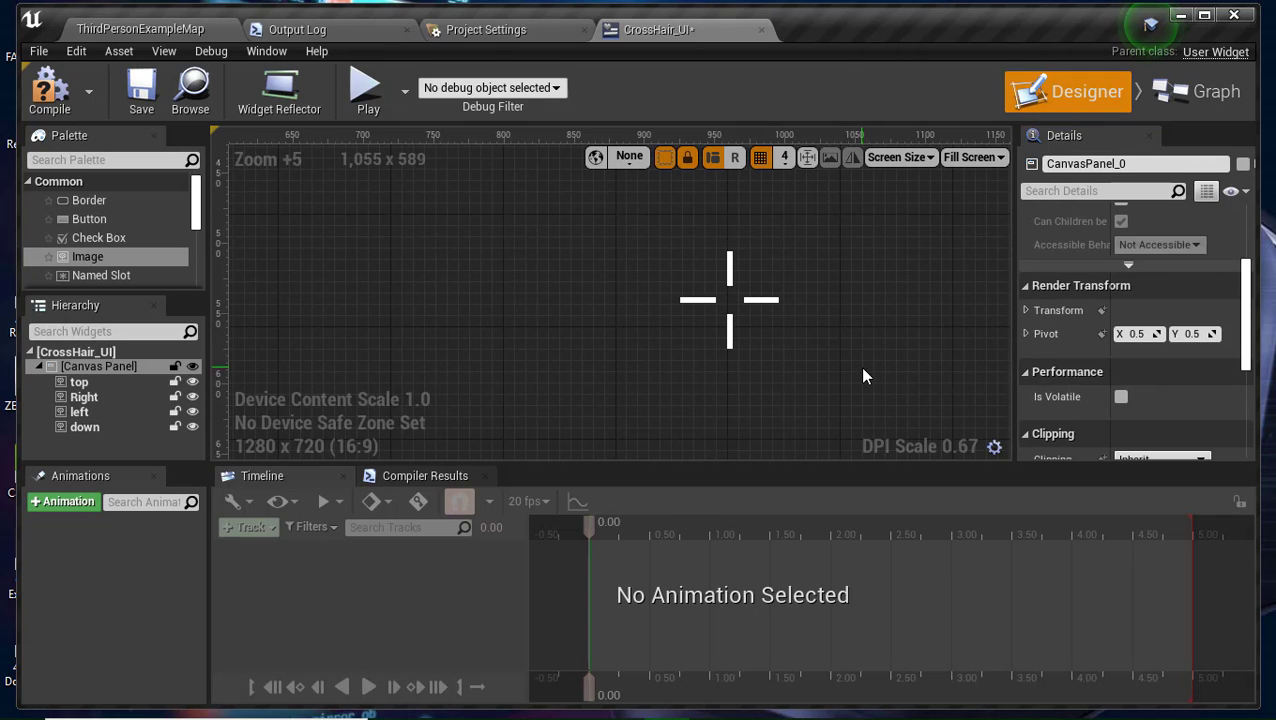
Select the crosshair's Right bar and review its slot settings in Details.
left_click(760, 301)
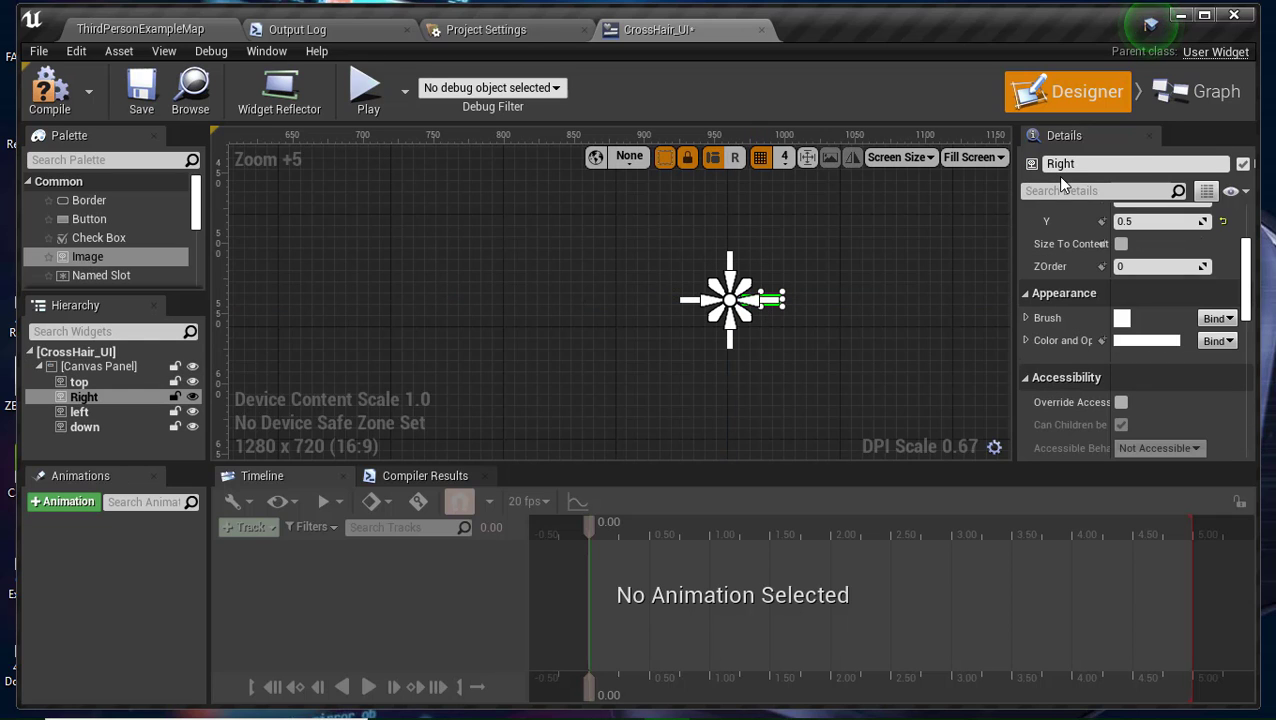
scroll(1160, 290, "up", 2)
scroll(1175, 288, "up", 3)
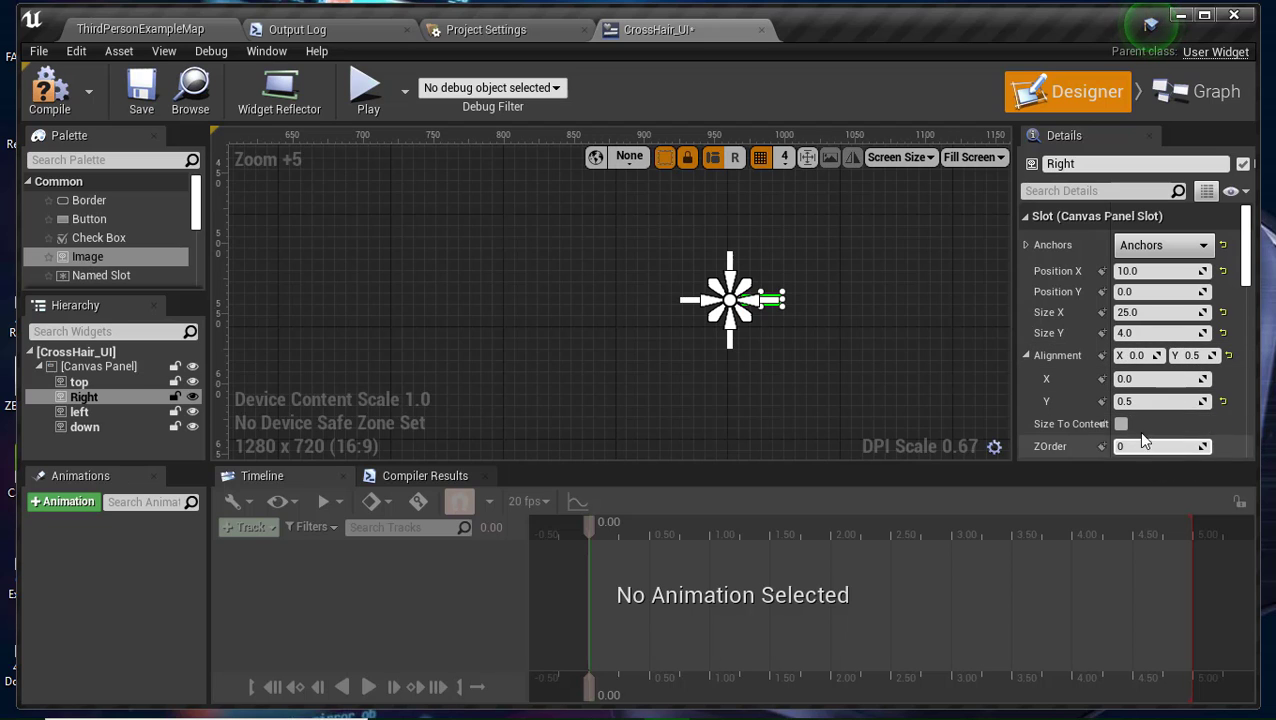
scroll(1138, 430, "down", 3)
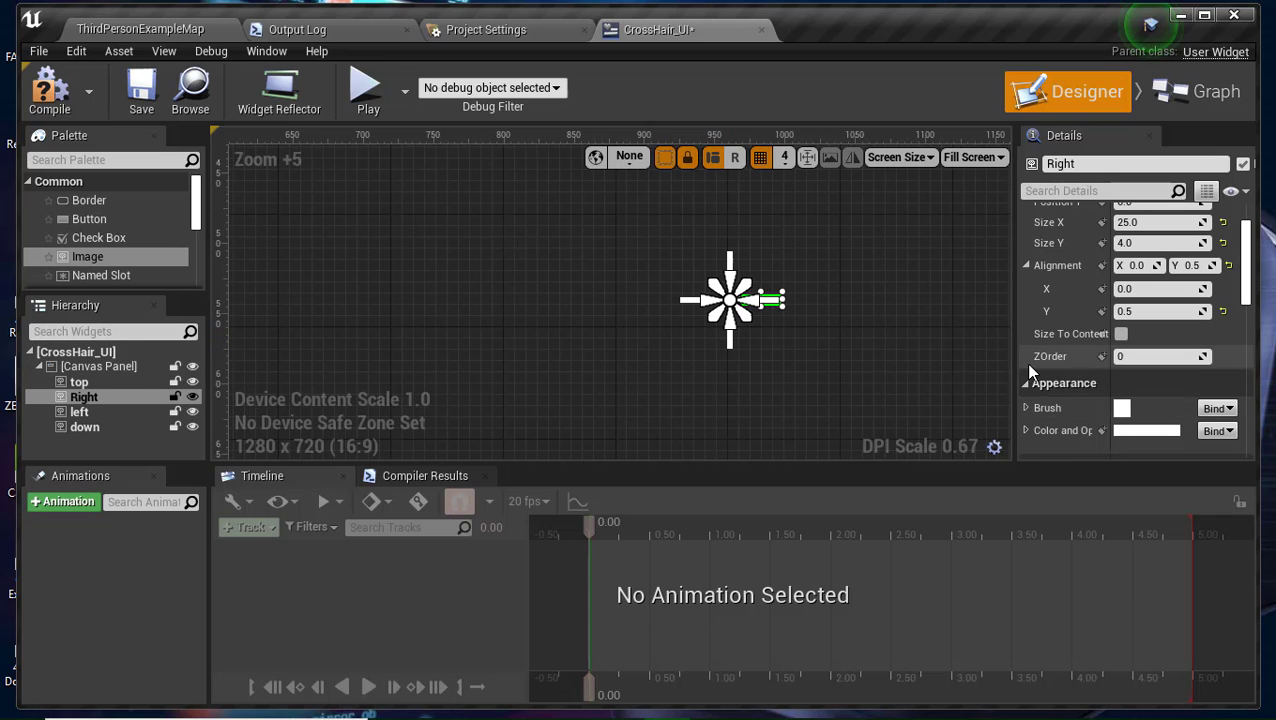
scroll(1132, 371, "down", 5)
scroll(1132, 371, "down", 6)
scroll(1092, 383, "down", 3)
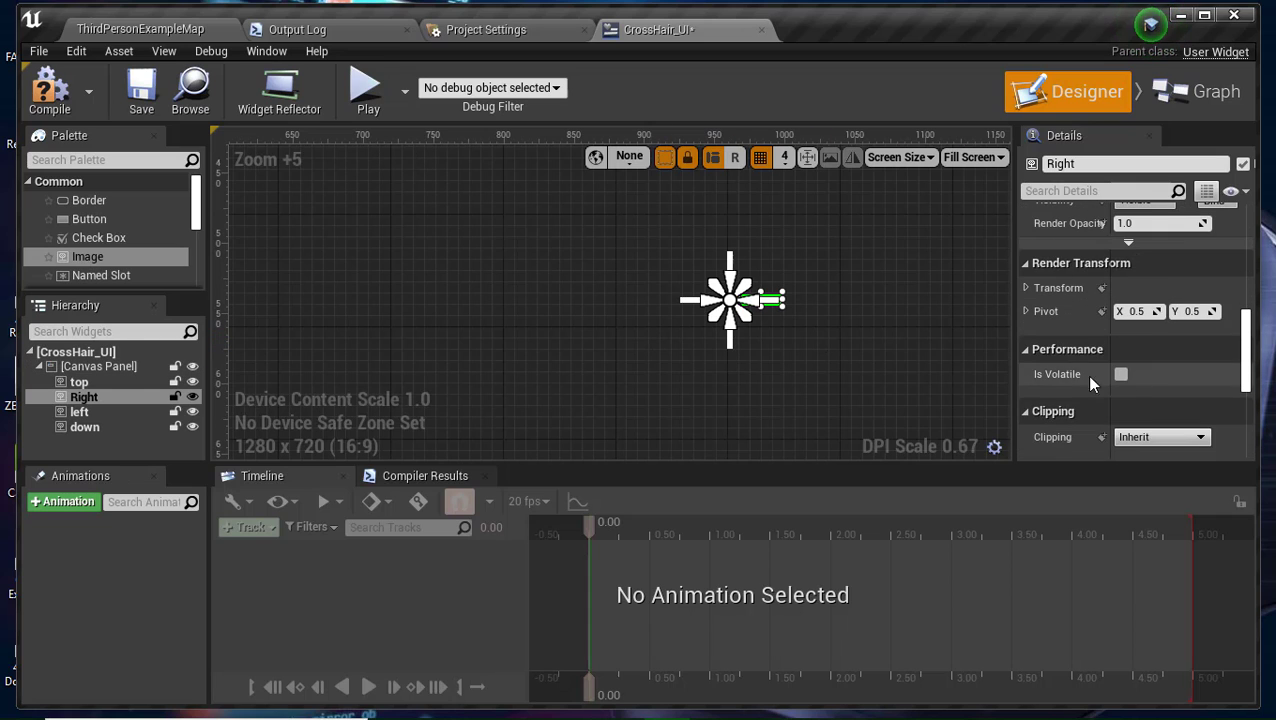
Select the down bar and review its position and size settings.
left_click(728, 342)
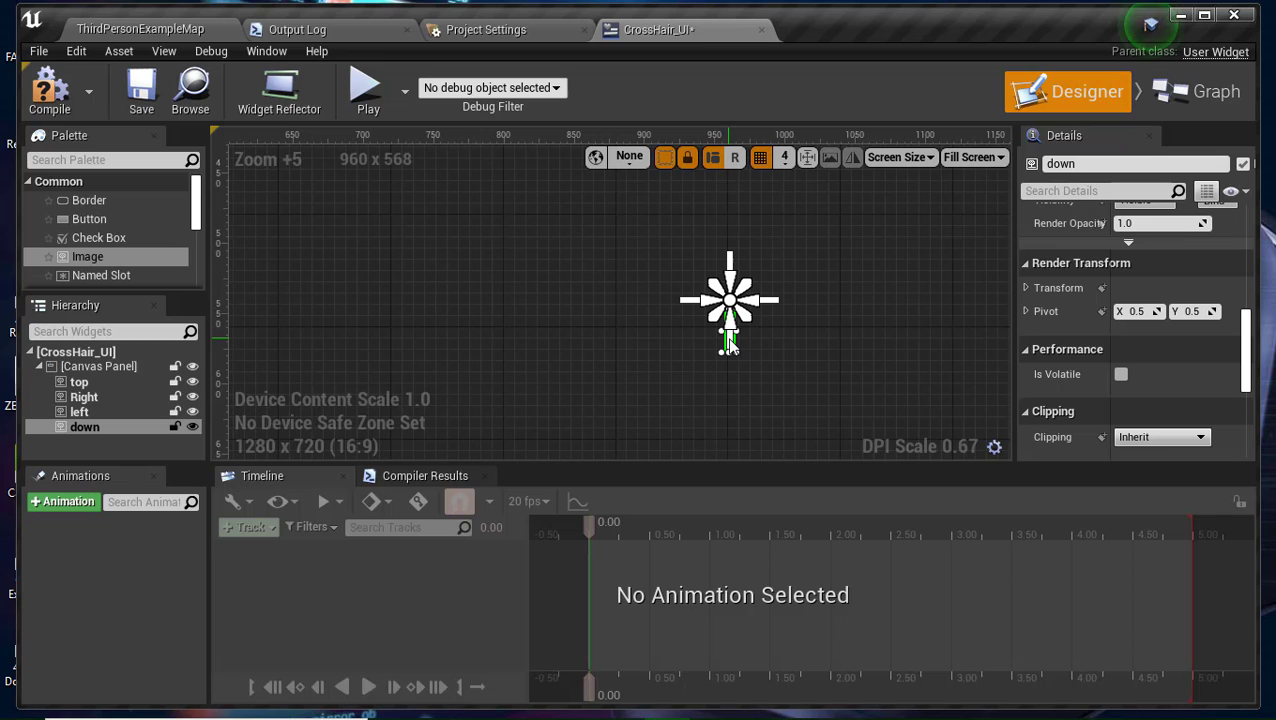
scroll(1058, 290, "up", 5)
scroll(1055, 291, "up", 5)
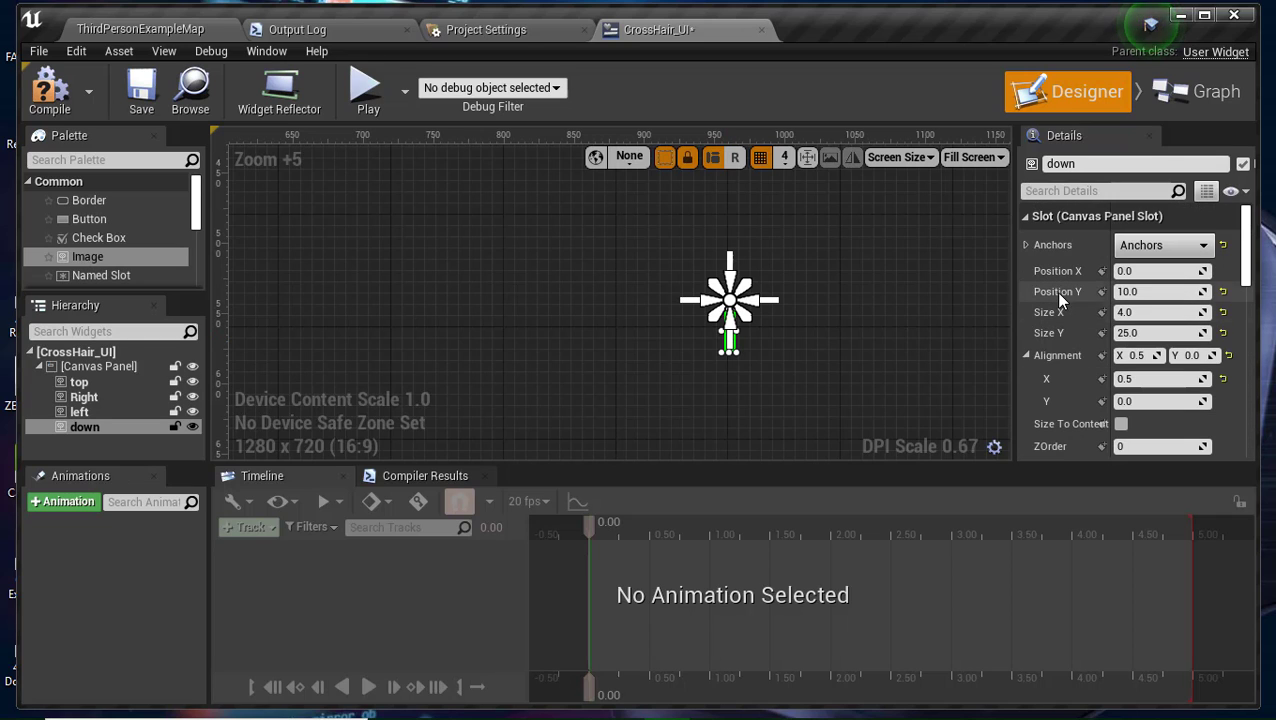
scroll(1055, 291, "up", 1)
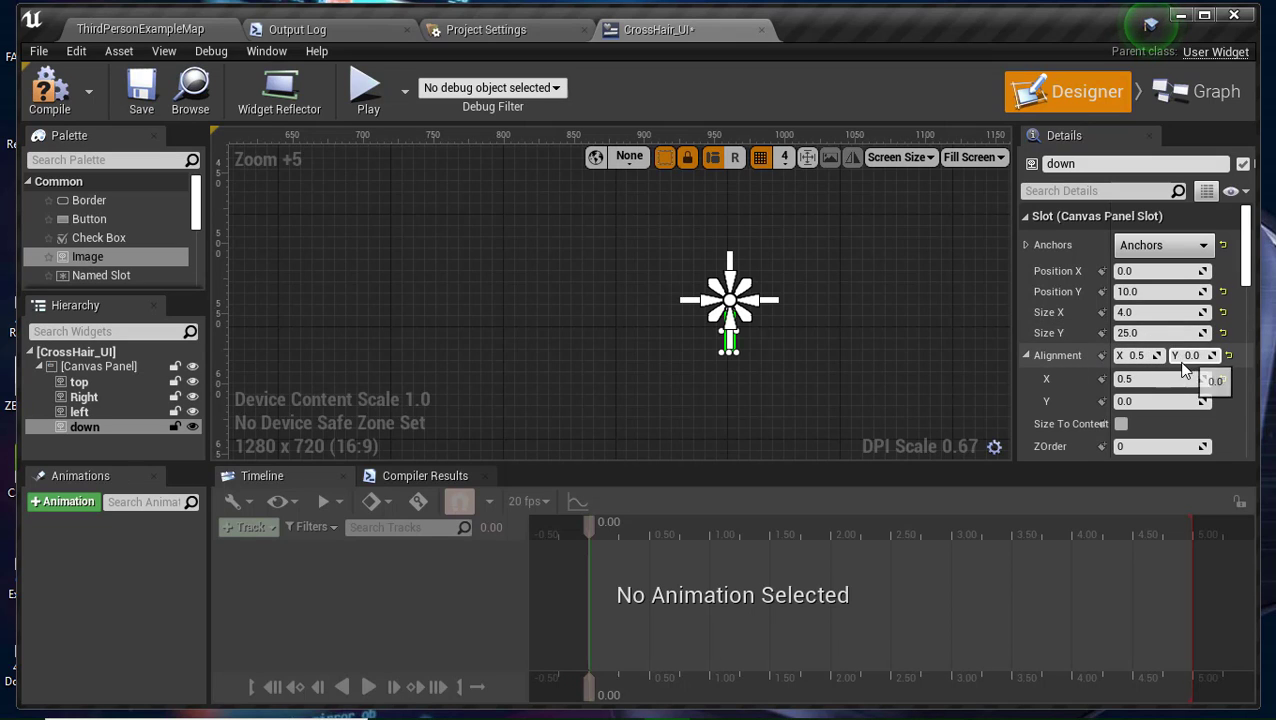
scroll(1150, 375, "down", 3)
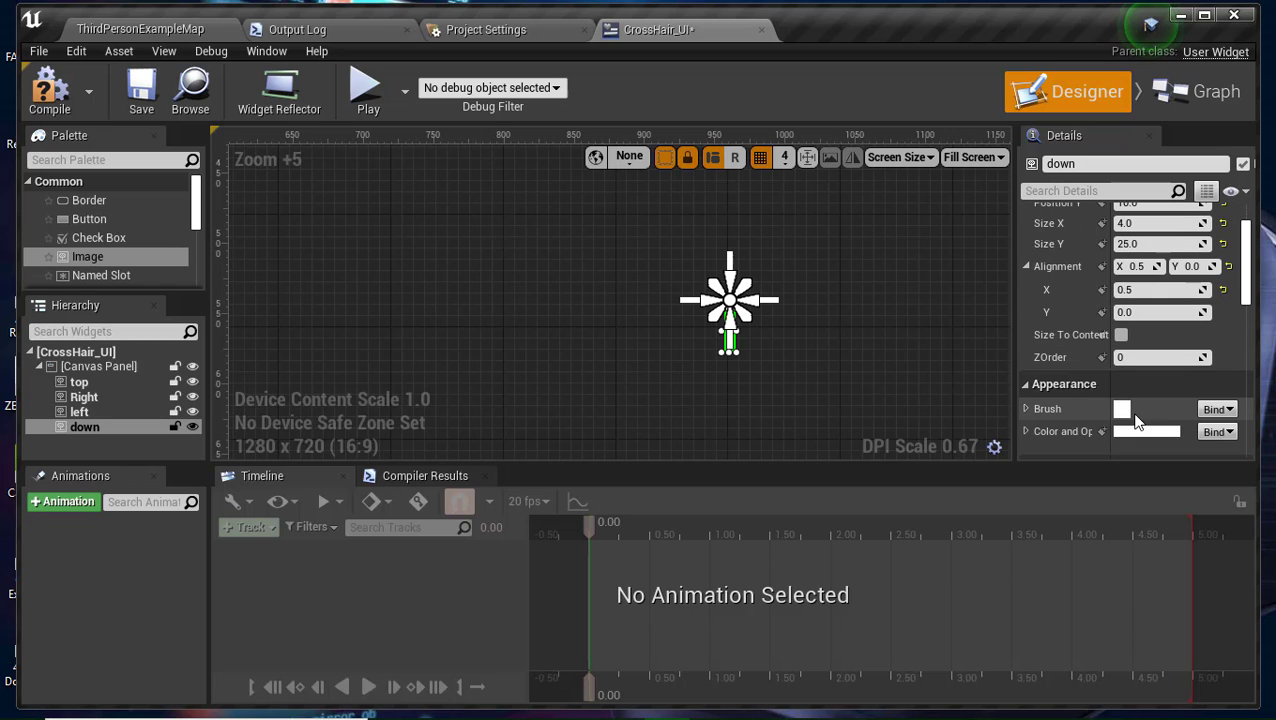
scroll(1144, 401, "down", 3)
scroll(1144, 401, "down", 2)
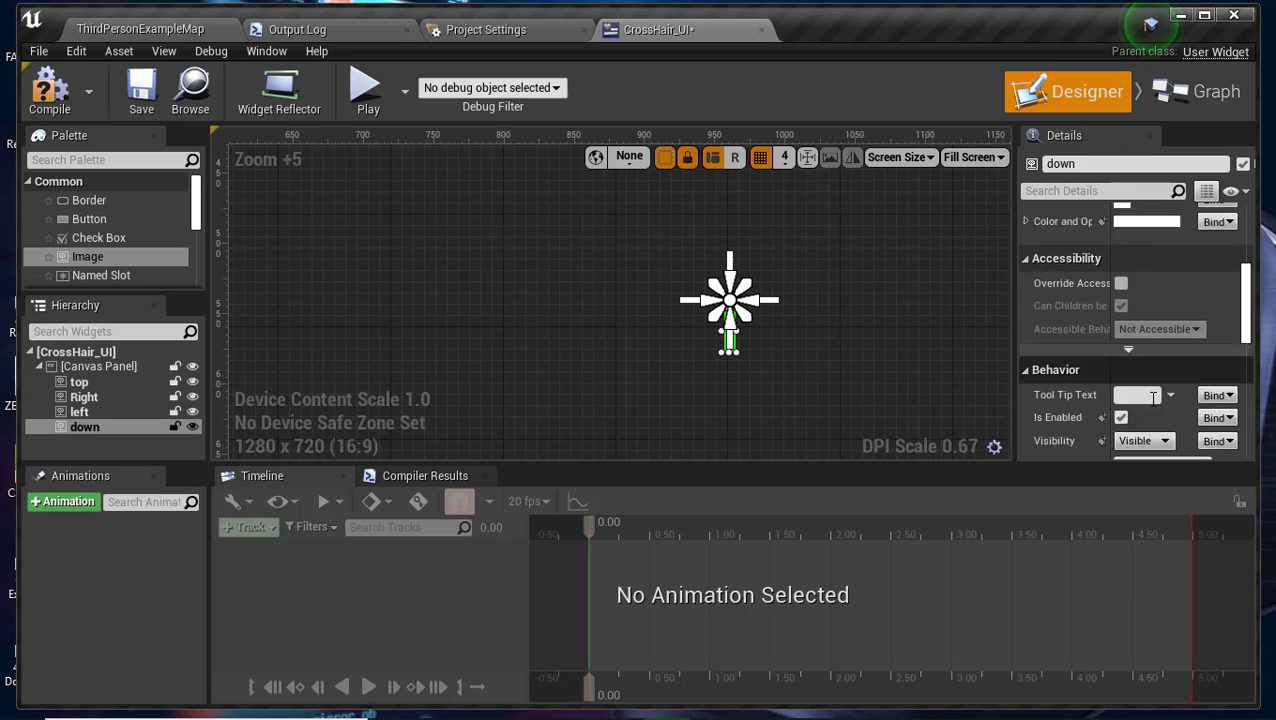
scroll(1144, 401, "down", 2)
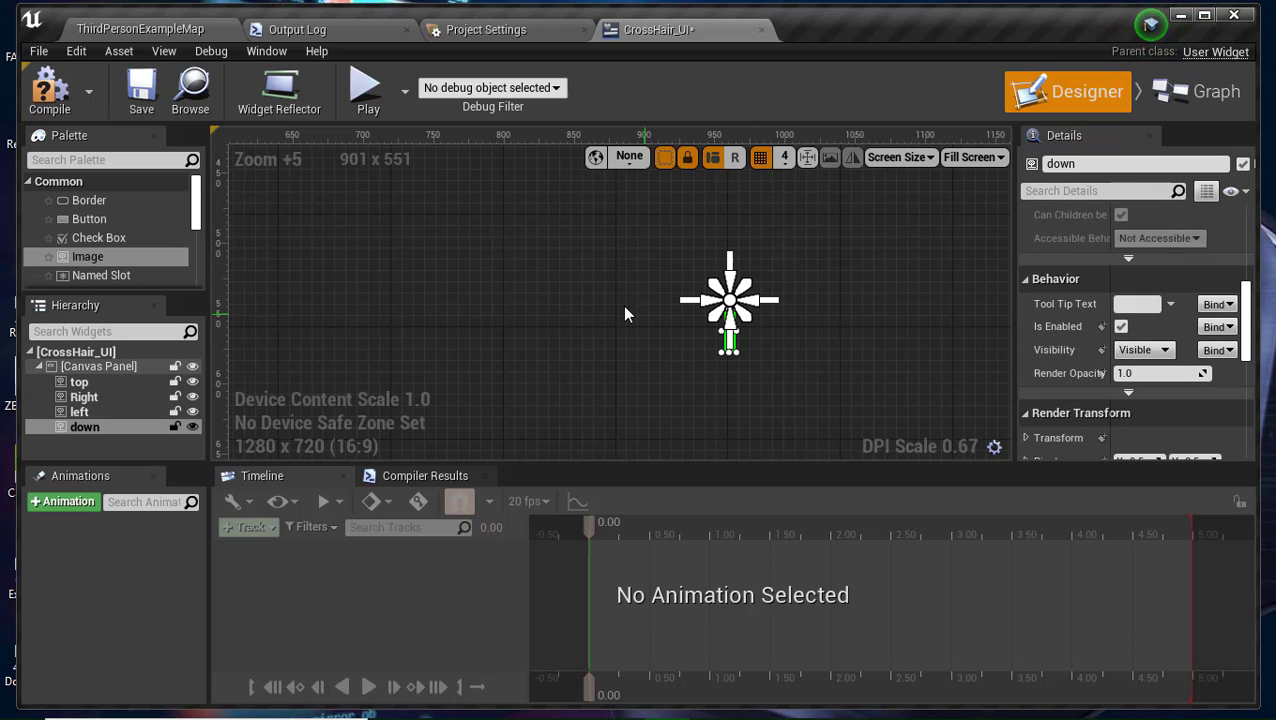
Check the left bar (X -35, Y 0, 25 × 4, alignment 0.0, 0.5) and compile.
left_click(773, 301)
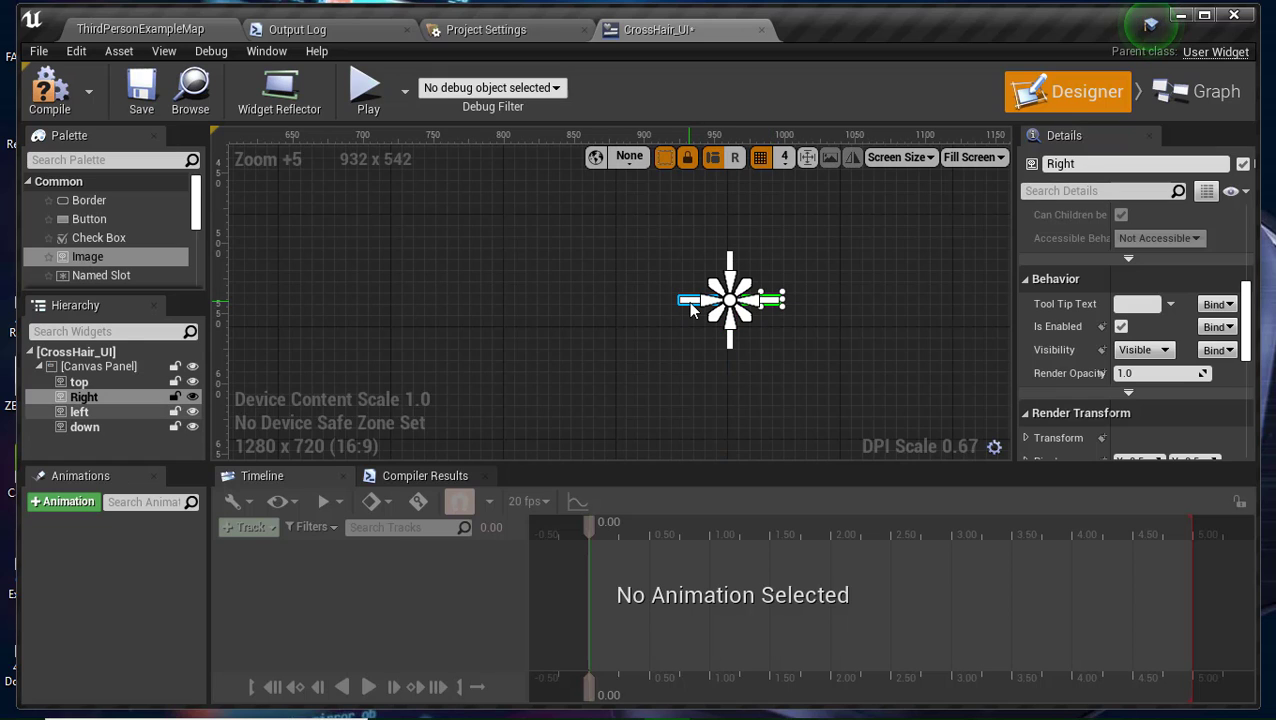
left_click(689, 302)
scroll(1087, 301, "up", 3)
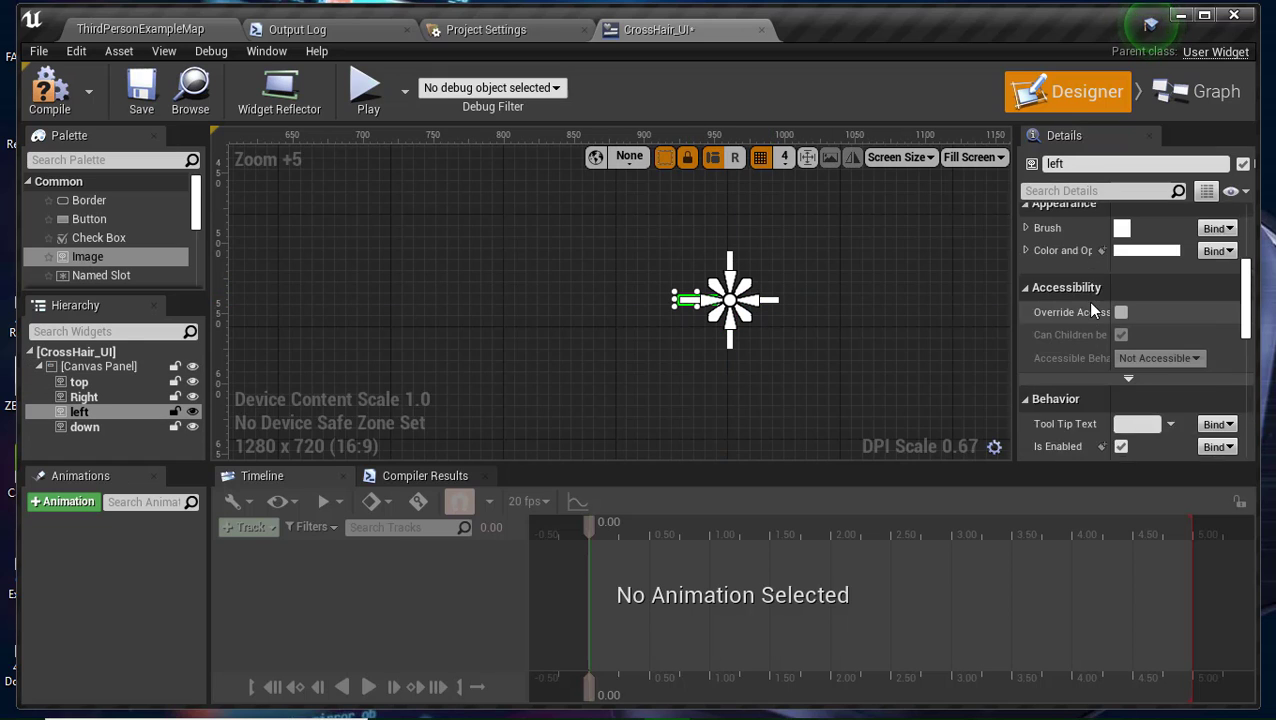
scroll(1087, 301, "up", 1)
scroll(1087, 301, "up", 2)
scroll(1087, 301, "up", 3)
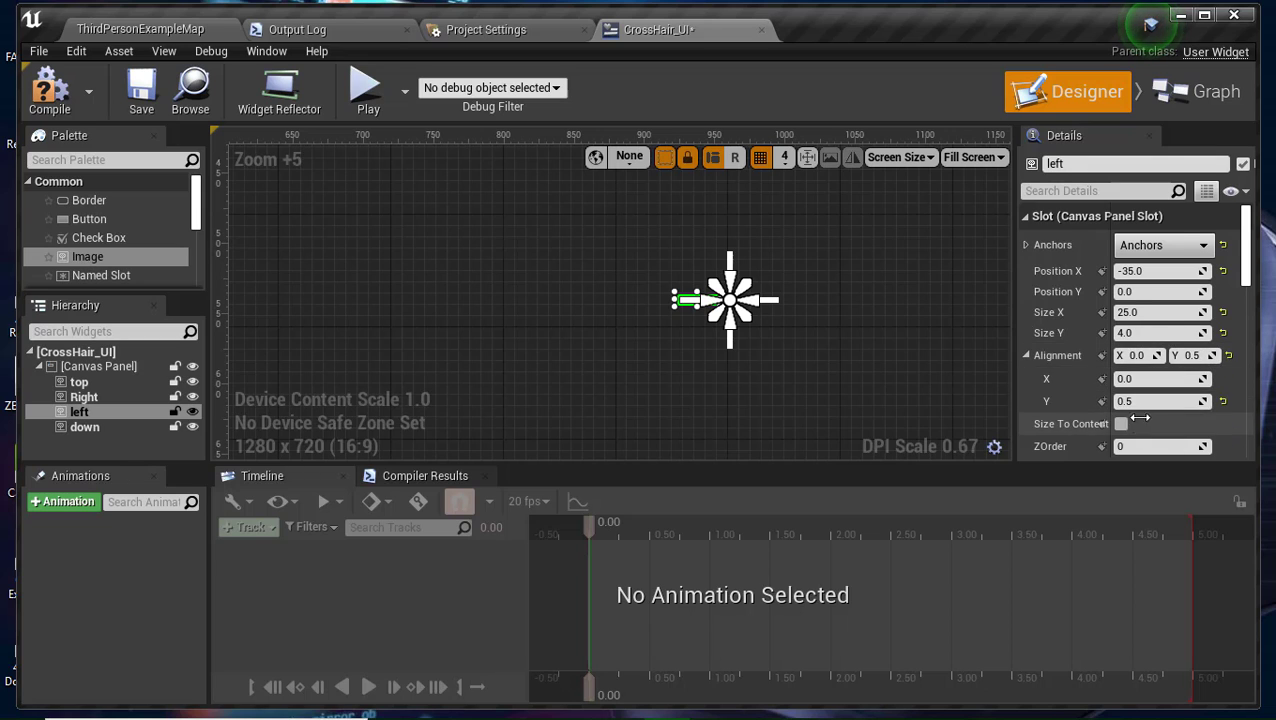
scroll(1140, 375, "down", 2)
scroll(1127, 386, "down", 5)
scroll(1127, 380, "down", 3)
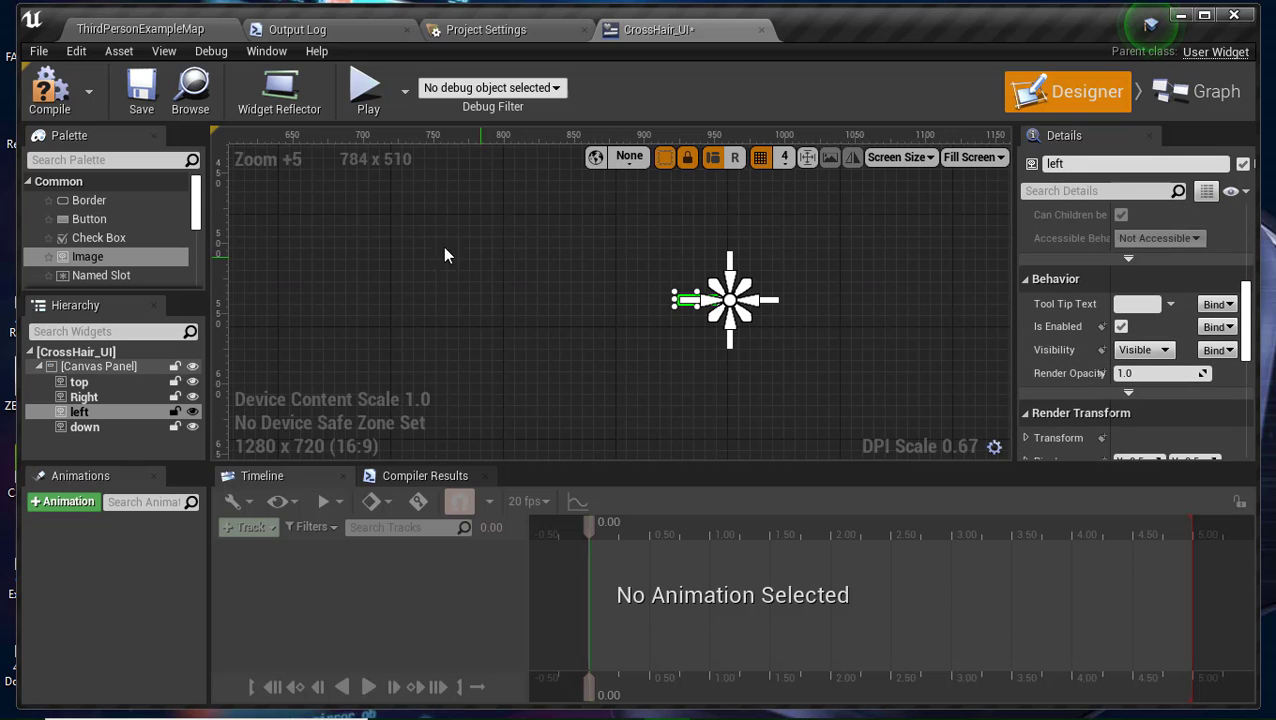
left_click(62, 113)
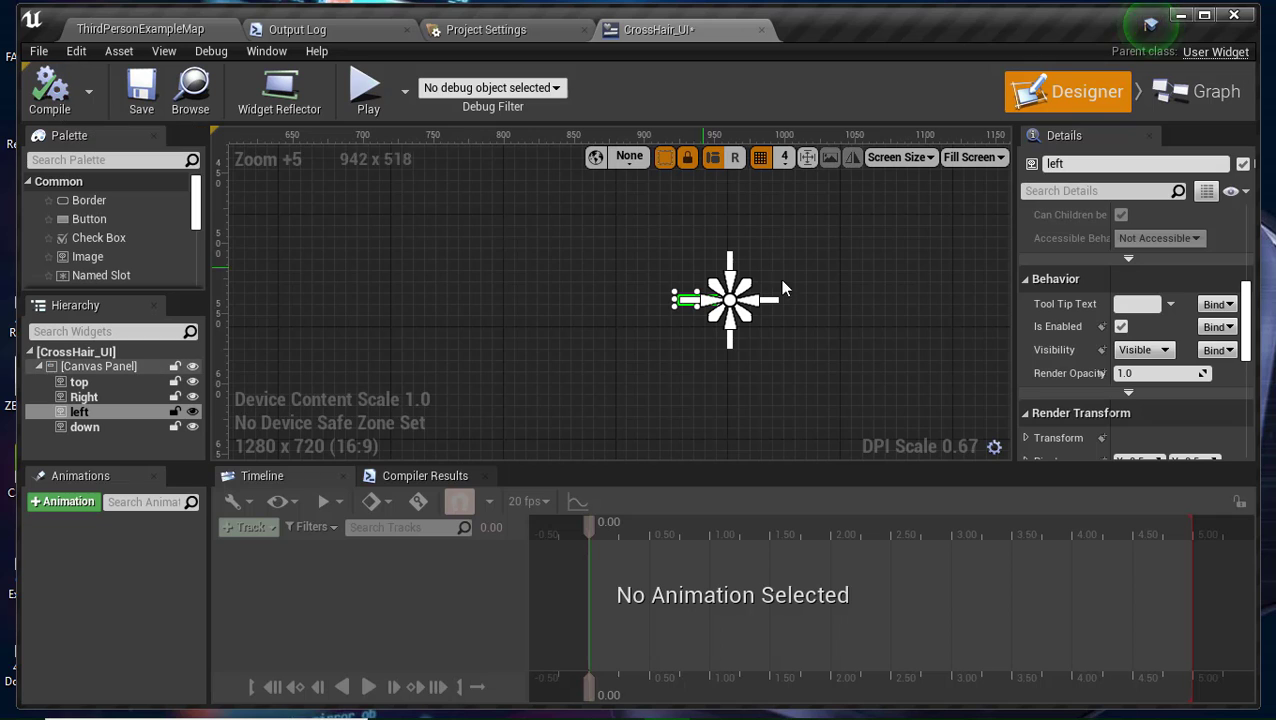
left_click(855, 279)
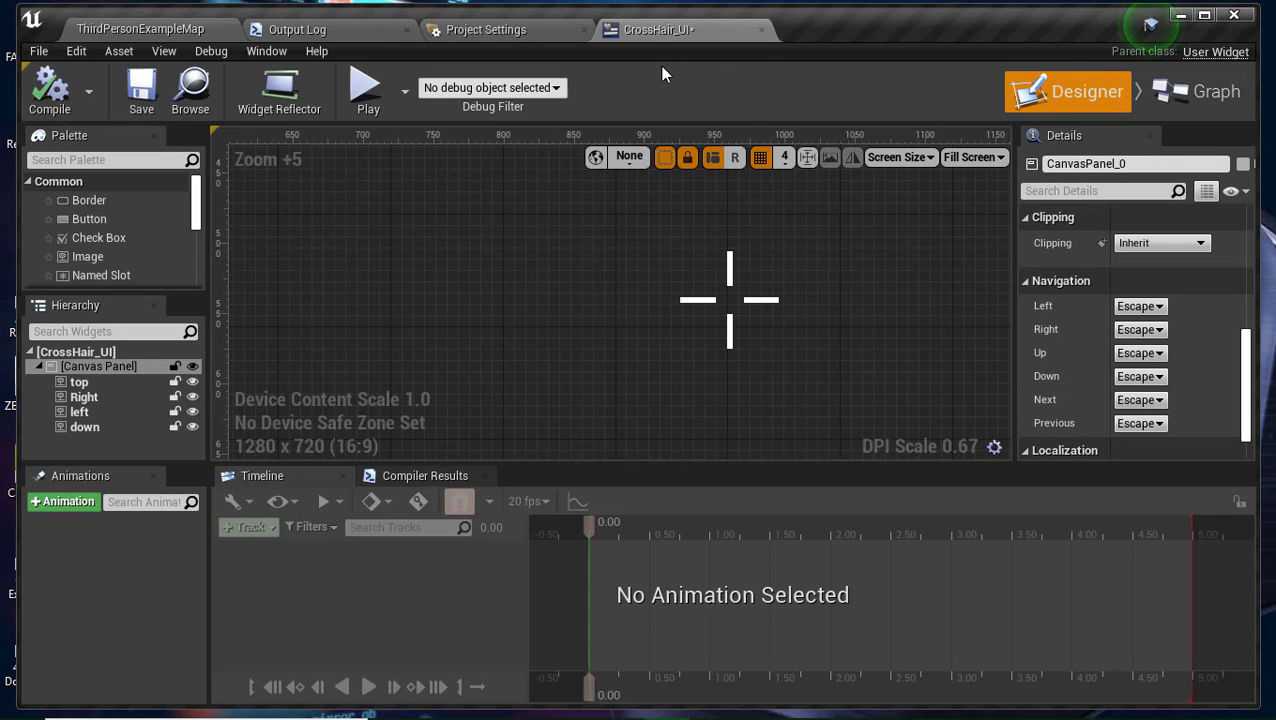
Save CrossHair_UI and view its Event Graph's three default event nodes.
left_click(141, 92)
left_click(1196, 92)
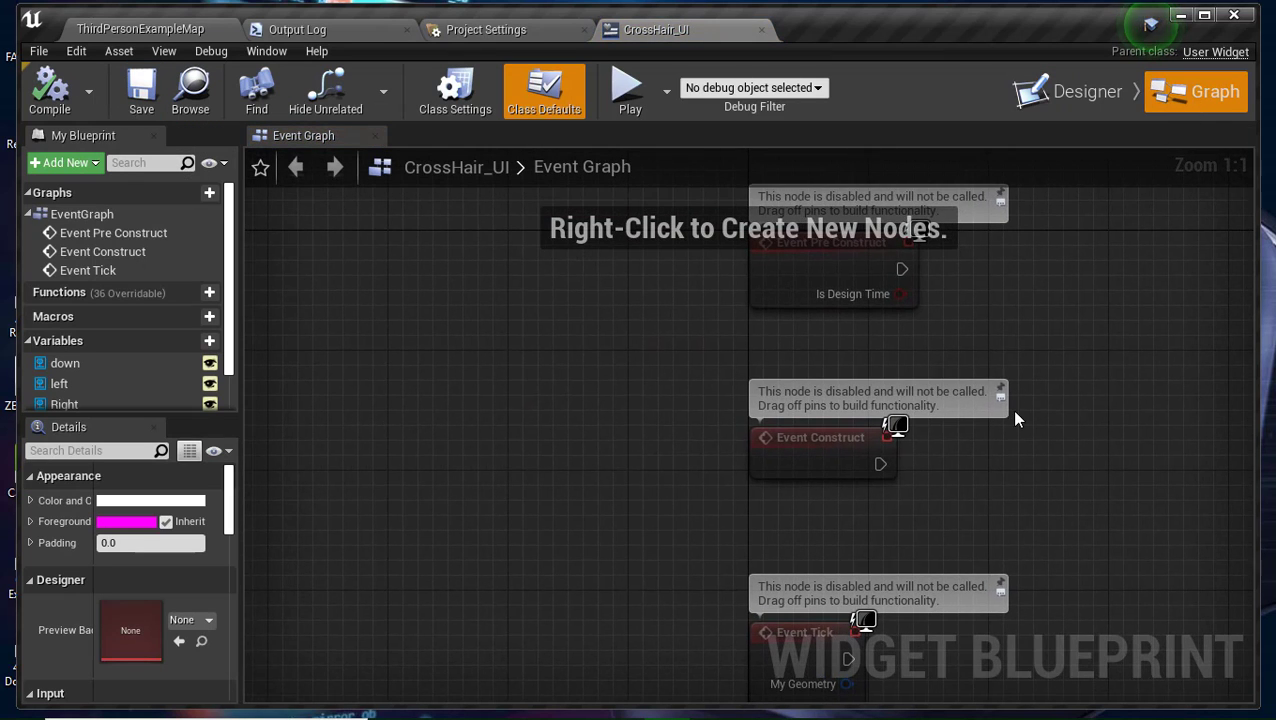
scroll(1011, 409, "down", 2)
mouse_move(1048, 441)
right_mouse_down()
mouse_move(1015, 455)
mouse_move(700, 465)
right_mouse_up()
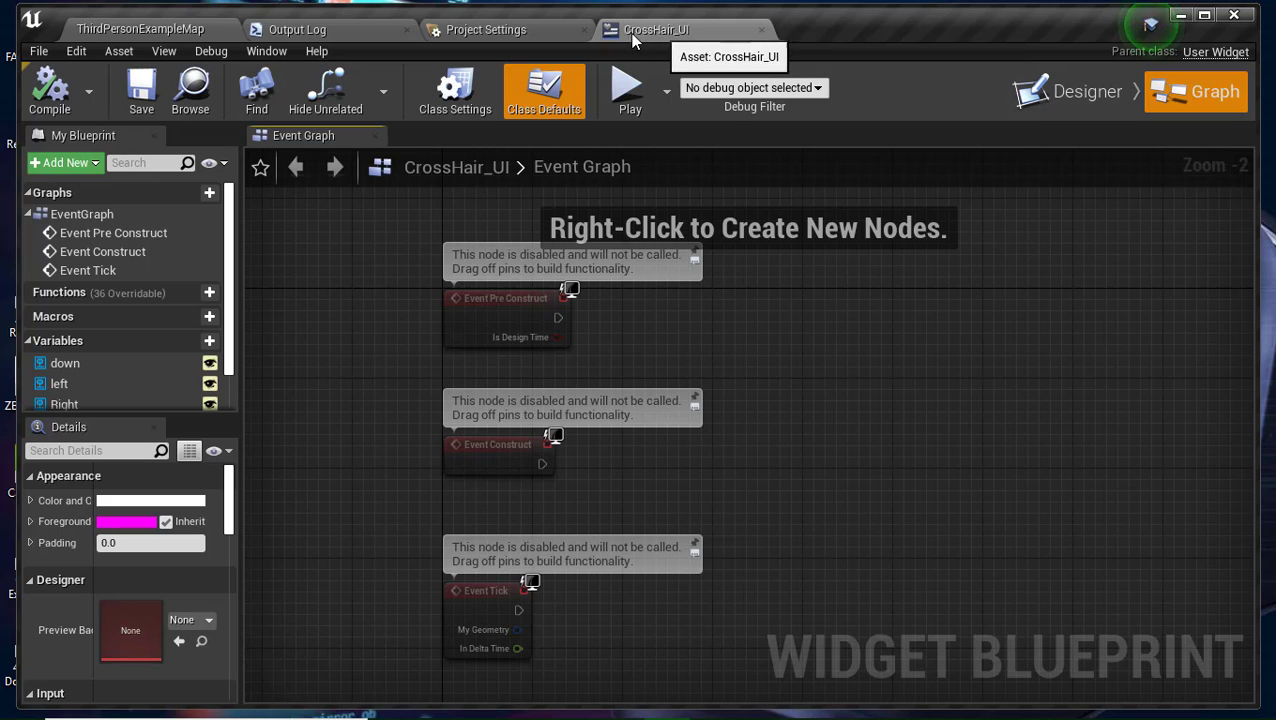
Close the CrossHair_UI editor and open ThirdPersonCharacter from Content > ThirdPersonBP > Blueprints.
left_click(762, 31)
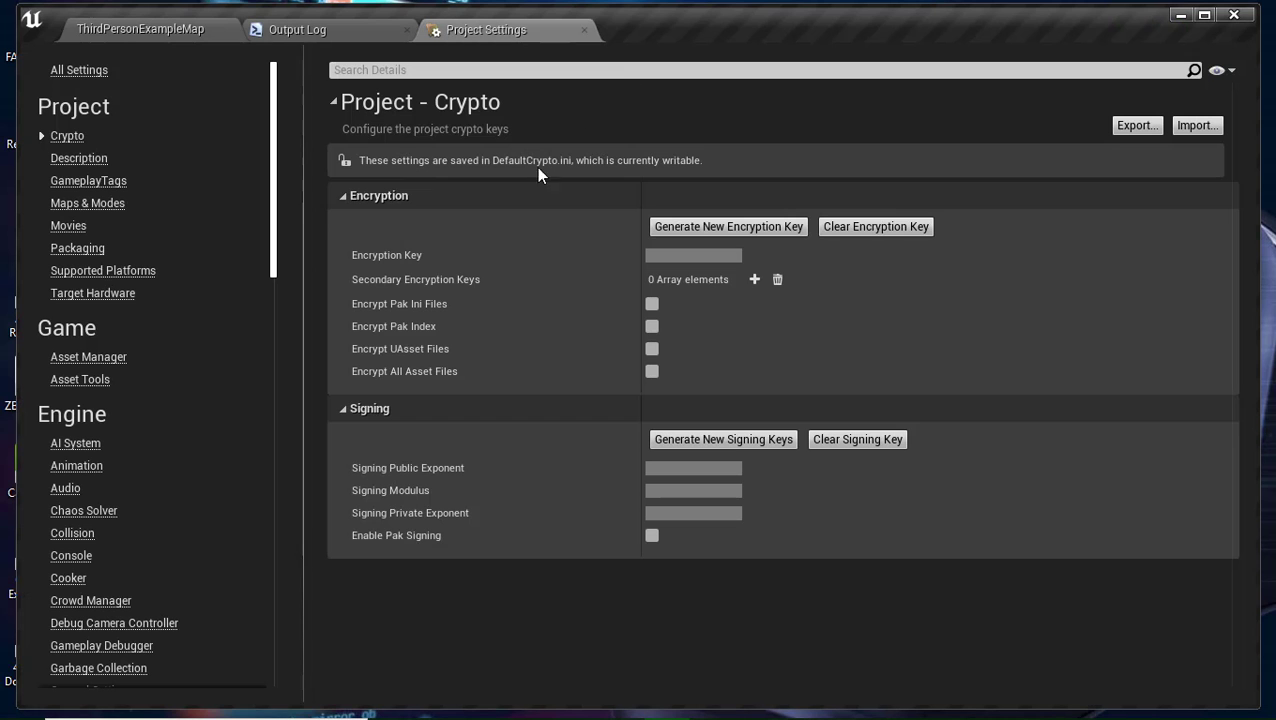
left_click(200, 30)
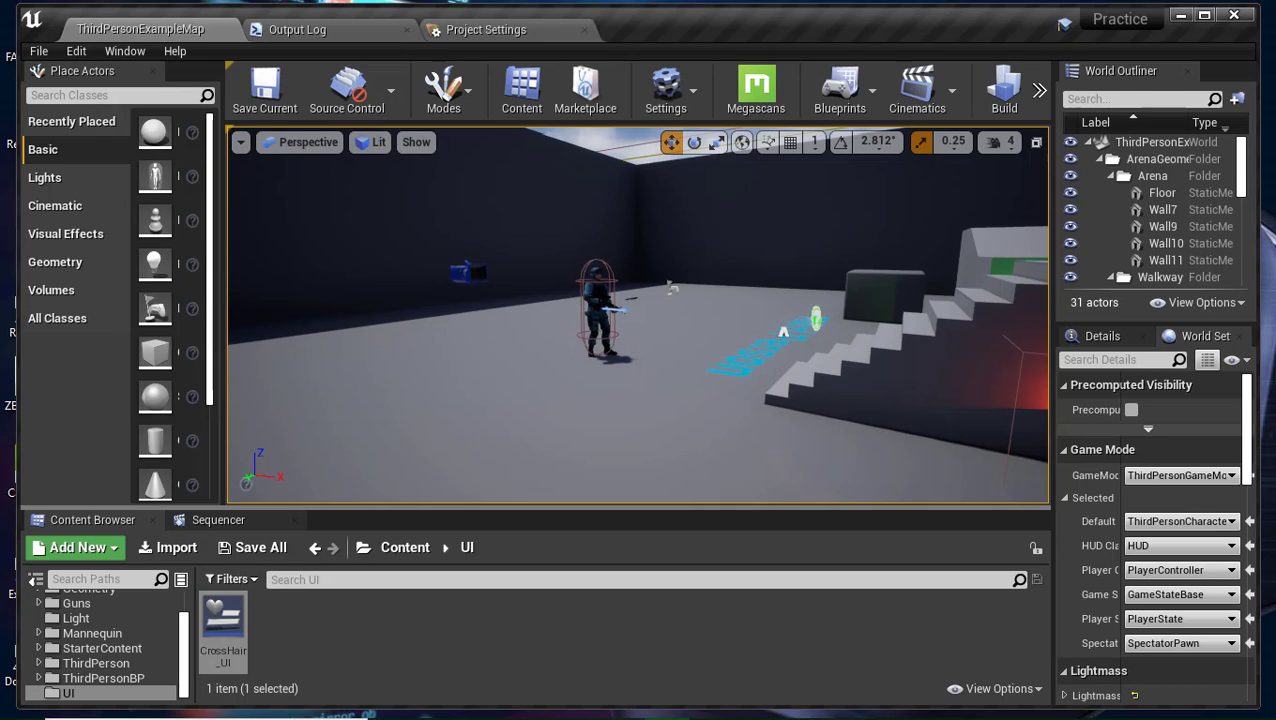
left_click(597, 310)
left_click(403, 548)
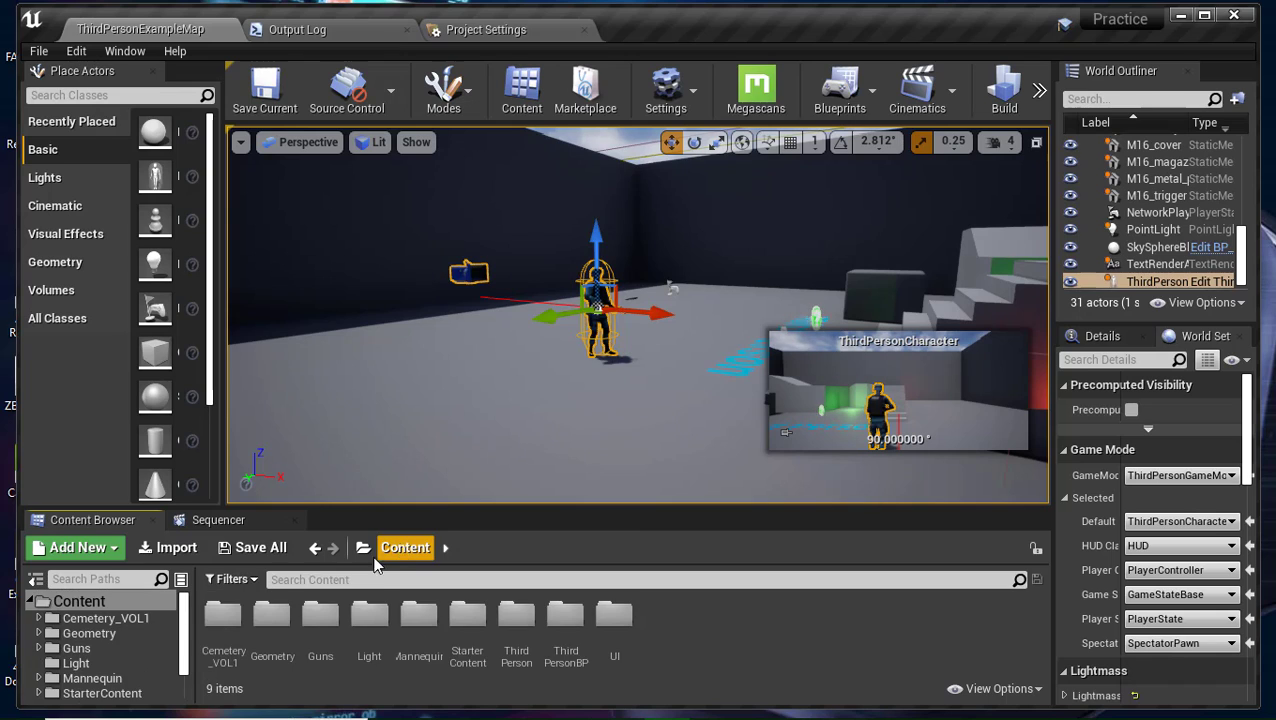
double_click(558, 638)
left_click(272, 637)
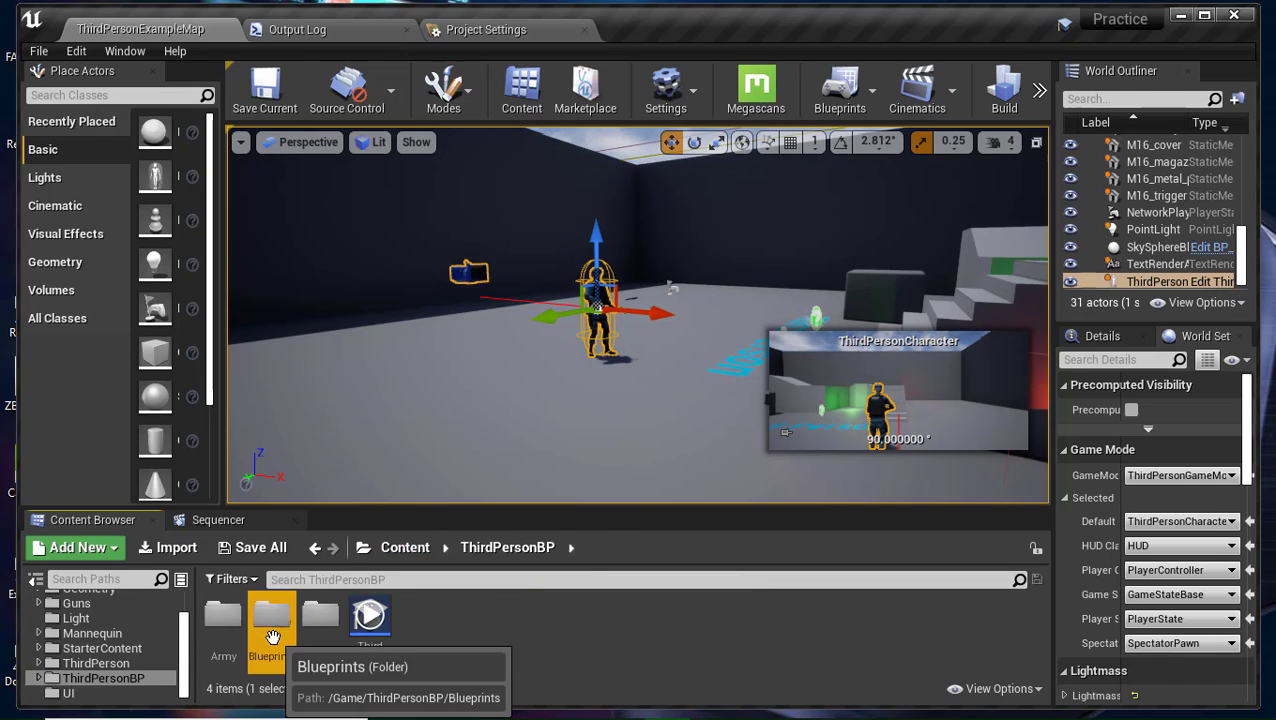
double_click(272, 637)
double_click(272, 630)
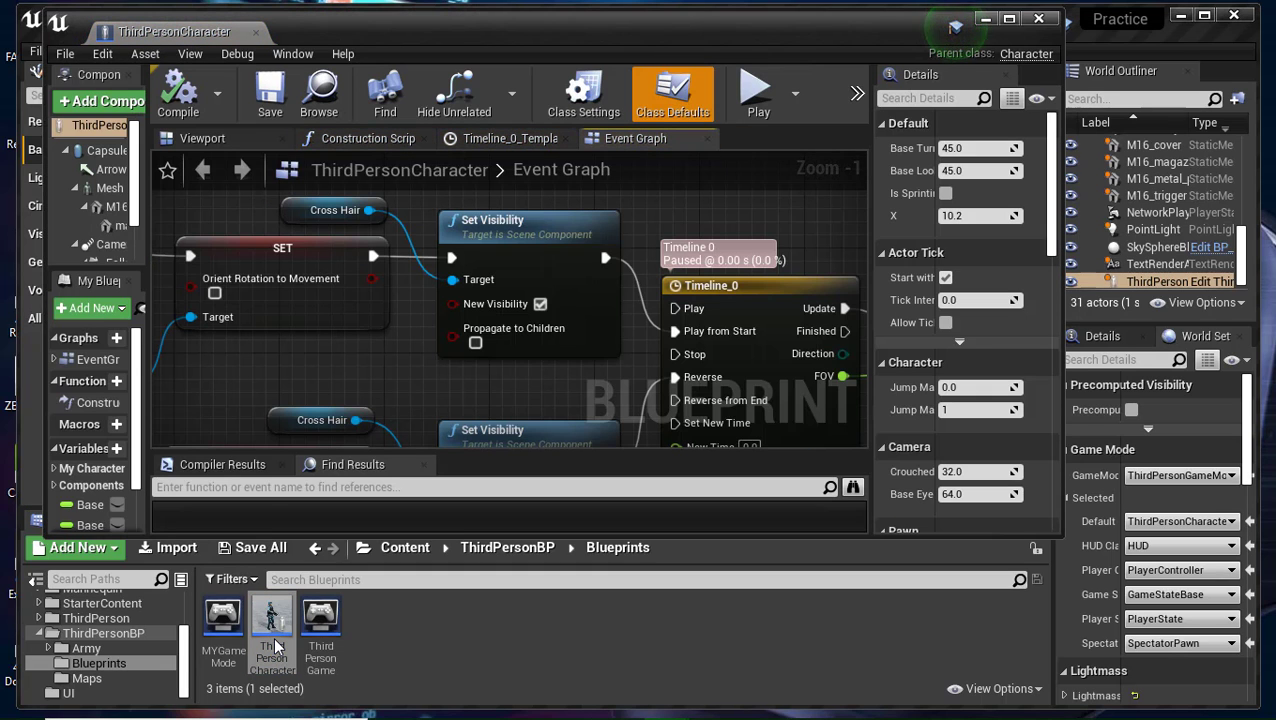
Dock the ThirdPersonCharacter blueprint tab into the main editor window.
left_click(511, 14)
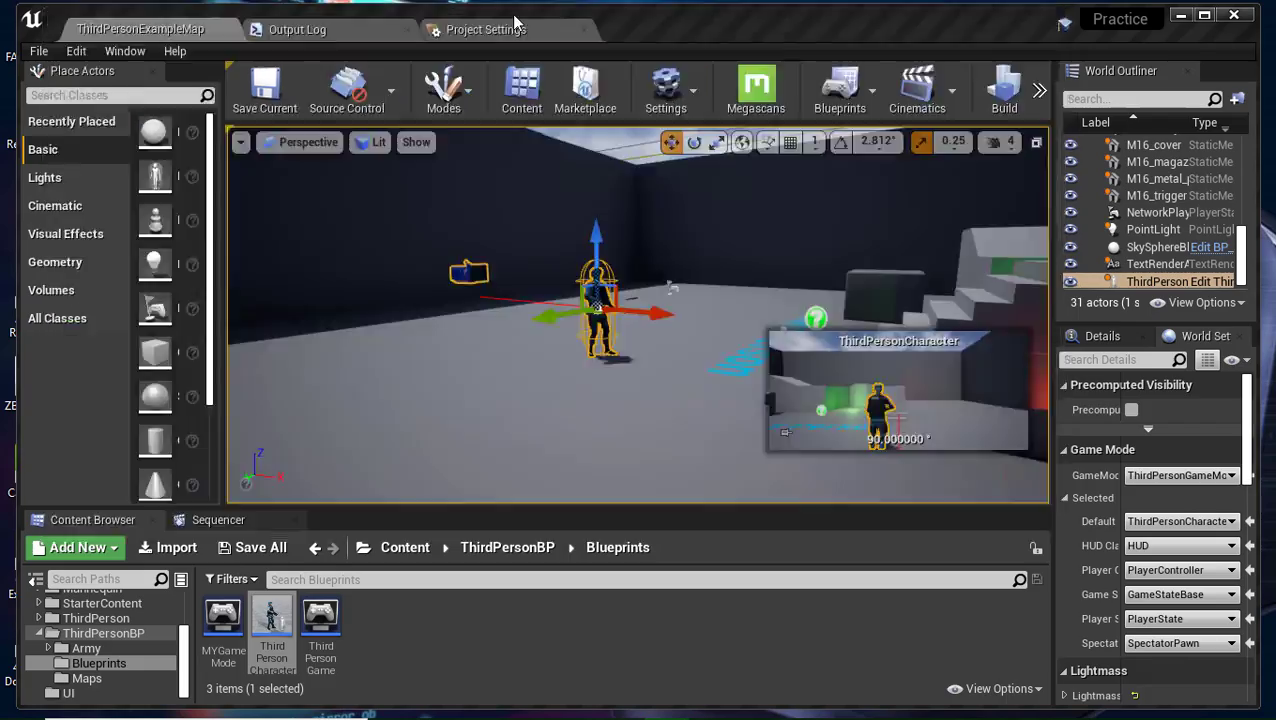
left_click_drag(511, 14, 536, 43)
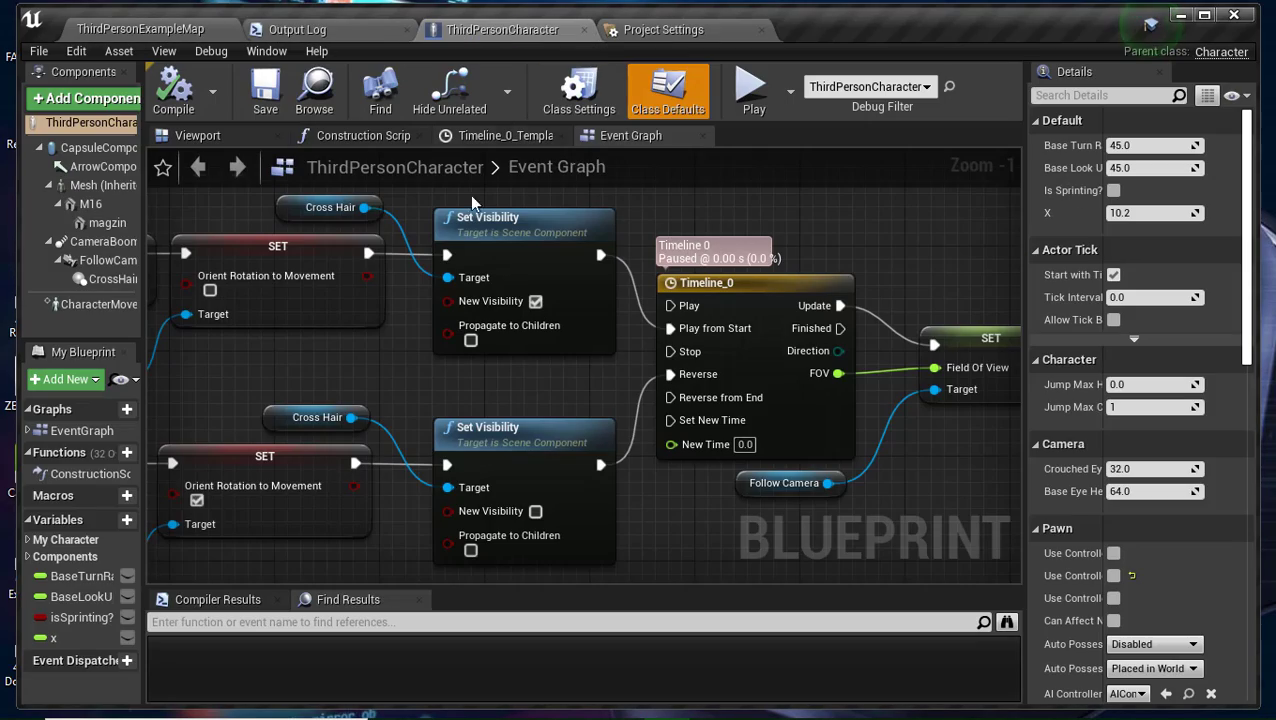
scroll(662, 478, "down", 1)
scroll(662, 478, "down", 2)
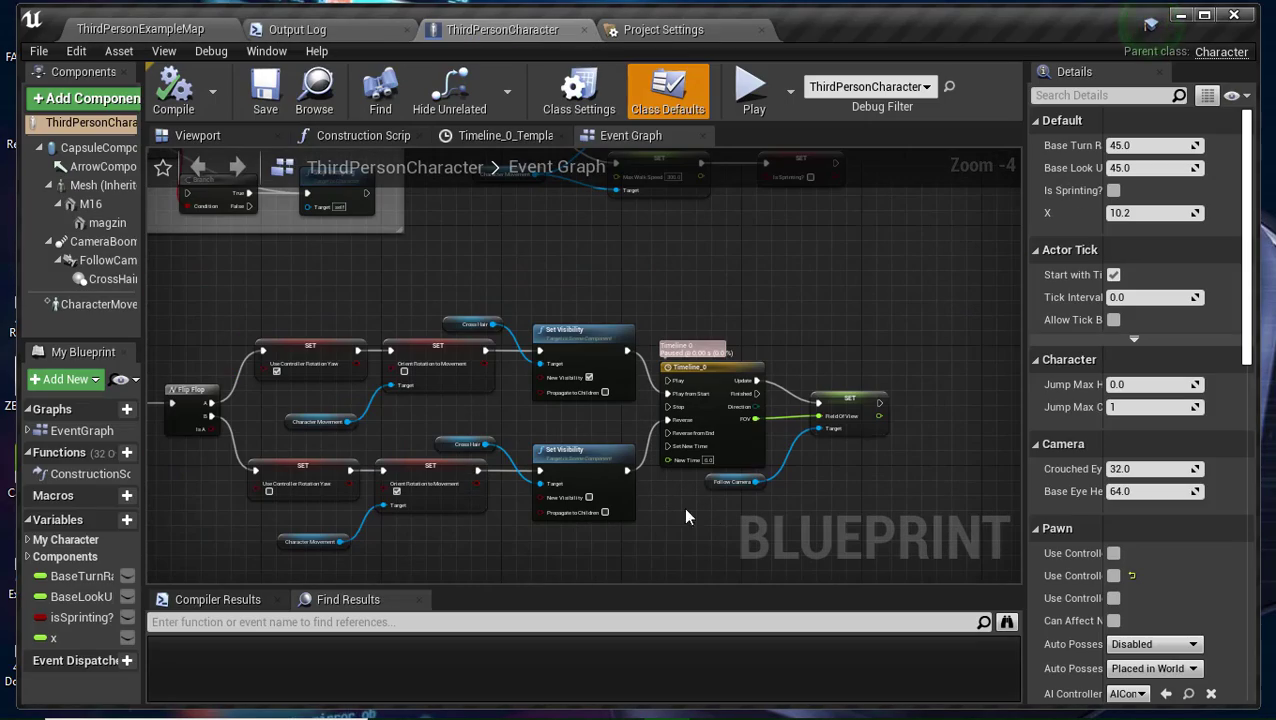
Review the Right Mouse Button event, Timeline_0 and SET nodes, then show the Viewport.
right_click_drag(490, 226, 682, 222)
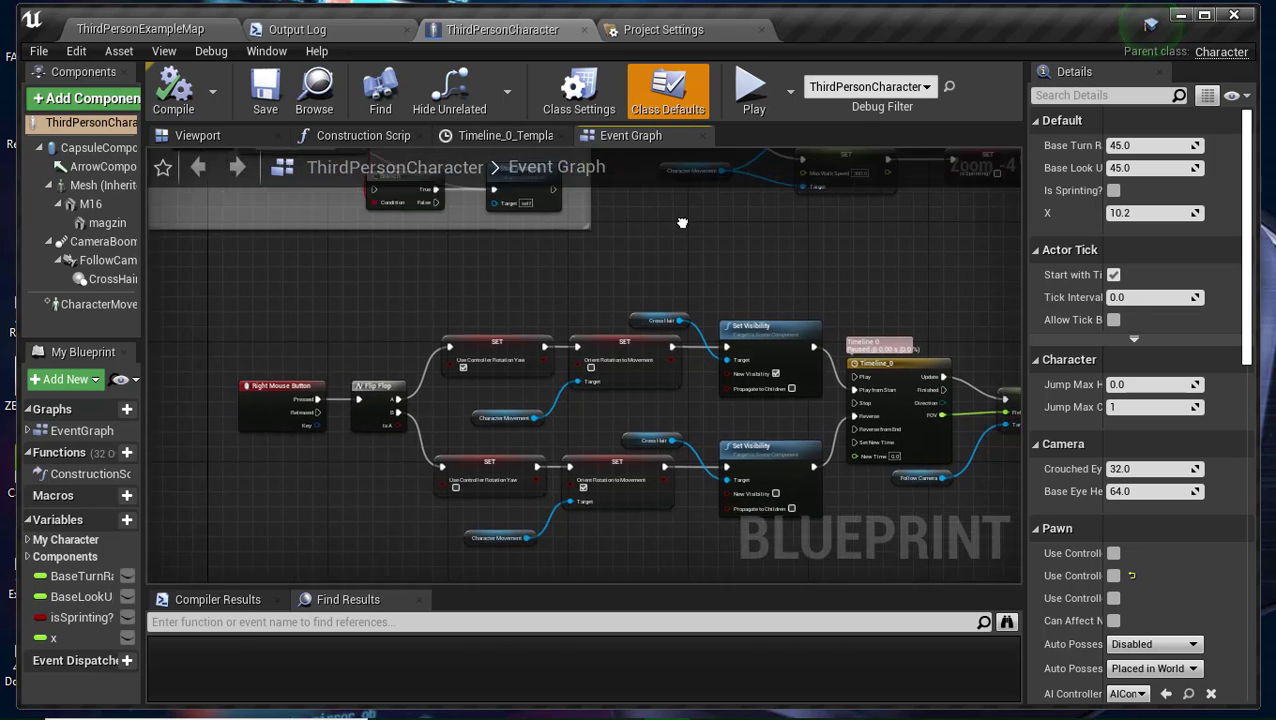
scroll(549, 285, "up", 2)
scroll(530, 286, "up", 2)
scroll(535, 295, "down", 2)
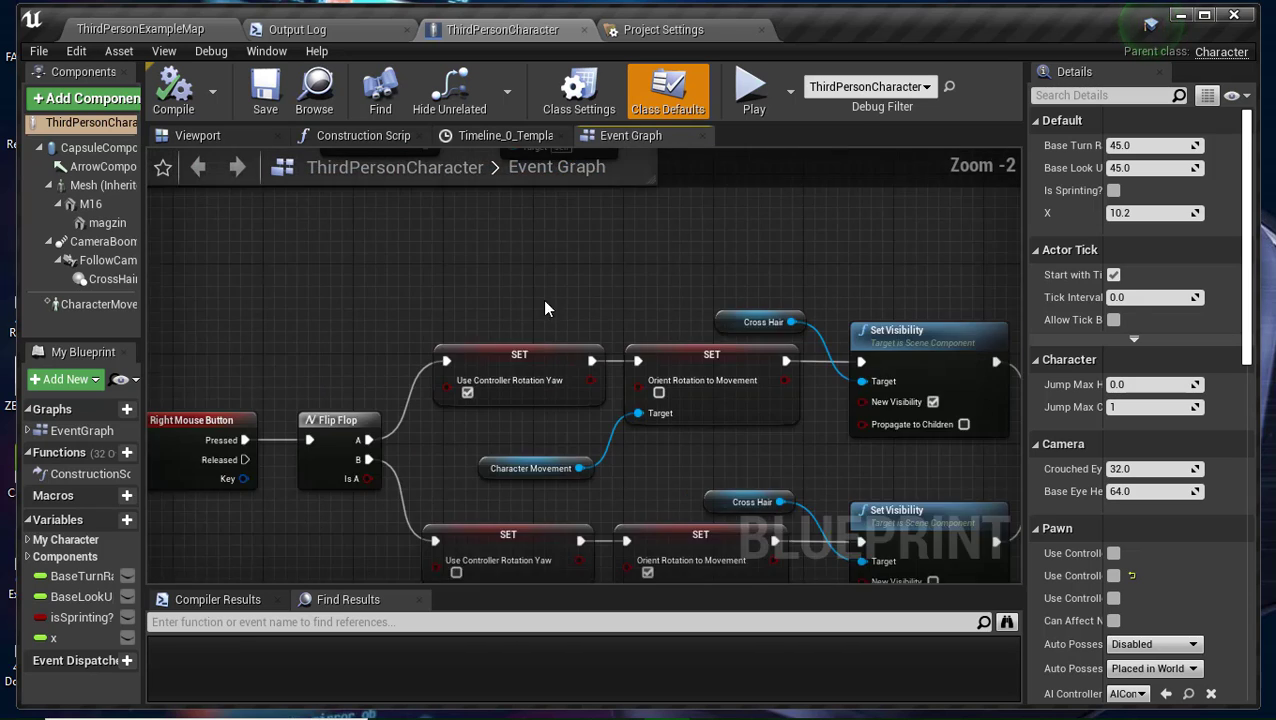
scroll(545, 309, "down", 1)
right_click_drag(613, 272, 381, 228)
right_click_drag(654, 235, 236, 225)
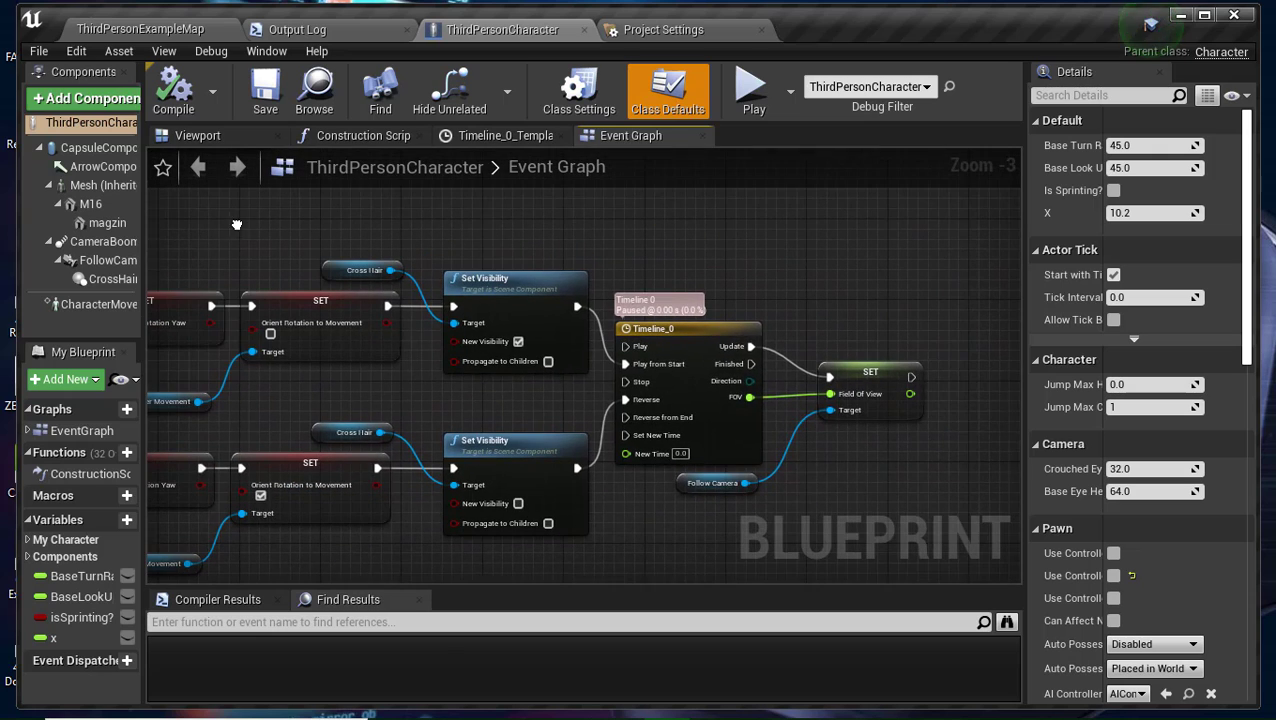
left_click(693, 355)
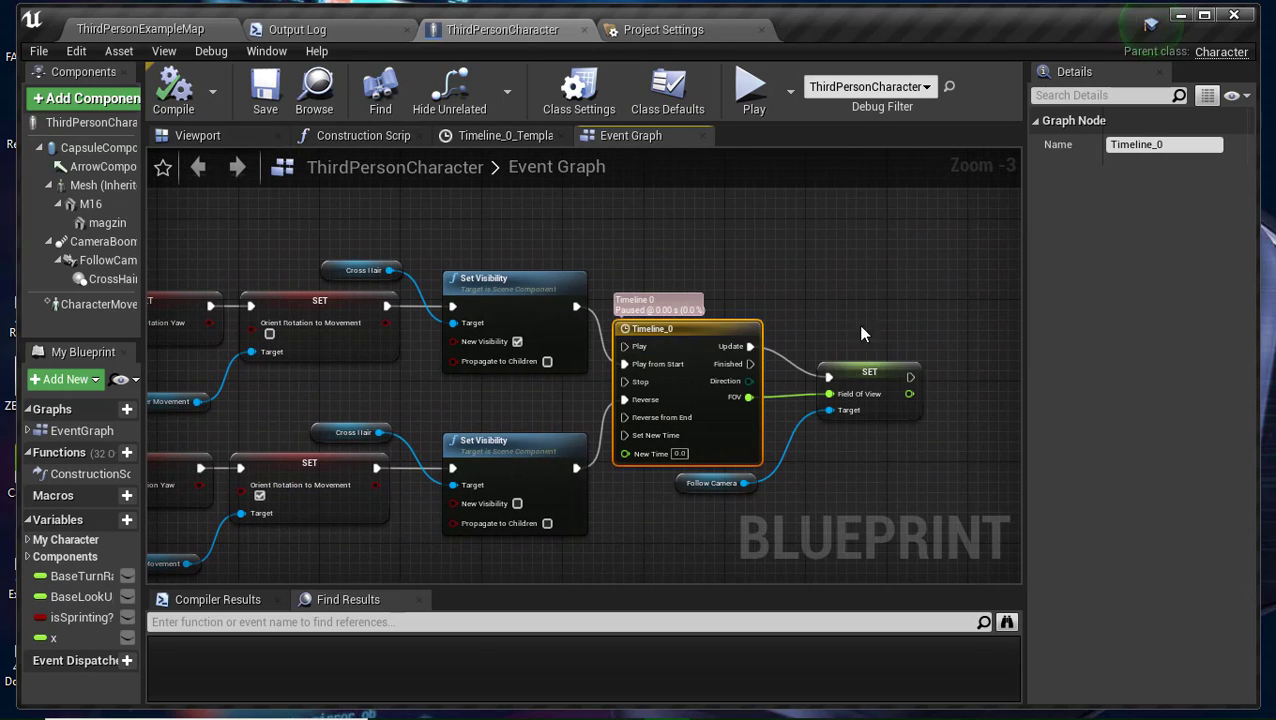
right_click_drag(796, 287, 958, 284)
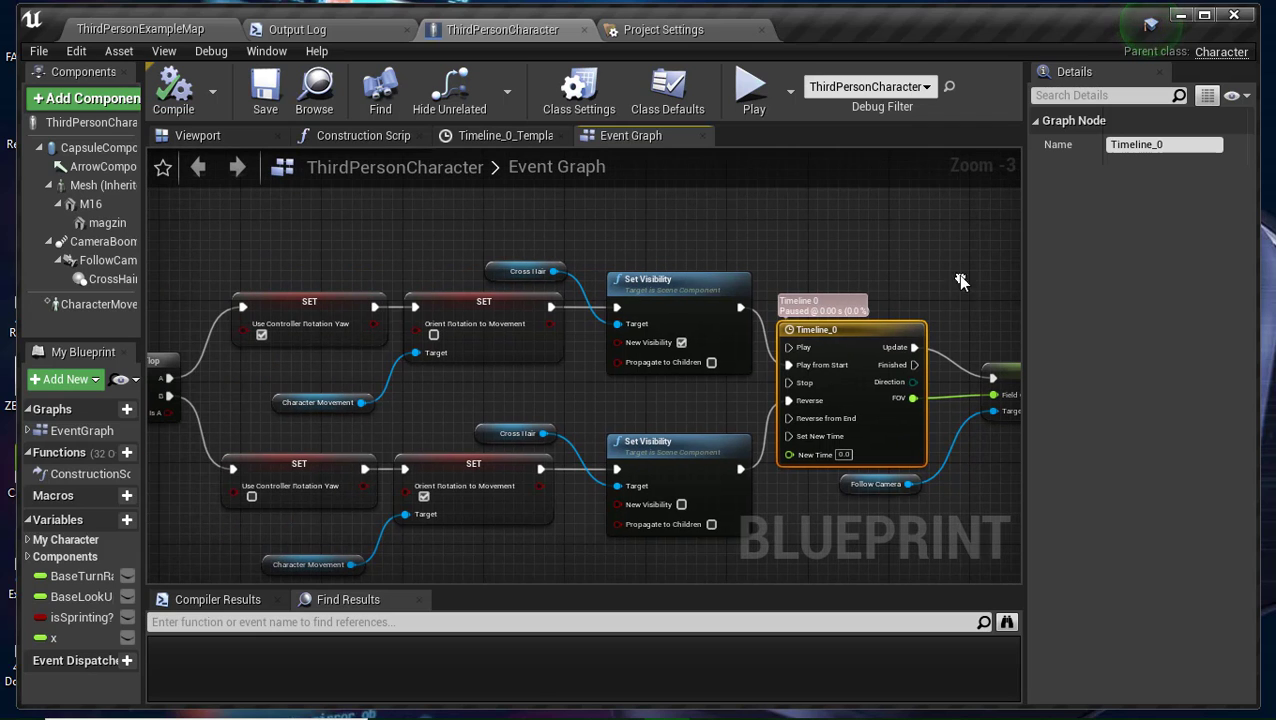
left_click(219, 135)
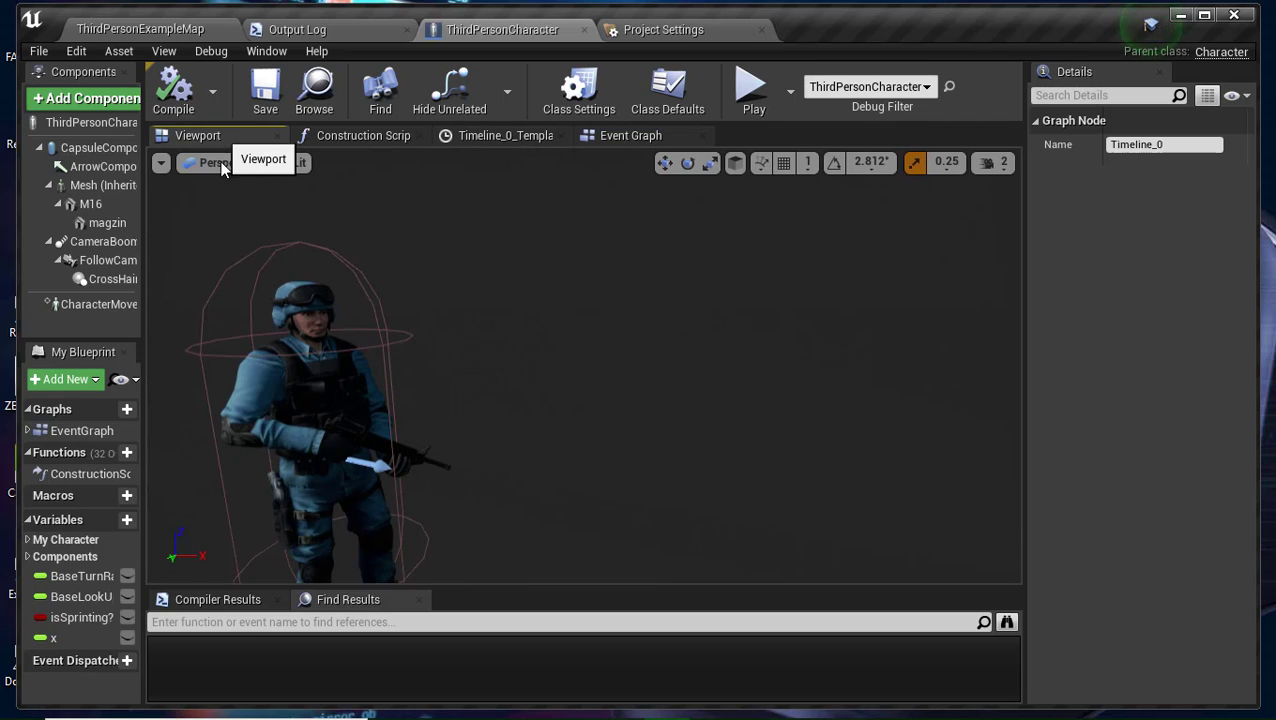
Select the follow camera in the viewport and widen the Components panel.
scroll(489, 378, "down", 2)
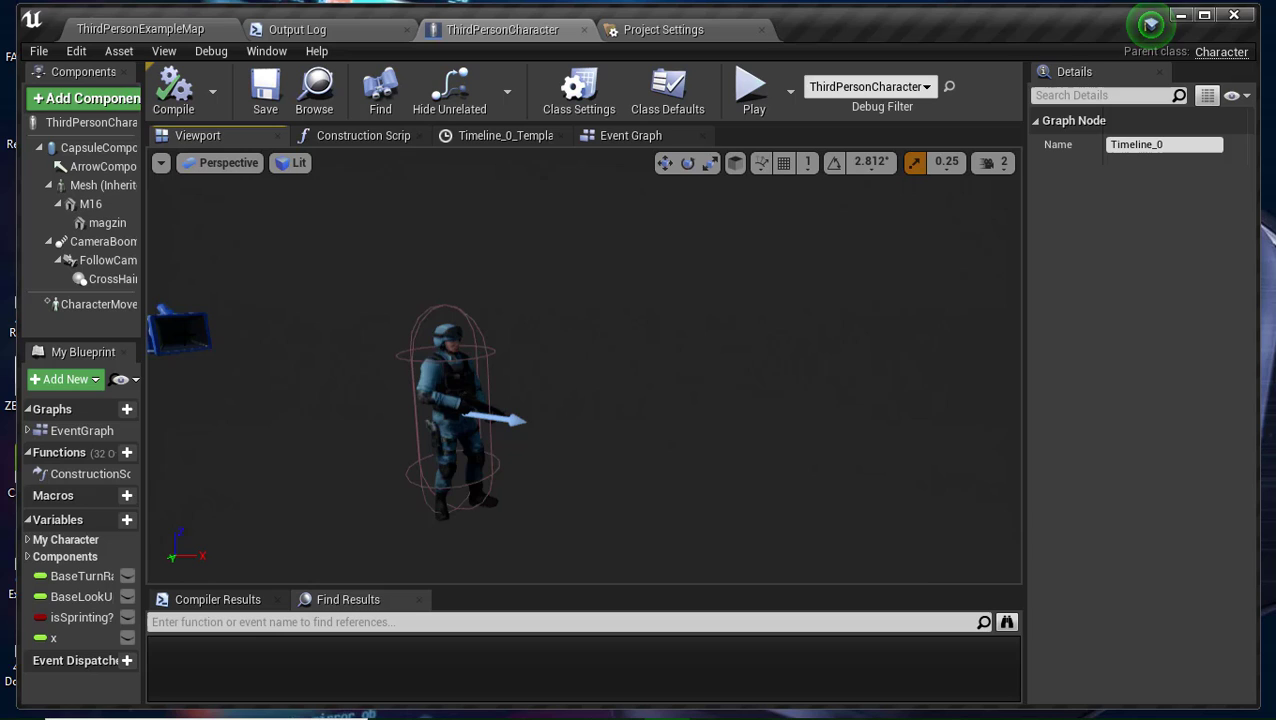
scroll(266, 360, "down", 2)
left_click(286, 342)
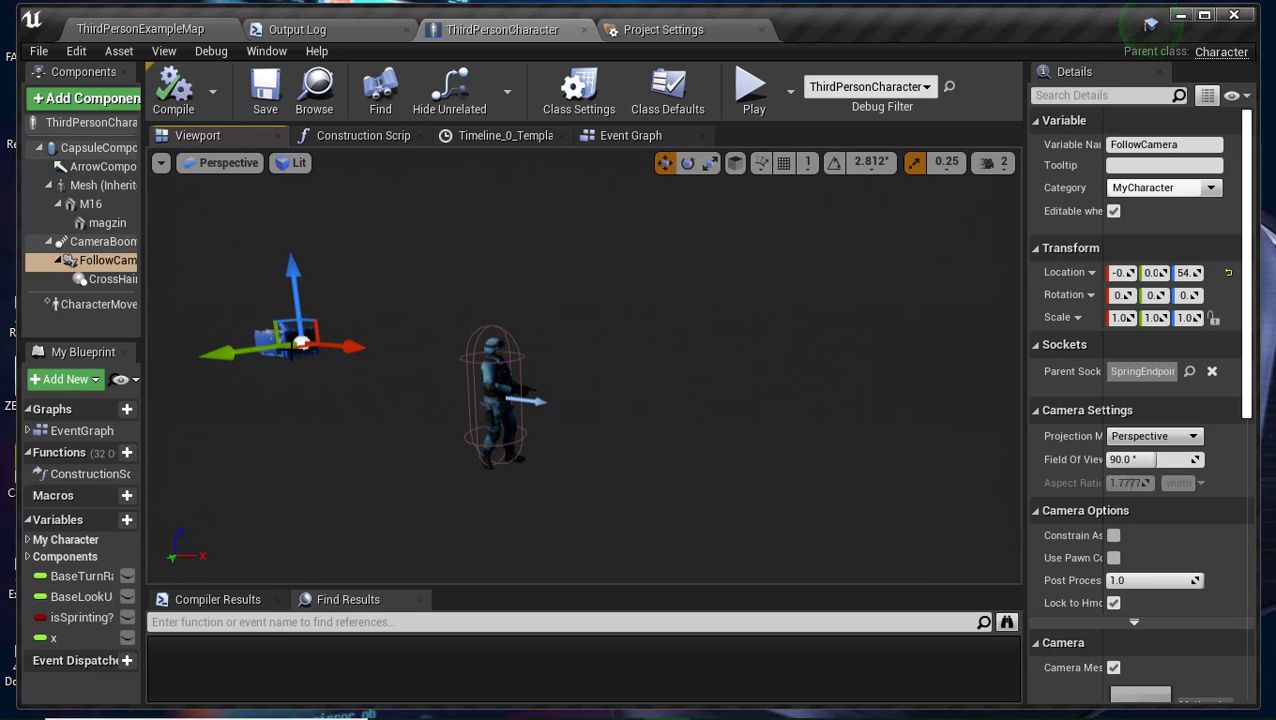
left_click_drag(143, 285, 230, 286)
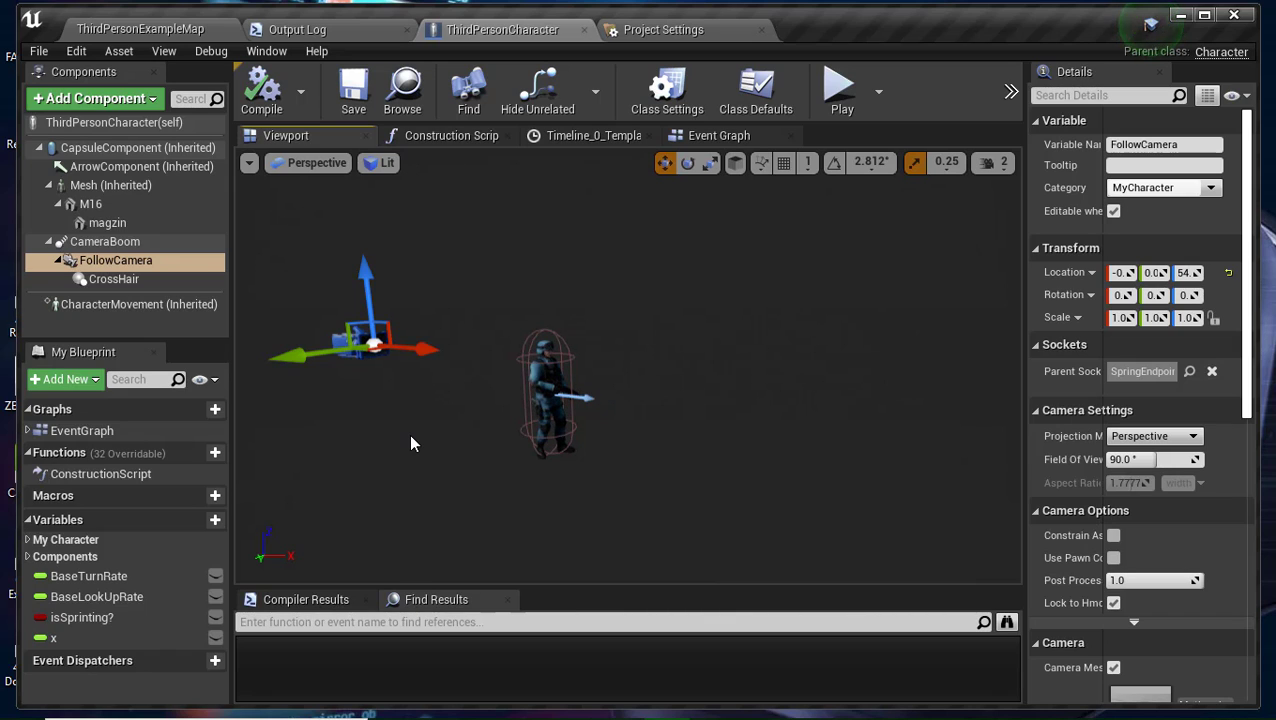
Inspect the FollowCamera, CrossHair and magzin components, ending with FollowCamera selected.
left_click(148, 266)
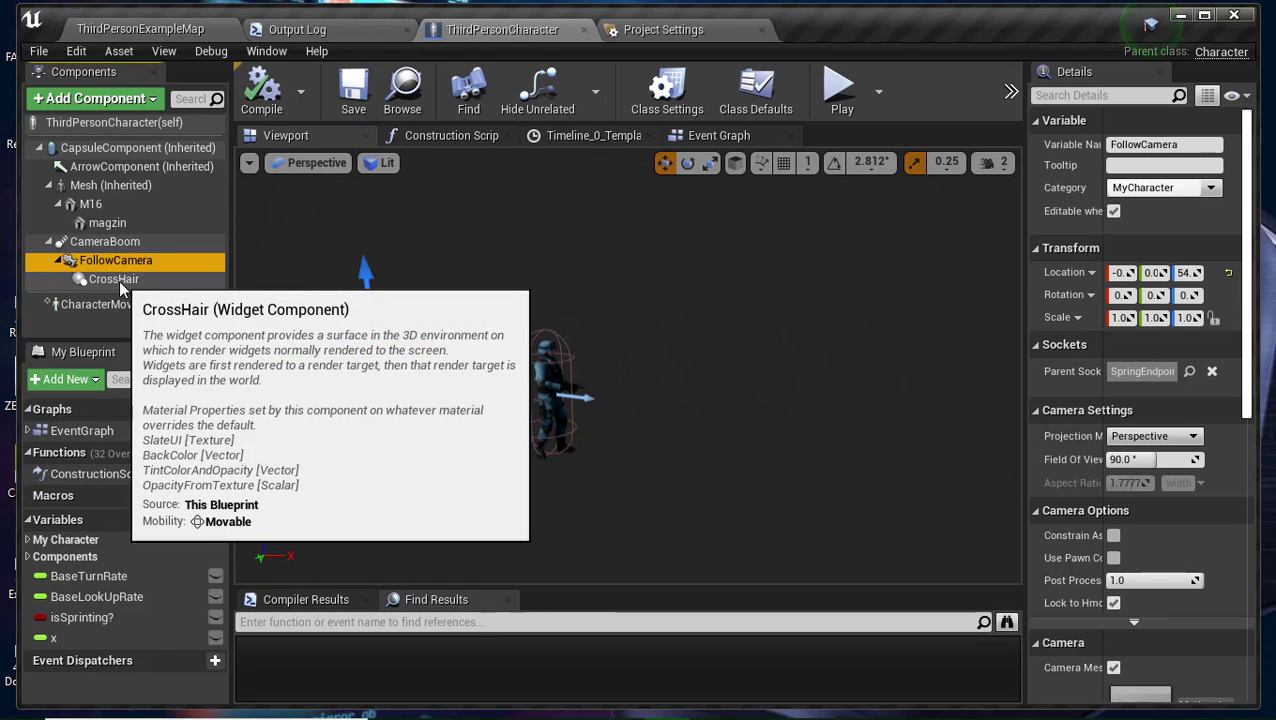
left_click(119, 280)
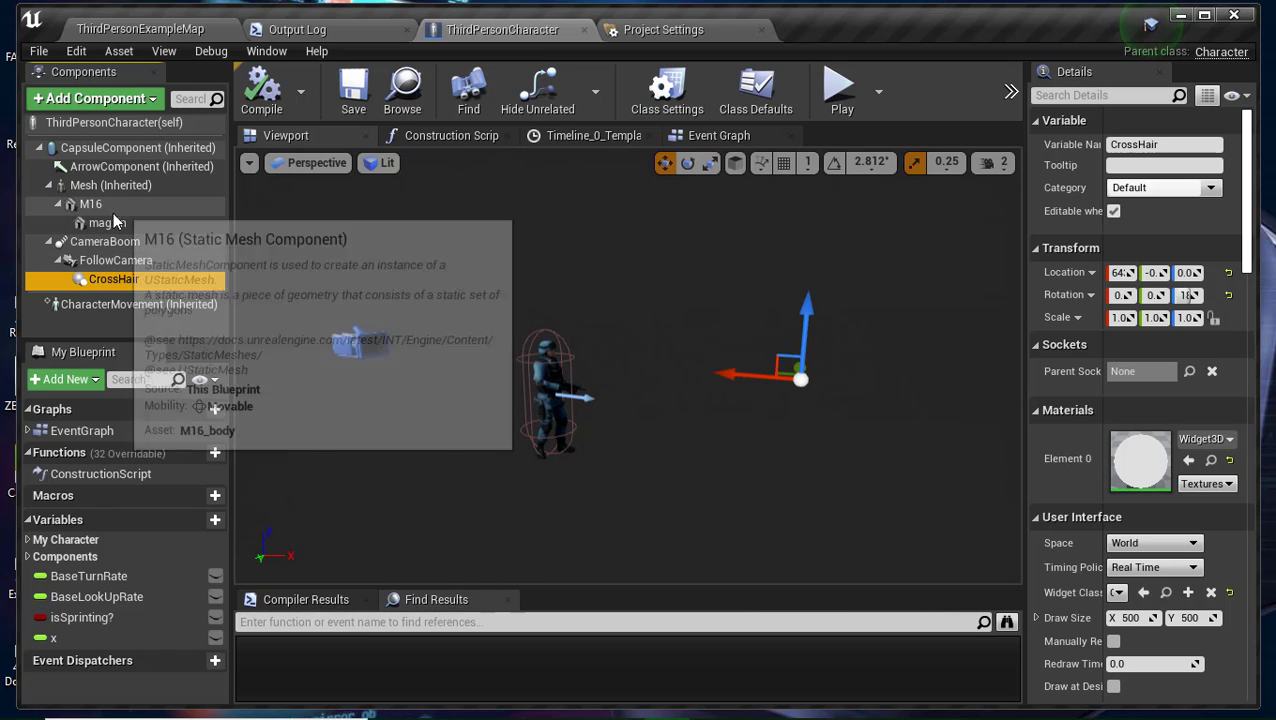
left_click(114, 225)
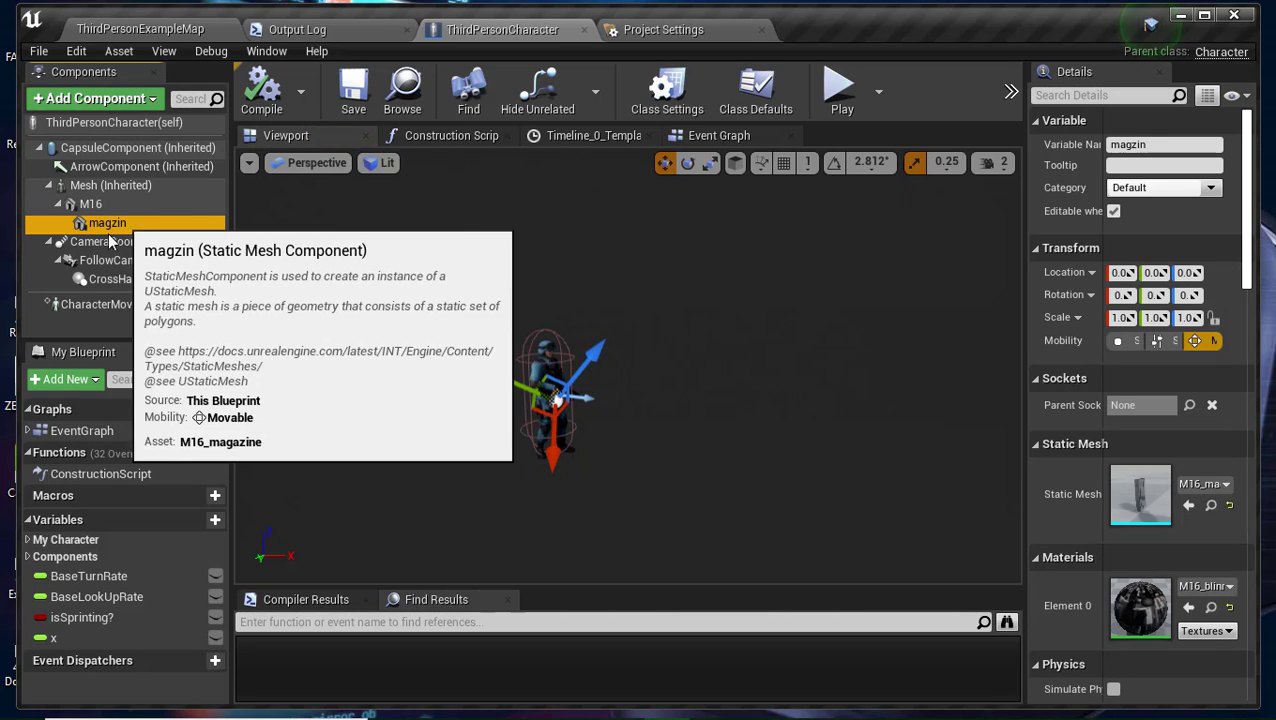
left_click(132, 264)
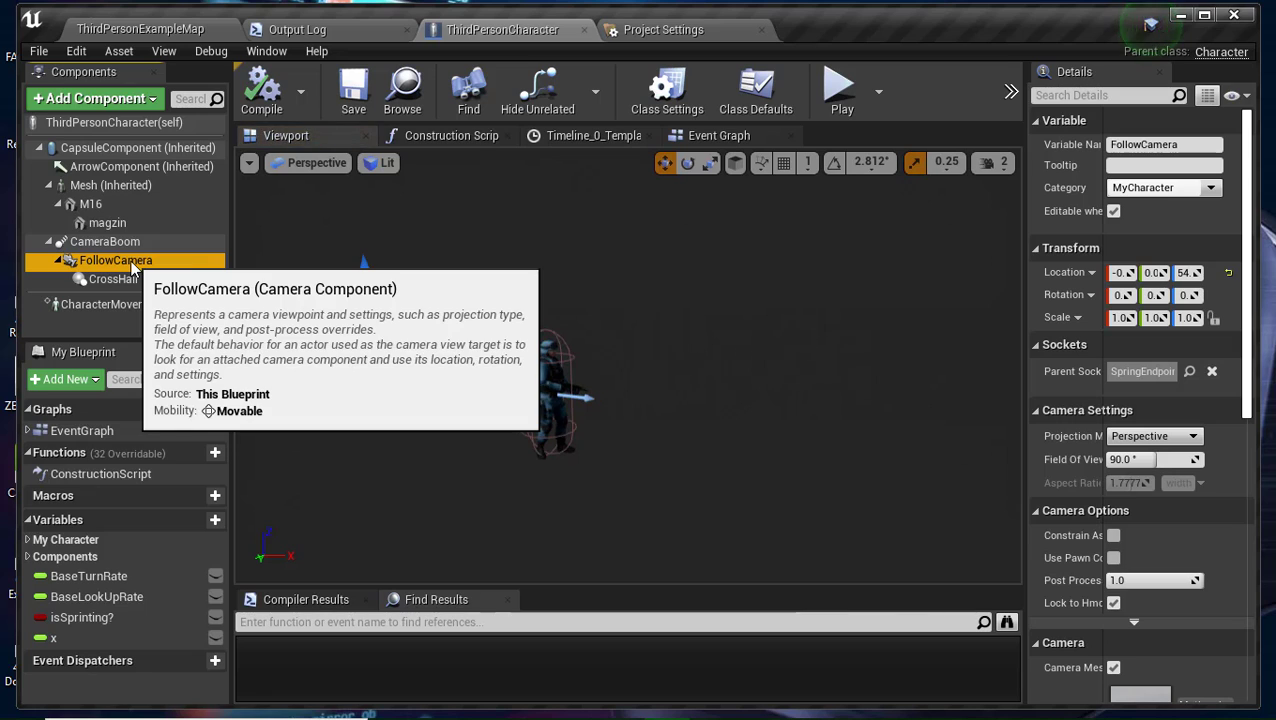
Add a Widget component under FollowCamera, keeping the default name Widget.
left_click(114, 101)
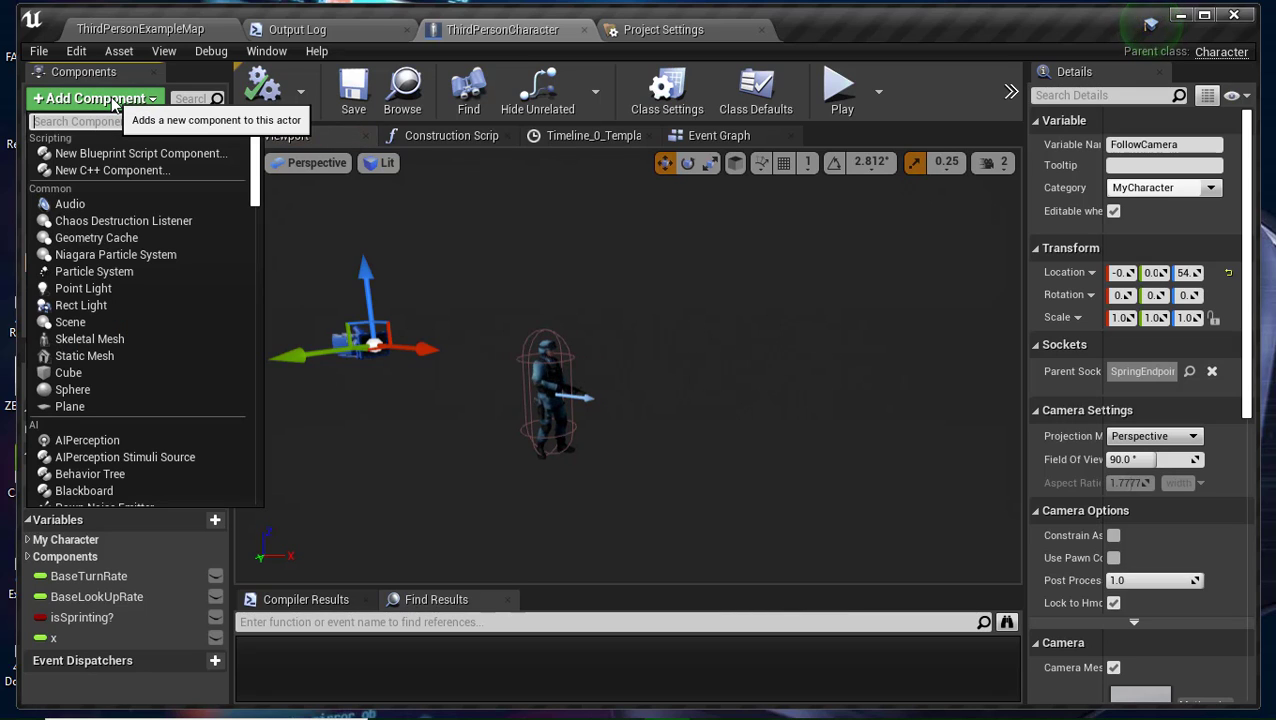
type("Wid")
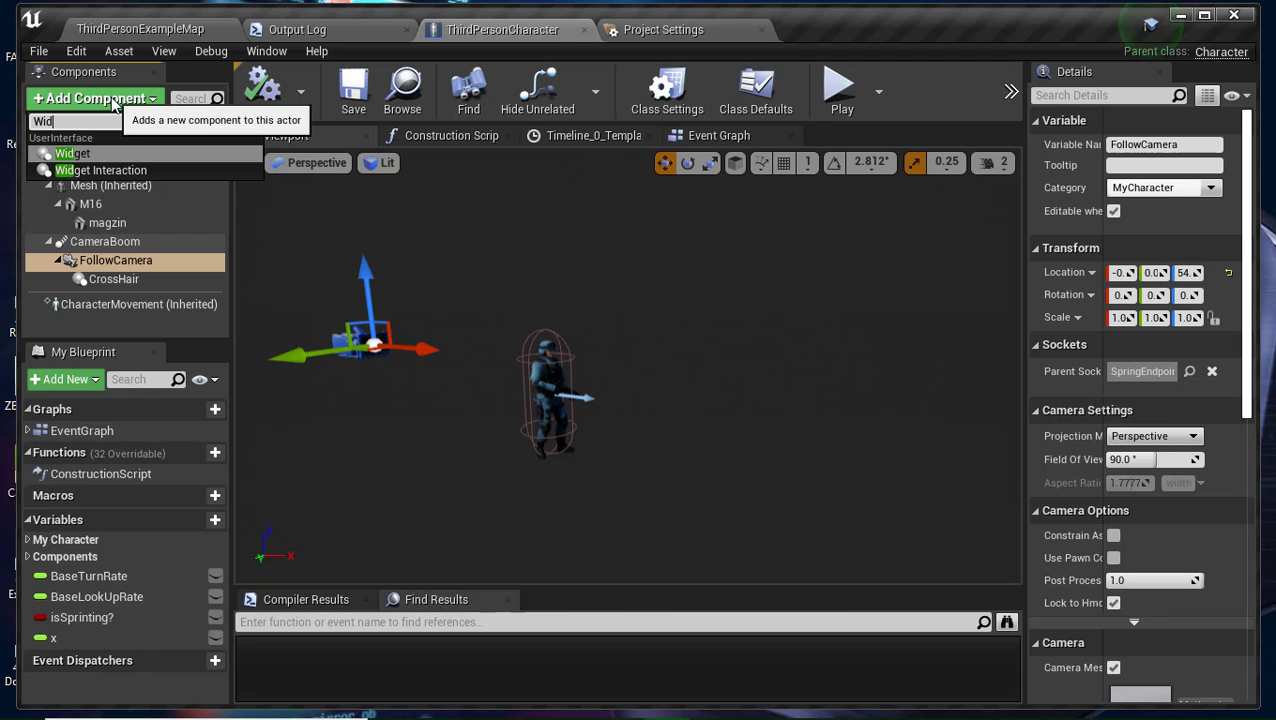
left_click(70, 154)
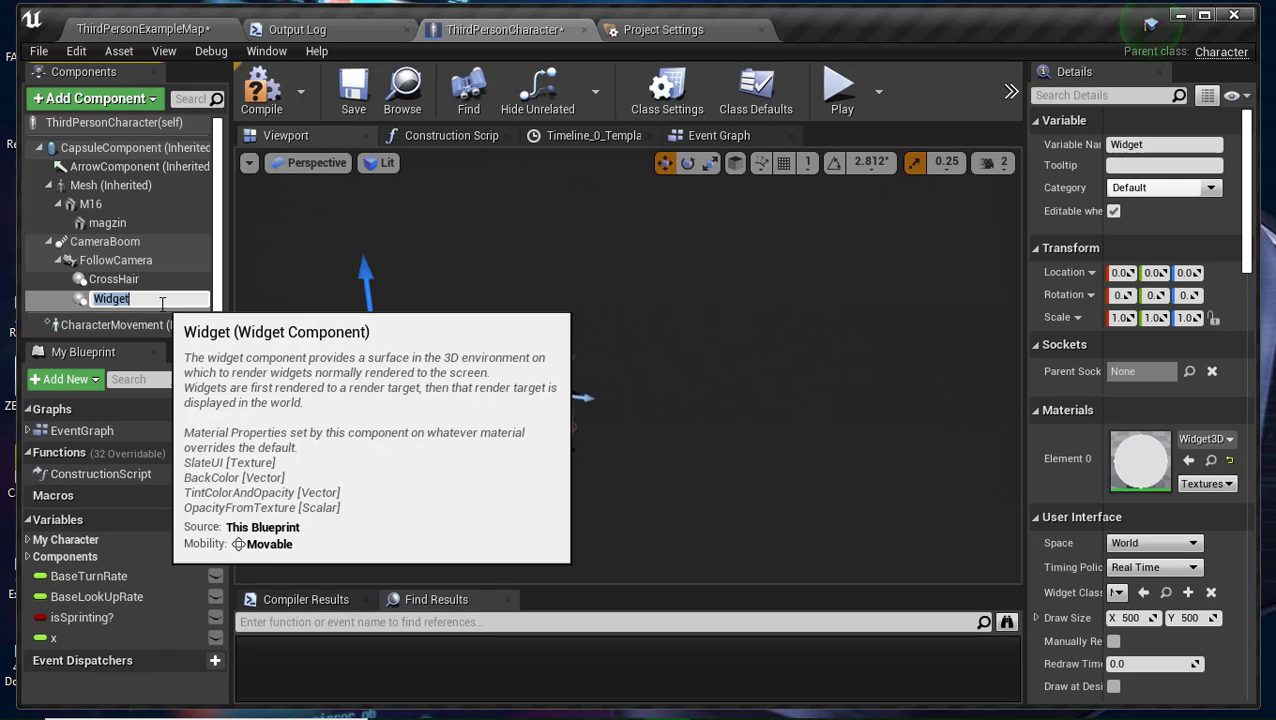
key("Return")
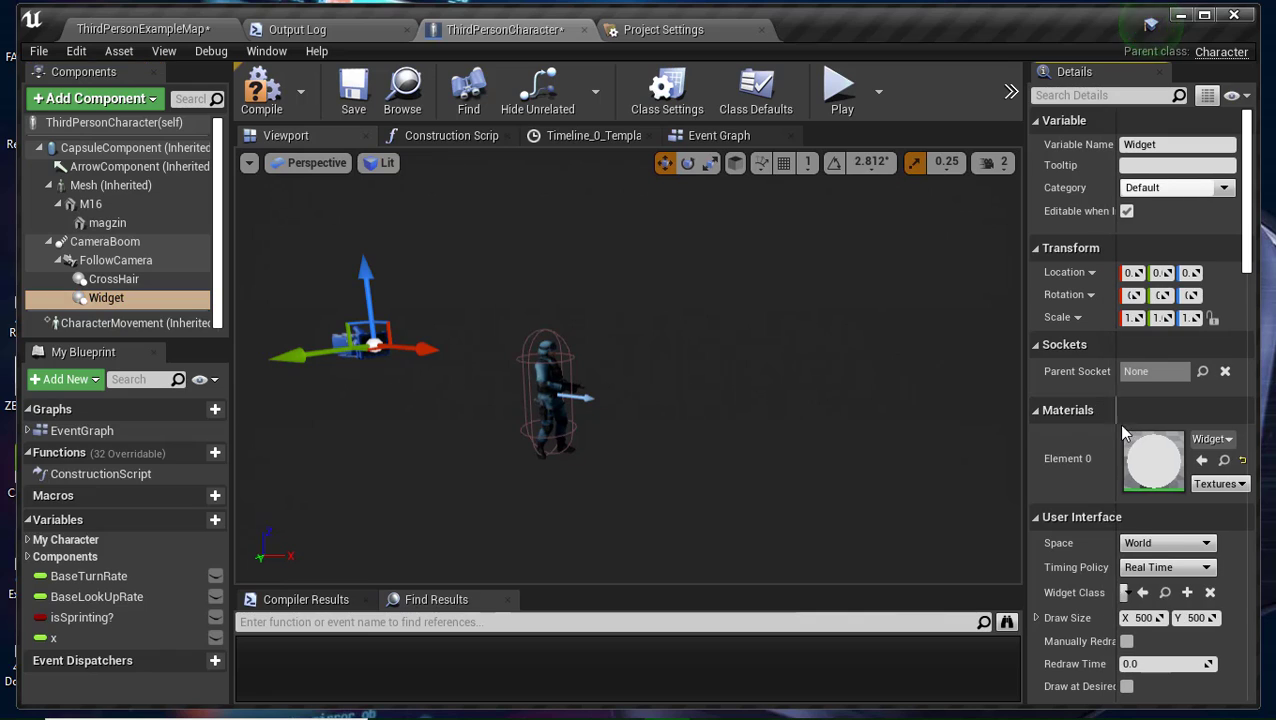
Widen the Details name column and browse Widget Class choices, leaving it at None.
left_click_drag(1105, 427, 1122, 425)
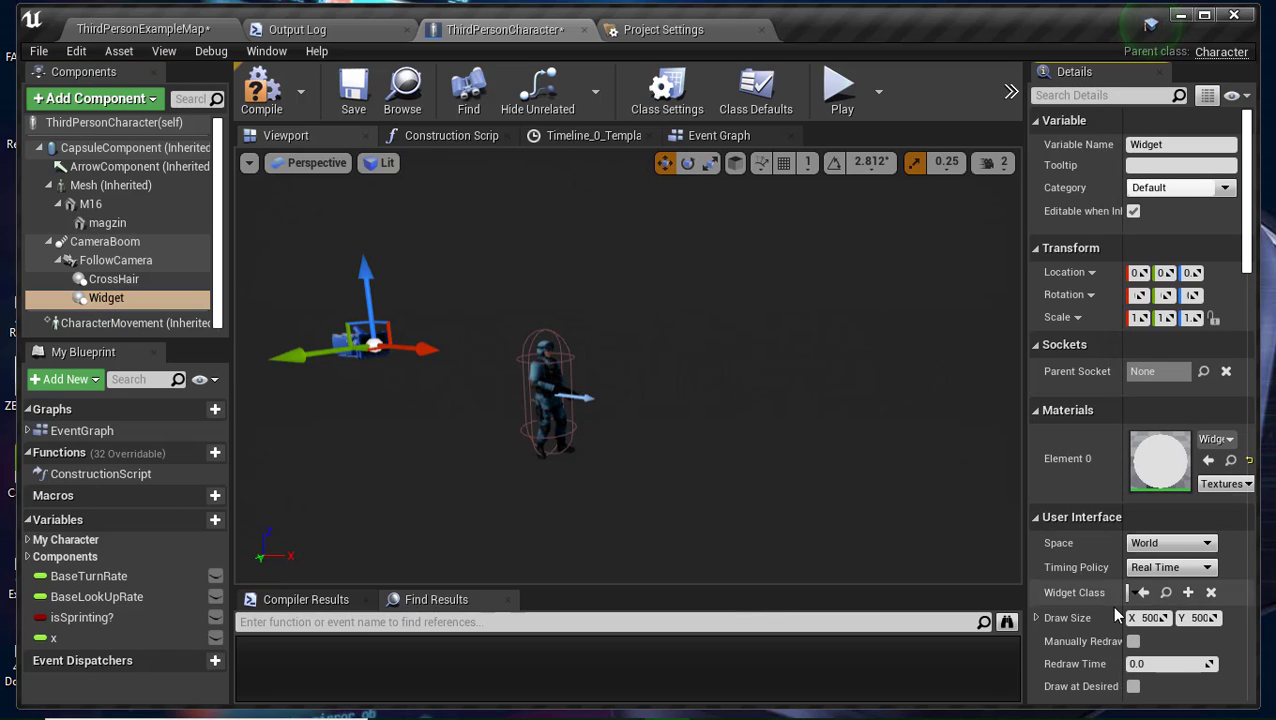
scroll(1101, 597, "down", 1)
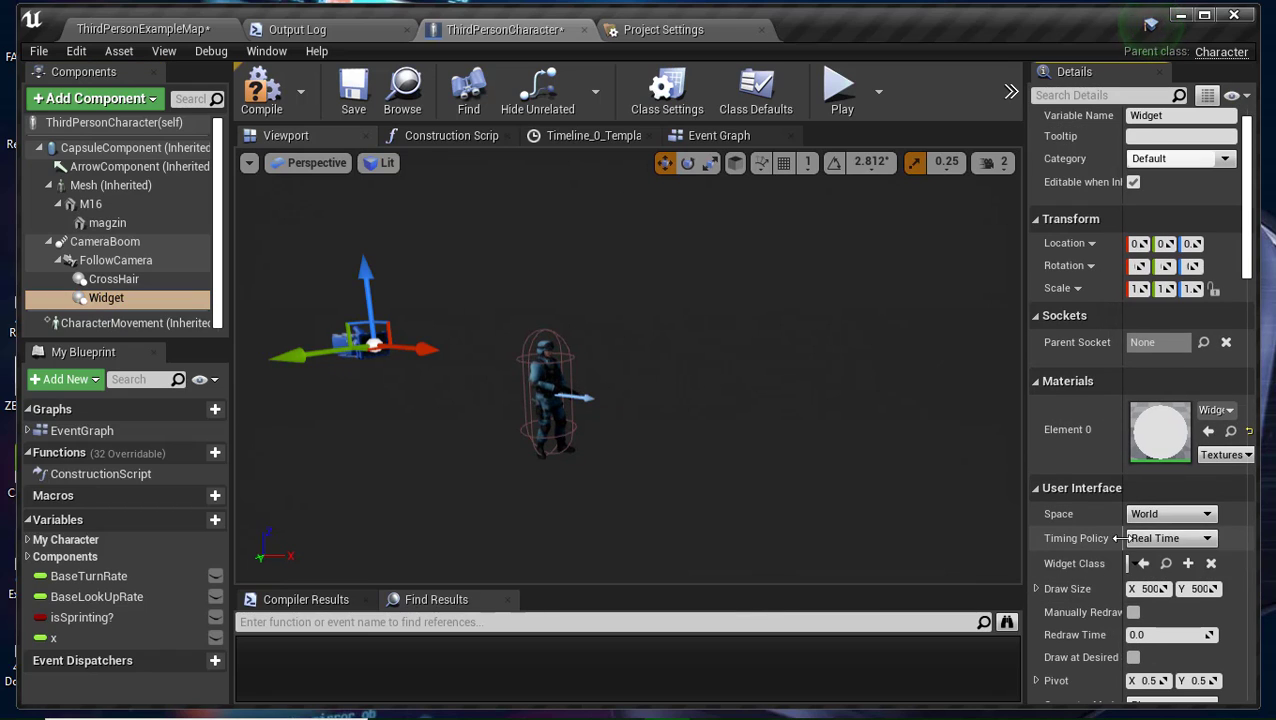
mouse_move(1124, 538)
left_mouse_down()
mouse_move(1022, 564)
mouse_move(875, 560)
left_mouse_up()
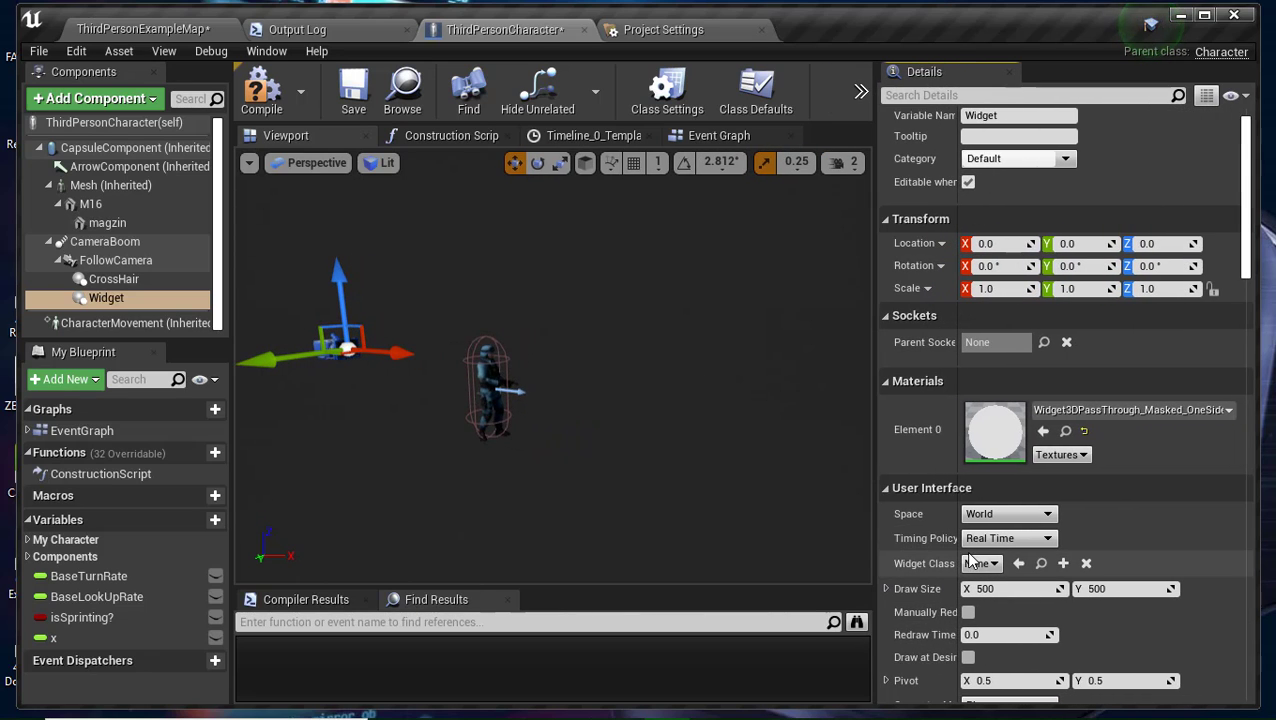
left_click_drag(960, 555, 989, 563)
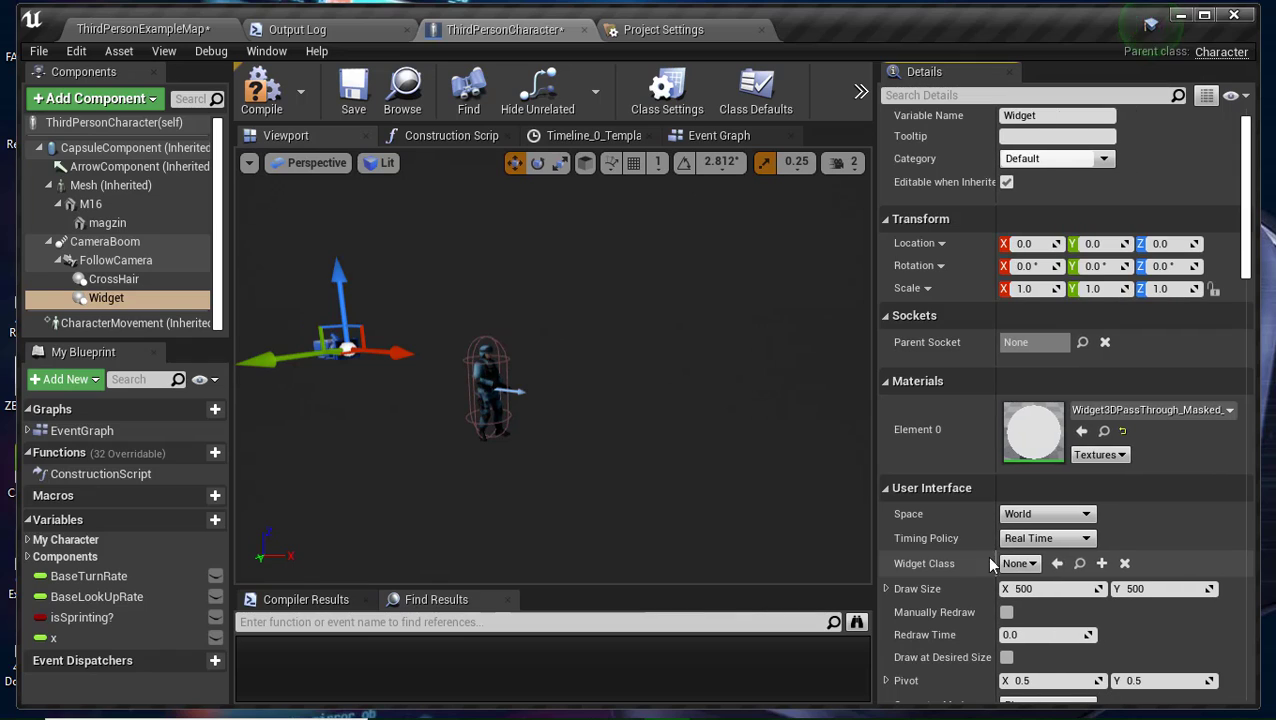
left_click(1031, 564)
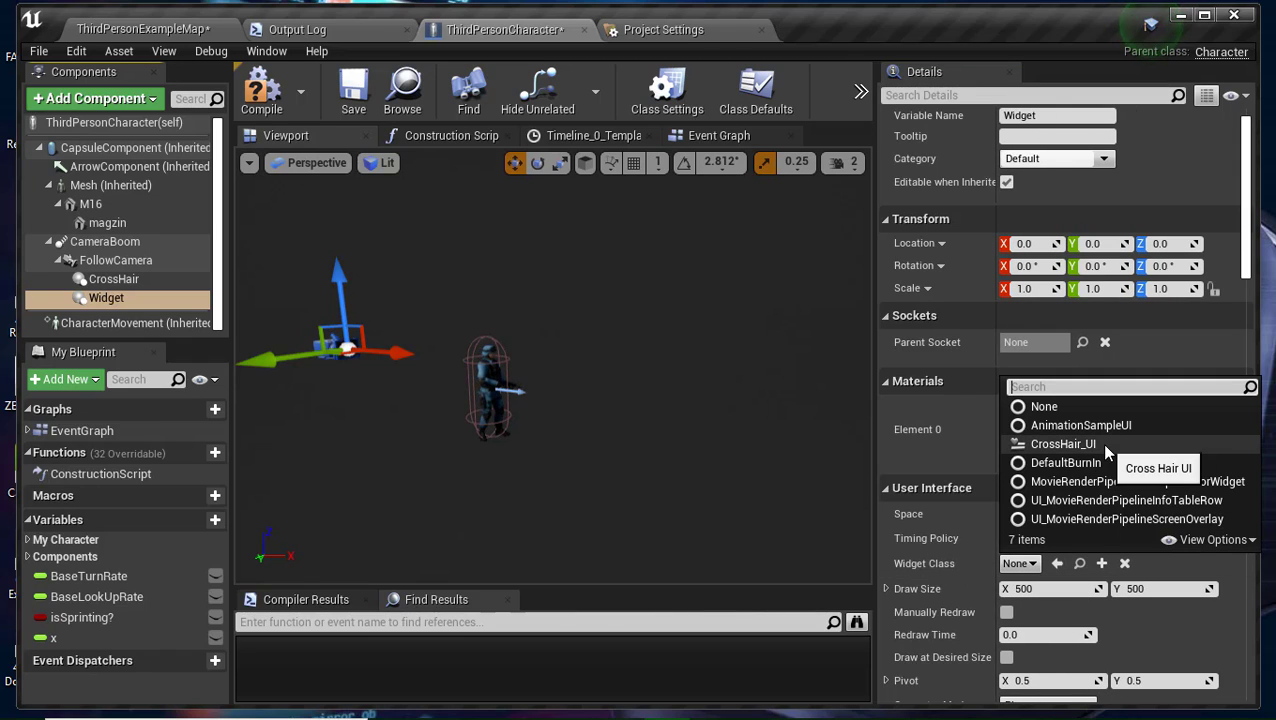
left_click(745, 447)
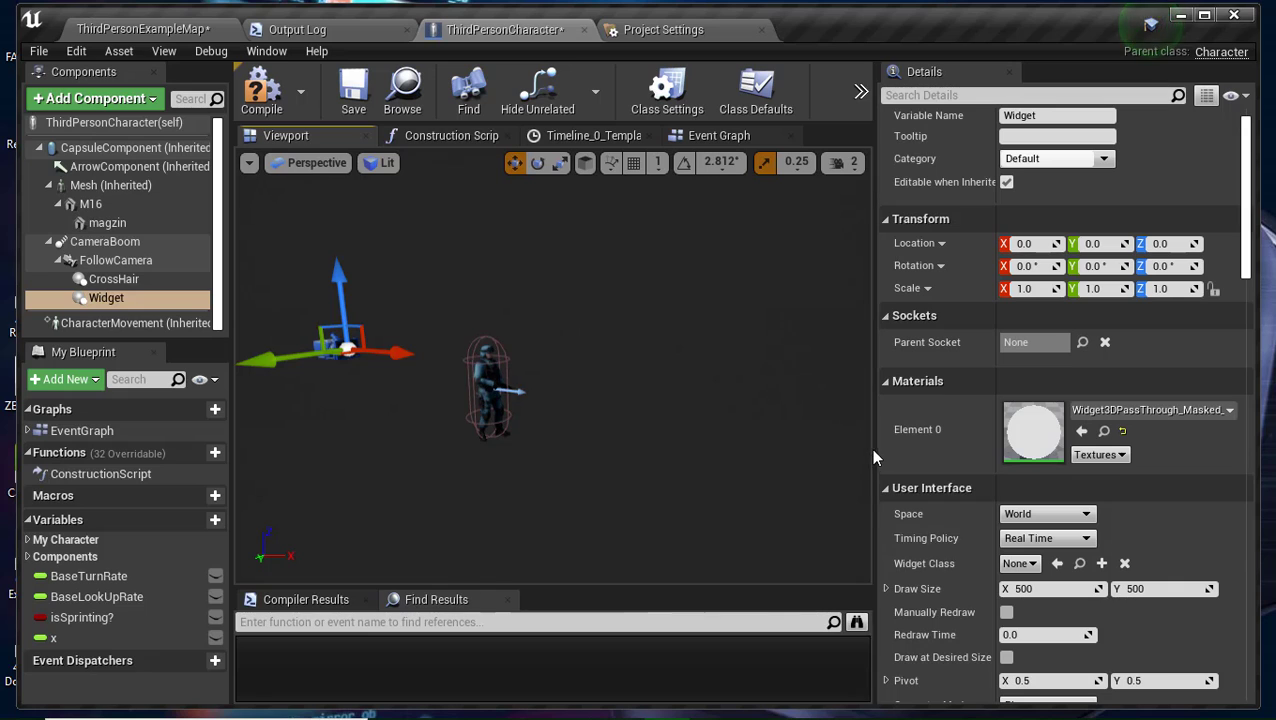
Enlarge the 3D preview area and zoom the viewport back in.
left_click_drag(875, 448, 903, 448)
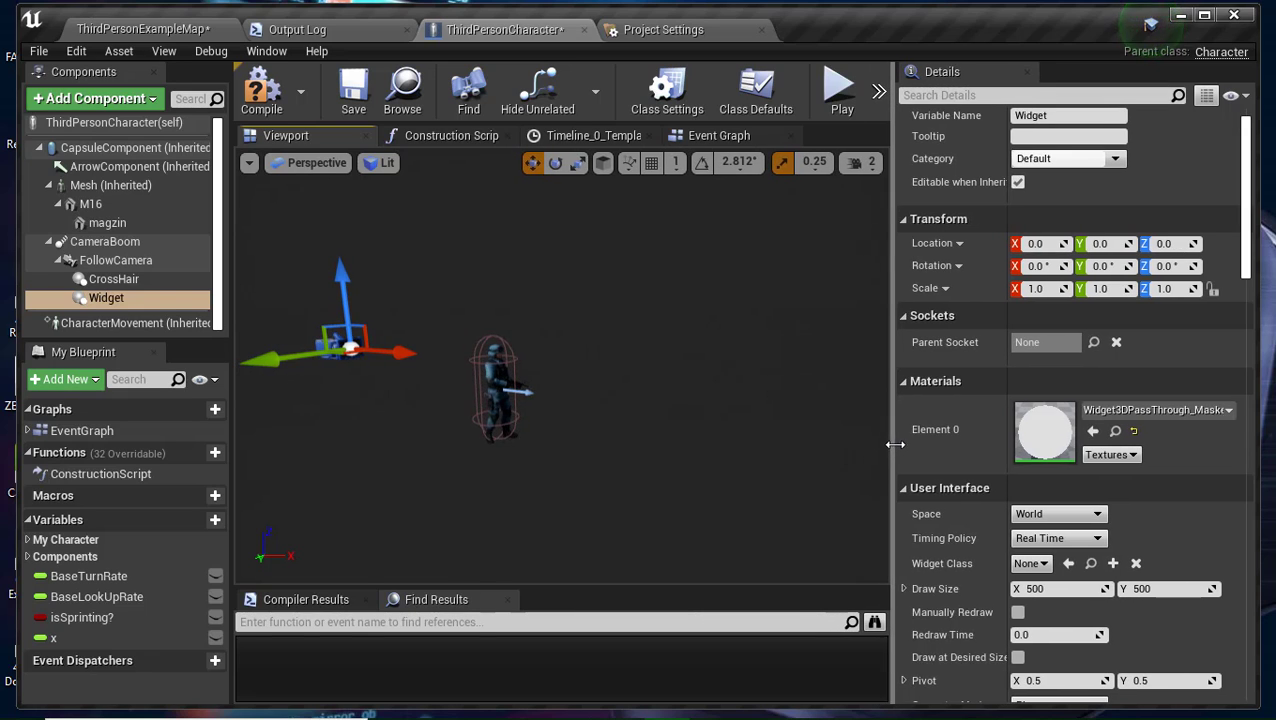
scroll(1035, 614, "down", 2)
scroll(1035, 614, "down", 2)
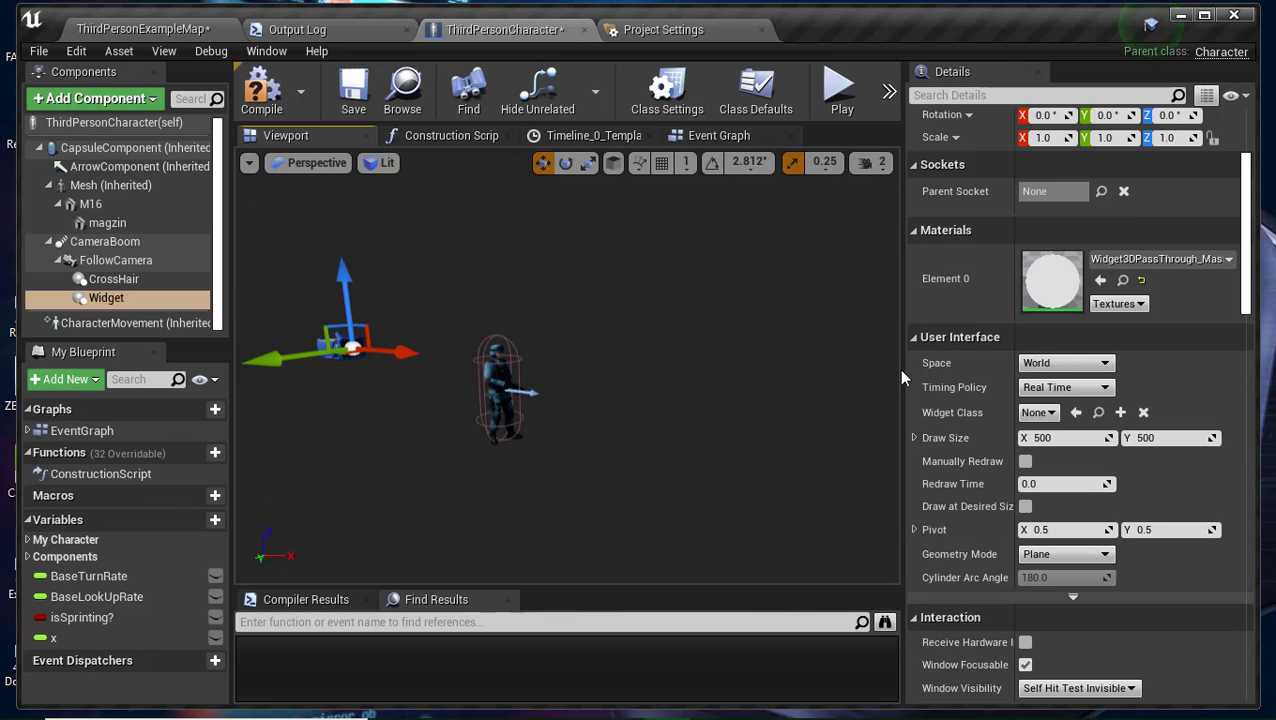
left_click_drag(903, 378, 1069, 380)
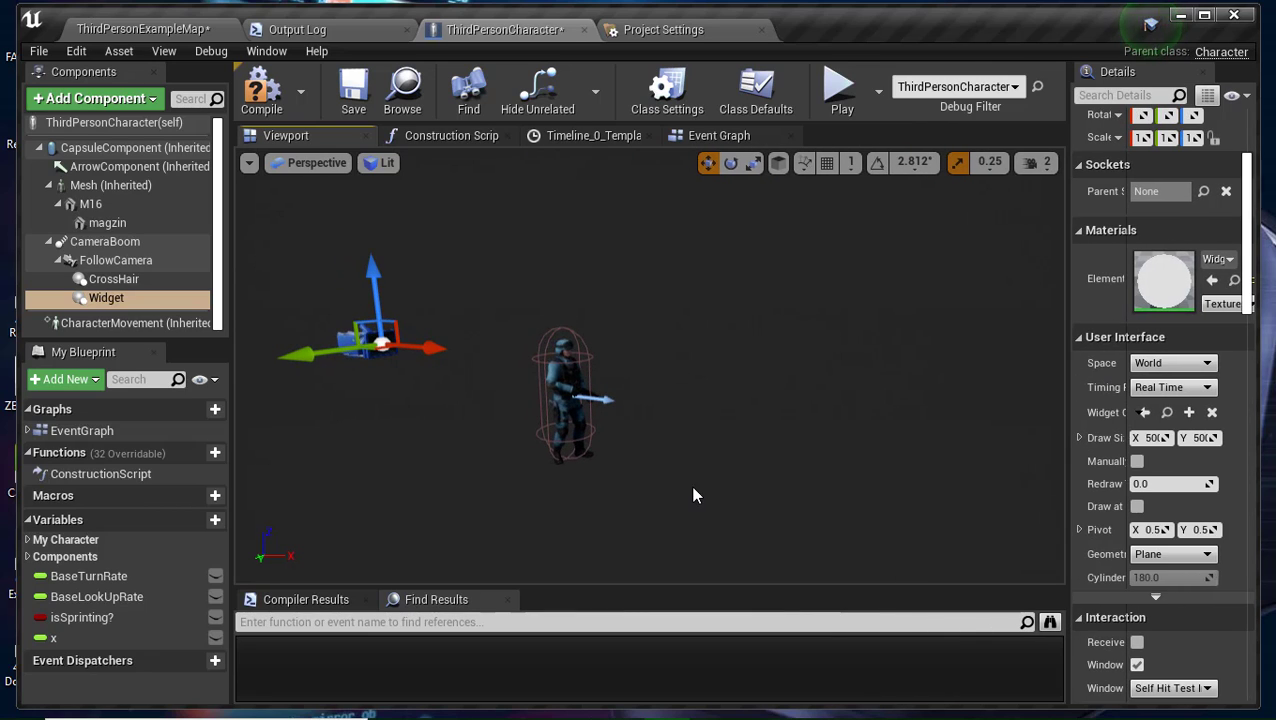
scroll(350, 468, "up", 1)
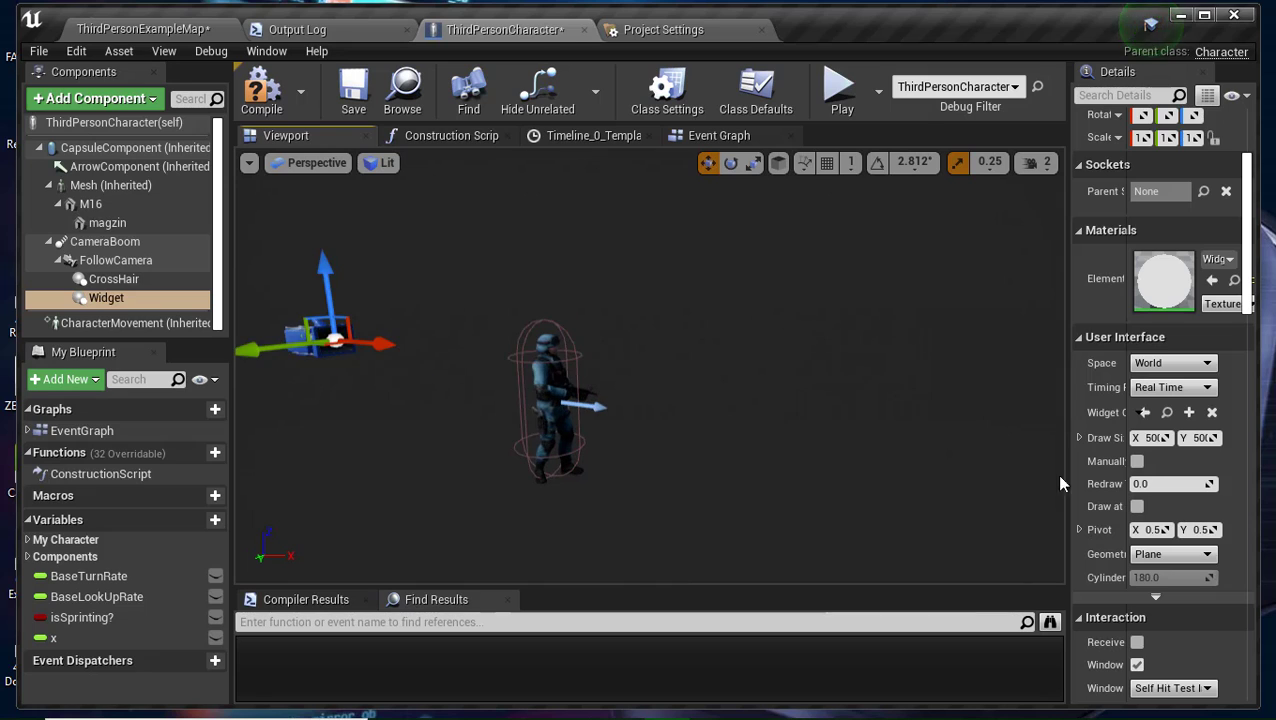
scroll(450, 412, "up", 2)
Select the Widget component, fly the preview camera close to it, and keep the translate tool active.
left_click_drag(393, 410, 330, 370)
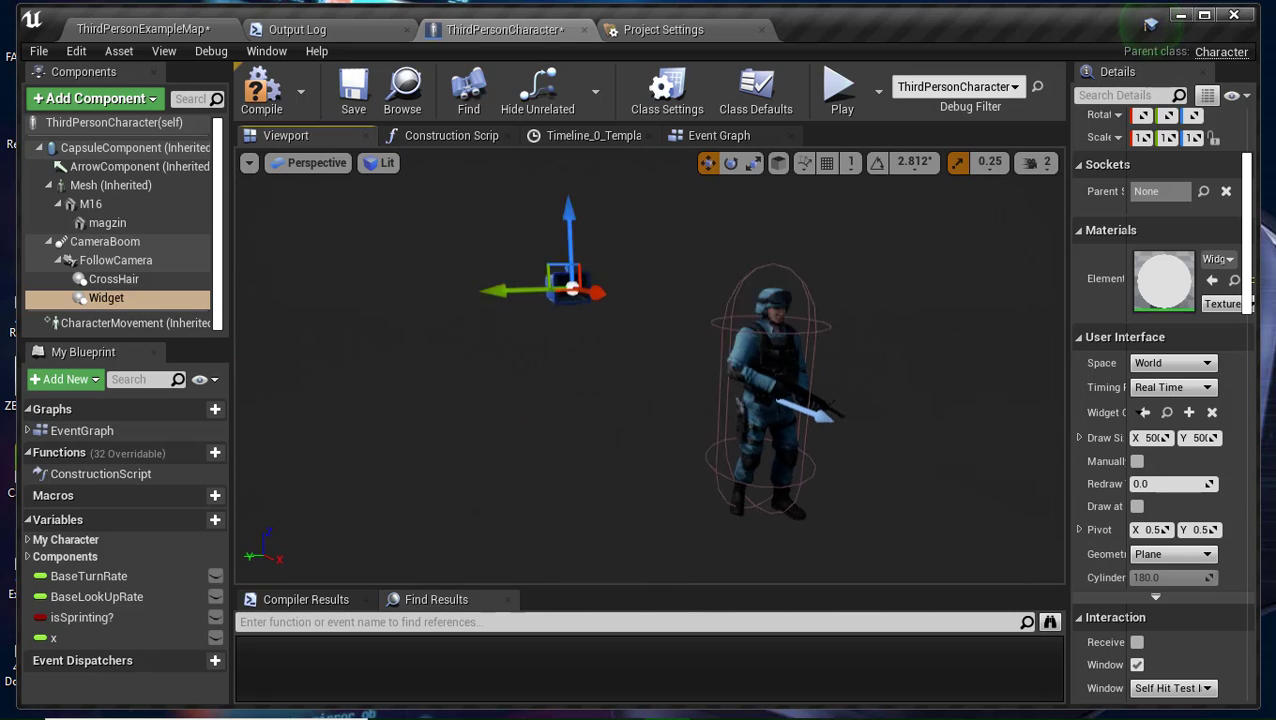
left_click(120, 298)
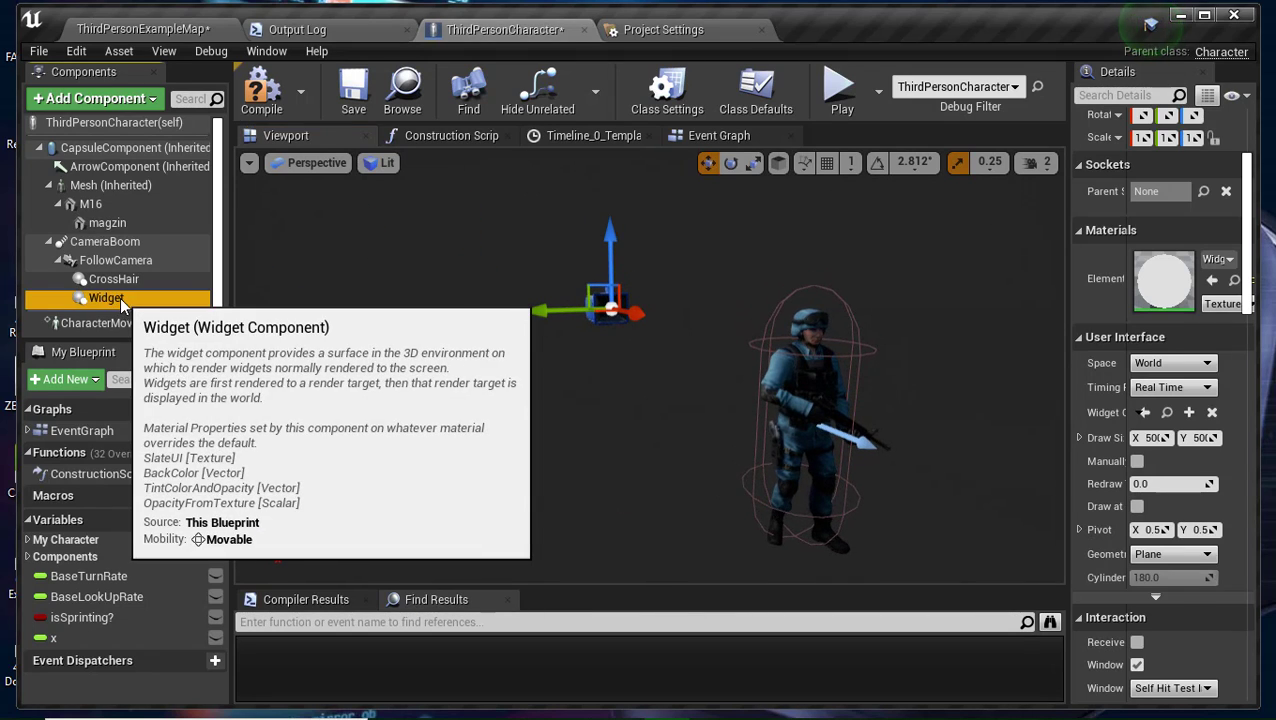
left_click_drag(617, 407, 617, 340)
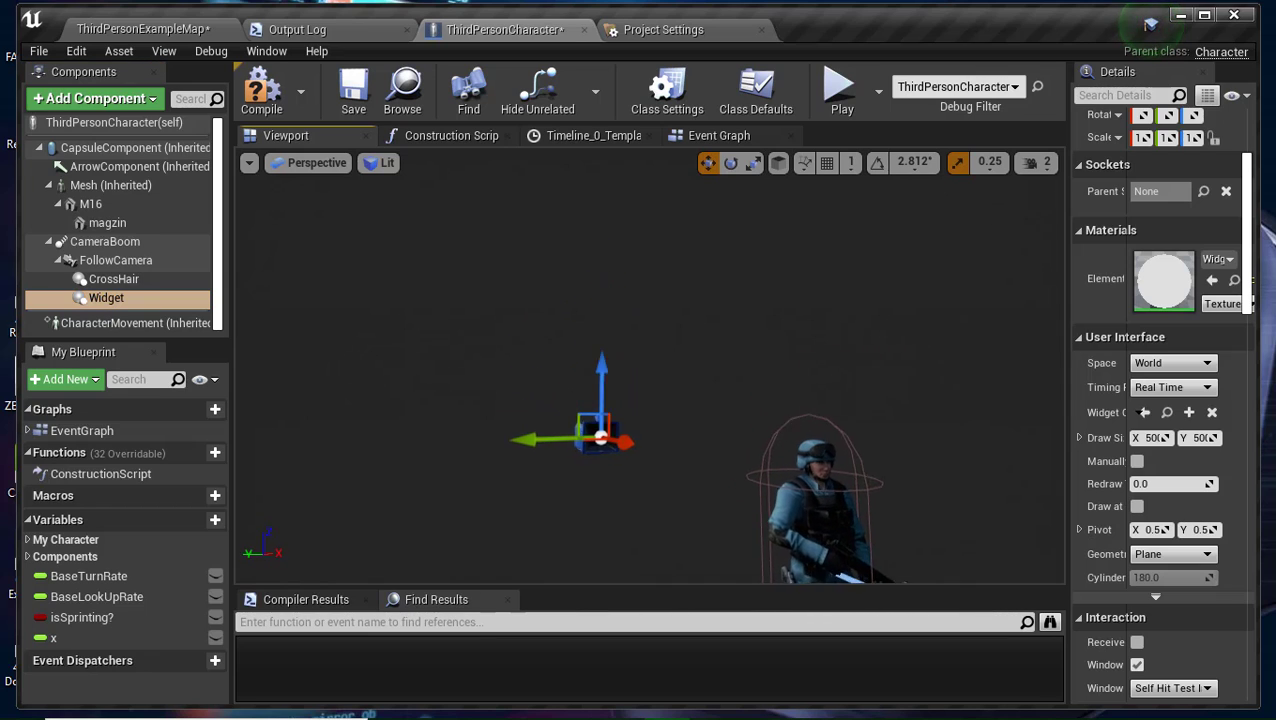
left_click_drag(676, 416, 640, 380)
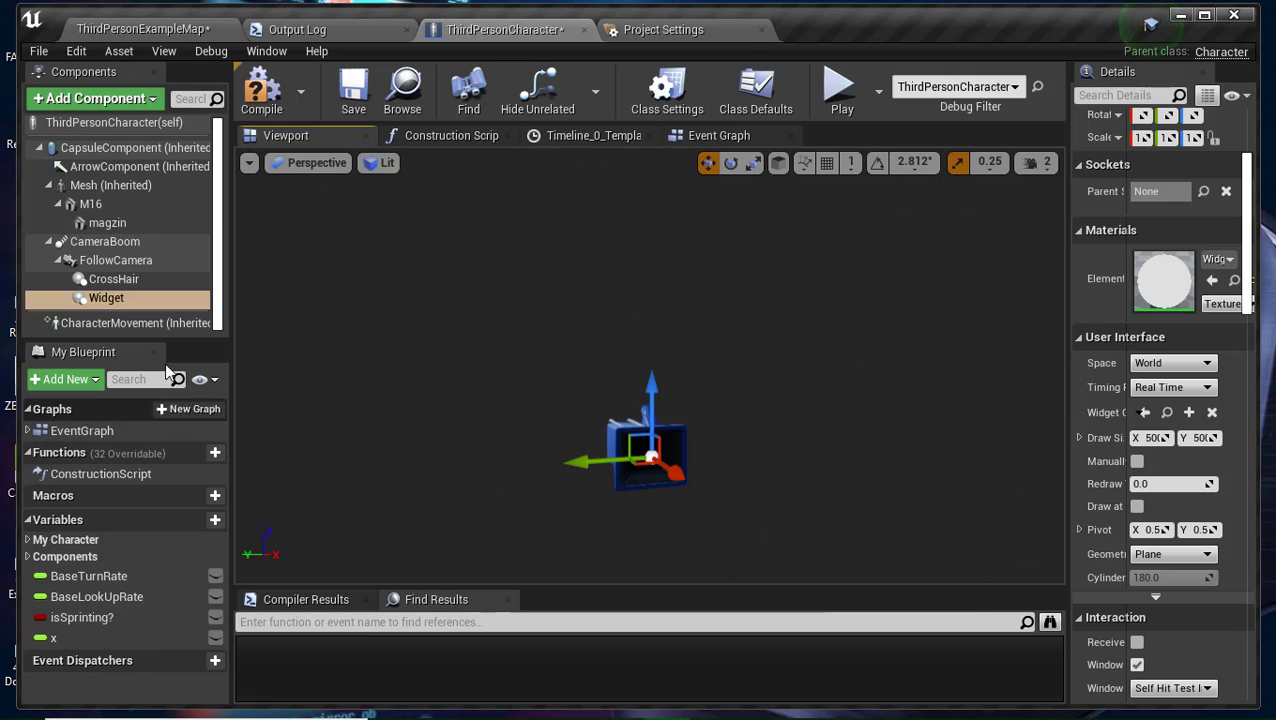
left_click(121, 304)
left_click(123, 302)
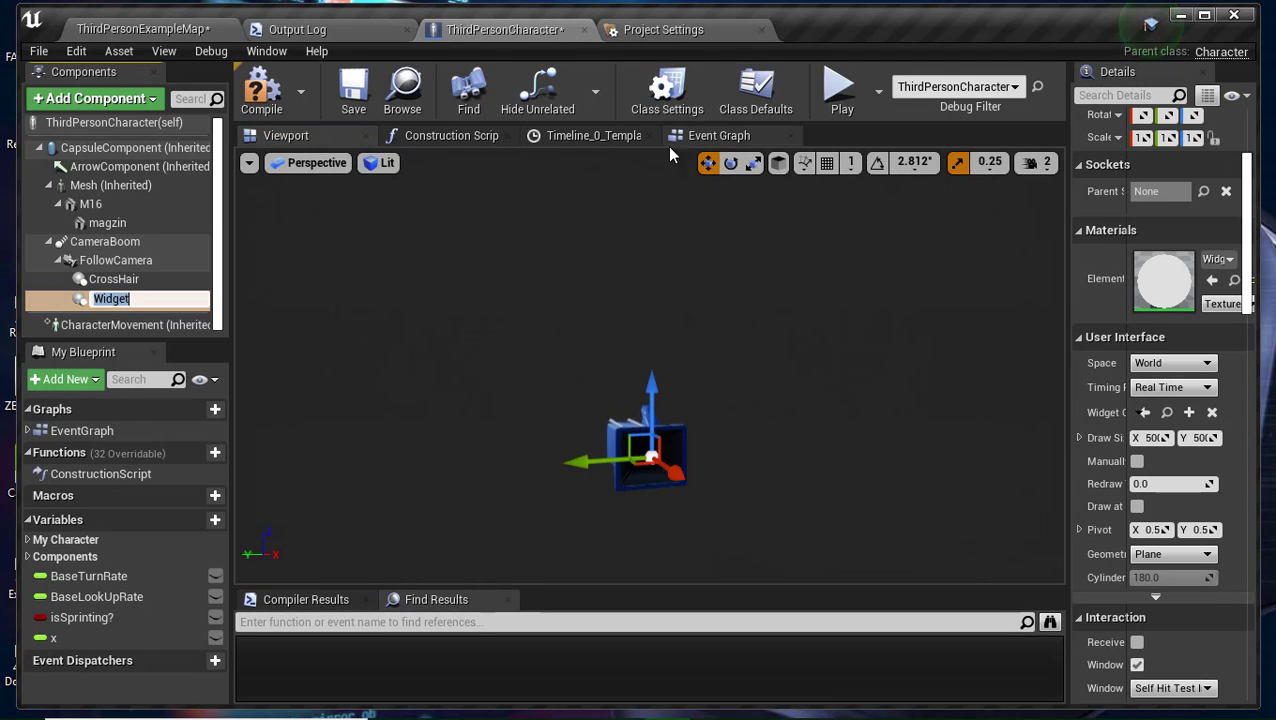
left_click(728, 166)
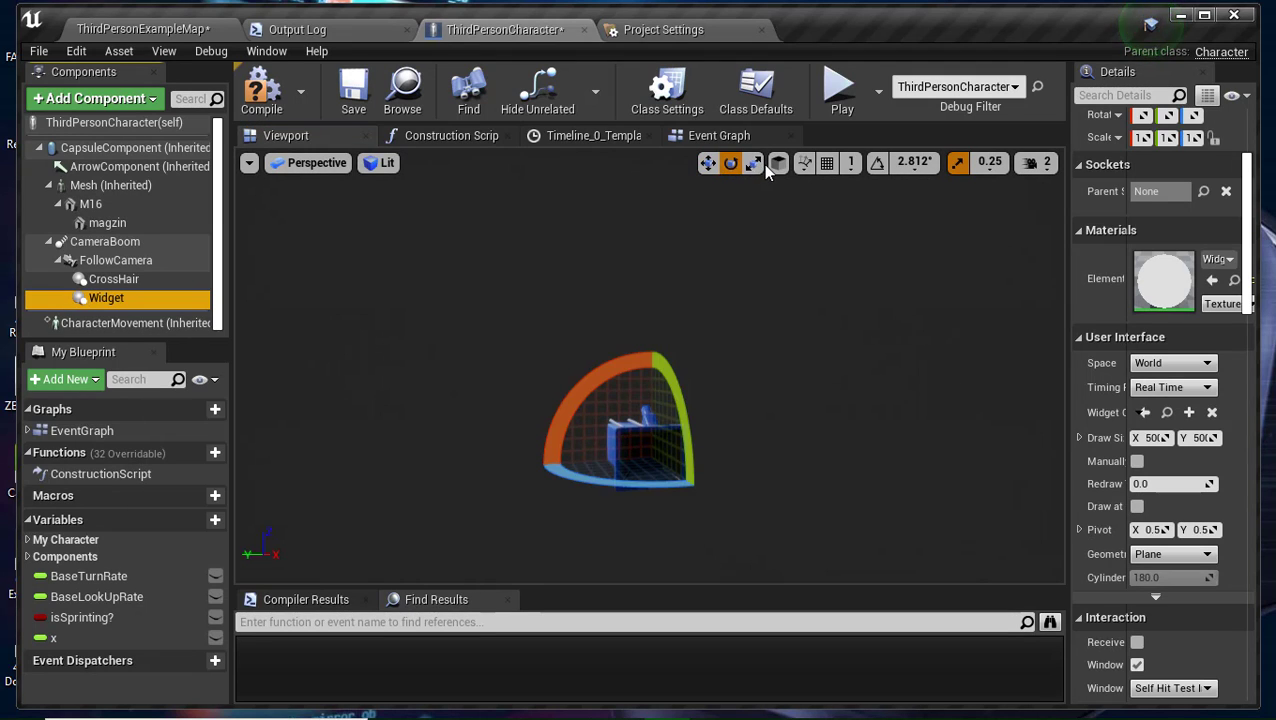
left_click(754, 164)
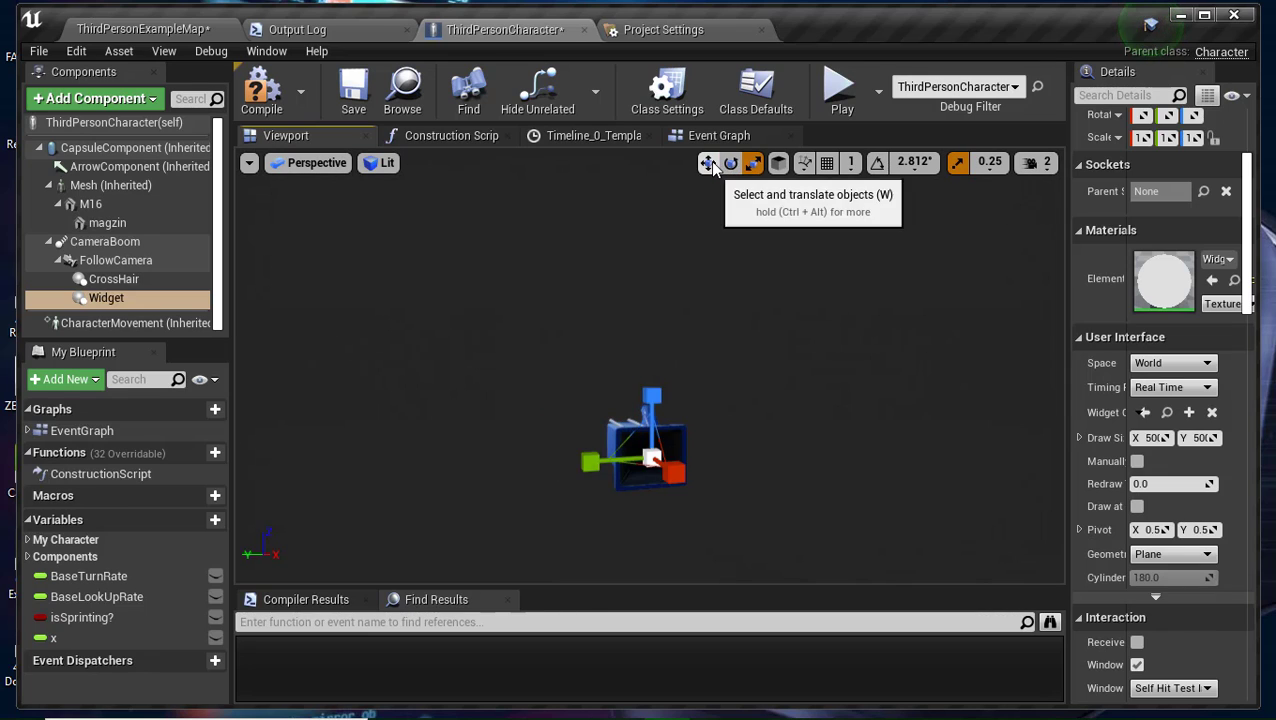
left_click(707, 163)
left_click(101, 300)
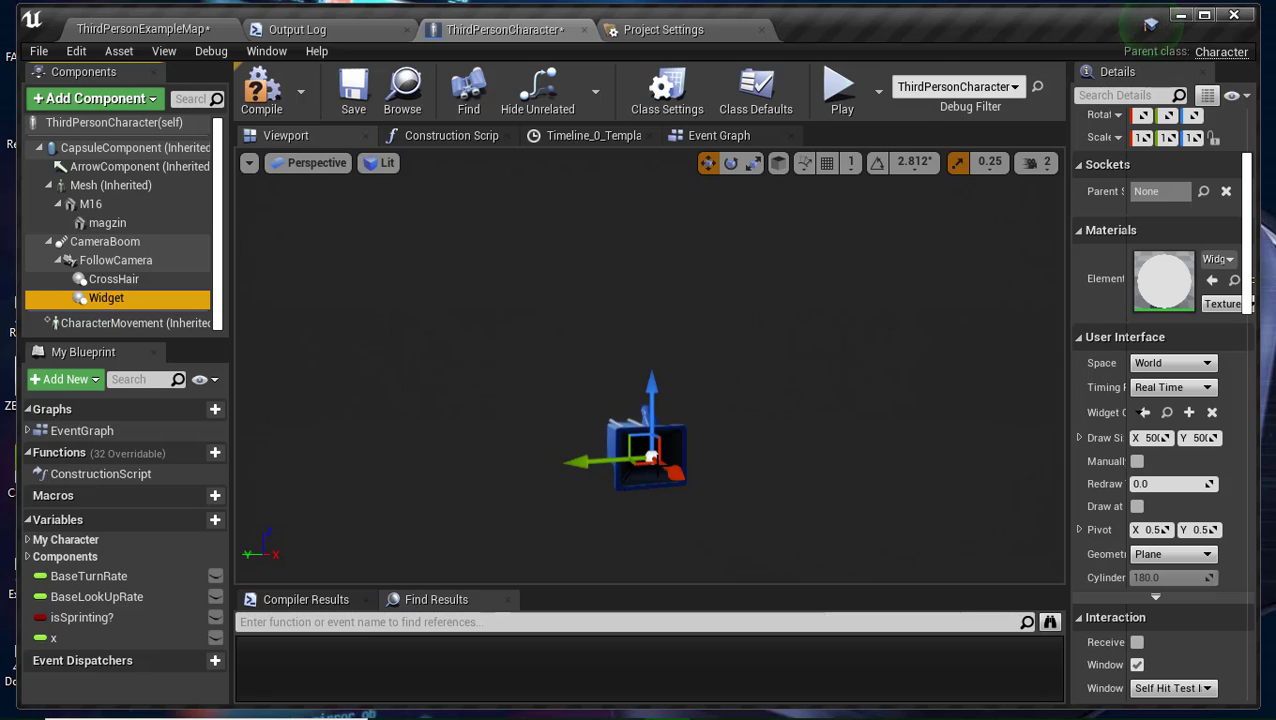
Reselect the Widget and start sliding it forward along X from the gun area.
left_click_drag(697, 513, 690, 450)
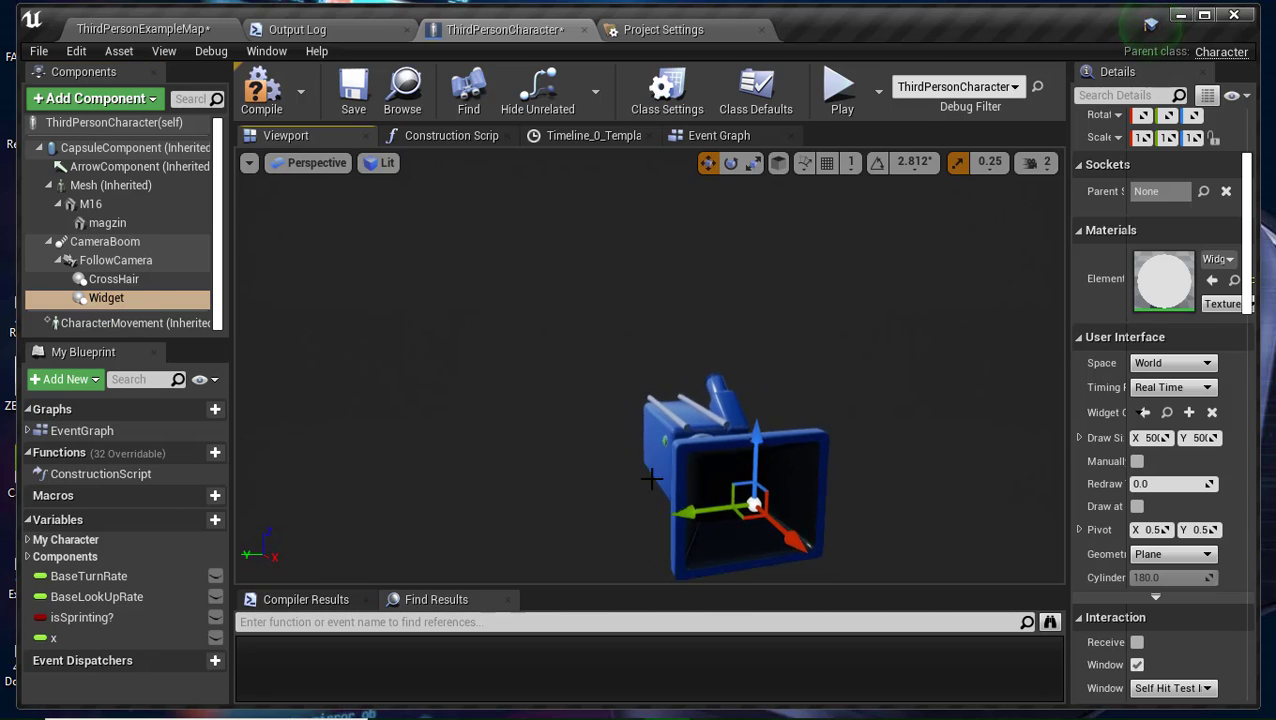
left_click(105, 298)
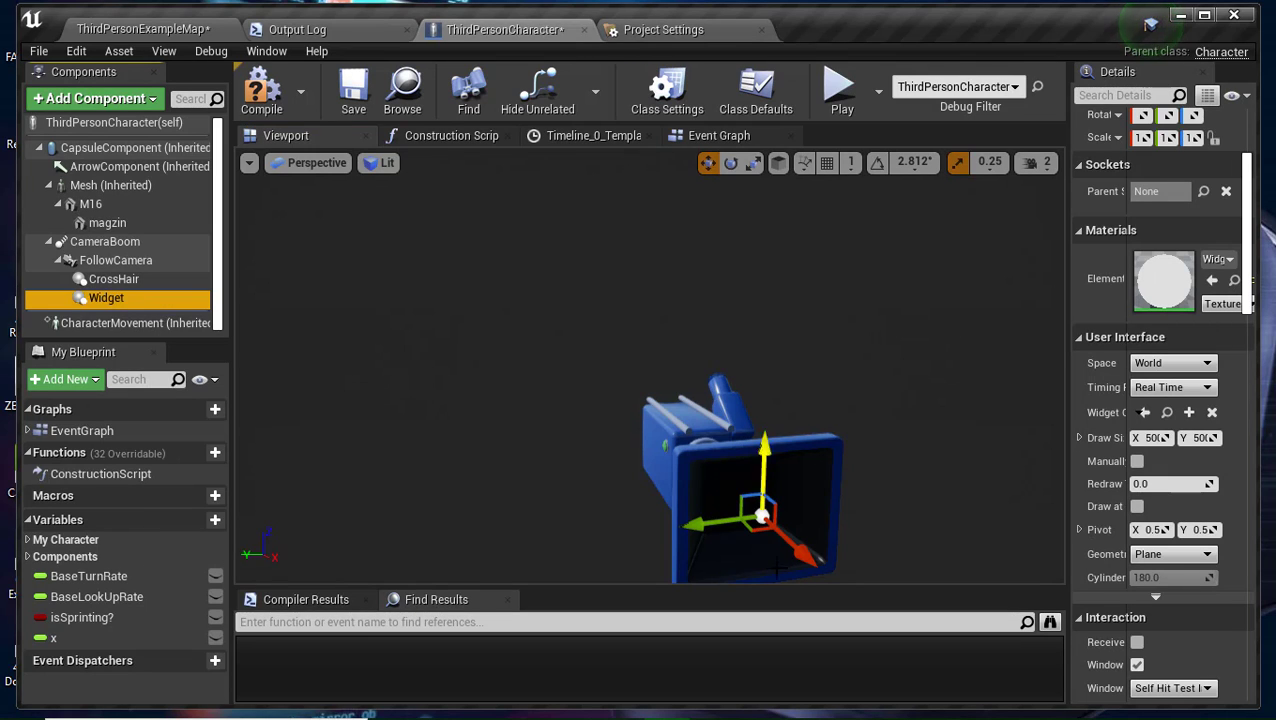
left_click_drag(945, 551, 951, 549)
left_click_drag(755, 537, 483, 460)
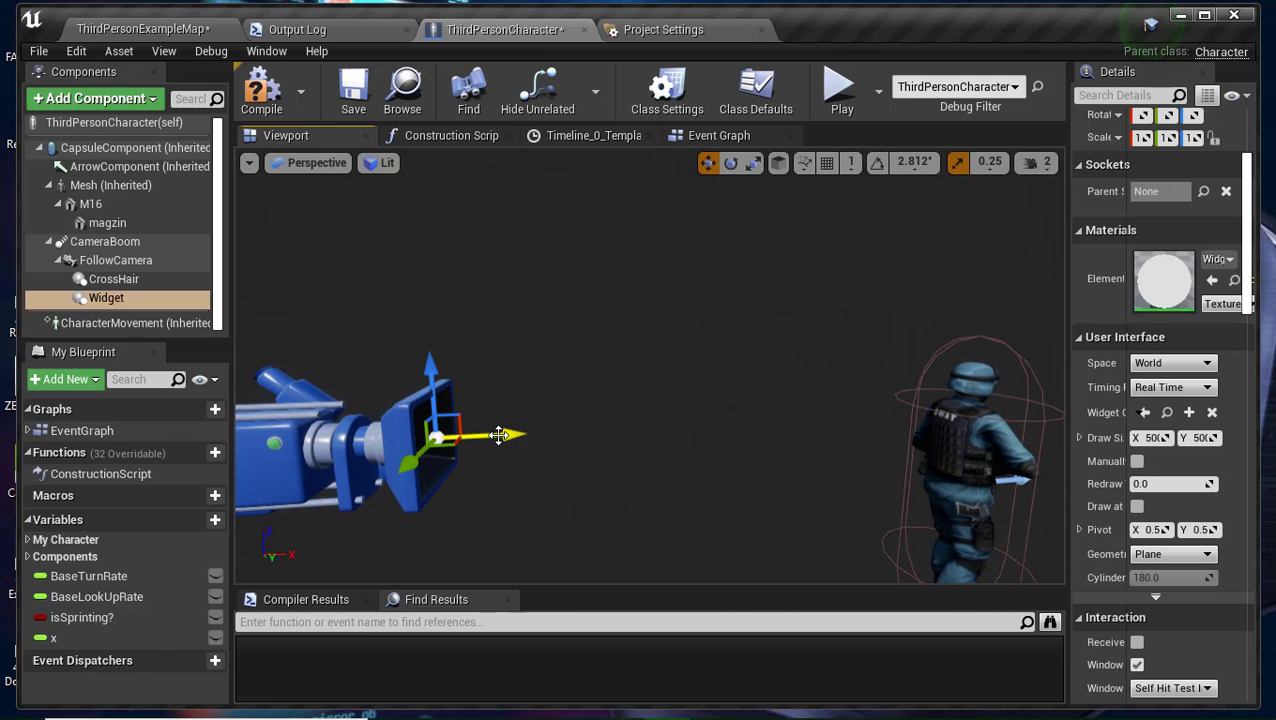
left_click_drag(499, 434, 512, 437)
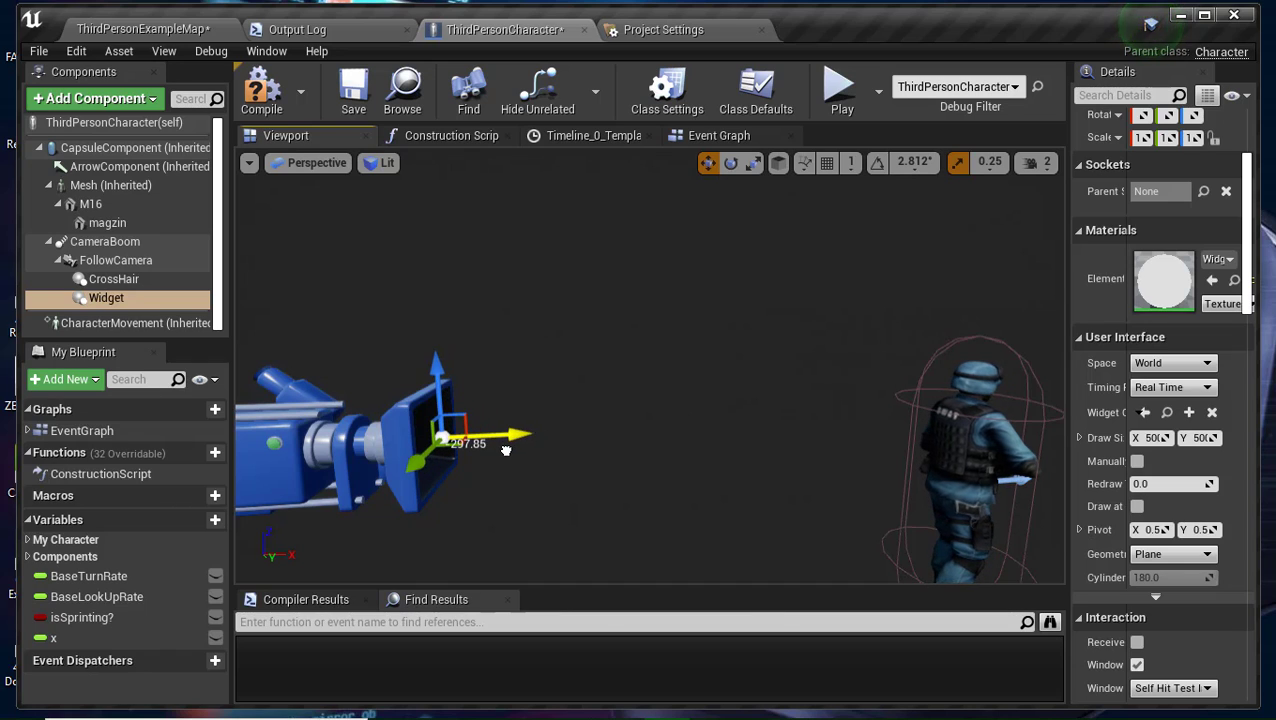
mouse_move(512, 437)
left_mouse_down()
mouse_move(560, 466)
mouse_move(541, 476)
left_mouse_up()
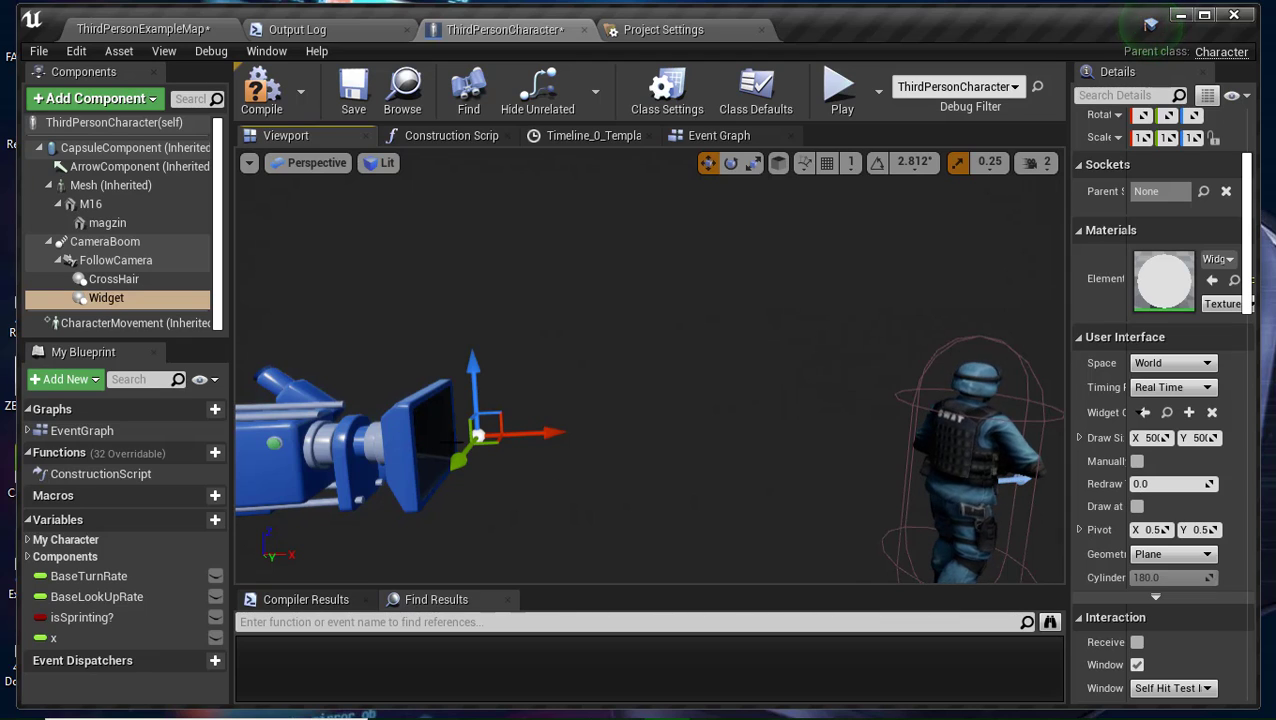
Push the Widget further along X until it sits beyond the character.
left_click(728, 168)
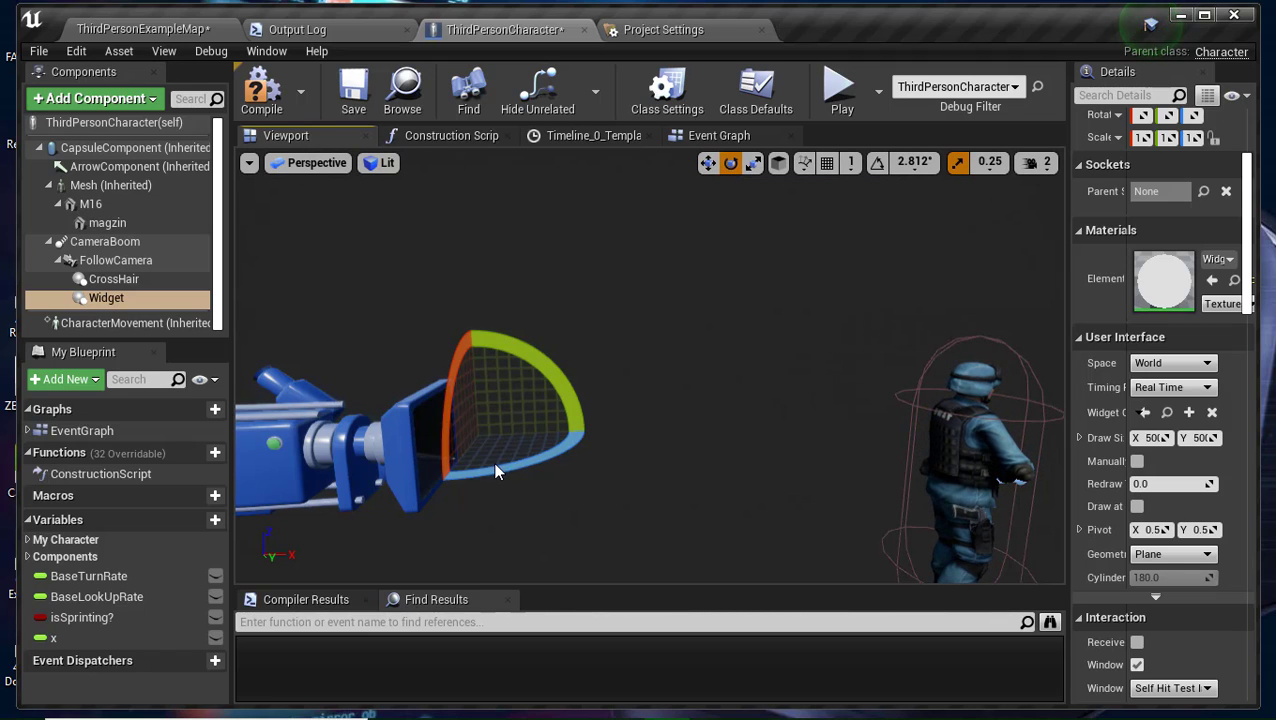
mouse_move(552, 481)
left_mouse_down()
mouse_move(530, 440)
mouse_move(566, 441)
mouse_move(462, 440)
left_mouse_up()
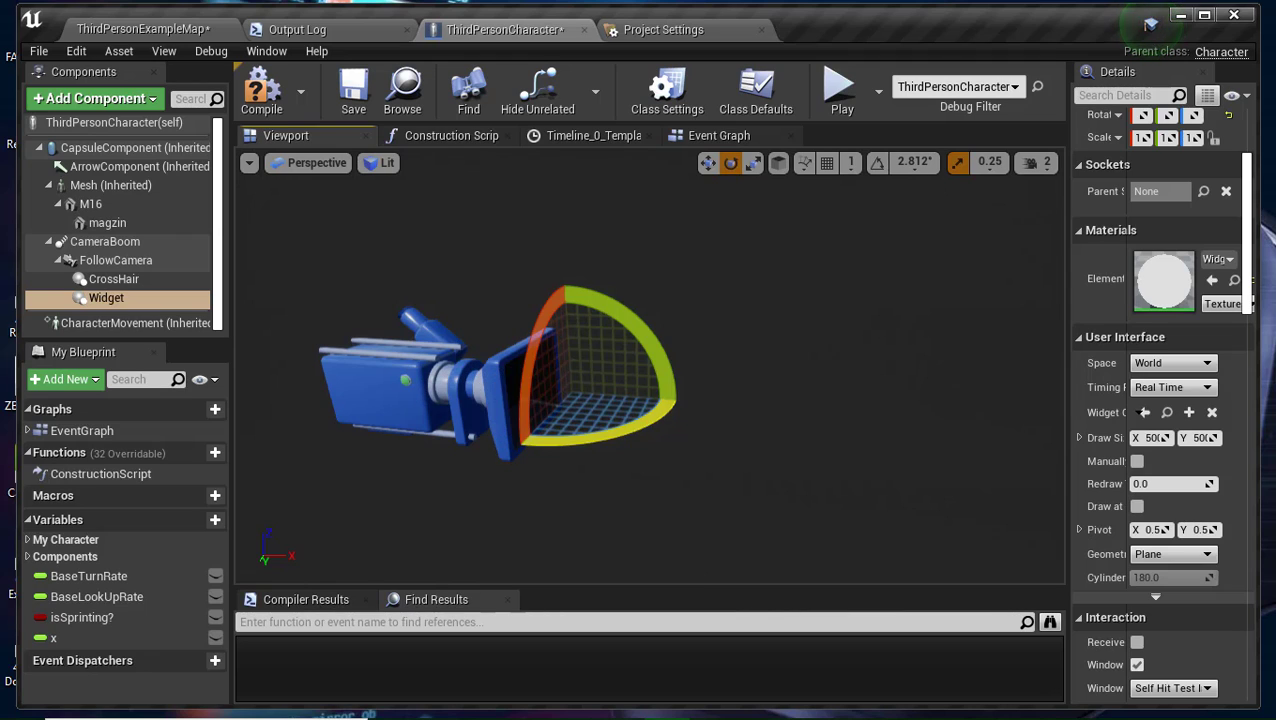
left_click(707, 162)
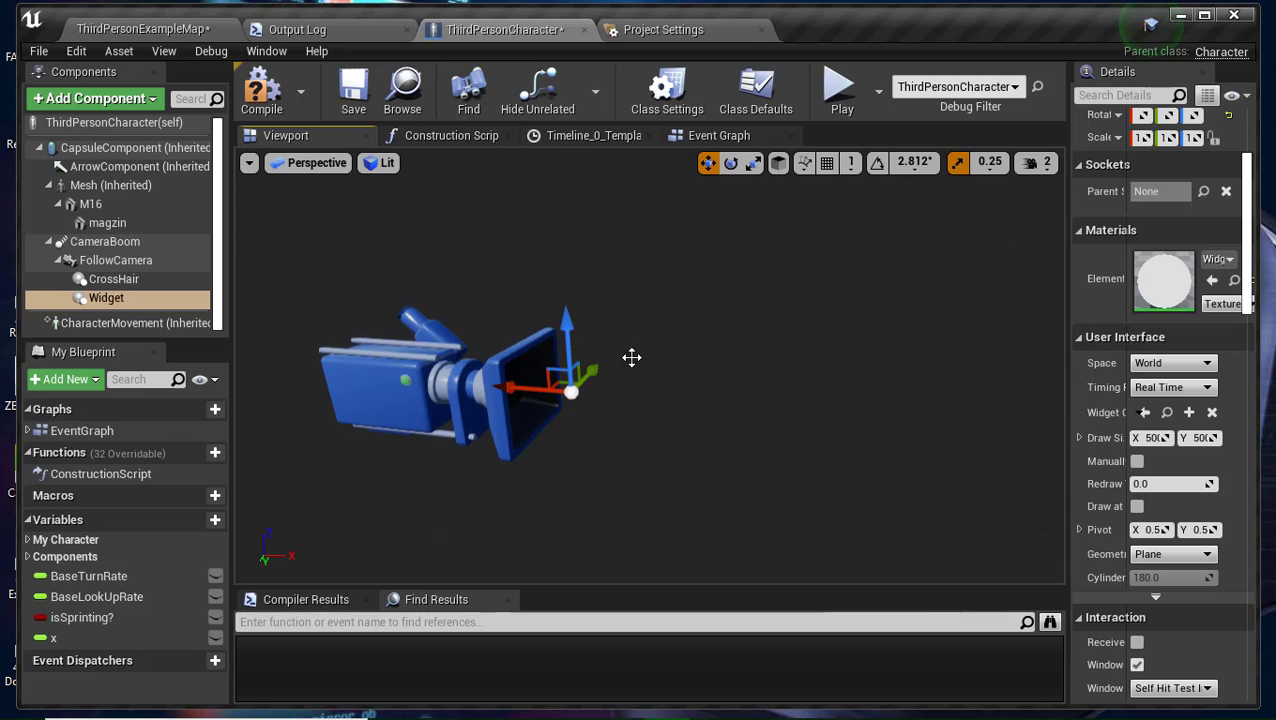
right_click_drag(652, 451, 652, 451)
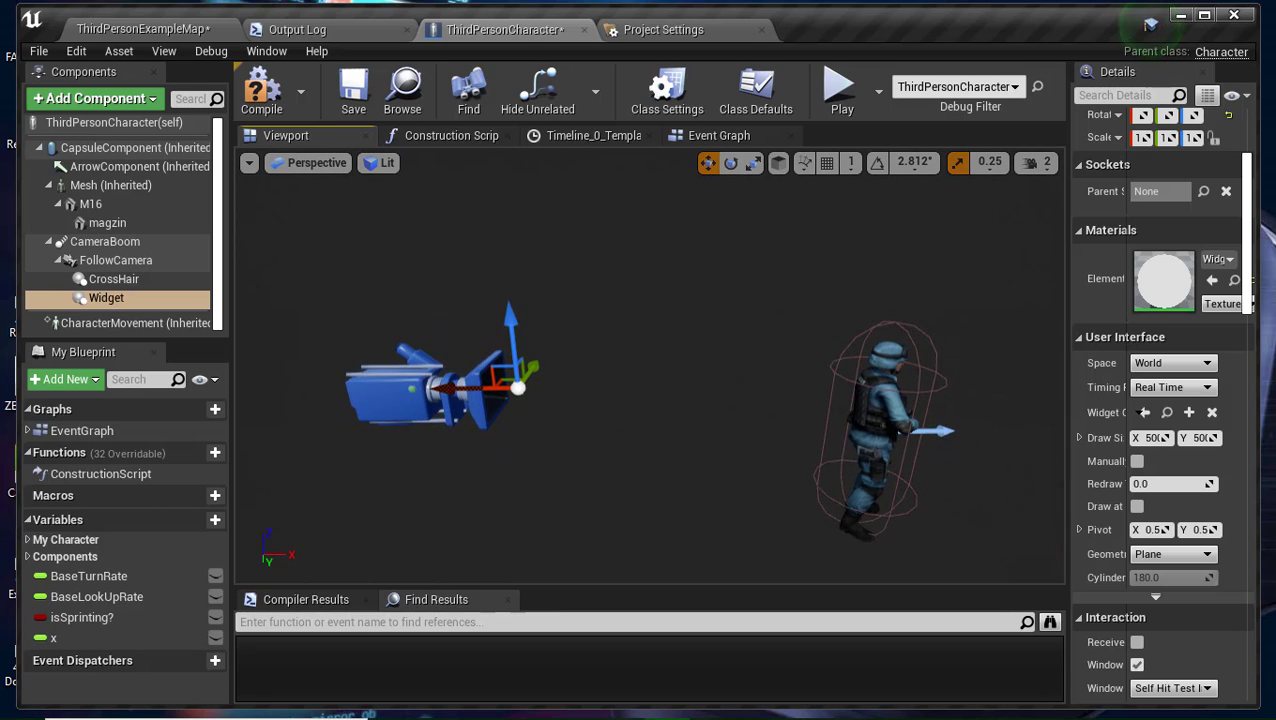
mouse_move(451, 388)
left_mouse_down()
mouse_move(983, 390)
mouse_move(983, 412)
left_mouse_up()
right_click_drag(934, 478, 934, 455)
left_click_drag(702, 354, 940, 353)
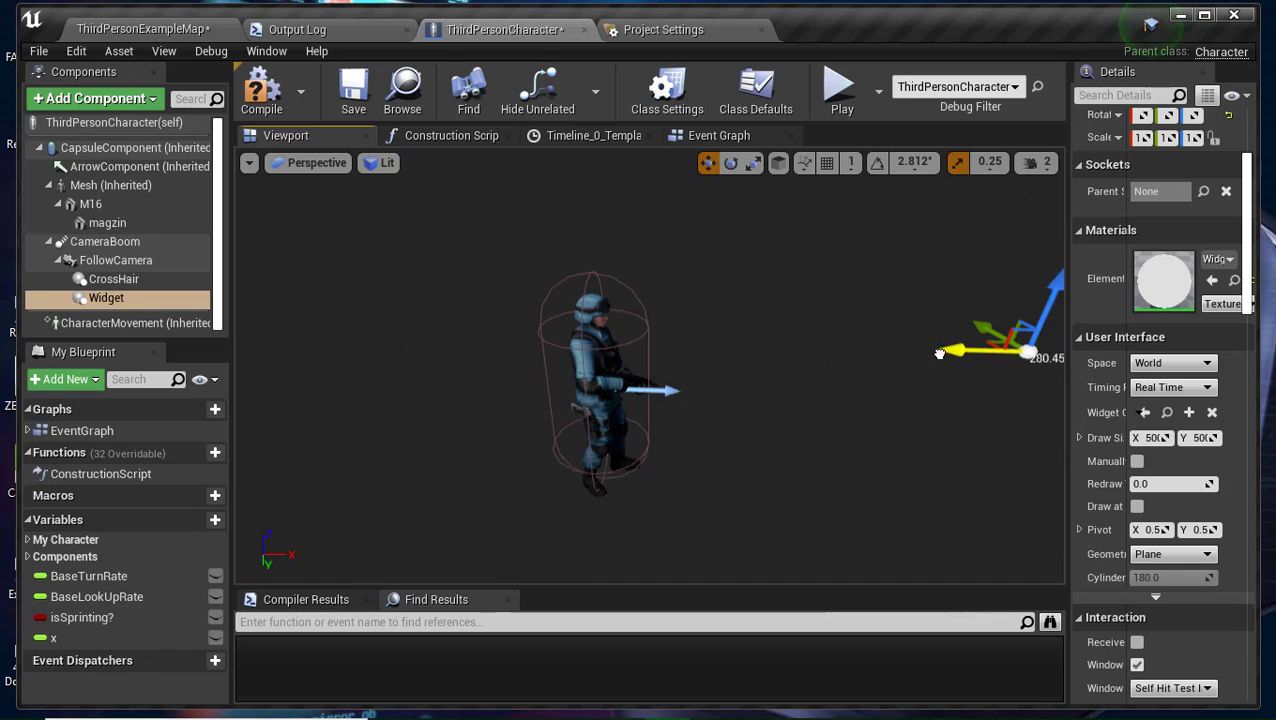
right_click_drag(885, 471, 885, 471)
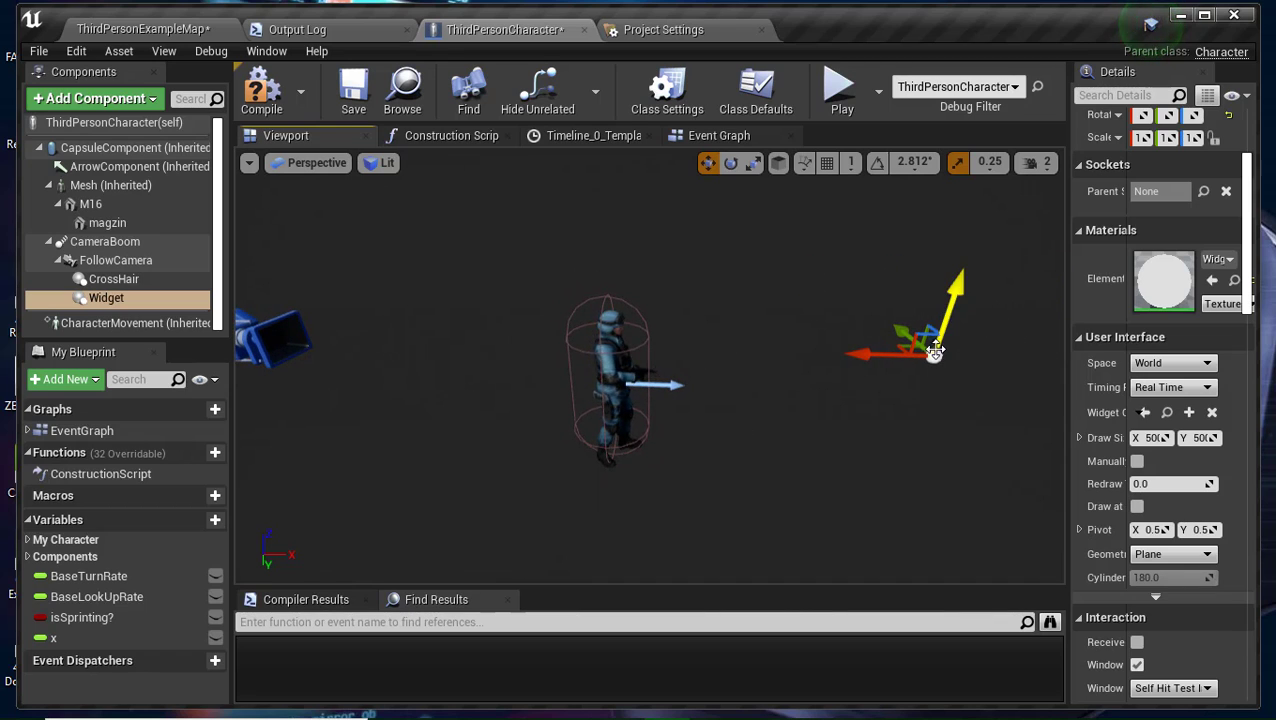
Delete the Widget component, leaving CrossHair under FollowCamera, and compile the blueprint.
left_click(118, 300)
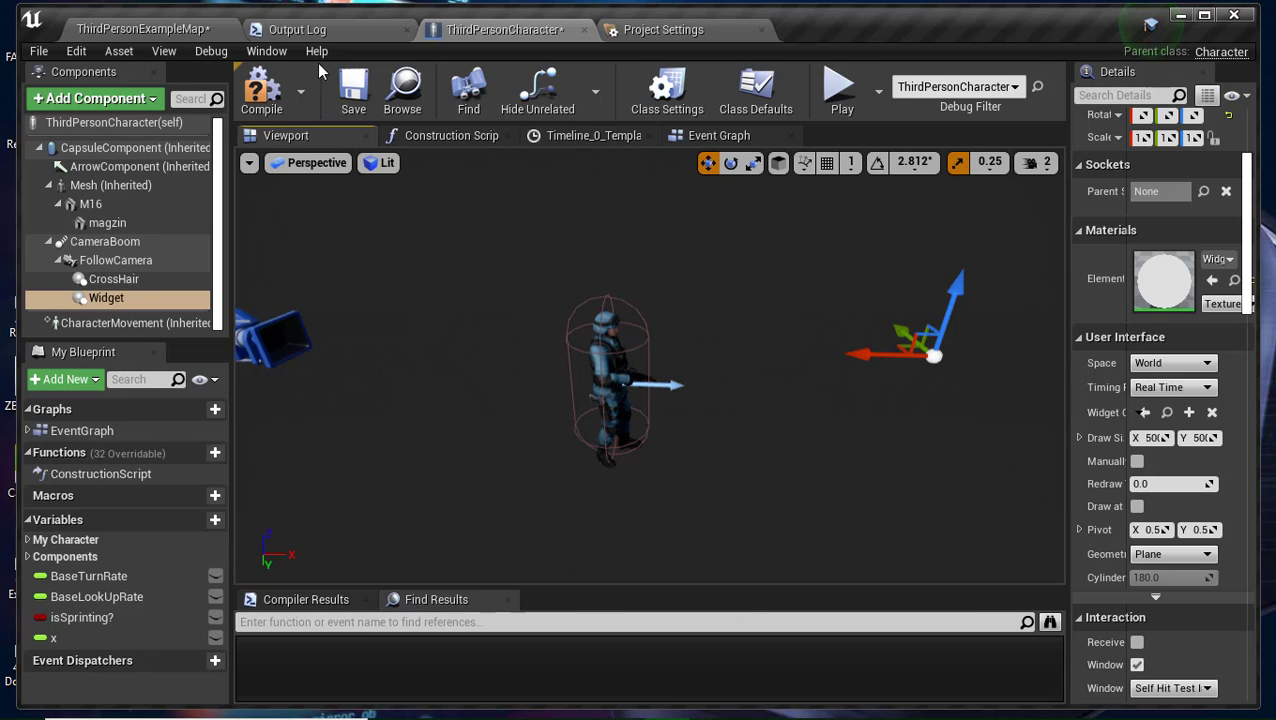
key("Delete")
left_click(138, 284)
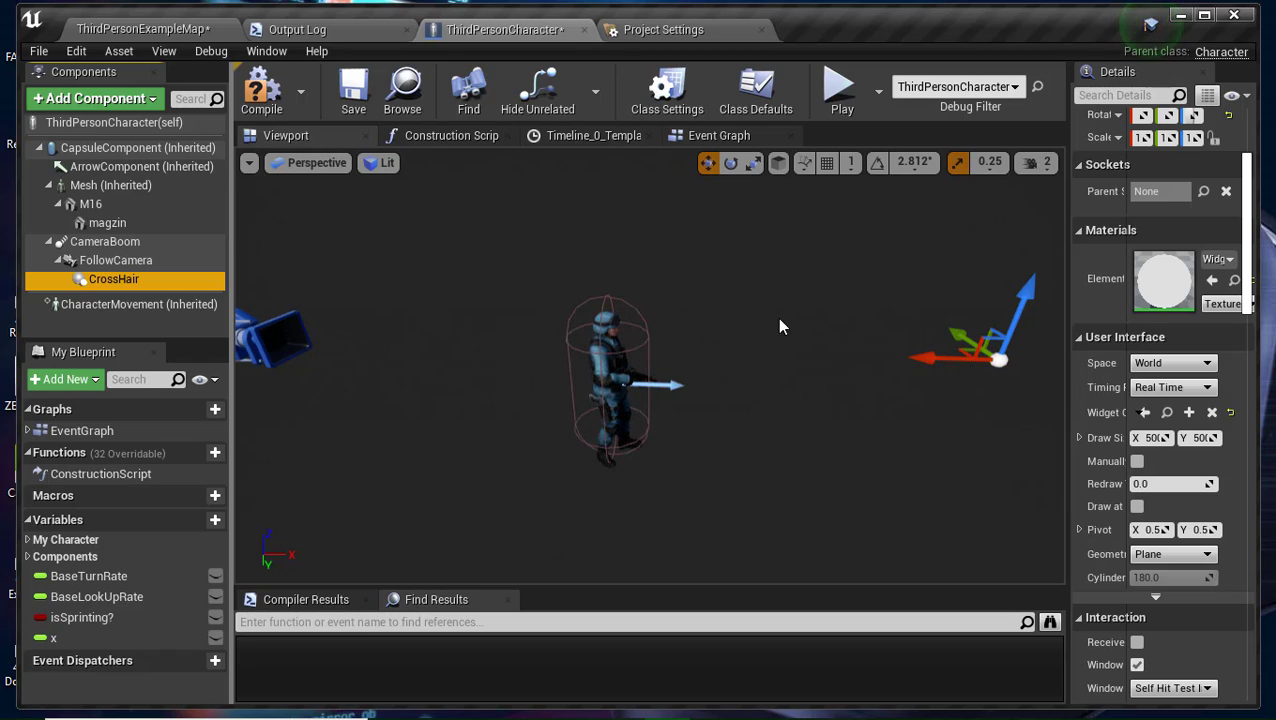
left_click(265, 88)
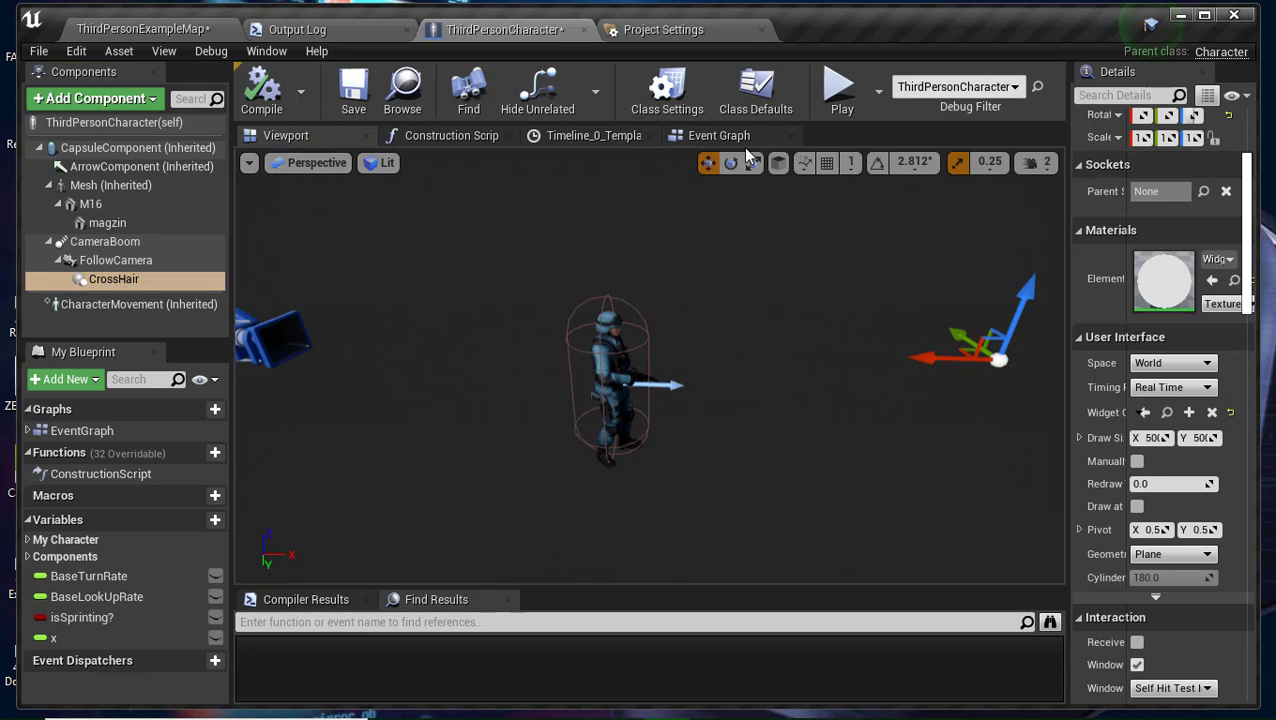
left_click(738, 139)
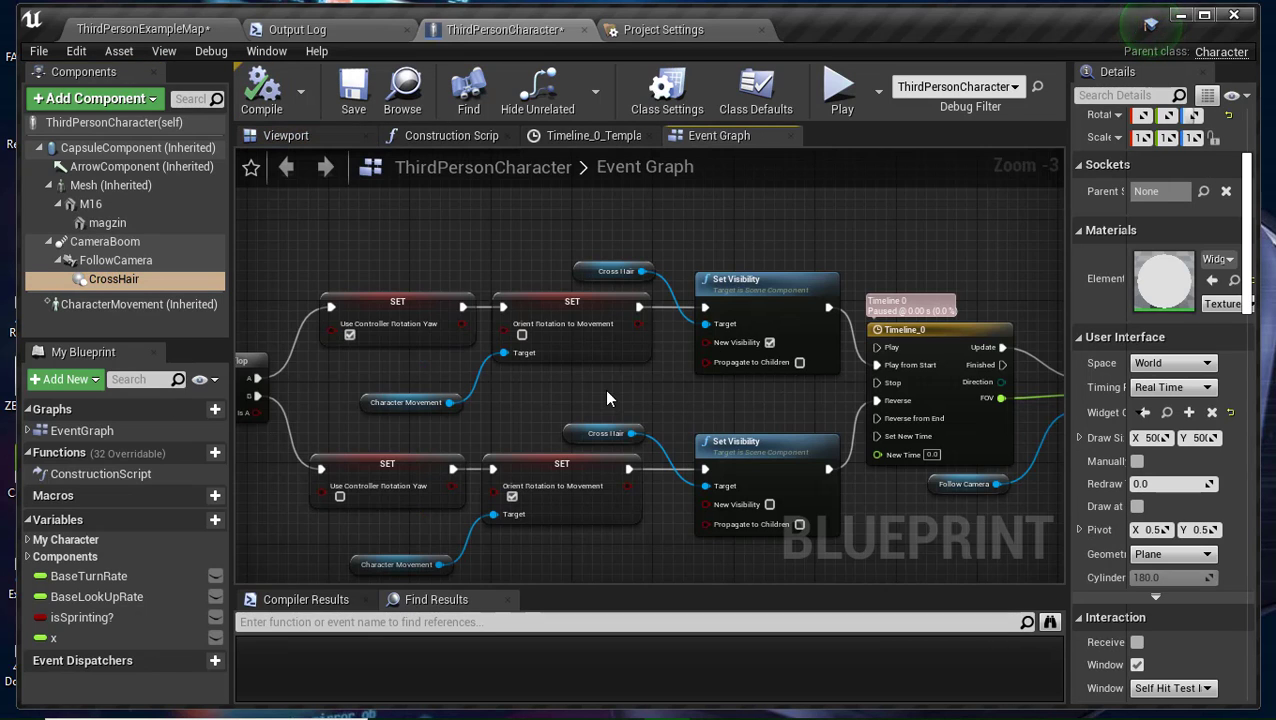
scroll(623, 385, "up", 1)
scroll(623, 385, "up", 2)
scroll(625, 385, "down", 4)
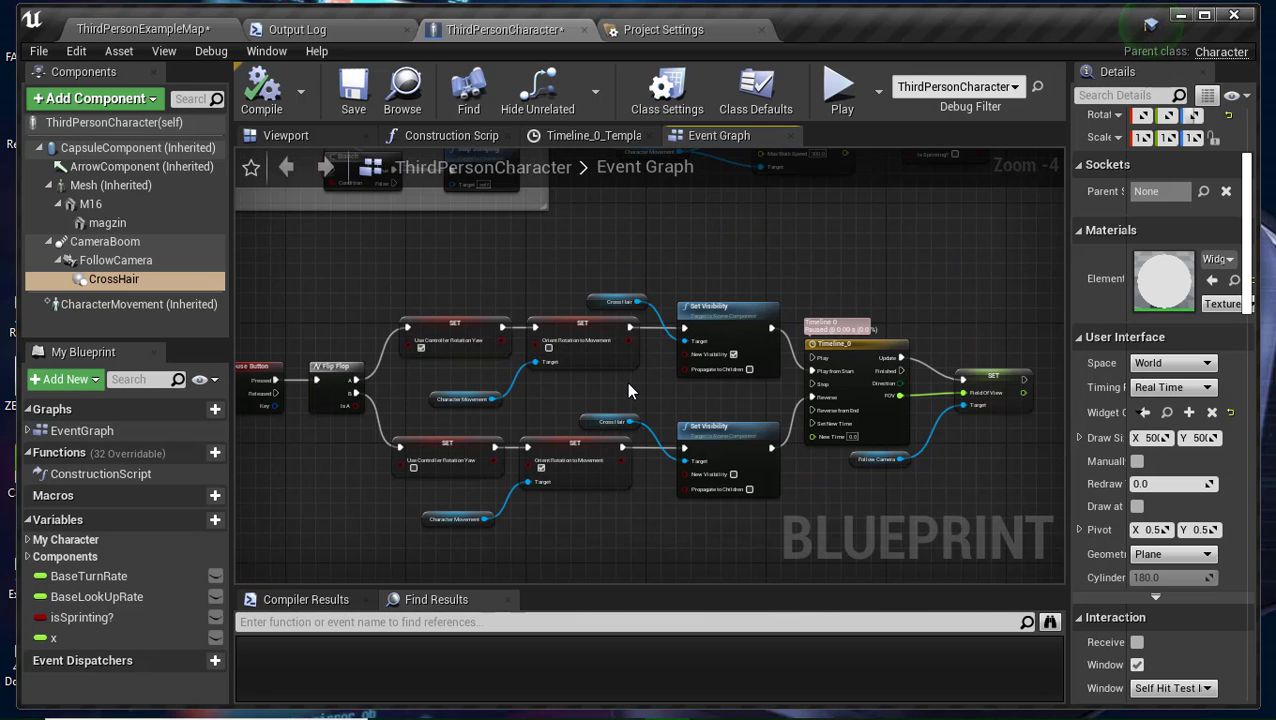
scroll(626, 382, "up", 3)
right_click_drag(380, 395, 781, 399)
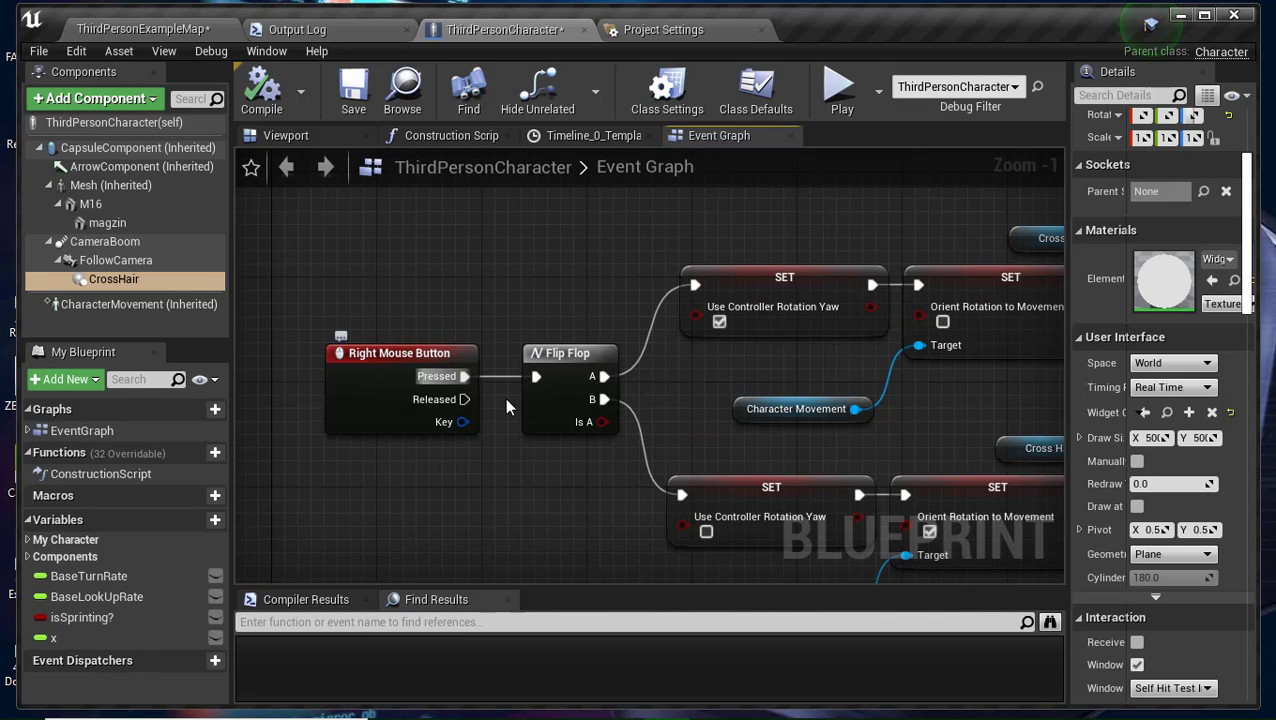
left_click(557, 377)
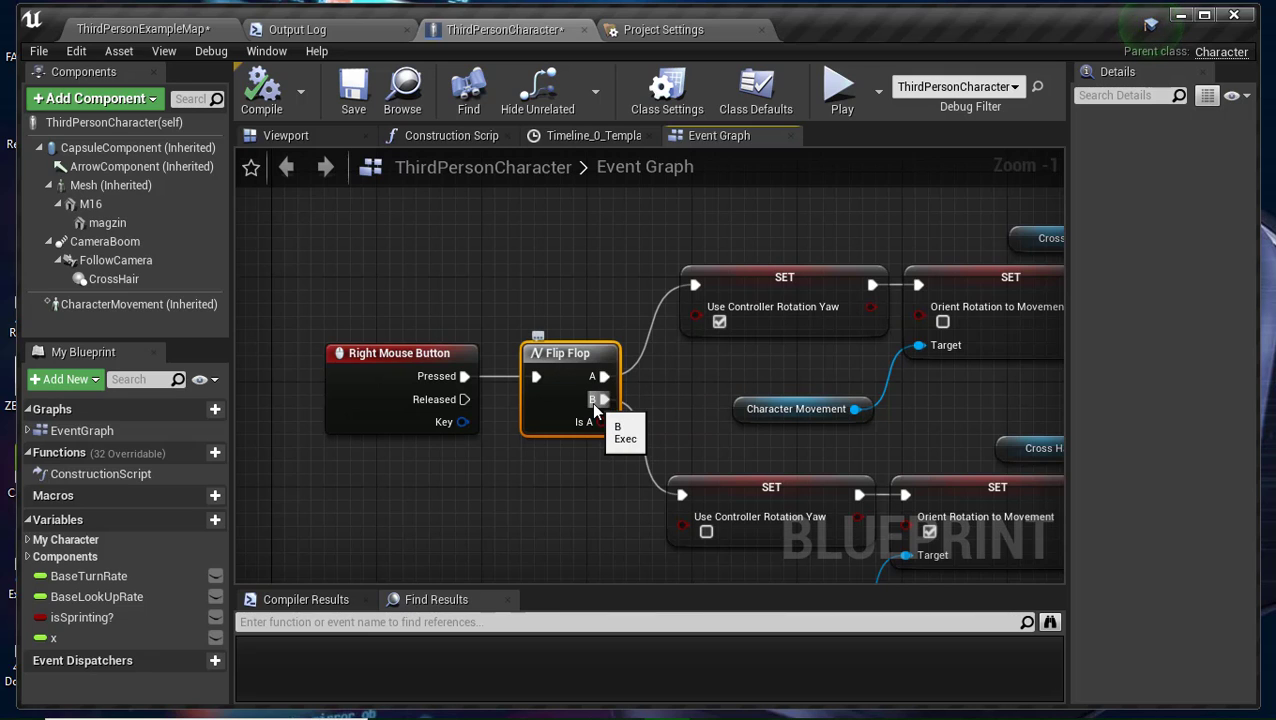
right_click_drag(874, 455, 657, 417)
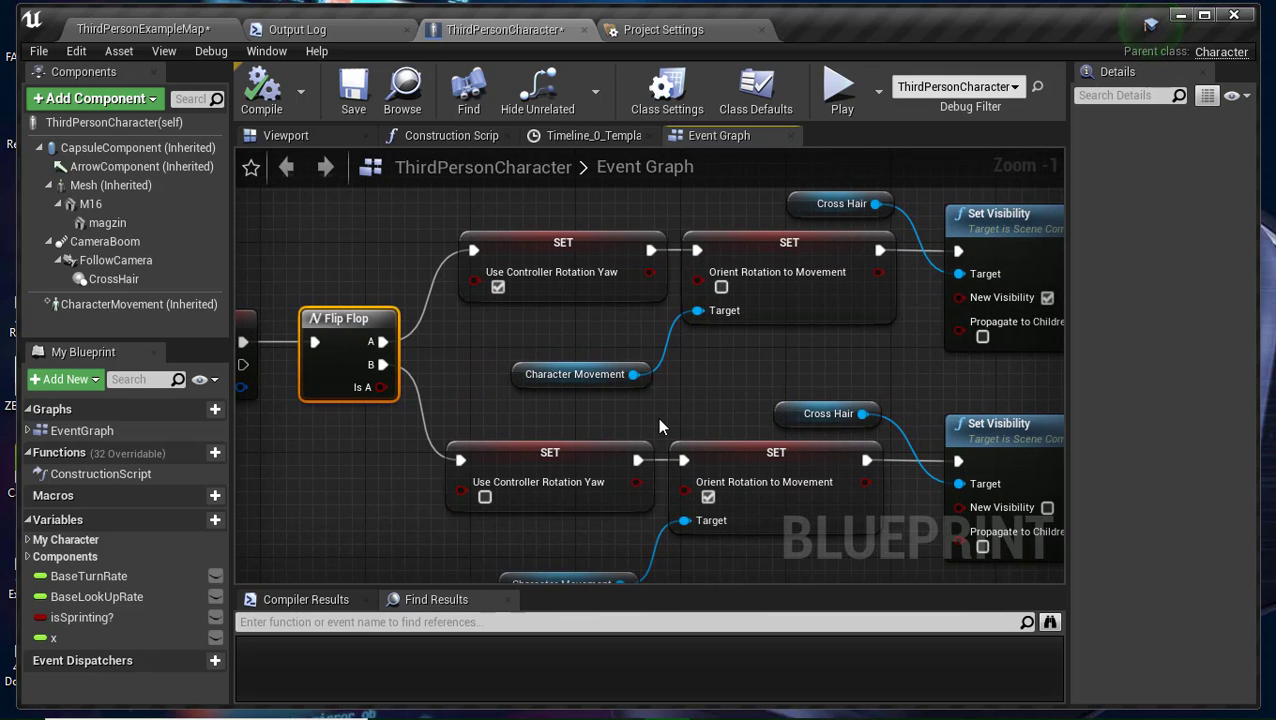
right_click_drag(445, 367, 328, 356)
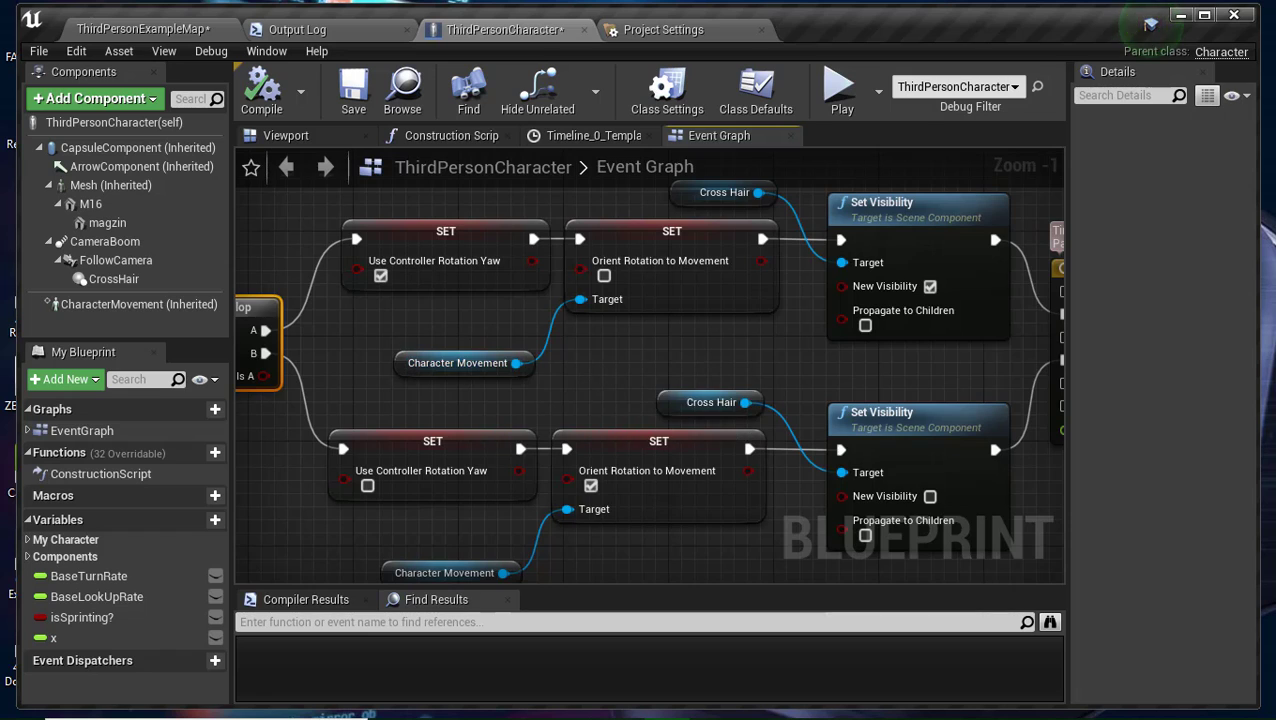
right_click_drag(479, 369, 365, 305)
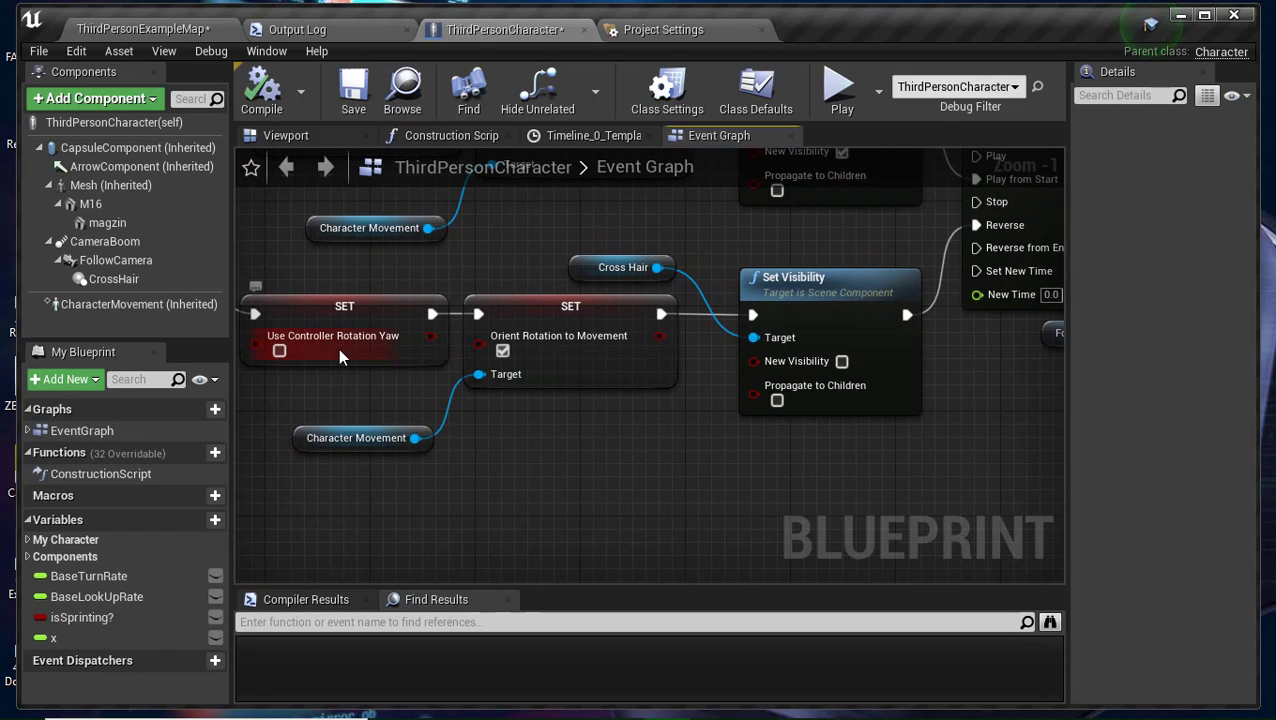
right_click_drag(342, 375, 470, 413)
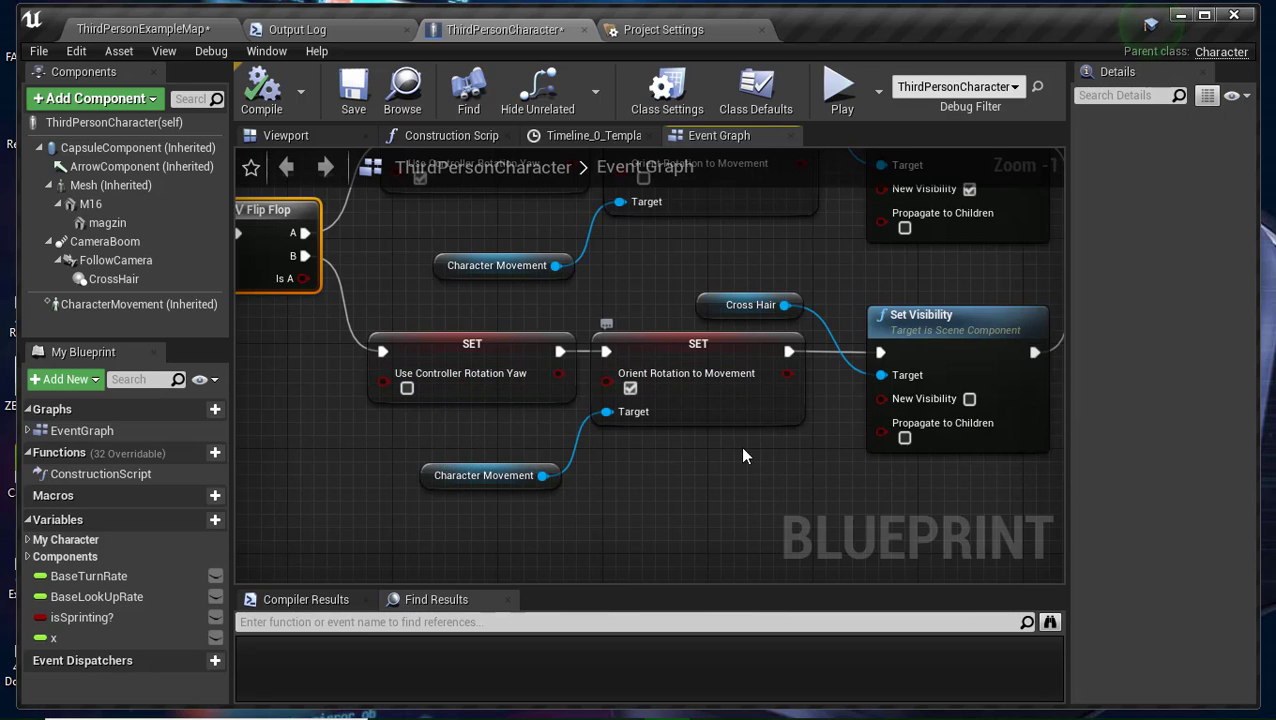
right_click_drag(762, 443, 470, 560)
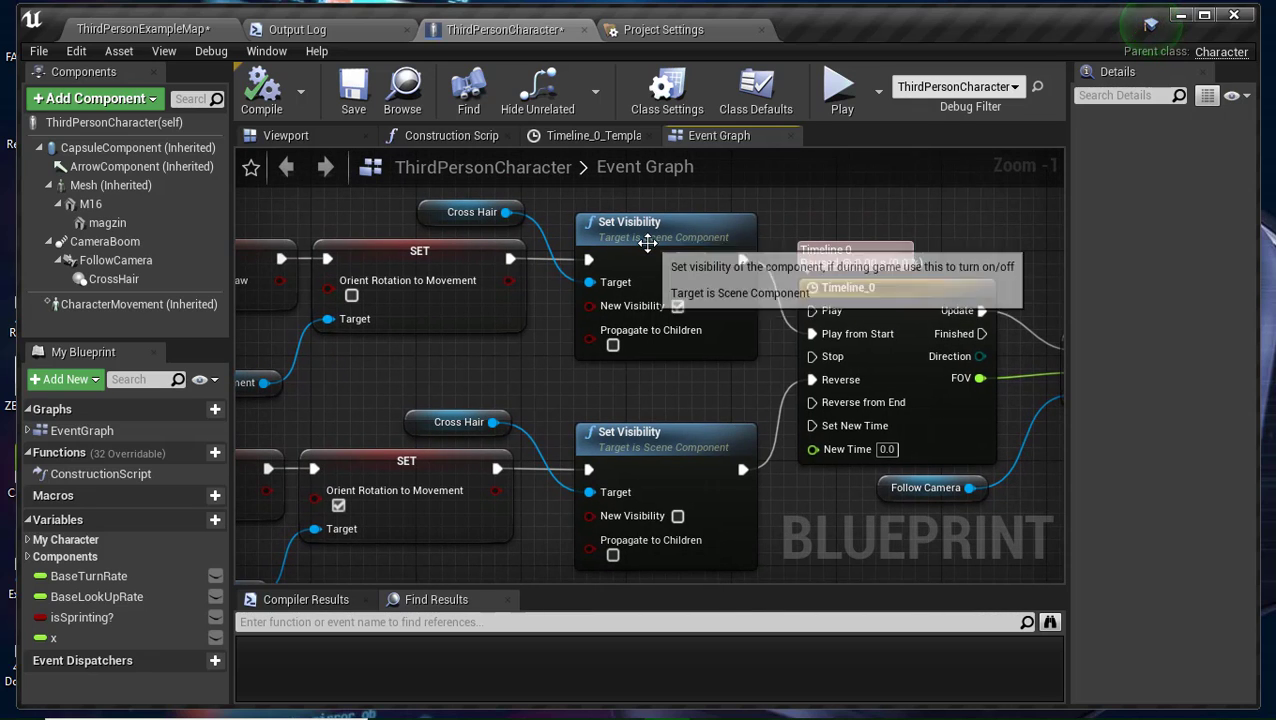
left_click(592, 224)
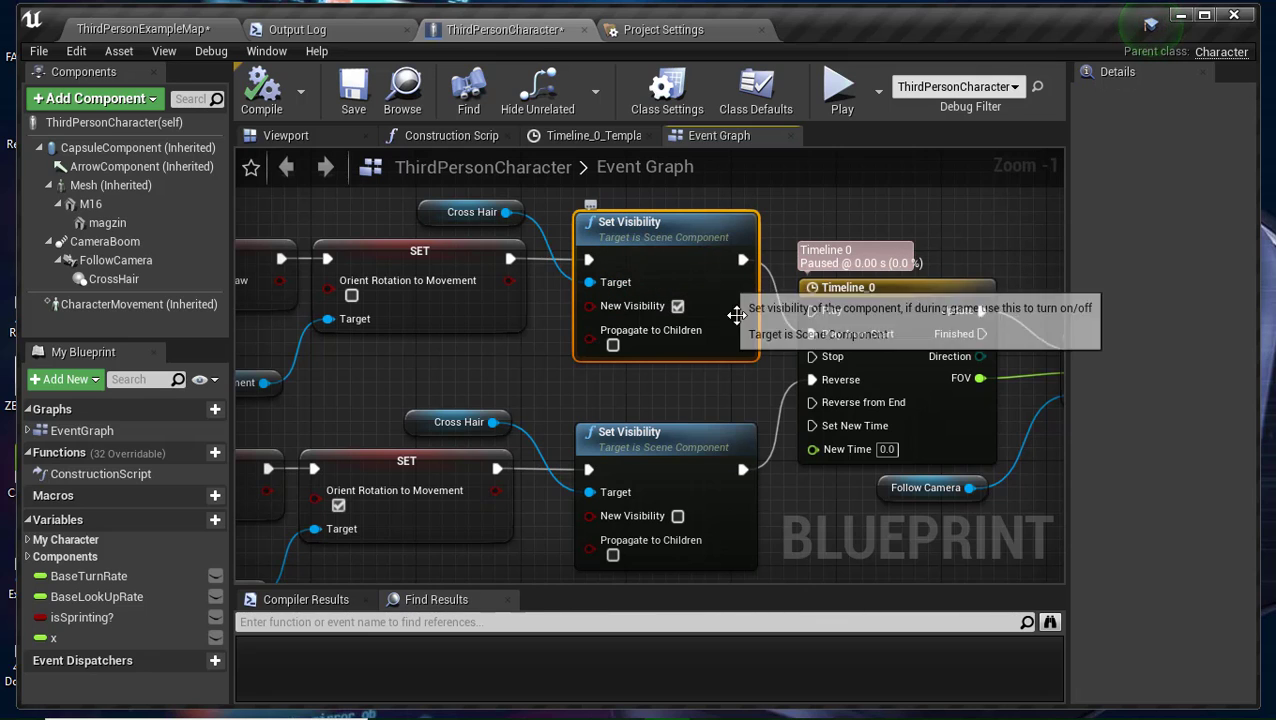
left_click(676, 471)
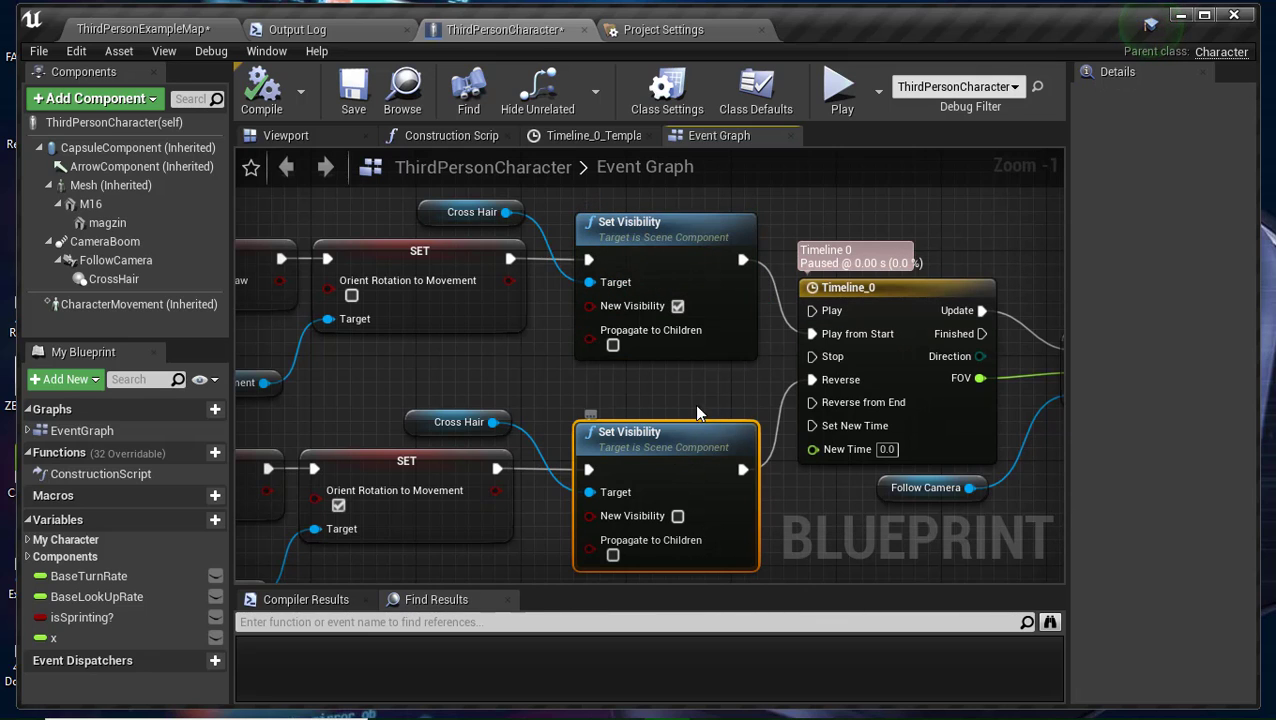
right_click_drag(673, 390, 842, 404)
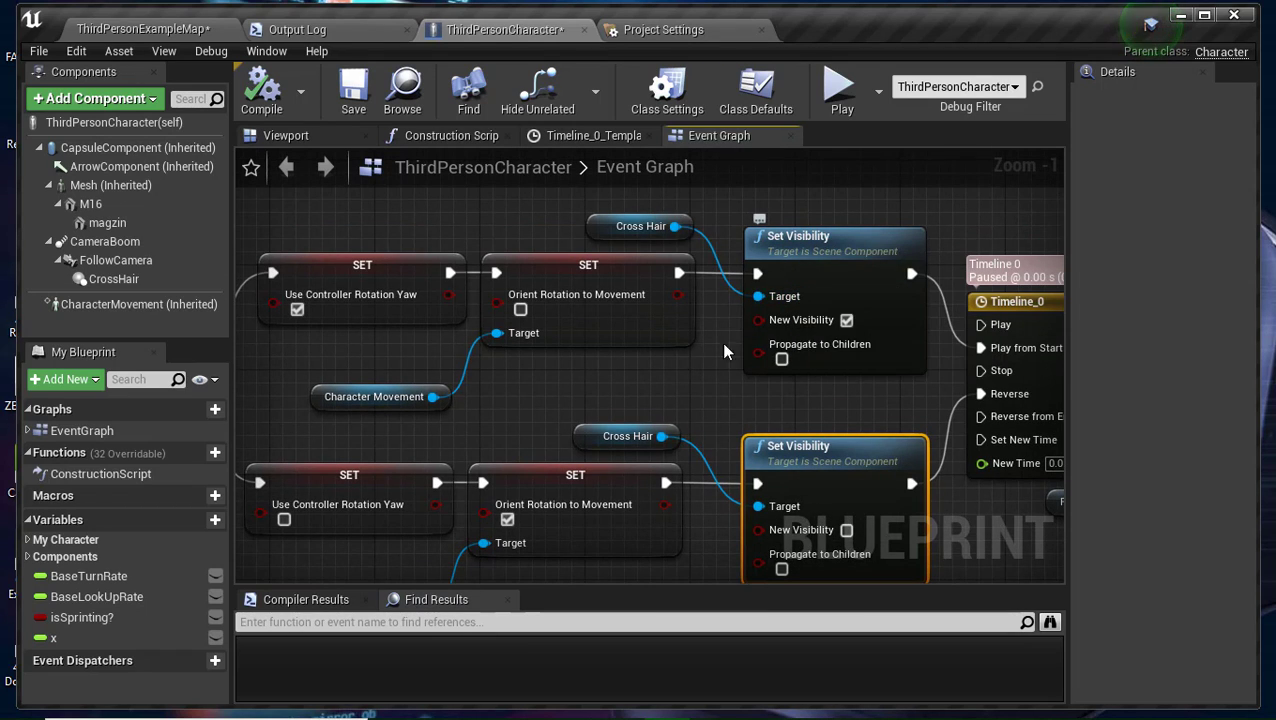
right_click_drag(336, 384, 602, 373)
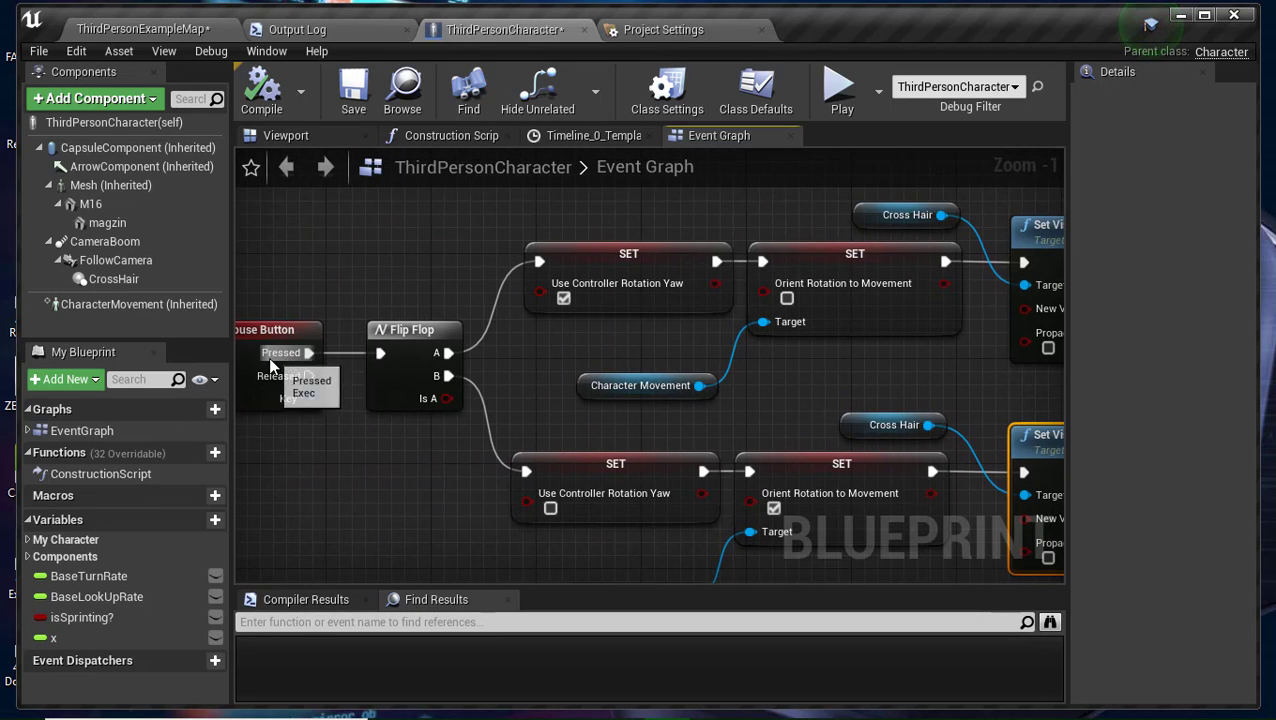
right_click_drag(342, 303, 426, 297)
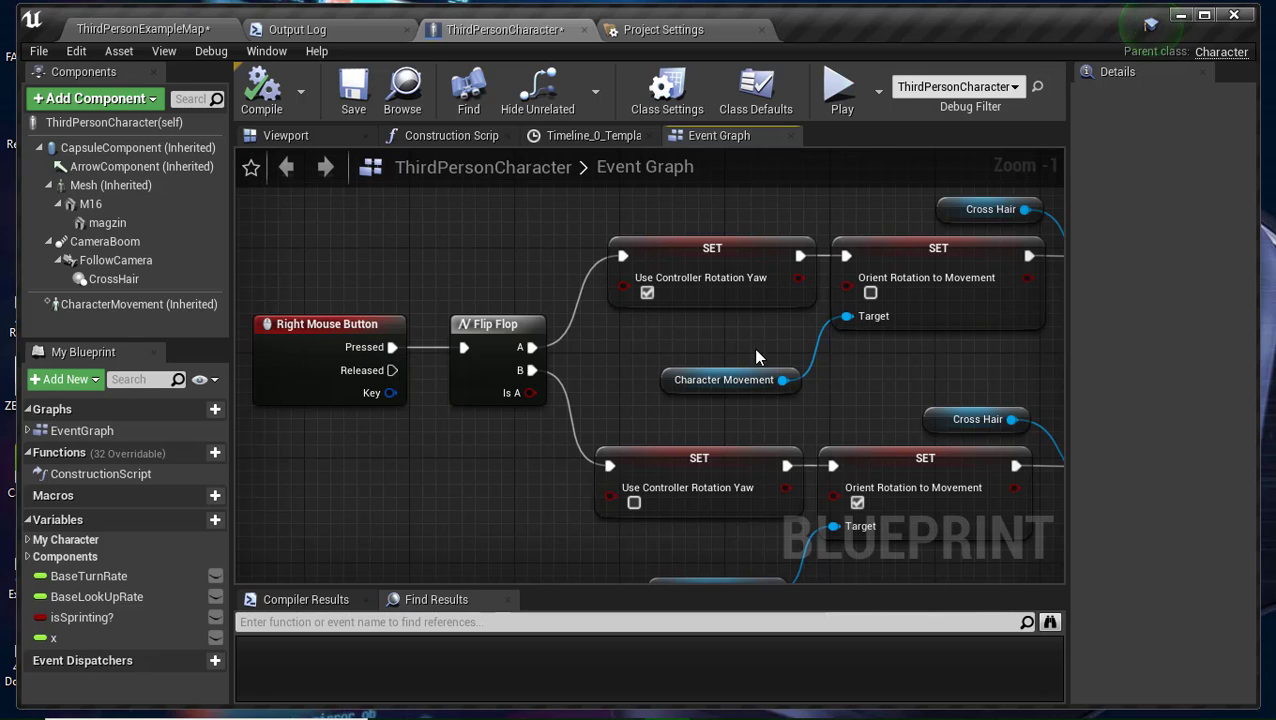
right_click_drag(762, 348, 316, 372)
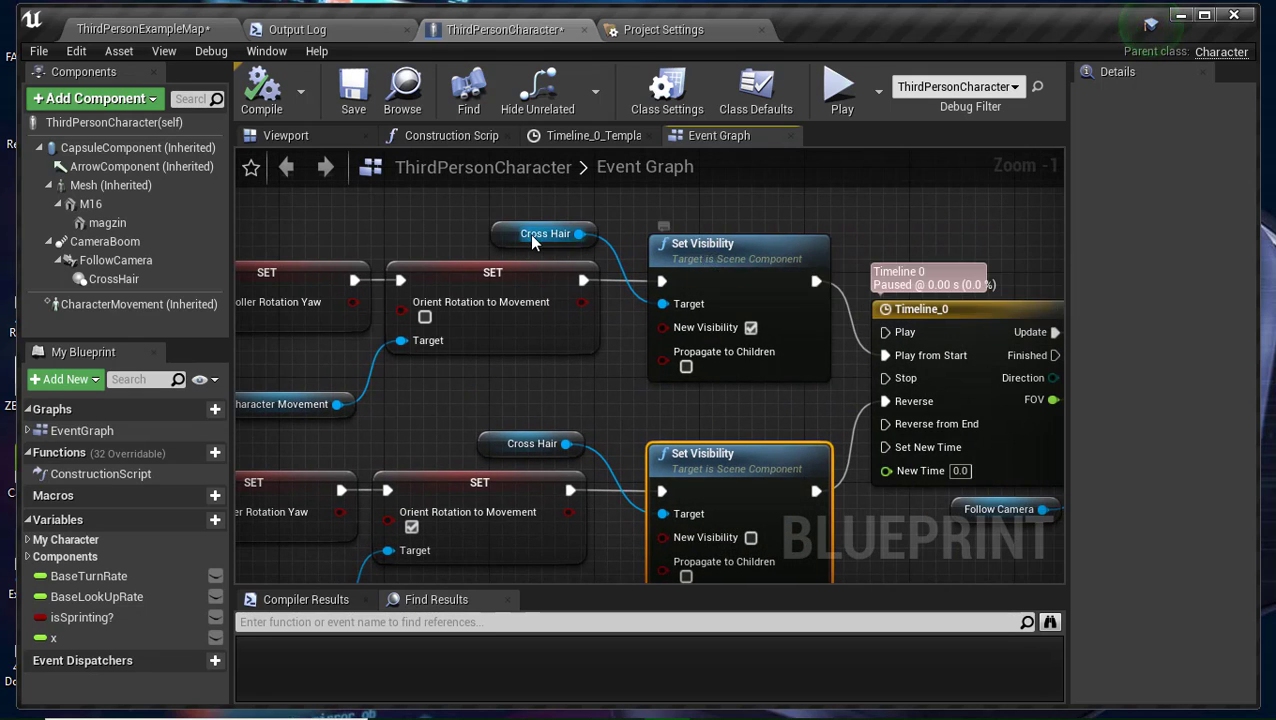
left_click_drag(113, 289, 381, 212)
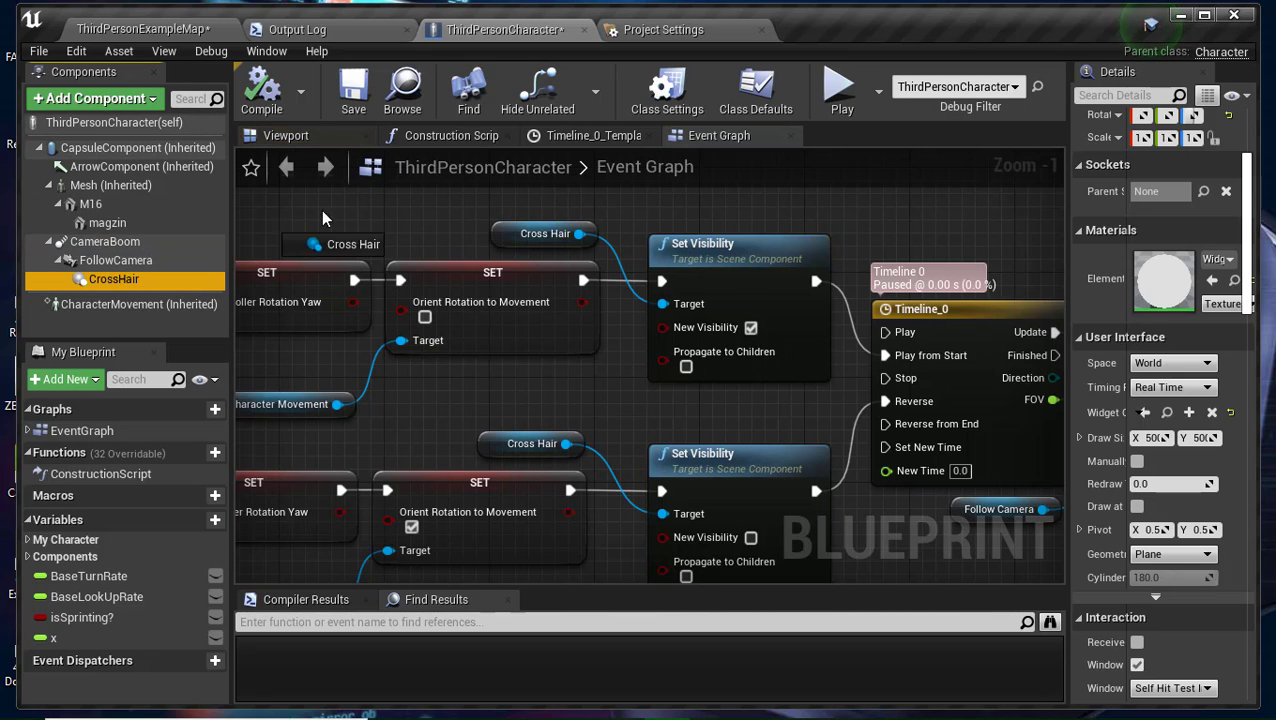
left_click_drag(474, 220, 577, 290)
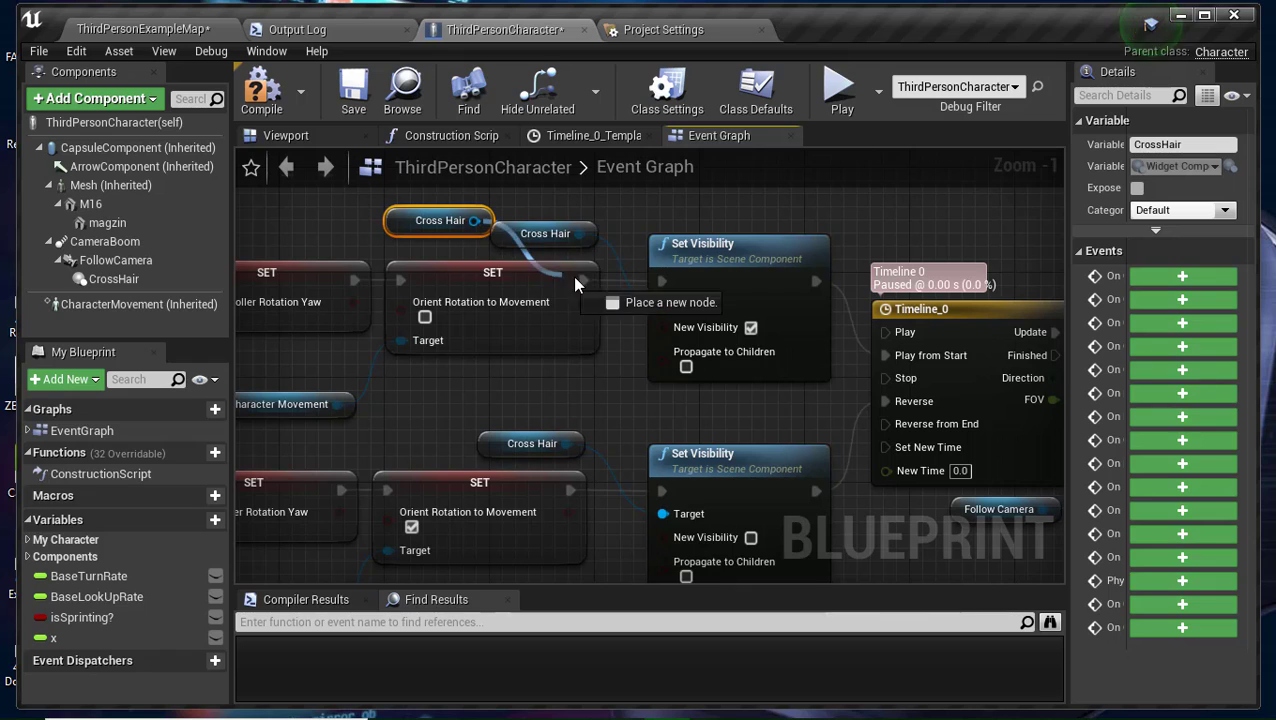
left_click_drag(577, 290, 527, 203)
left_click(400, 222)
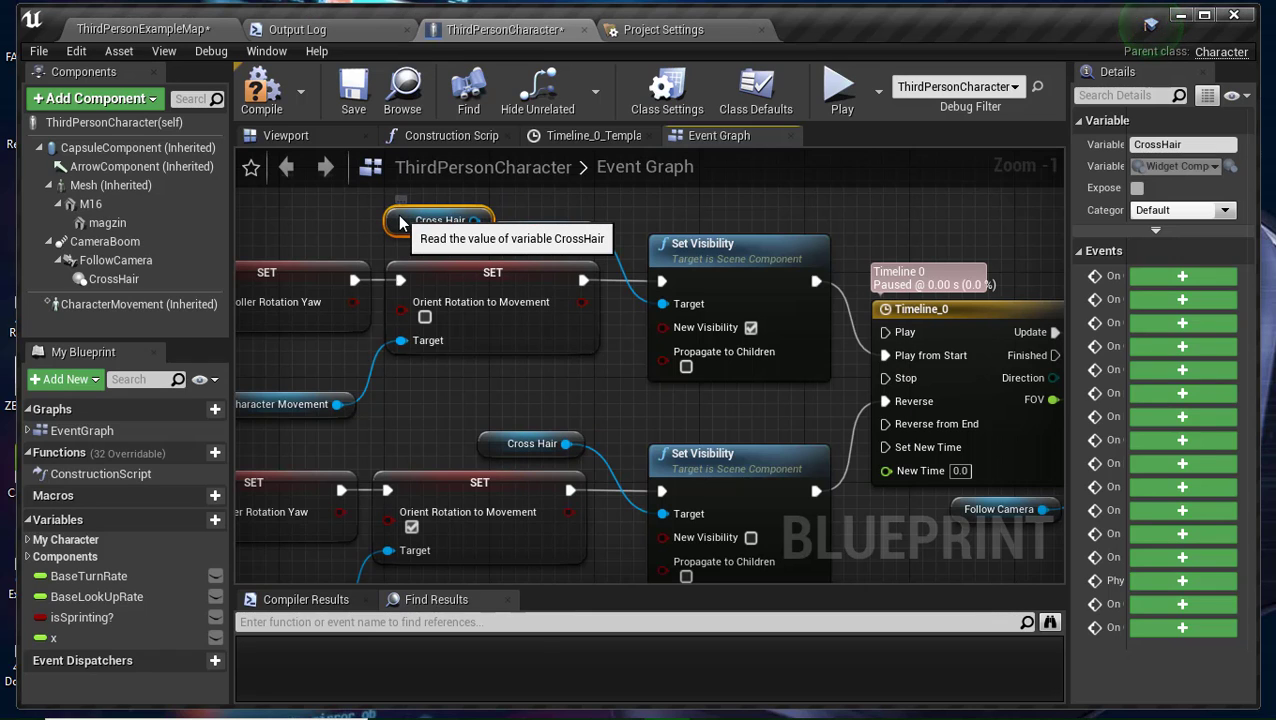
left_click(398, 214)
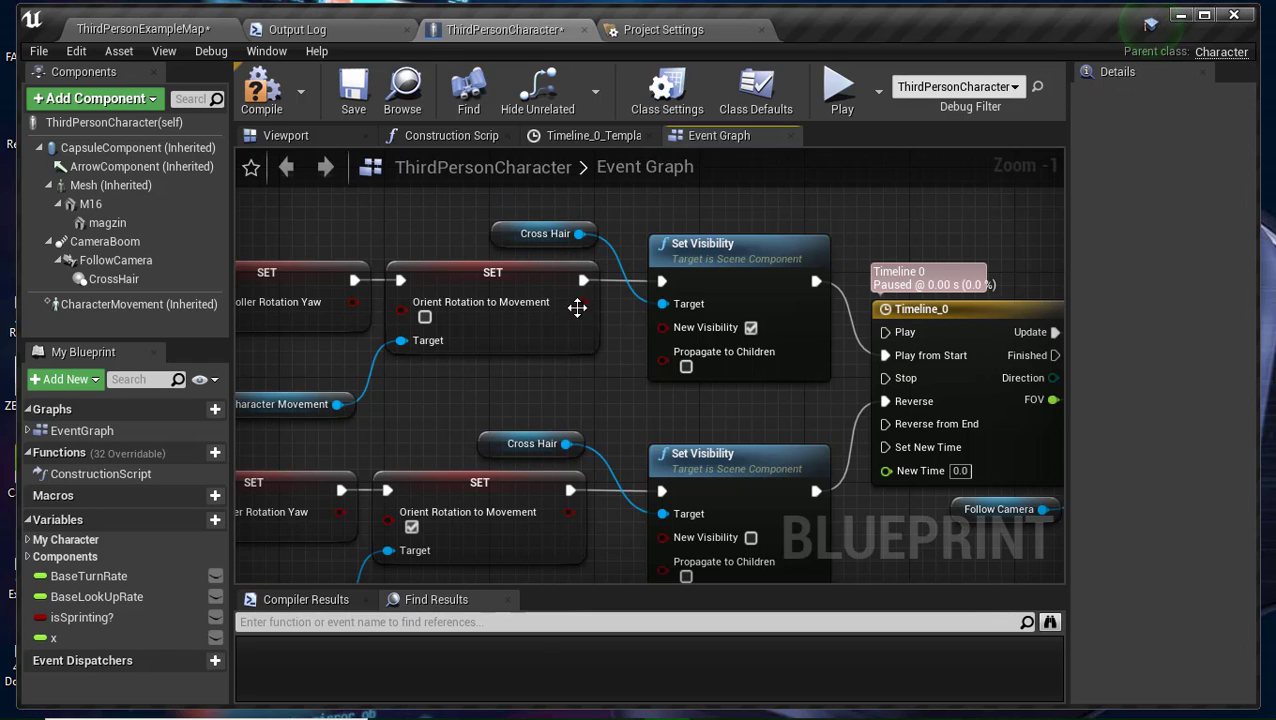
mouse_move(752, 433)
right_mouse_down()
mouse_move(647, 386)
mouse_move(564, 411)
right_mouse_up()
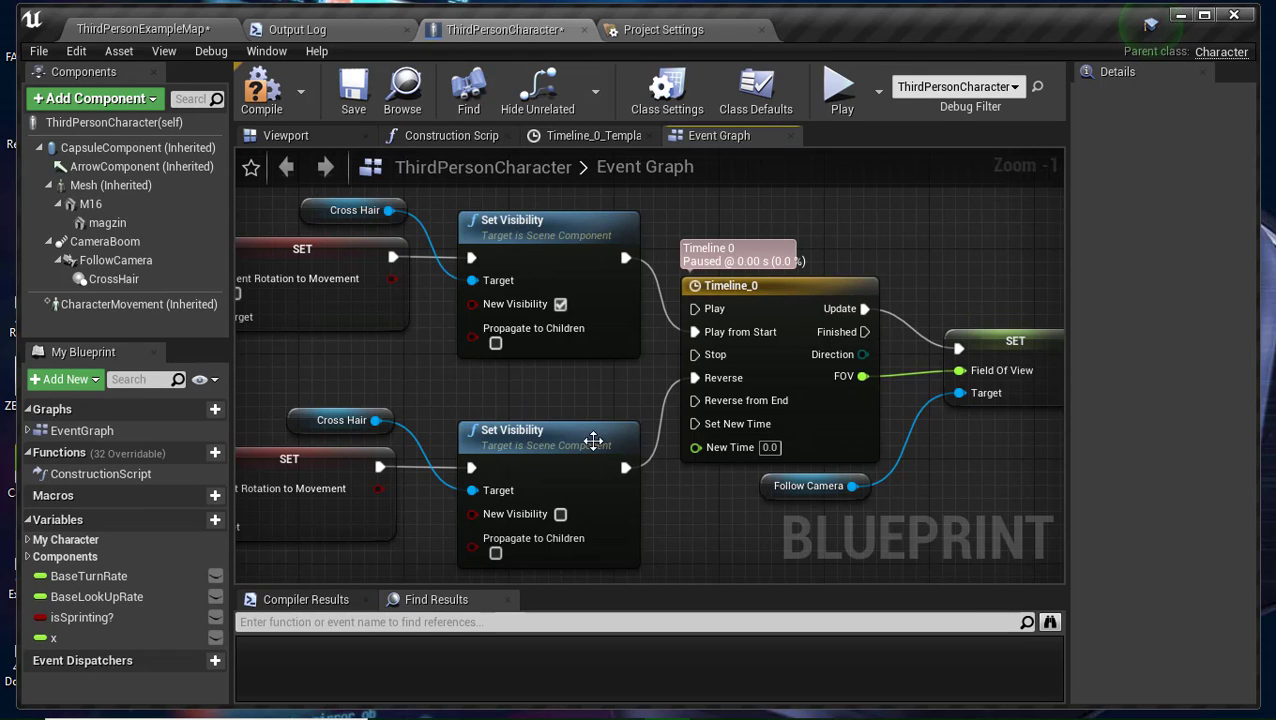
right_click_drag(862, 505, 686, 511)
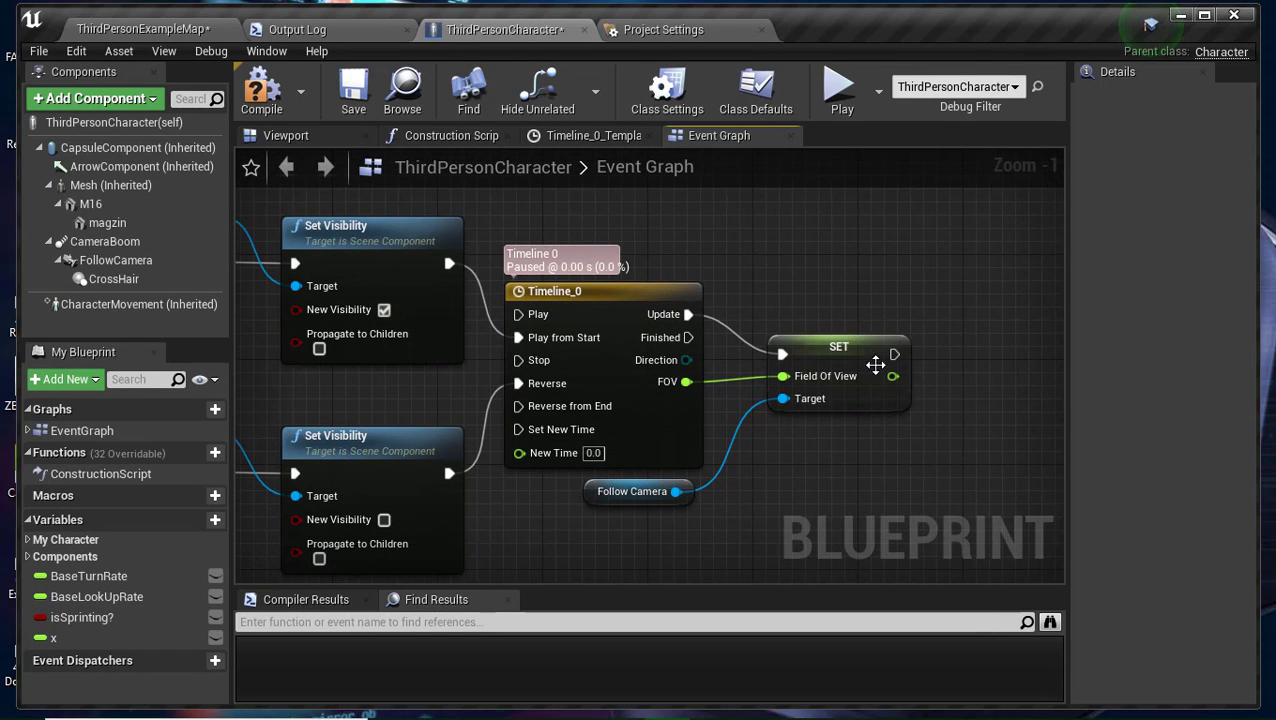
Open the Timeline_0 curve and check the starting keyframe's interpolation and the 0.20 length.
left_click(579, 142)
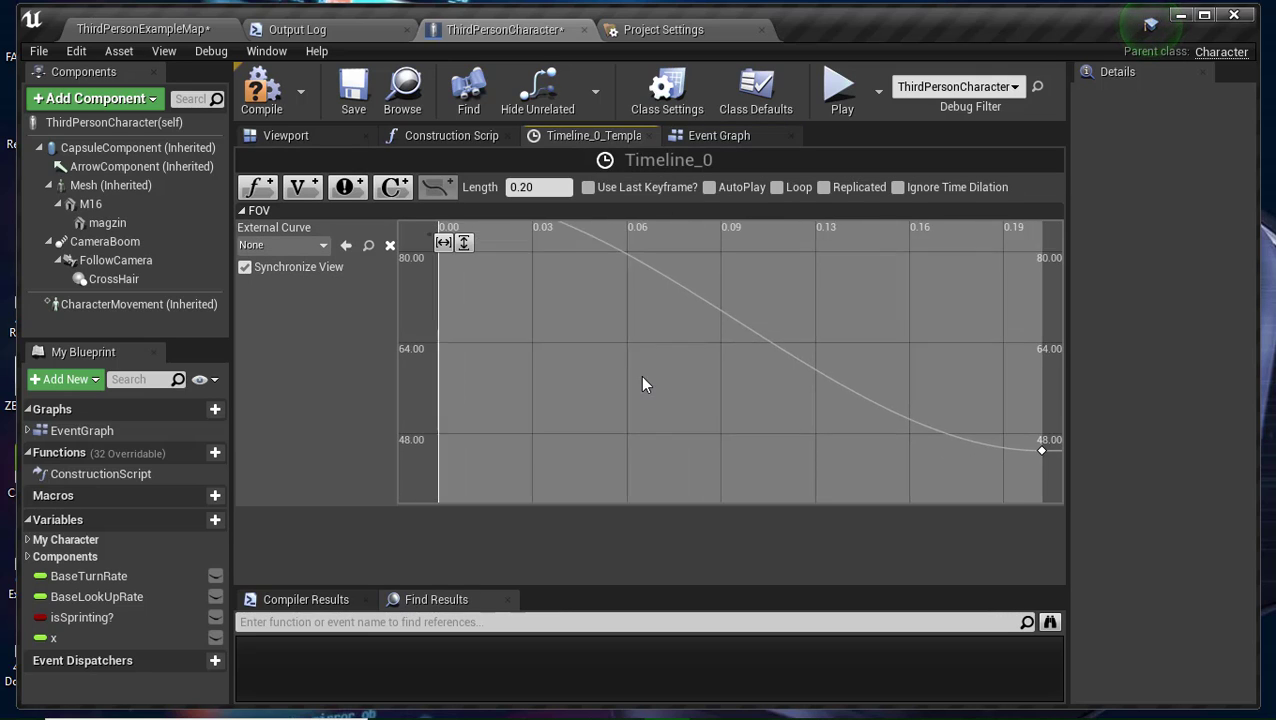
right_click_drag(643, 384, 686, 413)
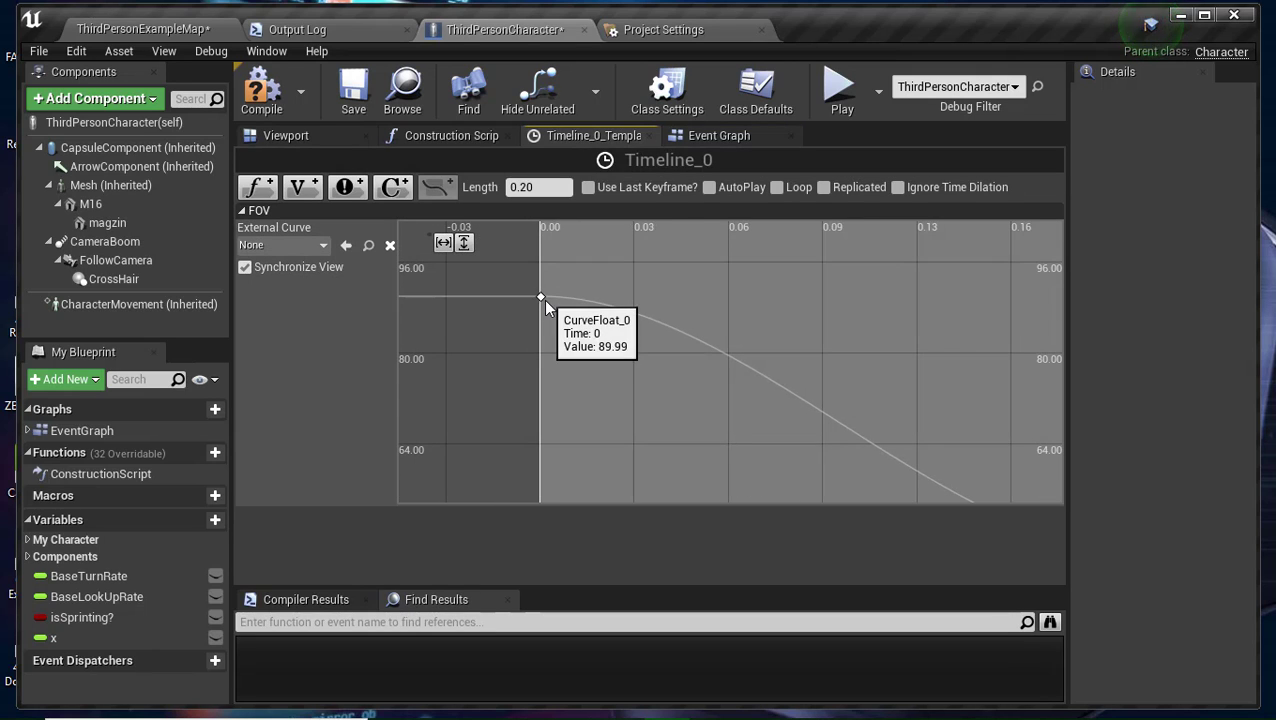
left_click(541, 298)
right_click(540, 304)
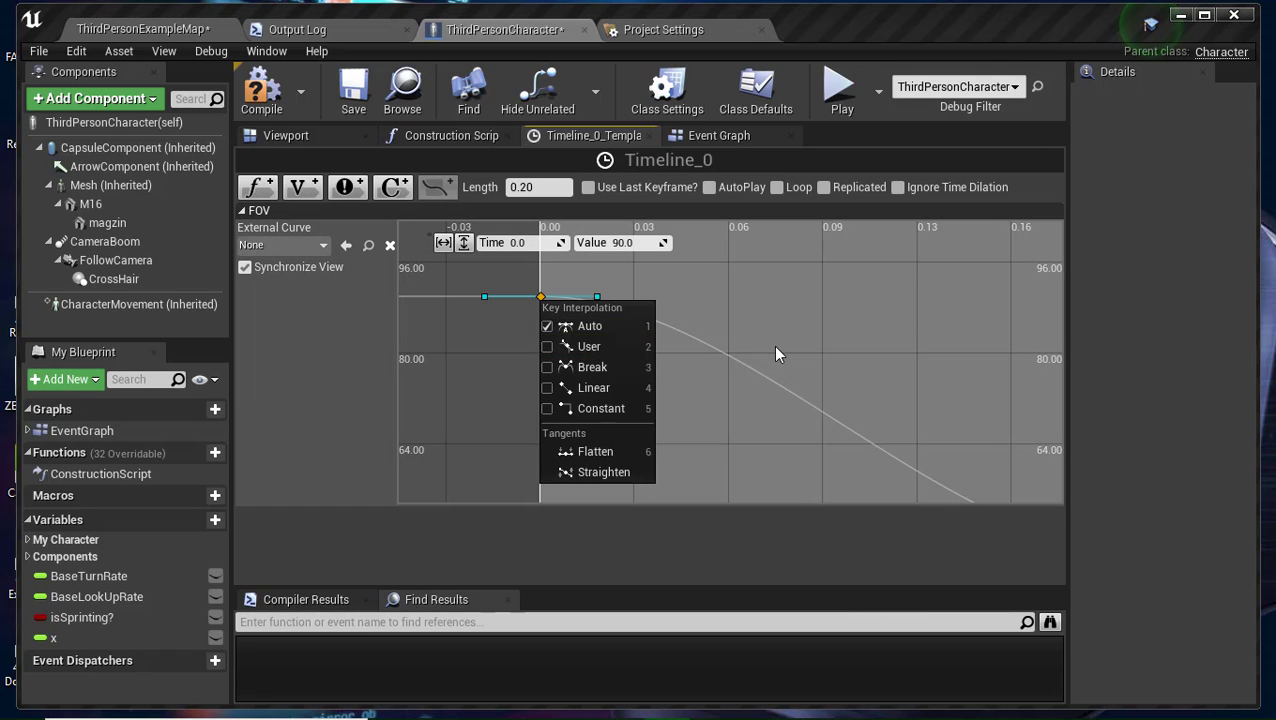
left_click(772, 347)
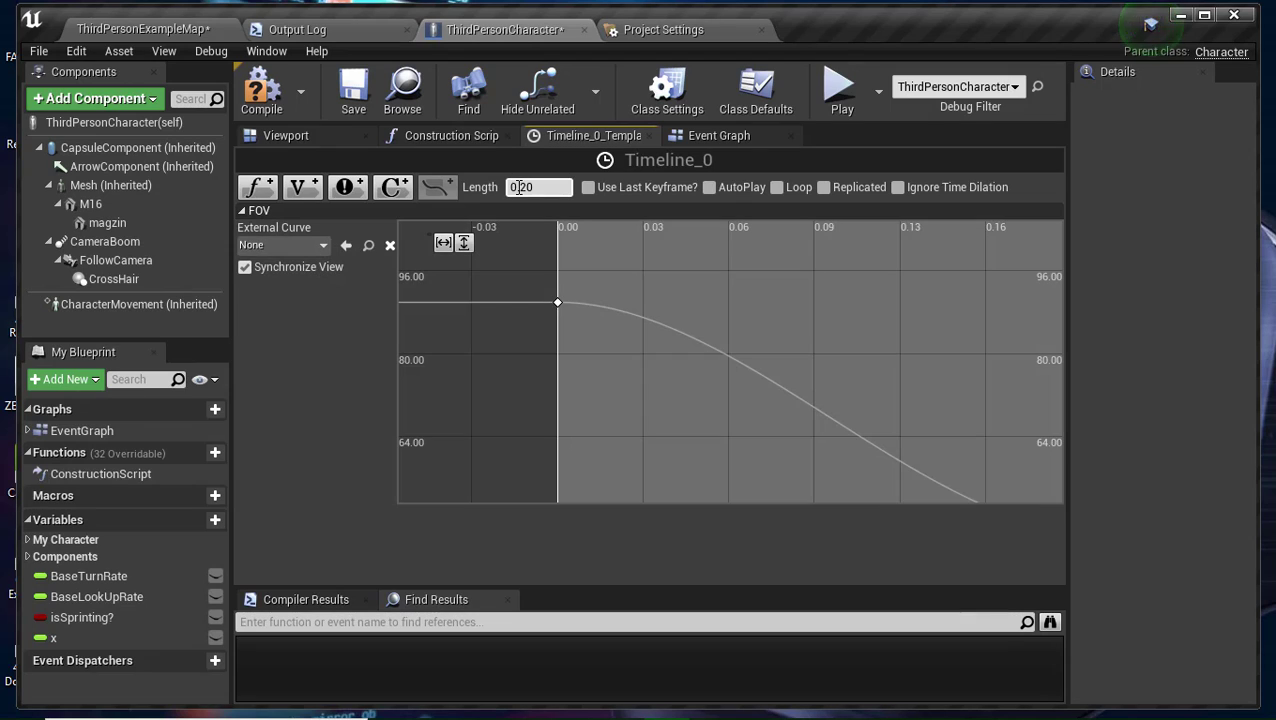
left_click(521, 187)
left_click(677, 317)
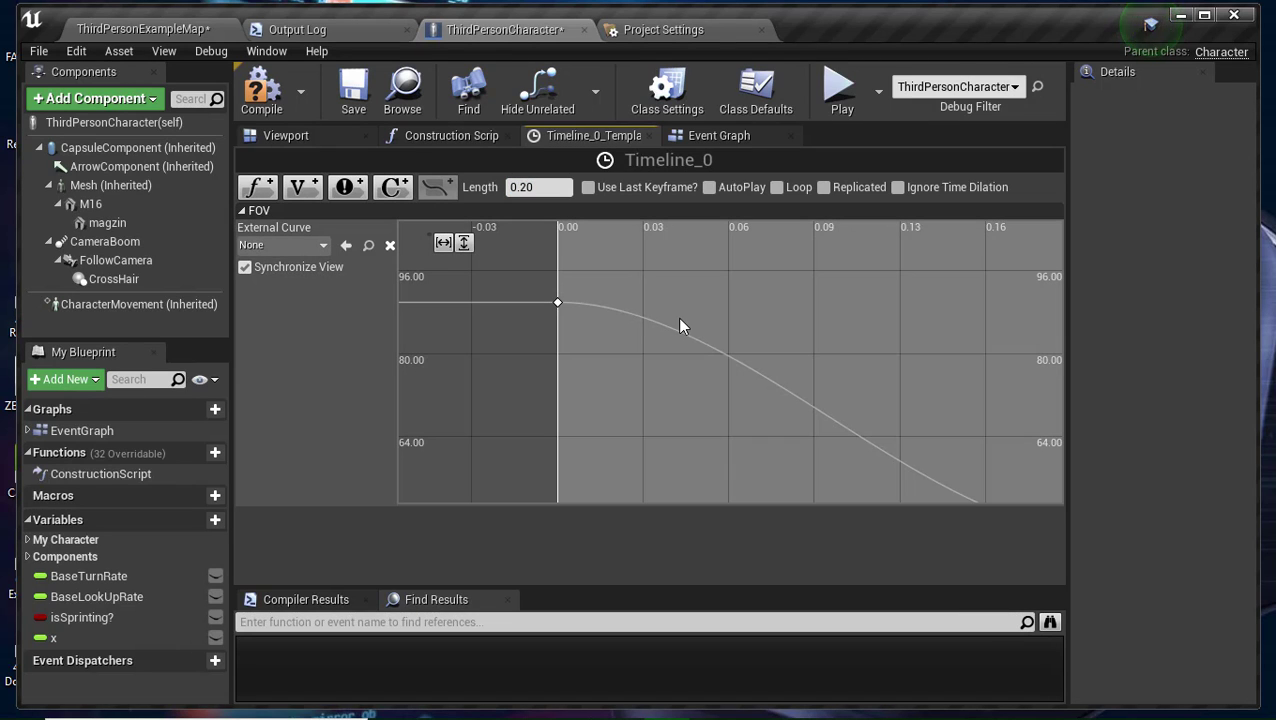
Pan to the end keyframe at 0.19 and compile the blueprint.
right_click_drag(673, 391, 549, 394)
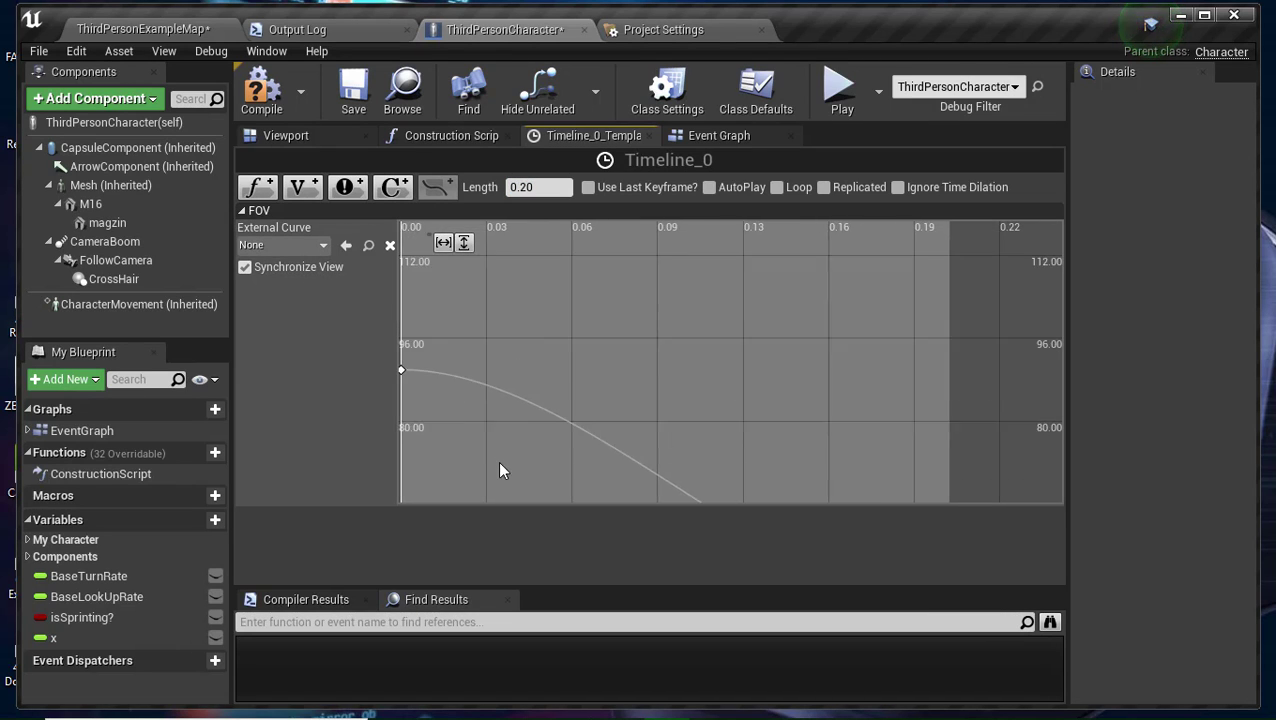
scroll(549, 394, "down", 1)
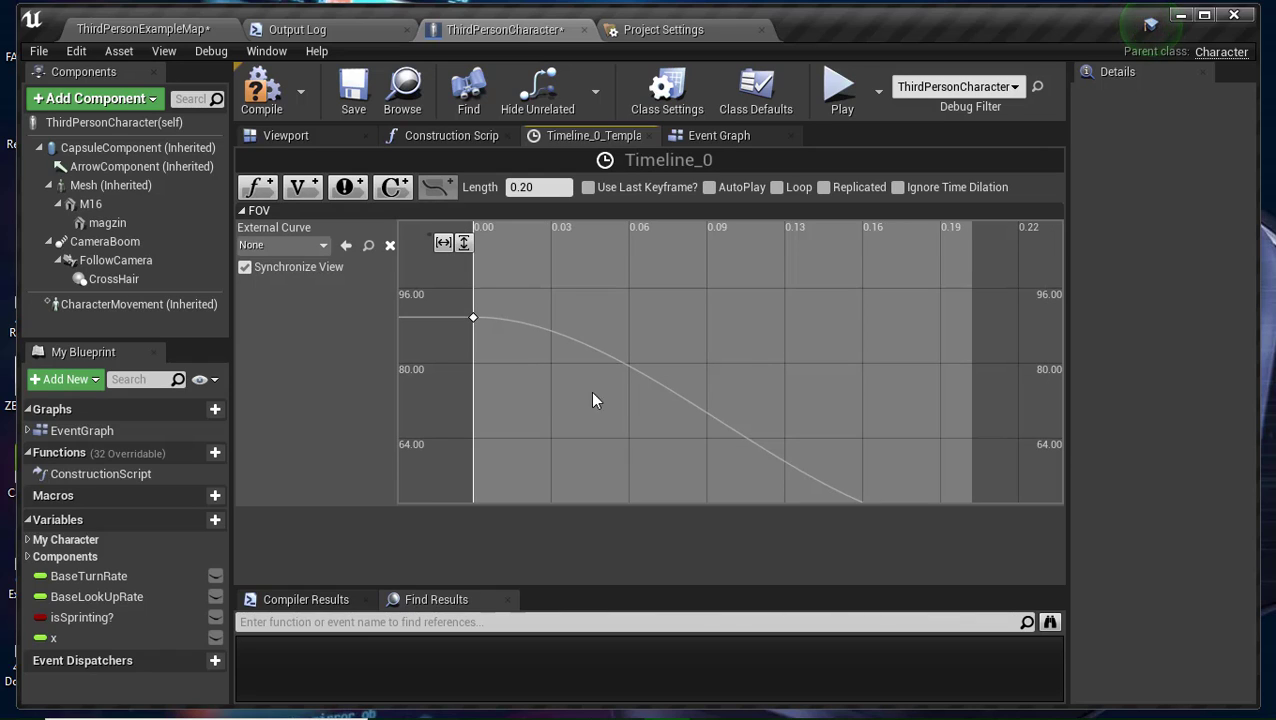
scroll(920, 330, "down", 1)
scroll(900, 410, "down", 1)
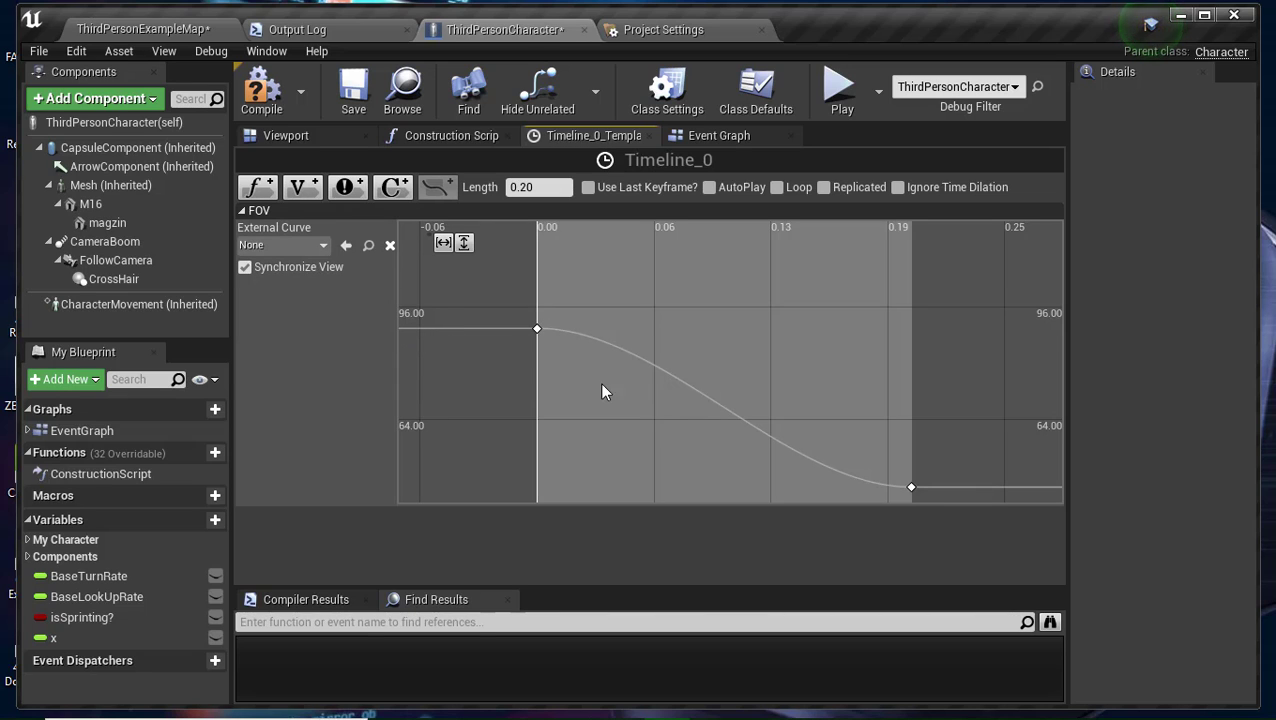
mouse_move(965, 445)
right_mouse_down()
mouse_move(928, 385)
mouse_move(908, 466)
mouse_move(878, 432)
right_mouse_up()
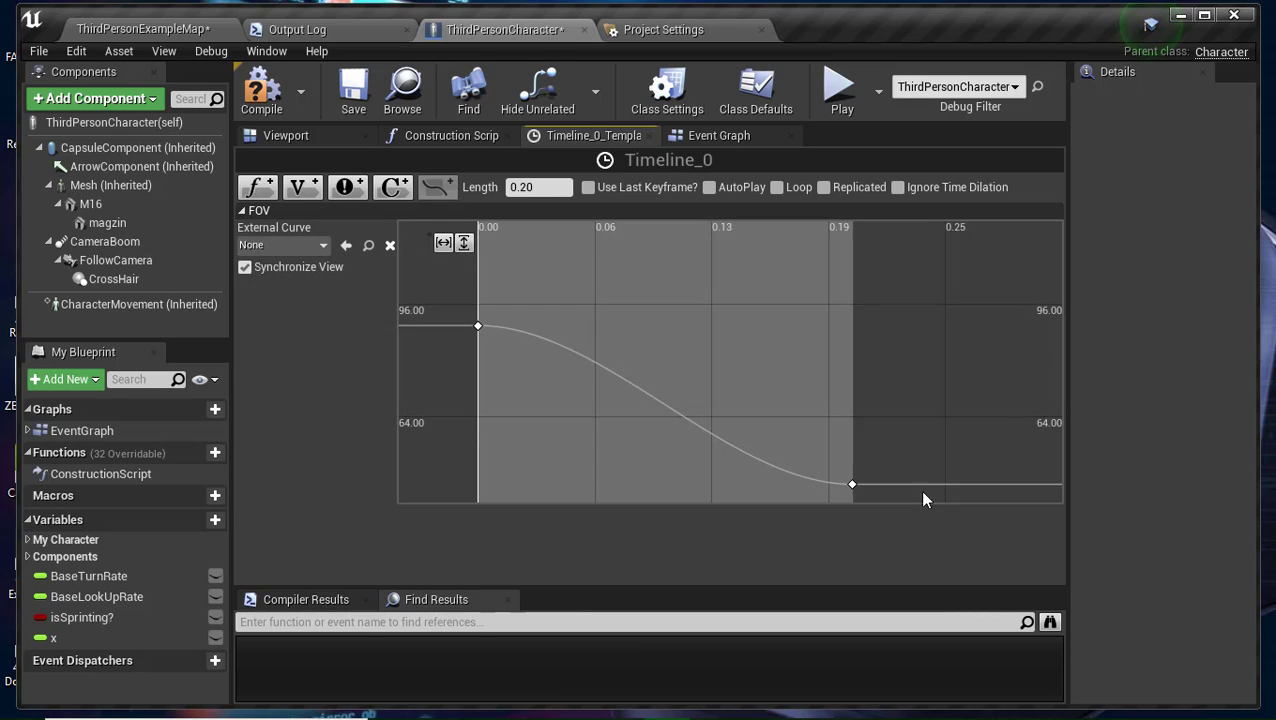
left_click(268, 105)
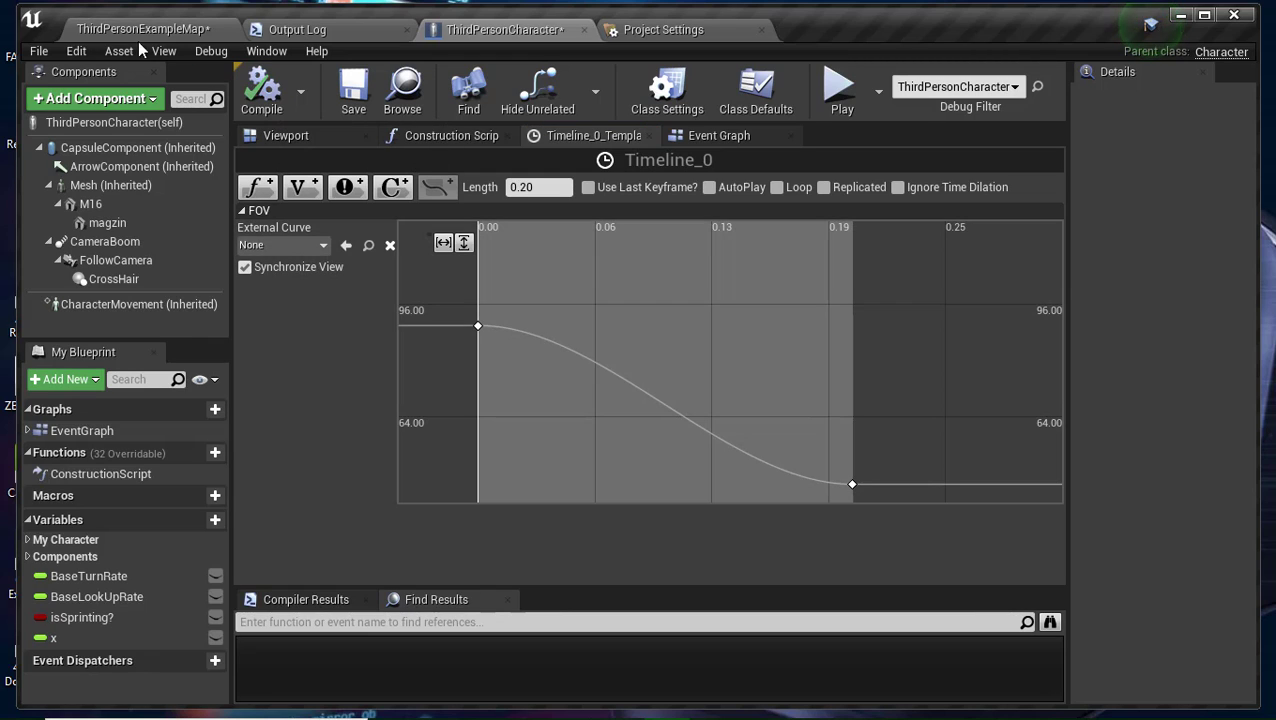
Name the Timeline node ZoomTimeLine in Details and open it in the timeline editor.
mouse_move(575, 705)
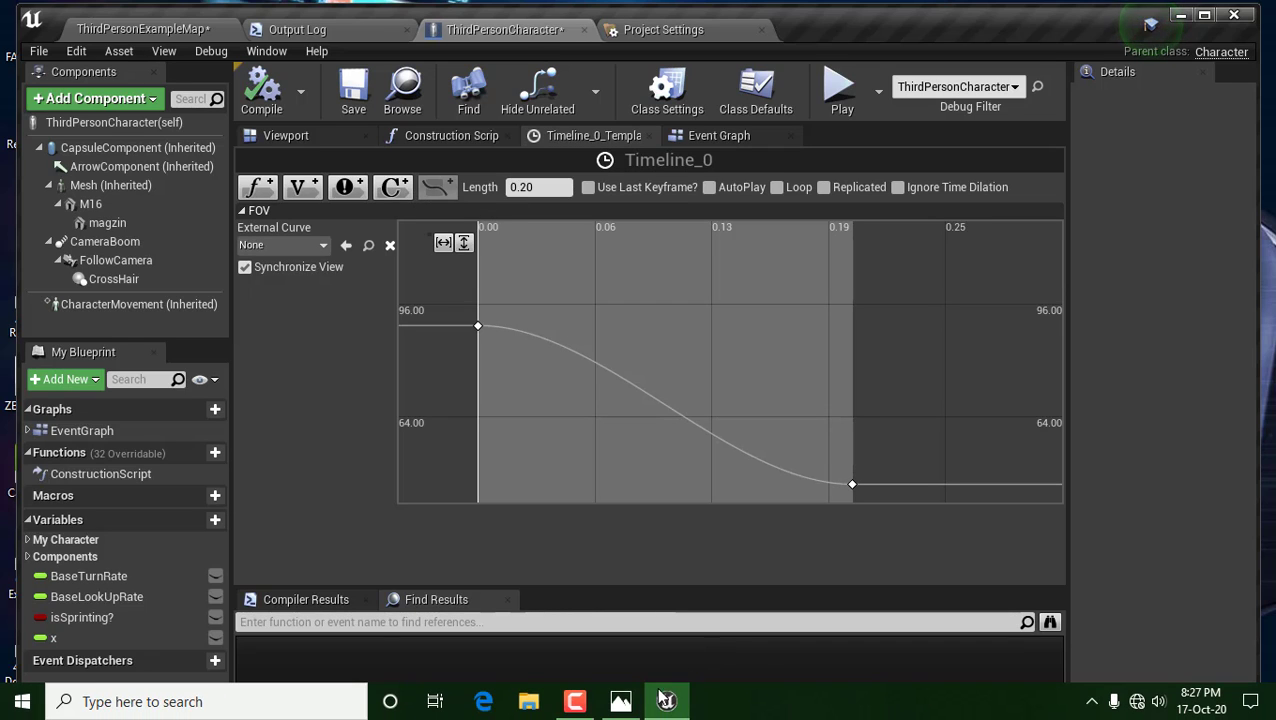
left_click(612, 665)
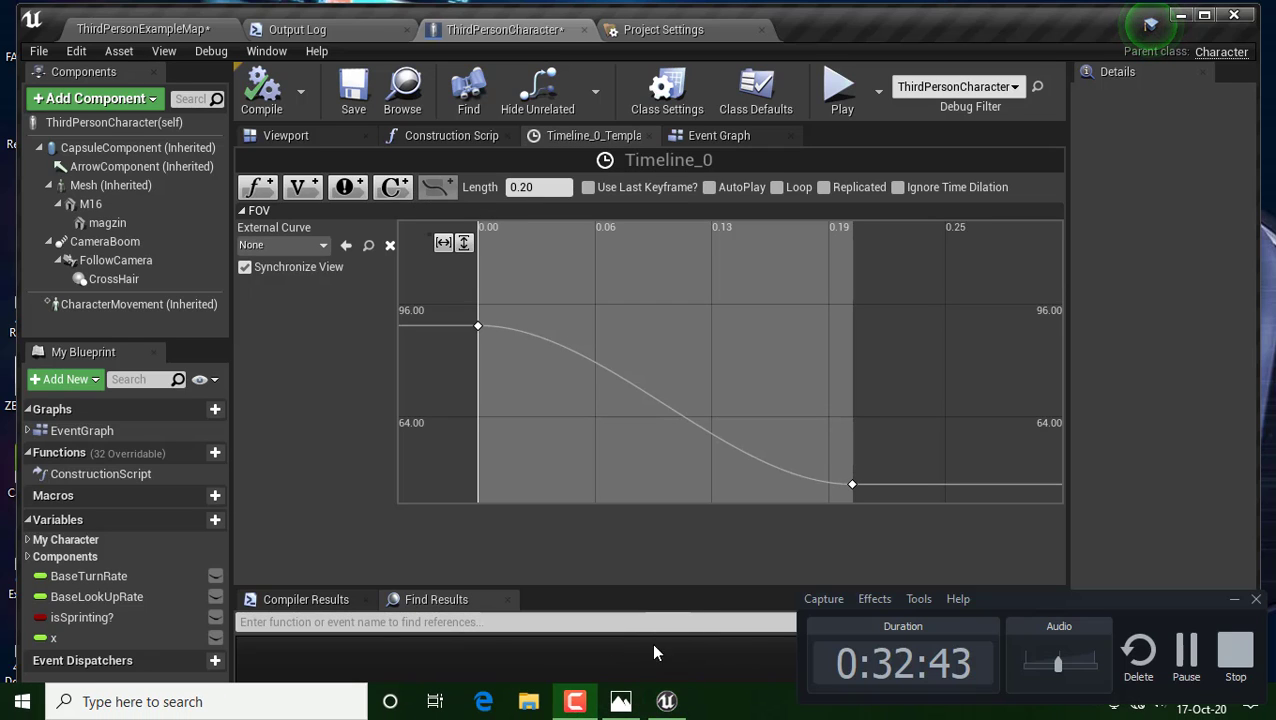
left_click(1185, 673)
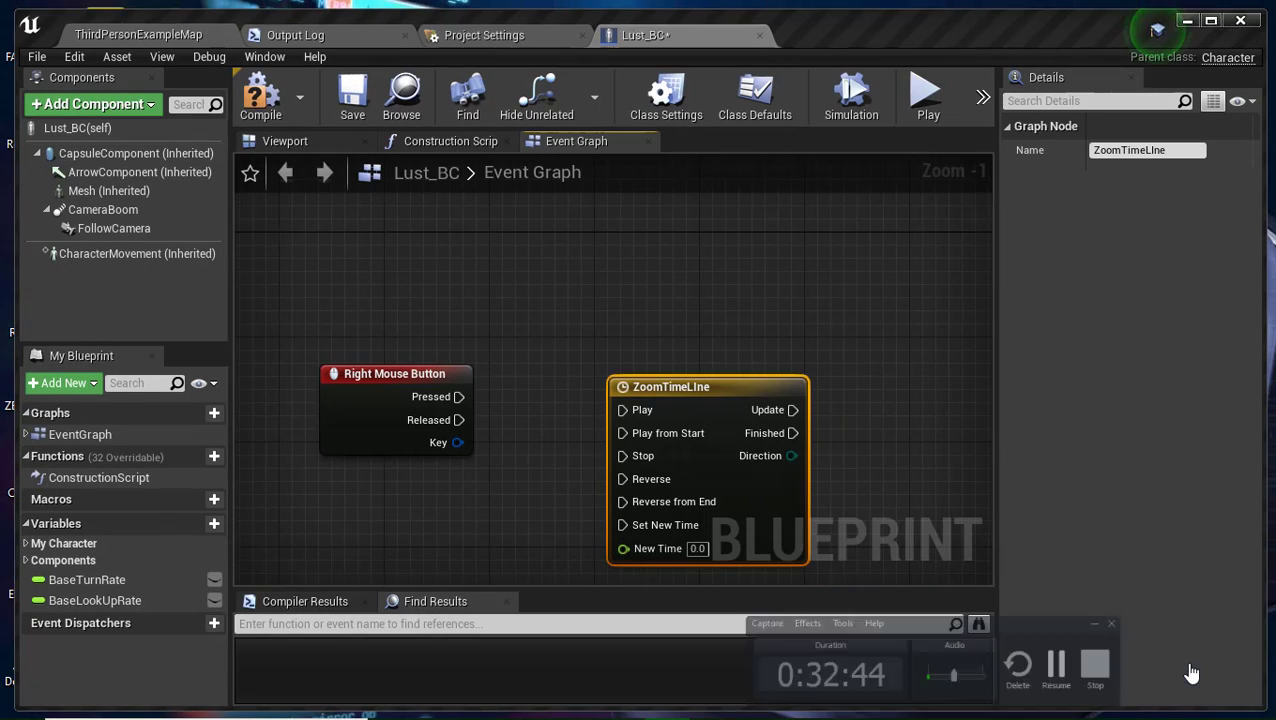
left_click(575, 704)
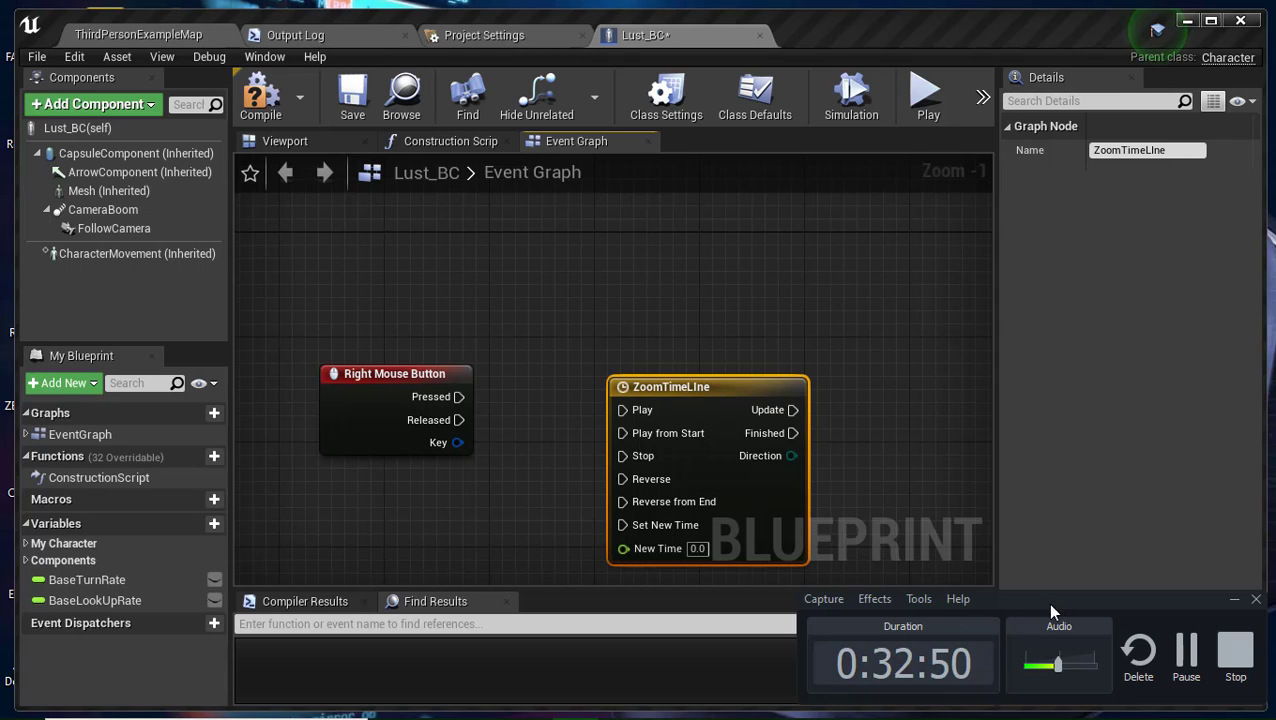
left_click(1231, 600)
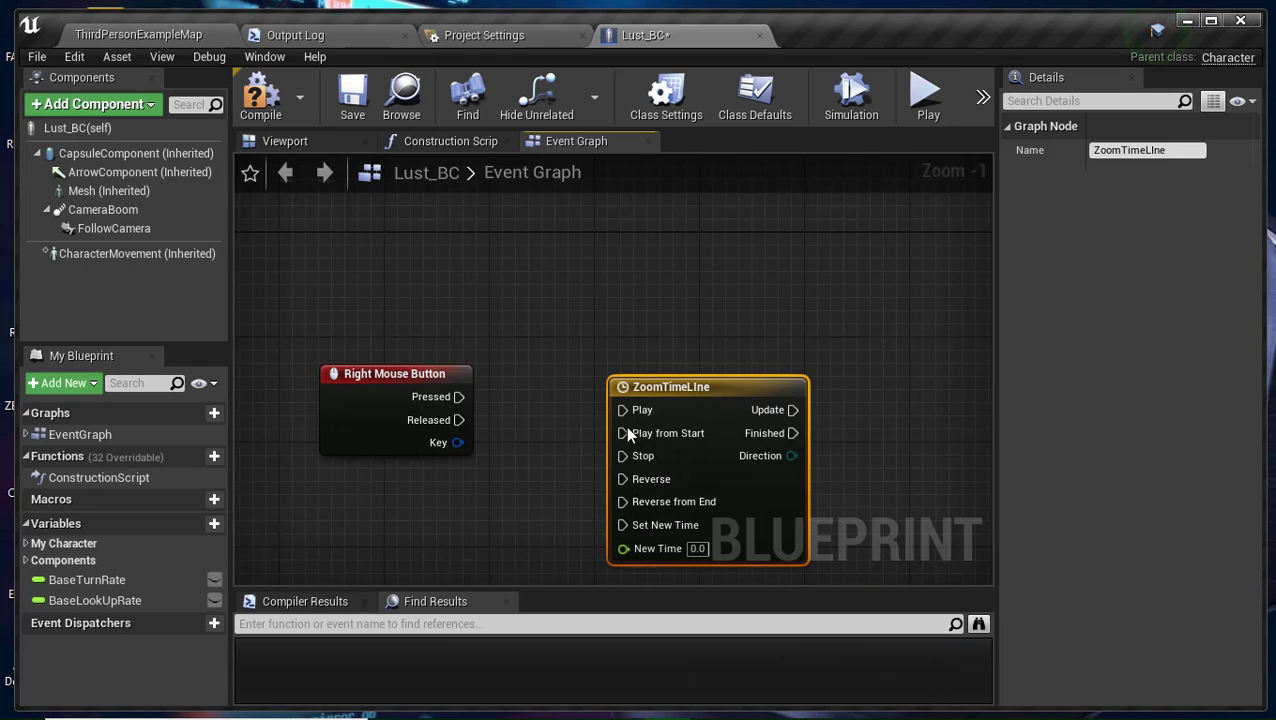
double_click(719, 408)
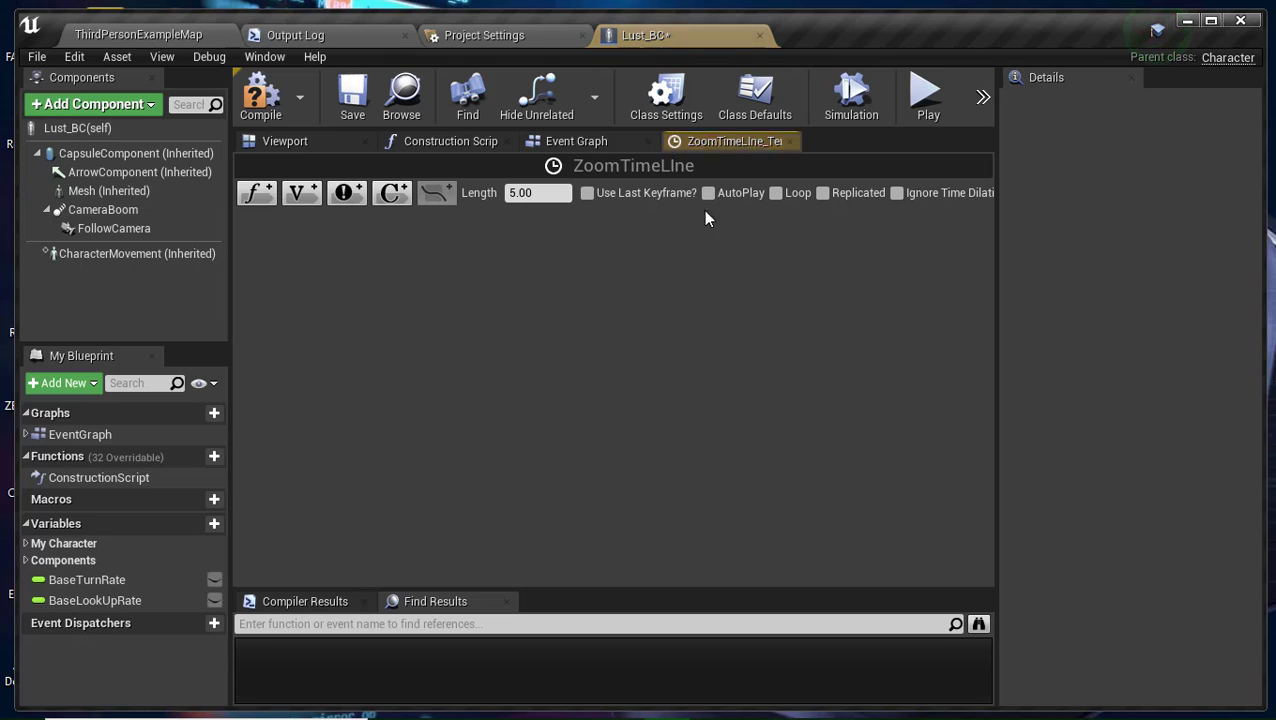
Add a float track to ZoomTimeLine and name it FOV.
left_click(266, 201)
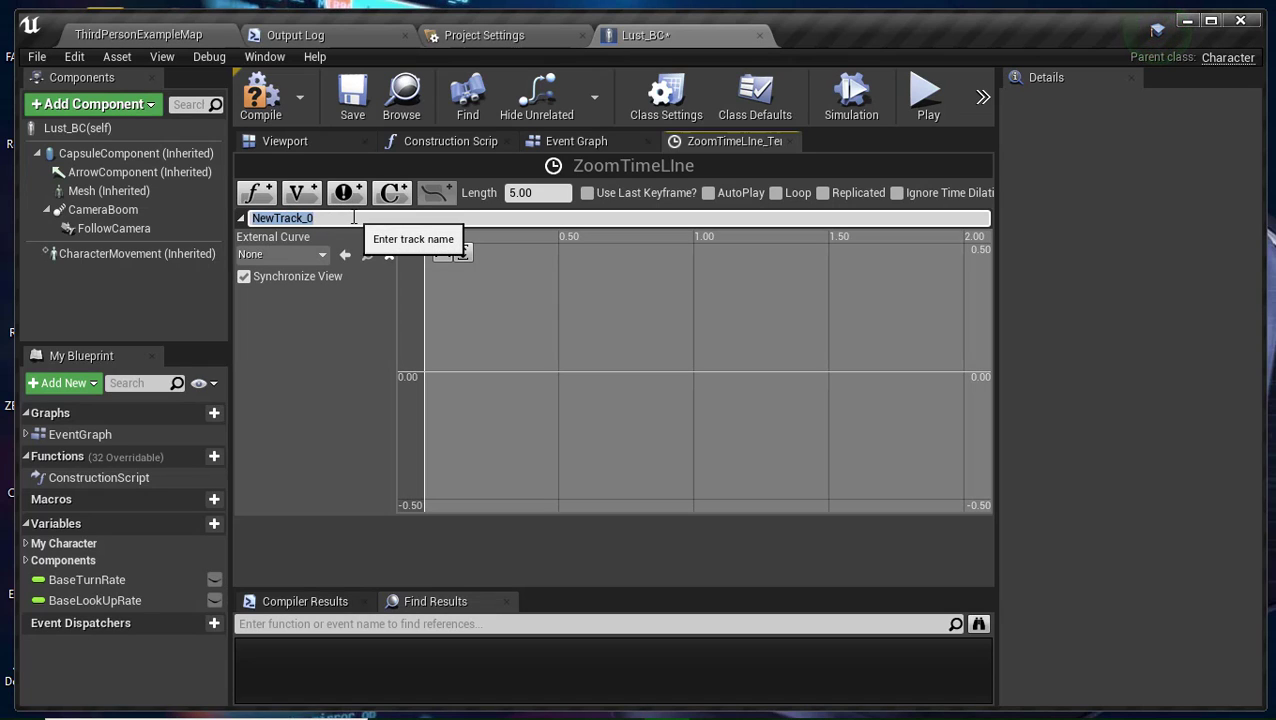
type("FOV")
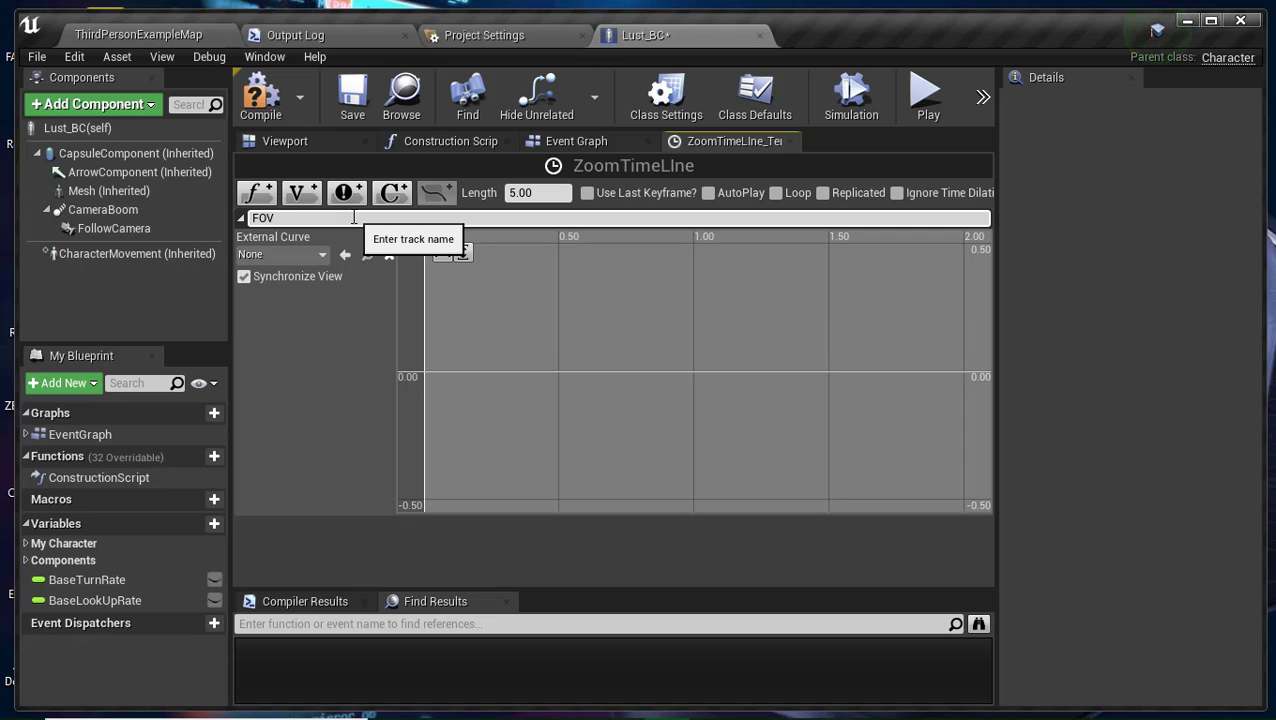
key("Return")
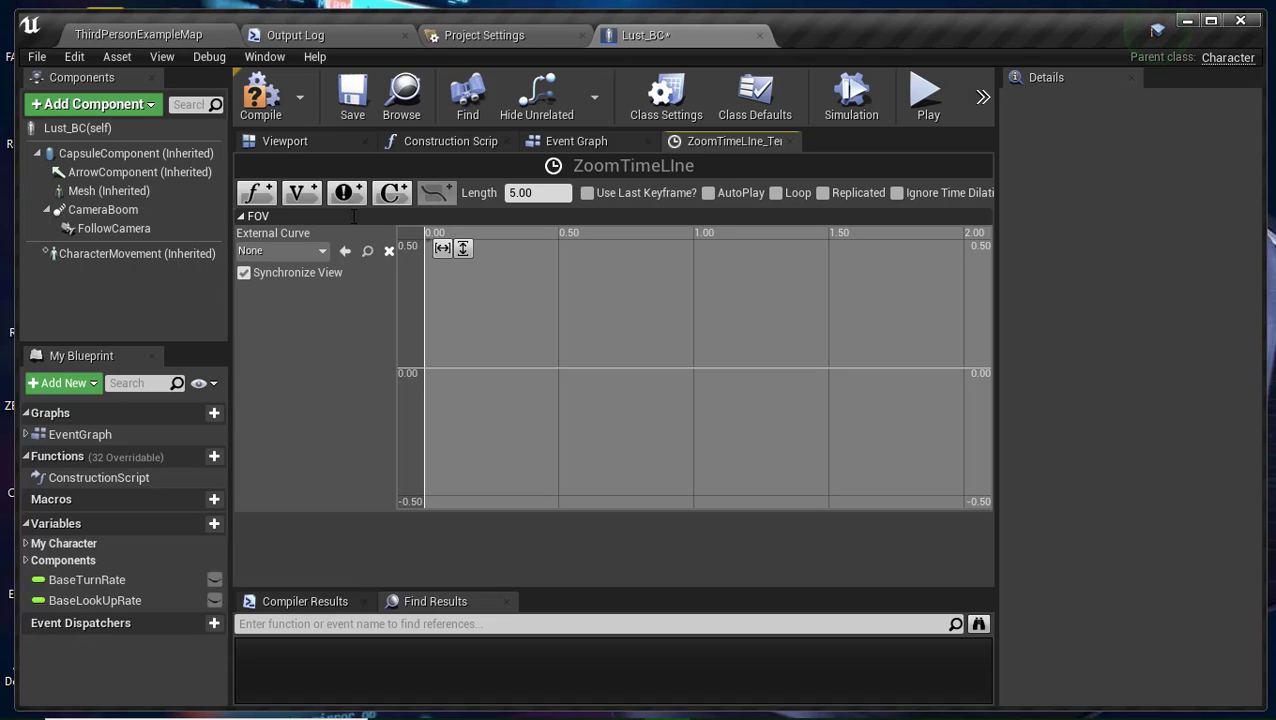
mouse_move(428, 371)
type("0.2")
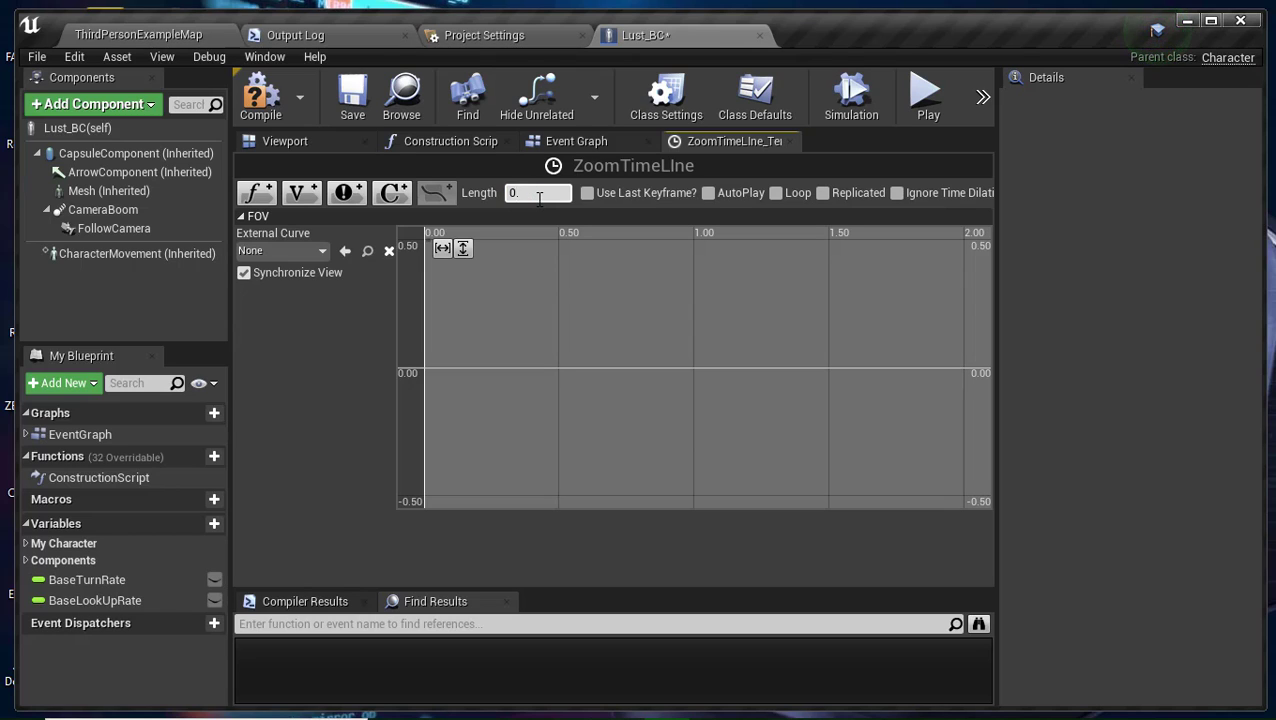
Set the timeline length to 0.2 and key the FOV curve from the start to 45 at 0.2 s.
key("Return")
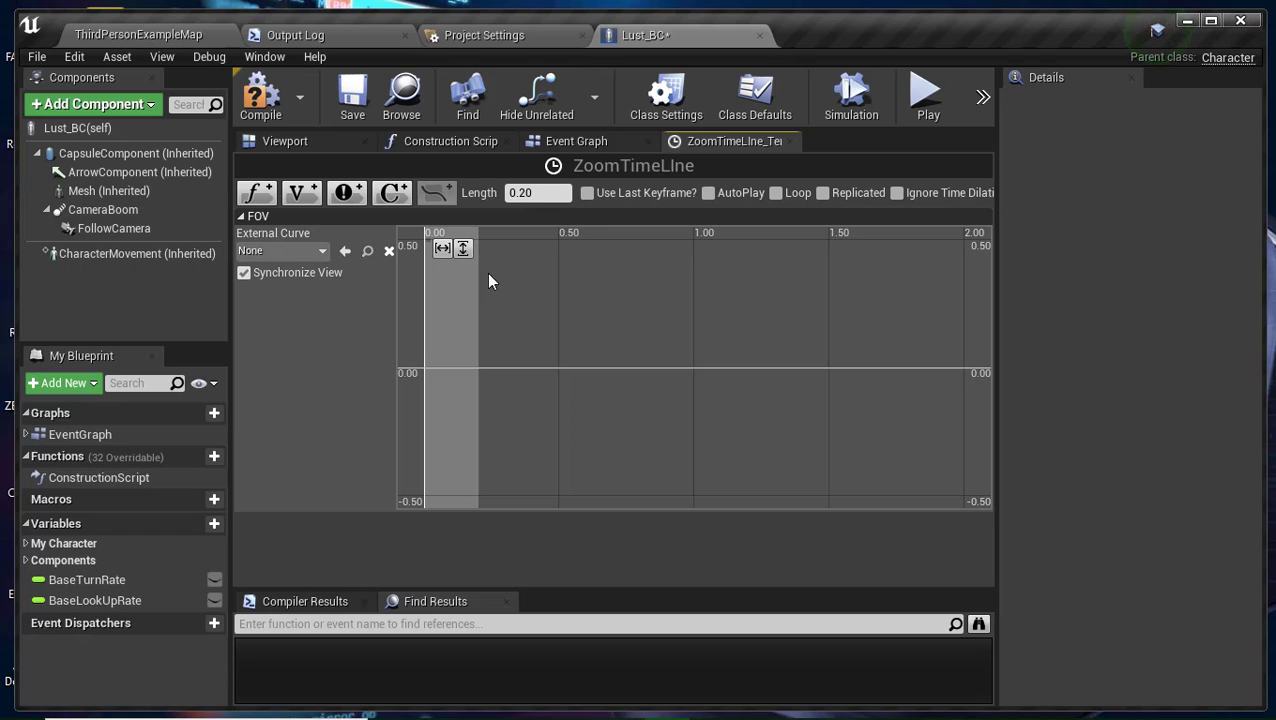
left_click(425, 369, "shift")
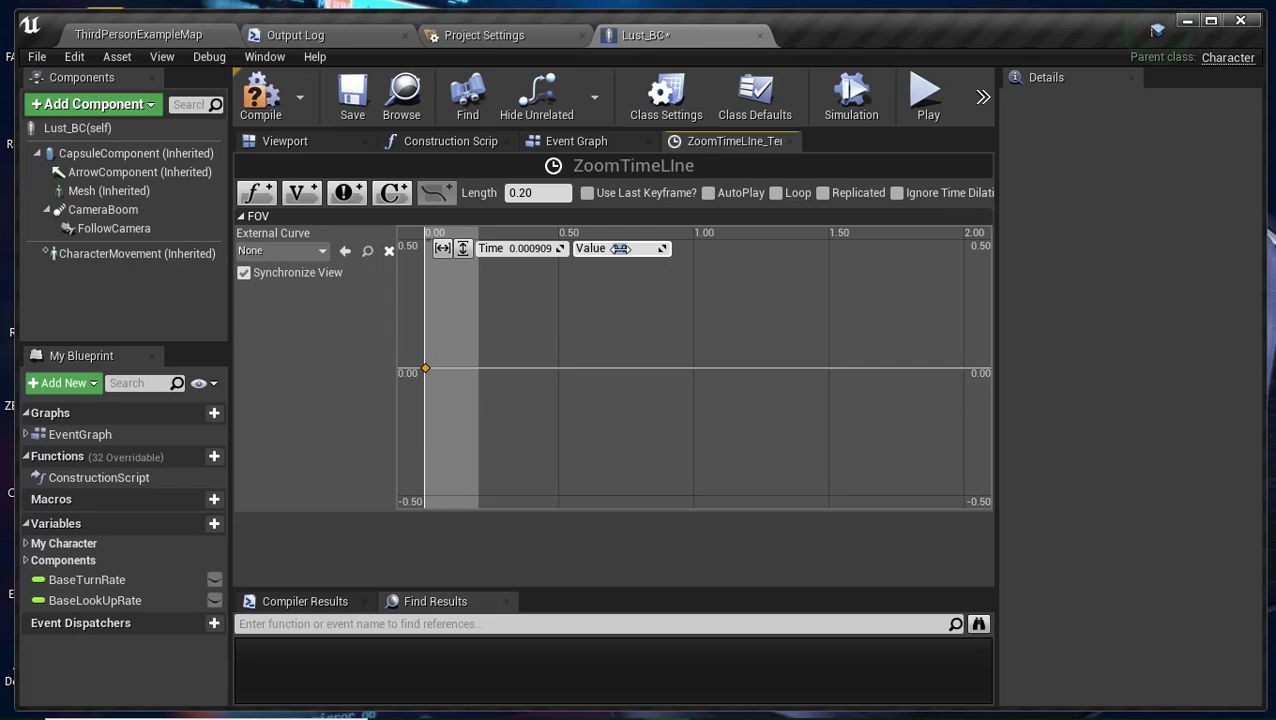
left_click(621, 248)
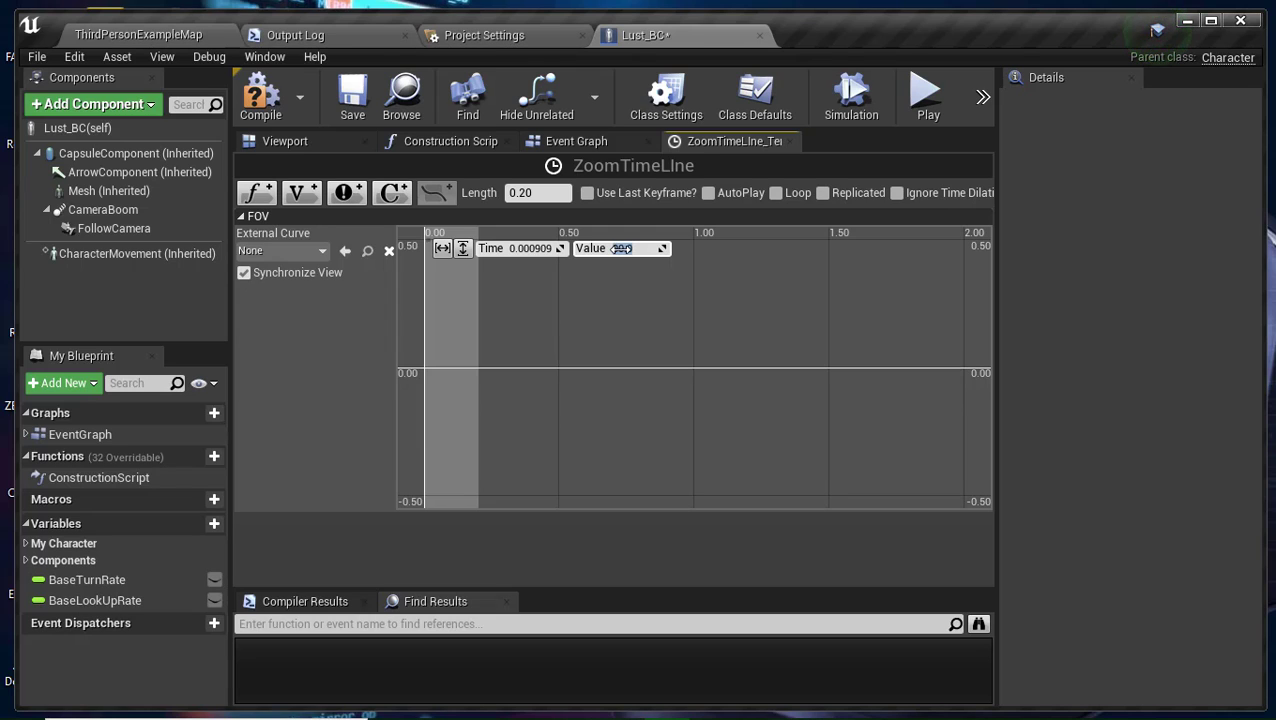
type("90")
left_click(479, 370, "shift")
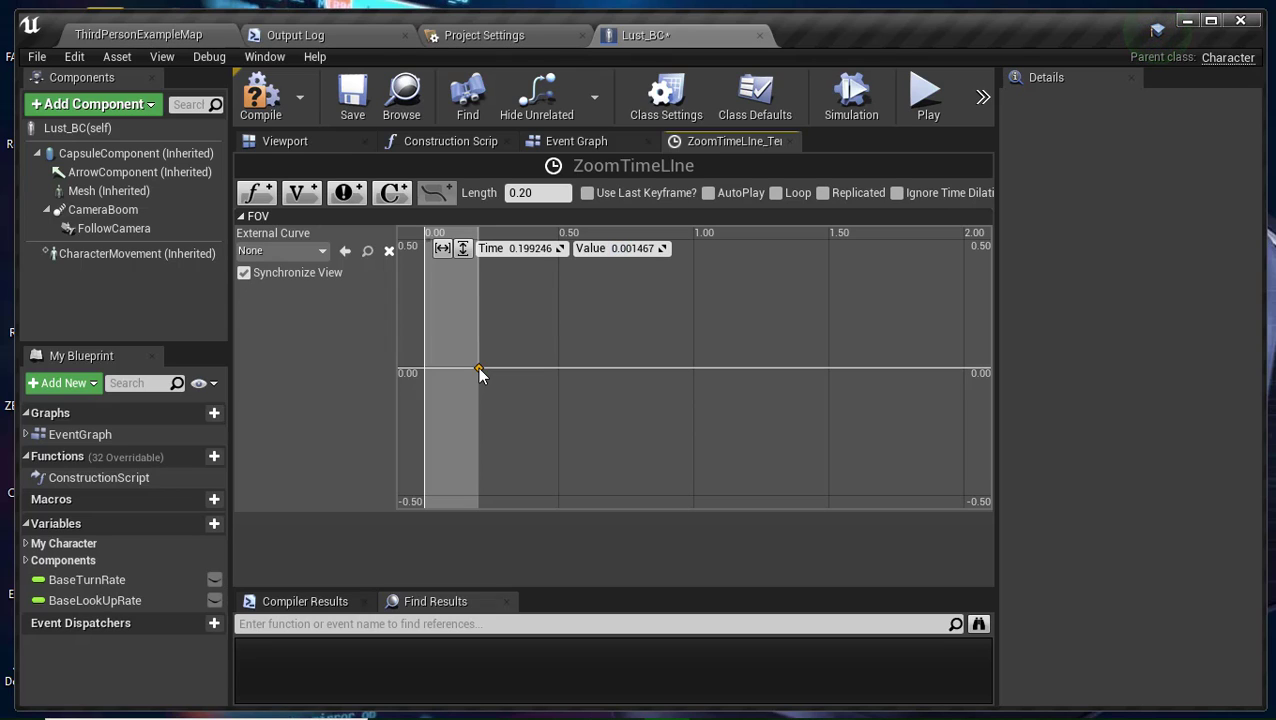
left_click(530, 248)
type("0.2")
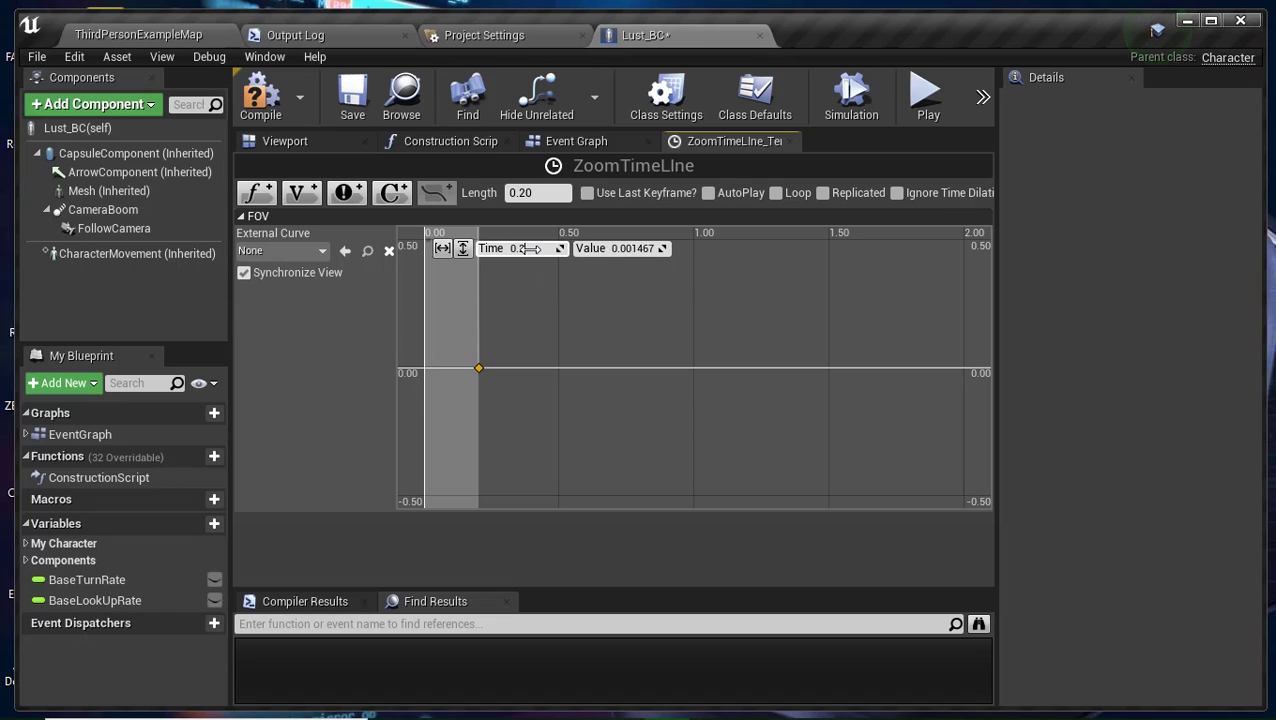
left_click(636, 248)
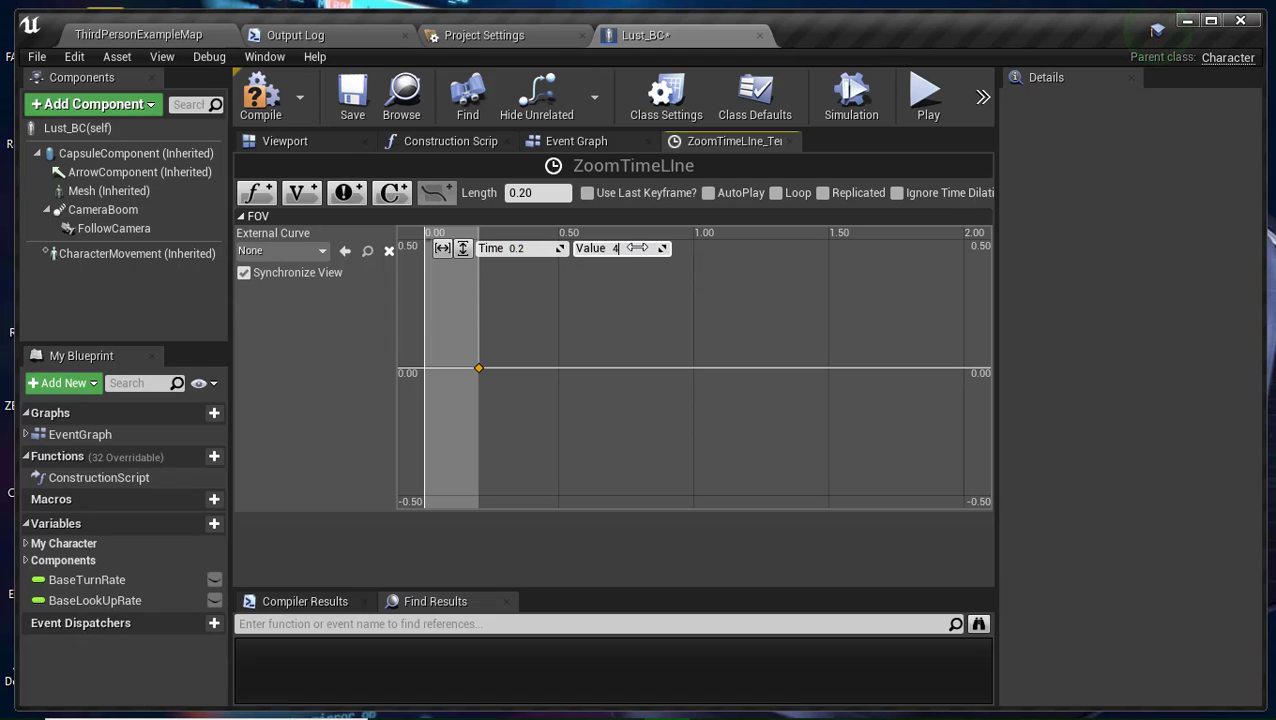
type("5")
key("Return")
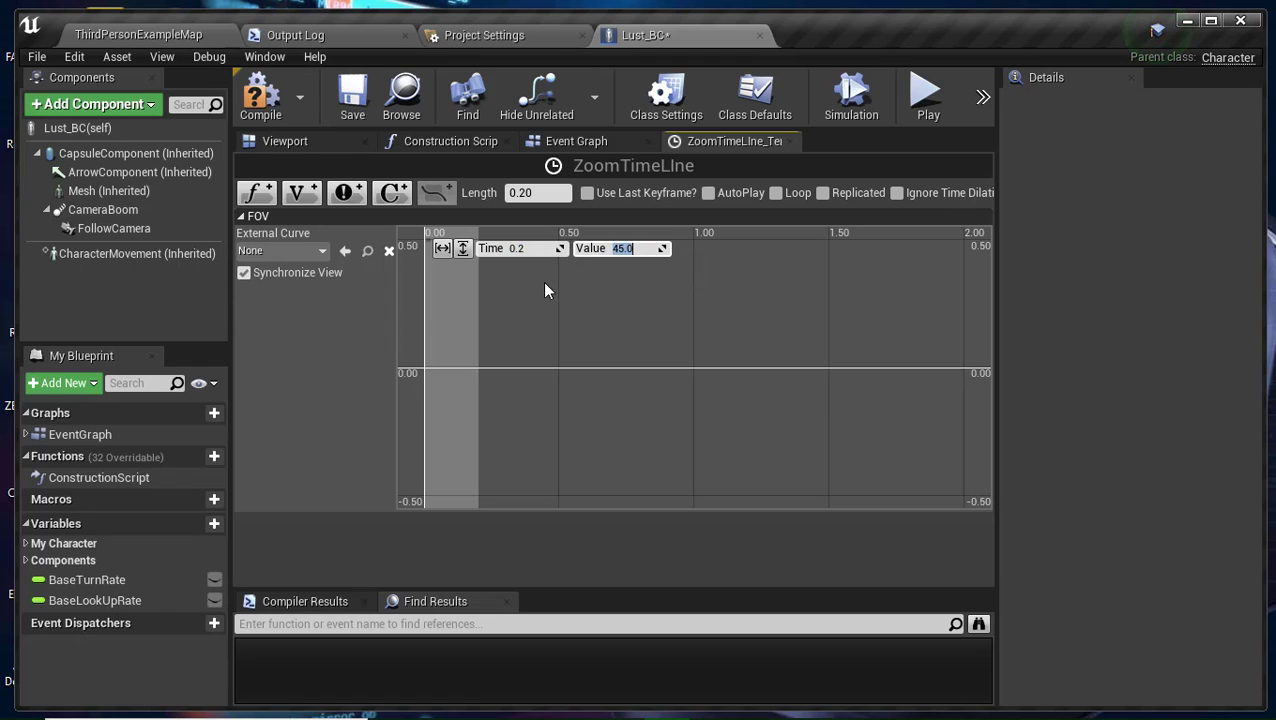
Deselect the key, compile the blueprint and return to the Event Graph.
left_click(536, 334)
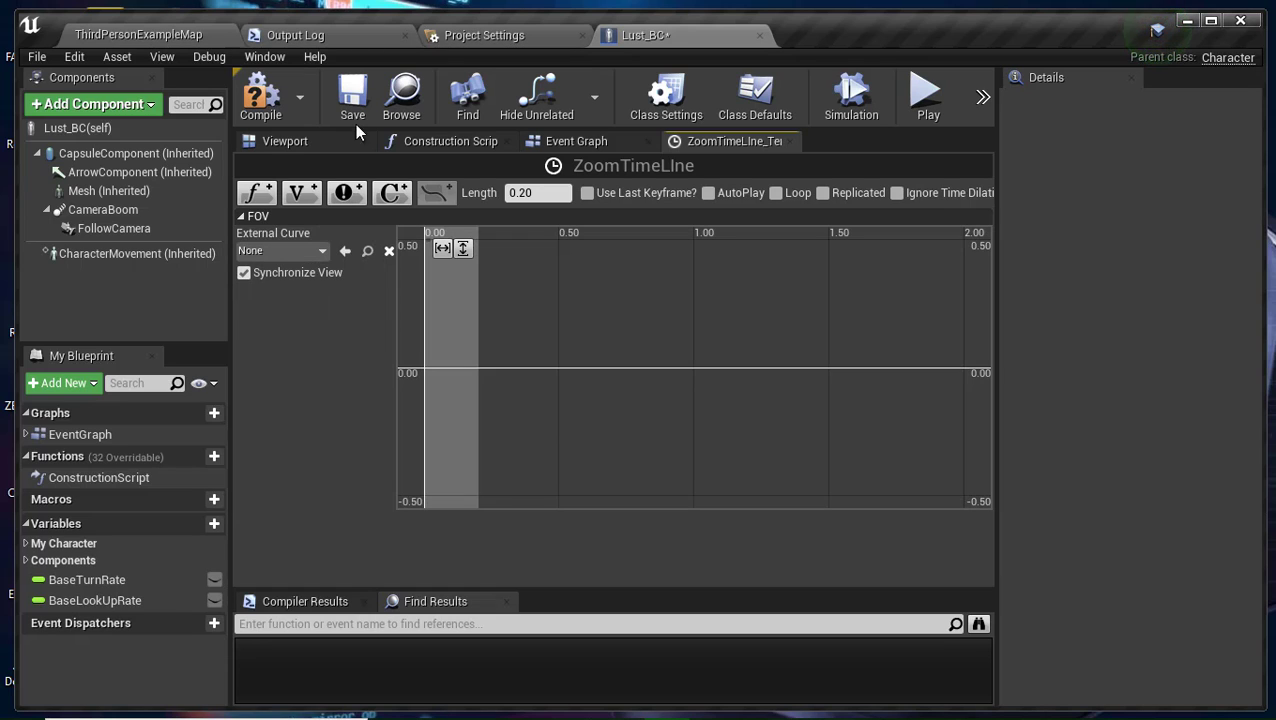
left_click(275, 100)
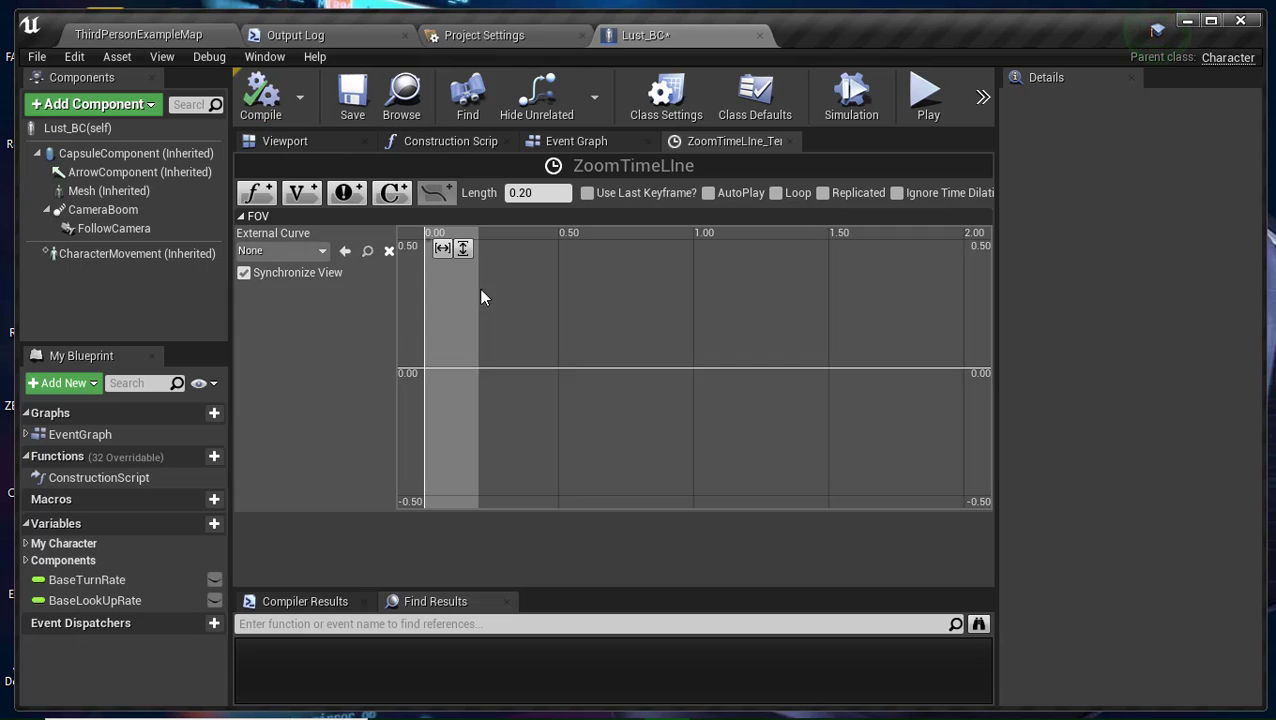
left_click(607, 147)
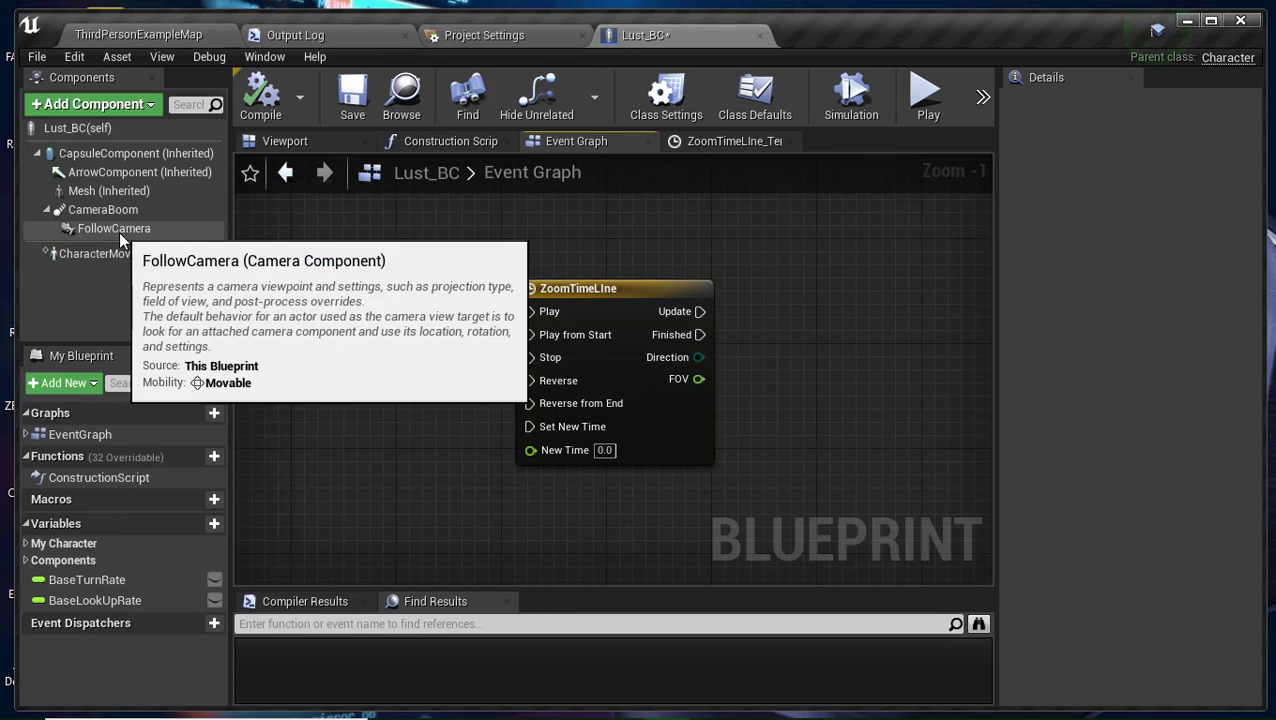
Place a Follow Camera reference and a Set Field Of View node targeting it.
left_click_drag(119, 231, 750, 380)
right_click_drag(829, 441, 692, 456)
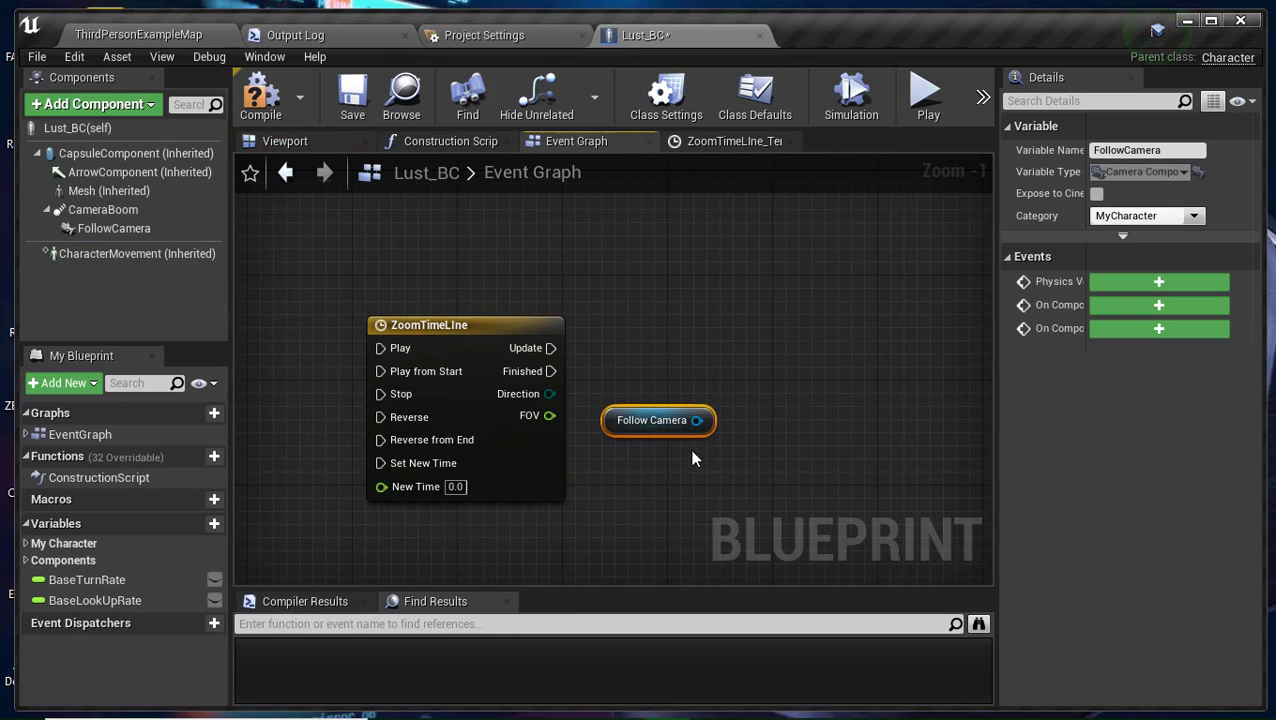
left_click_drag(700, 421, 778, 348)
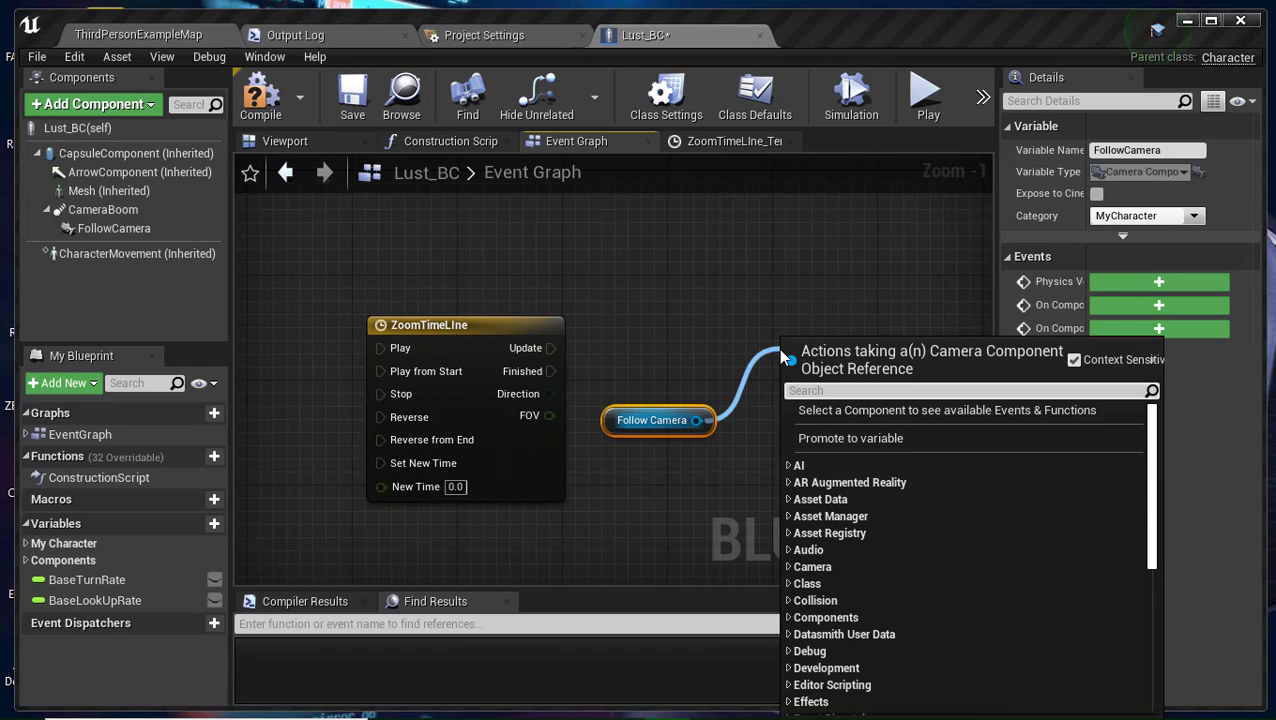
type("Set ")
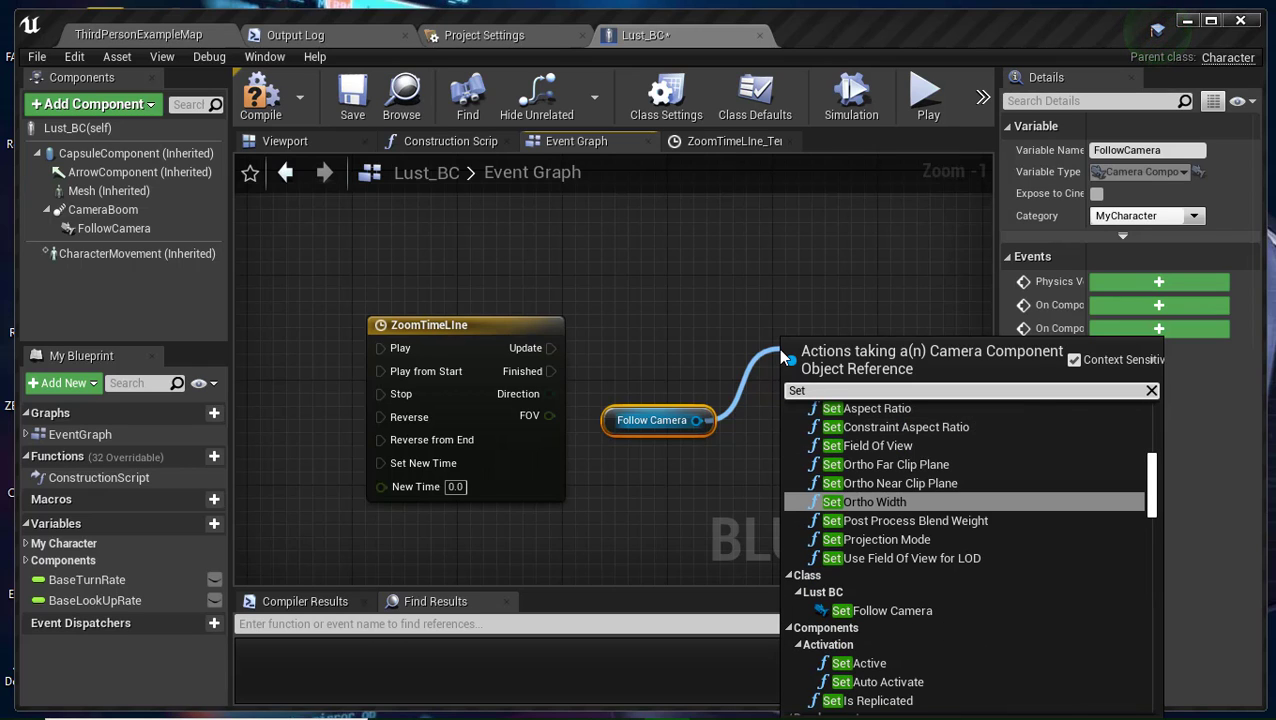
type("Field")
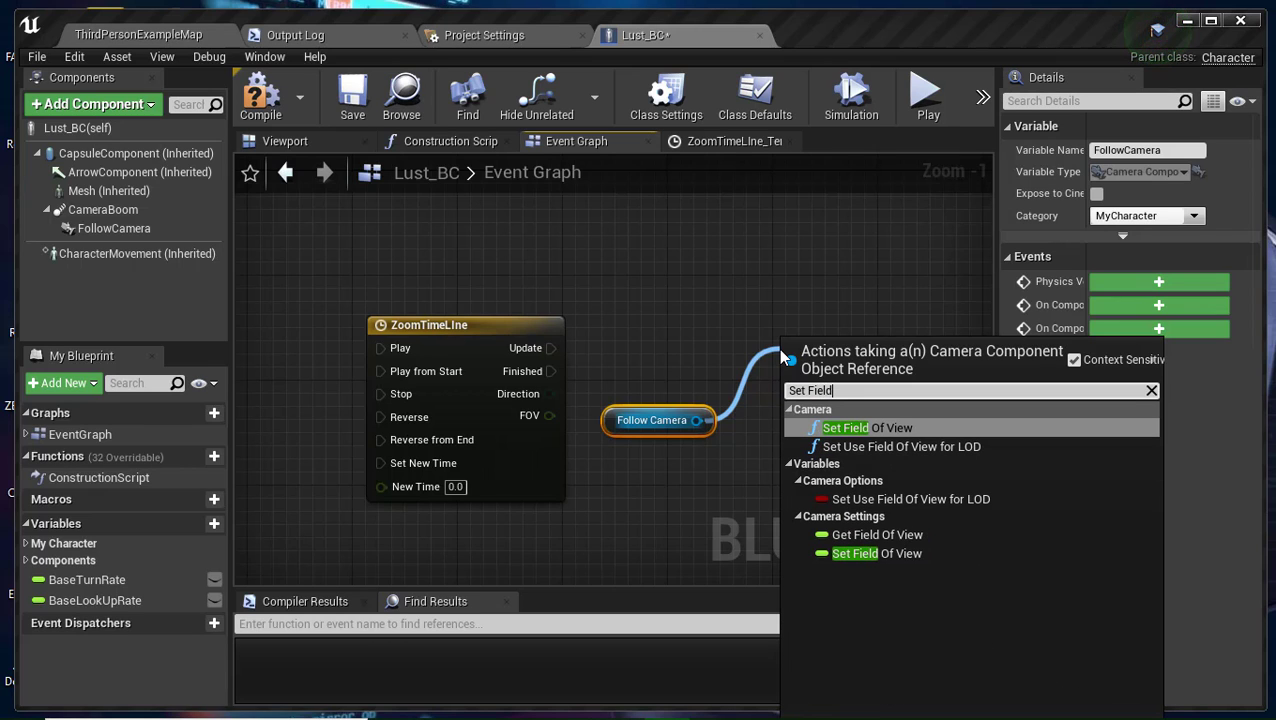
left_click(896, 553)
left_click_drag(854, 369, 843, 331)
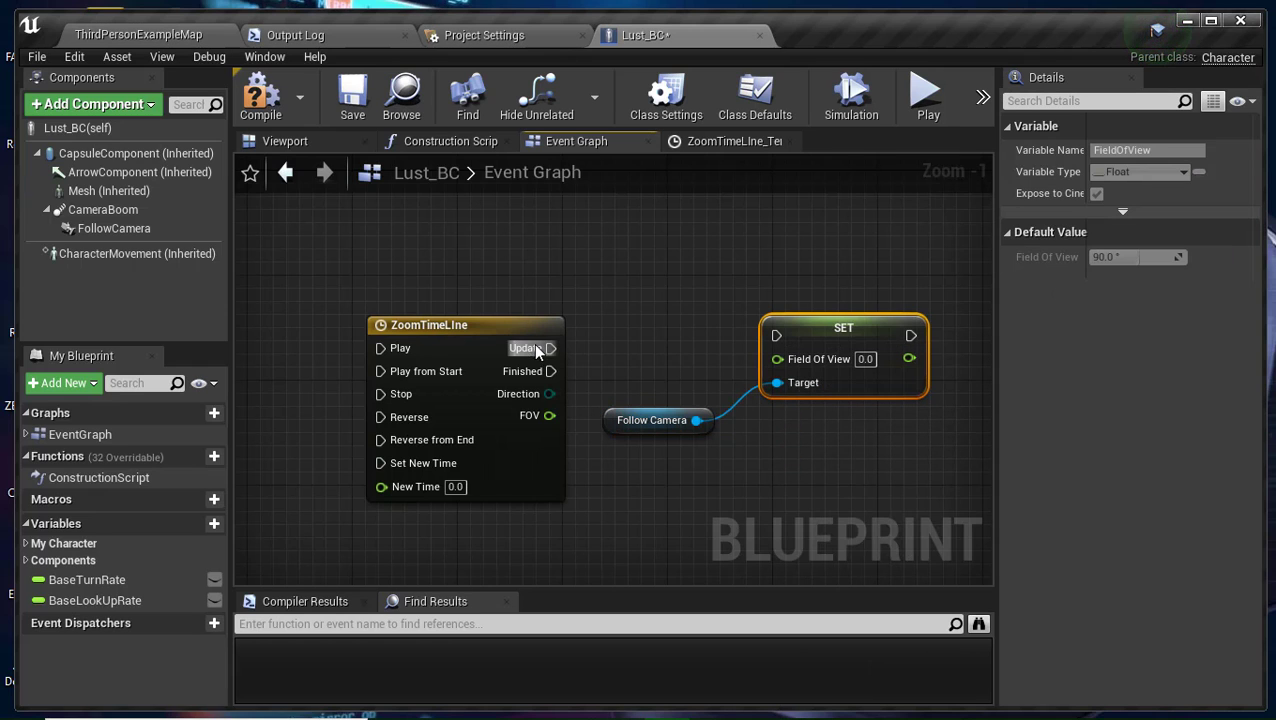
Drive Set Field Of View from timeline Update and FOV; right mouse Pressed plays, Released reverses.
left_click_drag(550, 348, 776, 336)
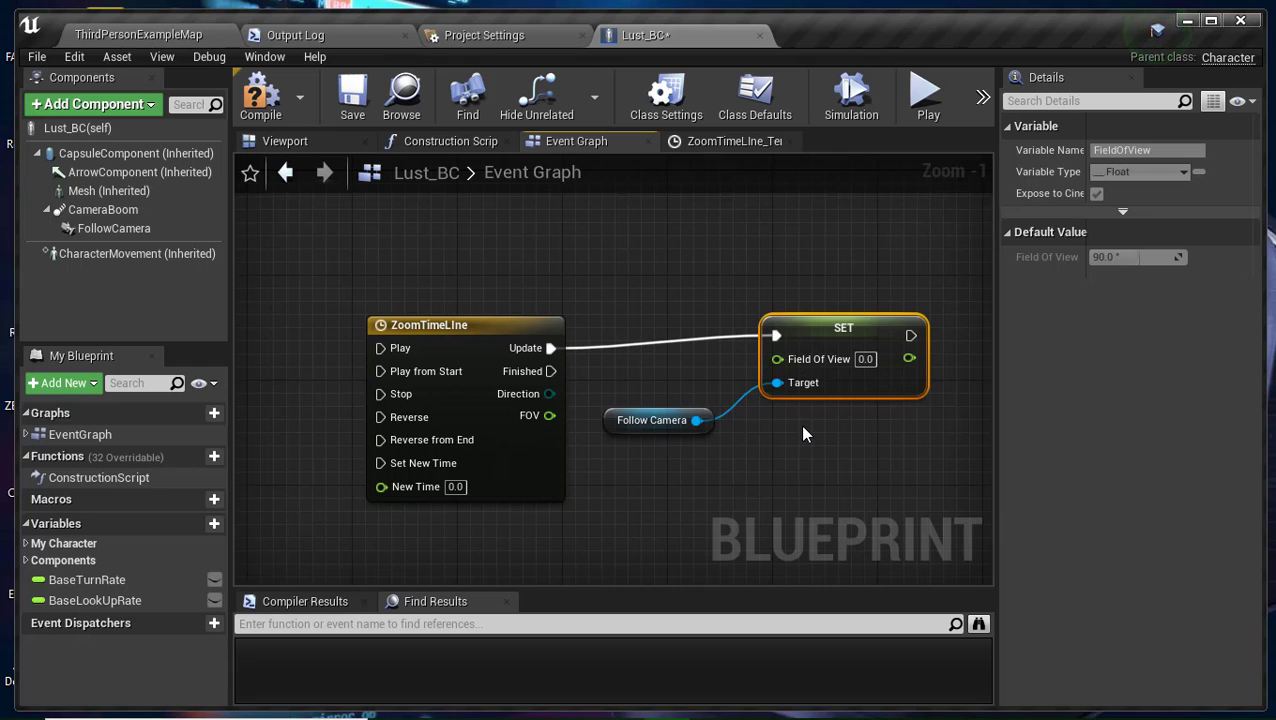
right_click_drag(800, 425, 880, 415)
left_click_drag(629, 405, 862, 358)
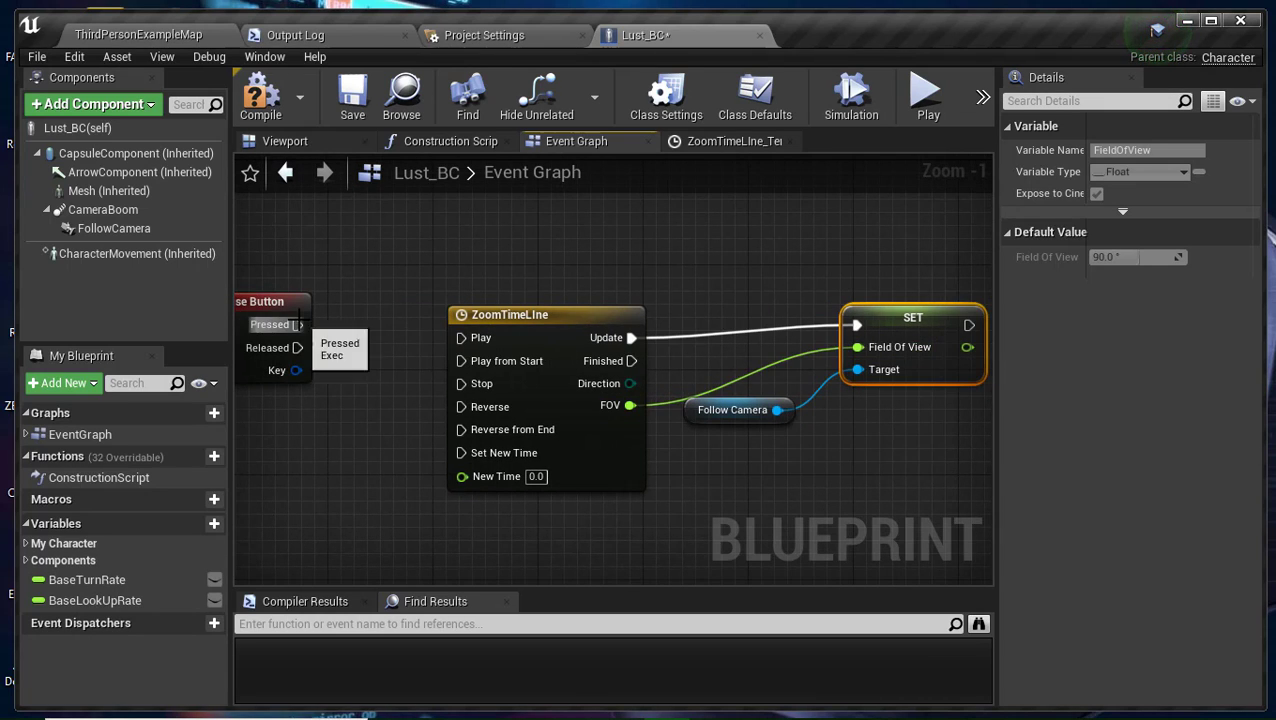
left_click_drag(297, 324, 458, 338)
mouse_move(297, 347)
left_mouse_down()
mouse_move(451, 425)
mouse_move(460, 406)
left_mouse_up()
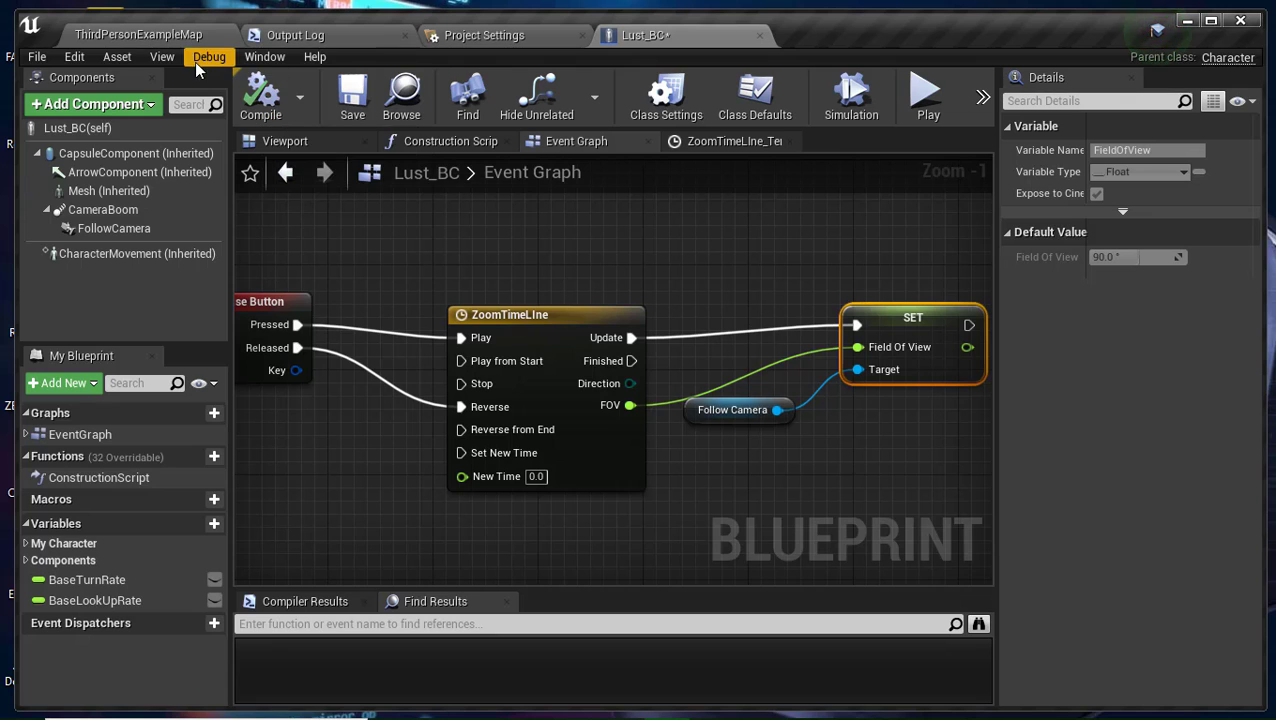
left_click(172, 42)
Play-test the right-click zoom in the level, end the session and close Unreal Engine.
left_click(1044, 96)
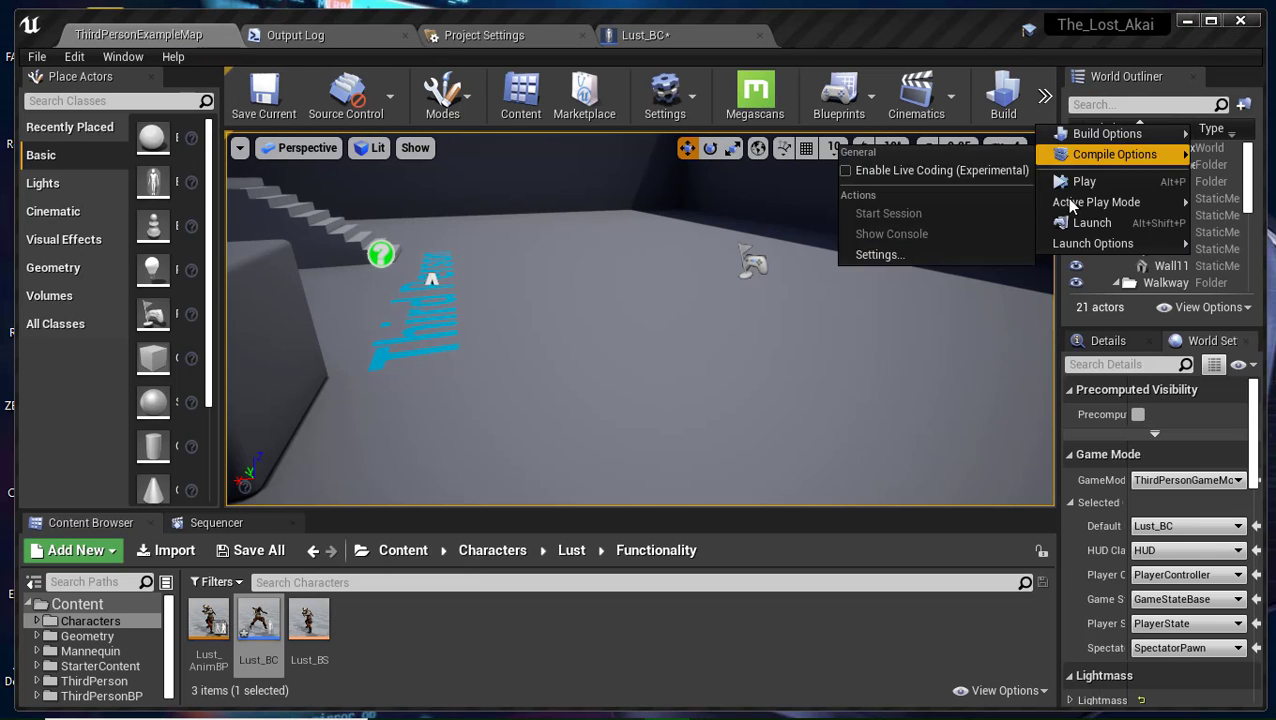
left_click(1080, 182)
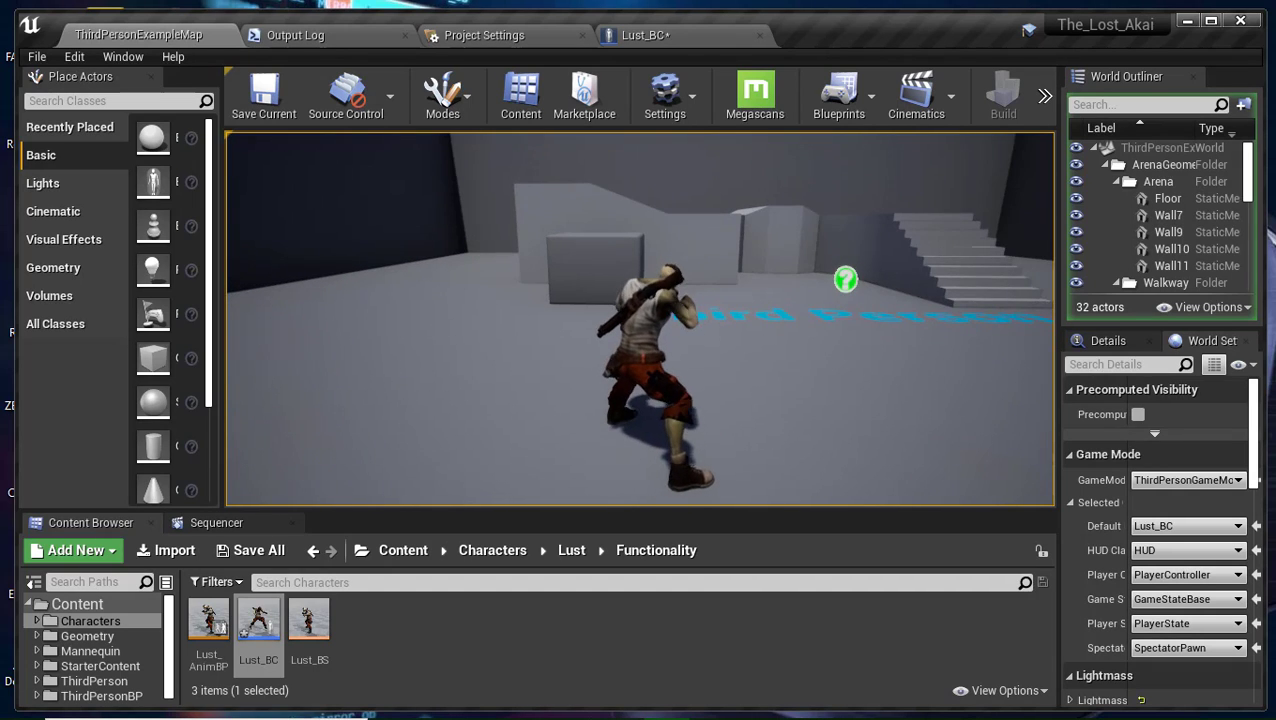
key("Escape")
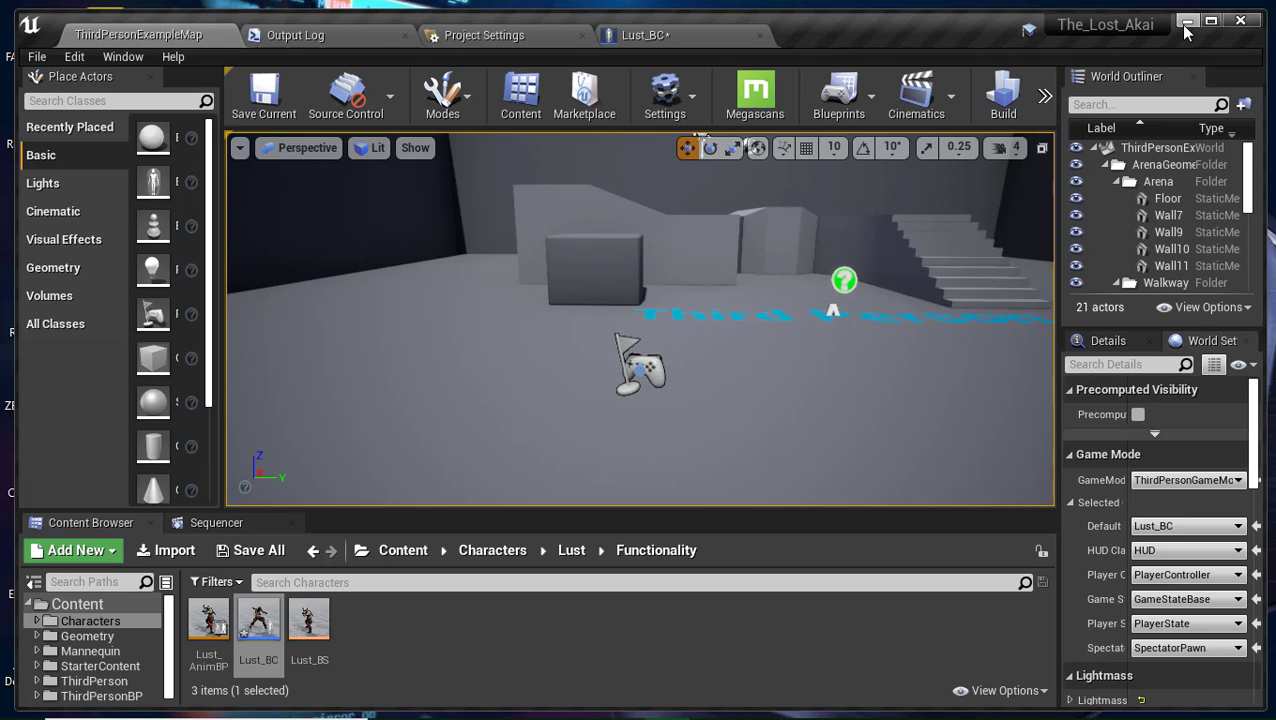
left_click(1241, 19)
Save the changed content, then refresh the Windows desktop.
left_click(735, 542)
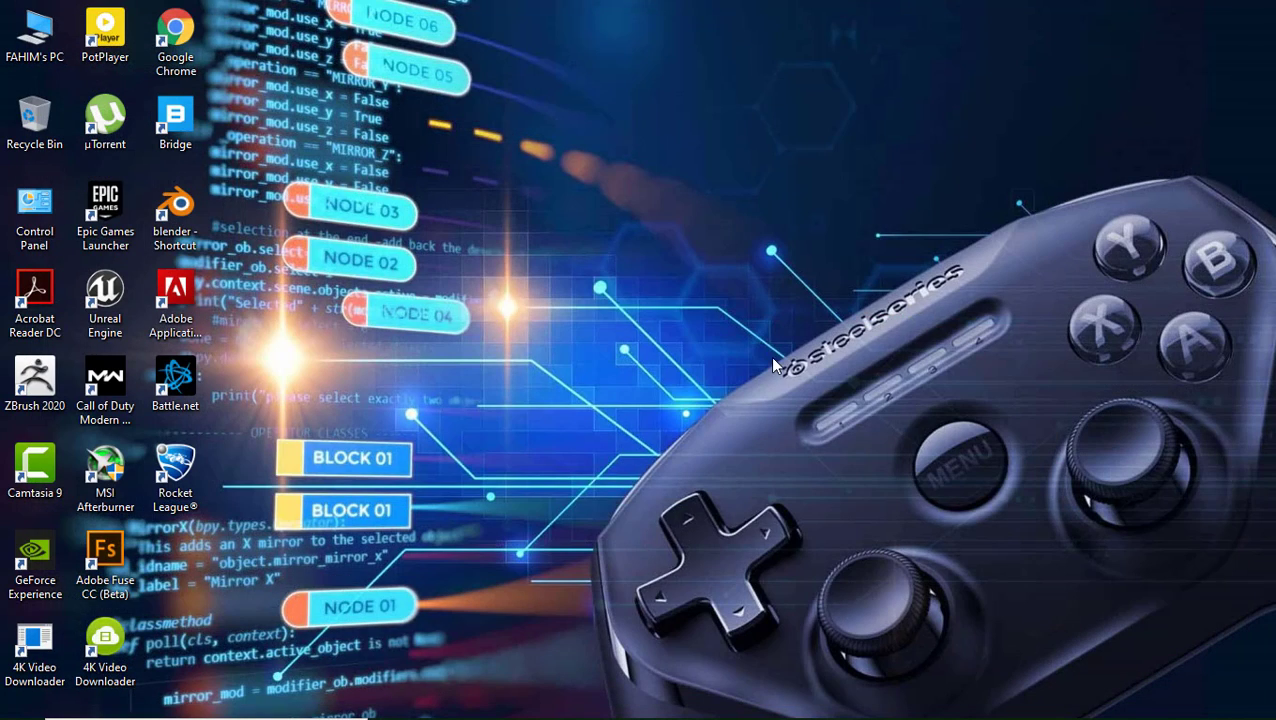
right_click(587, 285)
left_click(641, 344)
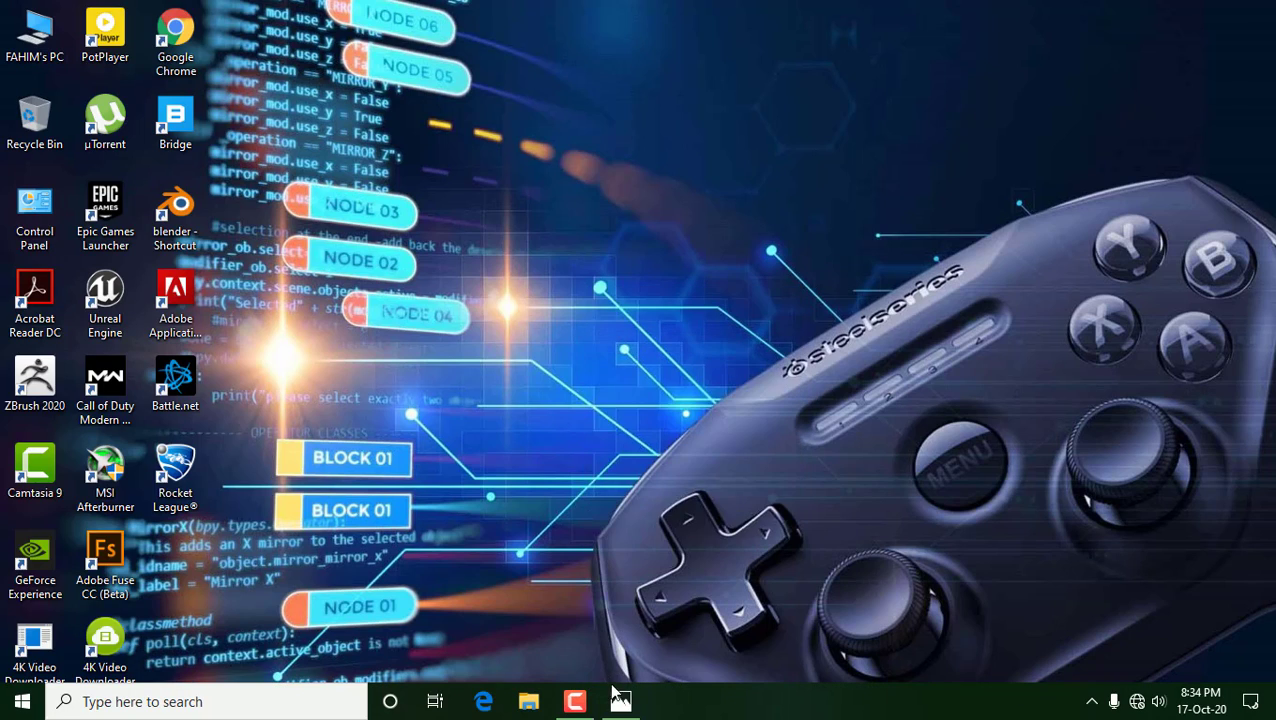
View and close the Blueprint screenshot in Photos, then restore the Camtasia recorder panel.
left_click(619, 700)
left_click(1254, 12)
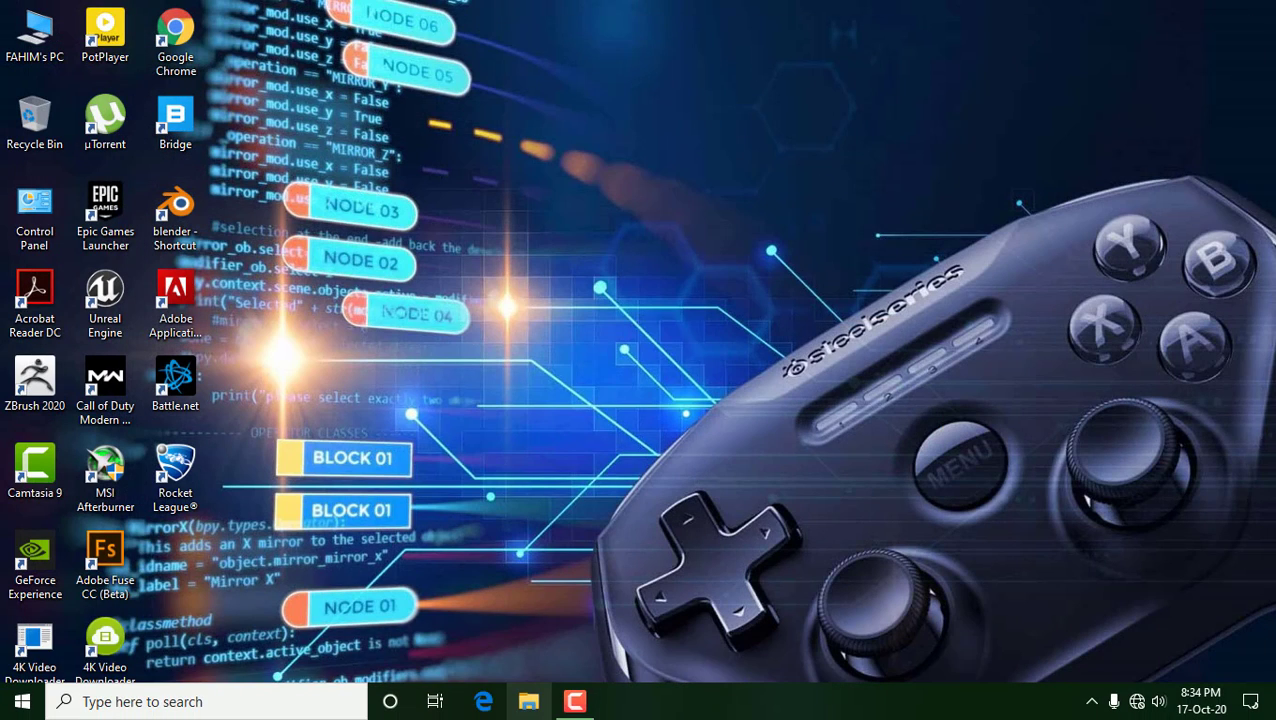
left_click(575, 701)
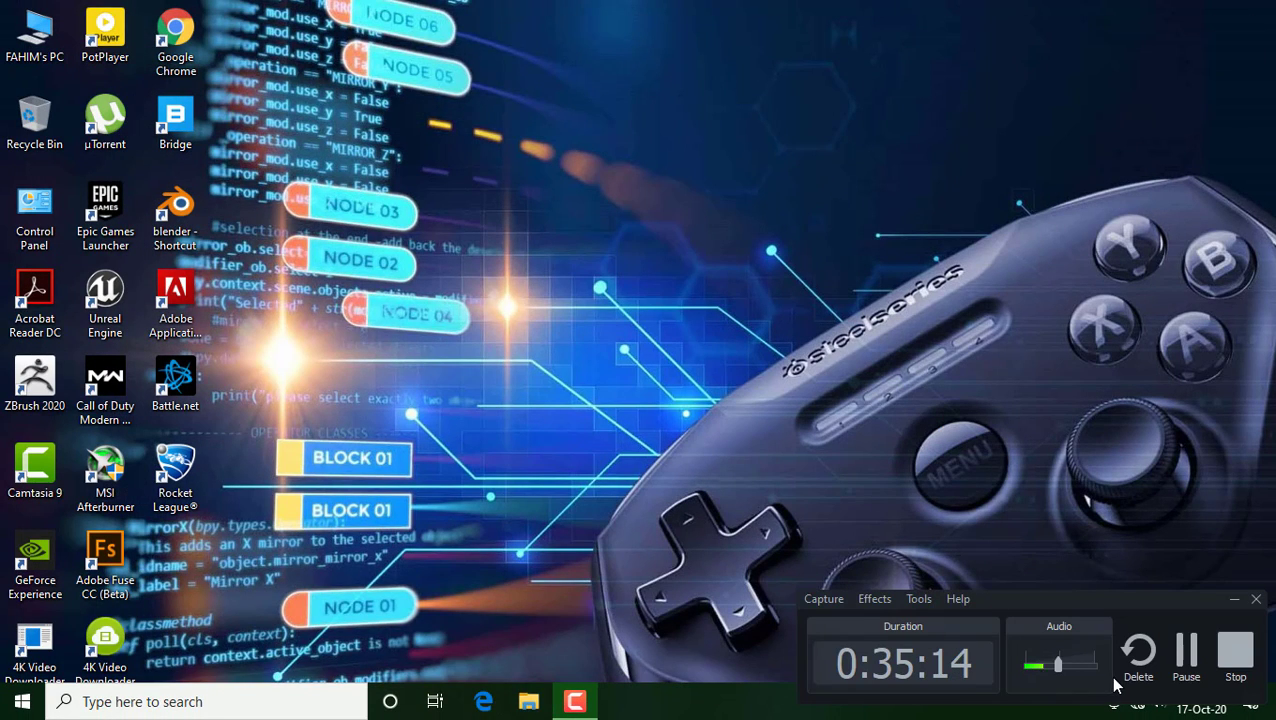